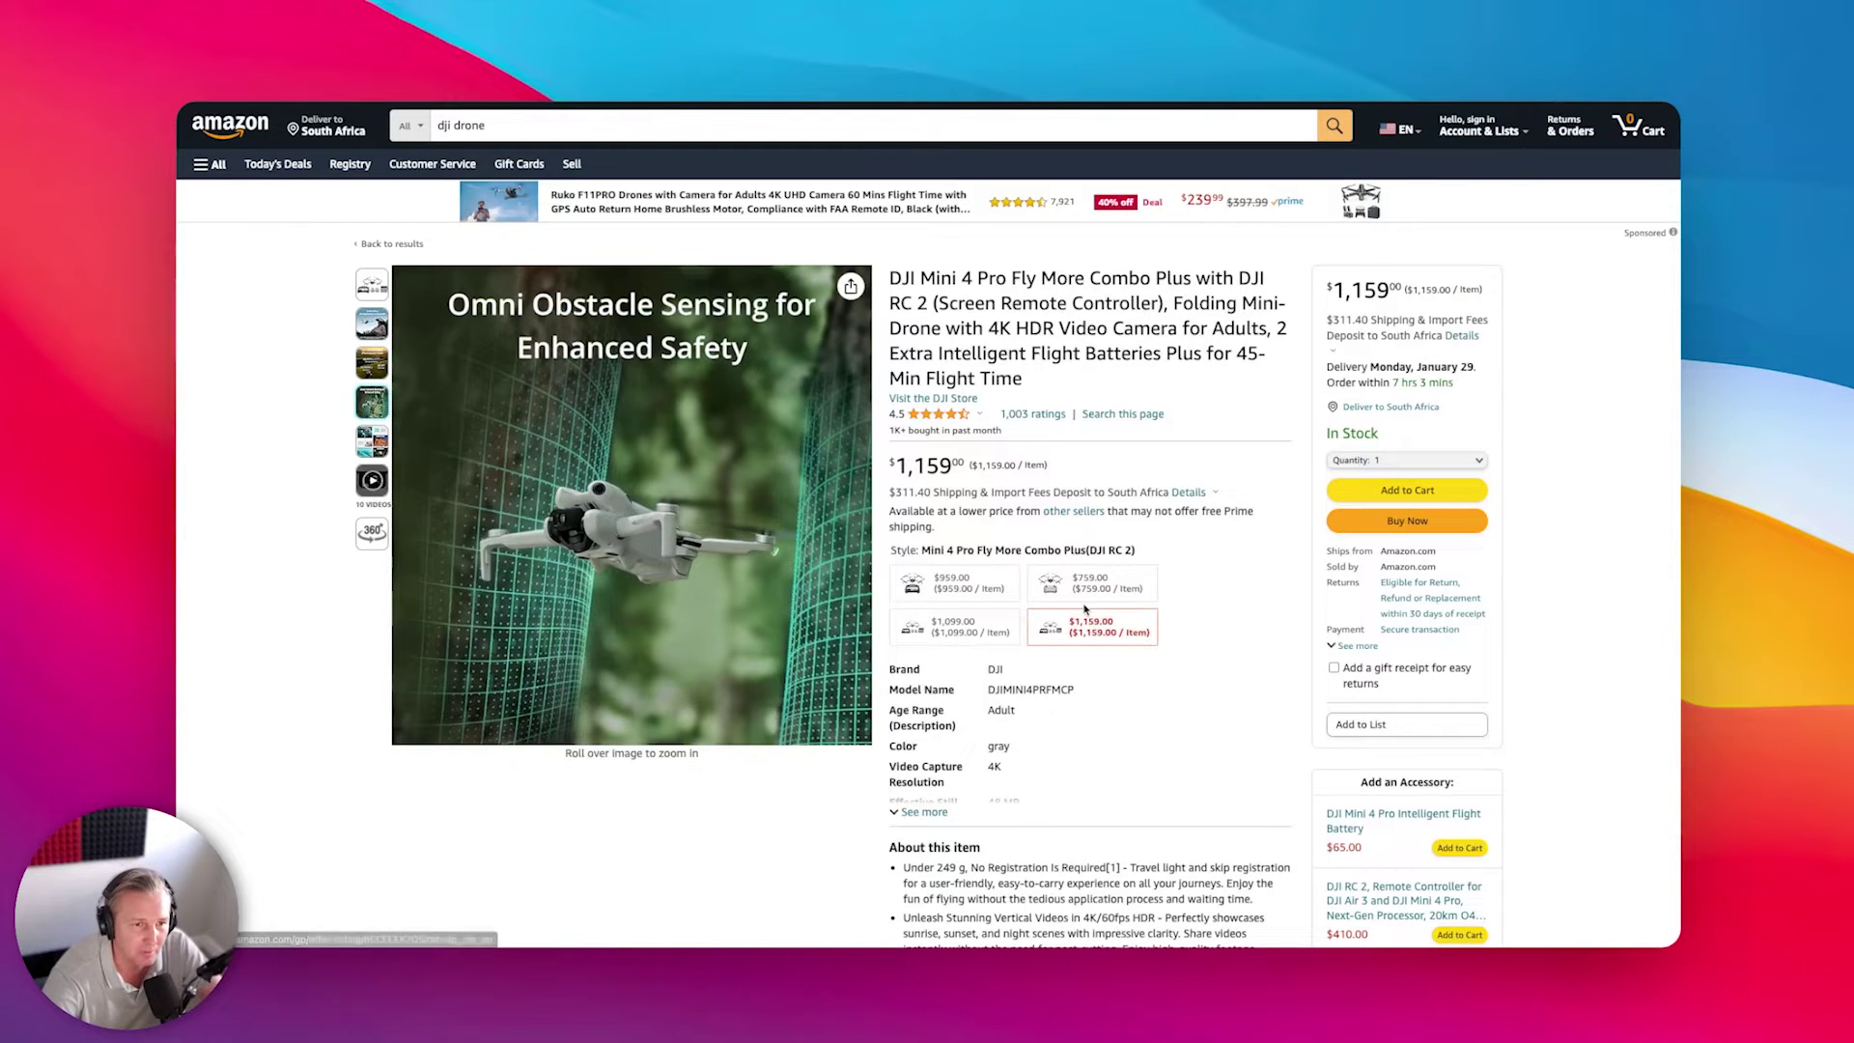
Step: Look over the DJI Mini 4 Pro product page from its title and price through the description to the frequently bought together and related products
{"action": "scroll", "coordinate": [977, 347], "scroll_direction": "down", "scroll_amount": 1}
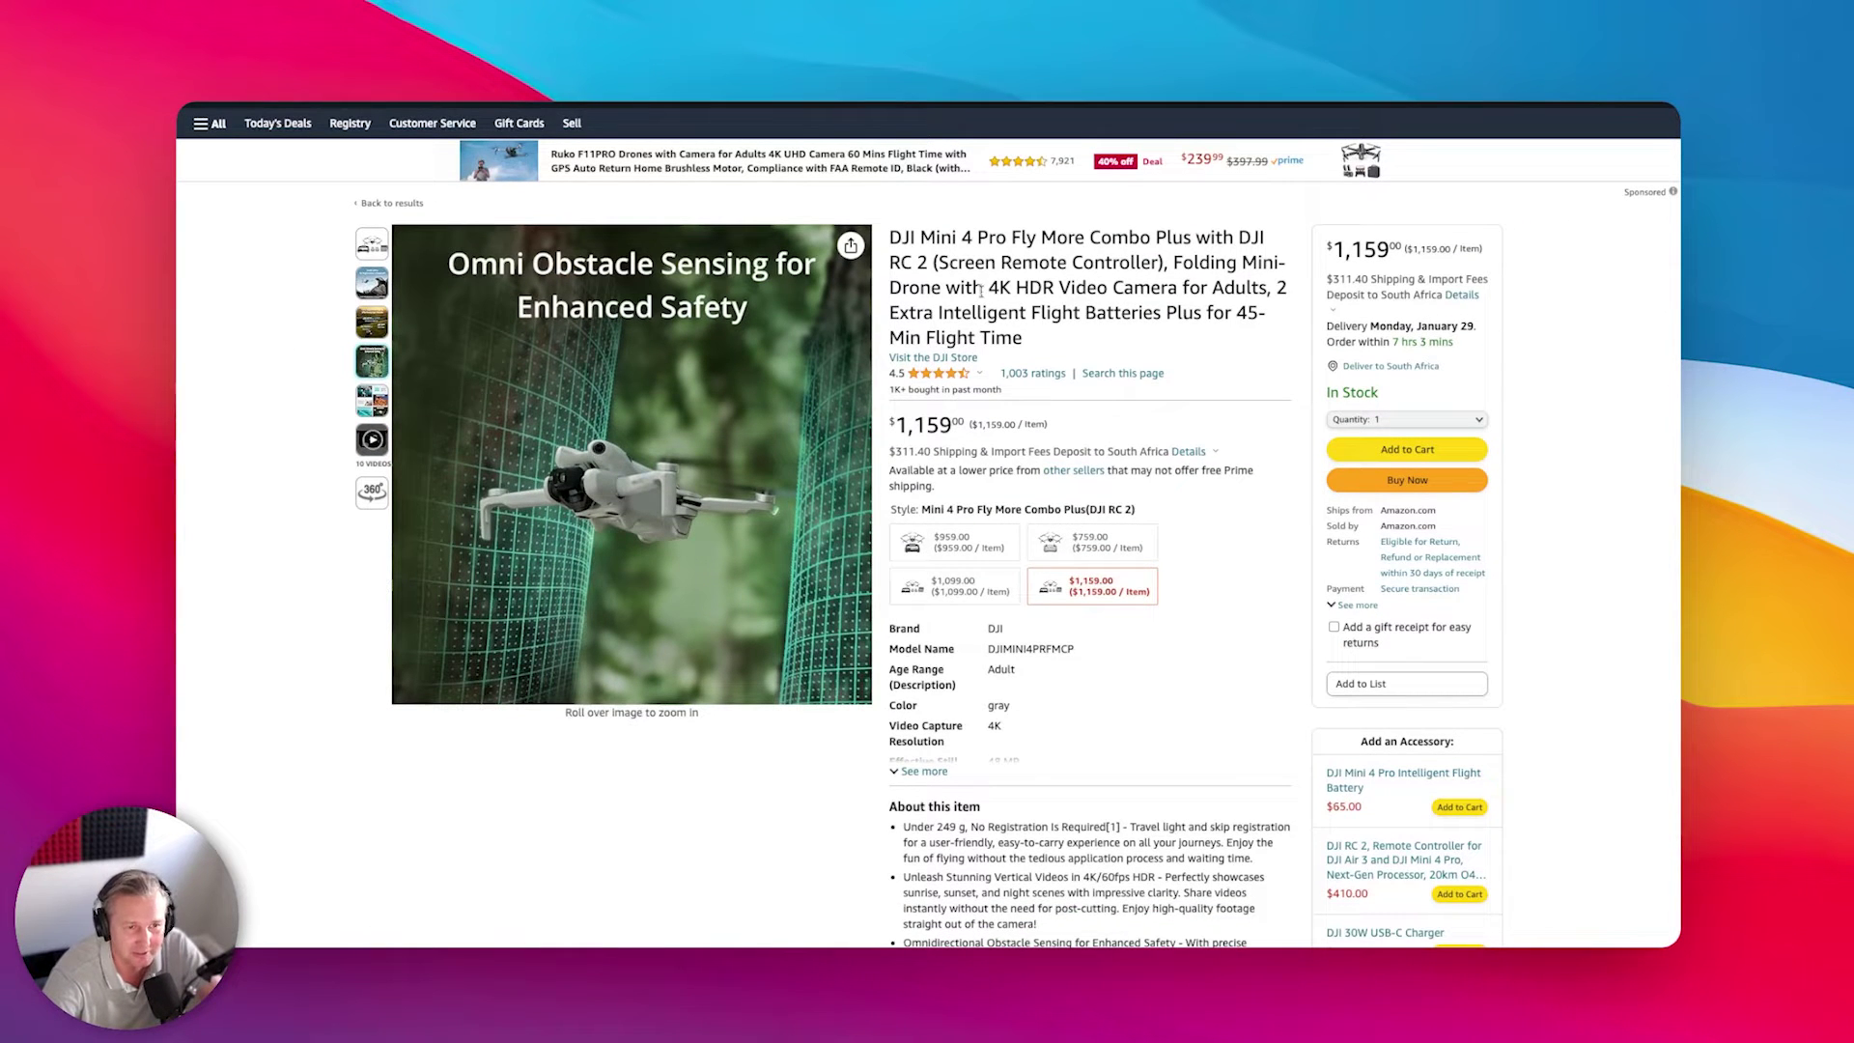
{"action": "scroll", "coordinate": [1204, 486], "scroll_direction": "down", "scroll_amount": 3}
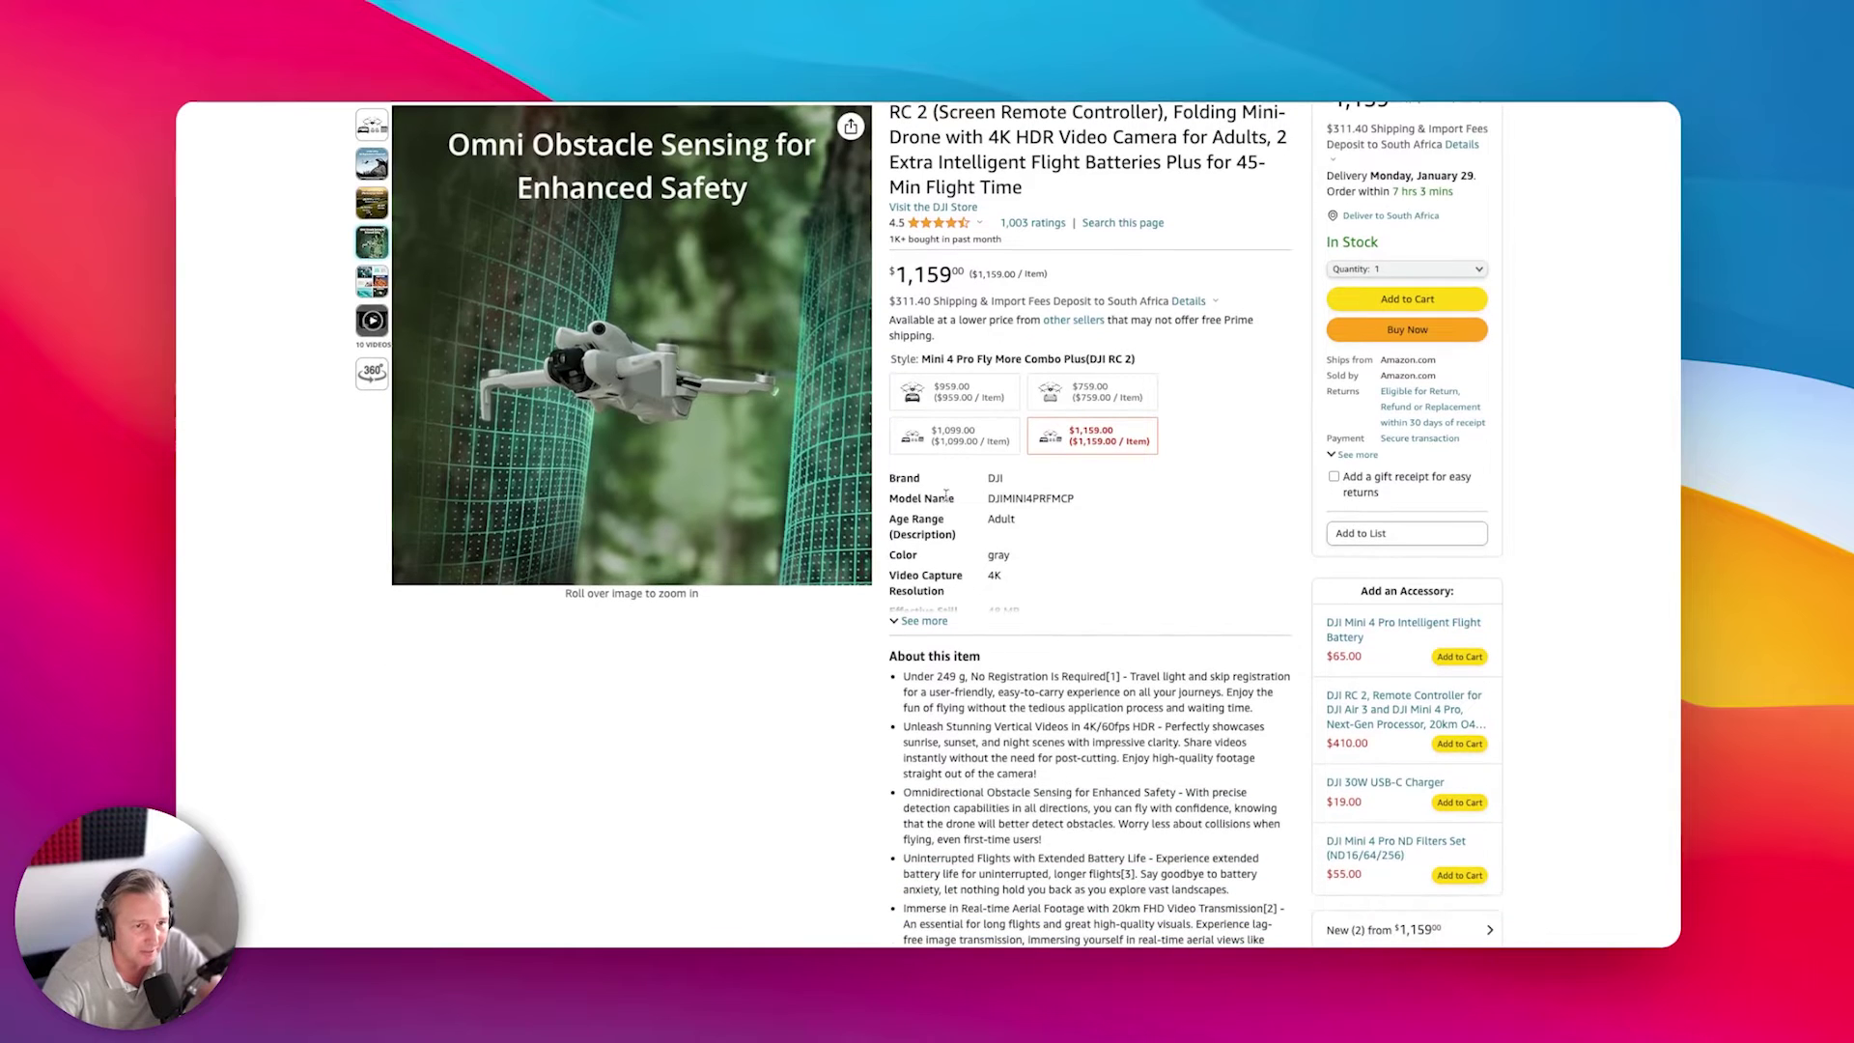
{"action": "scroll", "coordinate": [1041, 736], "scroll_direction": "down", "scroll_amount": 7}
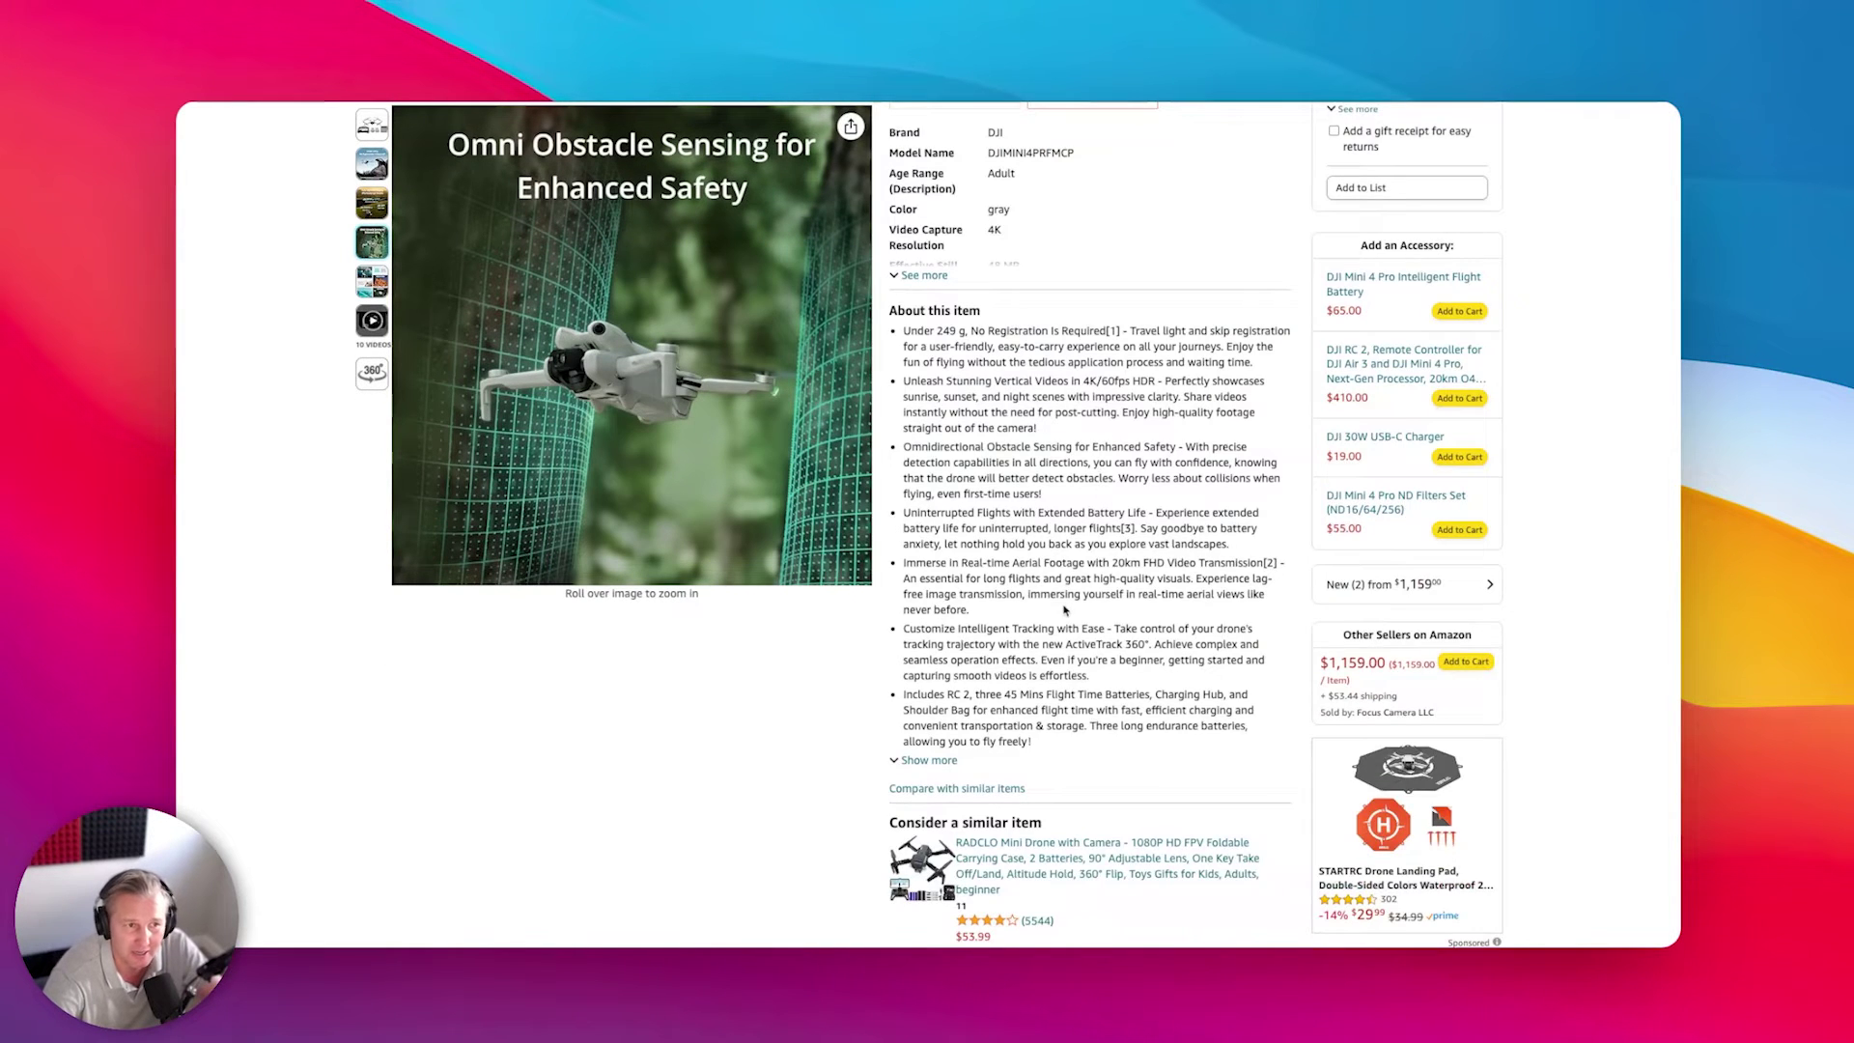
{"action": "scroll", "coordinate": [1065, 608], "scroll_direction": "down", "scroll_amount": 10}
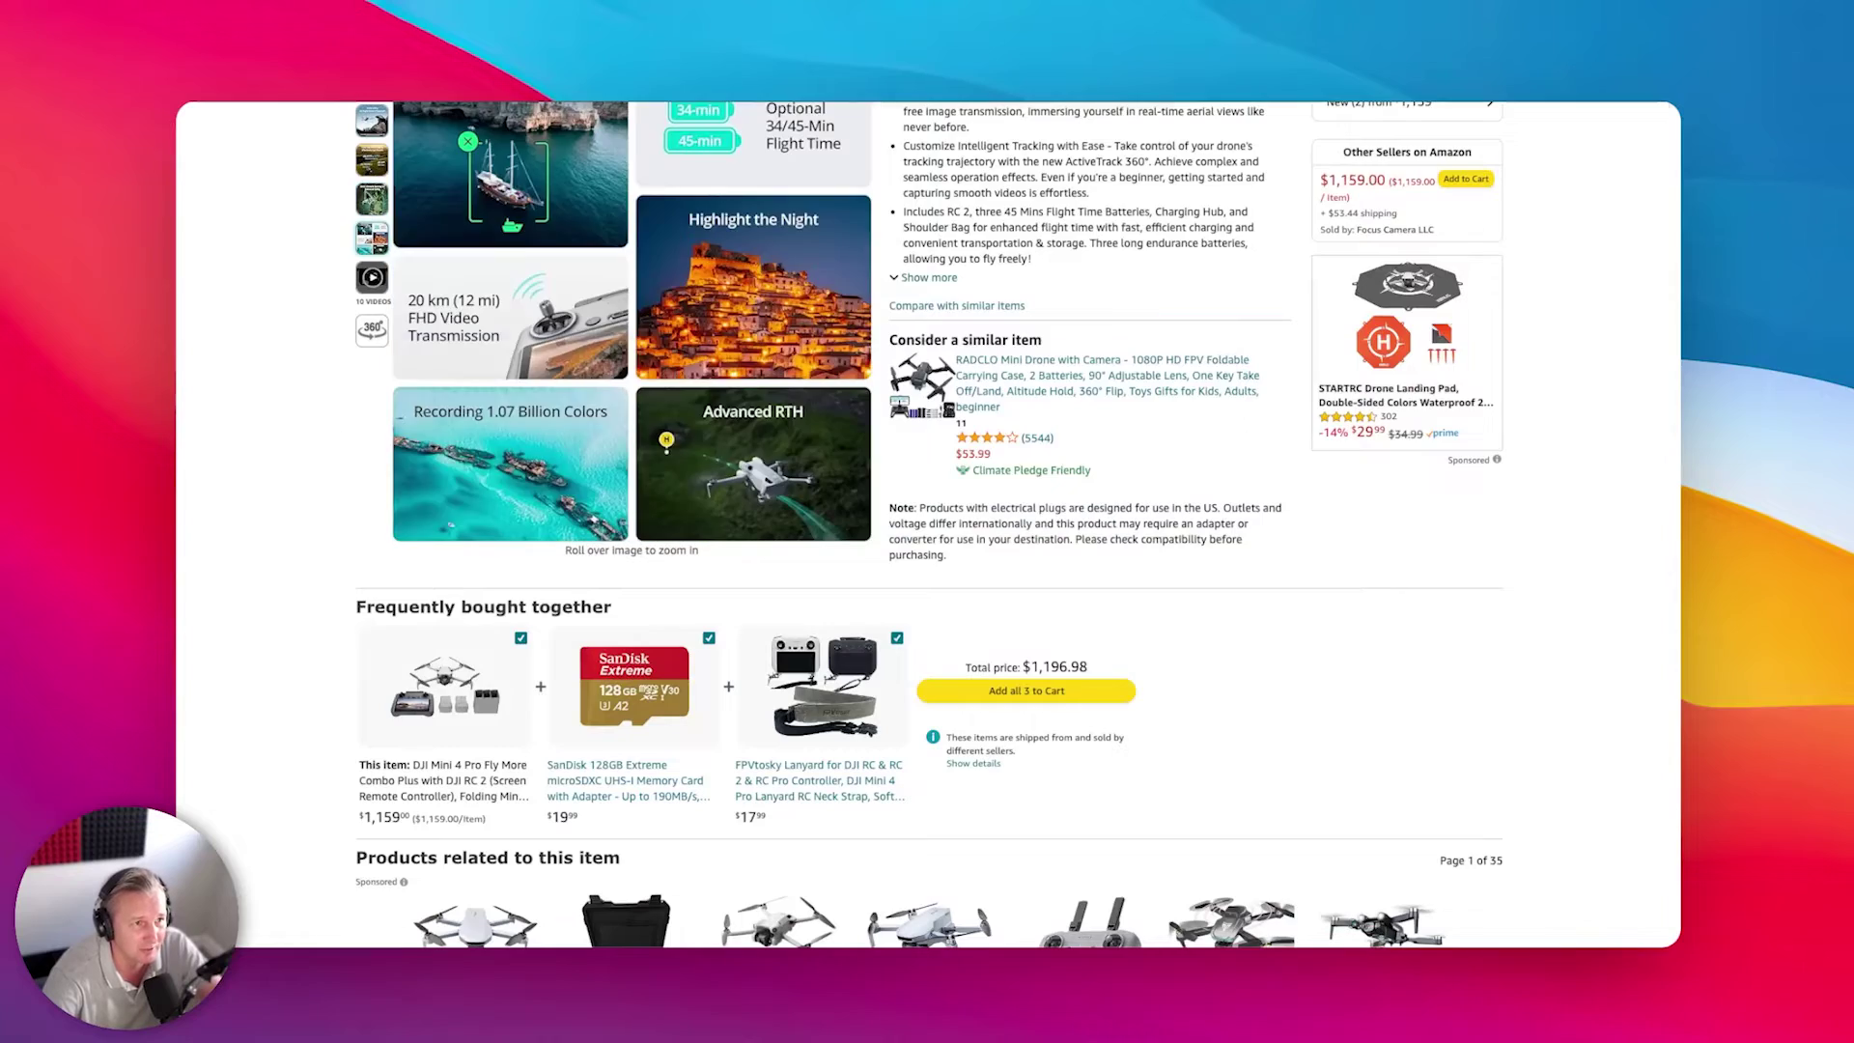
{"action": "scroll", "coordinate": [800, 729], "scroll_direction": "up", "scroll_amount": 8}
{"action": "scroll", "coordinate": [800, 729], "scroll_direction": "down", "scroll_amount": 20}
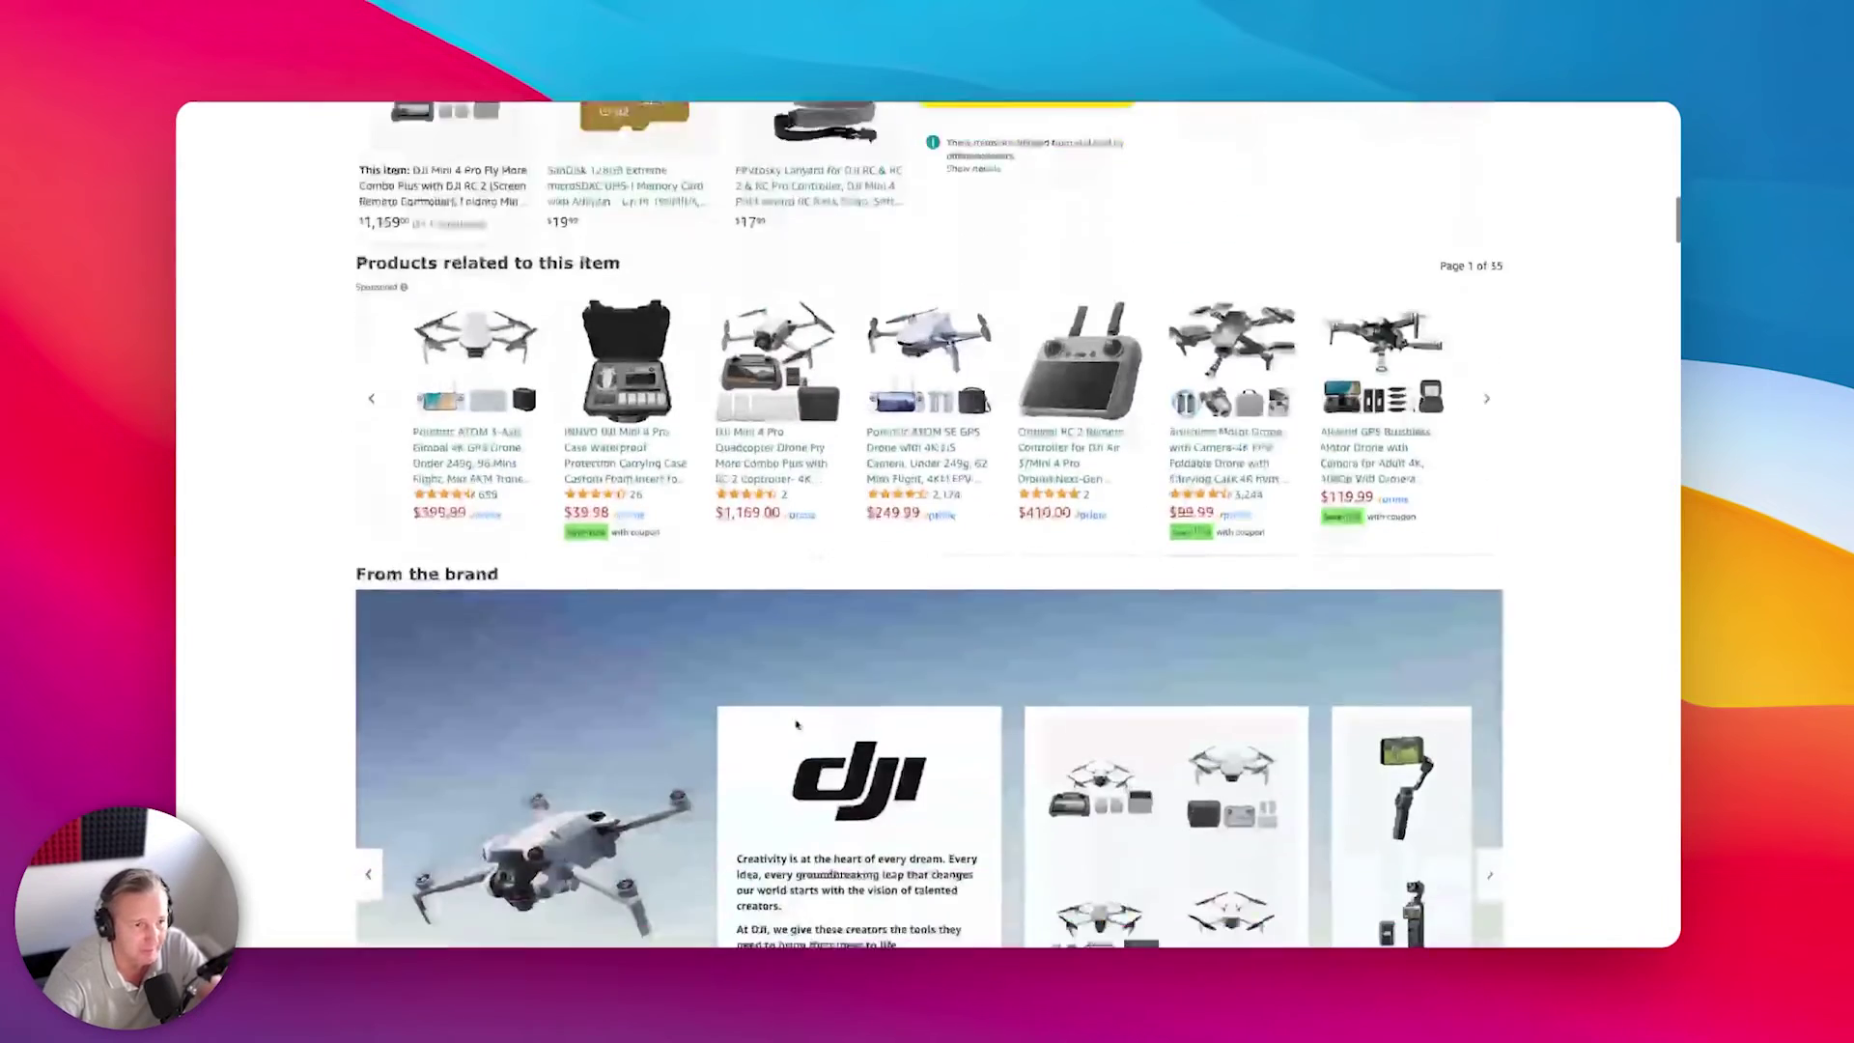
{"action": "scroll", "coordinate": [796, 724], "scroll_direction": "up", "scroll_amount": 5}
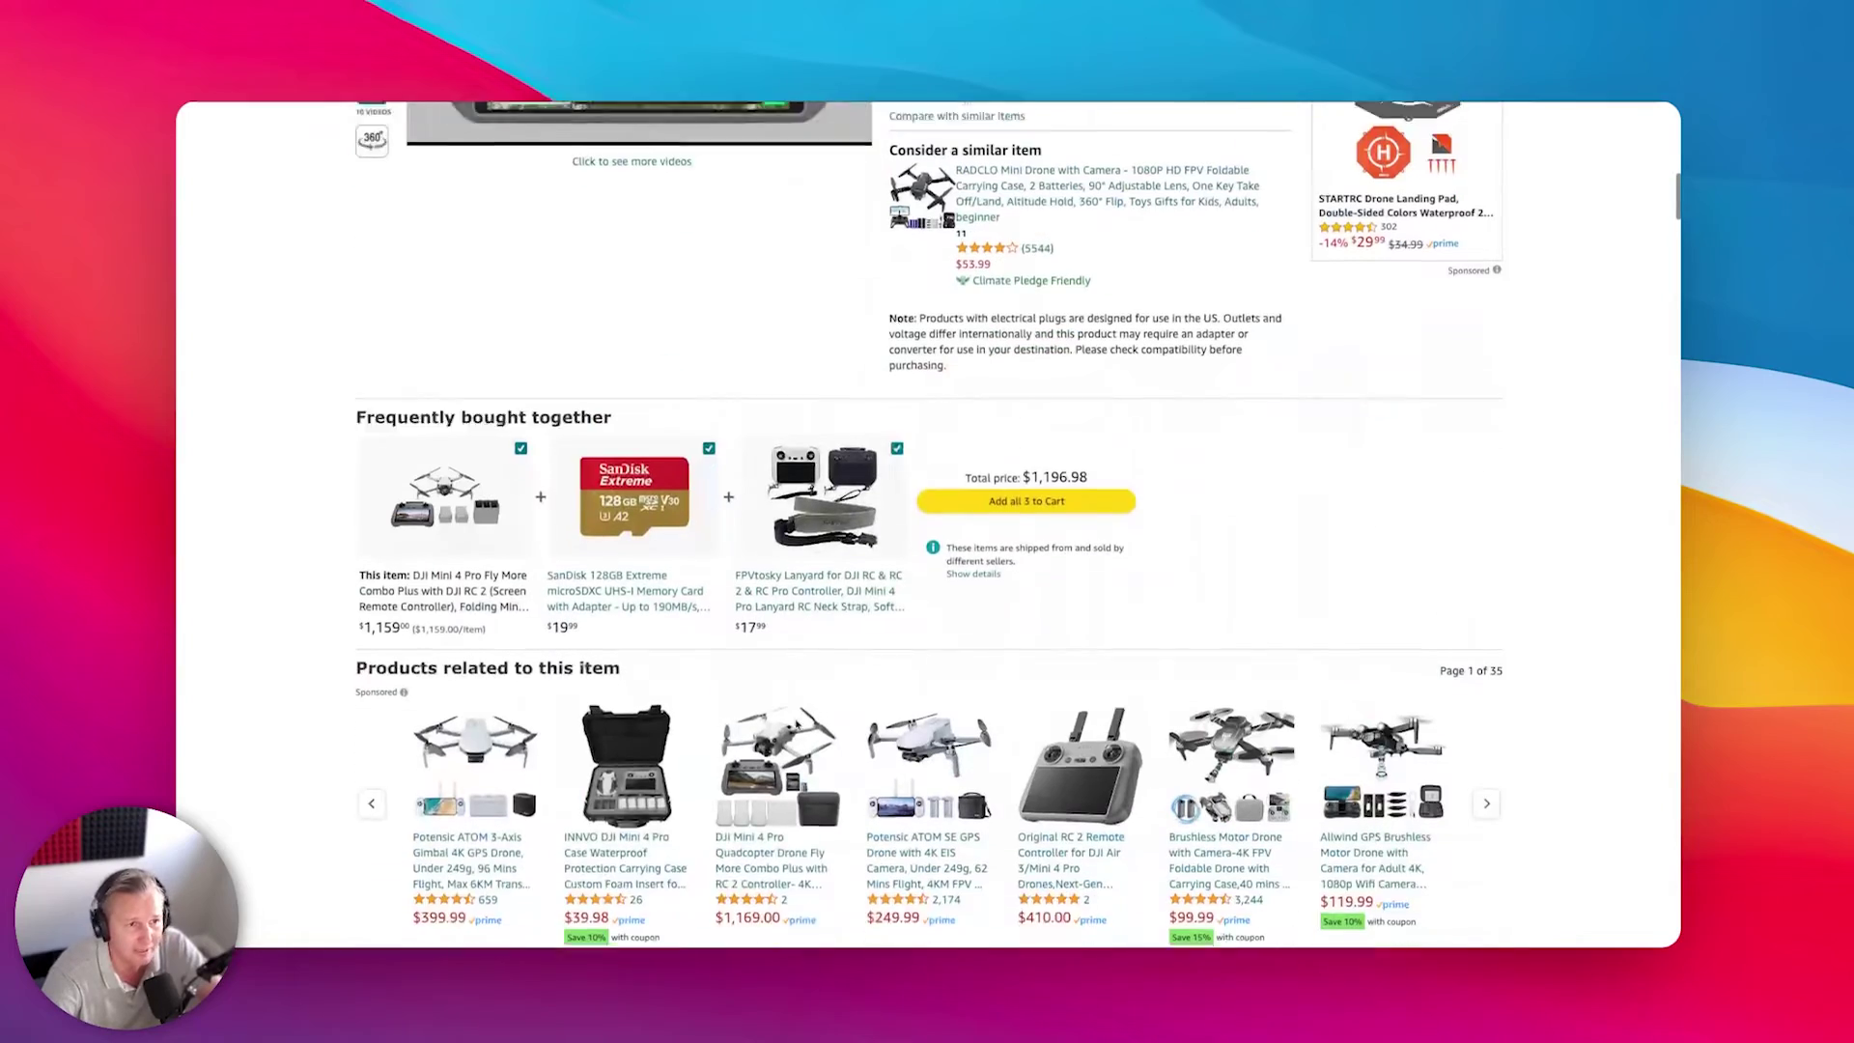
{"action": "scroll", "coordinate": [798, 724], "scroll_direction": "down", "scroll_amount": 1}
{"action": "scroll", "coordinate": [288, 654], "scroll_direction": "down", "scroll_amount": 3}
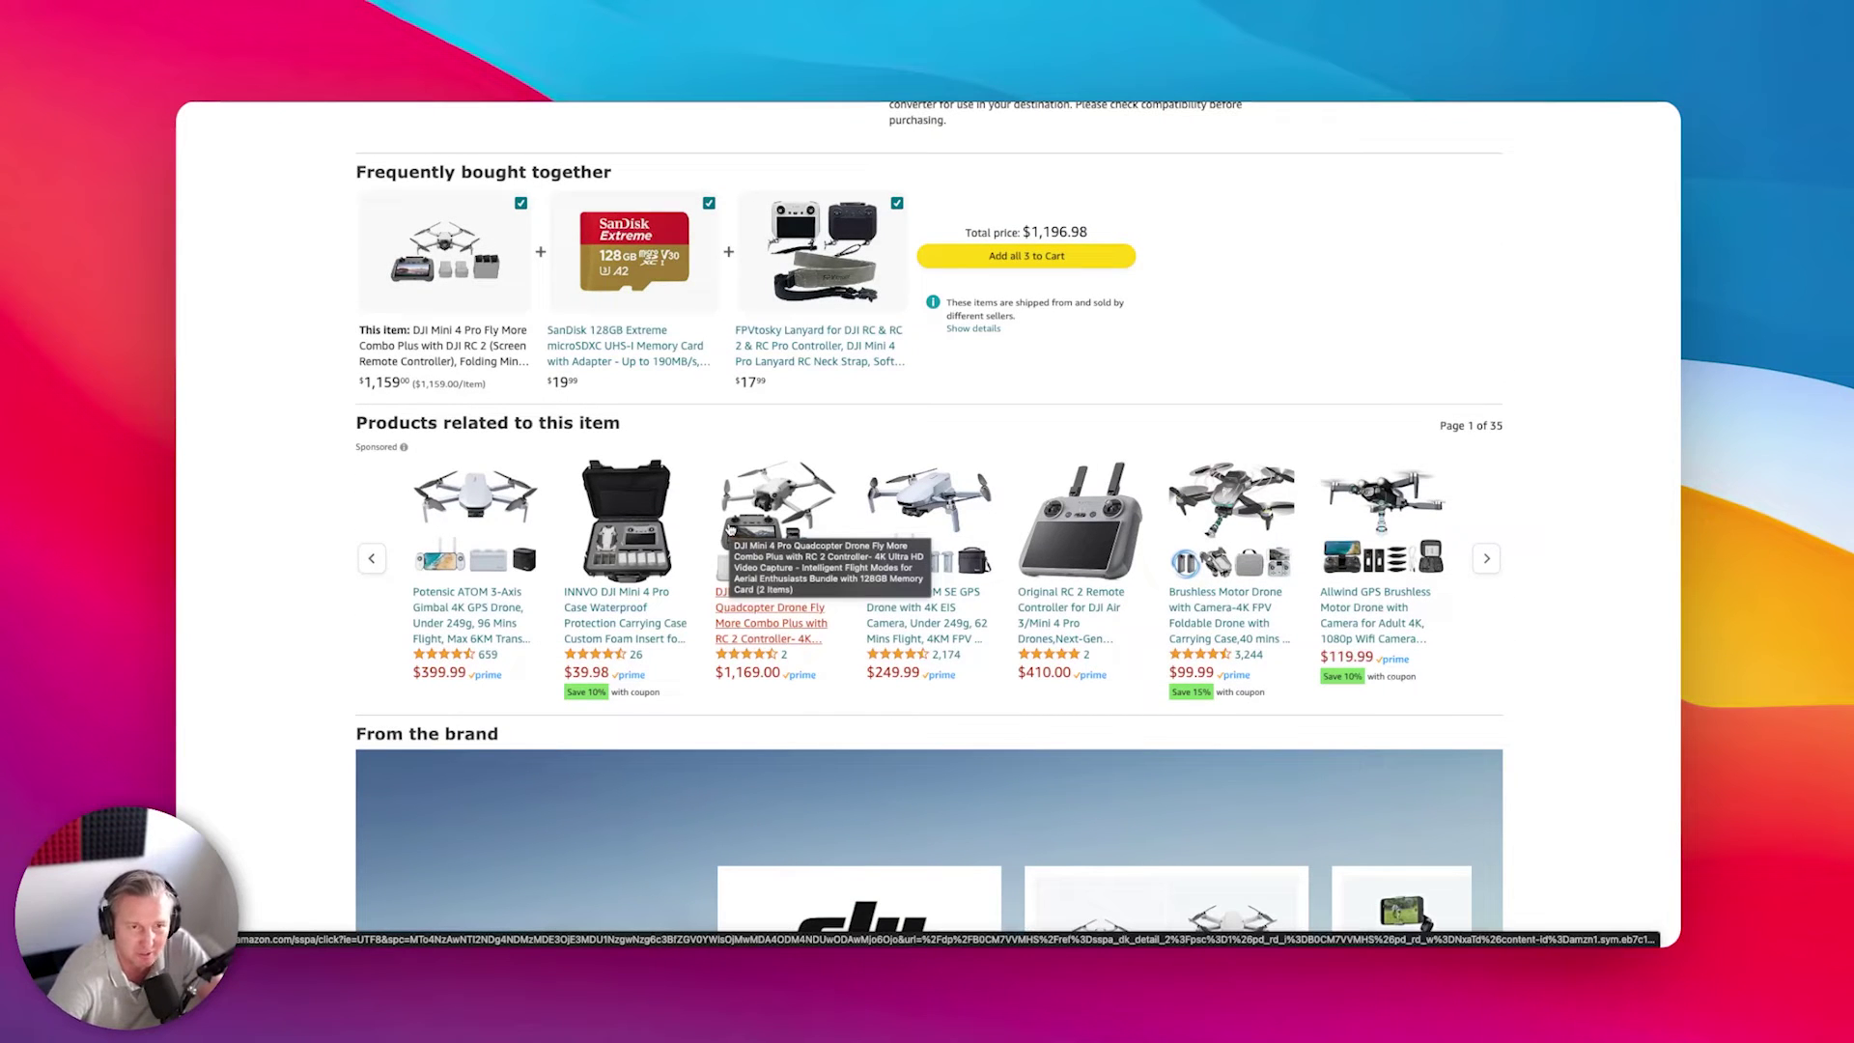
Step: Examine the brand content, product questions, model comparison table and product details further down the DJI Mini 4 Pro page
{"action": "scroll", "coordinate": [730, 528], "scroll_direction": "down", "scroll_amount": 20}
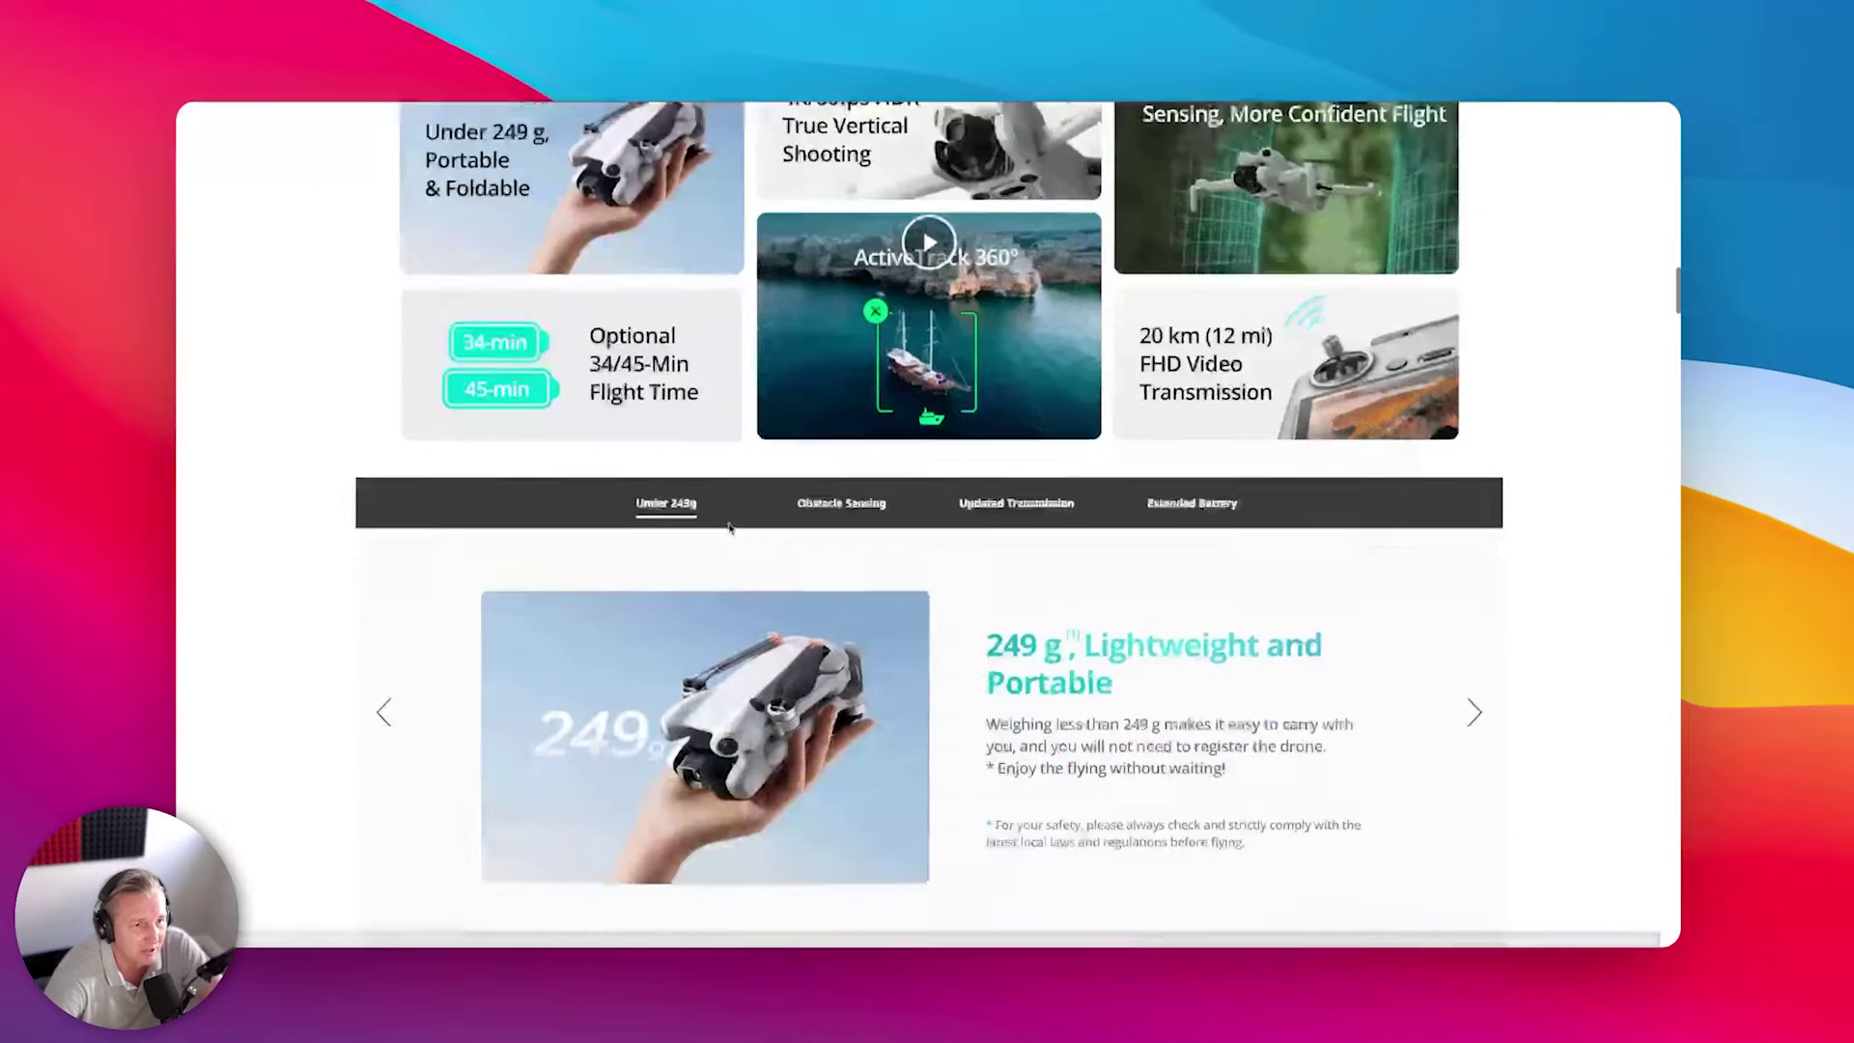
{"action": "scroll", "coordinate": [730, 529], "scroll_direction": "down", "scroll_amount": 20}
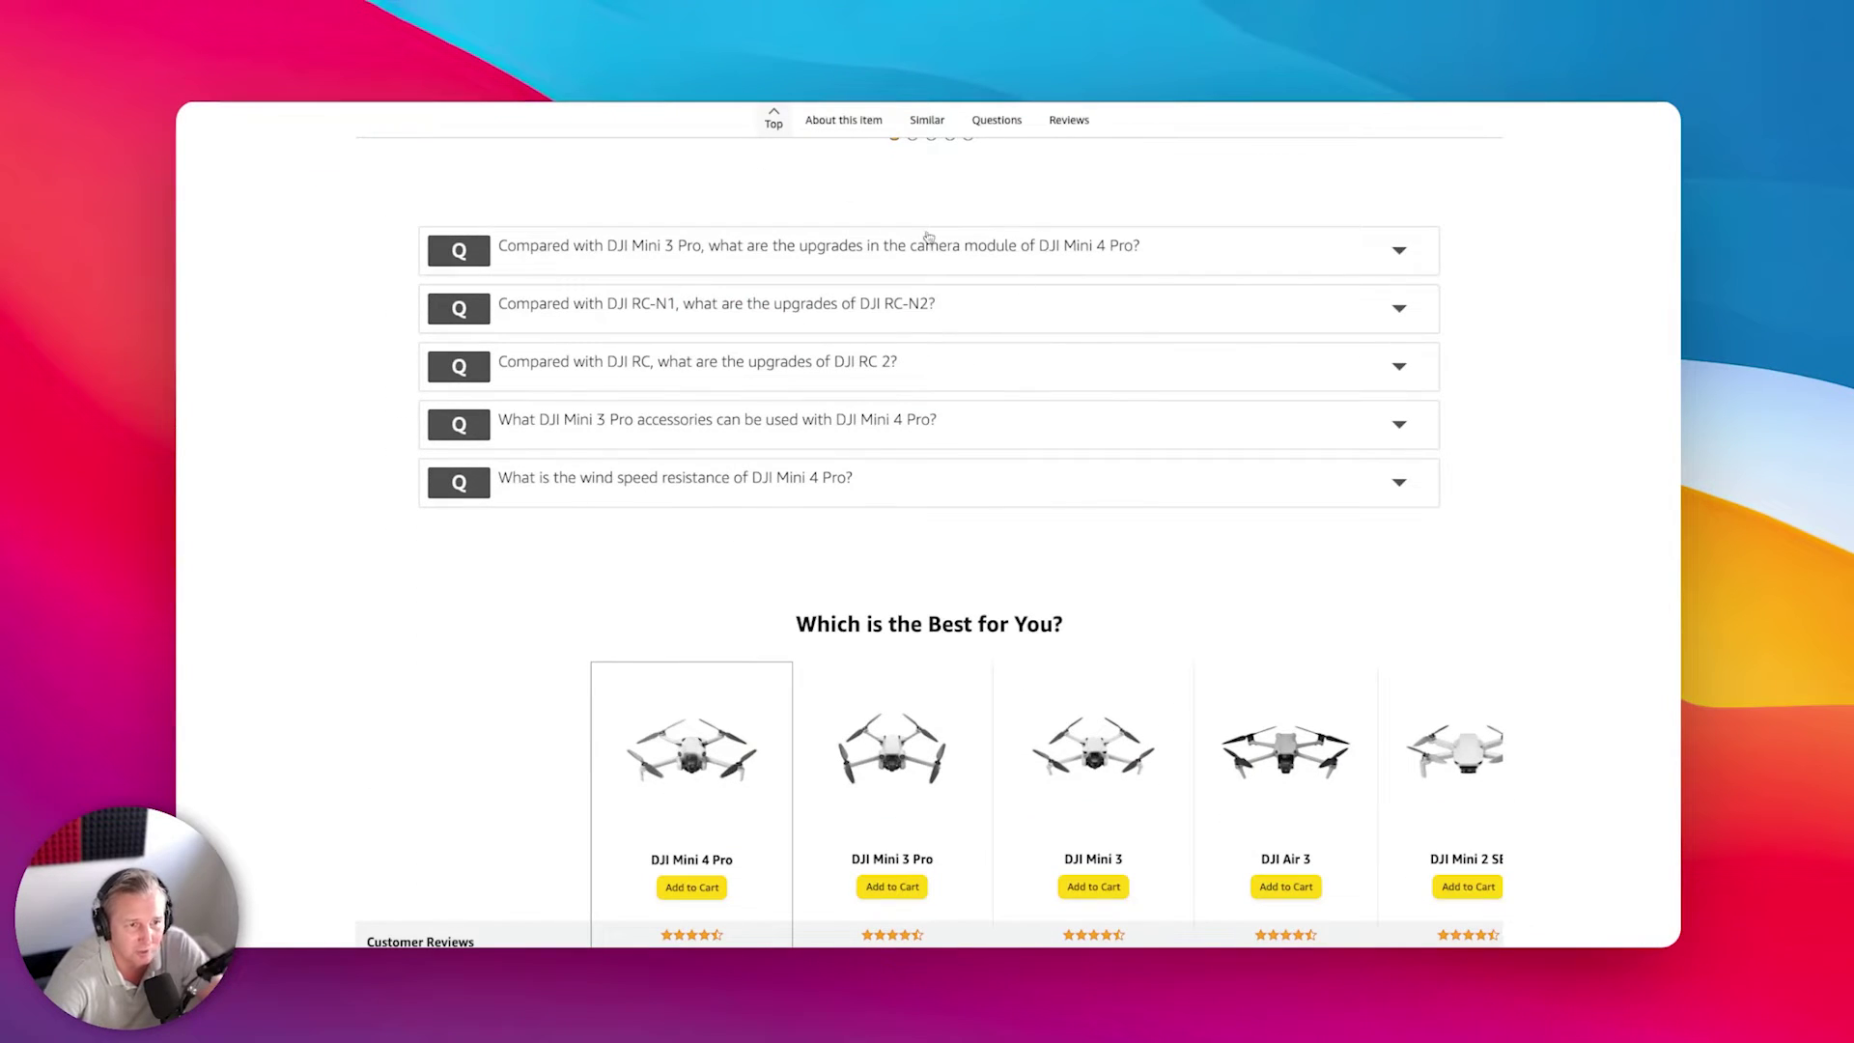
{"action": "scroll", "coordinate": [702, 553], "scroll_direction": "down", "scroll_amount": 5}
{"action": "scroll", "coordinate": [710, 705], "scroll_direction": "up", "scroll_amount": 2}
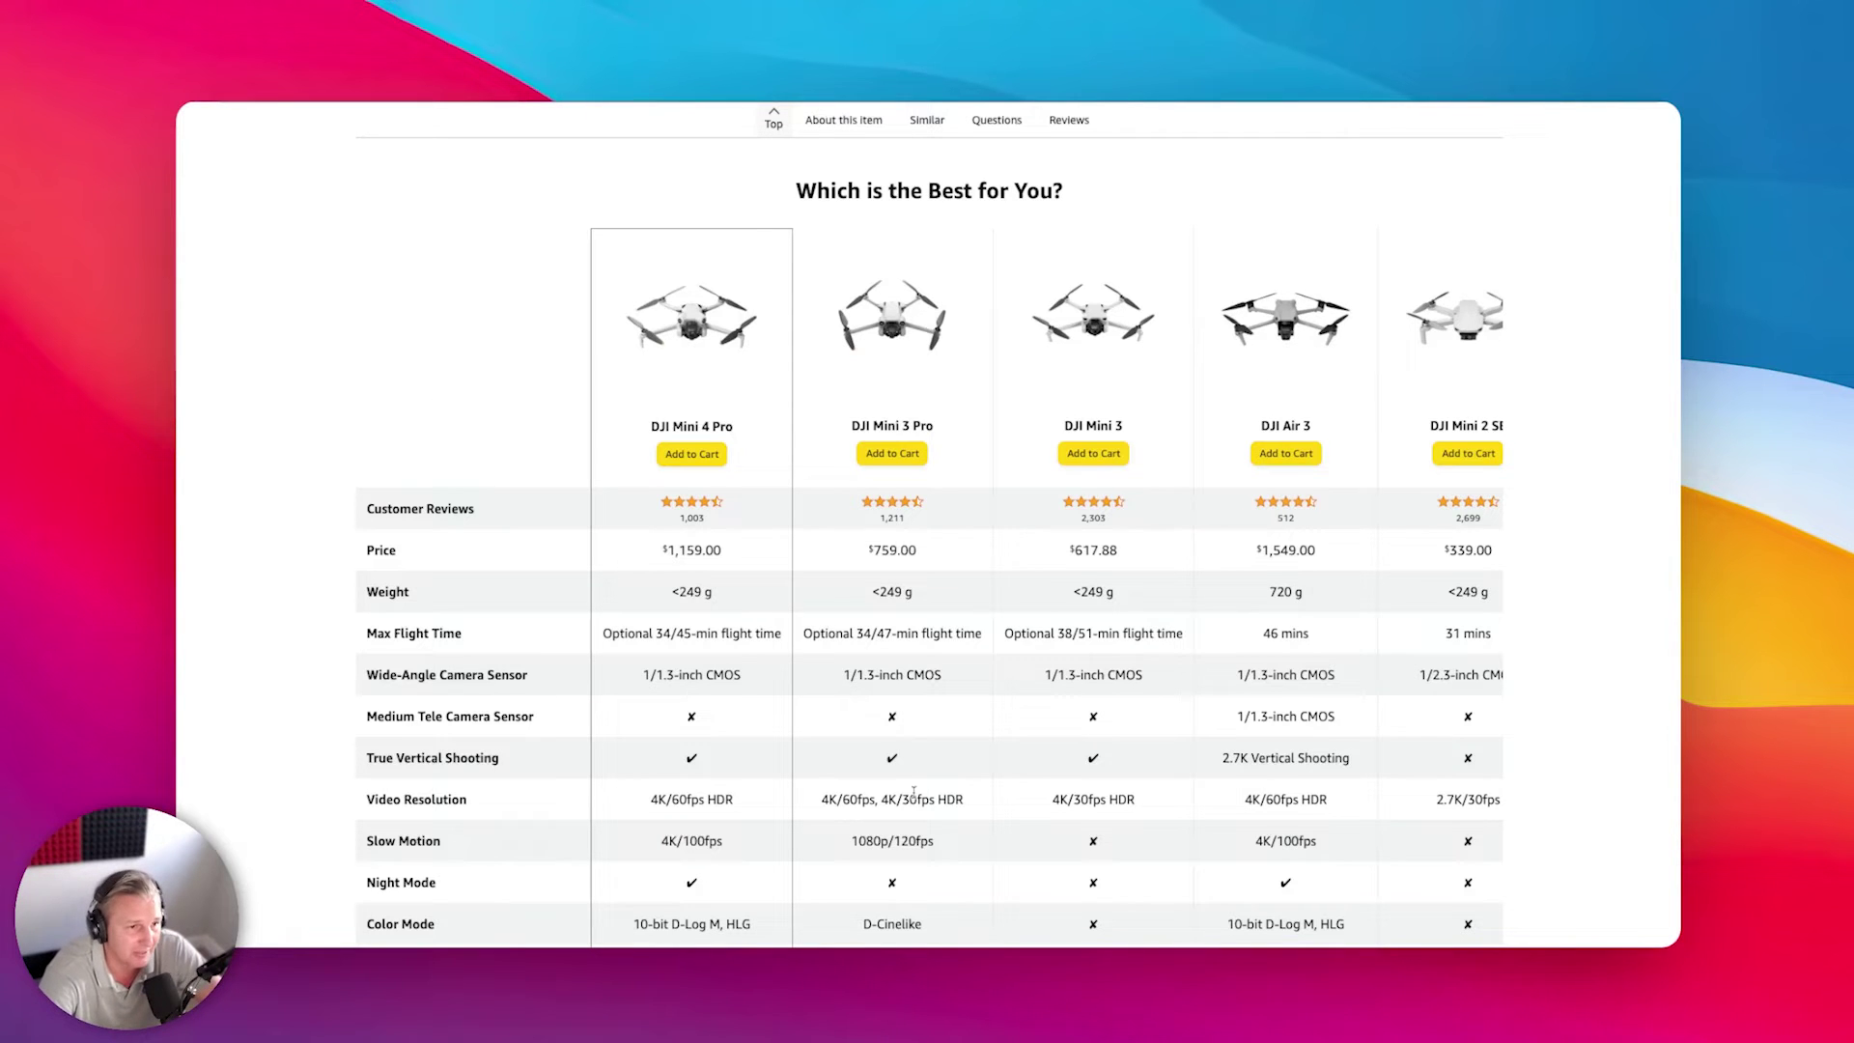
{"action": "scroll", "coordinate": [913, 792], "scroll_direction": "down", "scroll_amount": 15}
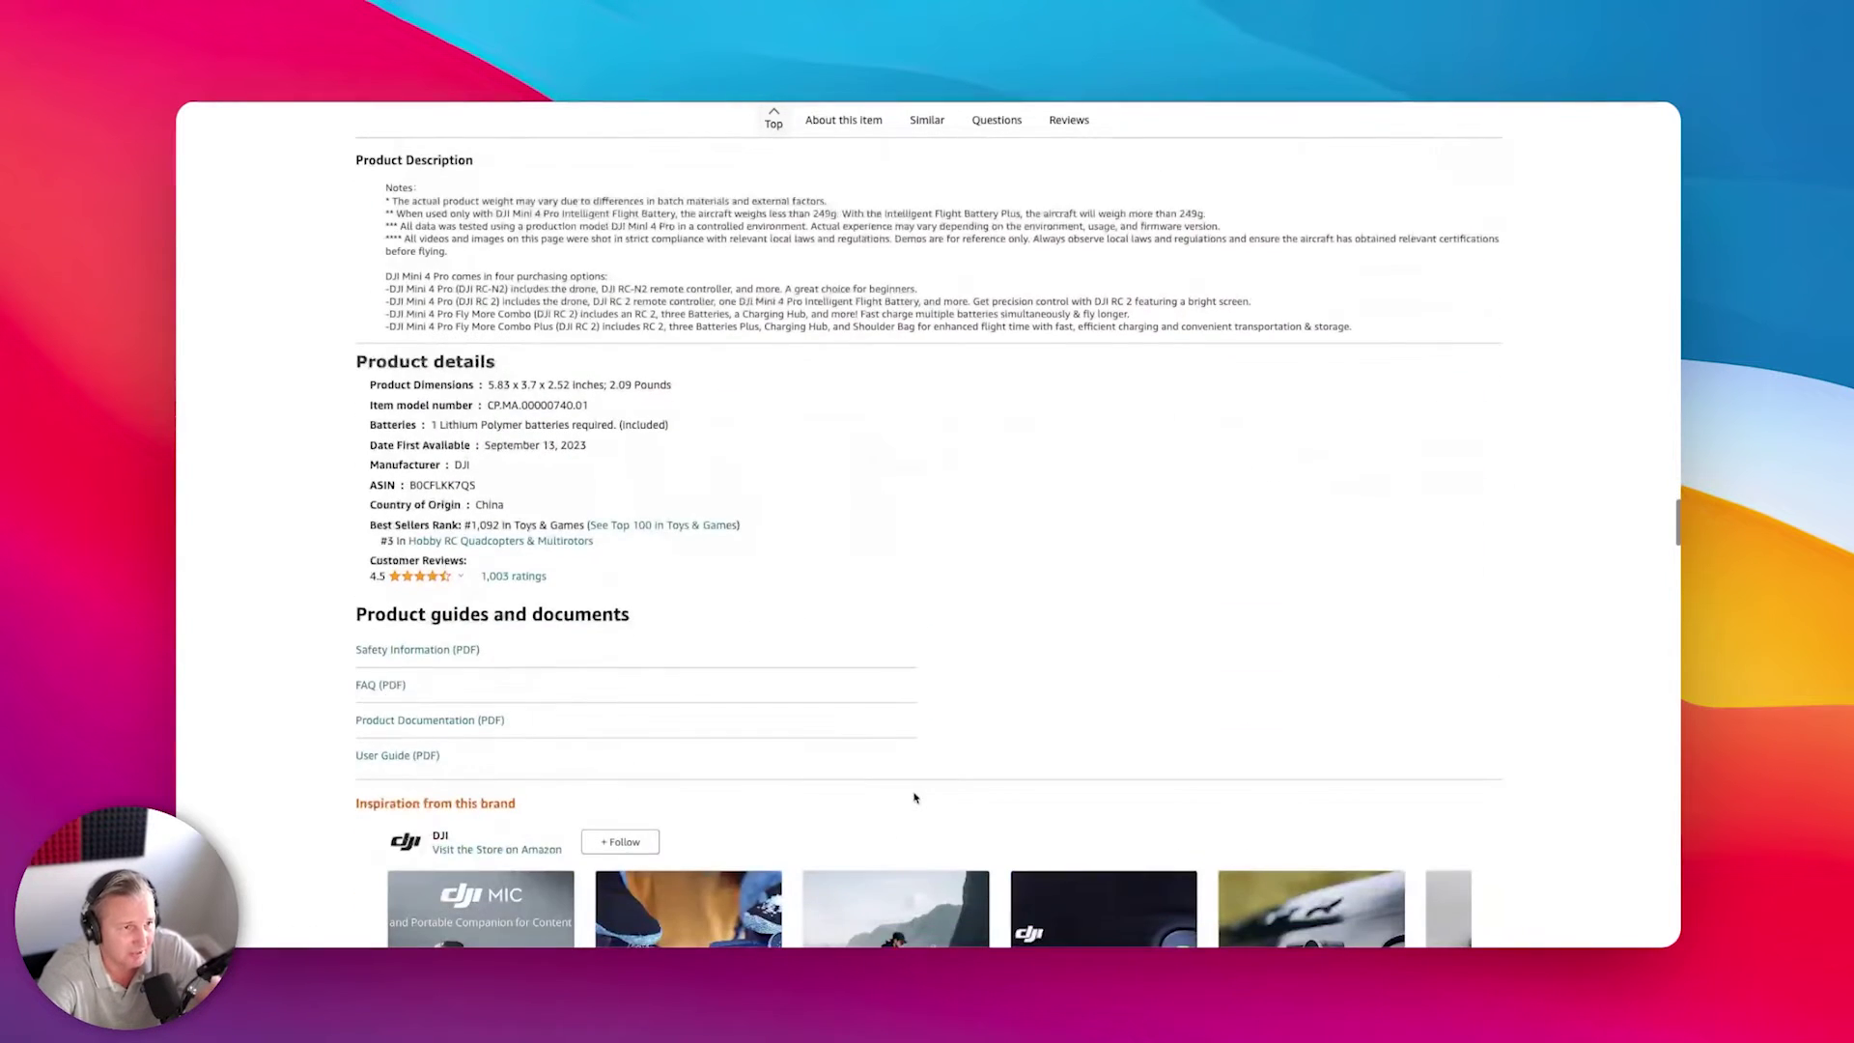
{"action": "scroll", "coordinate": [986, 589], "scroll_direction": "up", "scroll_amount": 20}
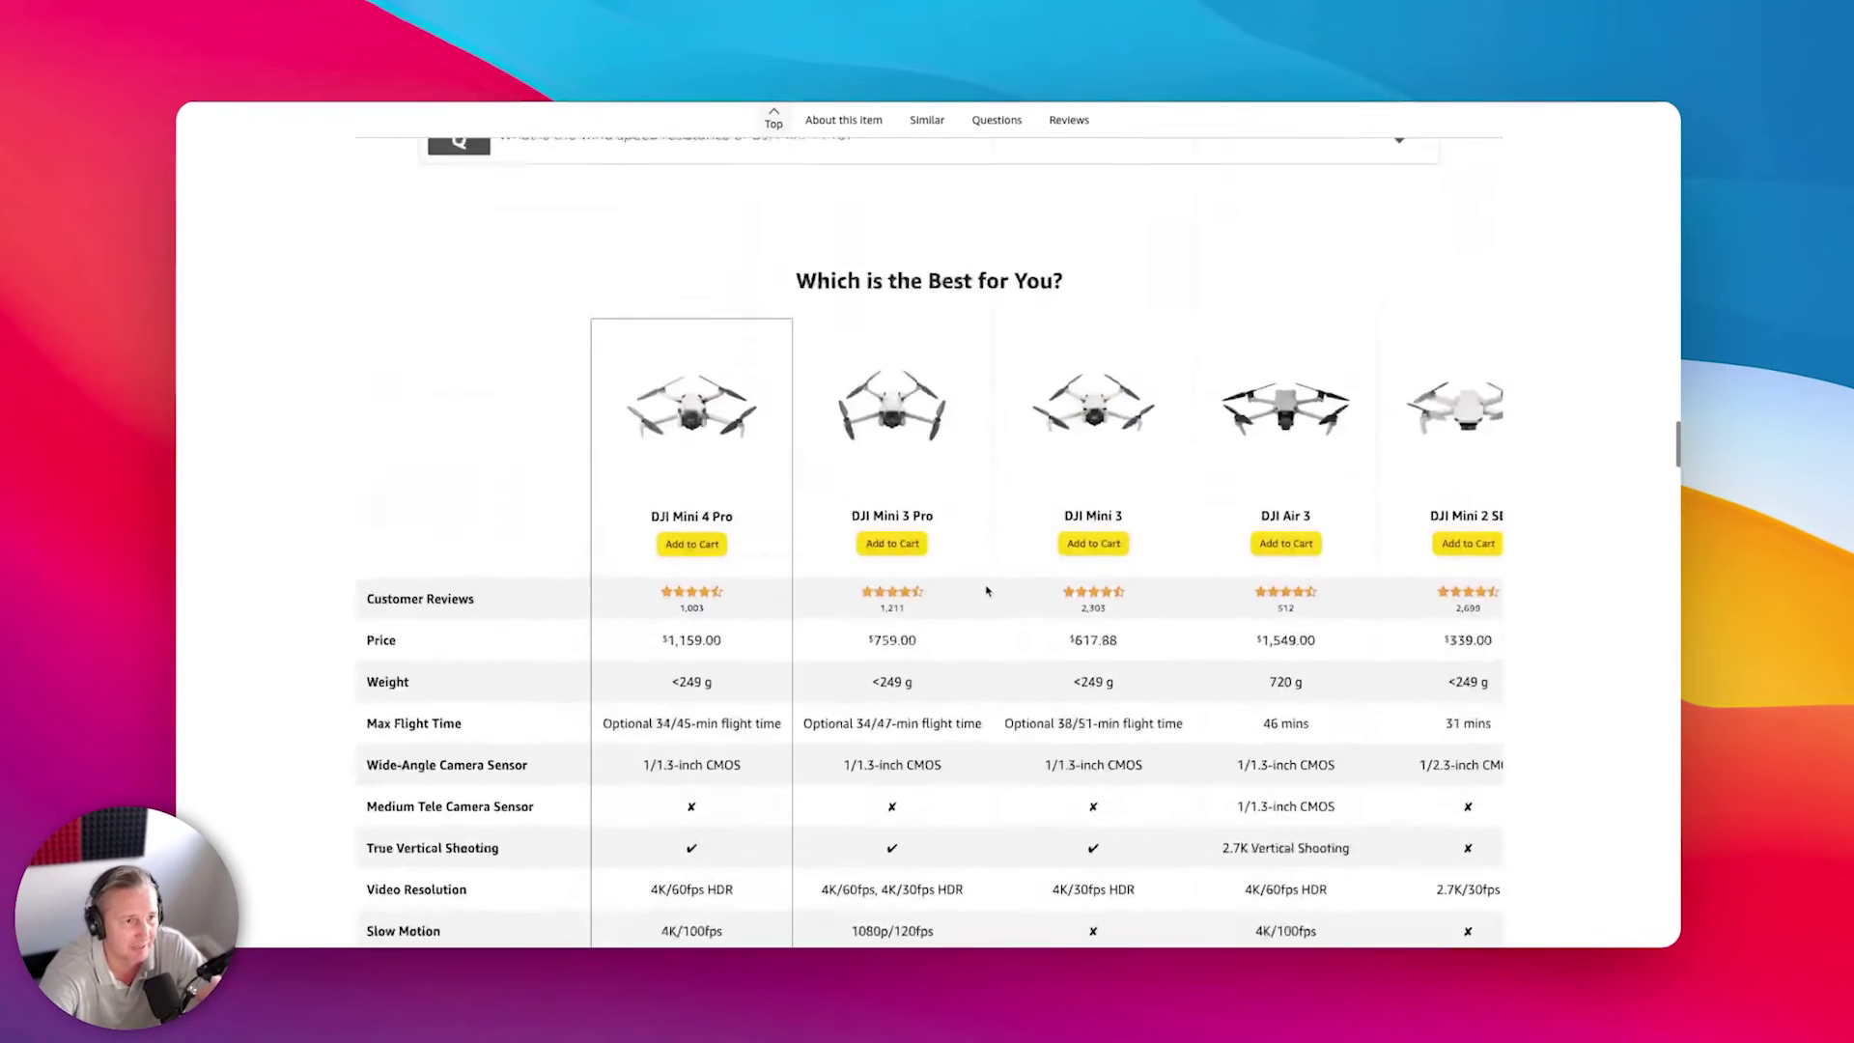
{"action": "scroll", "coordinate": [985, 589], "scroll_direction": "up", "scroll_amount": 2}
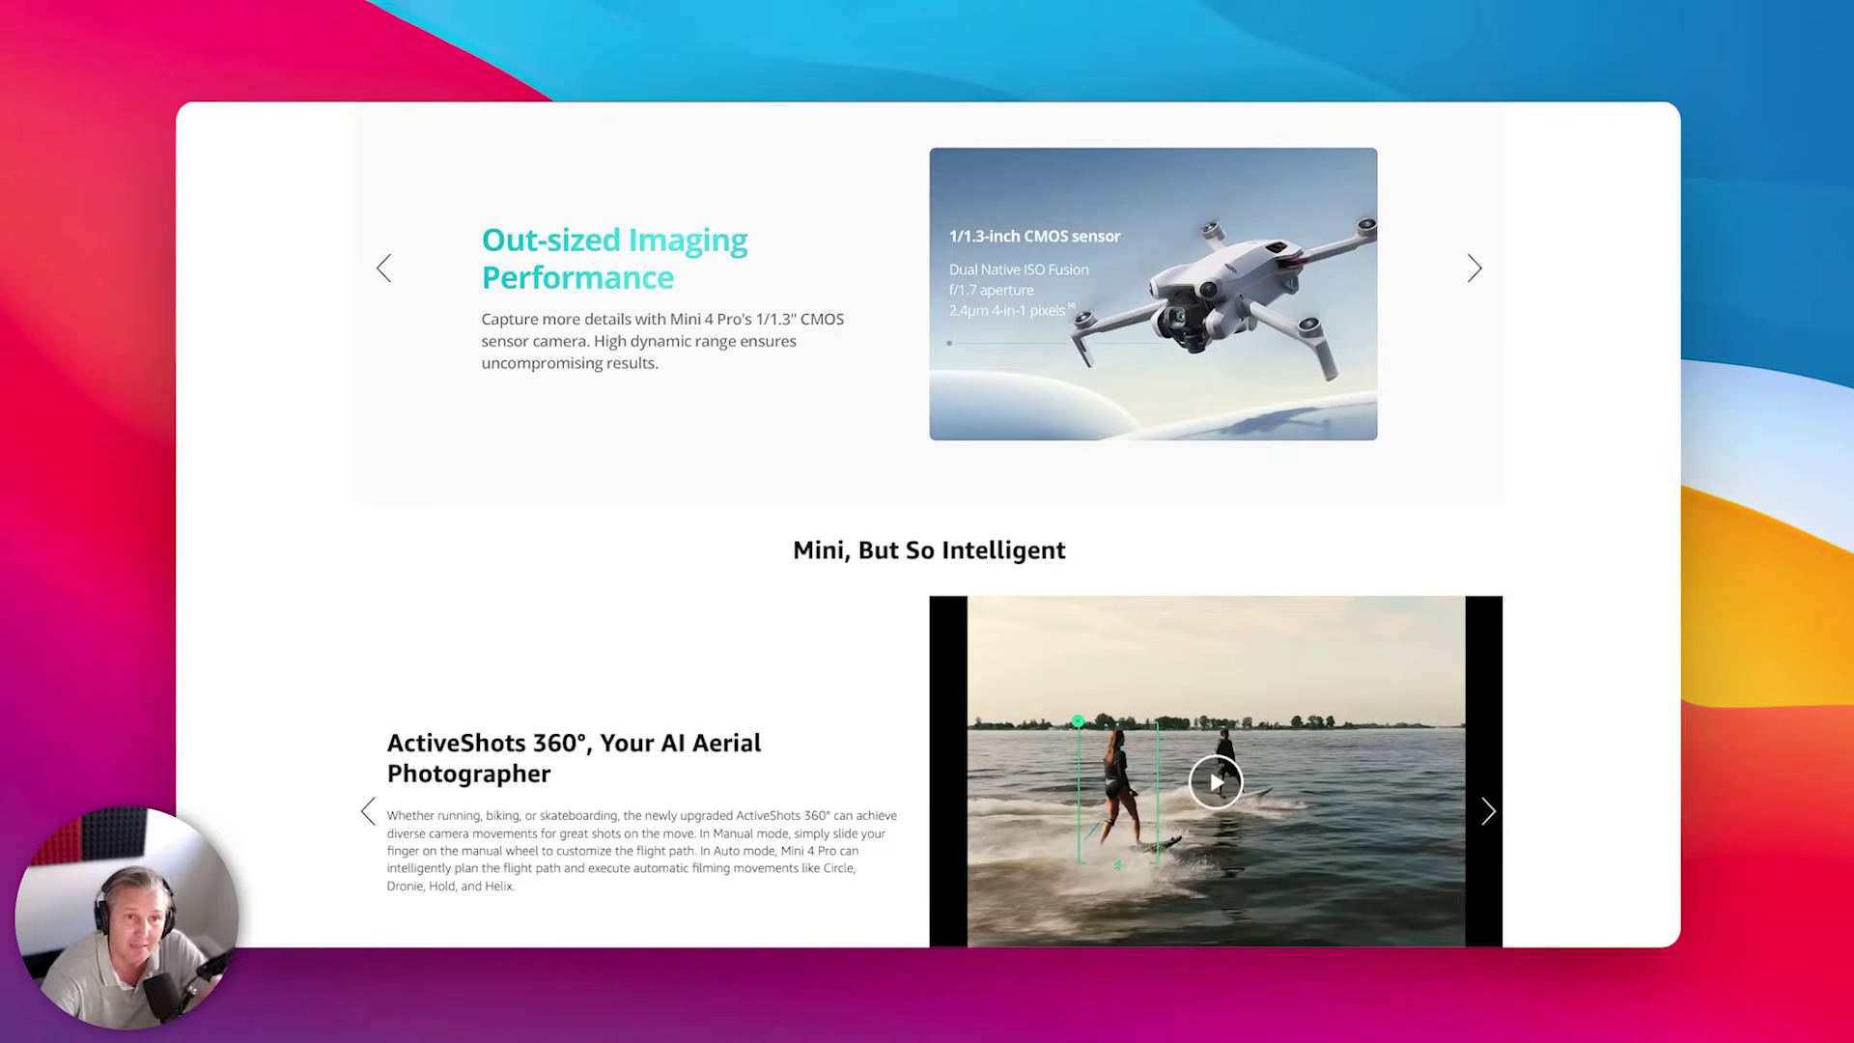
{"action": "scroll", "coordinate": [1162, 637], "scroll_direction": "up", "scroll_amount": 15}
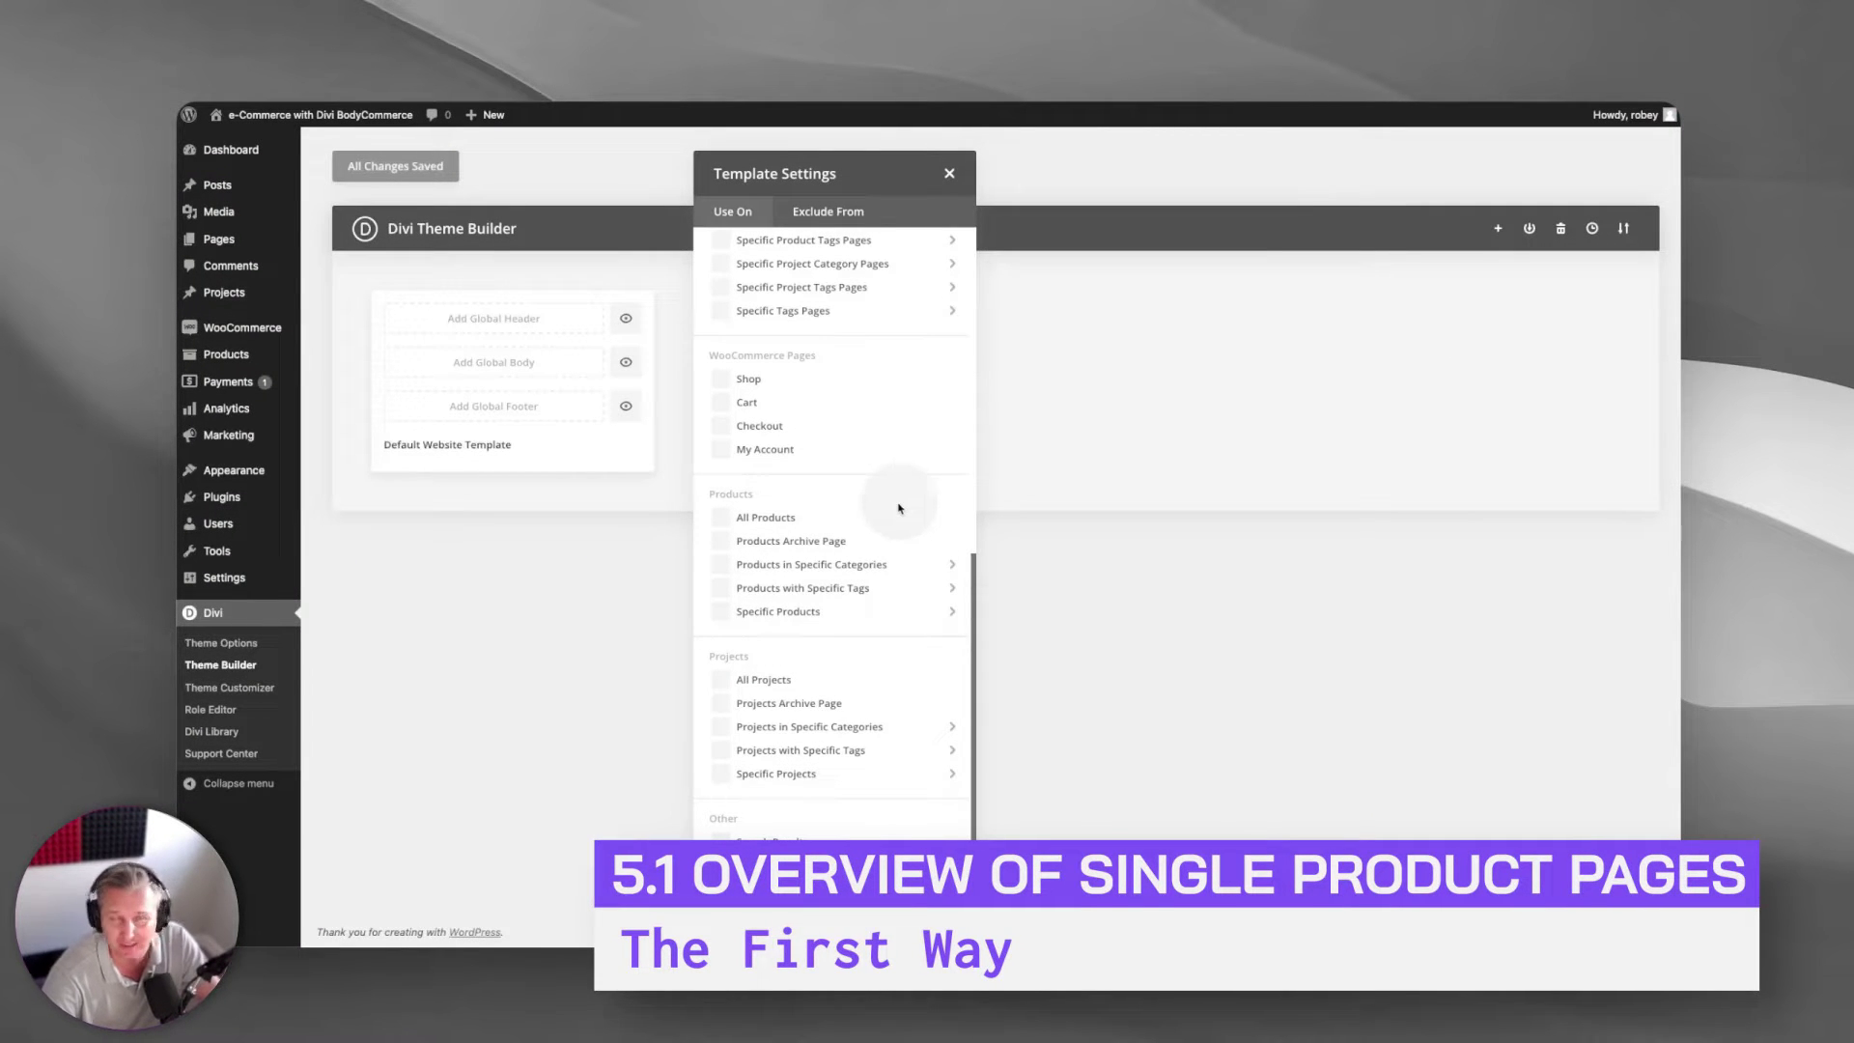
Step: Inspect the product assignment options for specific categories, tags and products in the Theme Builder's template settings
{"action": "mouse_move", "coordinate": [763, 562]}
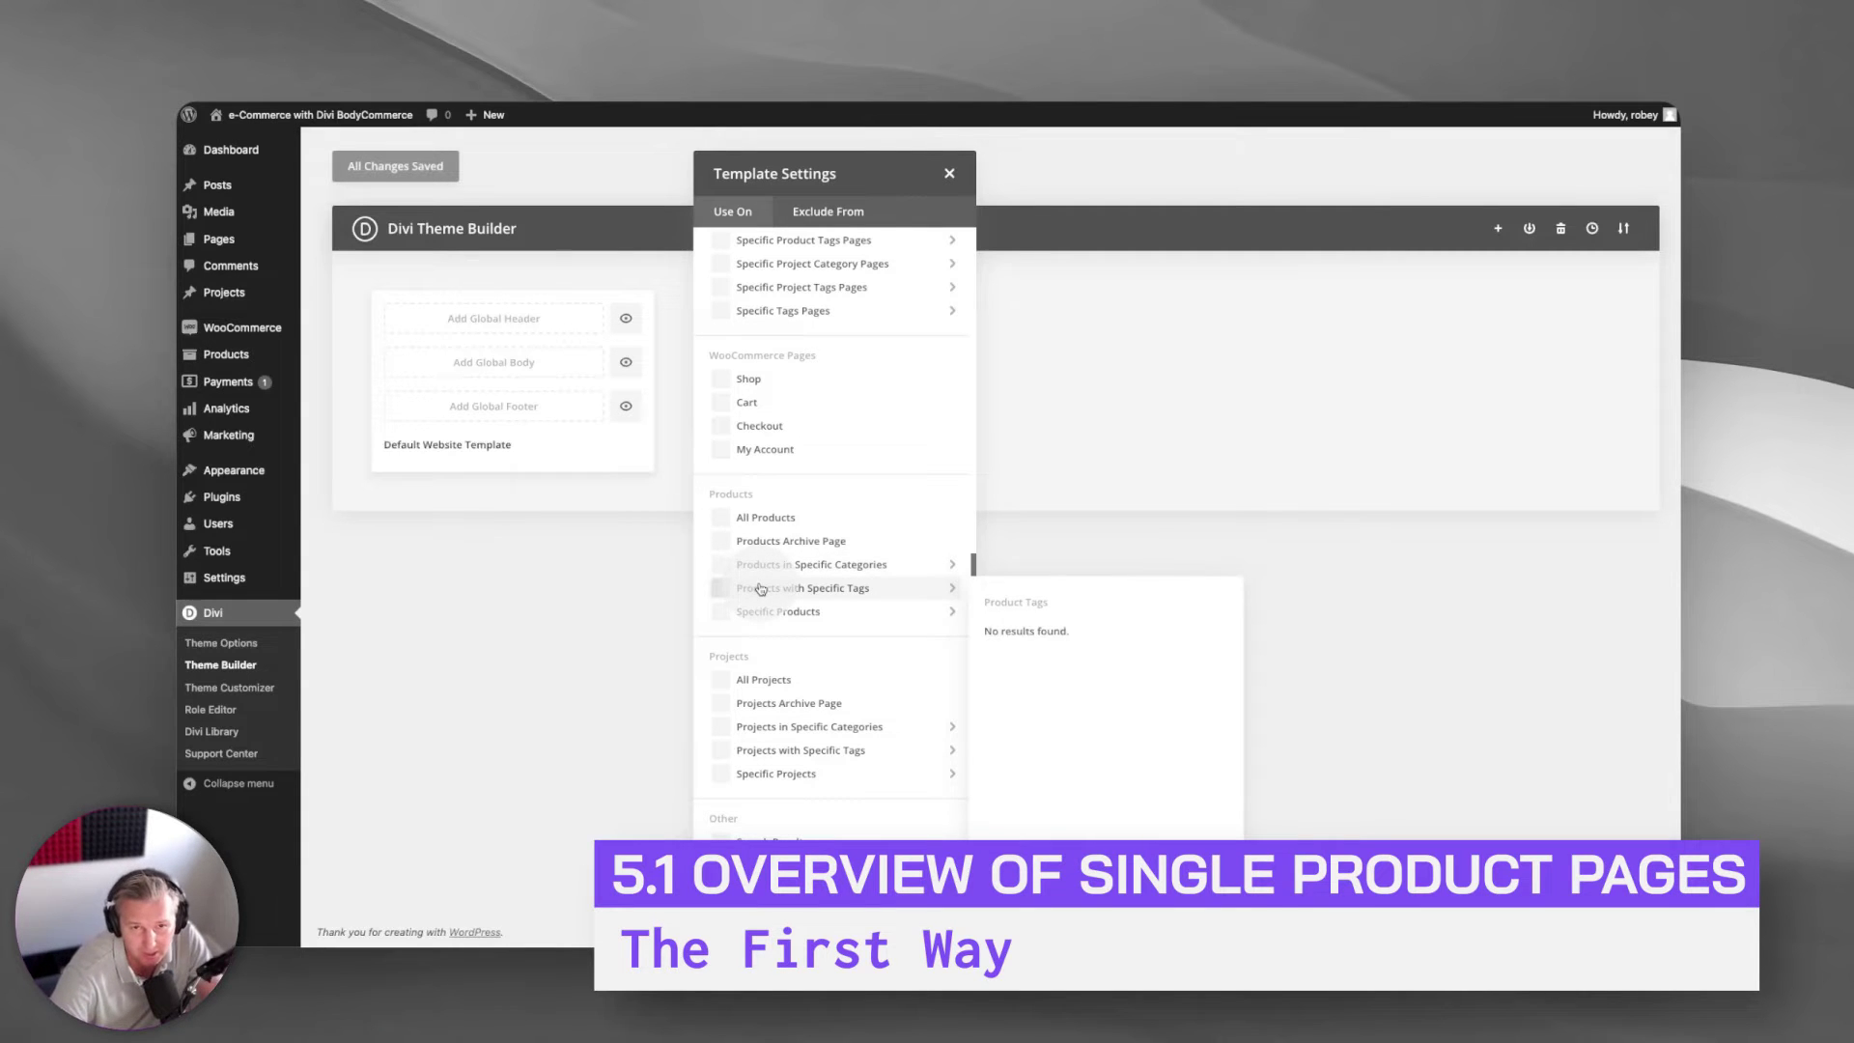
{"action": "mouse_move", "coordinate": [761, 607]}
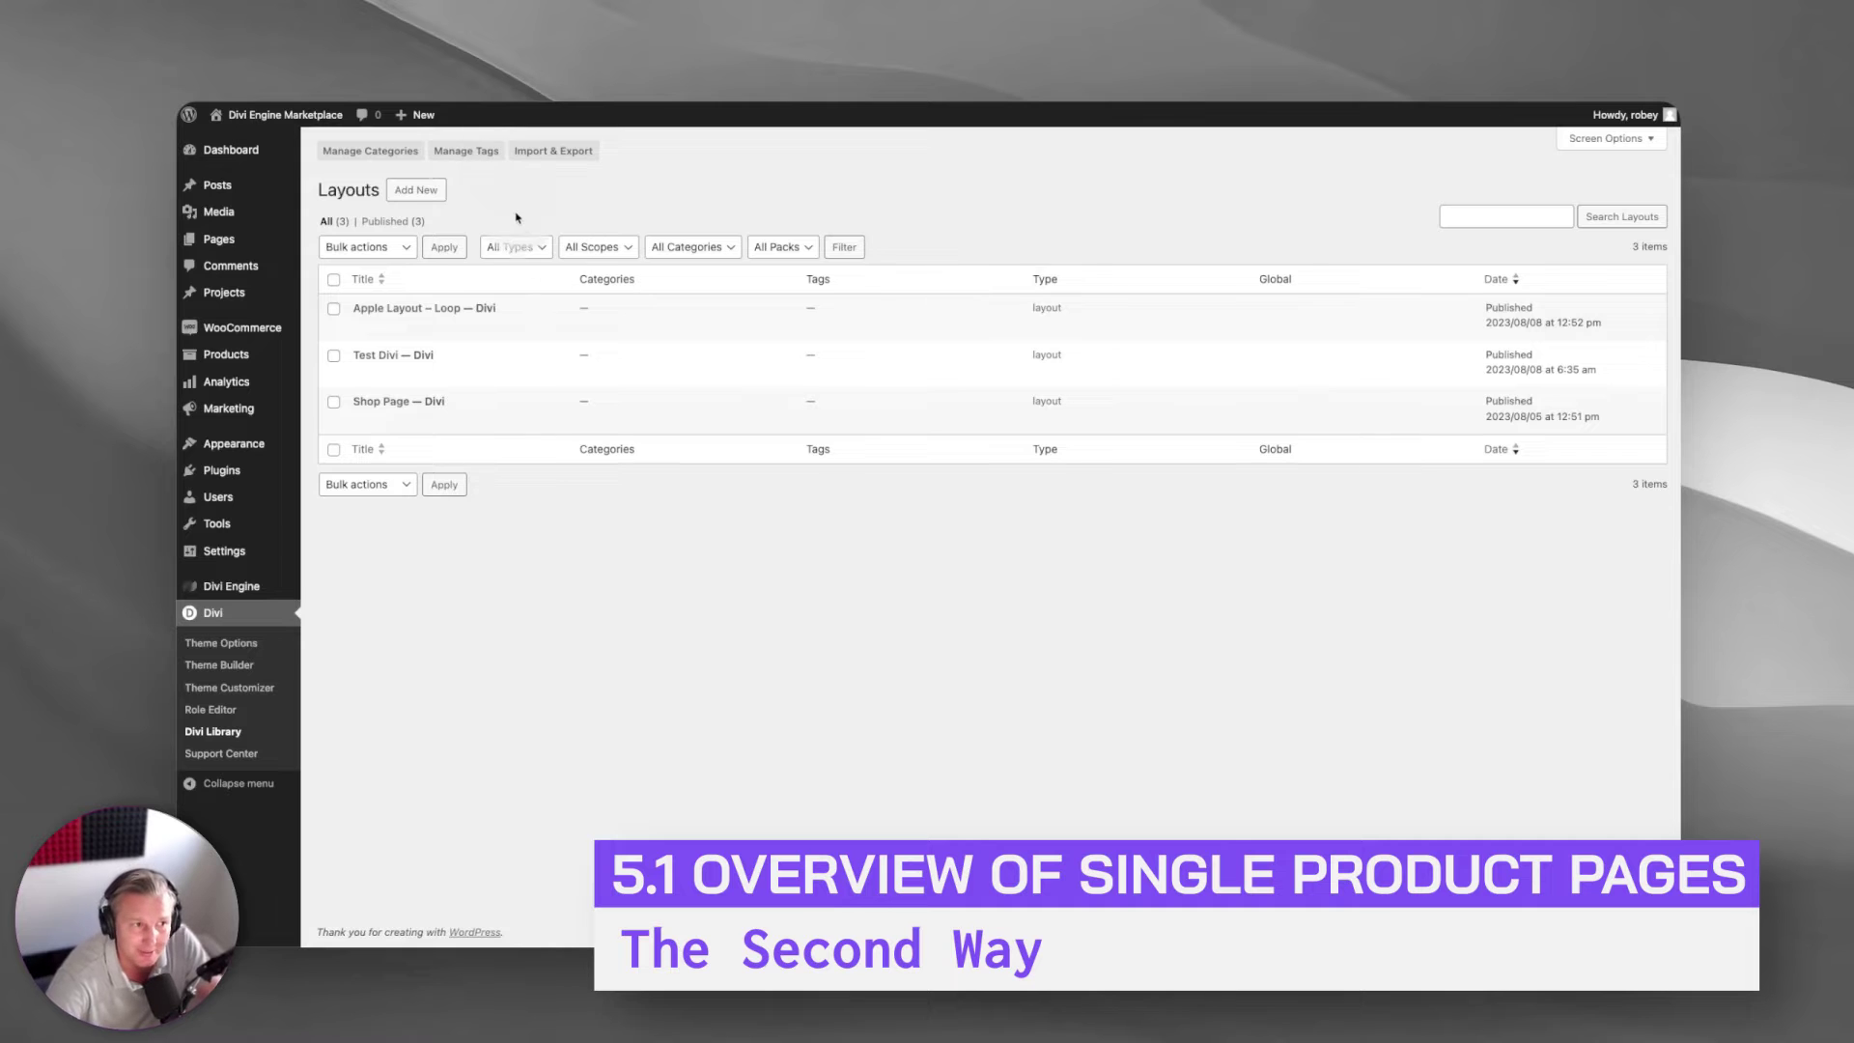
Step: Create a new Divi Library layout and insert a single-column row into its section
{"action": "left_click", "coordinate": [416, 192]}
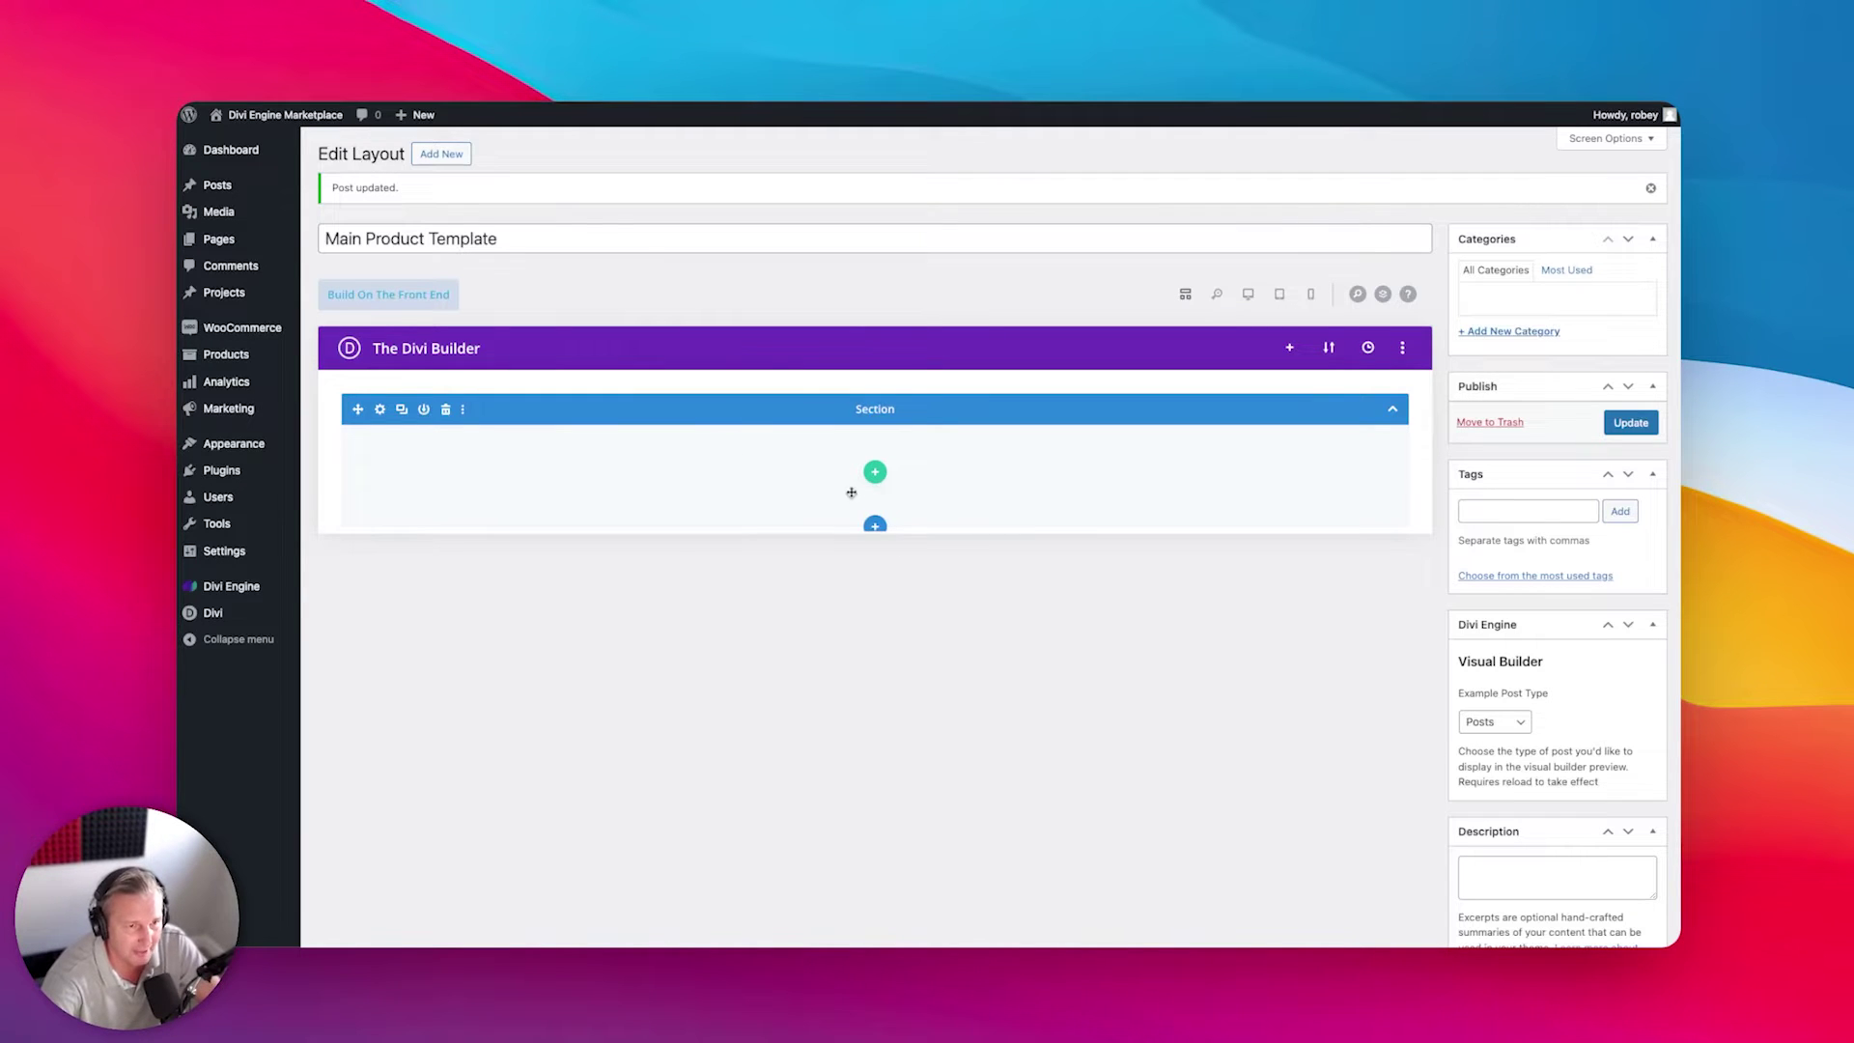
{"action": "left_click", "coordinate": [874, 473]}
{"action": "left_click", "coordinate": [797, 591]}
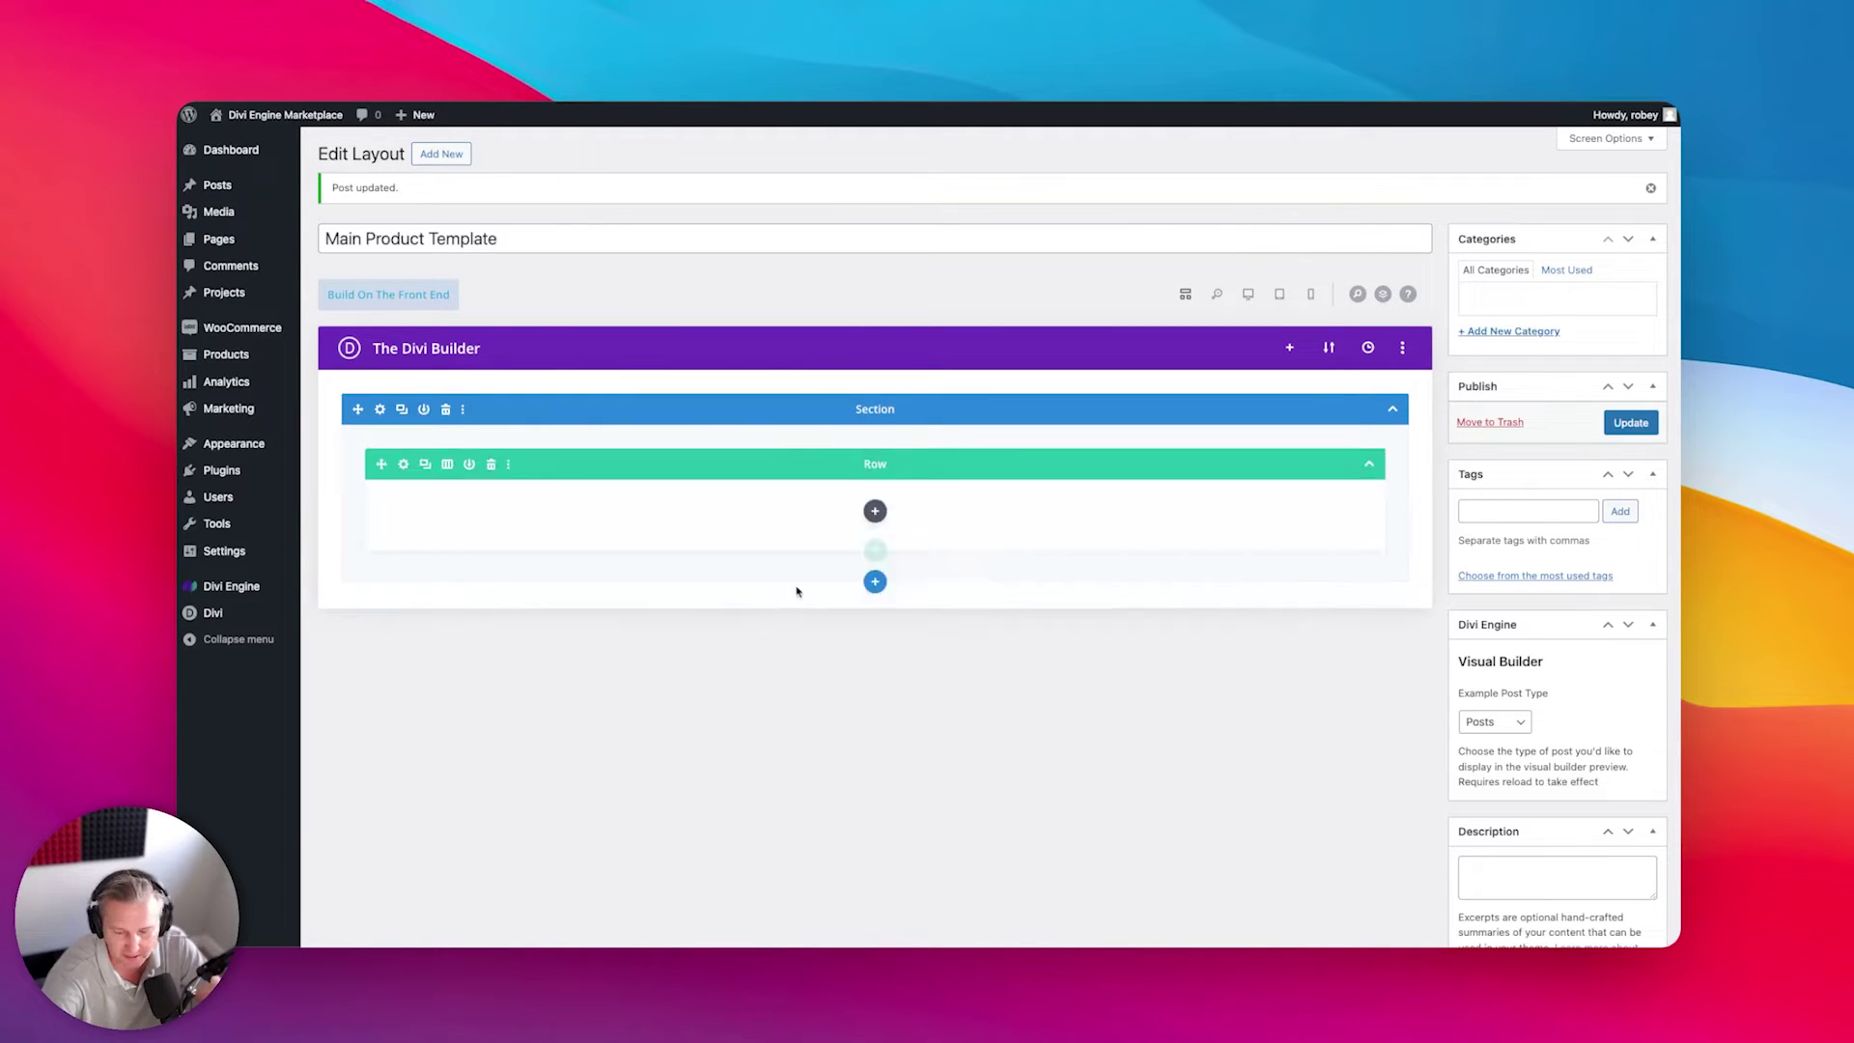
Step: Search the modules available for the new row for "pp" and look through the product page modules
{"action": "left_click", "coordinate": [875, 511]}
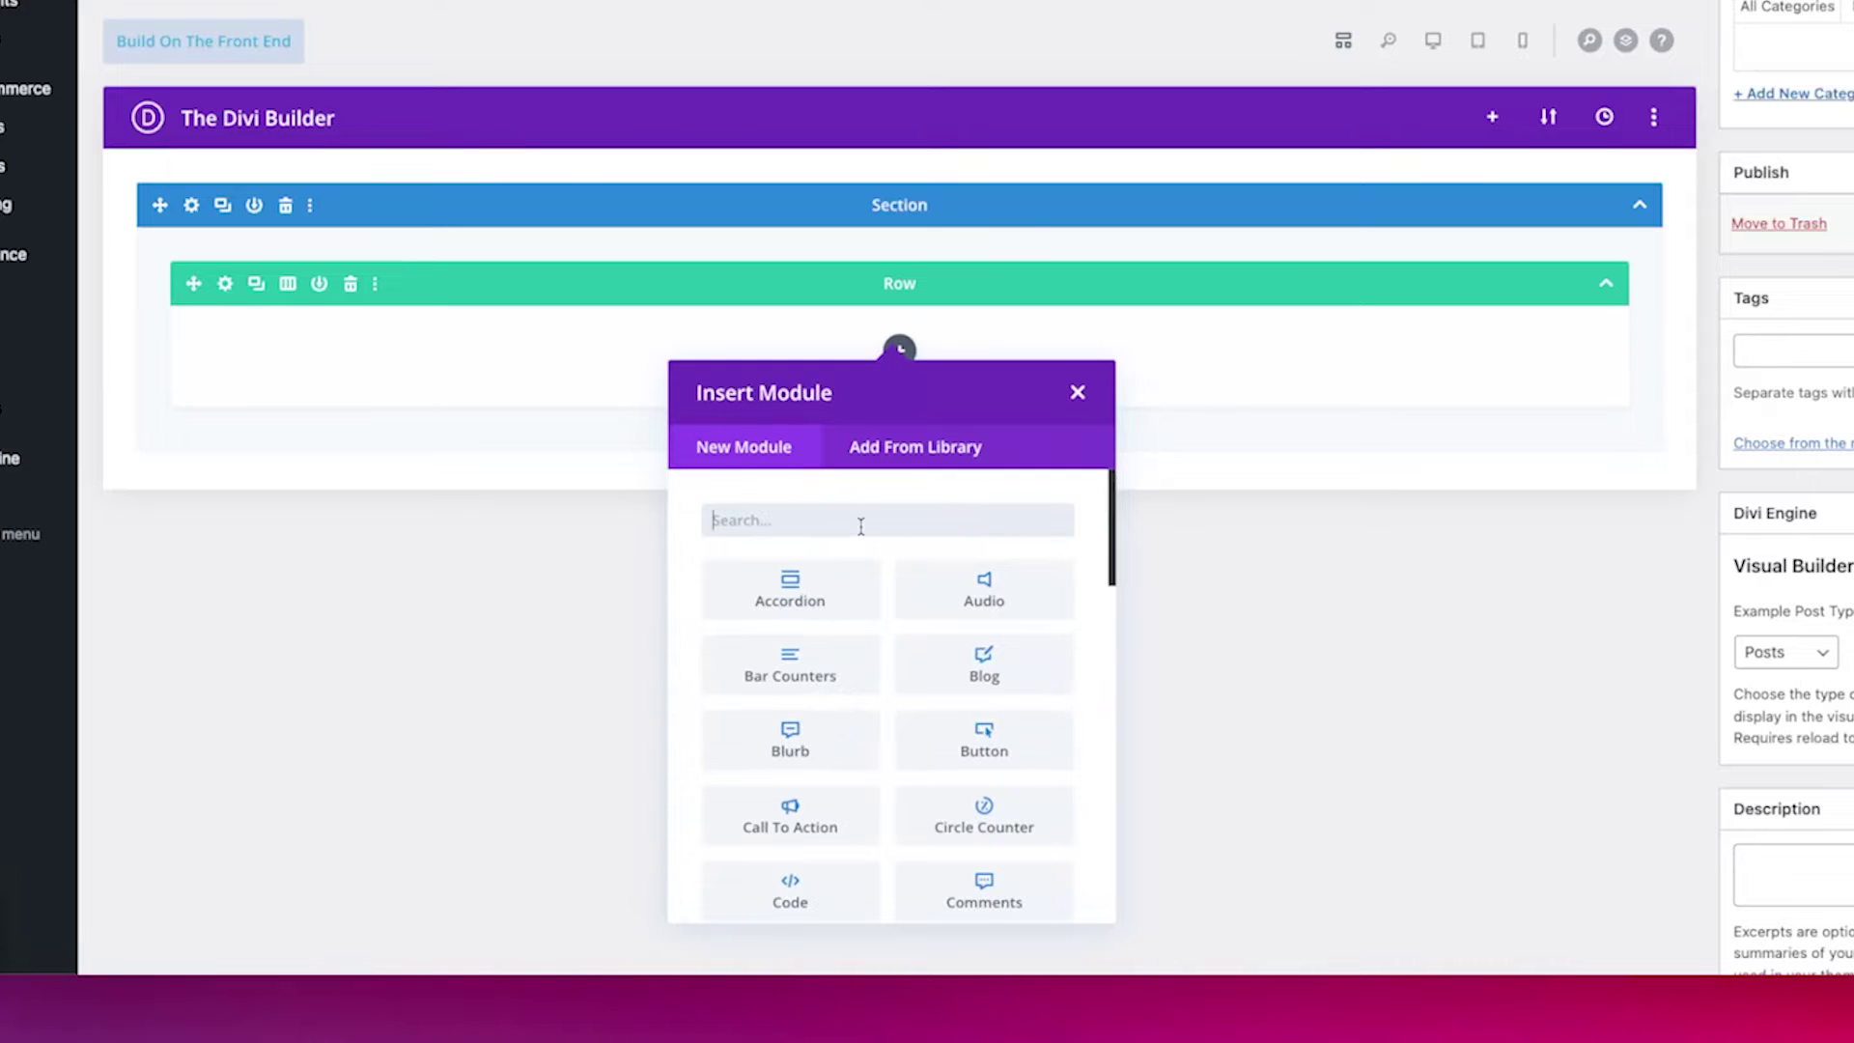
{"action": "scroll", "coordinate": [874, 744], "scroll_direction": "down", "scroll_amount": 10}
{"action": "scroll", "coordinate": [879, 745], "scroll_direction": "up", "scroll_amount": 10}
{"action": "type", "text": "pp"}
{"action": "scroll", "coordinate": [882, 588], "scroll_direction": "down", "scroll_amount": 5}
{"action": "scroll", "coordinate": [881, 628], "scroll_direction": "up", "scroll_amount": 5}
{"action": "scroll", "coordinate": [890, 700], "scroll_direction": "down", "scroll_amount": 10}
{"action": "scroll", "coordinate": [891, 700], "scroll_direction": "up", "scroll_amount": 10}
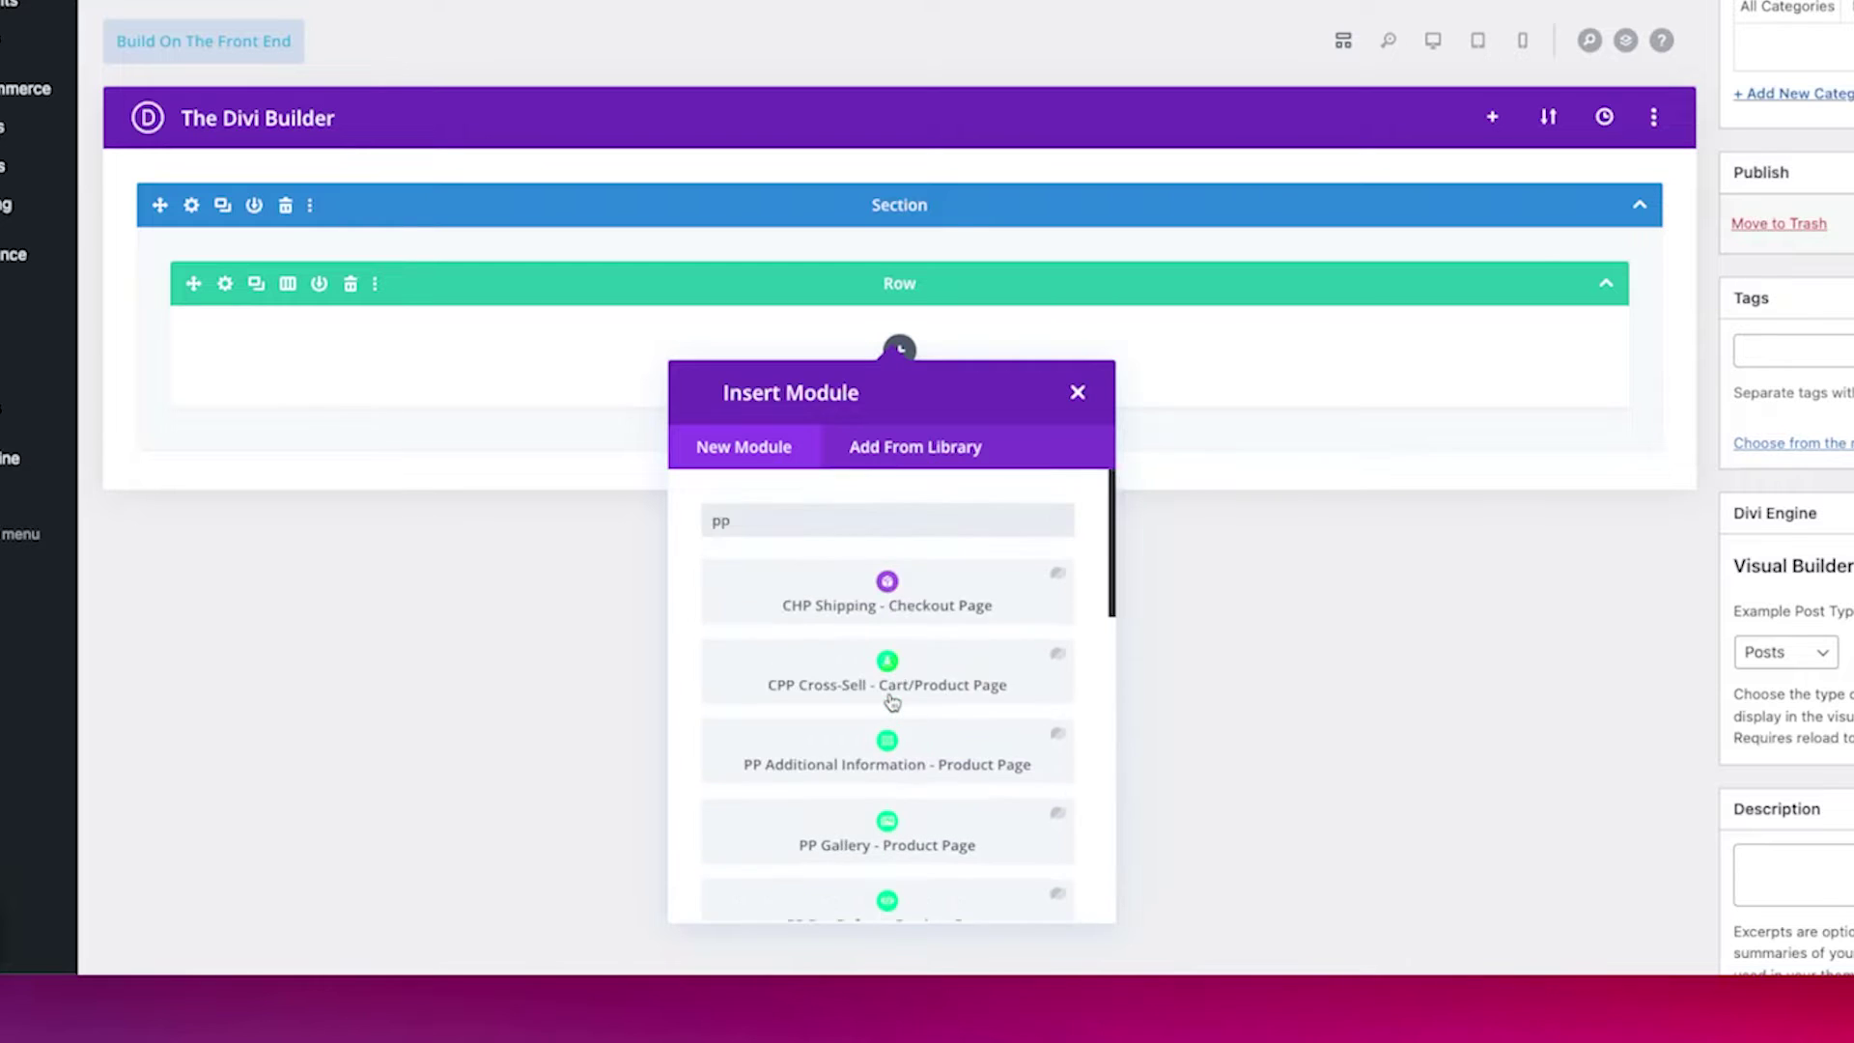
Step: Search the modules for "global" and look through the global modules
{"action": "double_click", "coordinate": [871, 526]}
{"action": "type", "text": "global"}
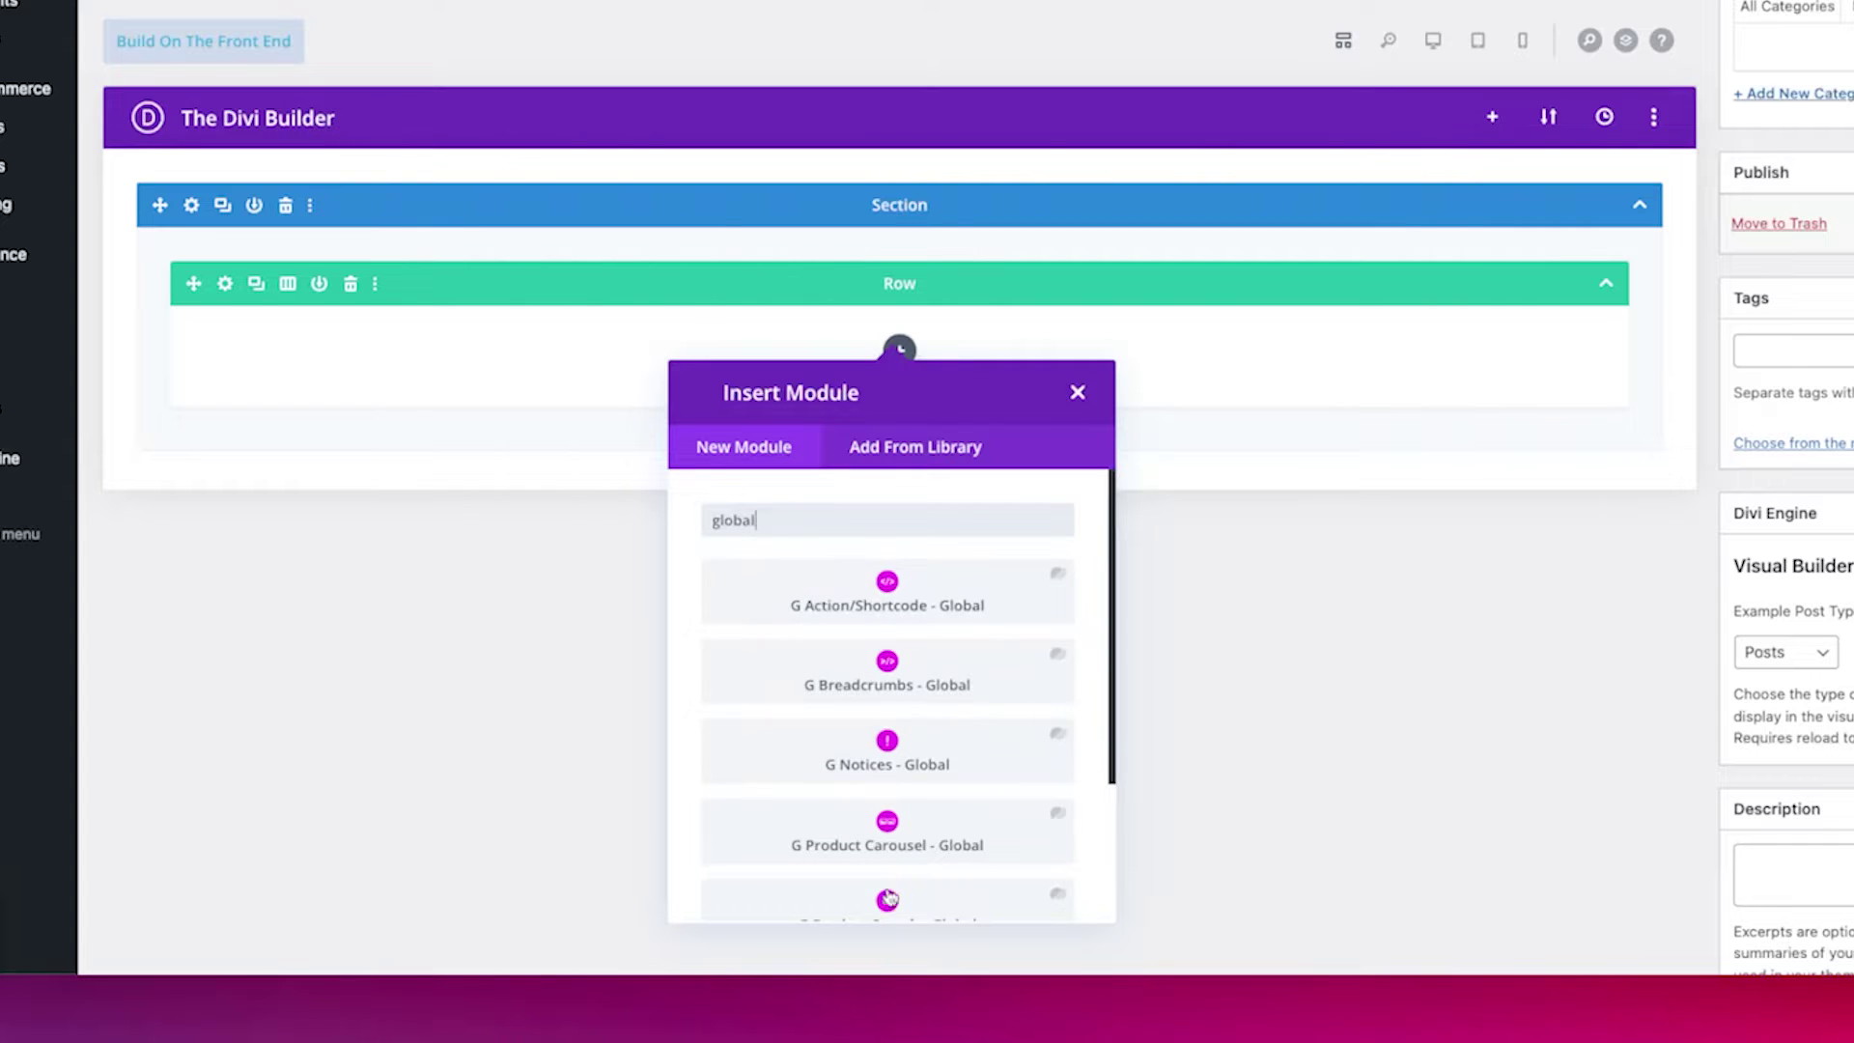
{"action": "scroll", "coordinate": [869, 791], "scroll_direction": "down", "scroll_amount": 3}
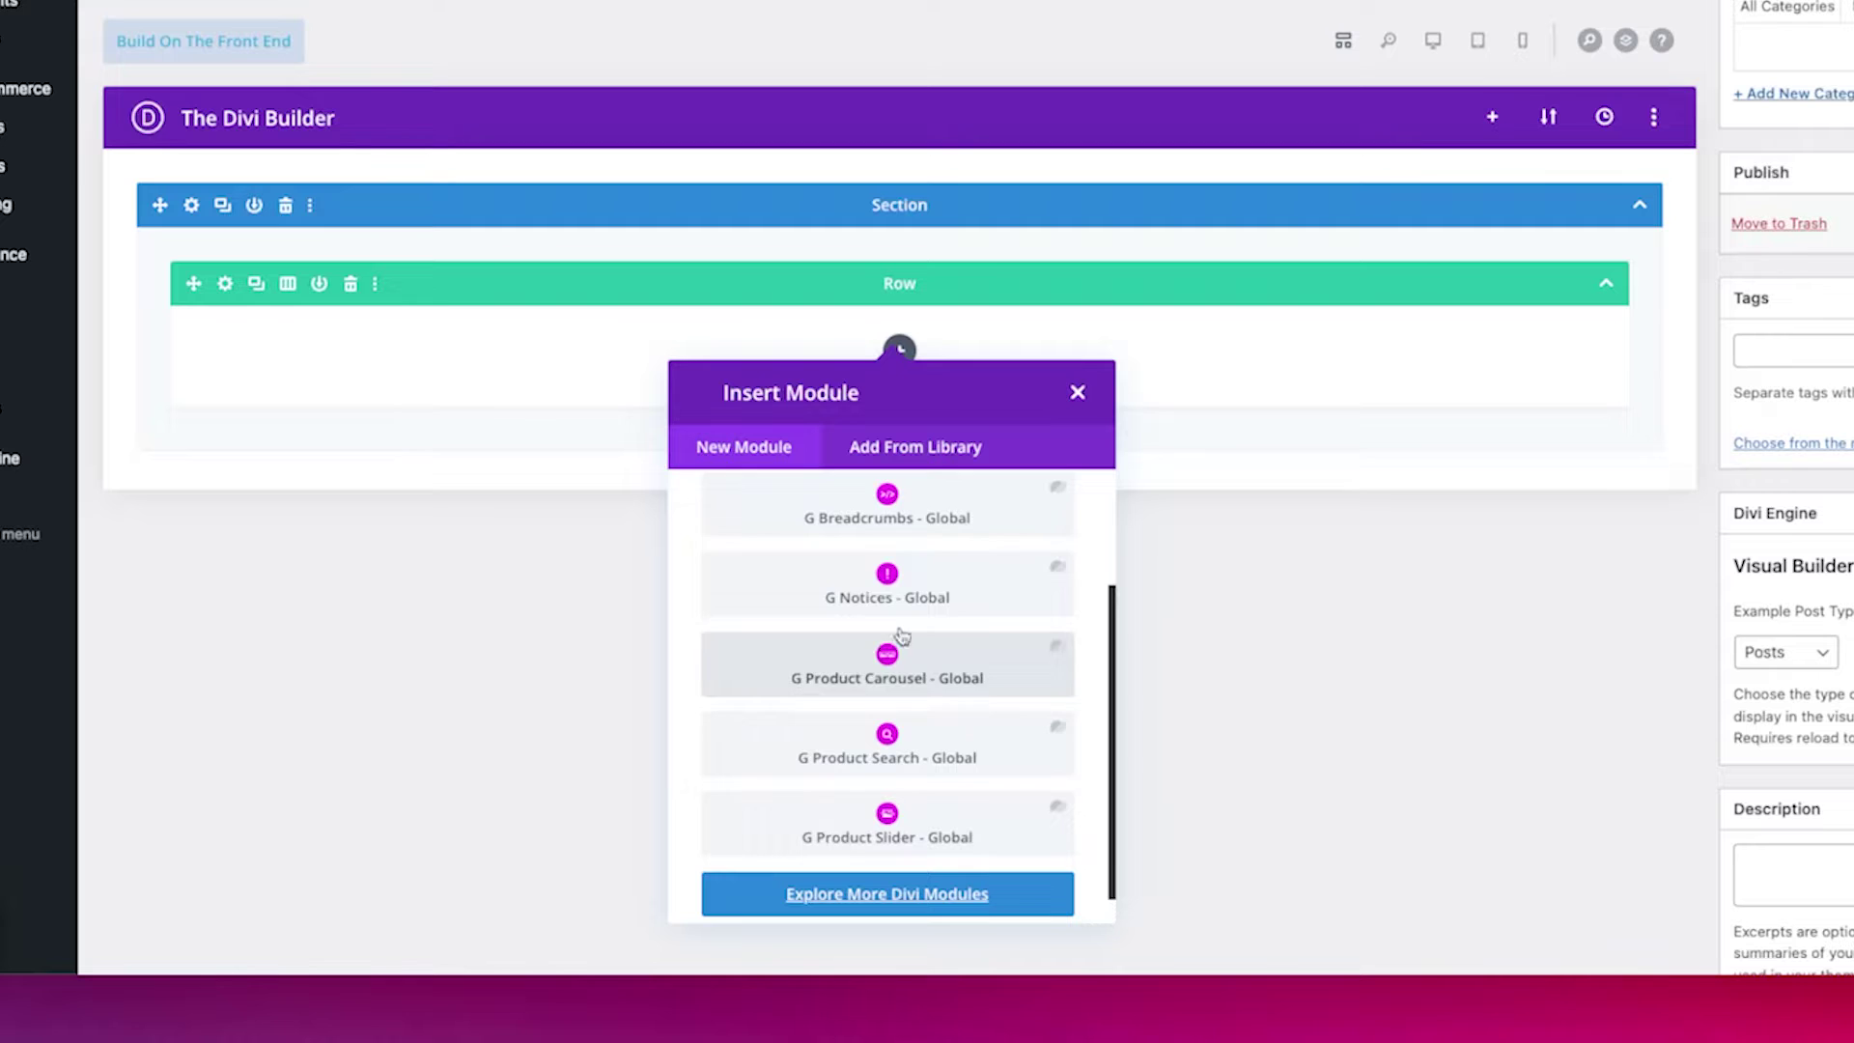
{"action": "scroll", "coordinate": [941, 517], "scroll_direction": "up", "scroll_amount": 3}
Step: Search for "pp" again and review the product page modules, such as gallery, navigation and product content
{"action": "double_click", "coordinate": [929, 519]}
{"action": "type", "text": "pp"}
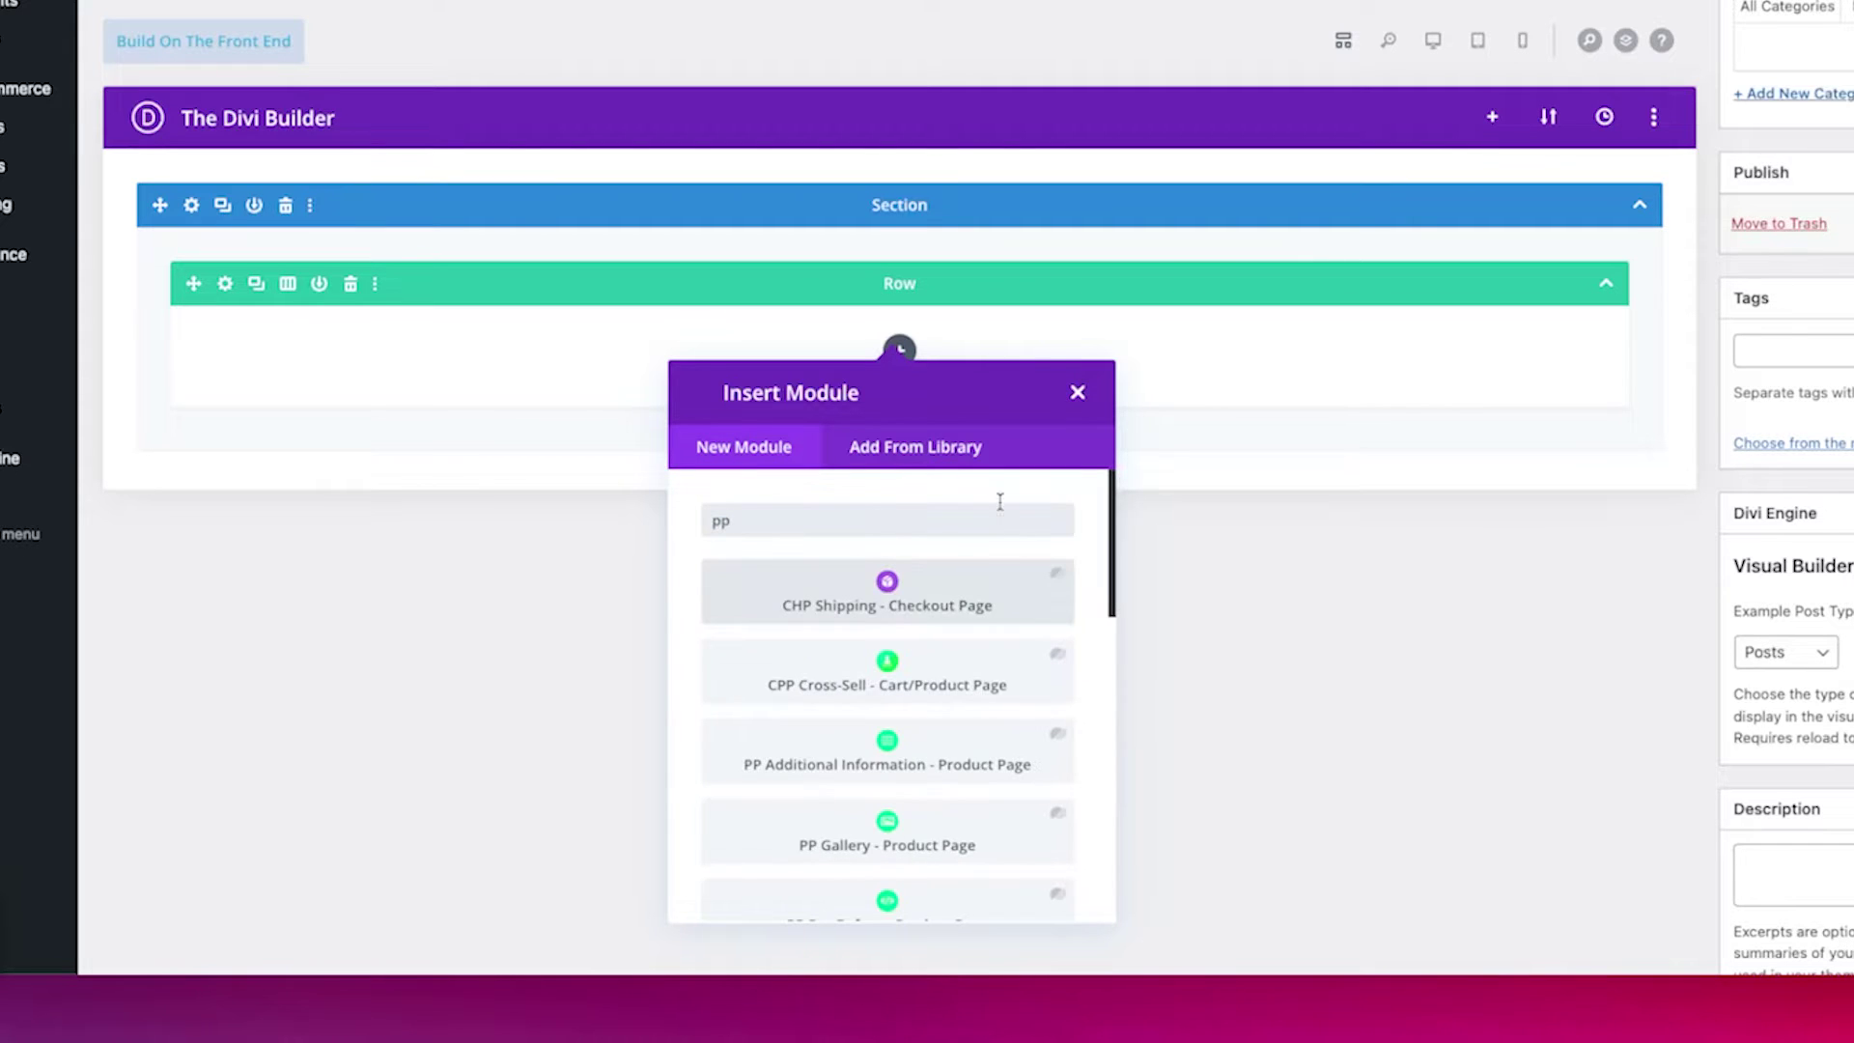
{"action": "scroll", "coordinate": [854, 763], "scroll_direction": "down", "scroll_amount": 3}
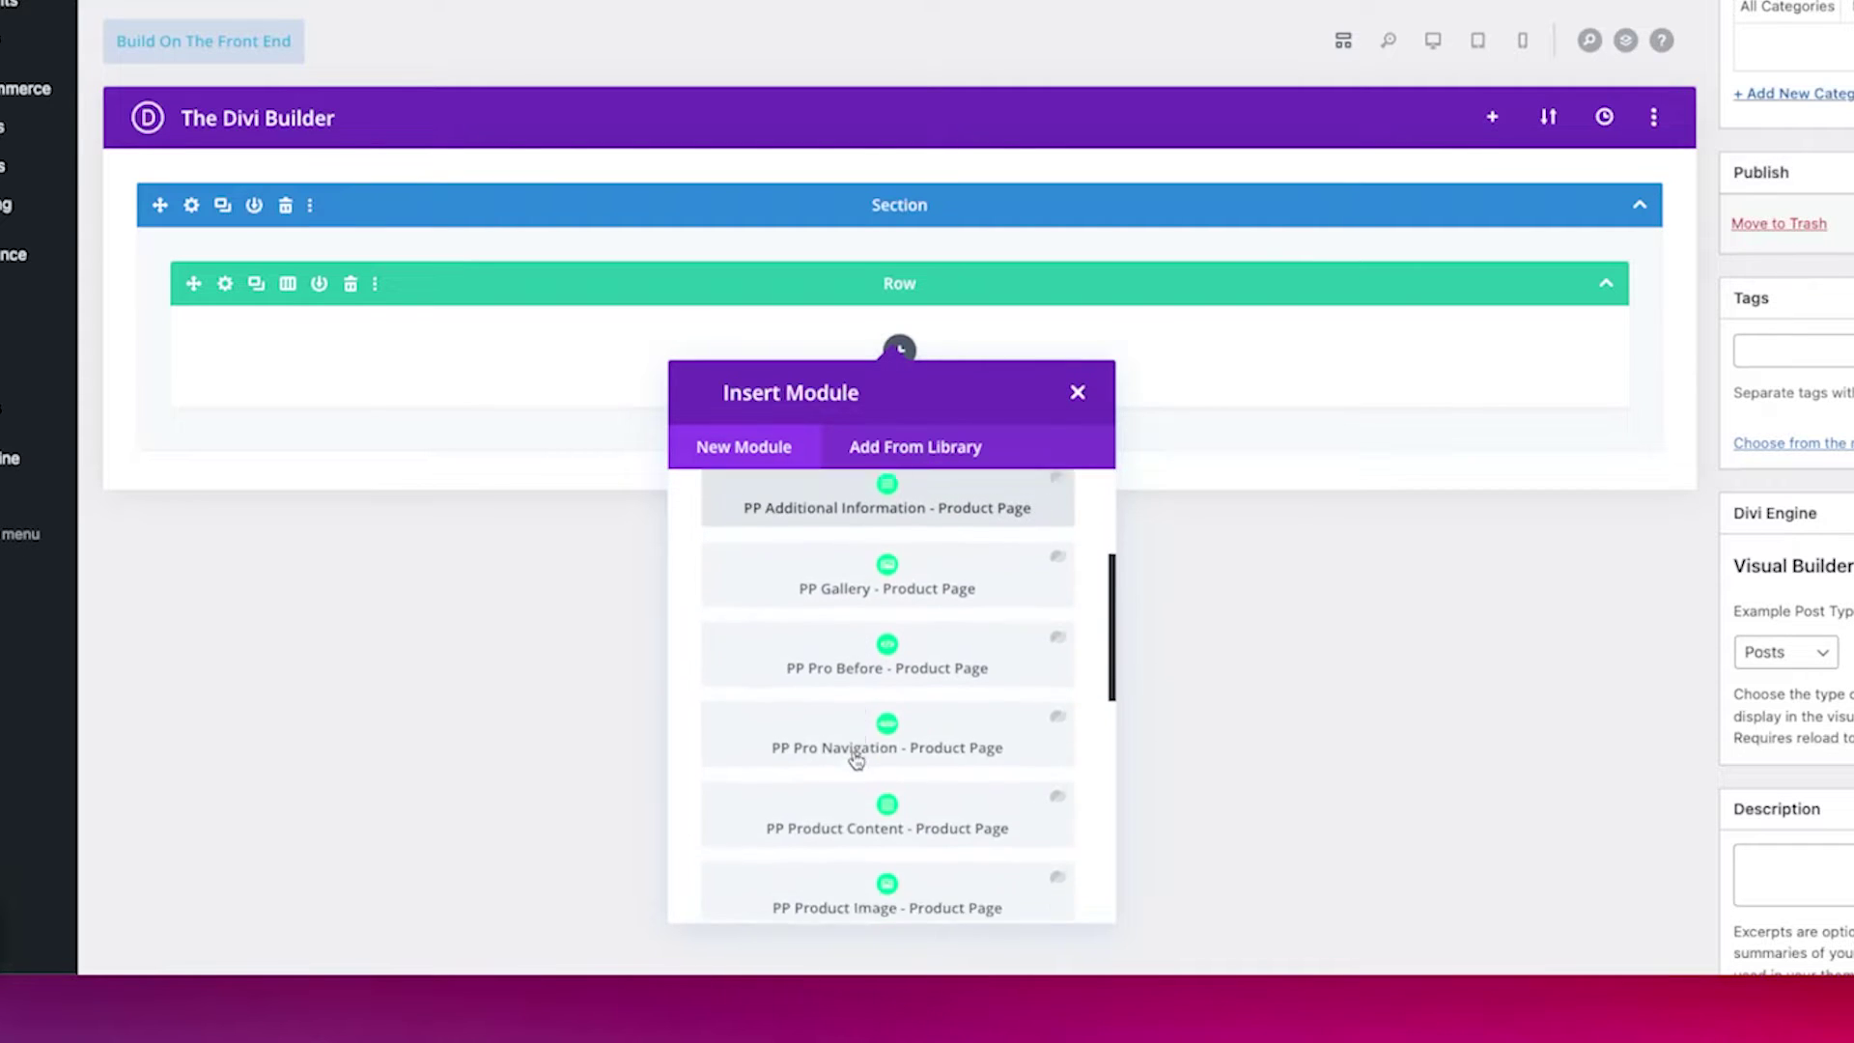
{"action": "scroll", "coordinate": [872, 599], "scroll_direction": "up", "scroll_amount": 4}
Step: Search for "global" and add the G Breadcrumbs - Global module to the row, checking its design options and keeping the default settings
{"action": "double_click", "coordinate": [875, 520]}
{"action": "type", "text": "global"}
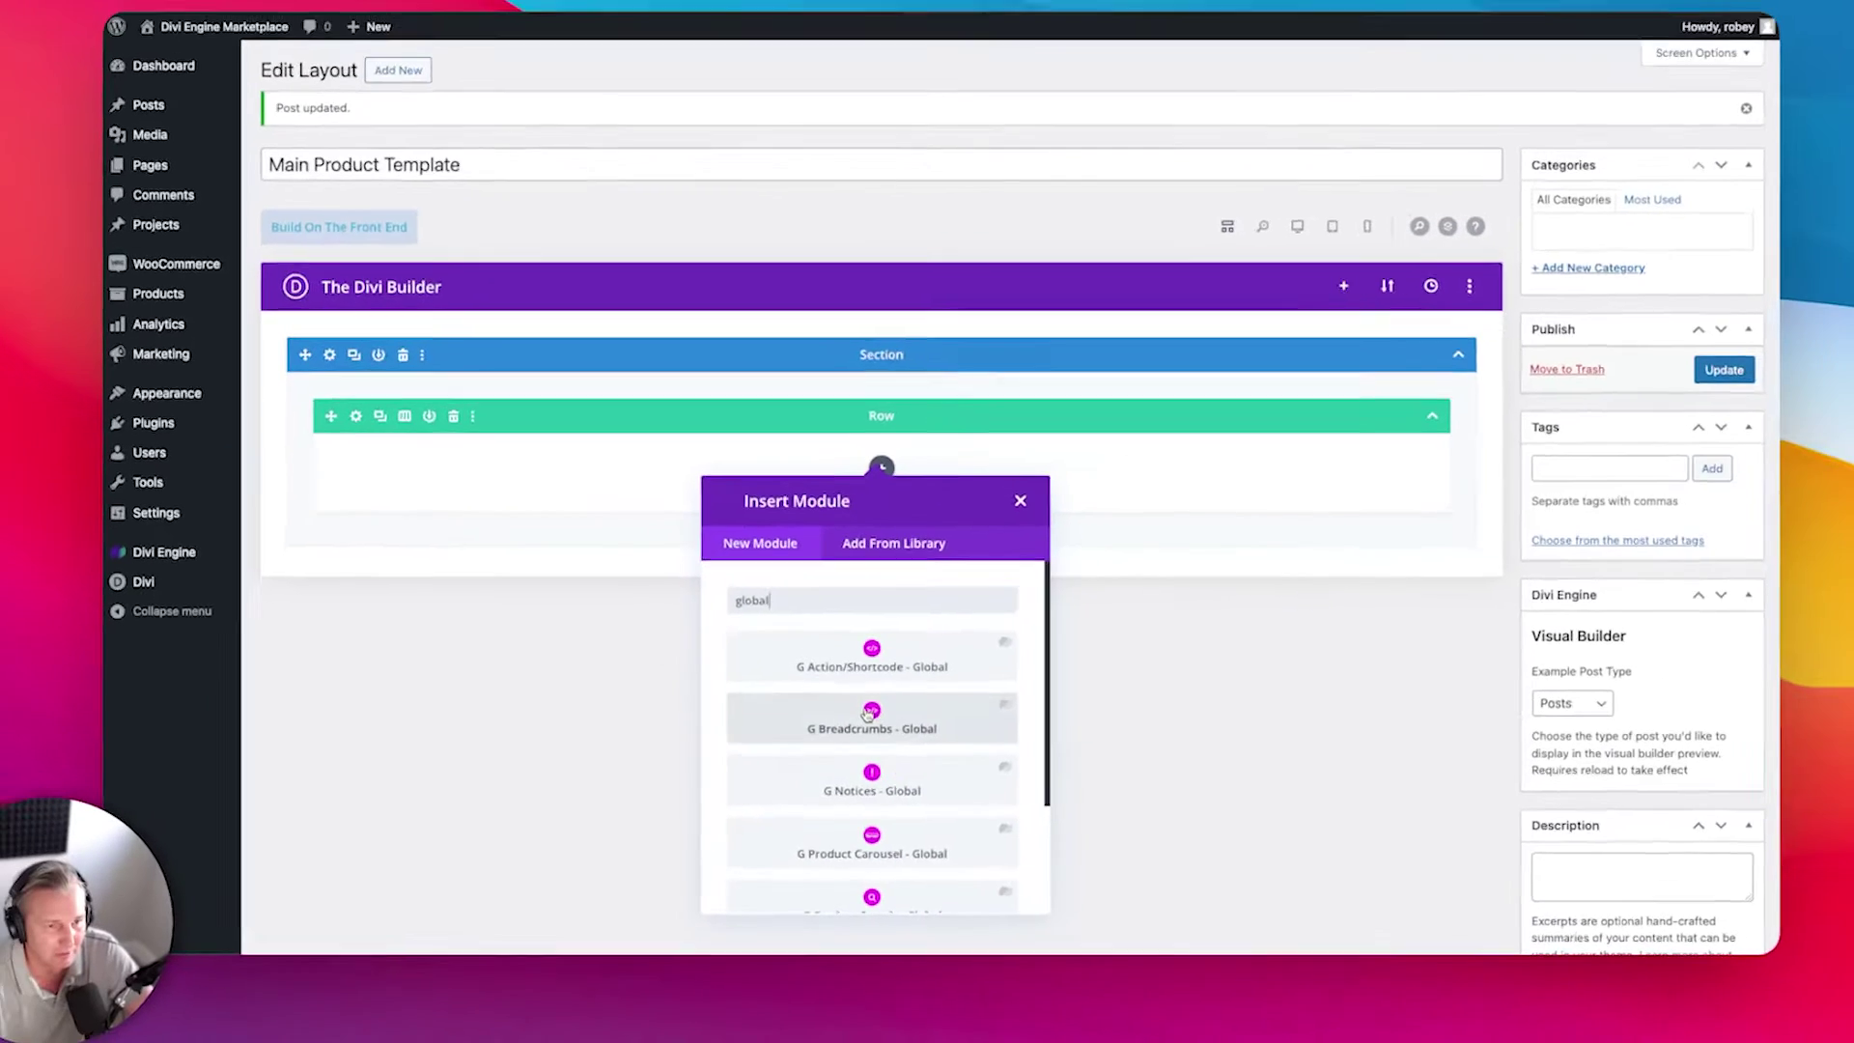
{"action": "left_click", "coordinate": [887, 676]}
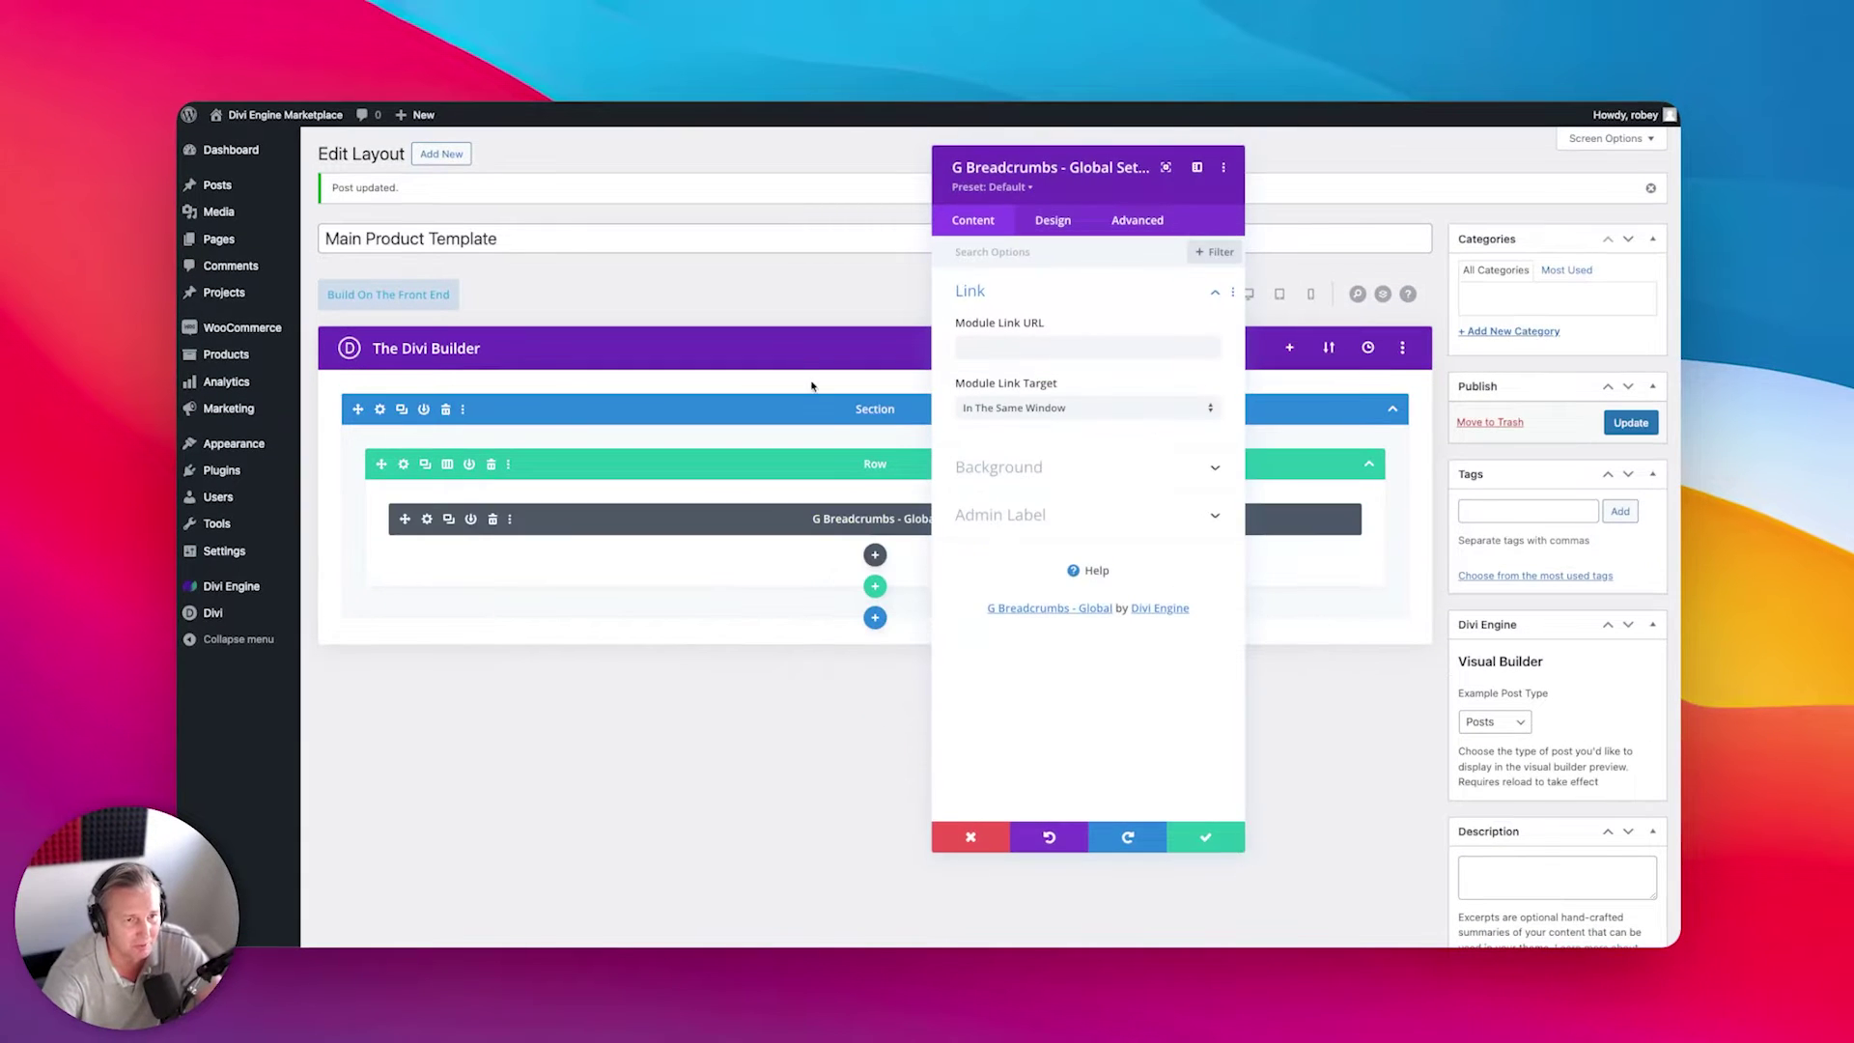
{"action": "left_click", "coordinate": [1049, 221]}
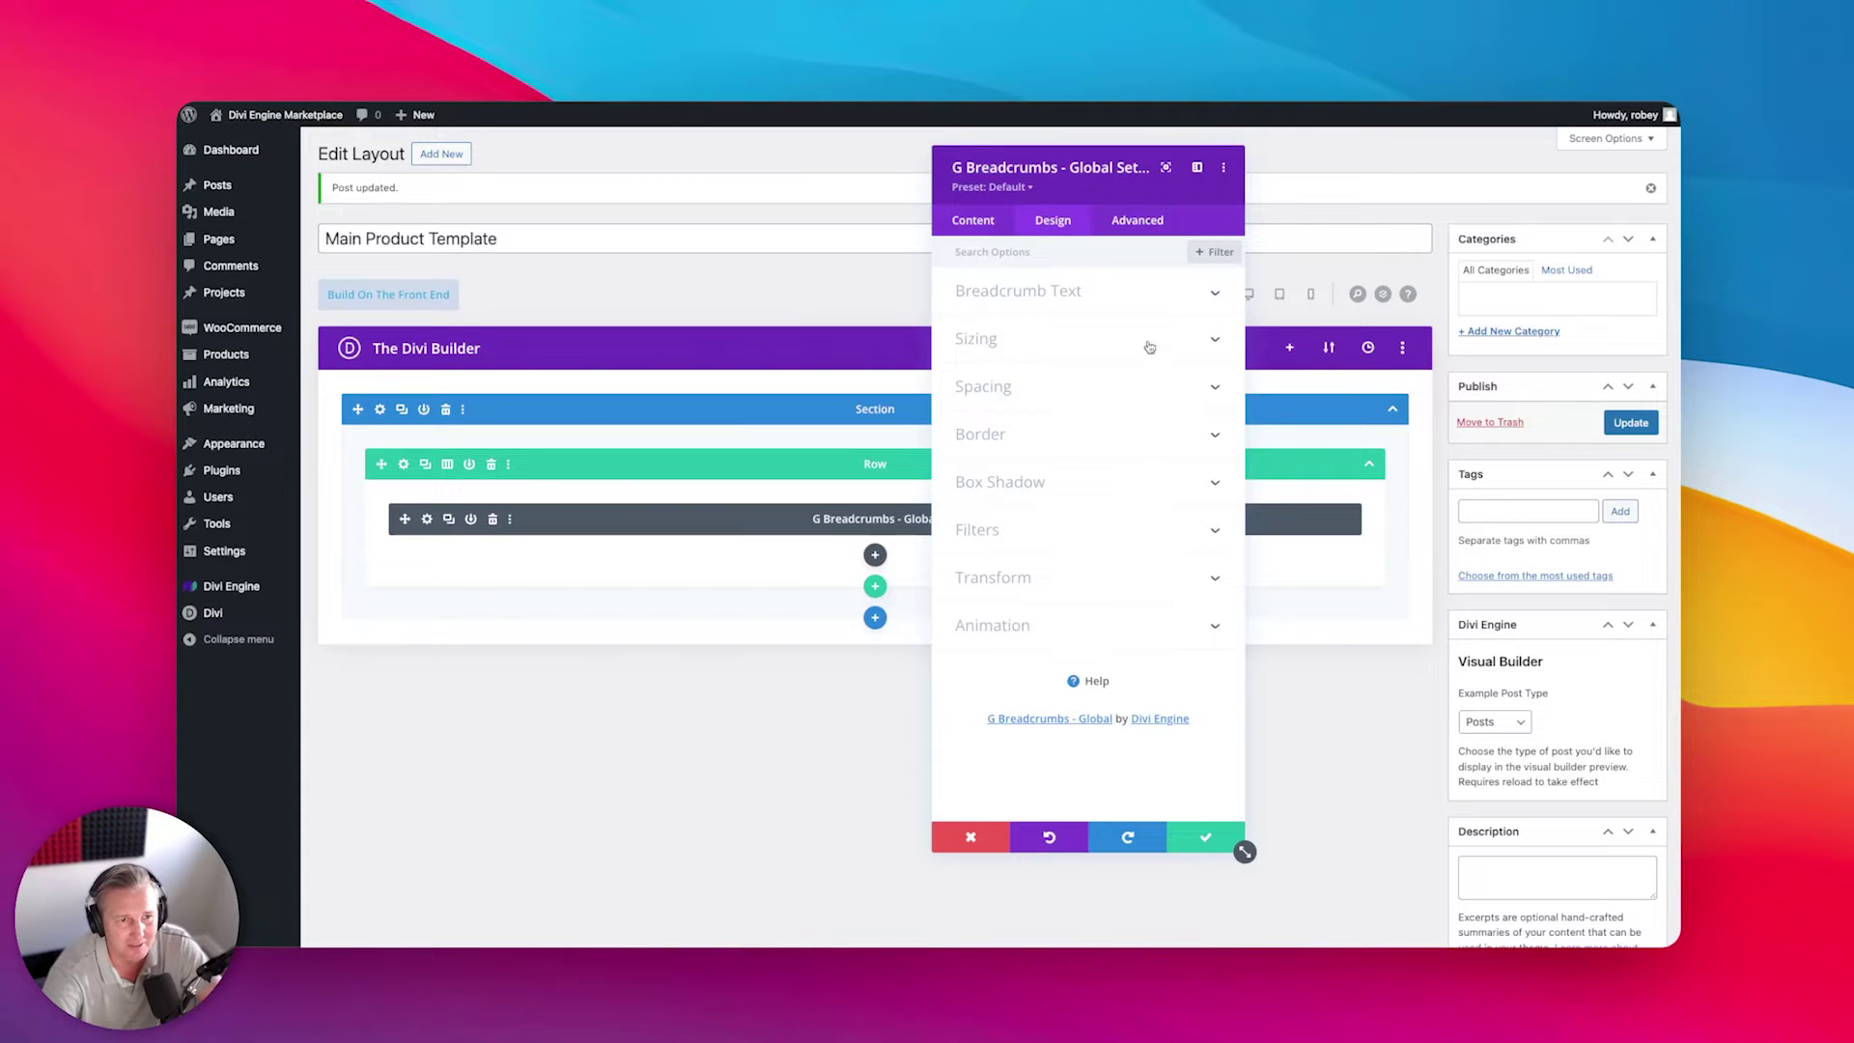
{"action": "left_click", "coordinate": [1202, 839]}
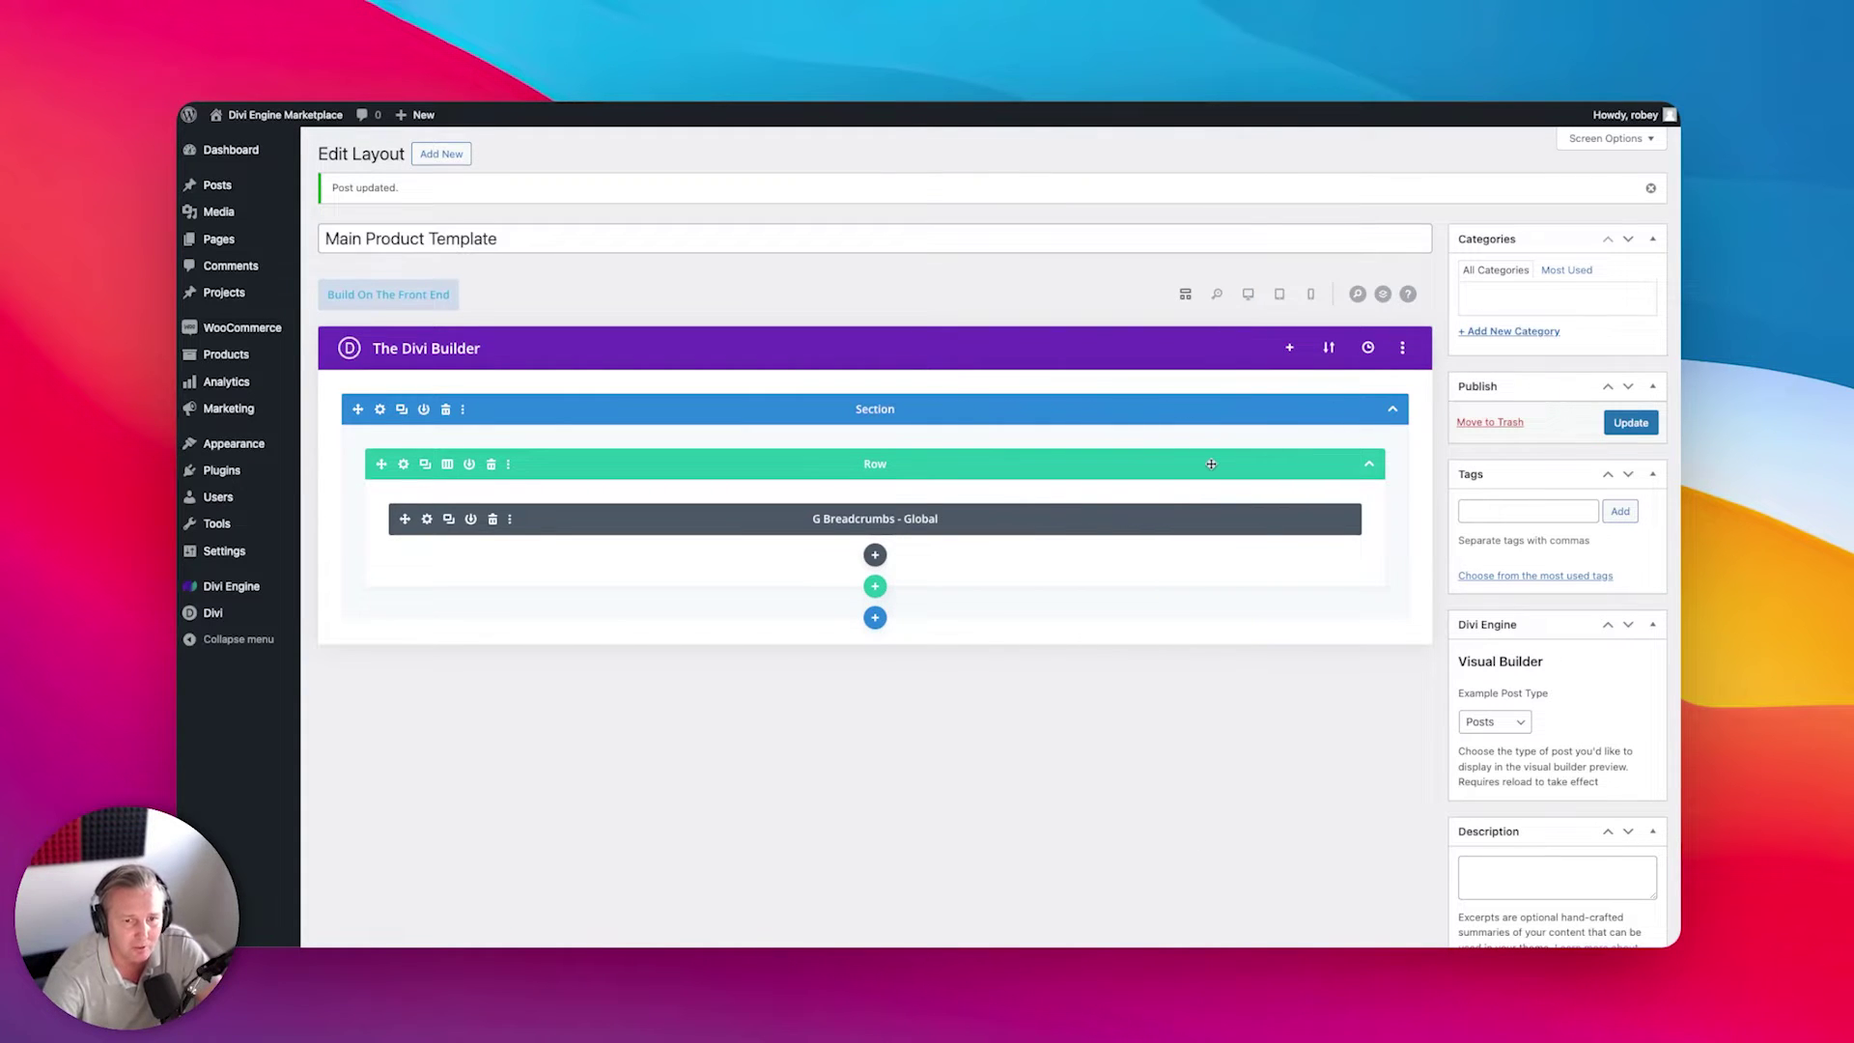
Step: Check the example post type choices and preview the layout in desktop view, returning to the wireframe view
{"action": "left_click", "coordinate": [1470, 722]}
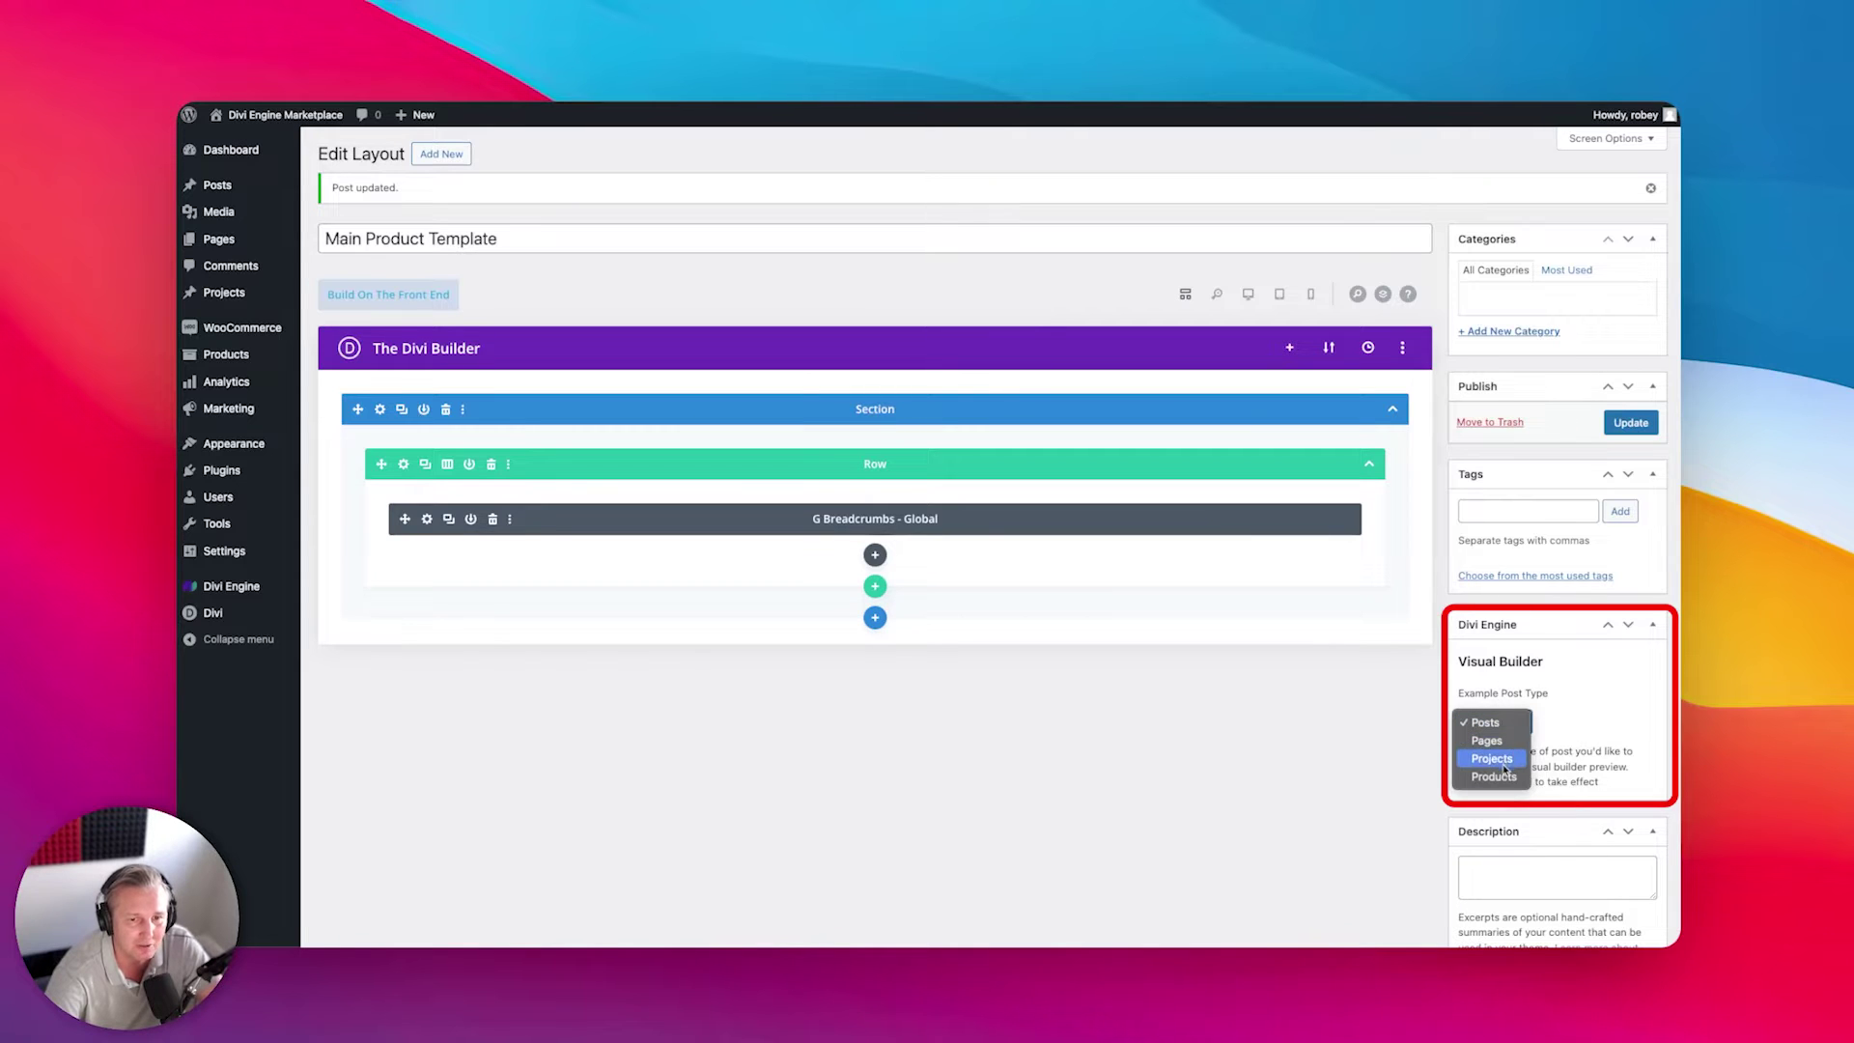
{"action": "left_click", "coordinate": [1295, 766]}
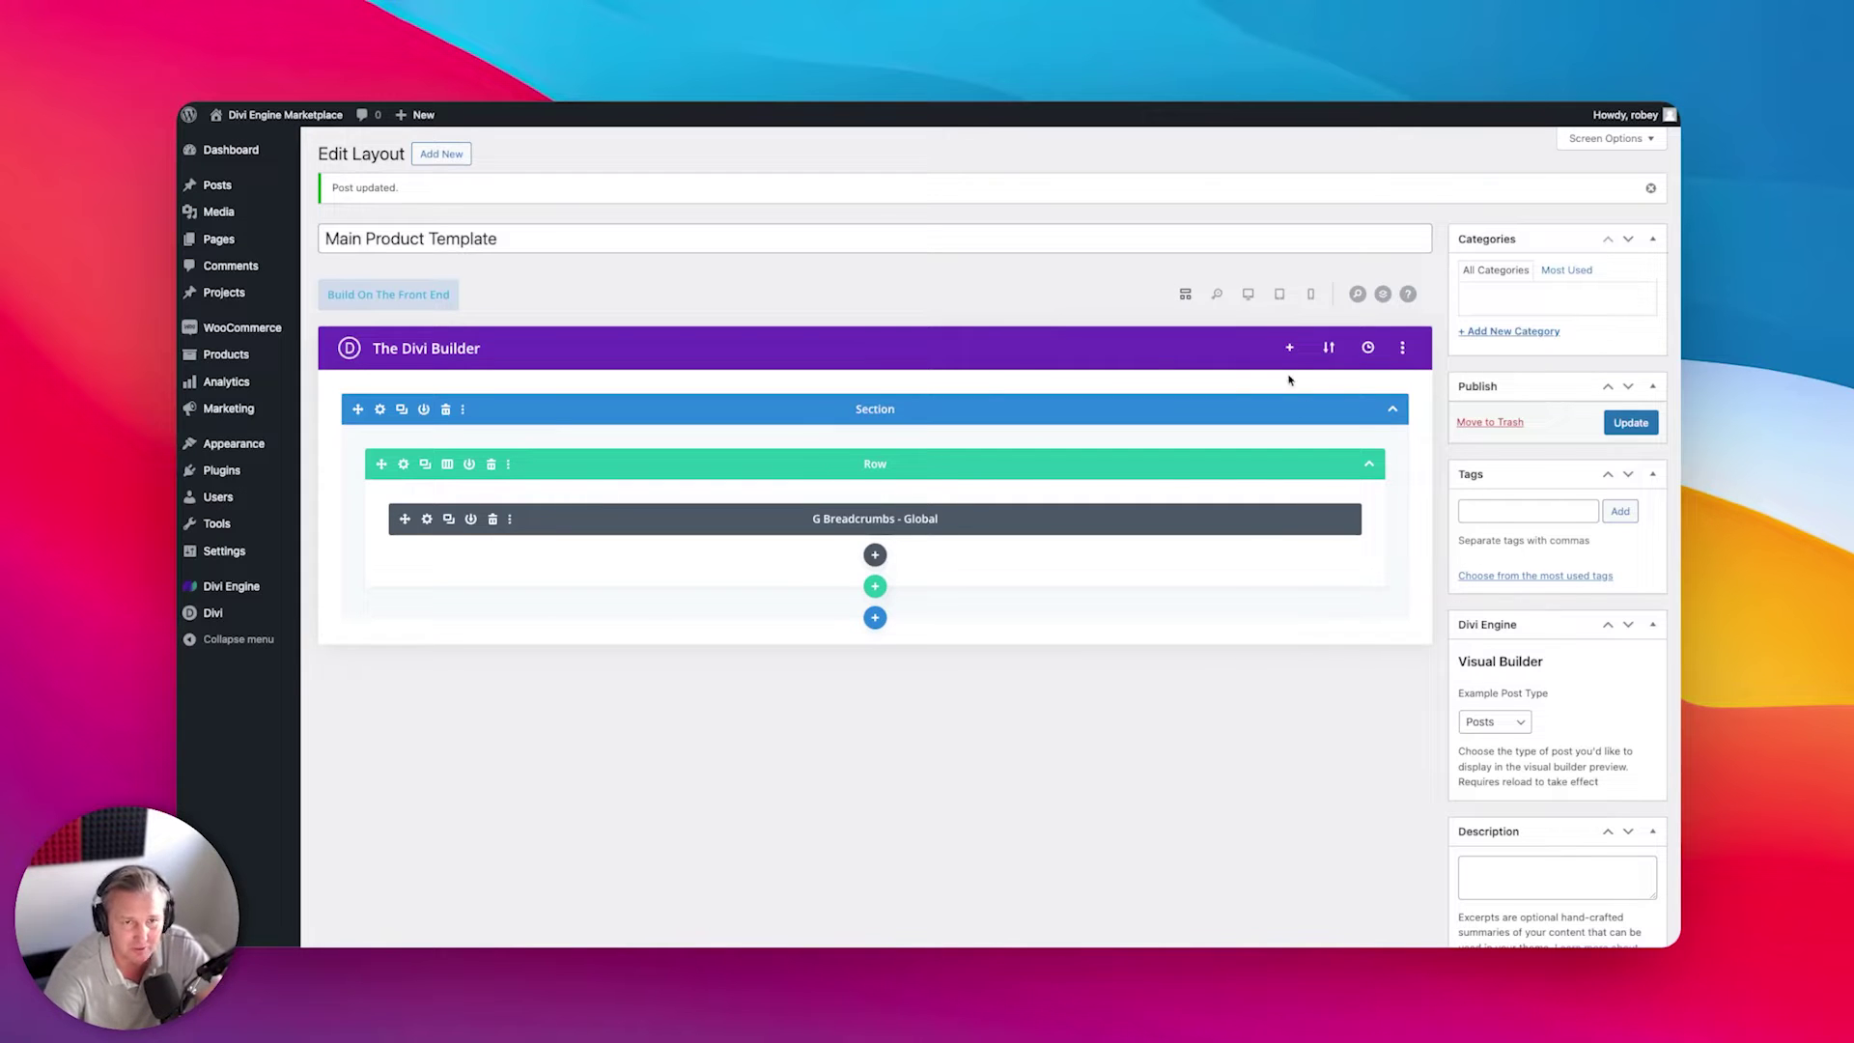
{"action": "left_click", "coordinate": [1248, 294]}
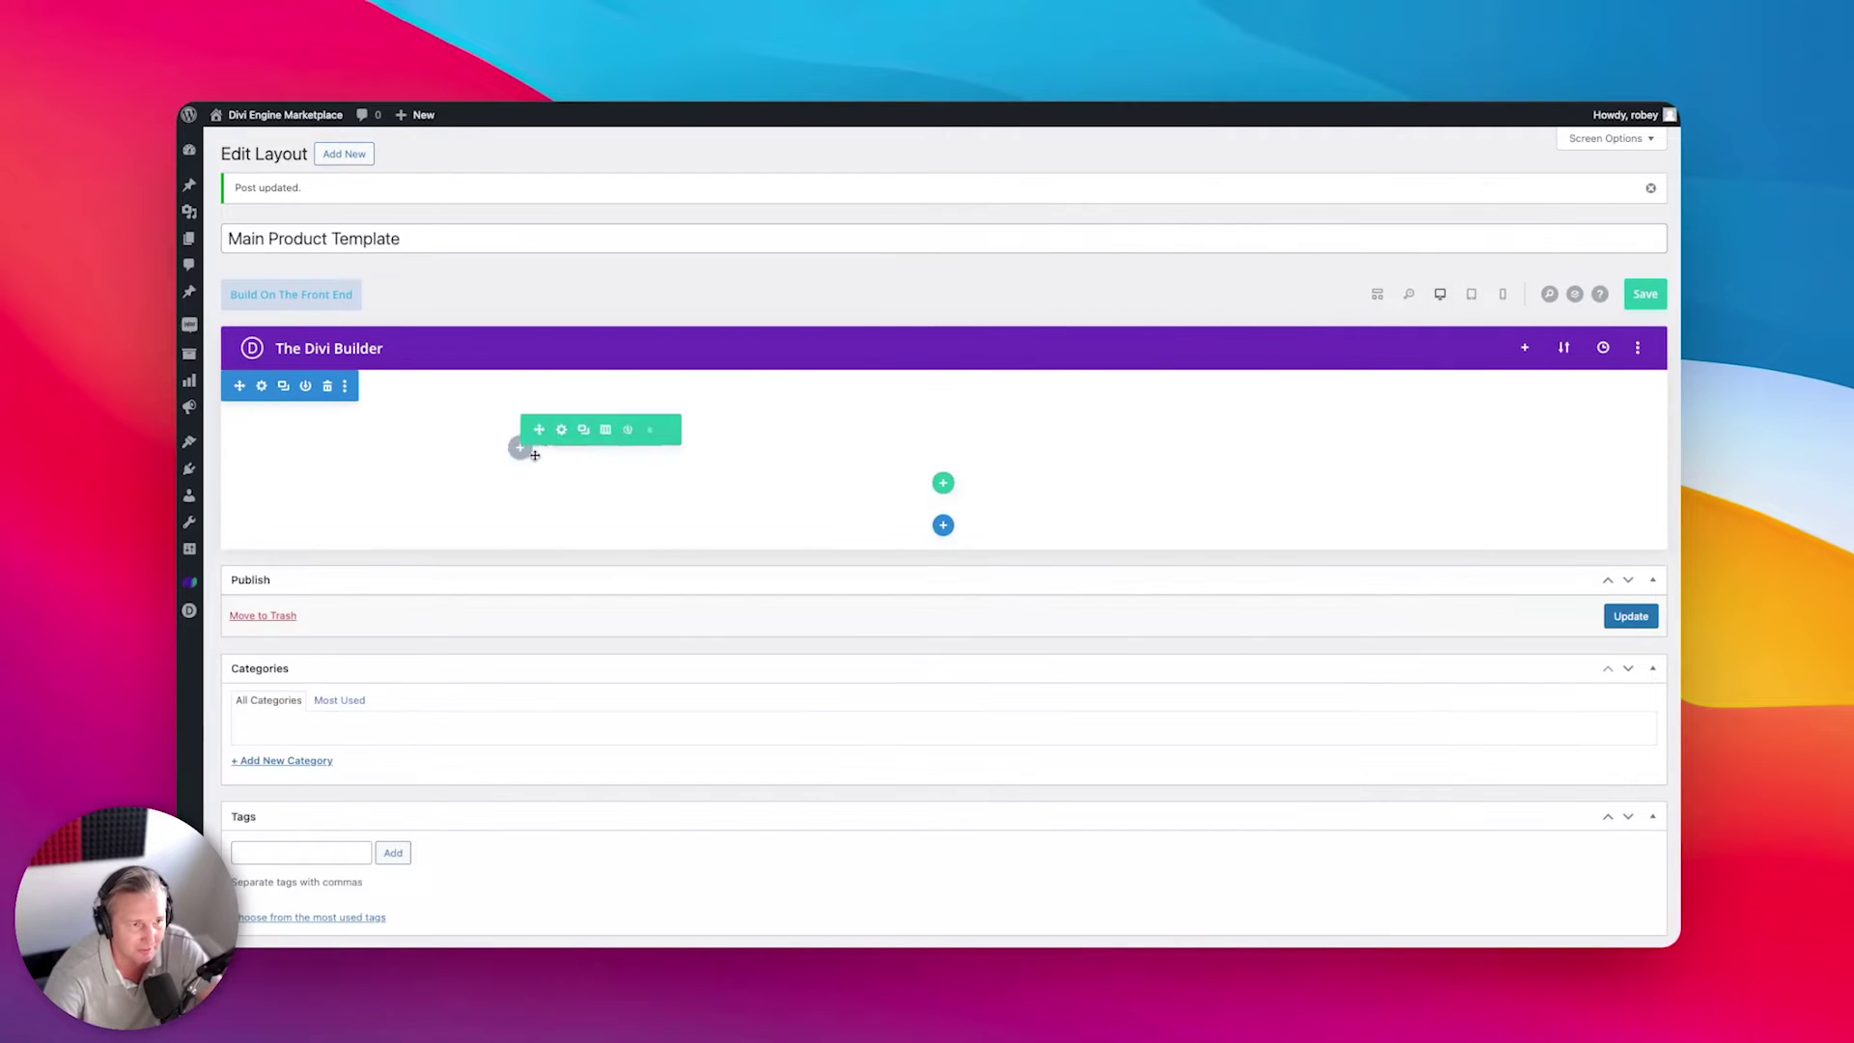
{"action": "left_click", "coordinate": [1381, 295]}
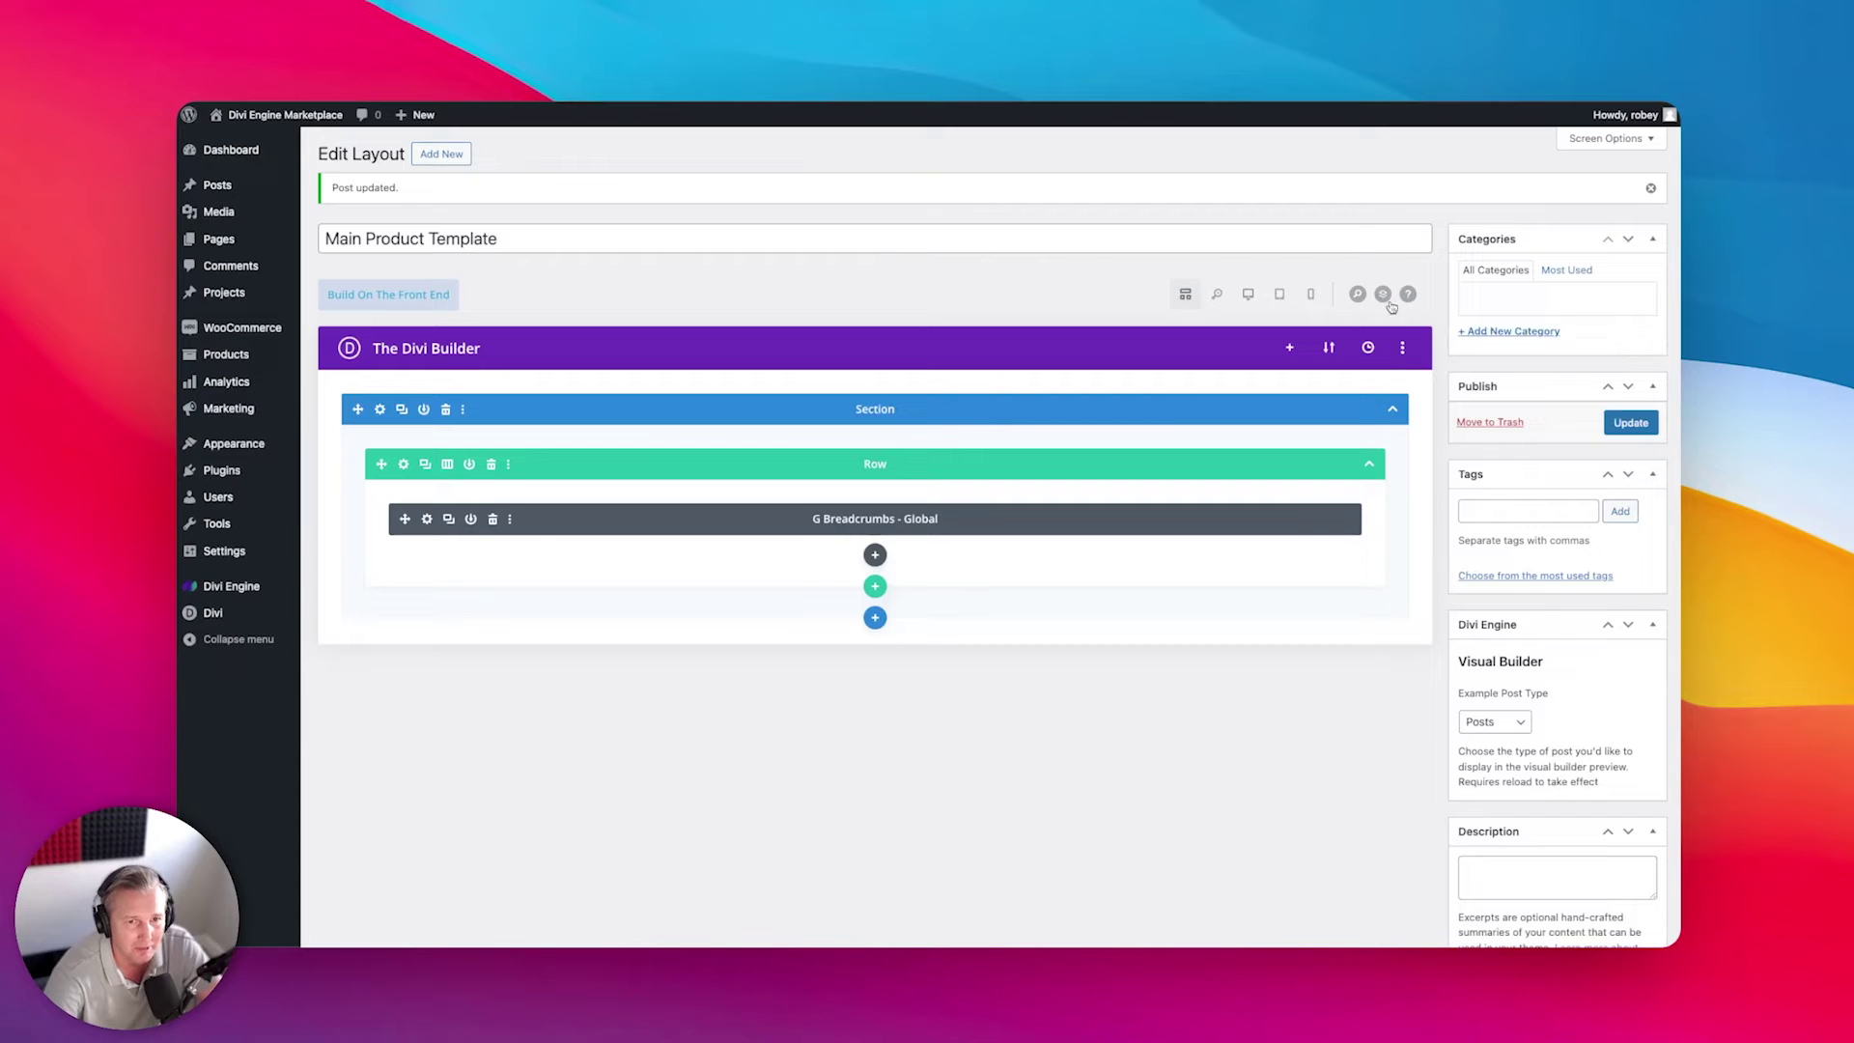
Step: Set the Visual Builder's example post type to Products and update the layout
{"action": "left_click", "coordinate": [1494, 730]}
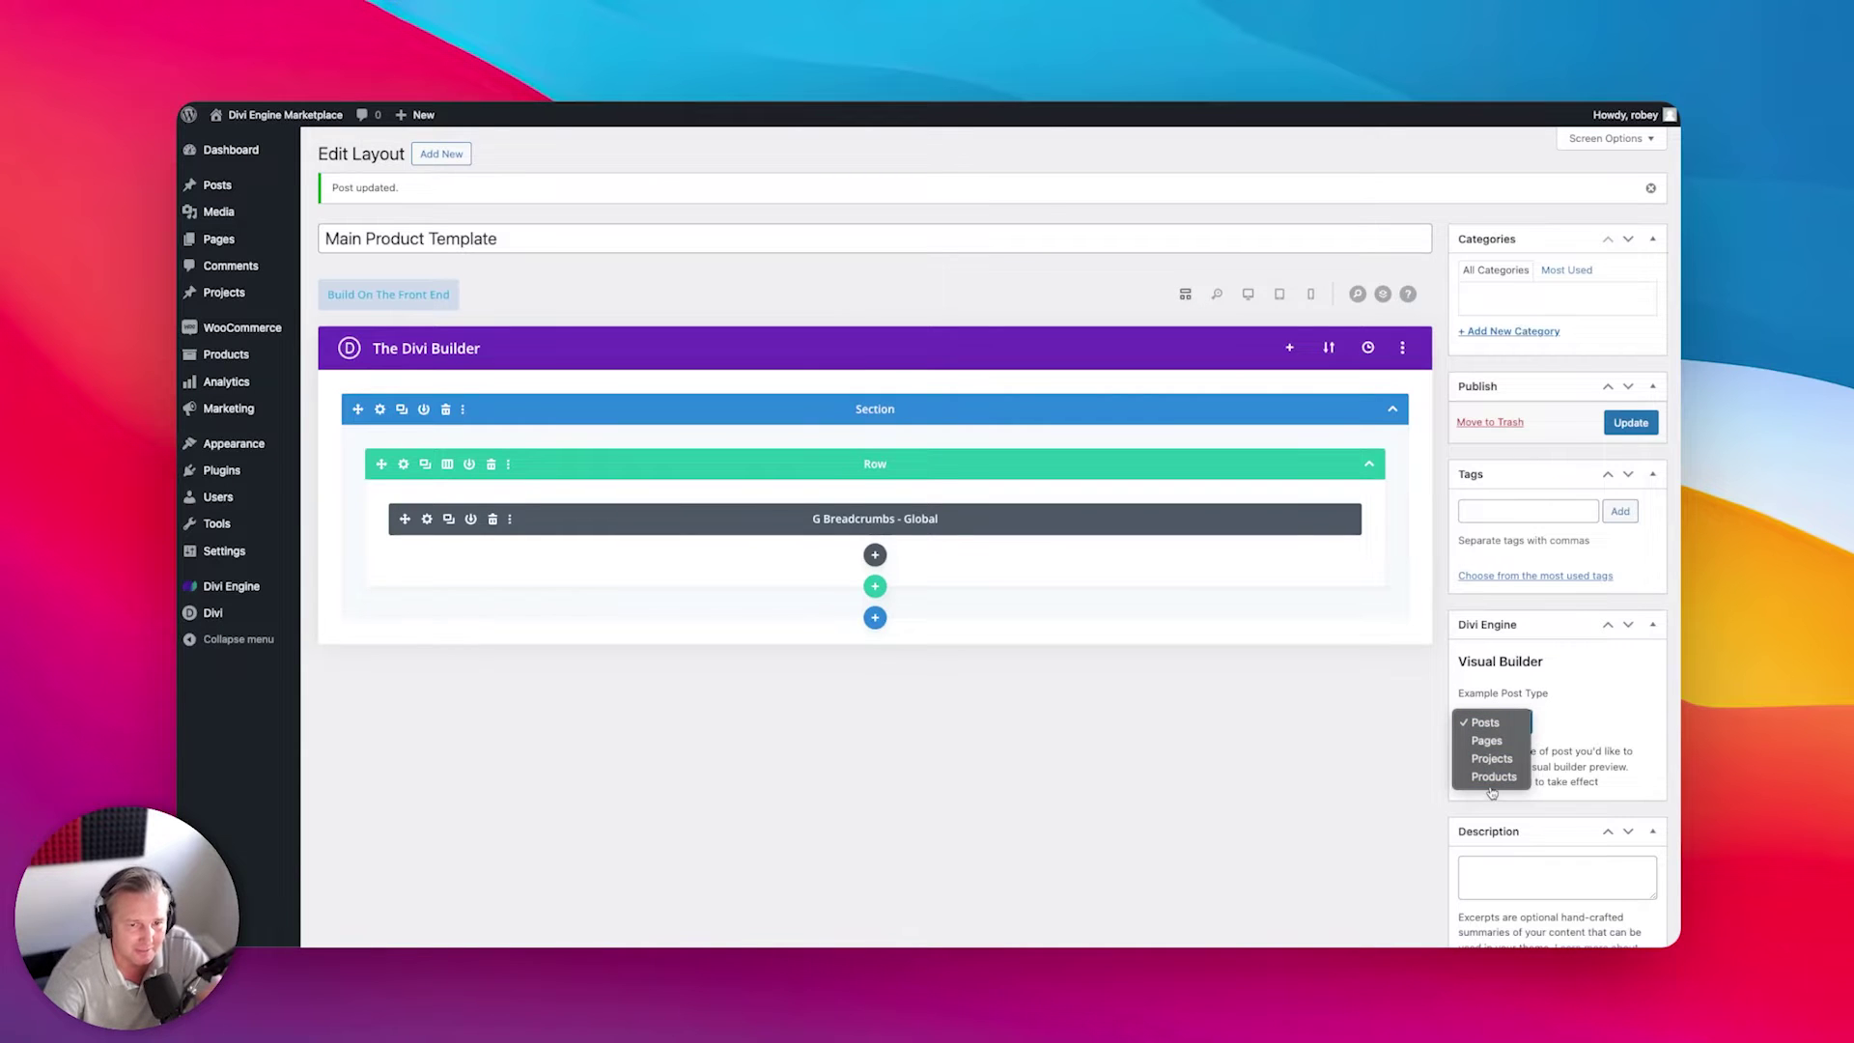
{"action": "left_click", "coordinate": [1493, 777]}
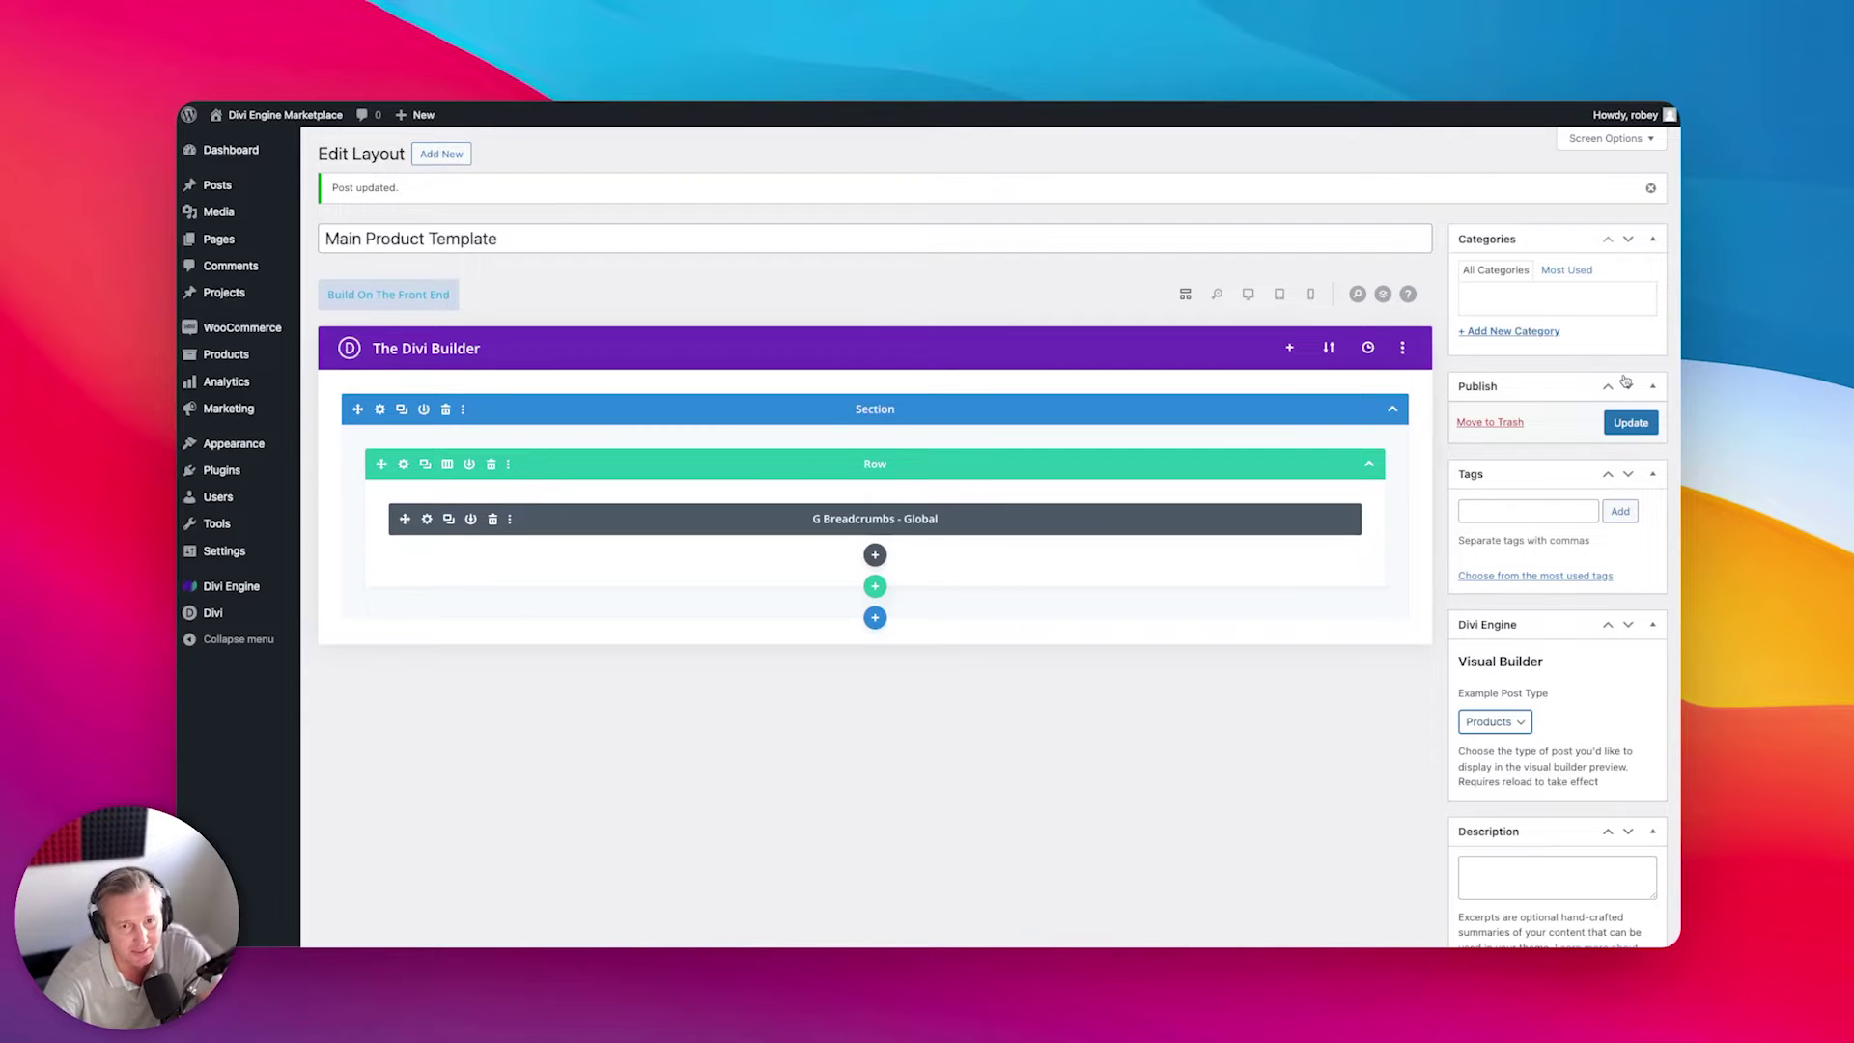
{"action": "left_click", "coordinate": [1646, 431]}
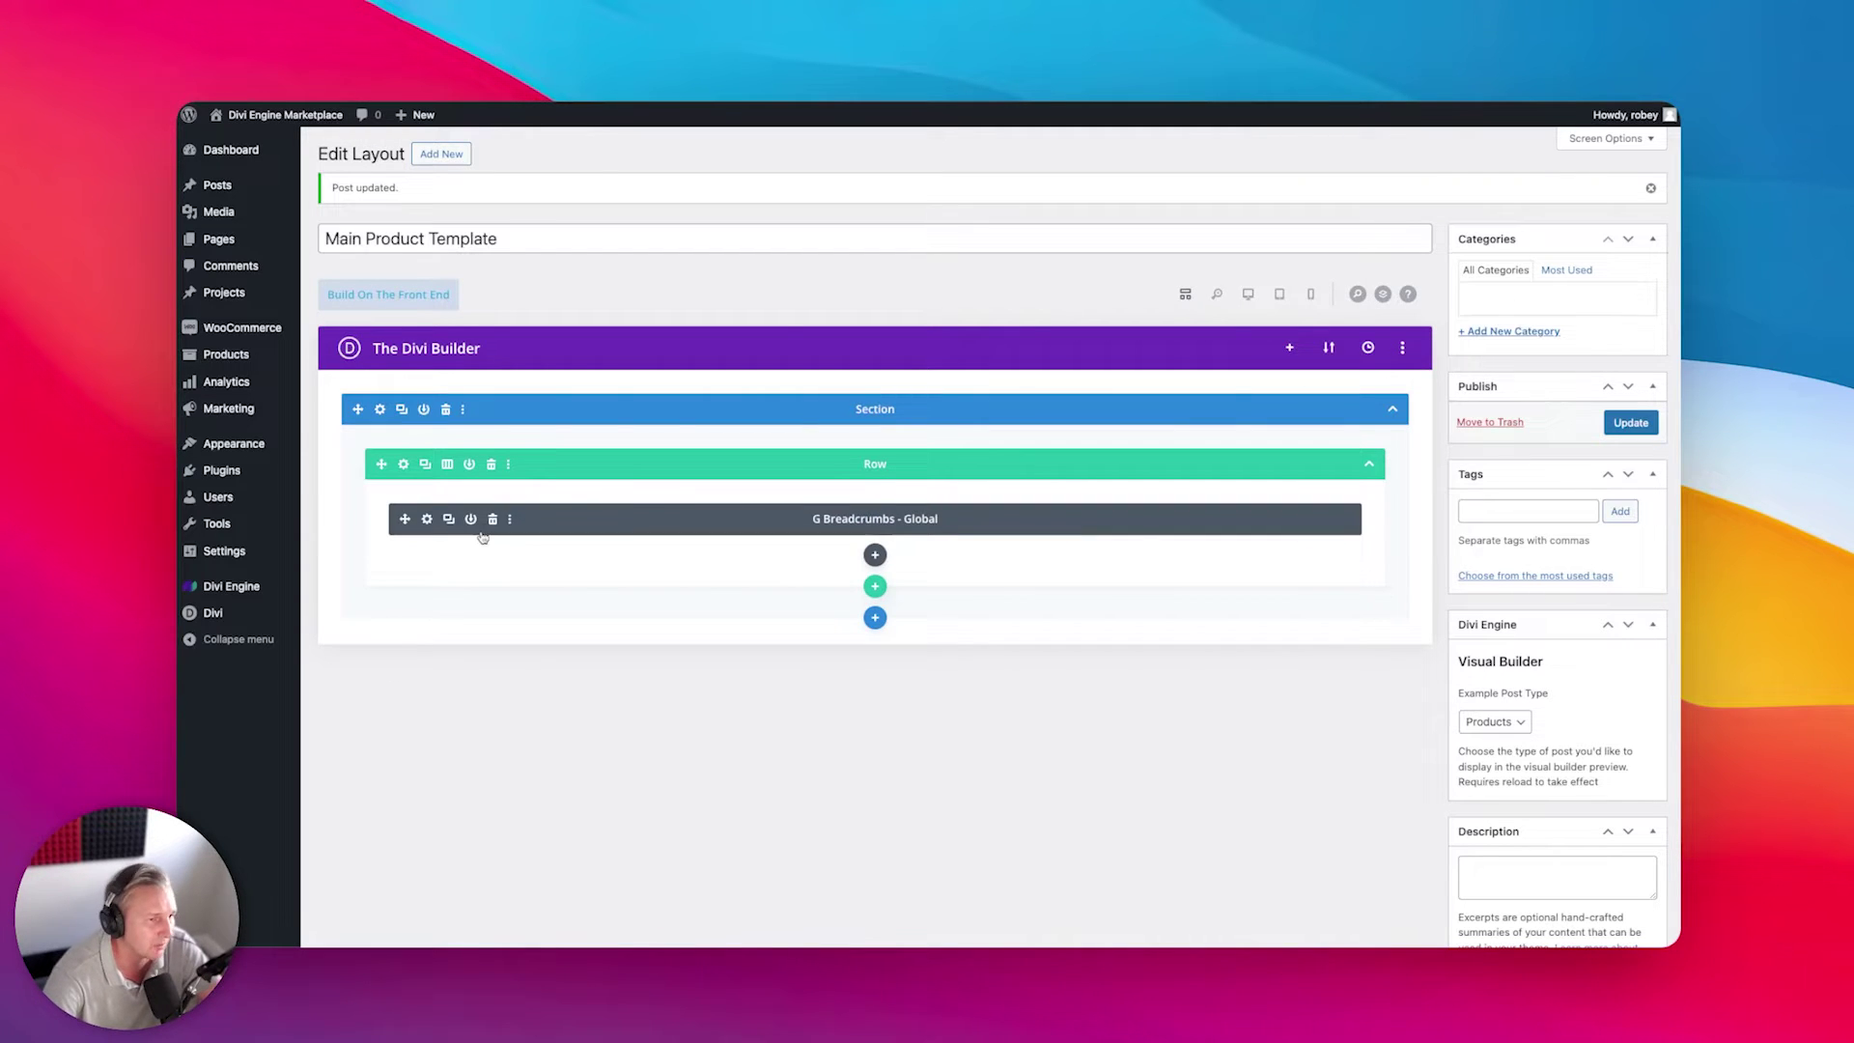
Step: Preview the breadcrumbs in desktop view and return to the wireframe view
{"action": "left_click", "coordinate": [1247, 294]}
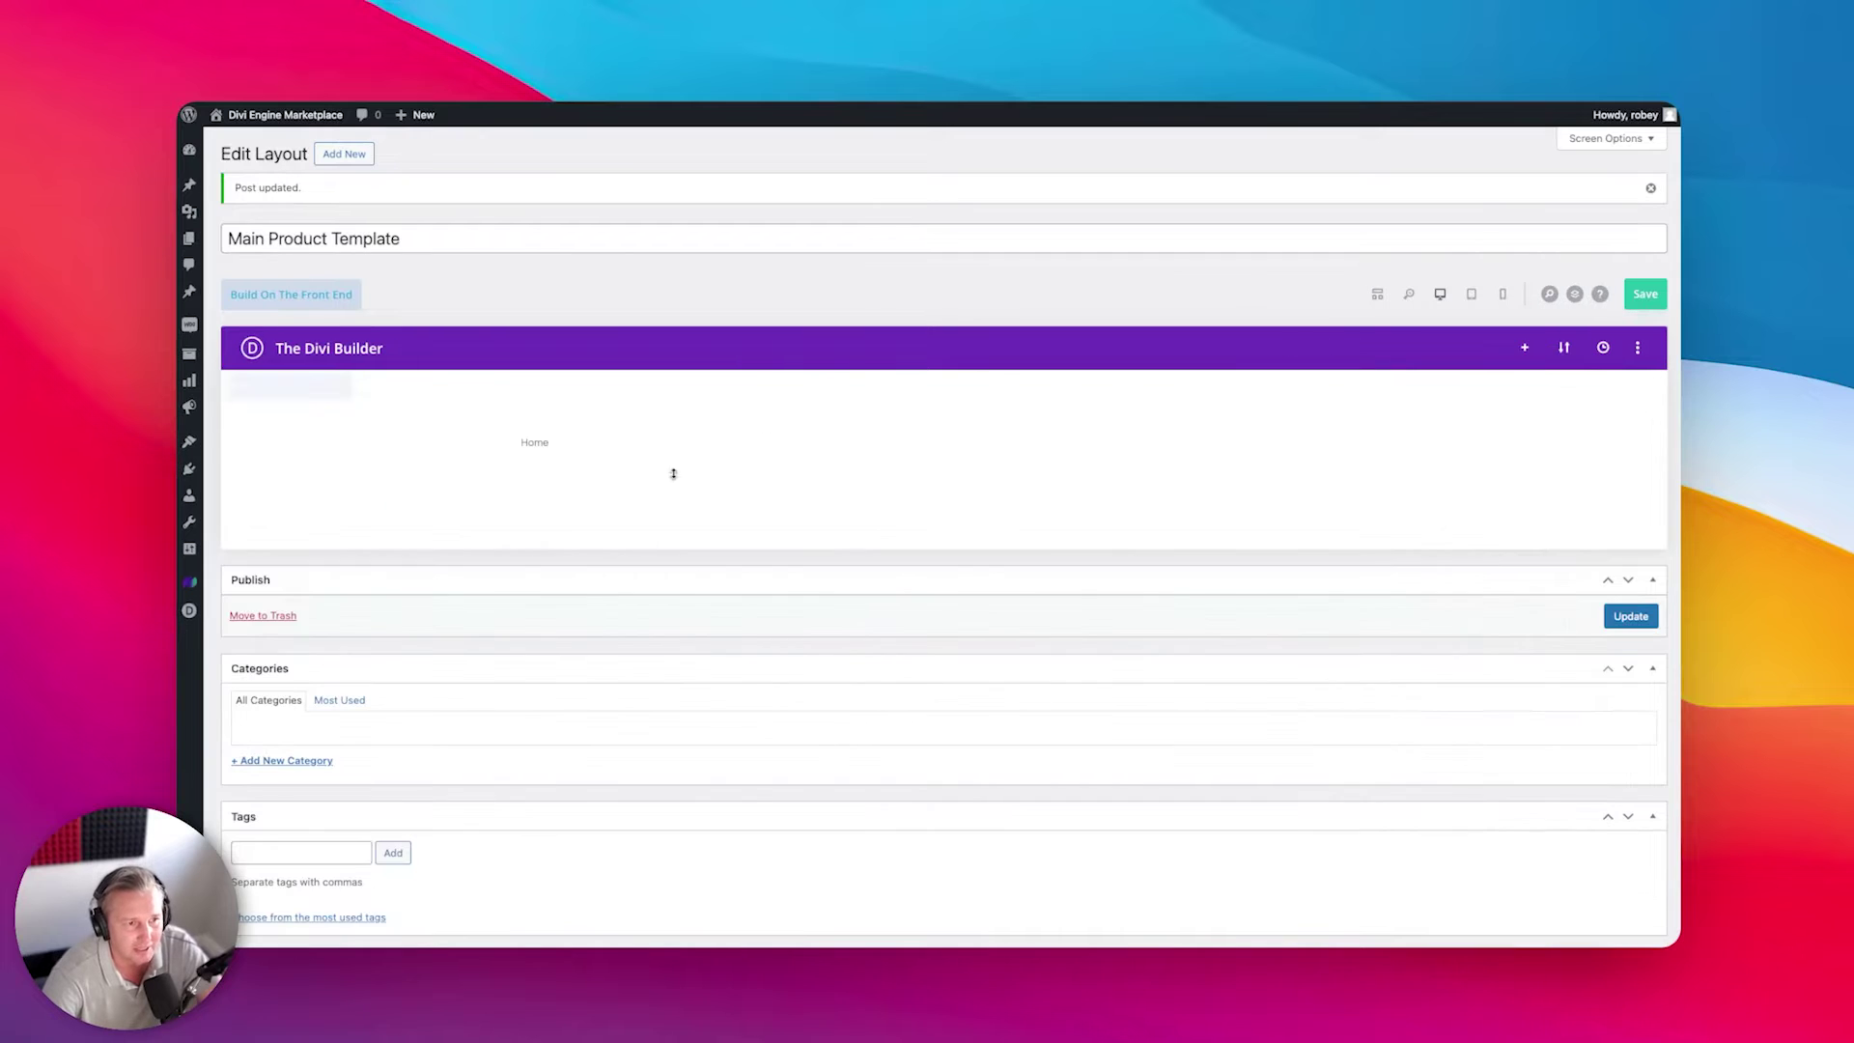
{"action": "left_click", "coordinate": [1377, 294]}
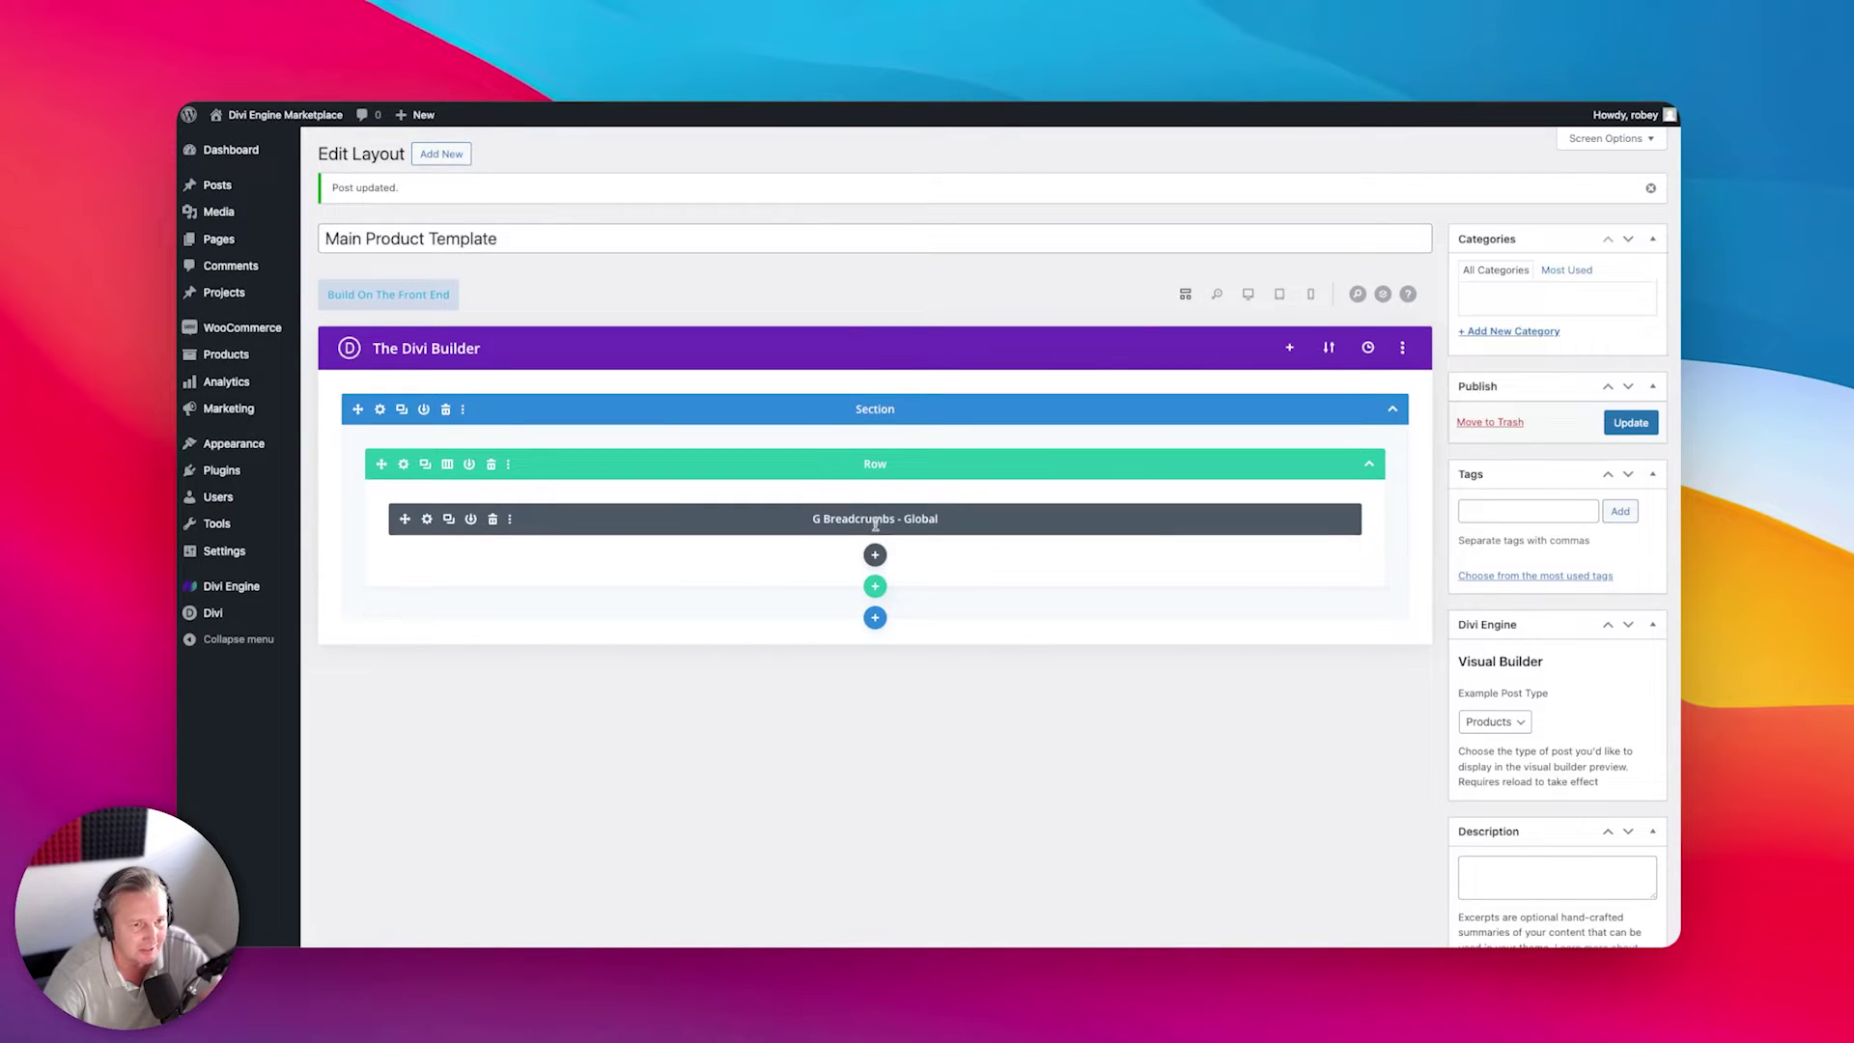
Step: Insert a new row with two equal columns below the breadcrumbs row
{"action": "left_click", "coordinate": [906, 710]}
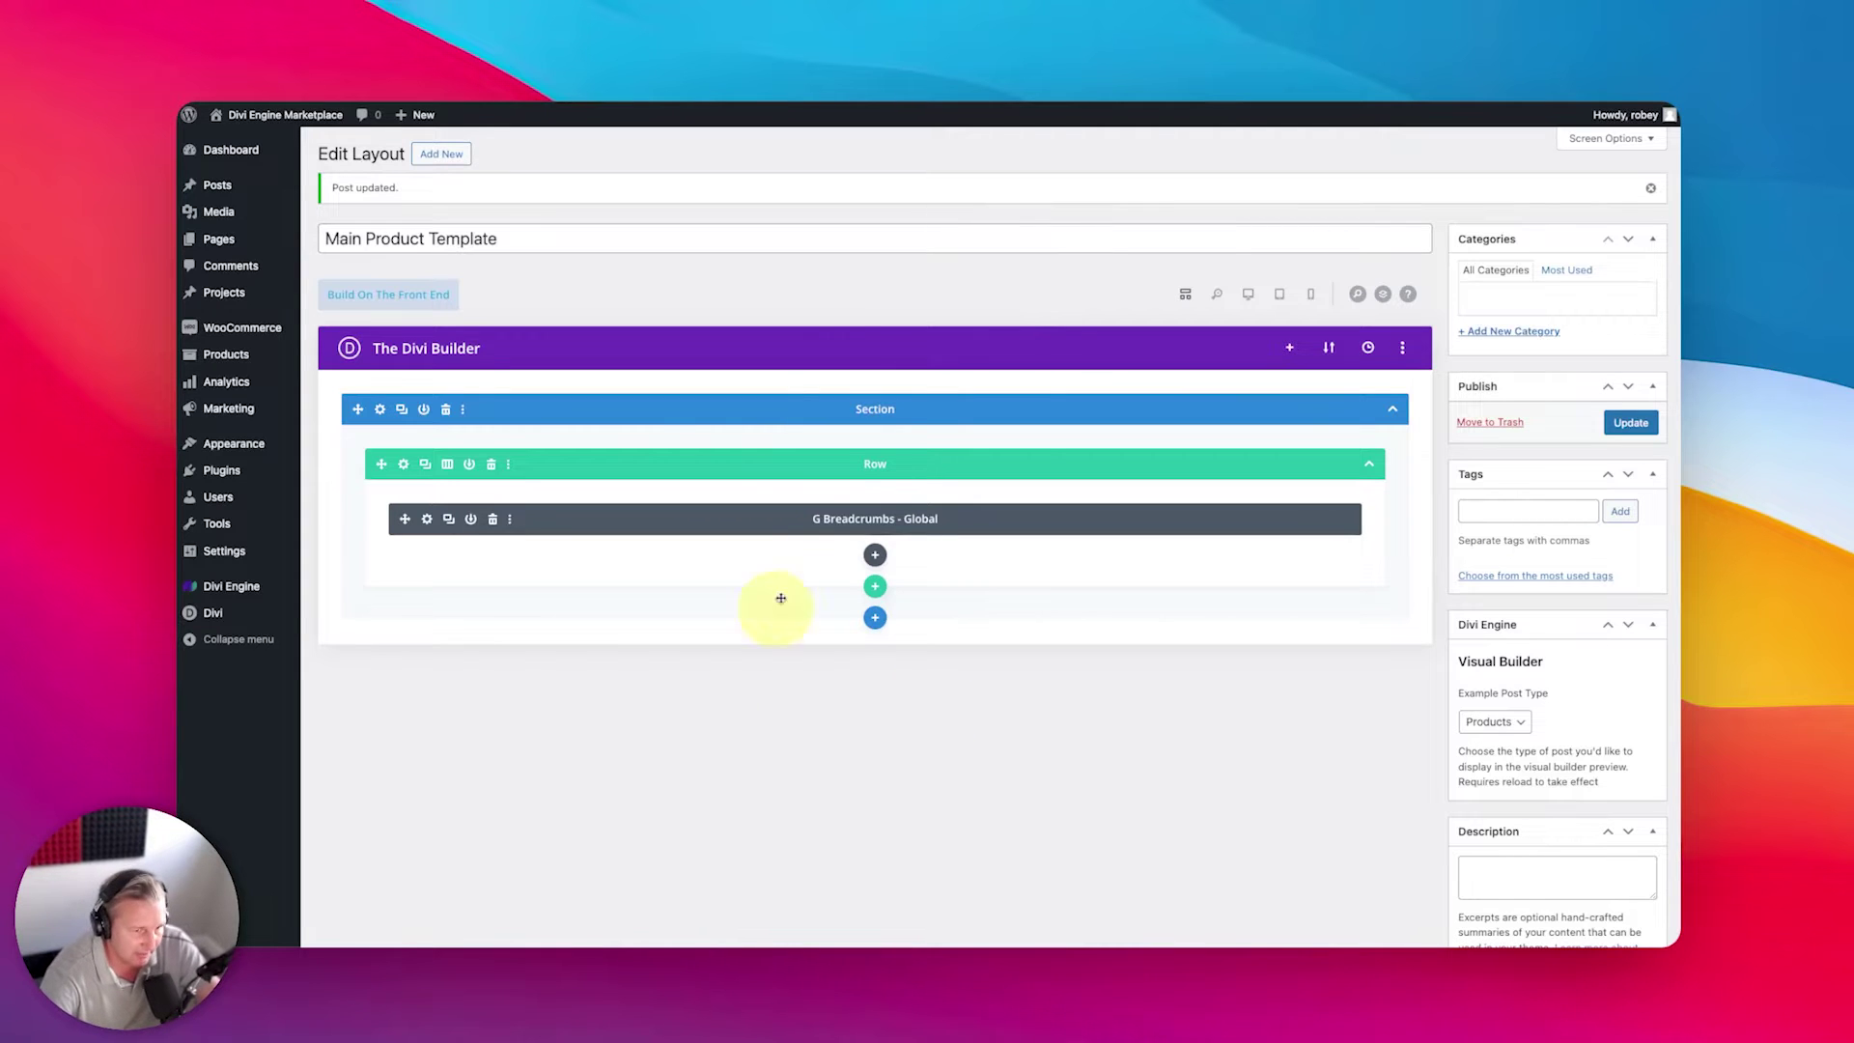
{"action": "left_click", "coordinate": [875, 584]}
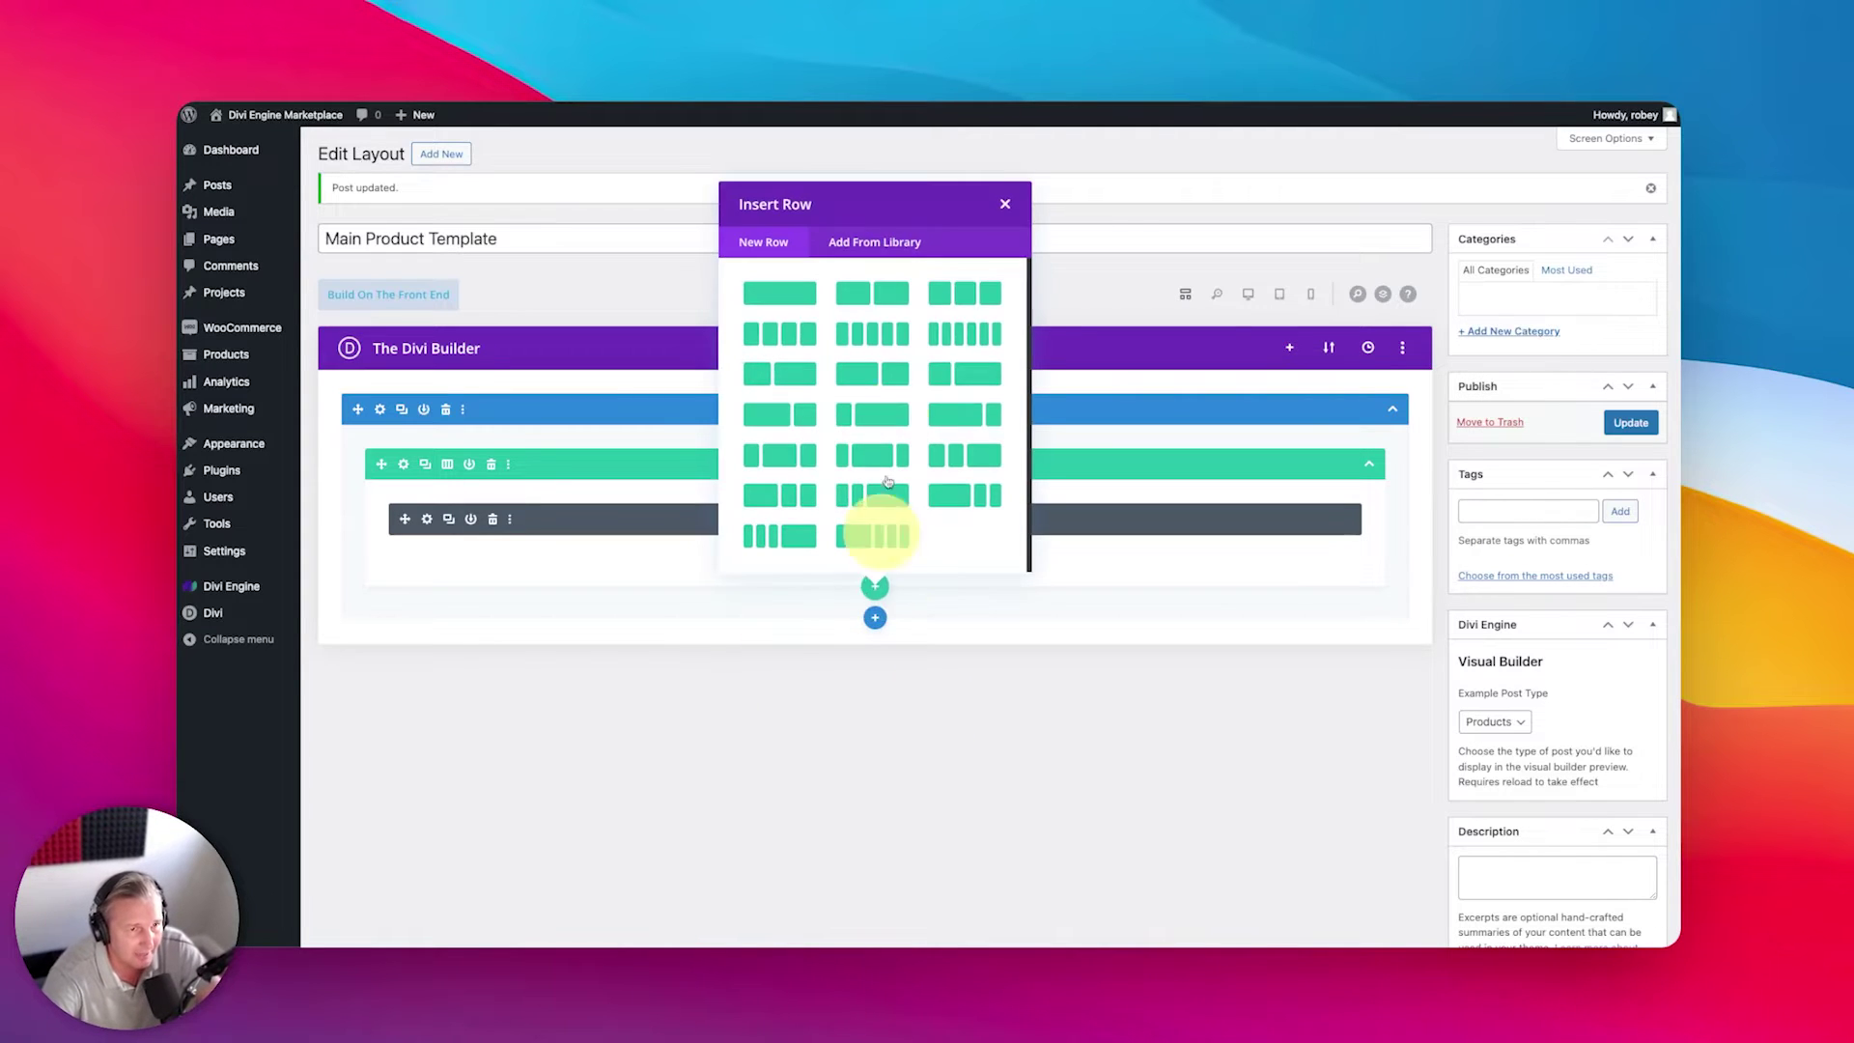
{"action": "left_click", "coordinate": [872, 292]}
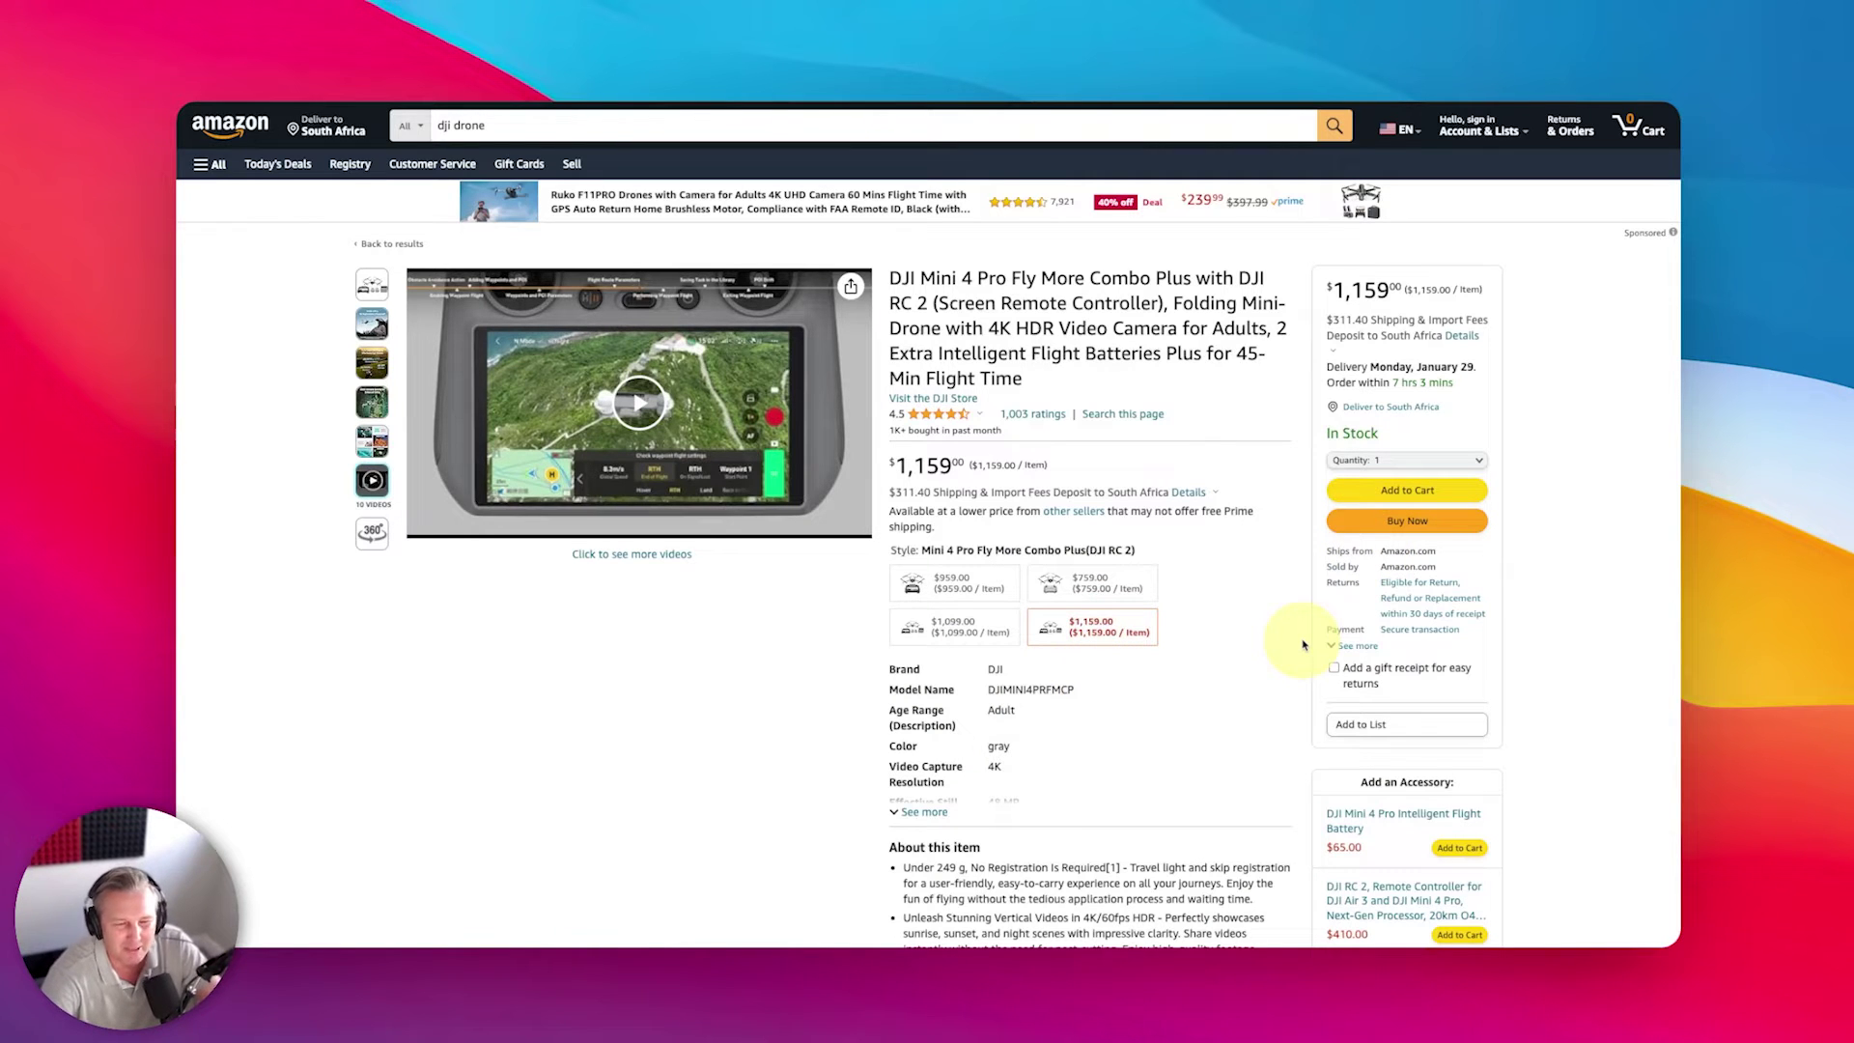
Step: Switch to the Amazon drone product page and examine its layout, from gallery and product details to related products, returning to the layout editor
{"action": "scroll", "coordinate": [1255, 676], "scroll_direction": "down", "scroll_amount": 3}
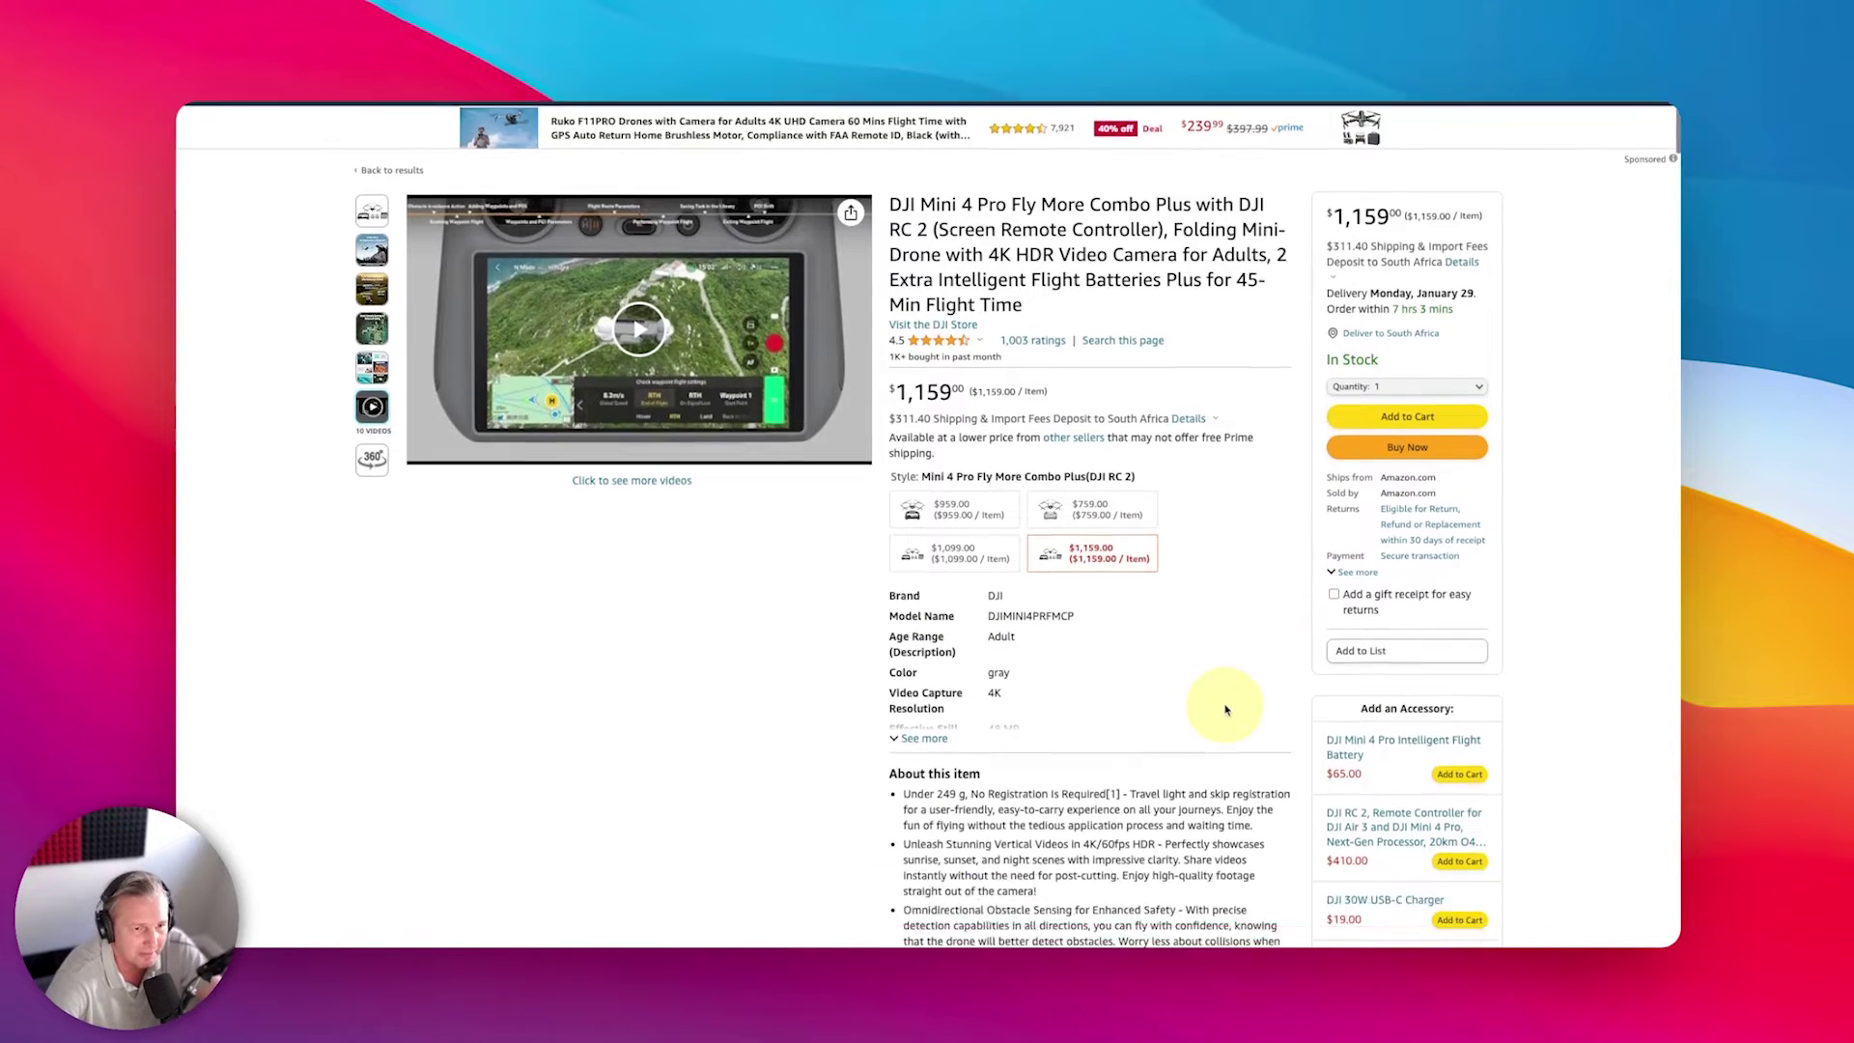
{"action": "scroll", "coordinate": [1120, 493], "scroll_direction": "down", "scroll_amount": 5}
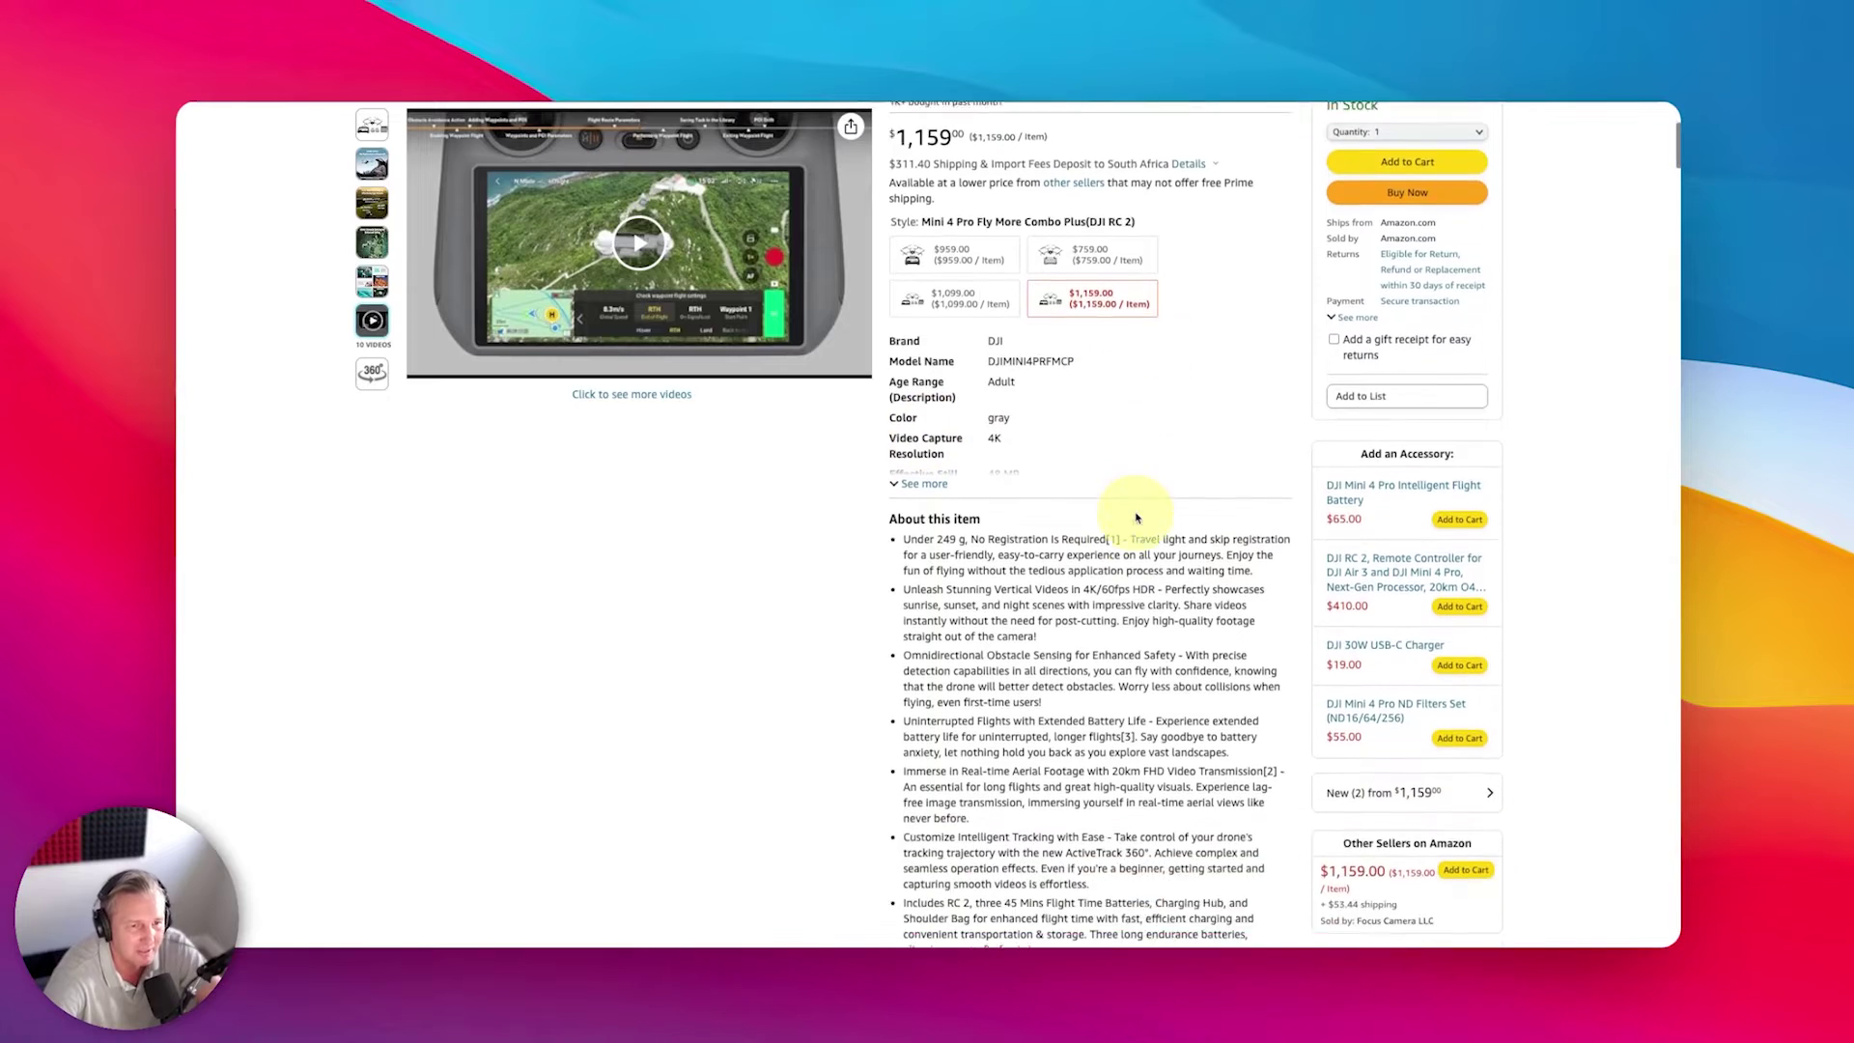
{"action": "scroll", "coordinate": [1004, 614], "scroll_direction": "down", "scroll_amount": 2}
{"action": "scroll", "coordinate": [1005, 614], "scroll_direction": "down", "scroll_amount": 8}
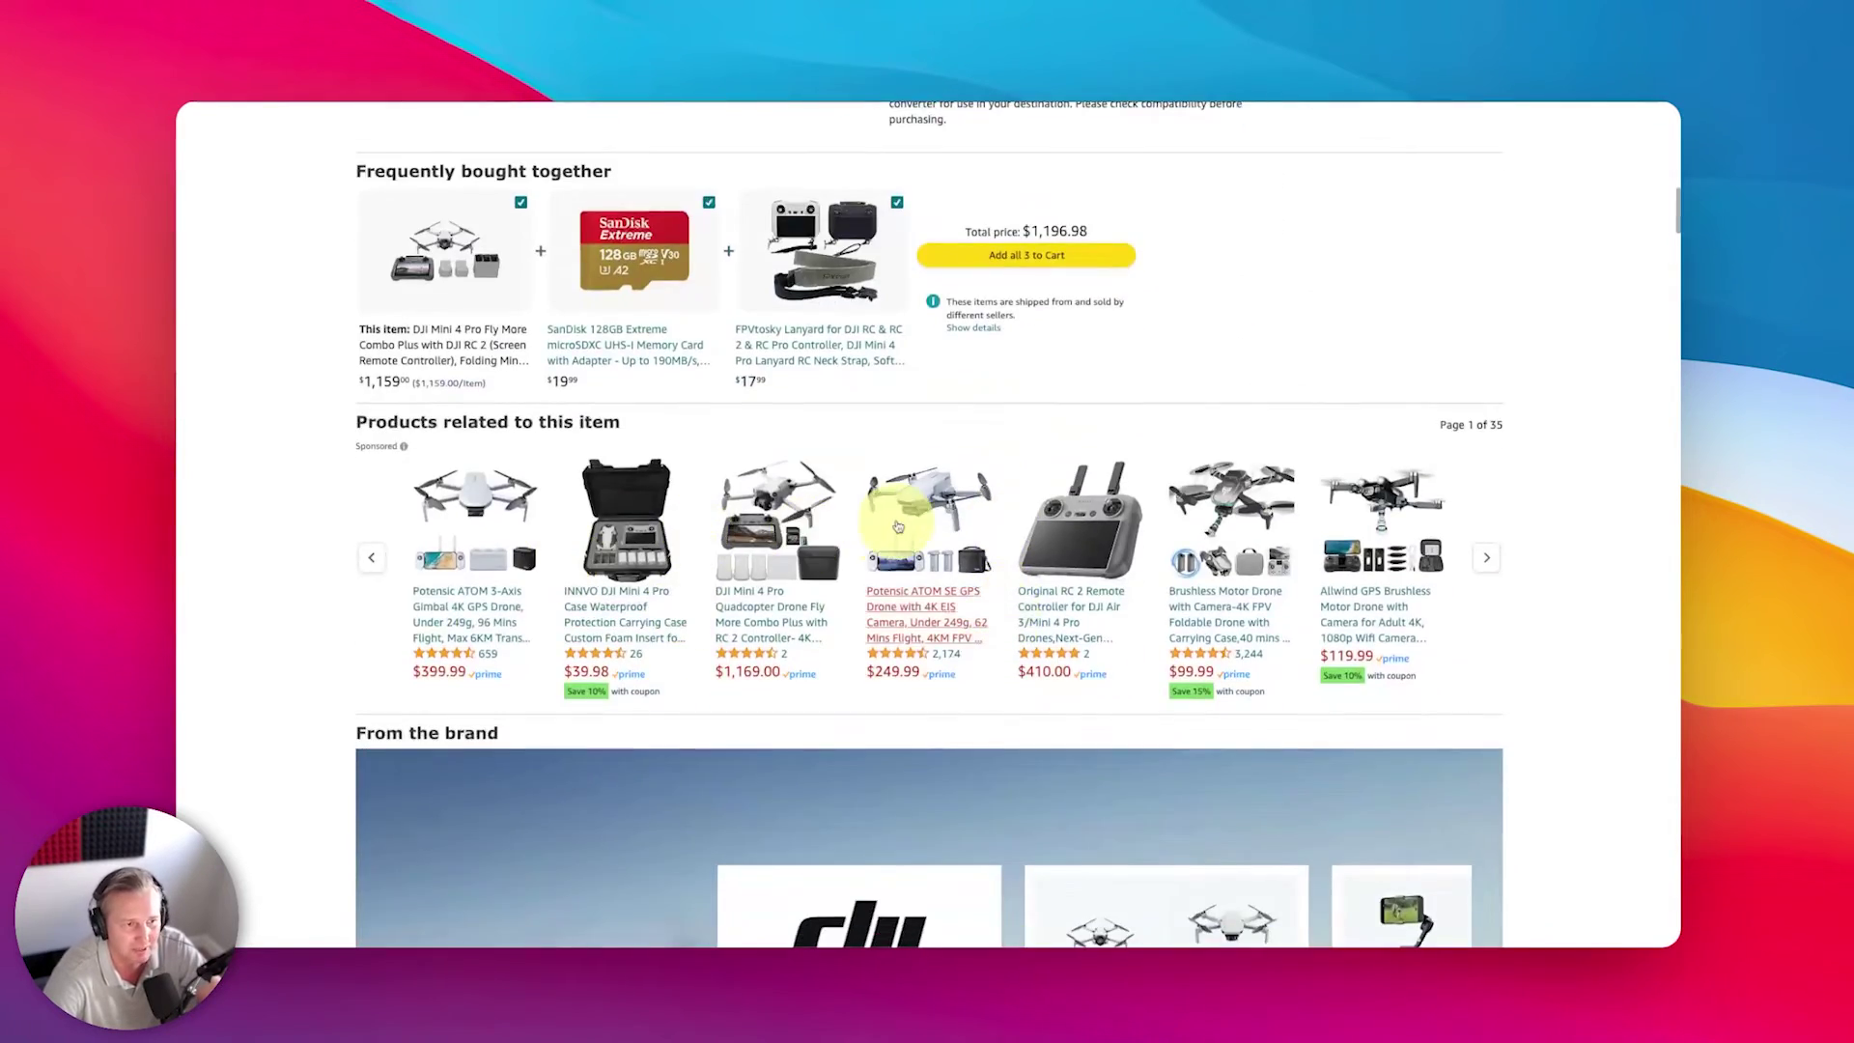
{"action": "scroll", "coordinate": [884, 516], "scroll_direction": "down", "scroll_amount": 15}
{"action": "scroll", "coordinate": [898, 527], "scroll_direction": "up", "scroll_amount": 20}
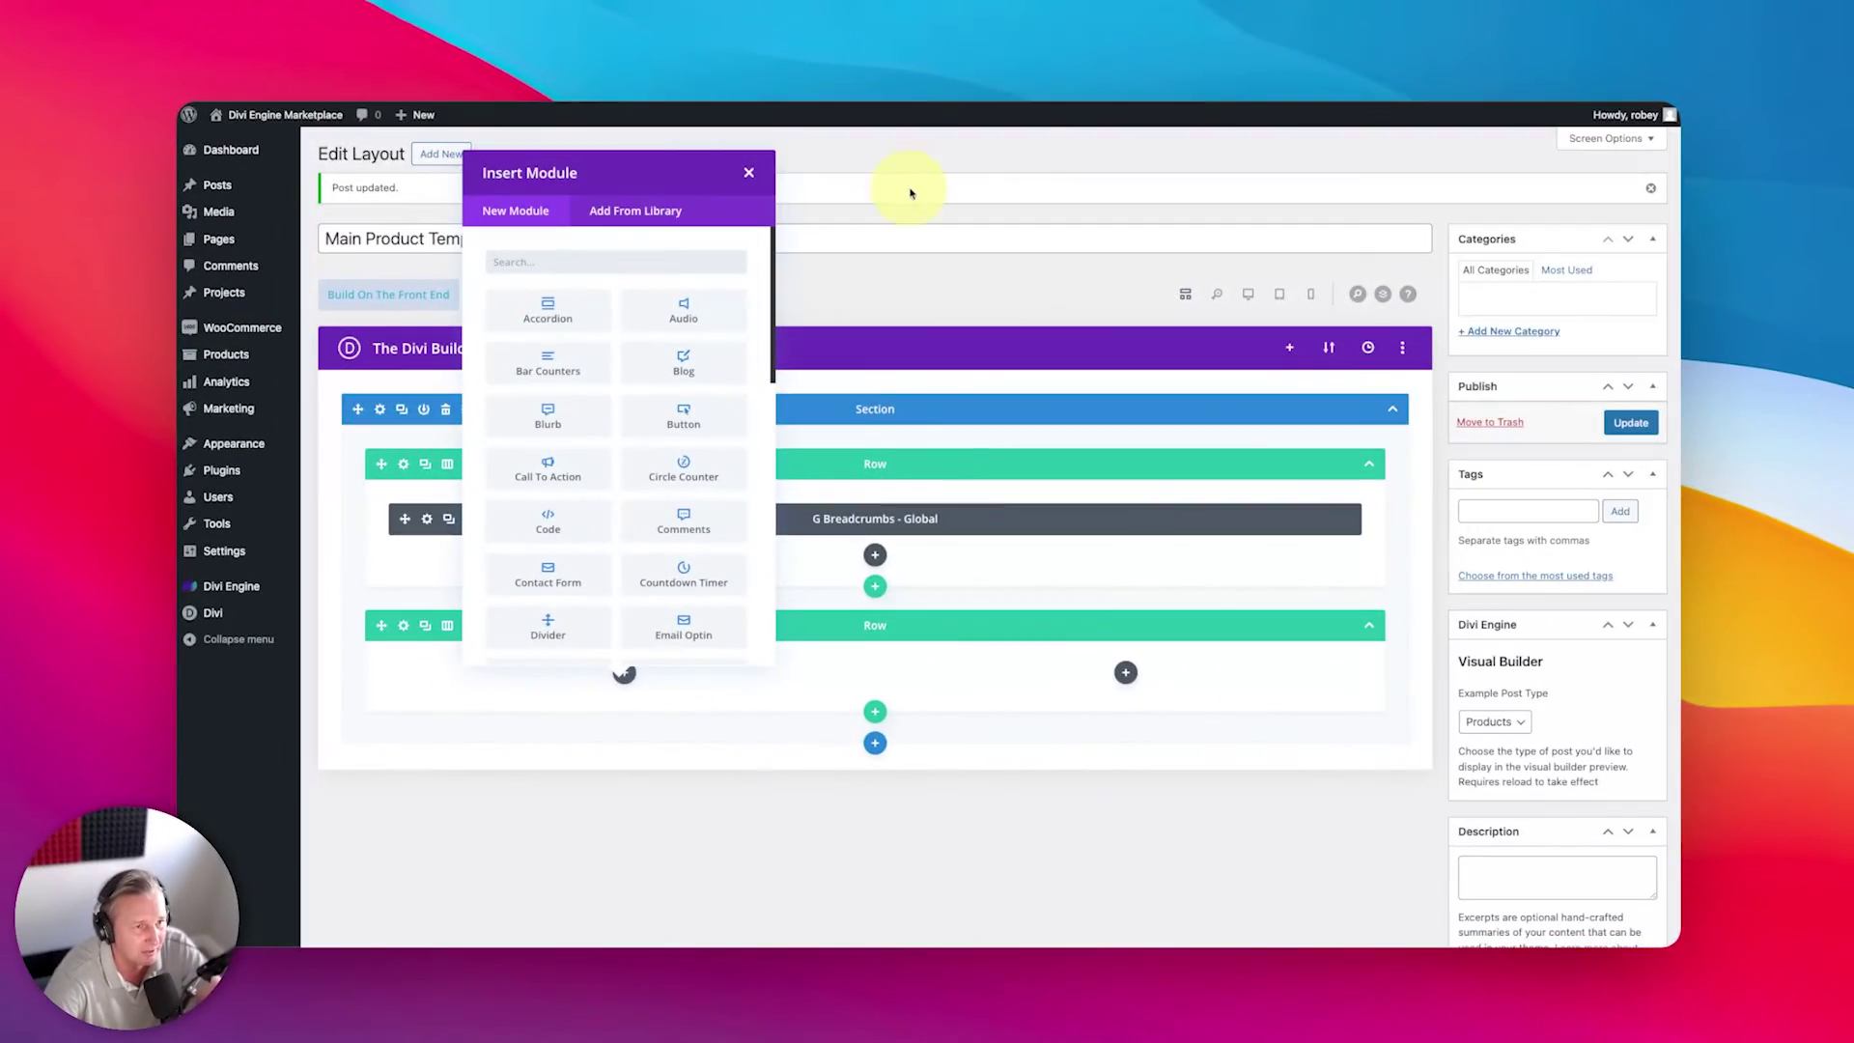
Step: Add the PP Gallery - Product Page module to the new row's first column with the Vertical Slider gallery style, and preview it
{"action": "left_click", "coordinate": [853, 555]}
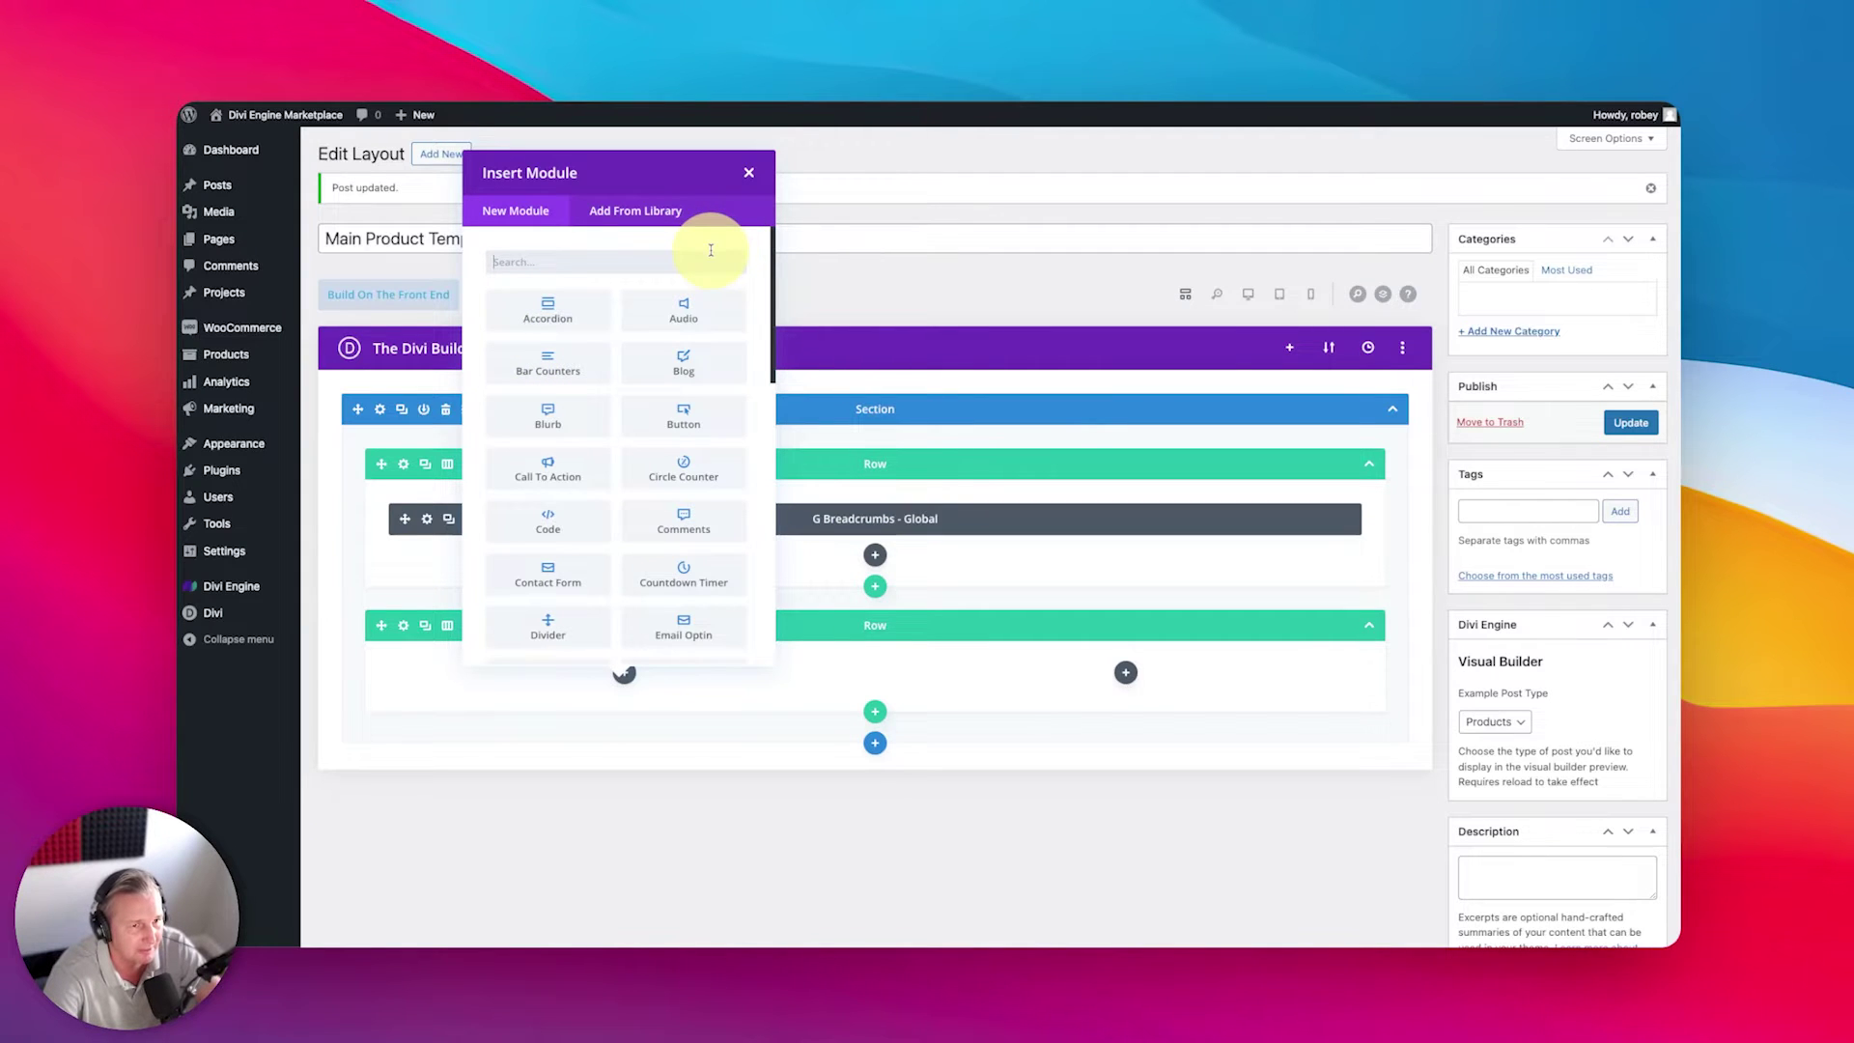
{"action": "type", "text": "pp"}
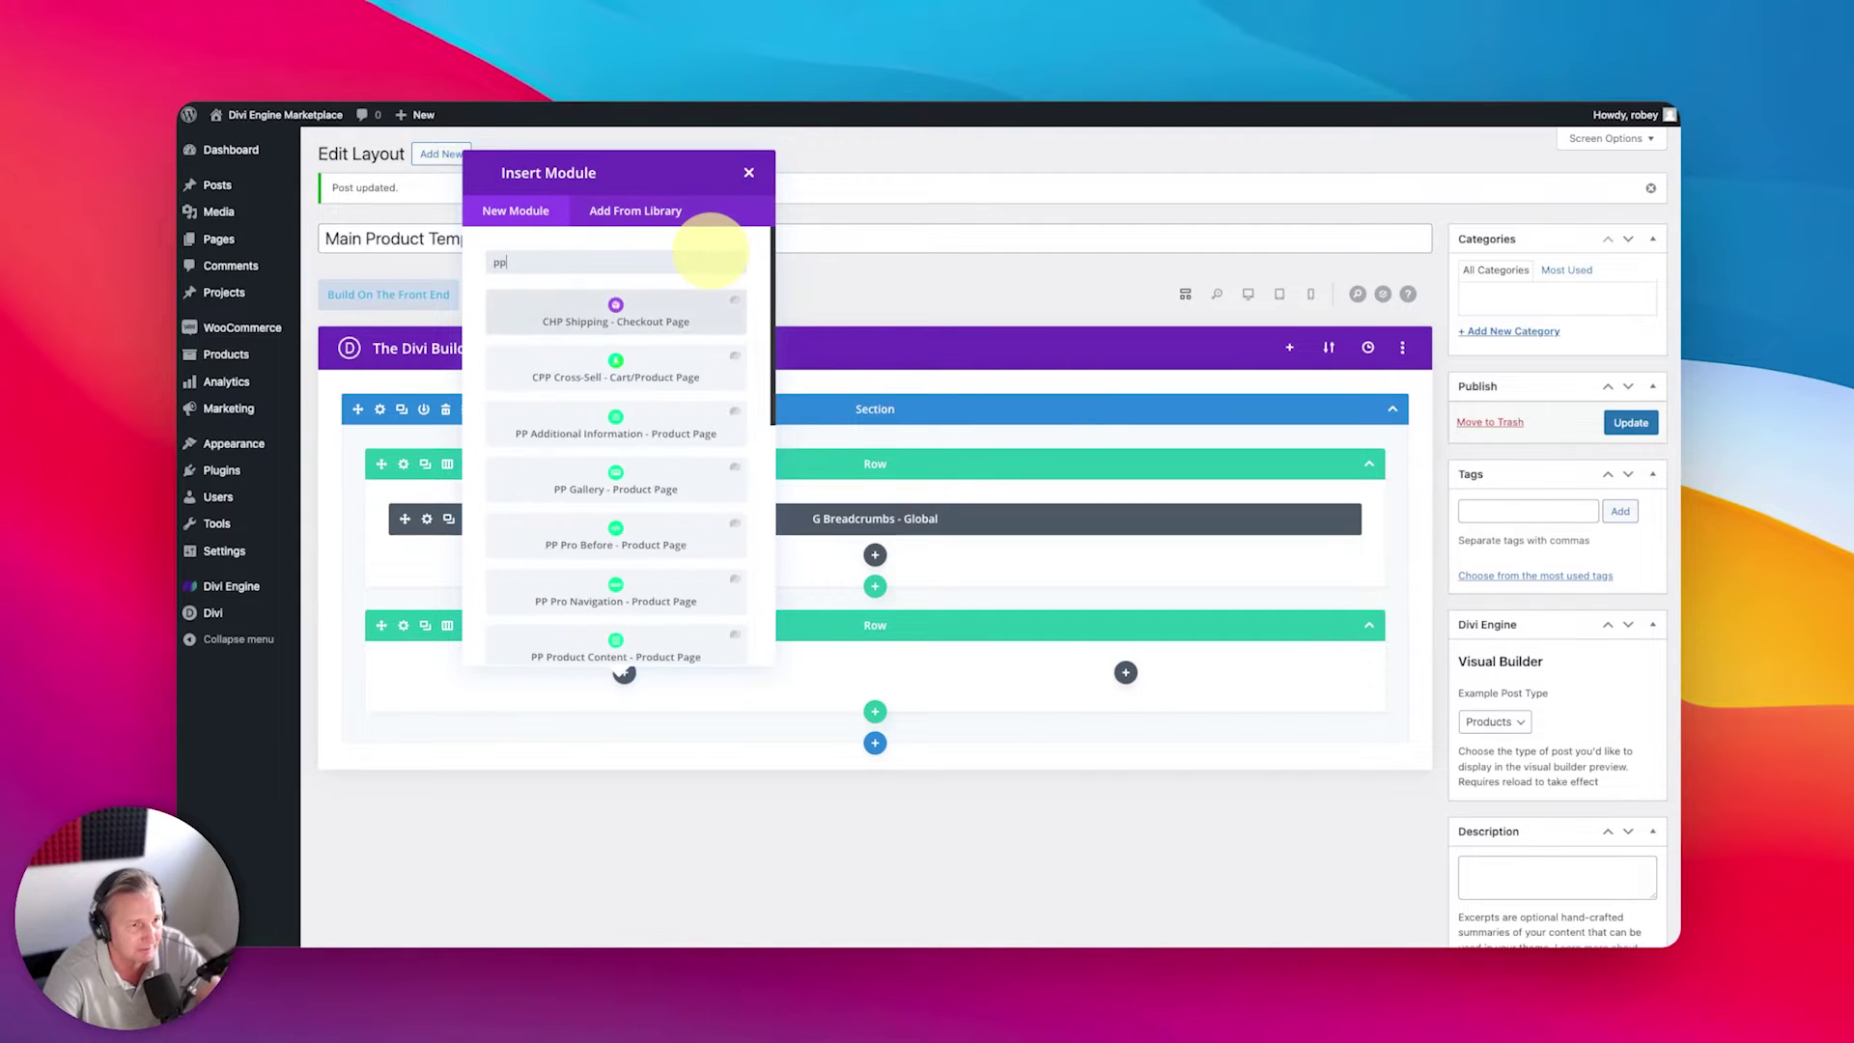
{"action": "left_click", "coordinate": [654, 490]}
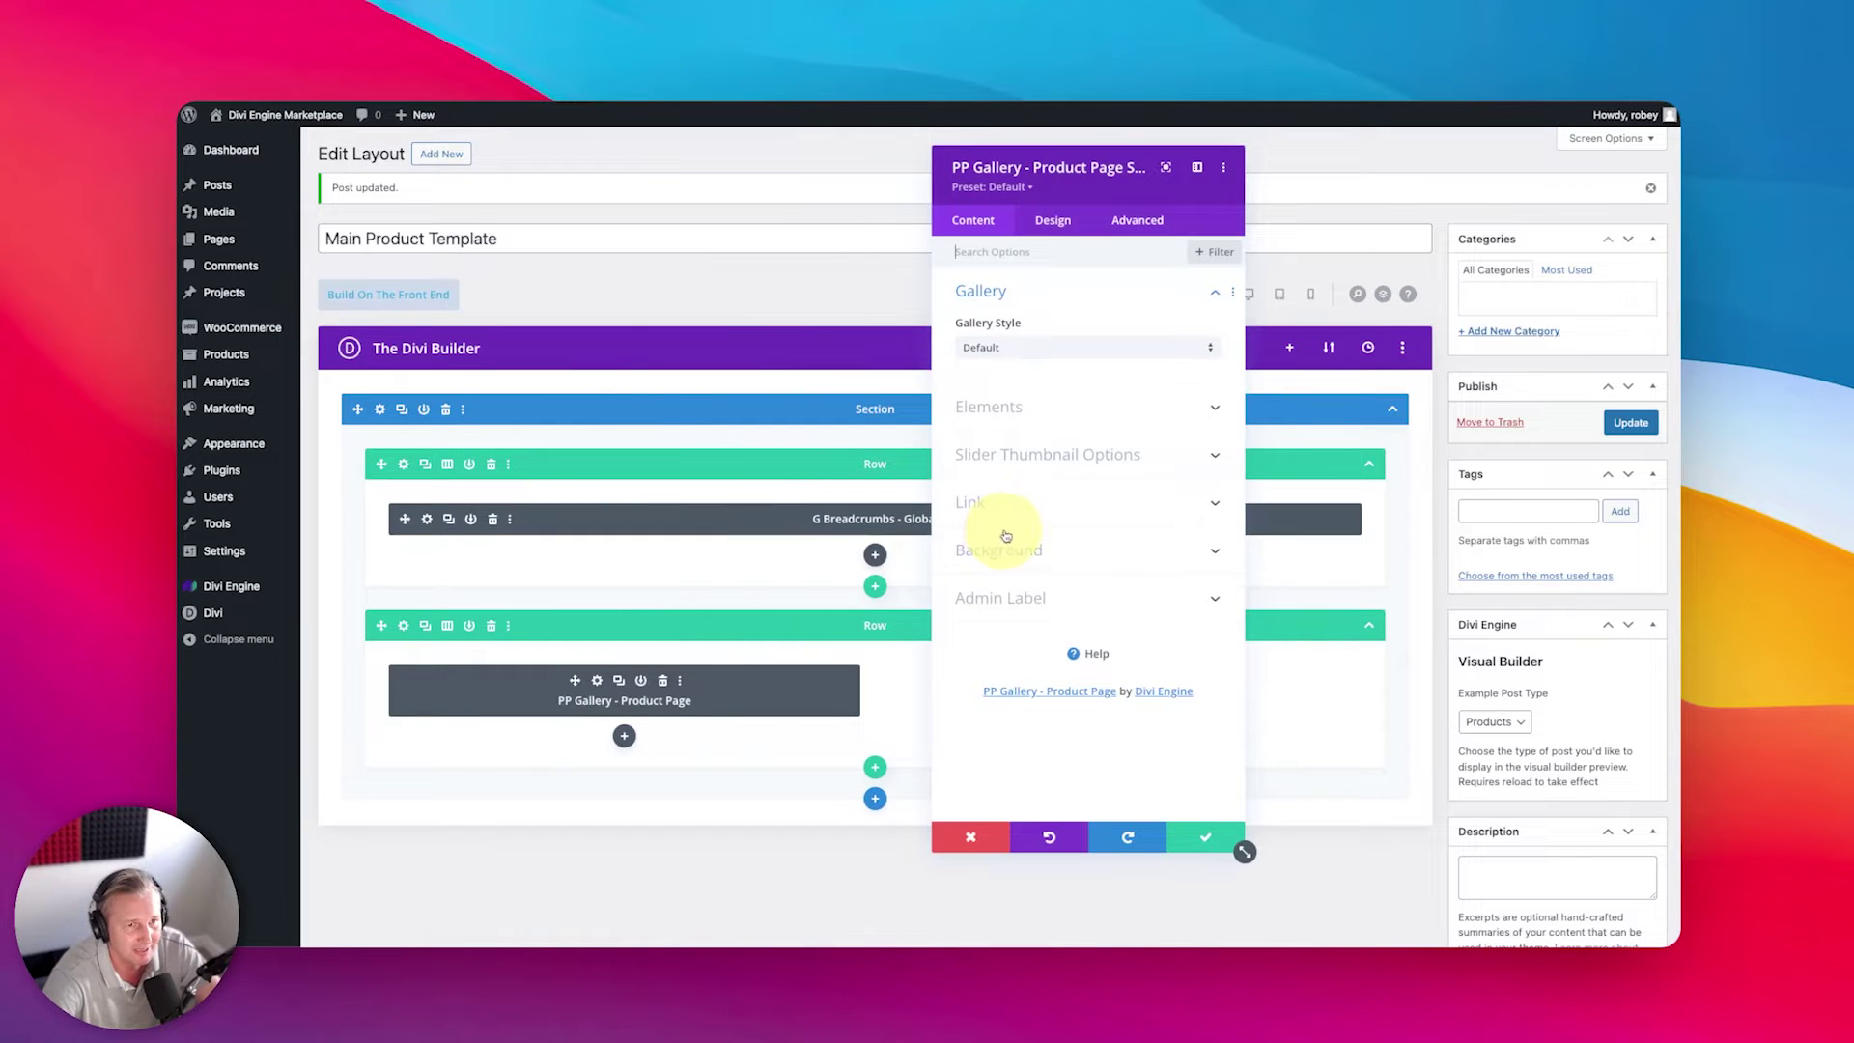
{"action": "left_click", "coordinate": [1090, 346]}
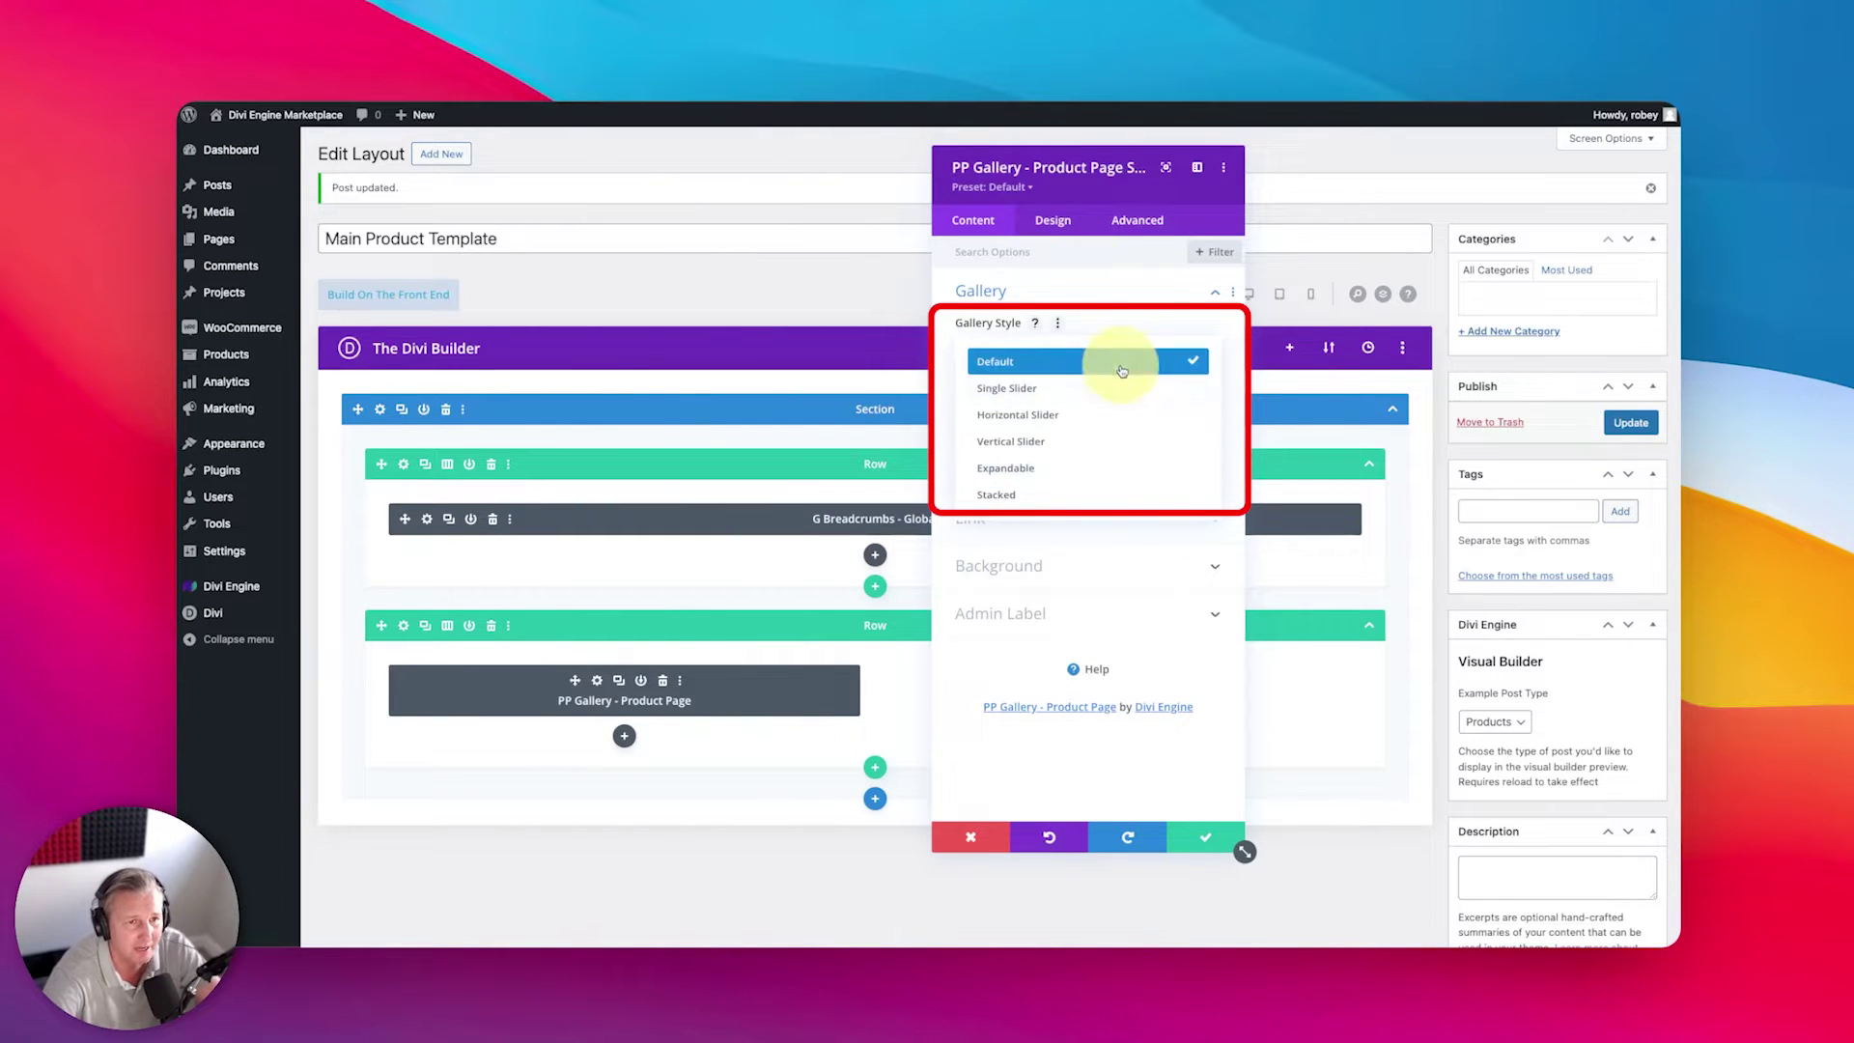
{"action": "left_click", "coordinate": [1109, 441]}
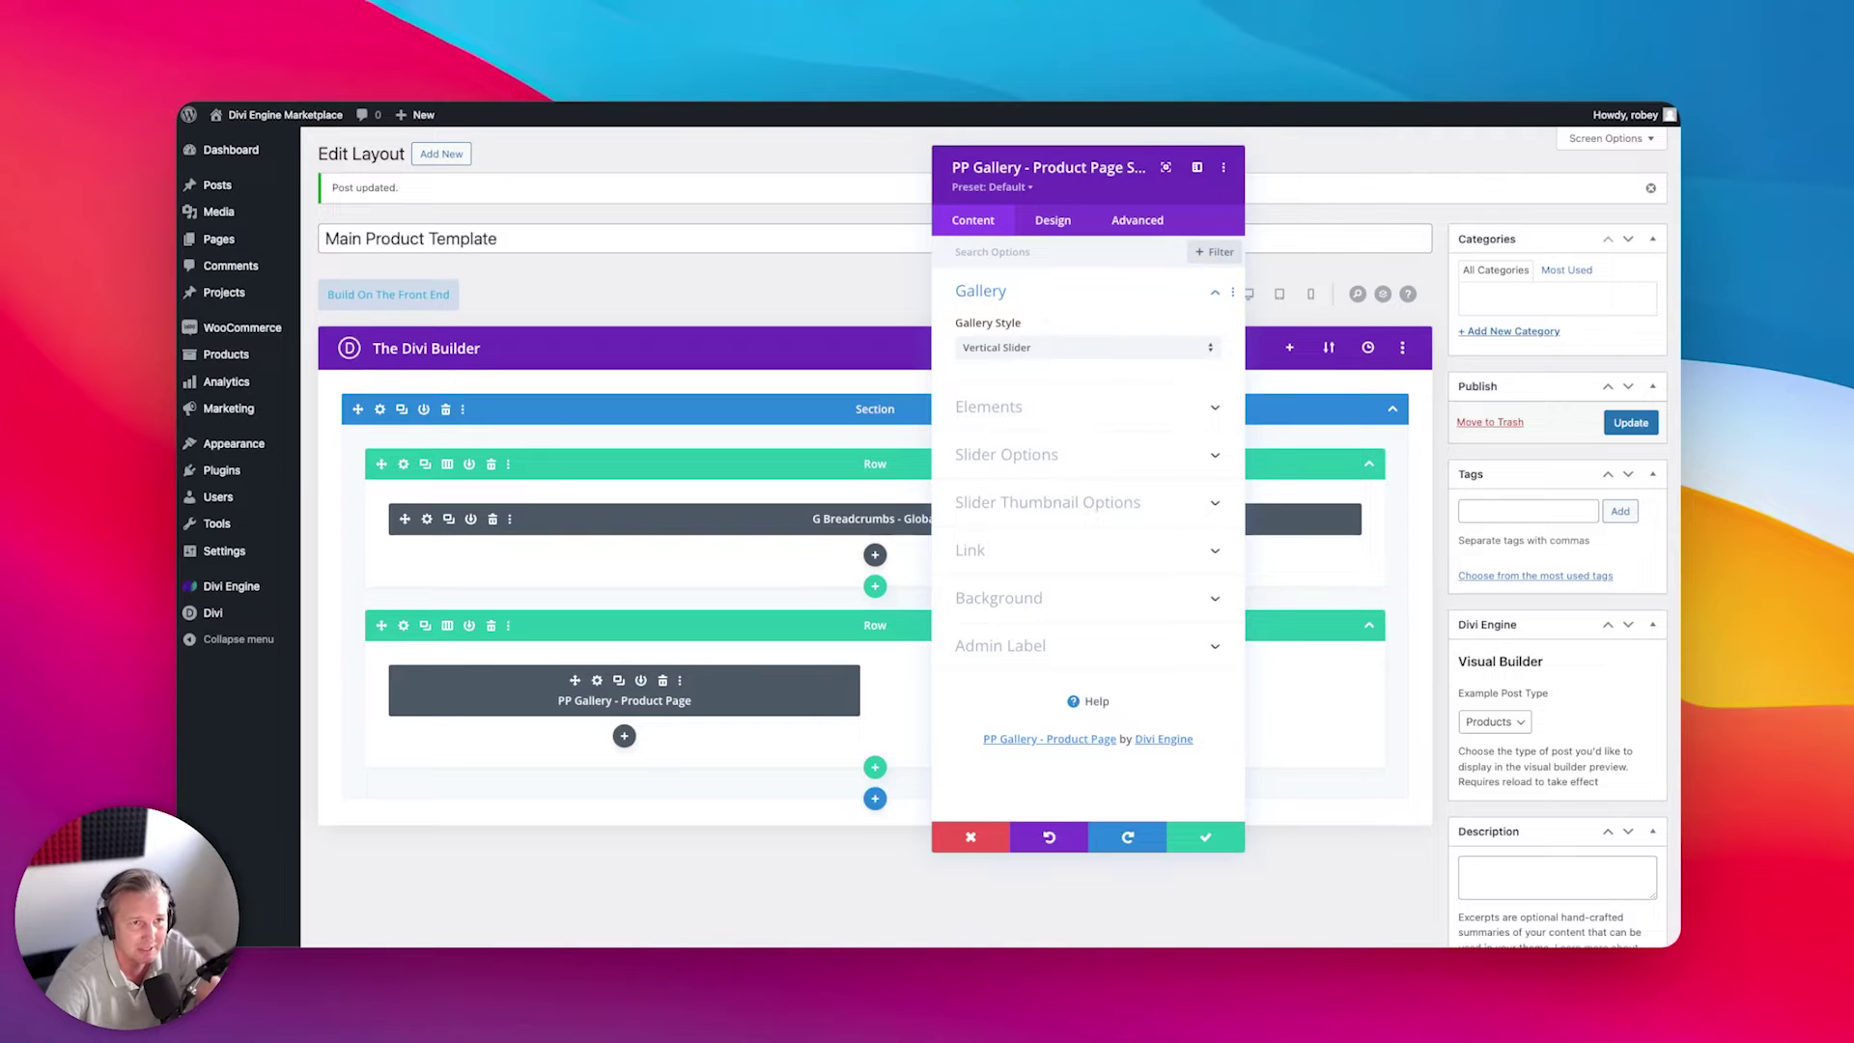
{"action": "left_click", "coordinate": [1239, 843]}
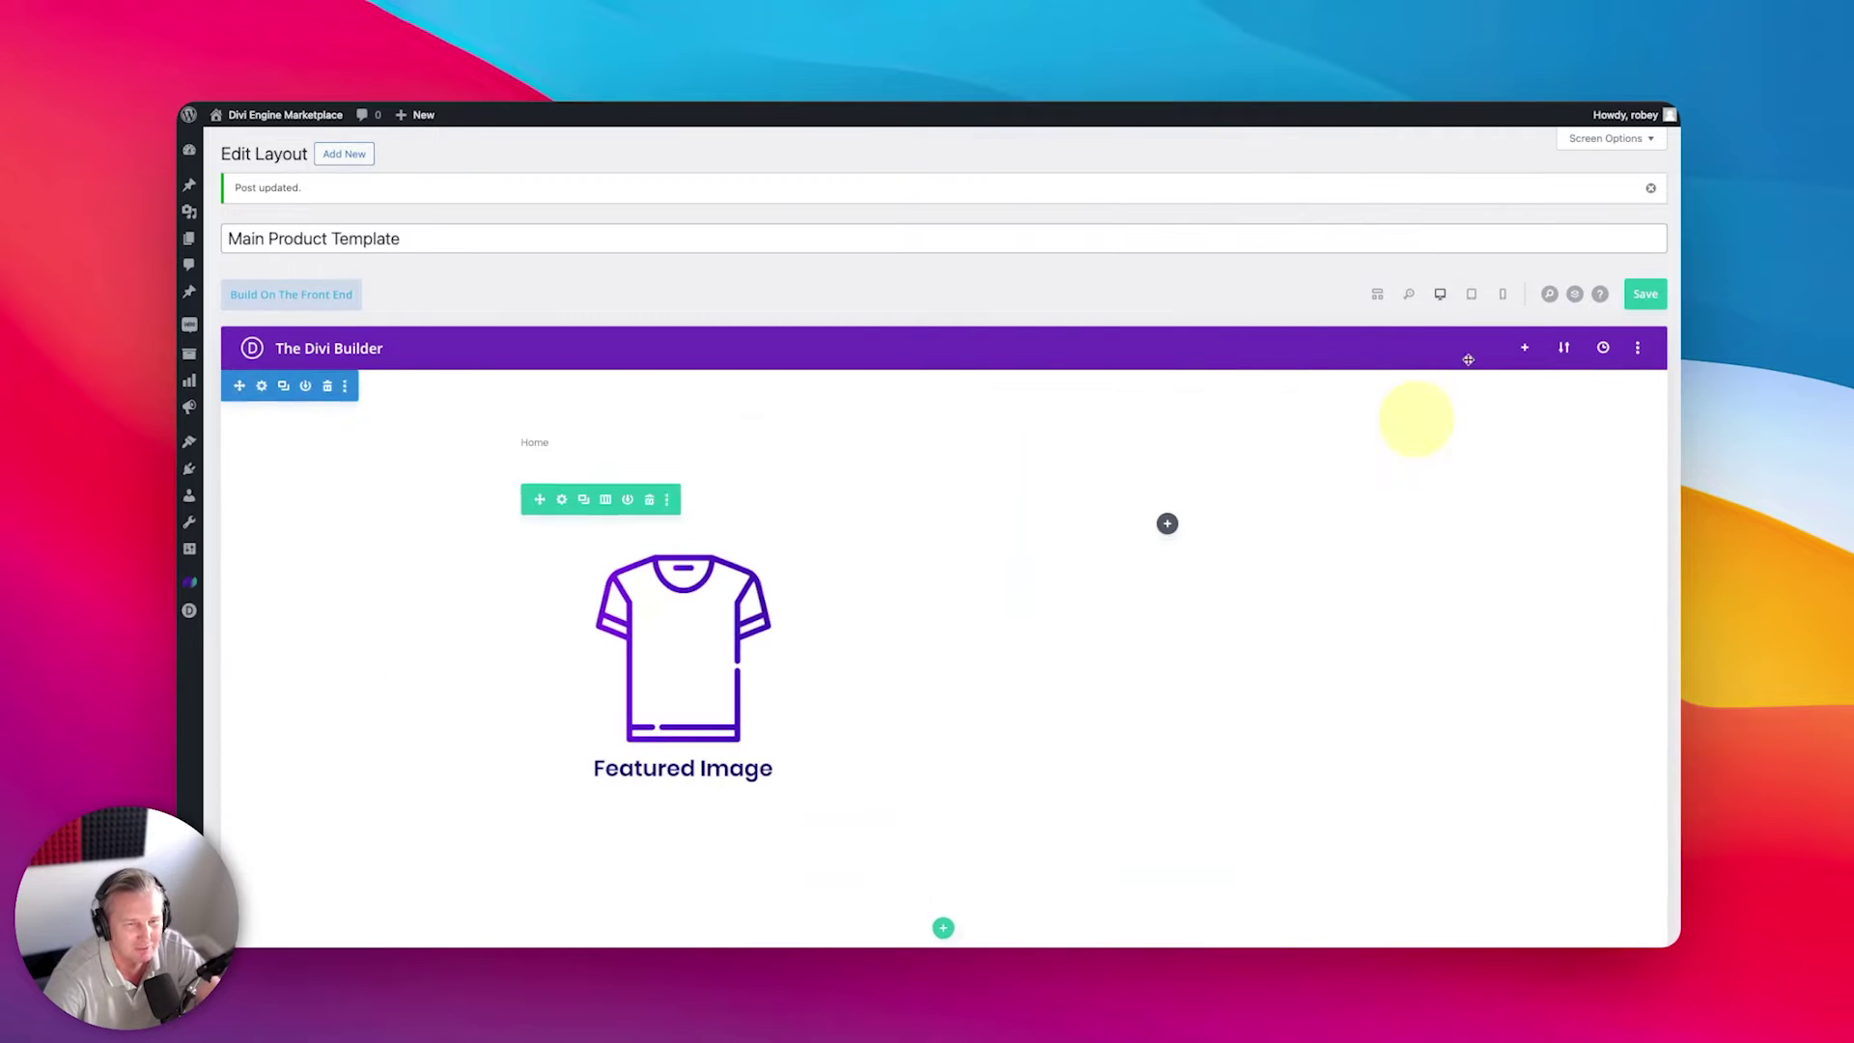
{"action": "left_click", "coordinate": [1365, 300]}
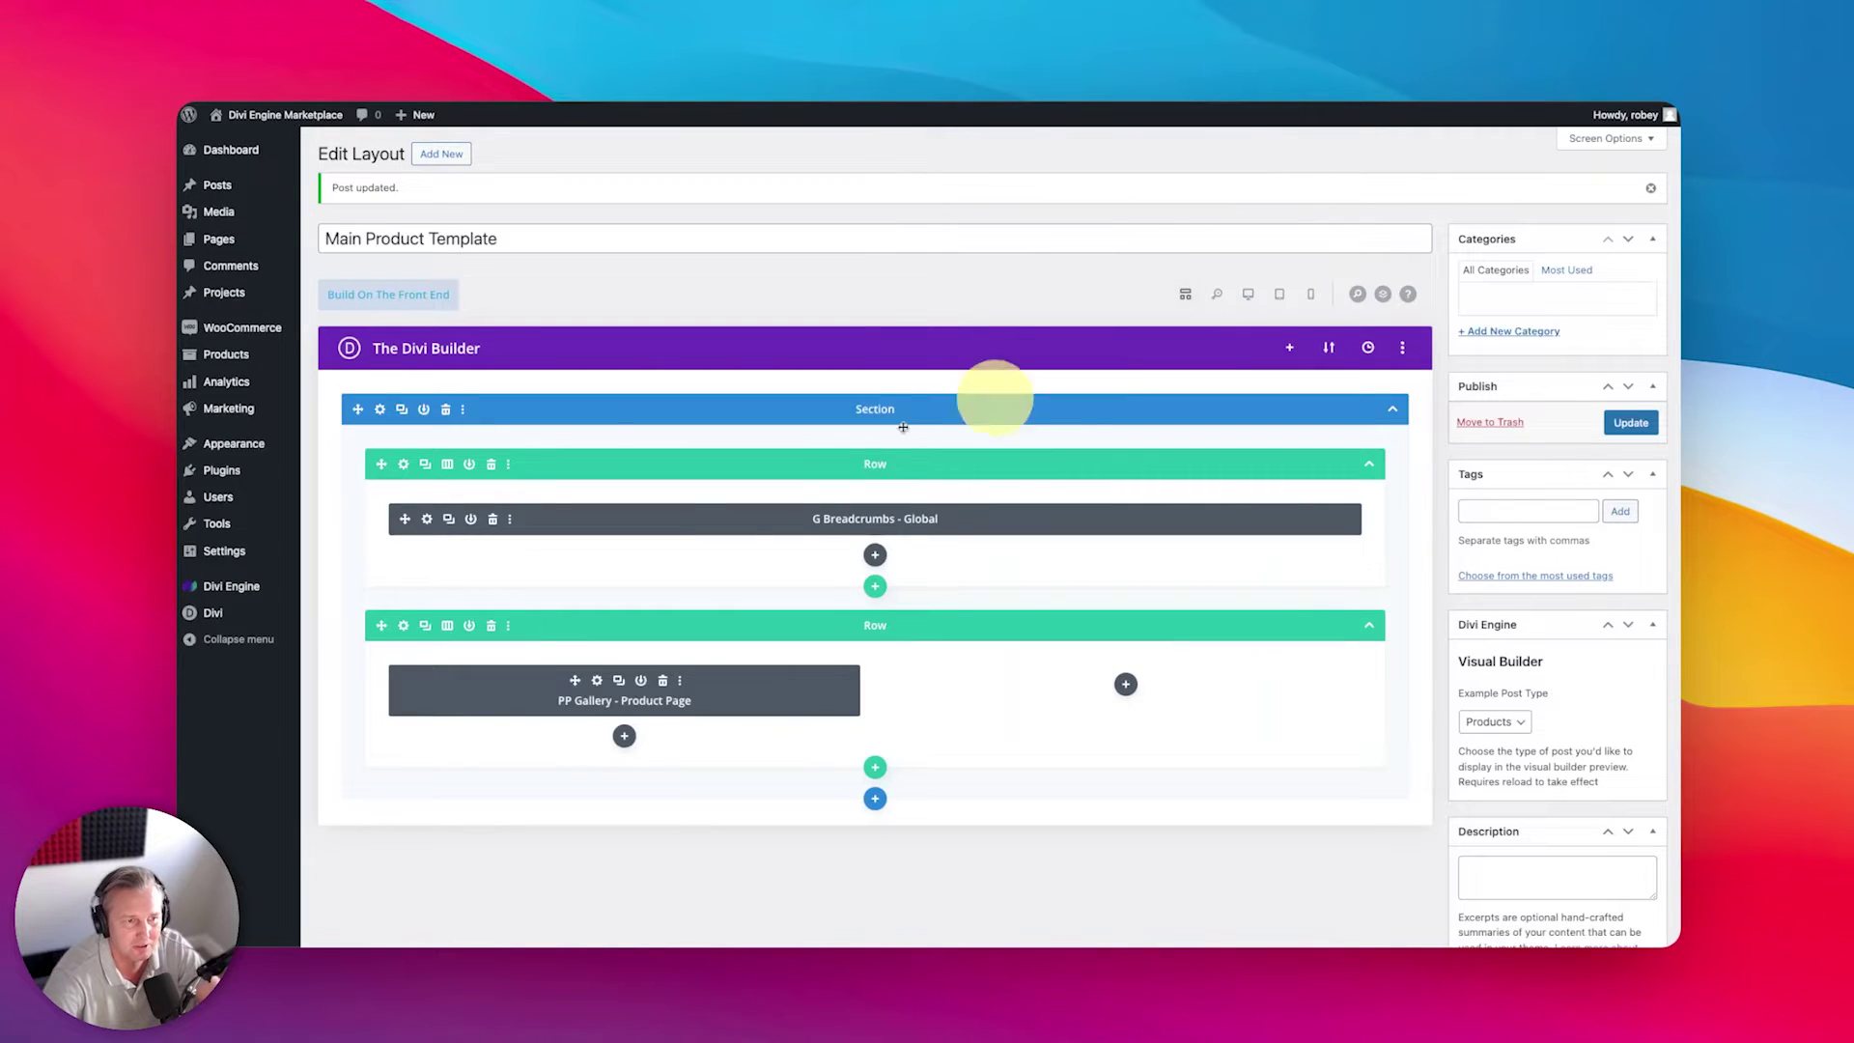
Step: In the PP Gallery module's element options, set Disable Image Zoom to No
{"action": "left_click", "coordinate": [597, 681]}
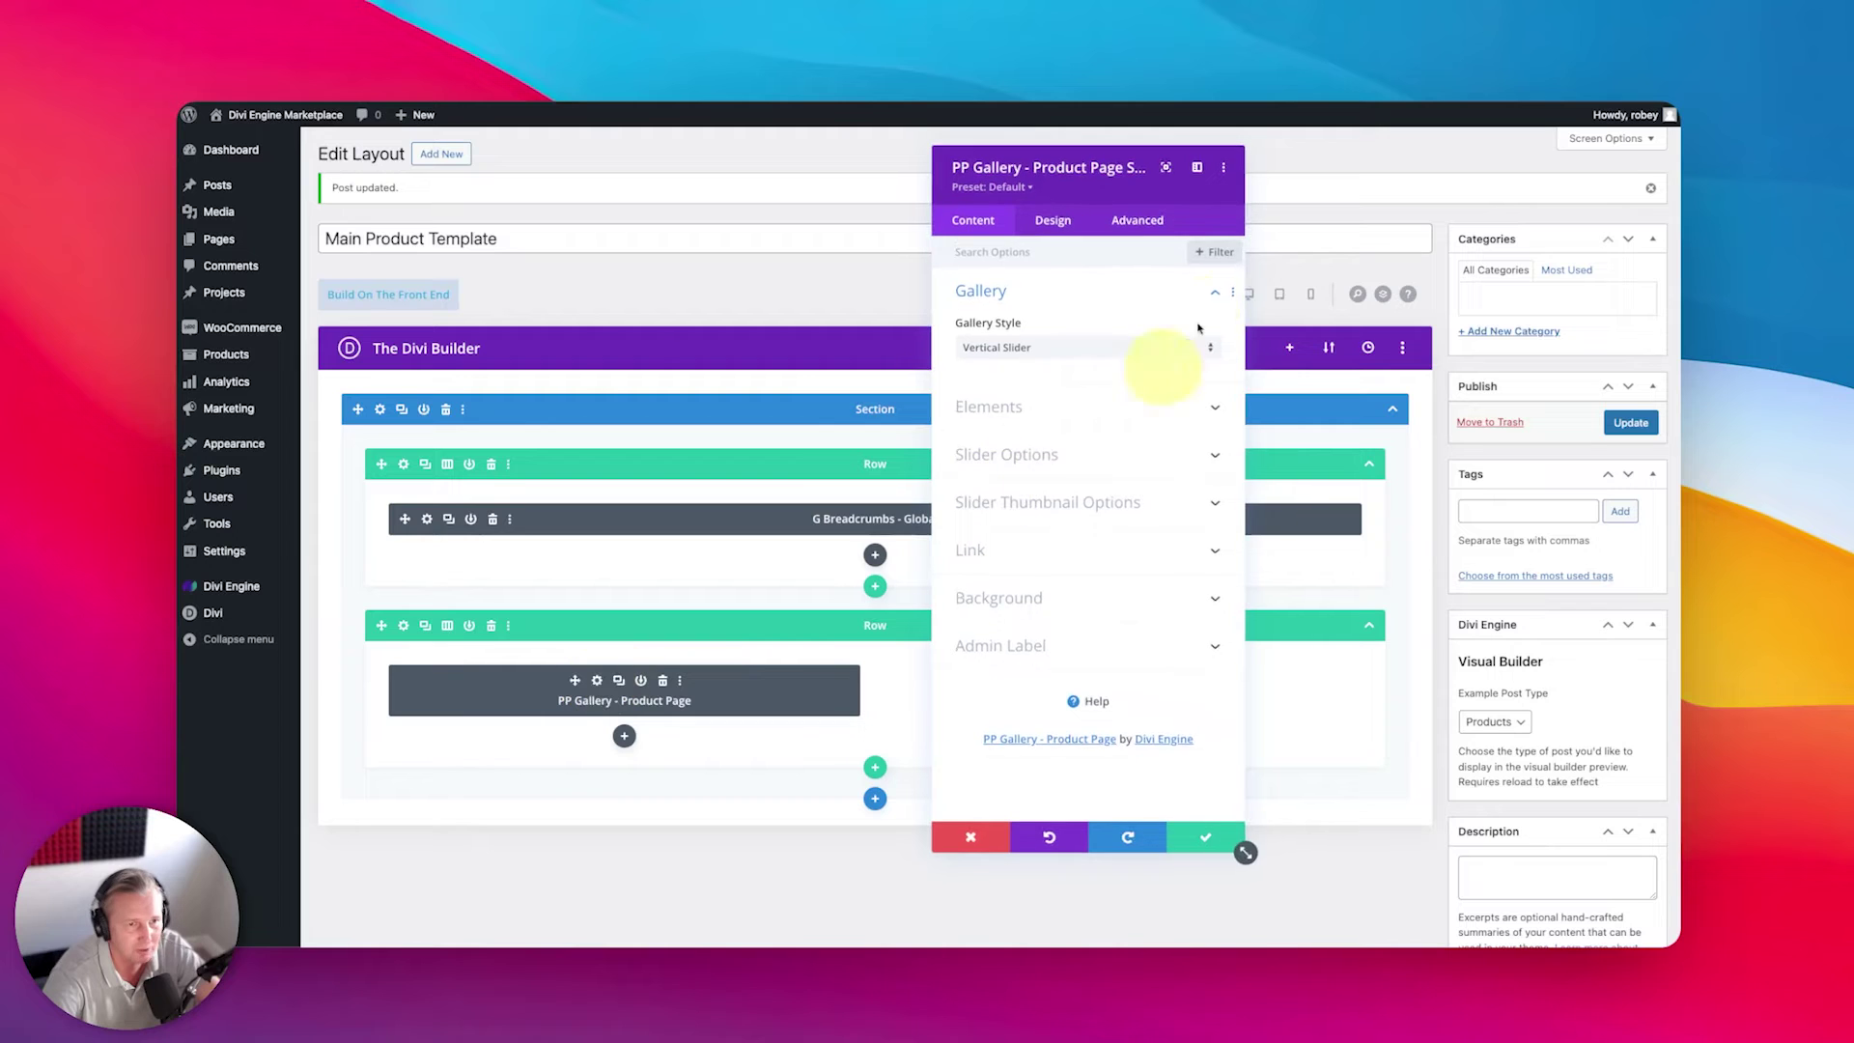
{"action": "left_click", "coordinate": [1000, 404]}
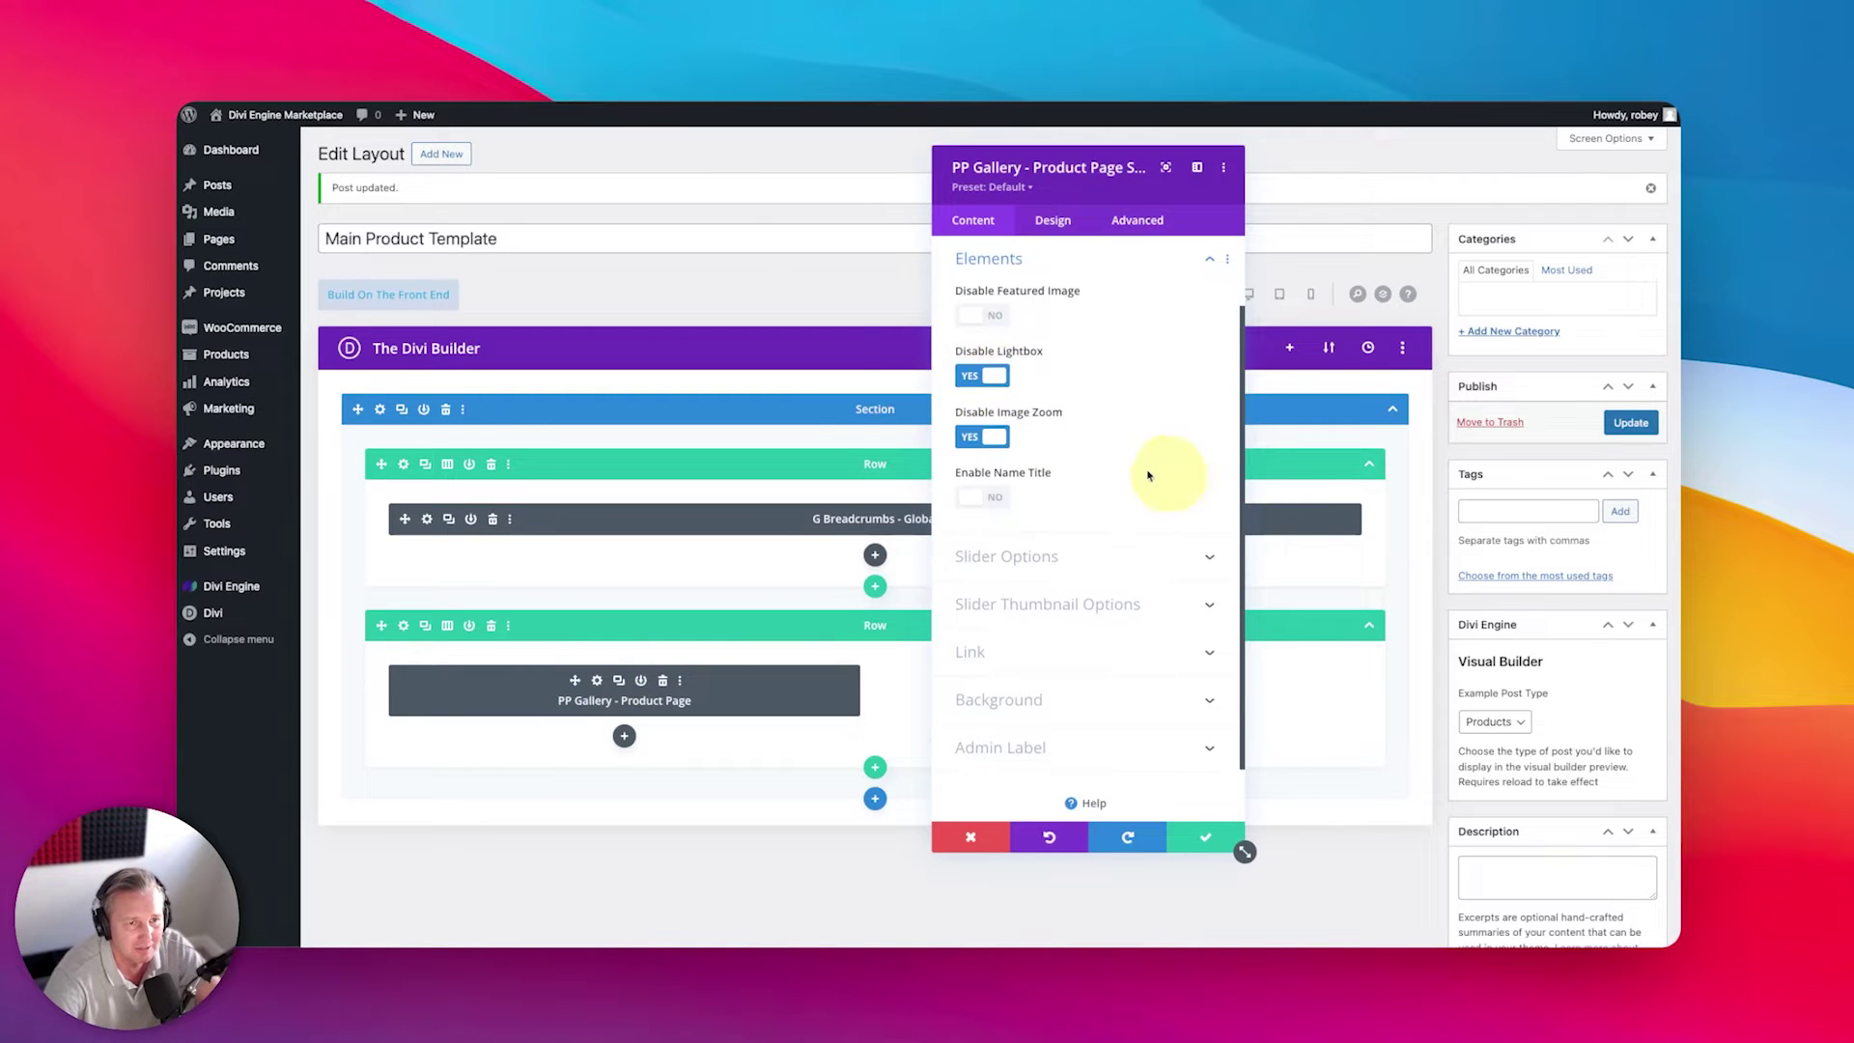
{"action": "left_click", "coordinate": [994, 440]}
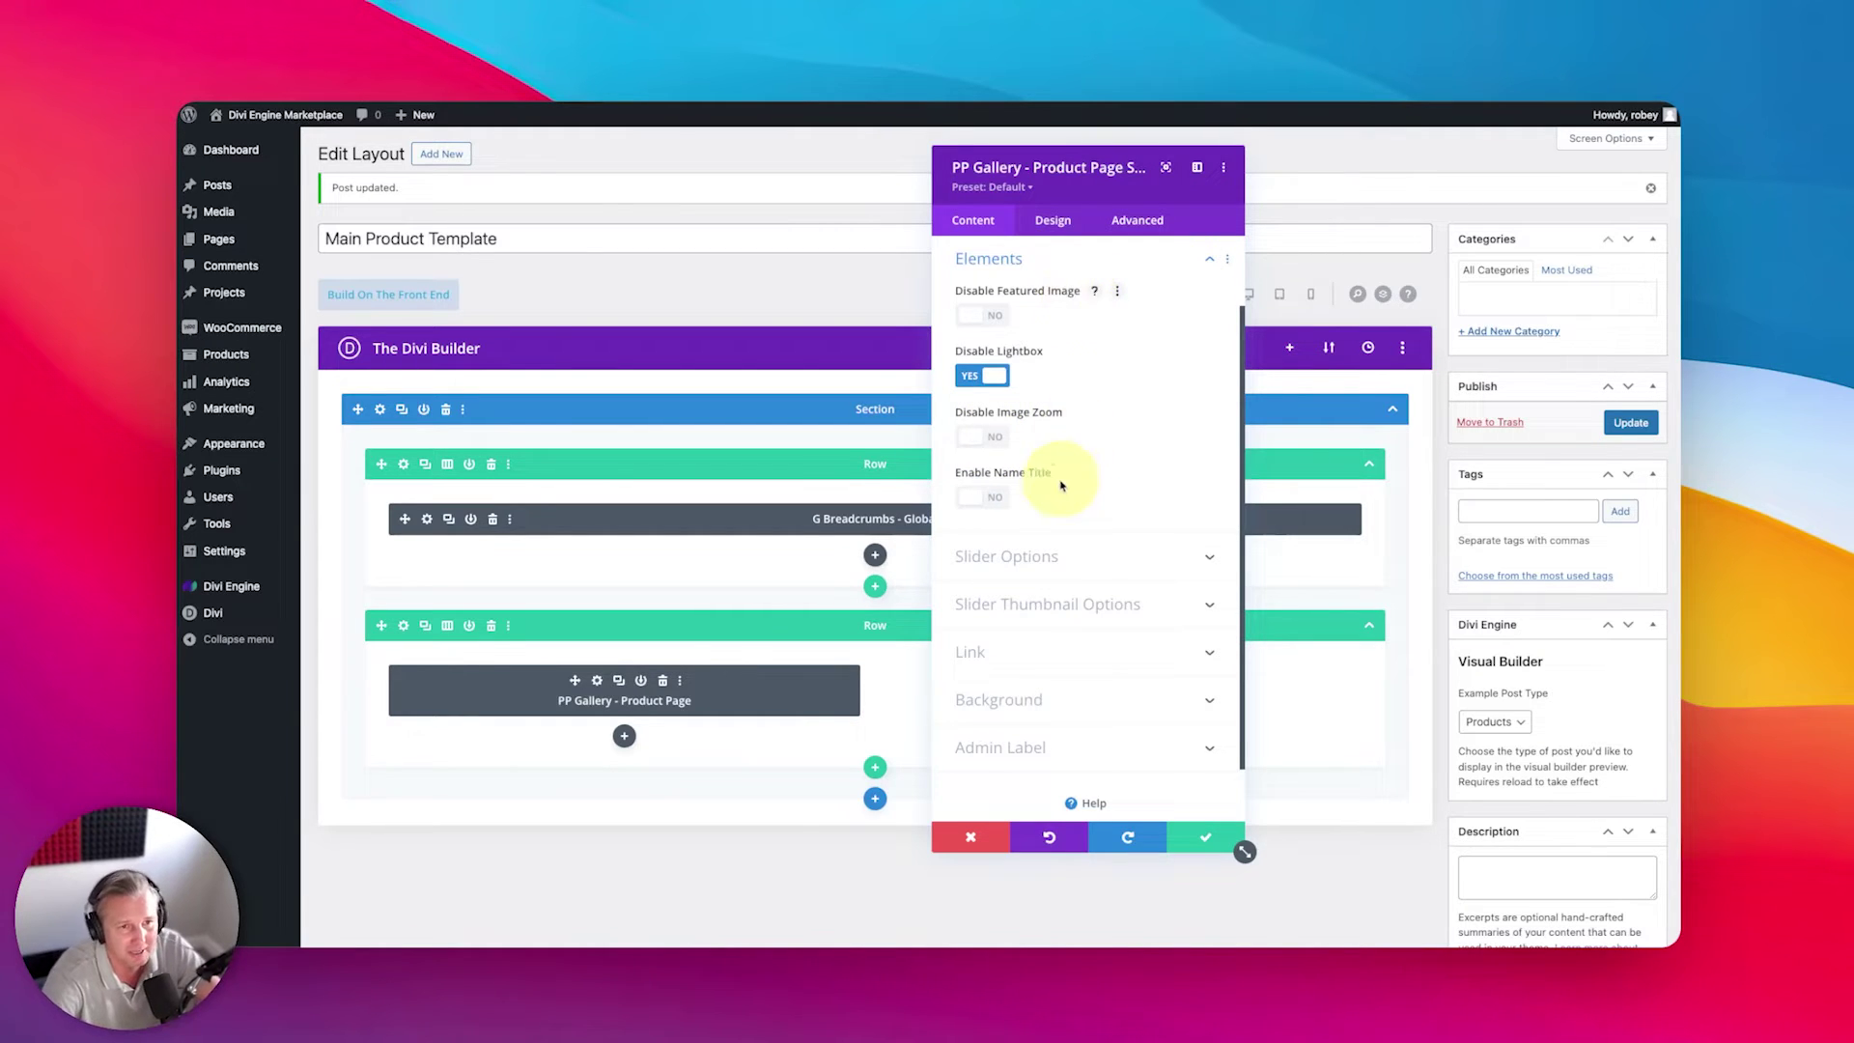
{"action": "scroll", "coordinate": [1043, 464], "scroll_direction": "down", "scroll_amount": 2}
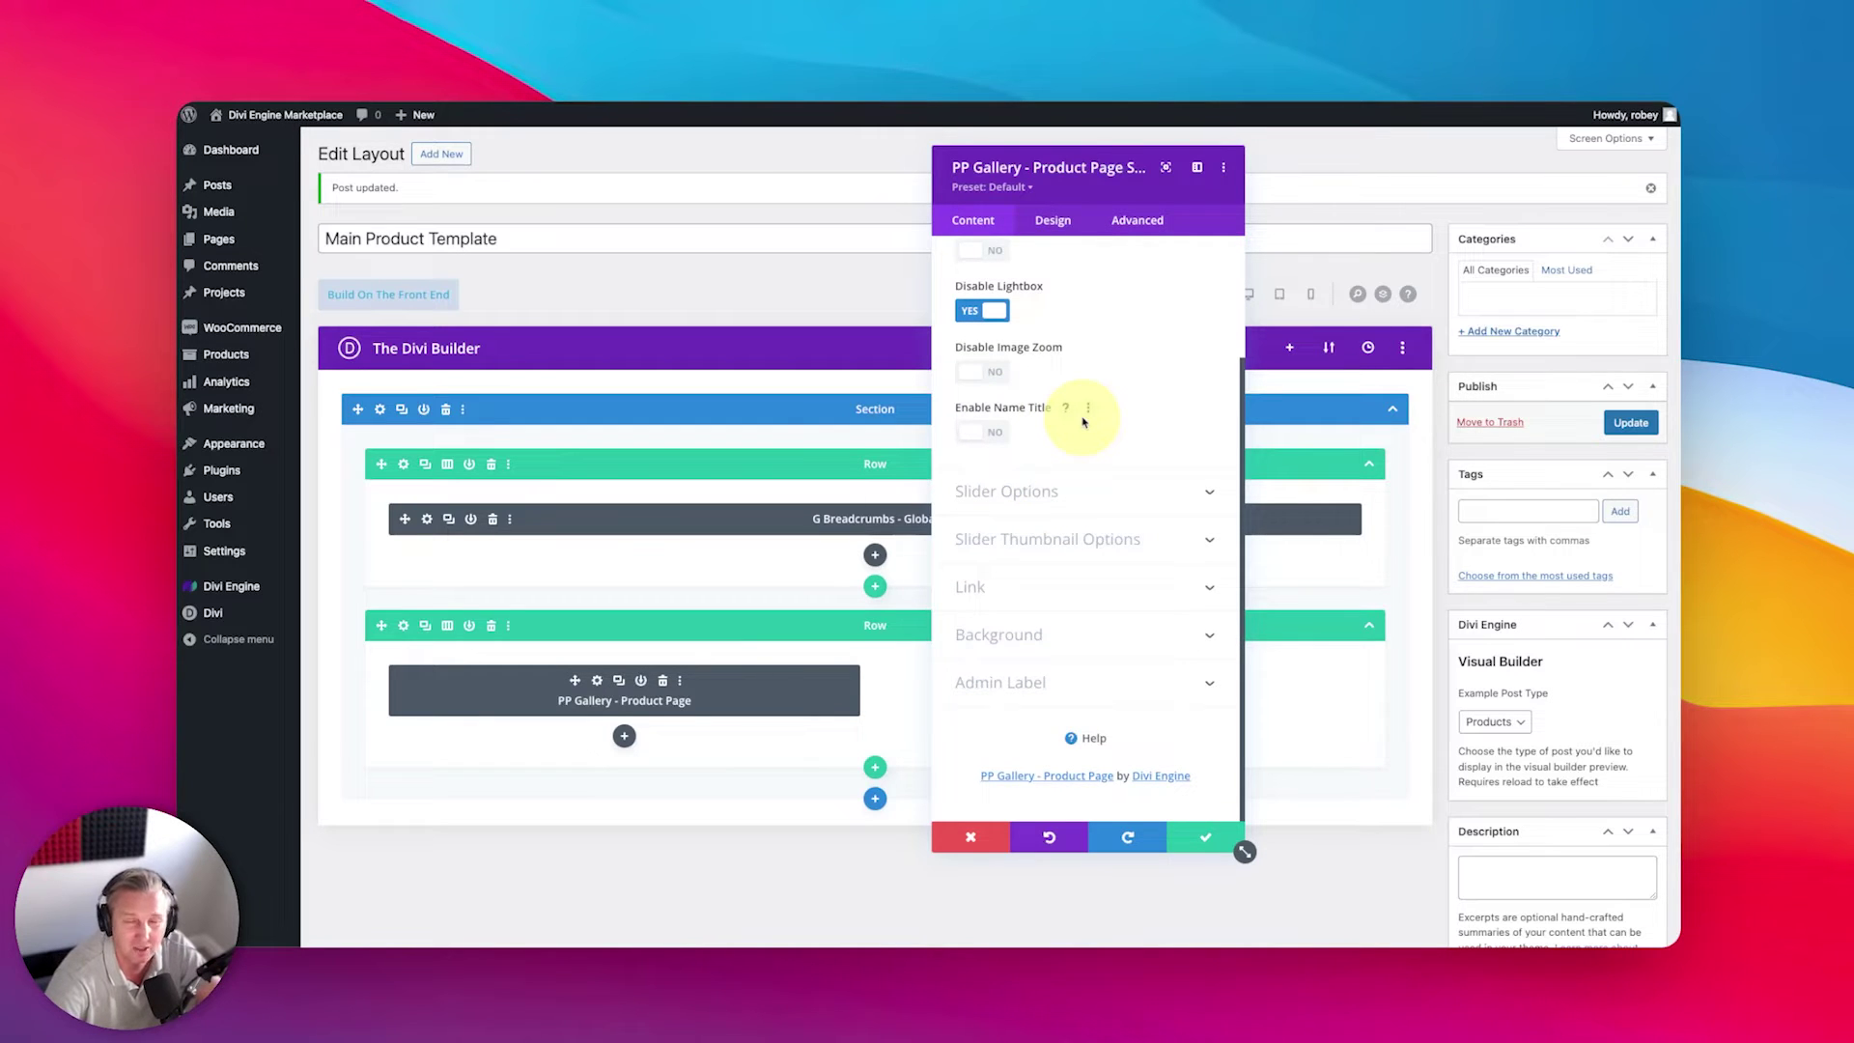
Step: In the gallery's slider options, keep the main image size at Default and set Show Dots to Disable
{"action": "left_click", "coordinate": [1024, 491]}
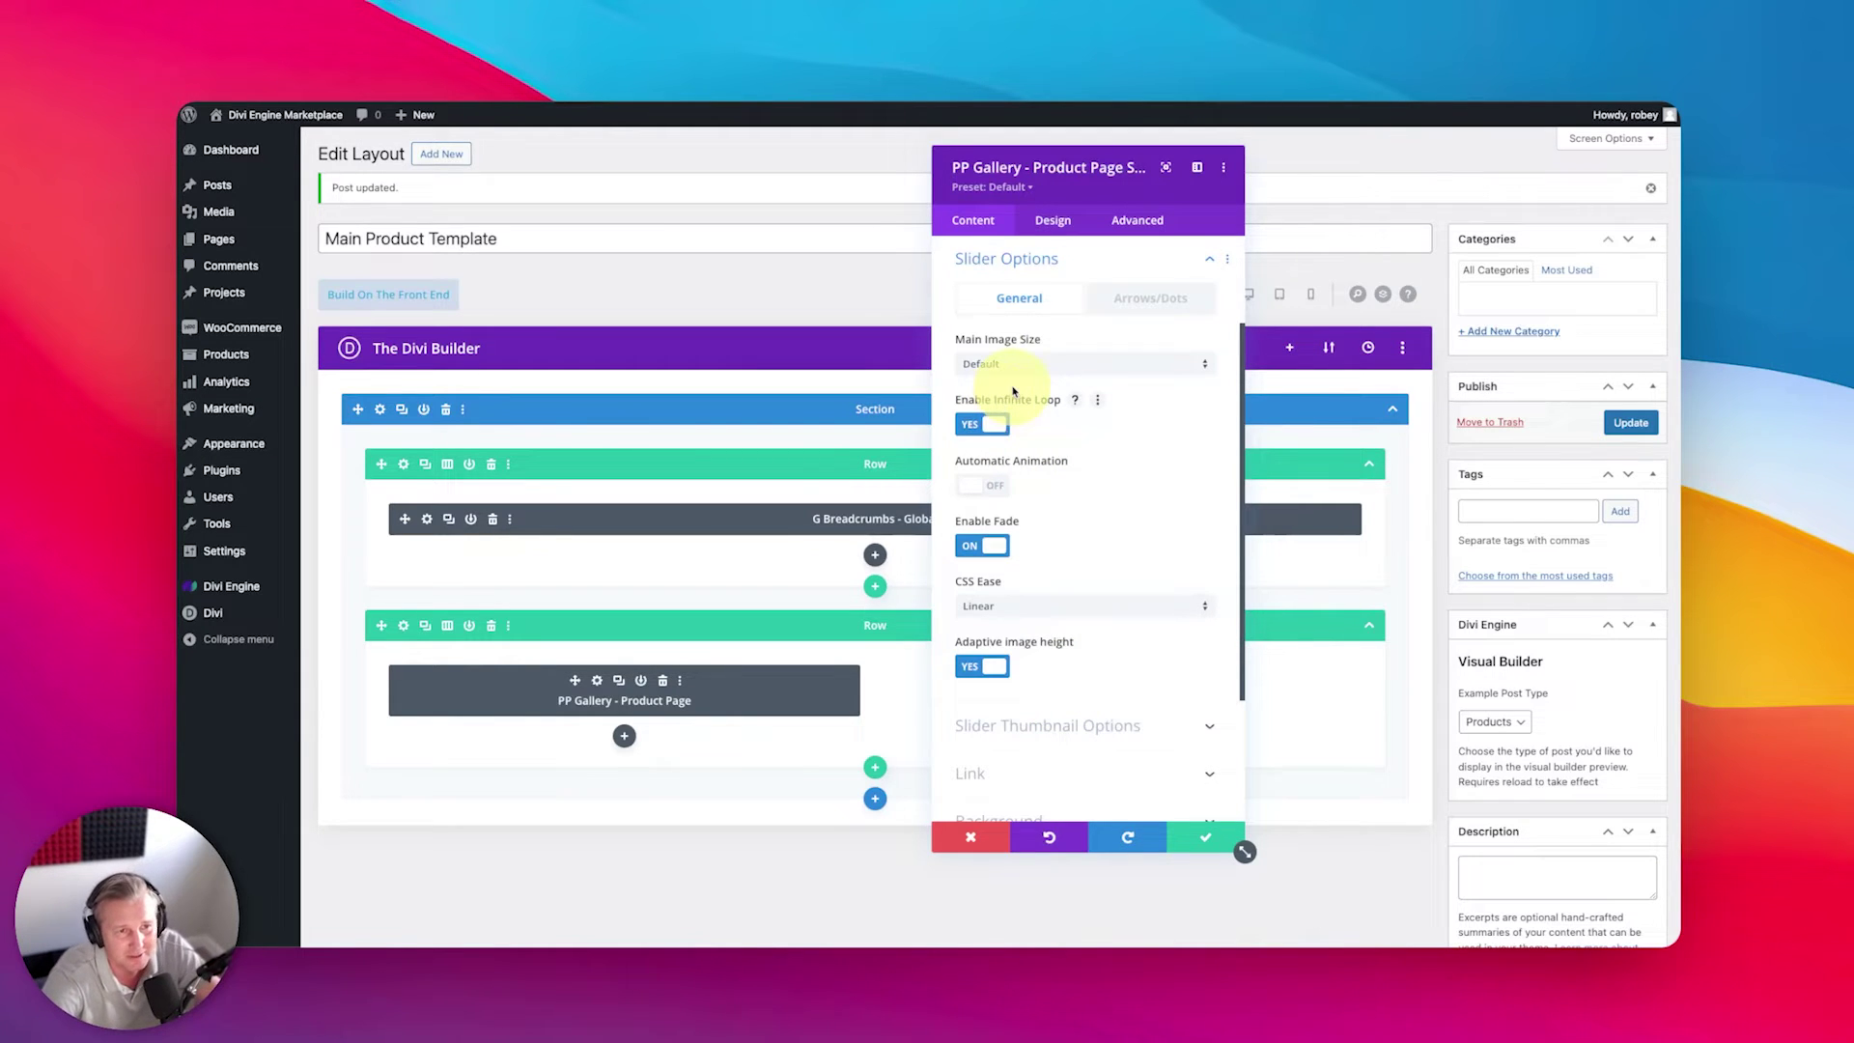
{"action": "left_click", "coordinate": [1035, 370]}
{"action": "left_click", "coordinate": [1242, 489]}
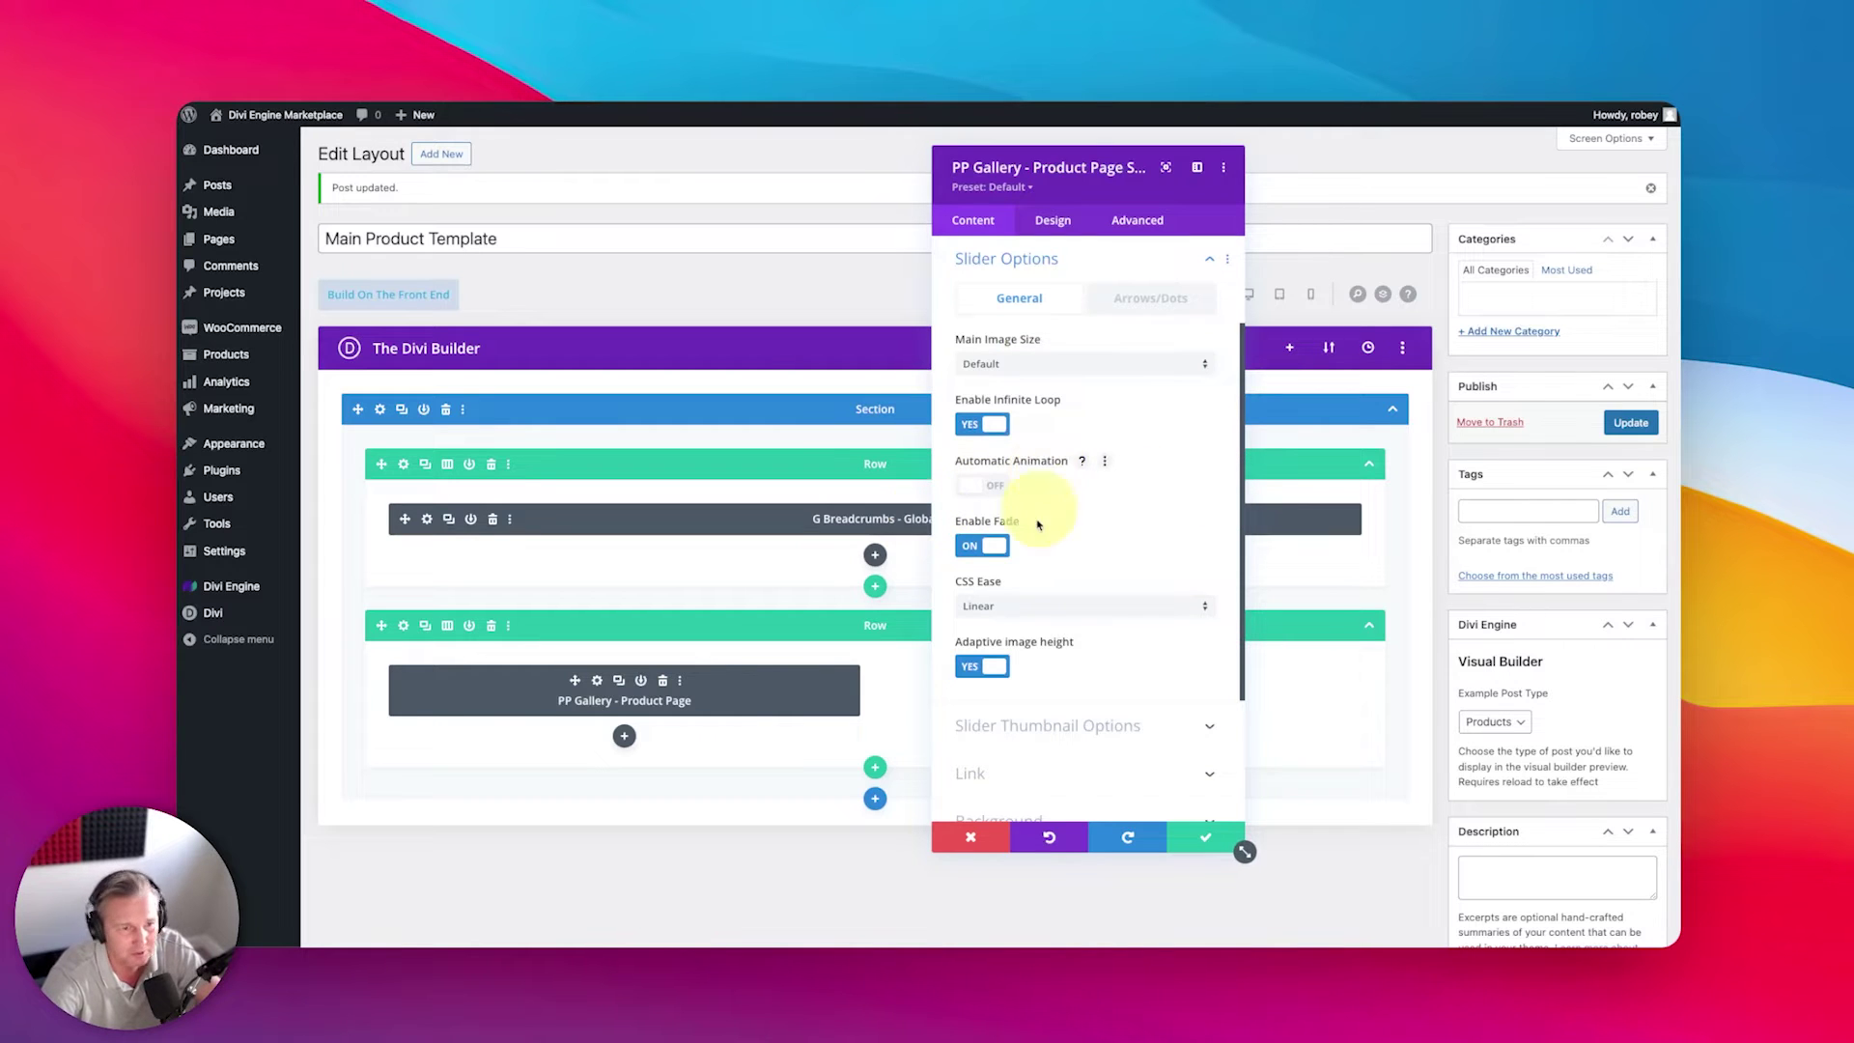
{"action": "left_click", "coordinate": [1139, 300]}
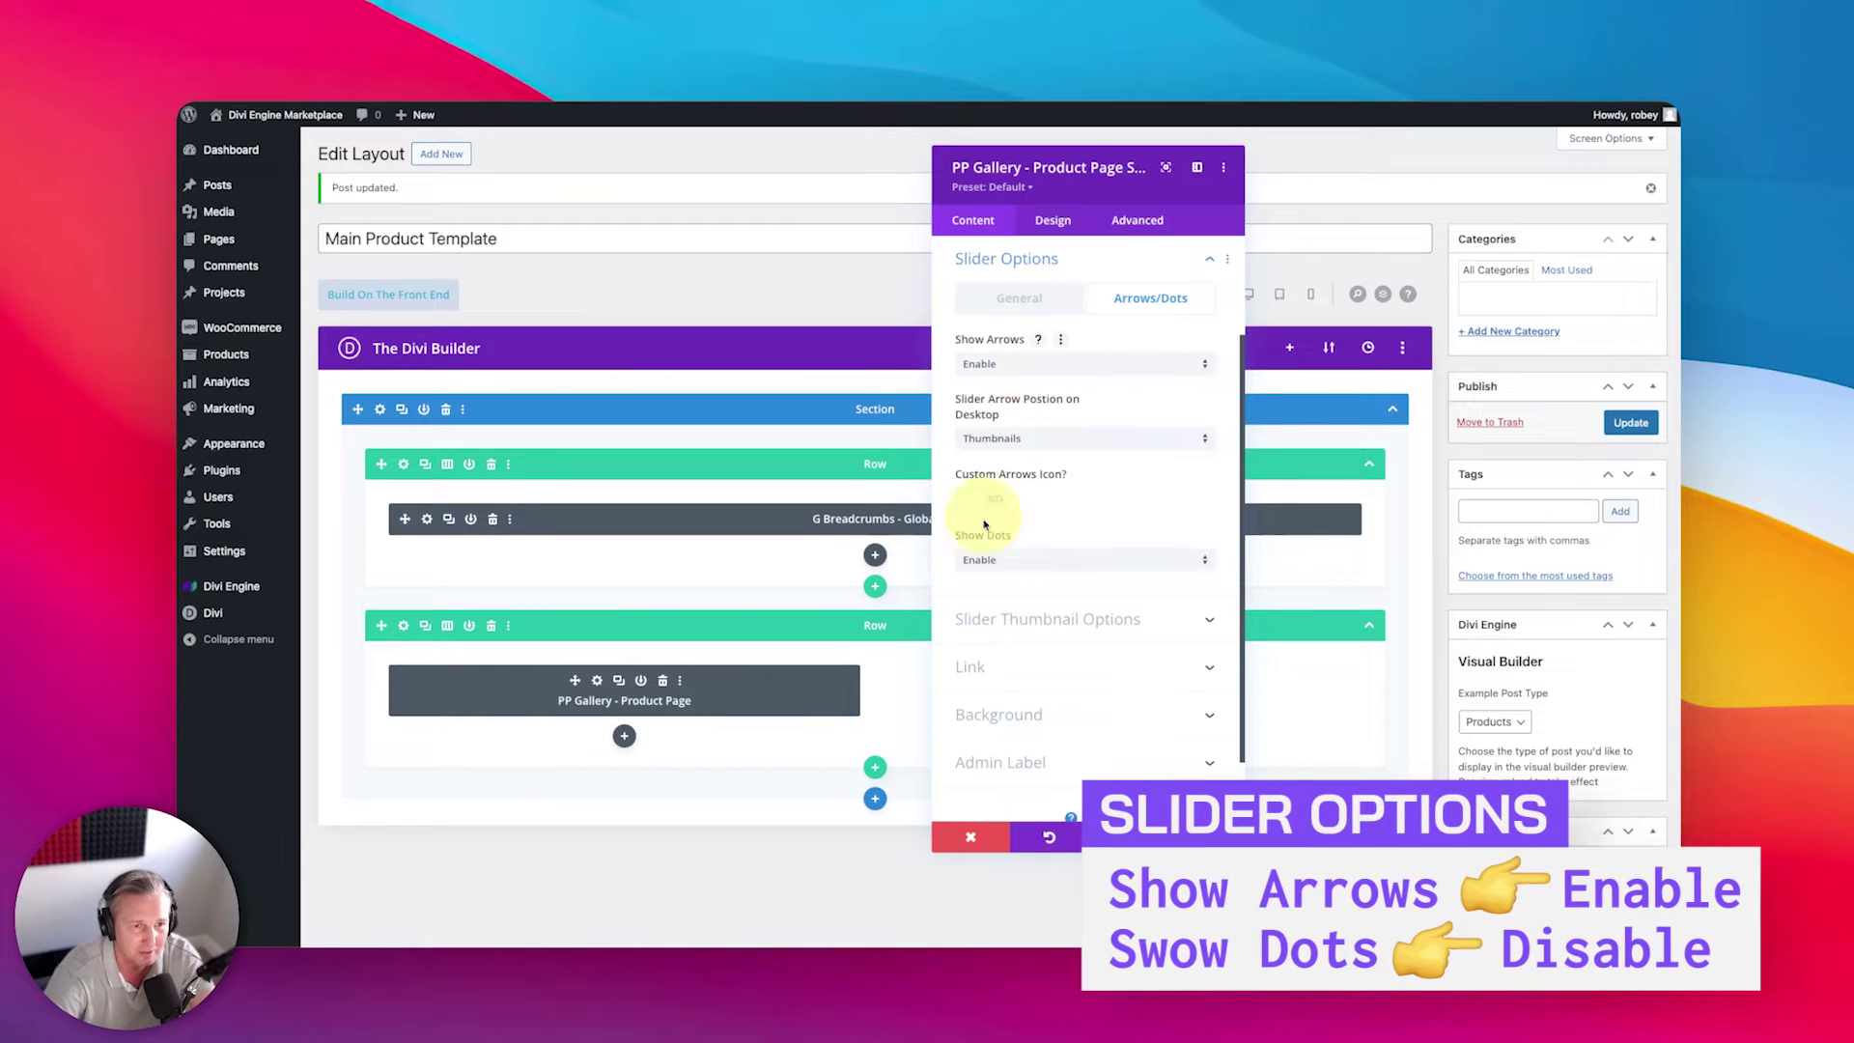
{"action": "left_click", "coordinate": [973, 565]}
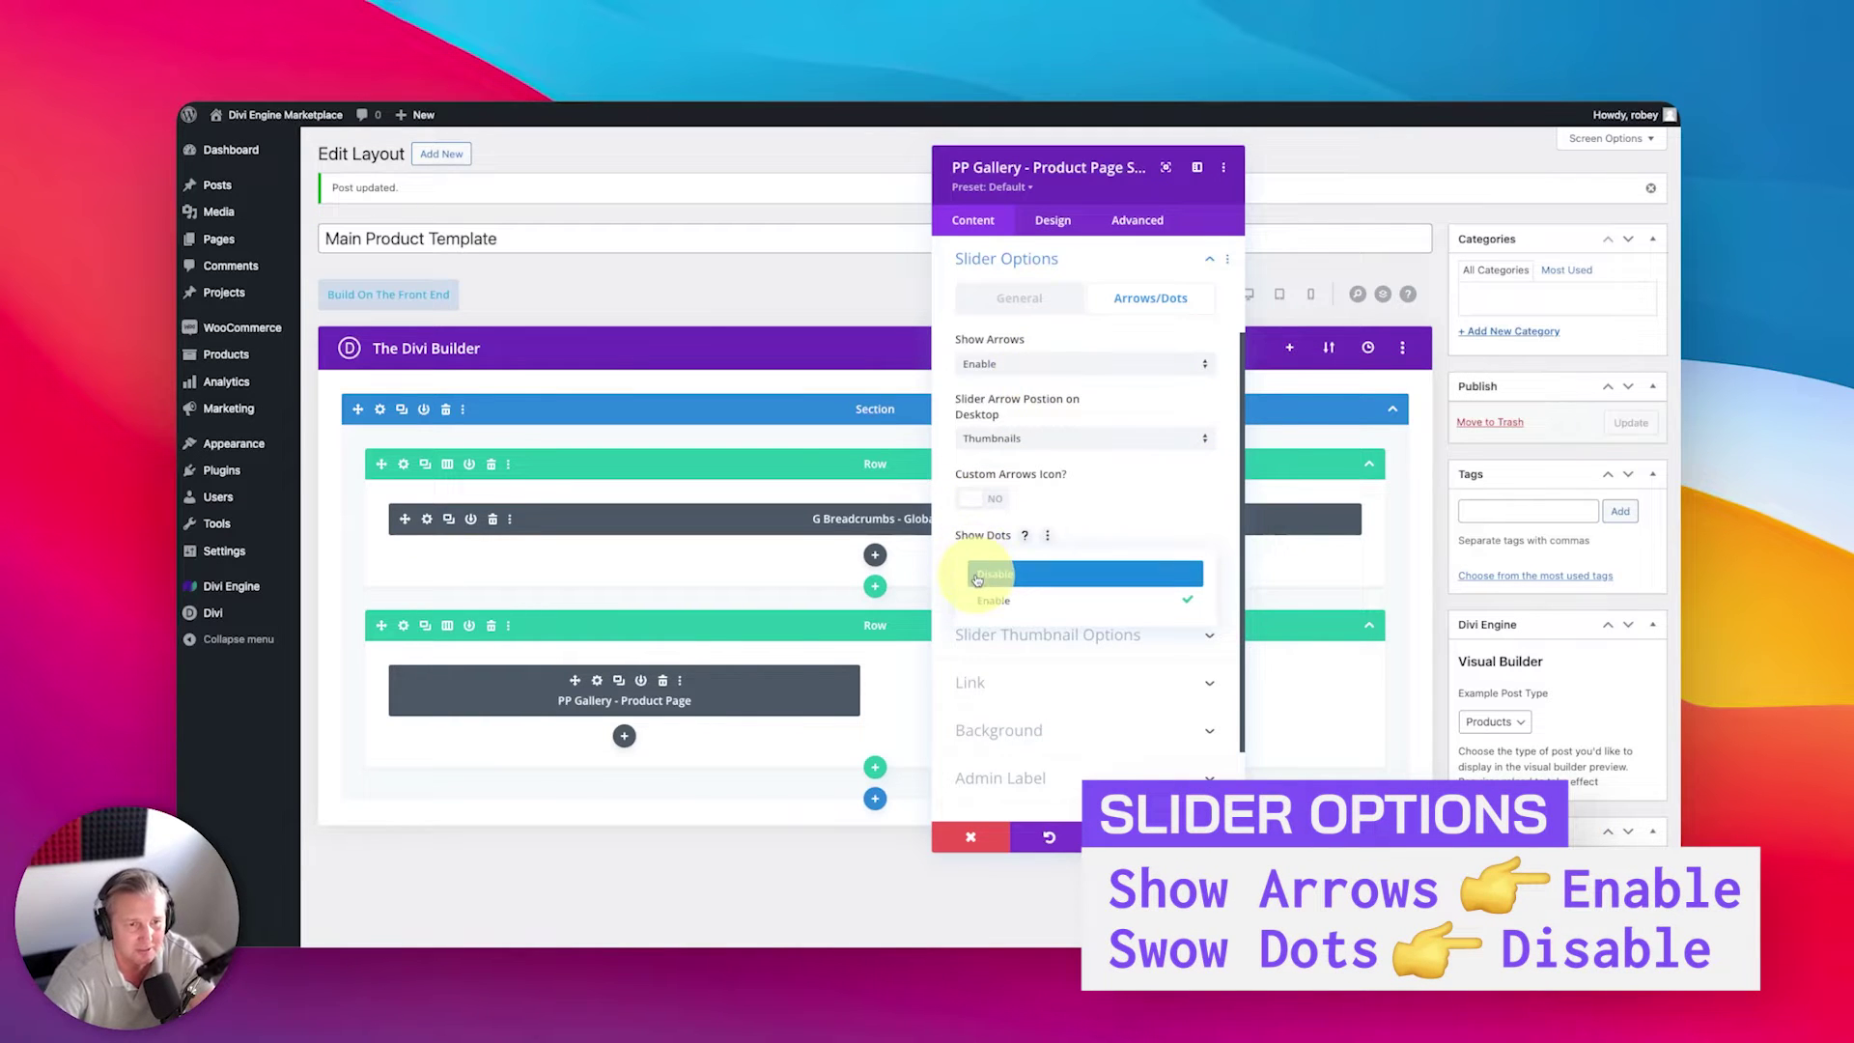
{"action": "left_click", "coordinate": [977, 575]}
{"action": "scroll", "coordinate": [1078, 530], "scroll_direction": "down", "scroll_amount": 1}
Step: Review the gallery's slider thumbnail options and the design options for its arrows
{"action": "left_click", "coordinate": [1078, 534]}
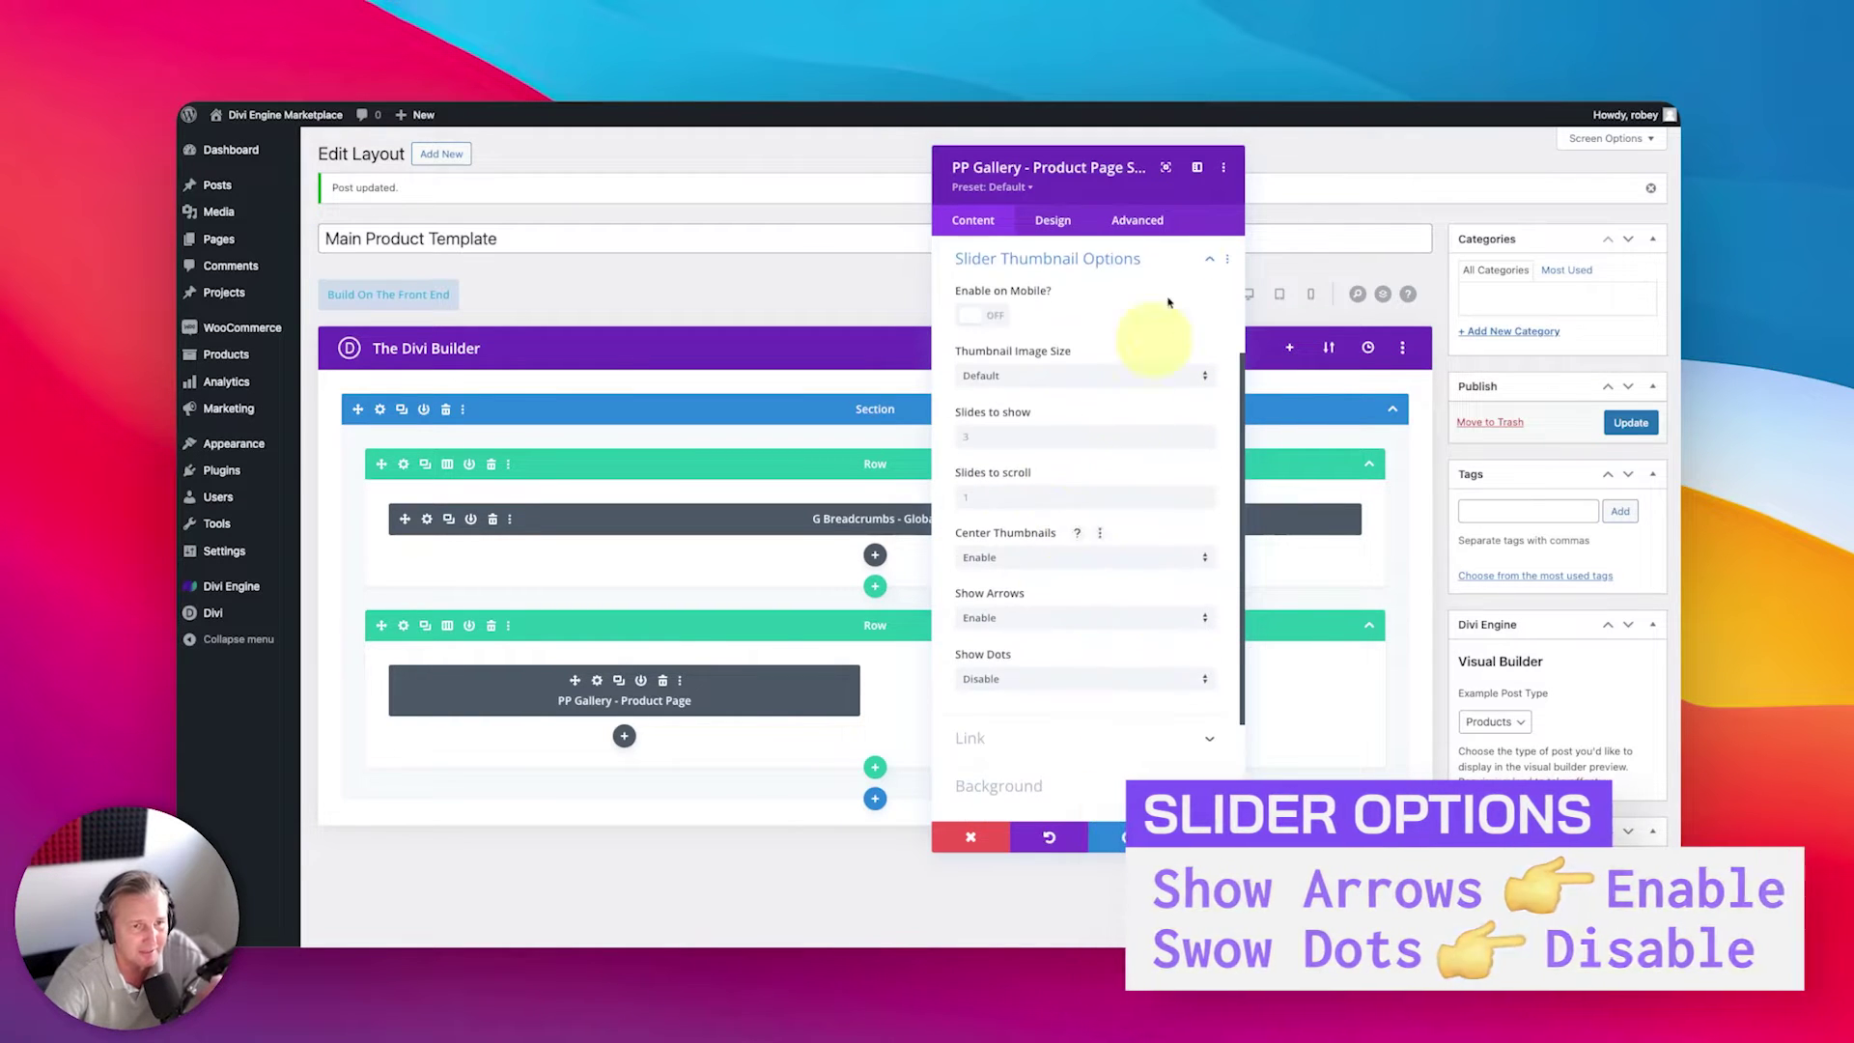
{"action": "left_click", "coordinate": [994, 320]}
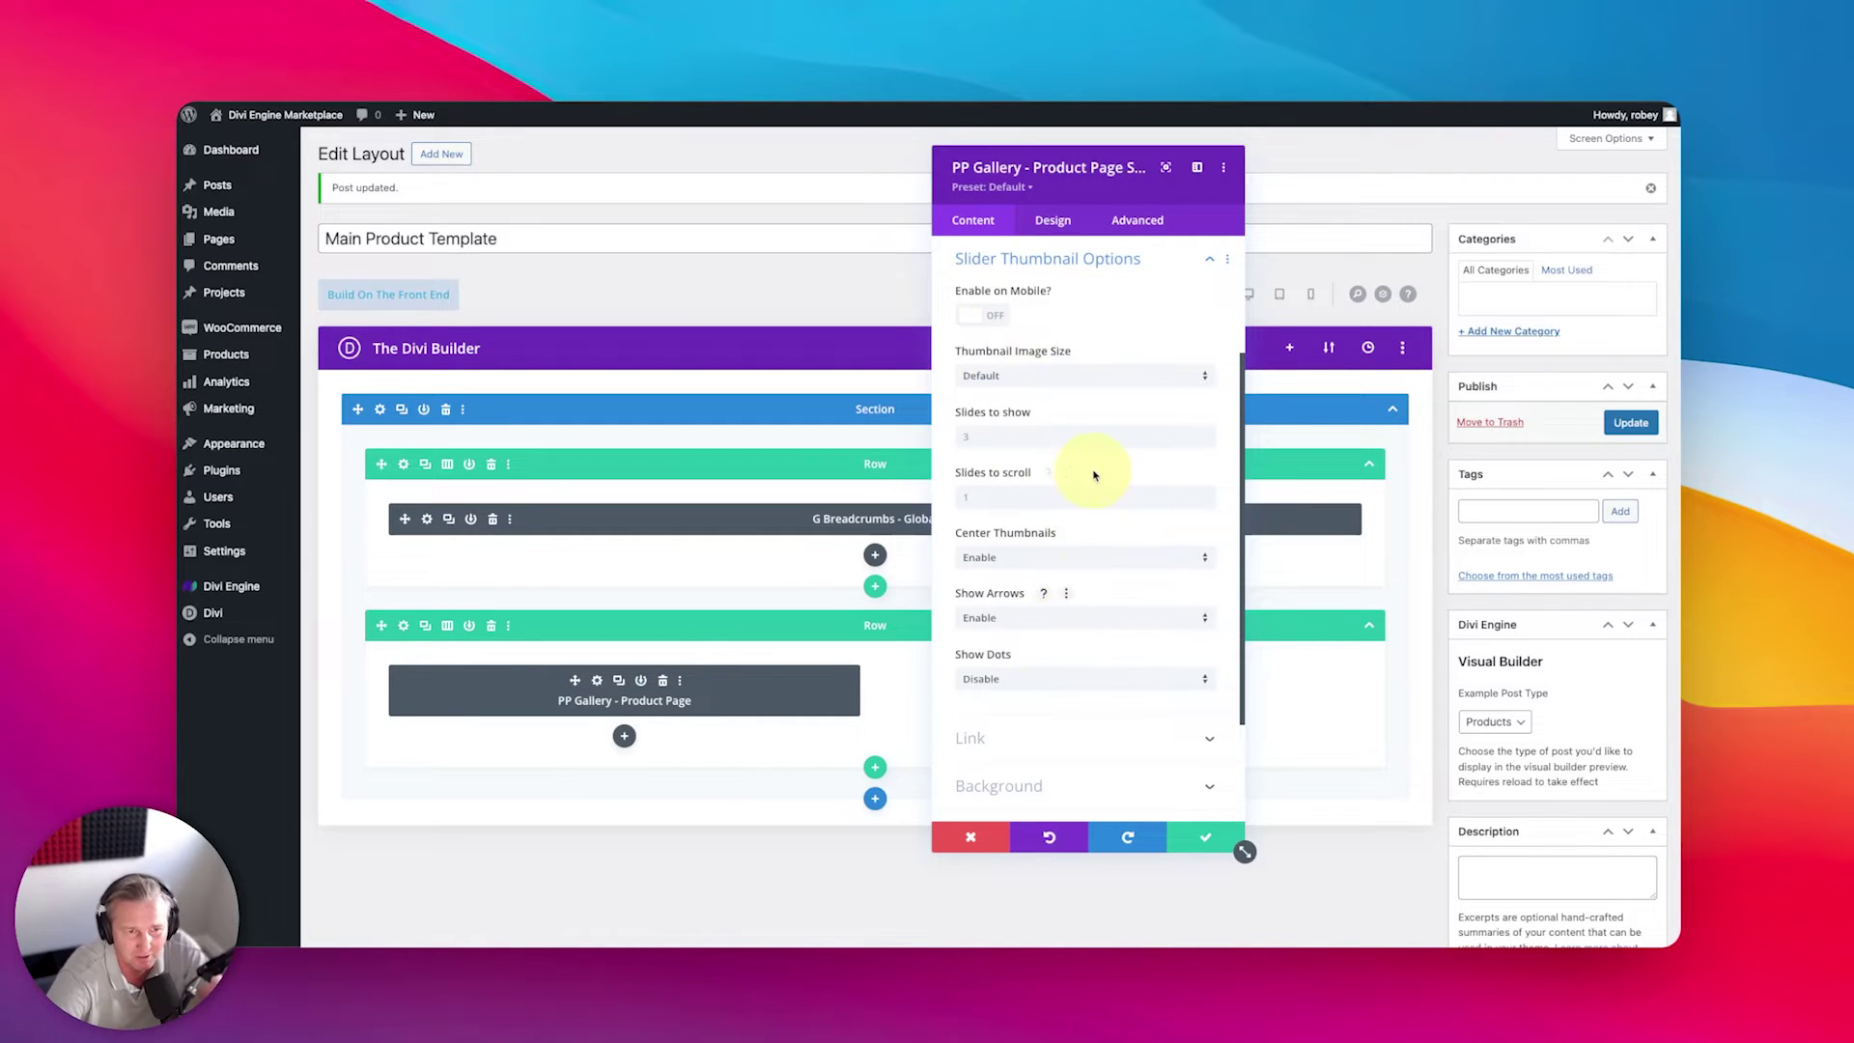
{"action": "scroll", "coordinate": [1067, 593], "scroll_direction": "down", "scroll_amount": 3}
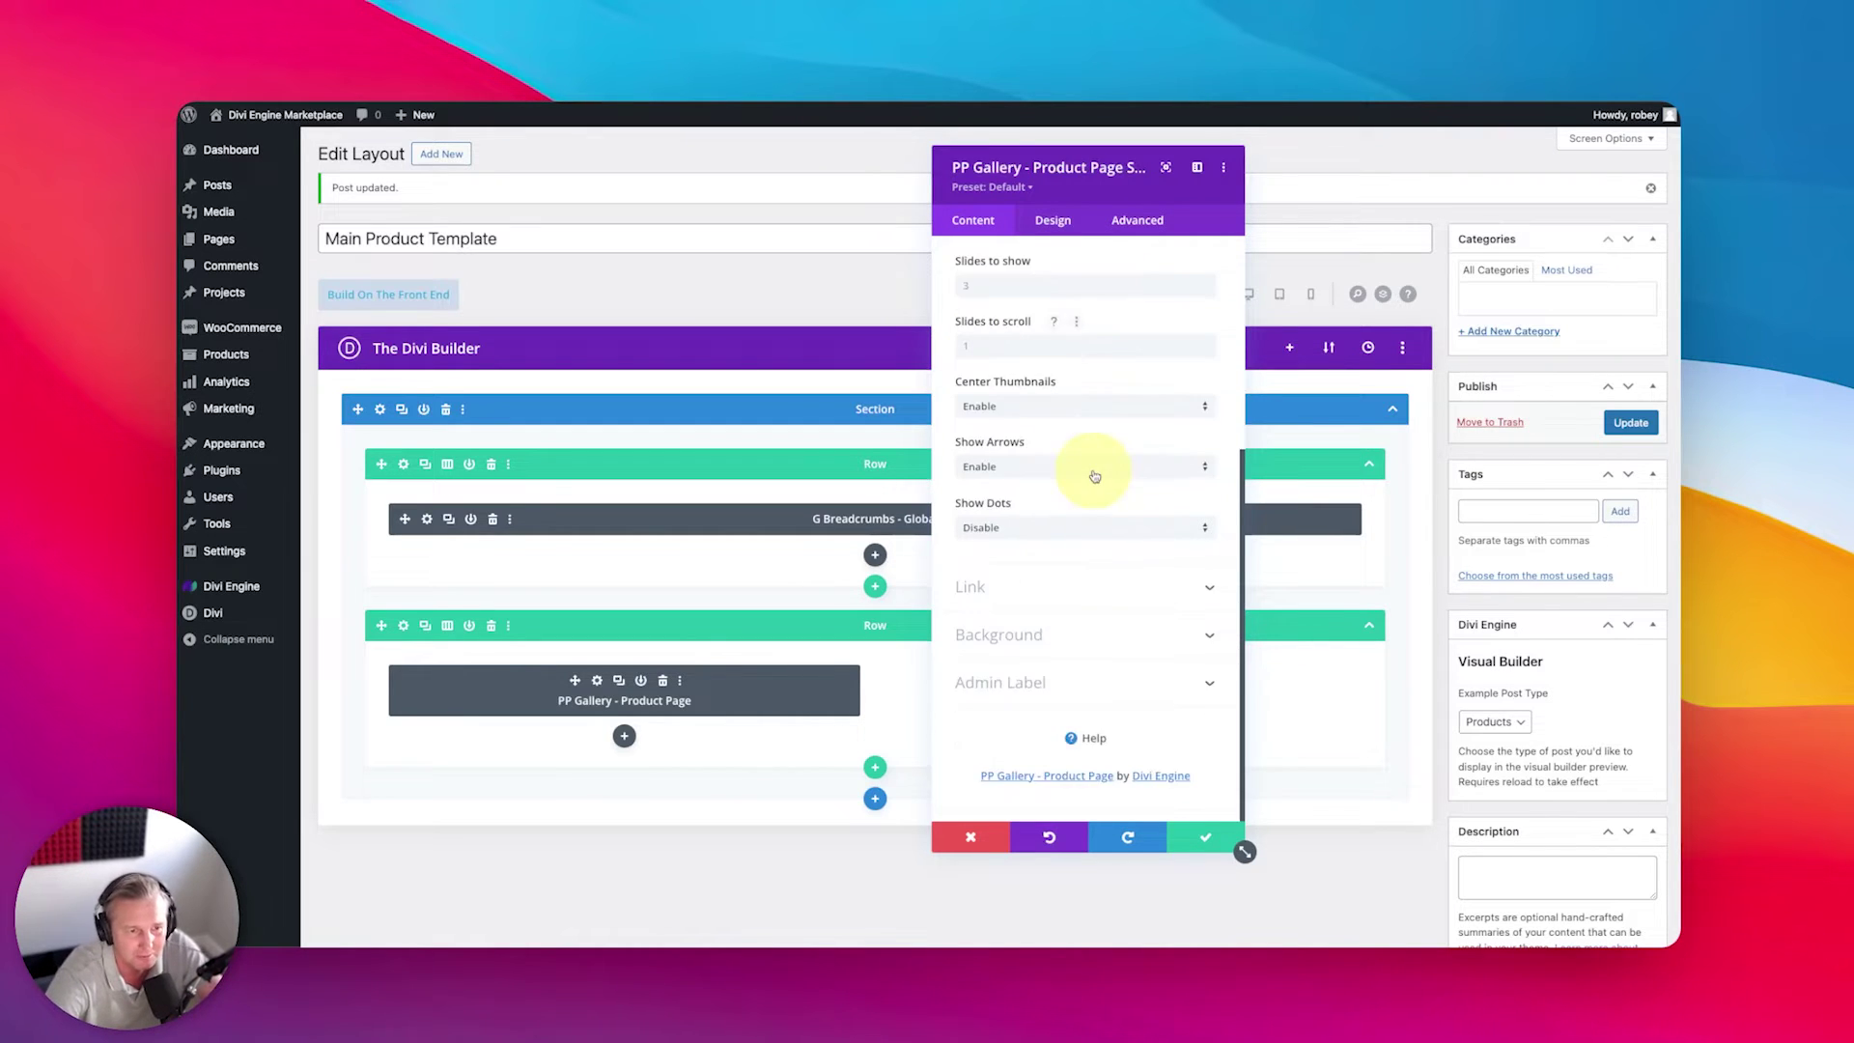
{"action": "left_click", "coordinate": [1050, 220]}
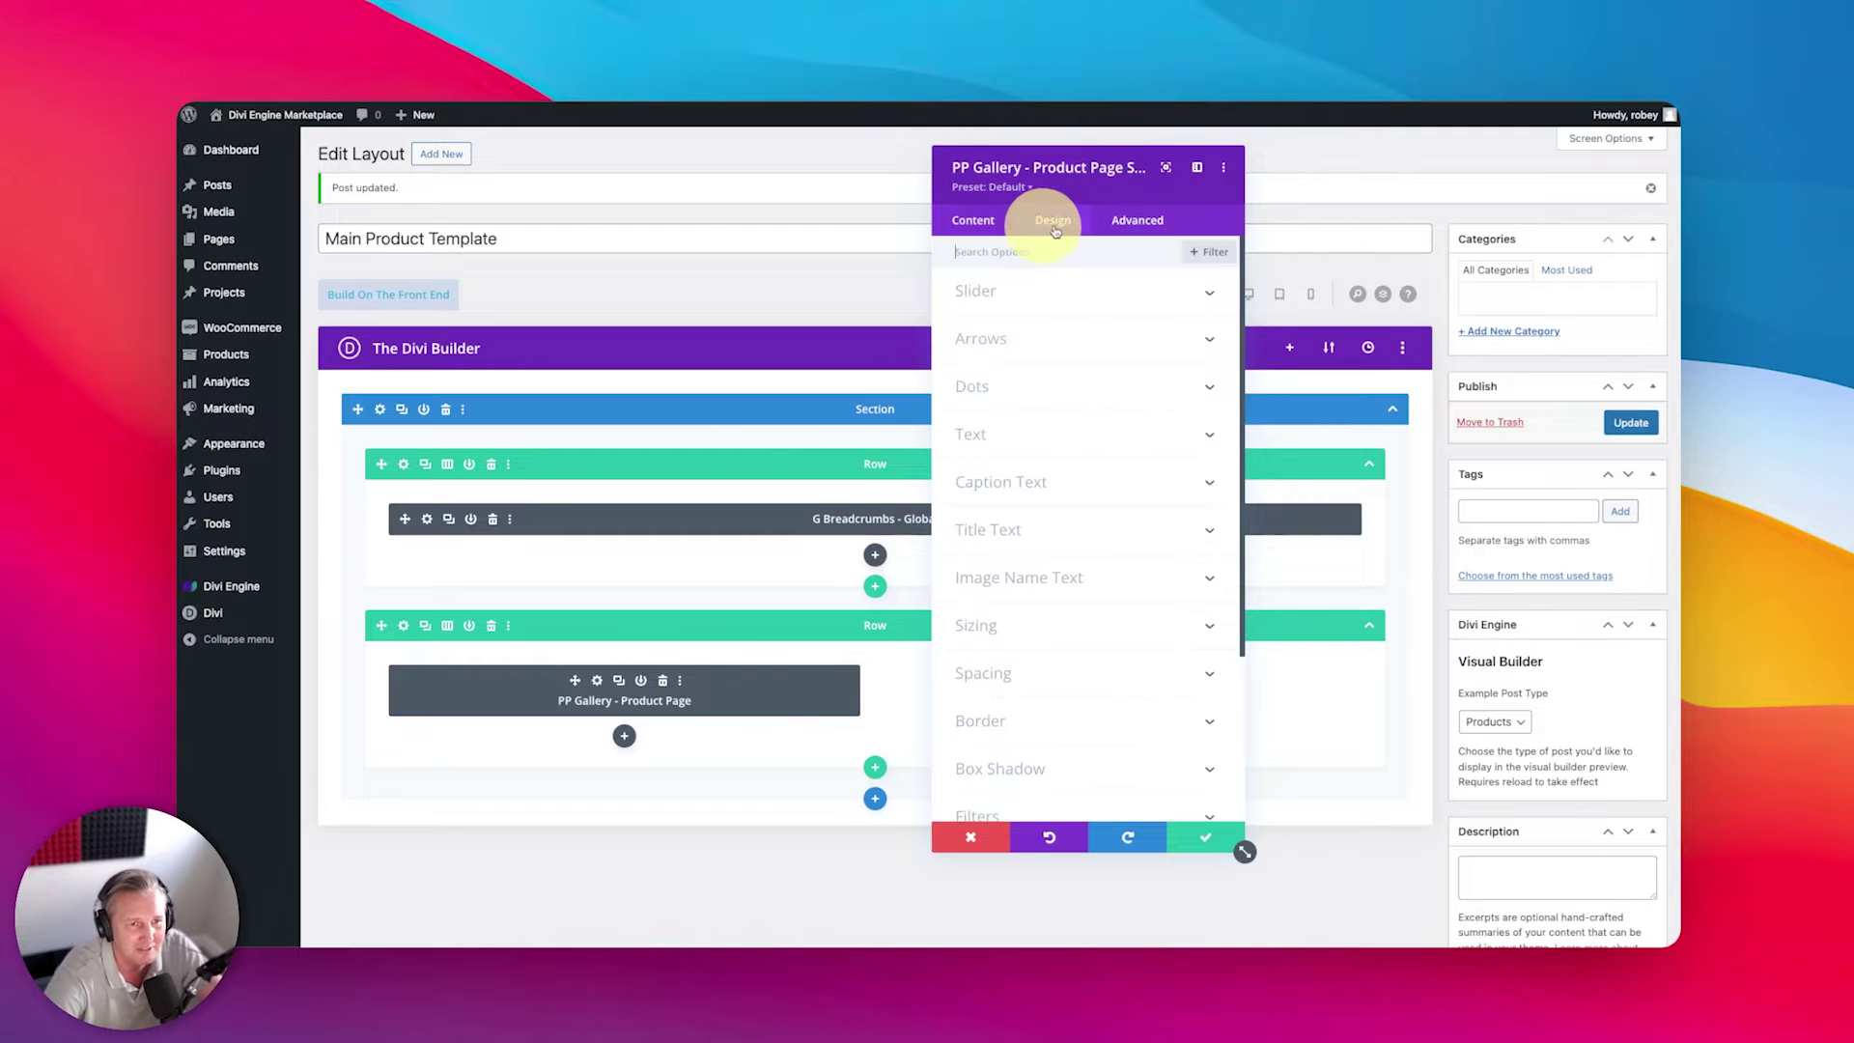
{"action": "left_click", "coordinate": [995, 349]}
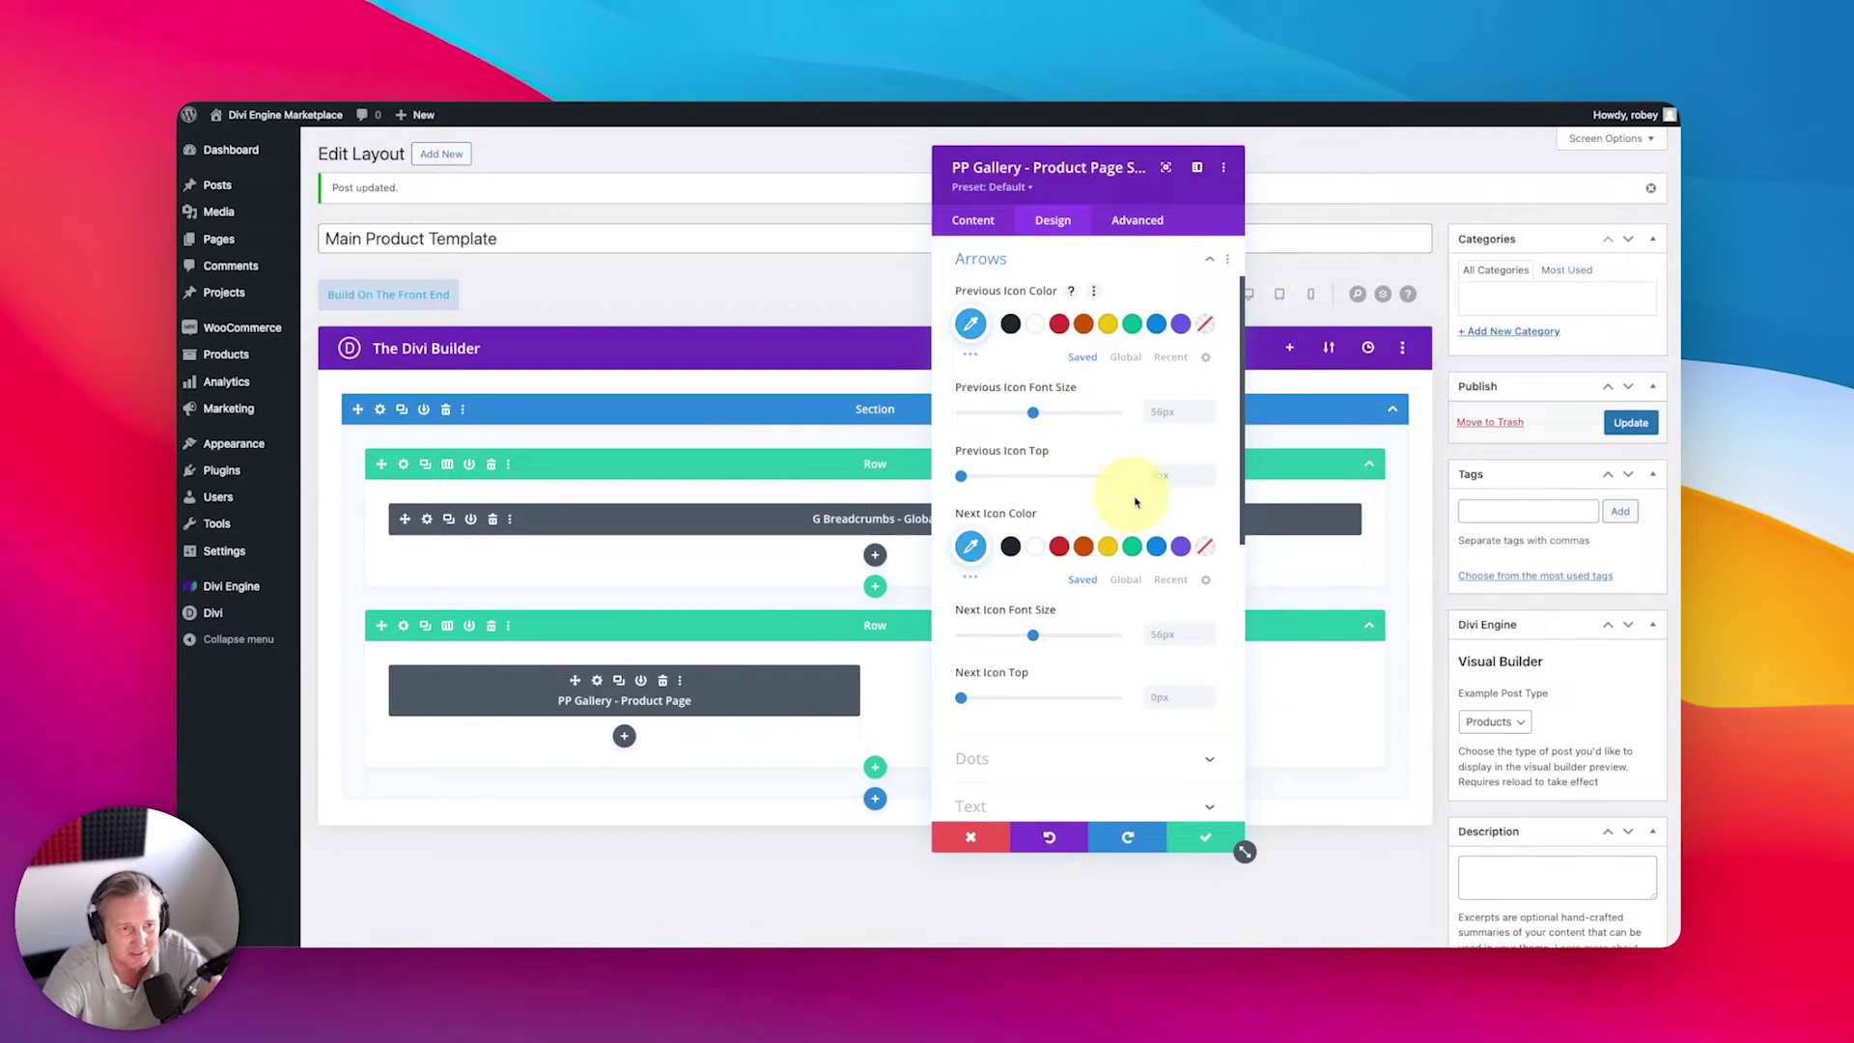
Step: Enable custom arrow icons in the gallery's slider options and save the module settings
{"action": "left_click", "coordinate": [973, 218]}
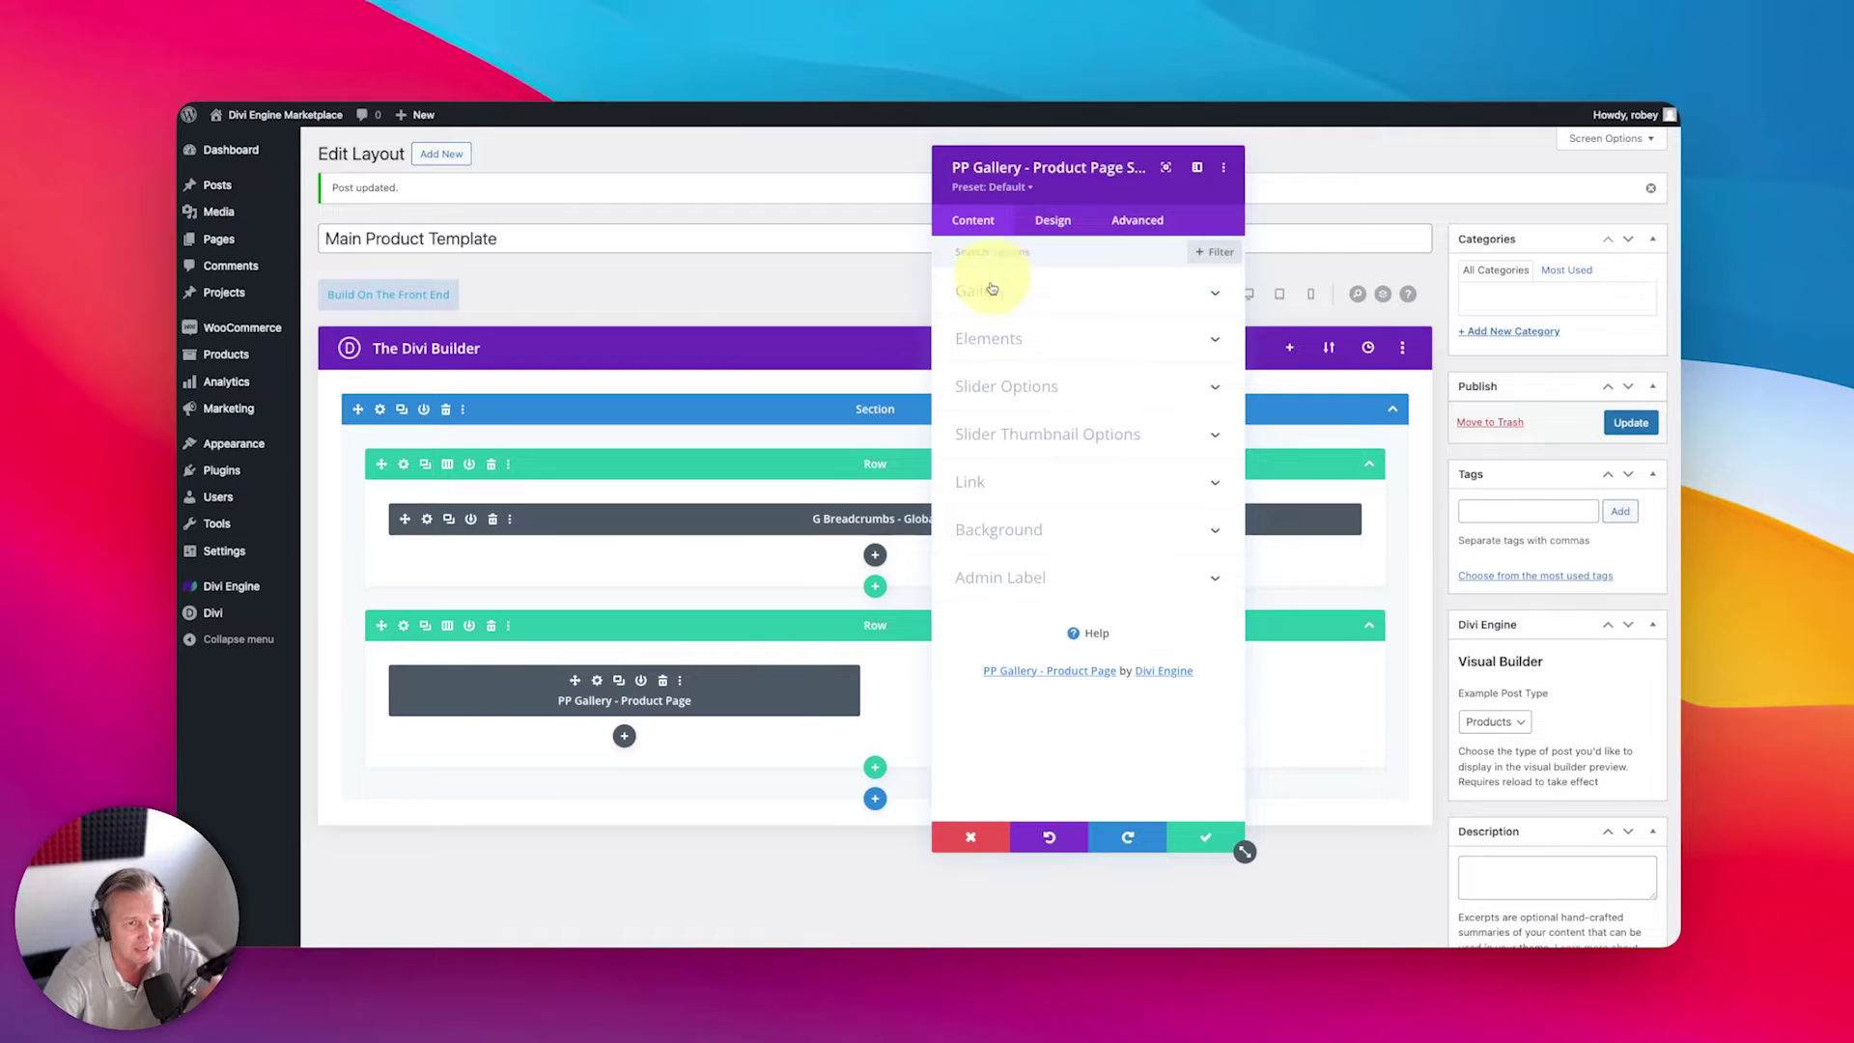
{"action": "left_click", "coordinate": [985, 343]}
{"action": "left_click", "coordinate": [1062, 552]}
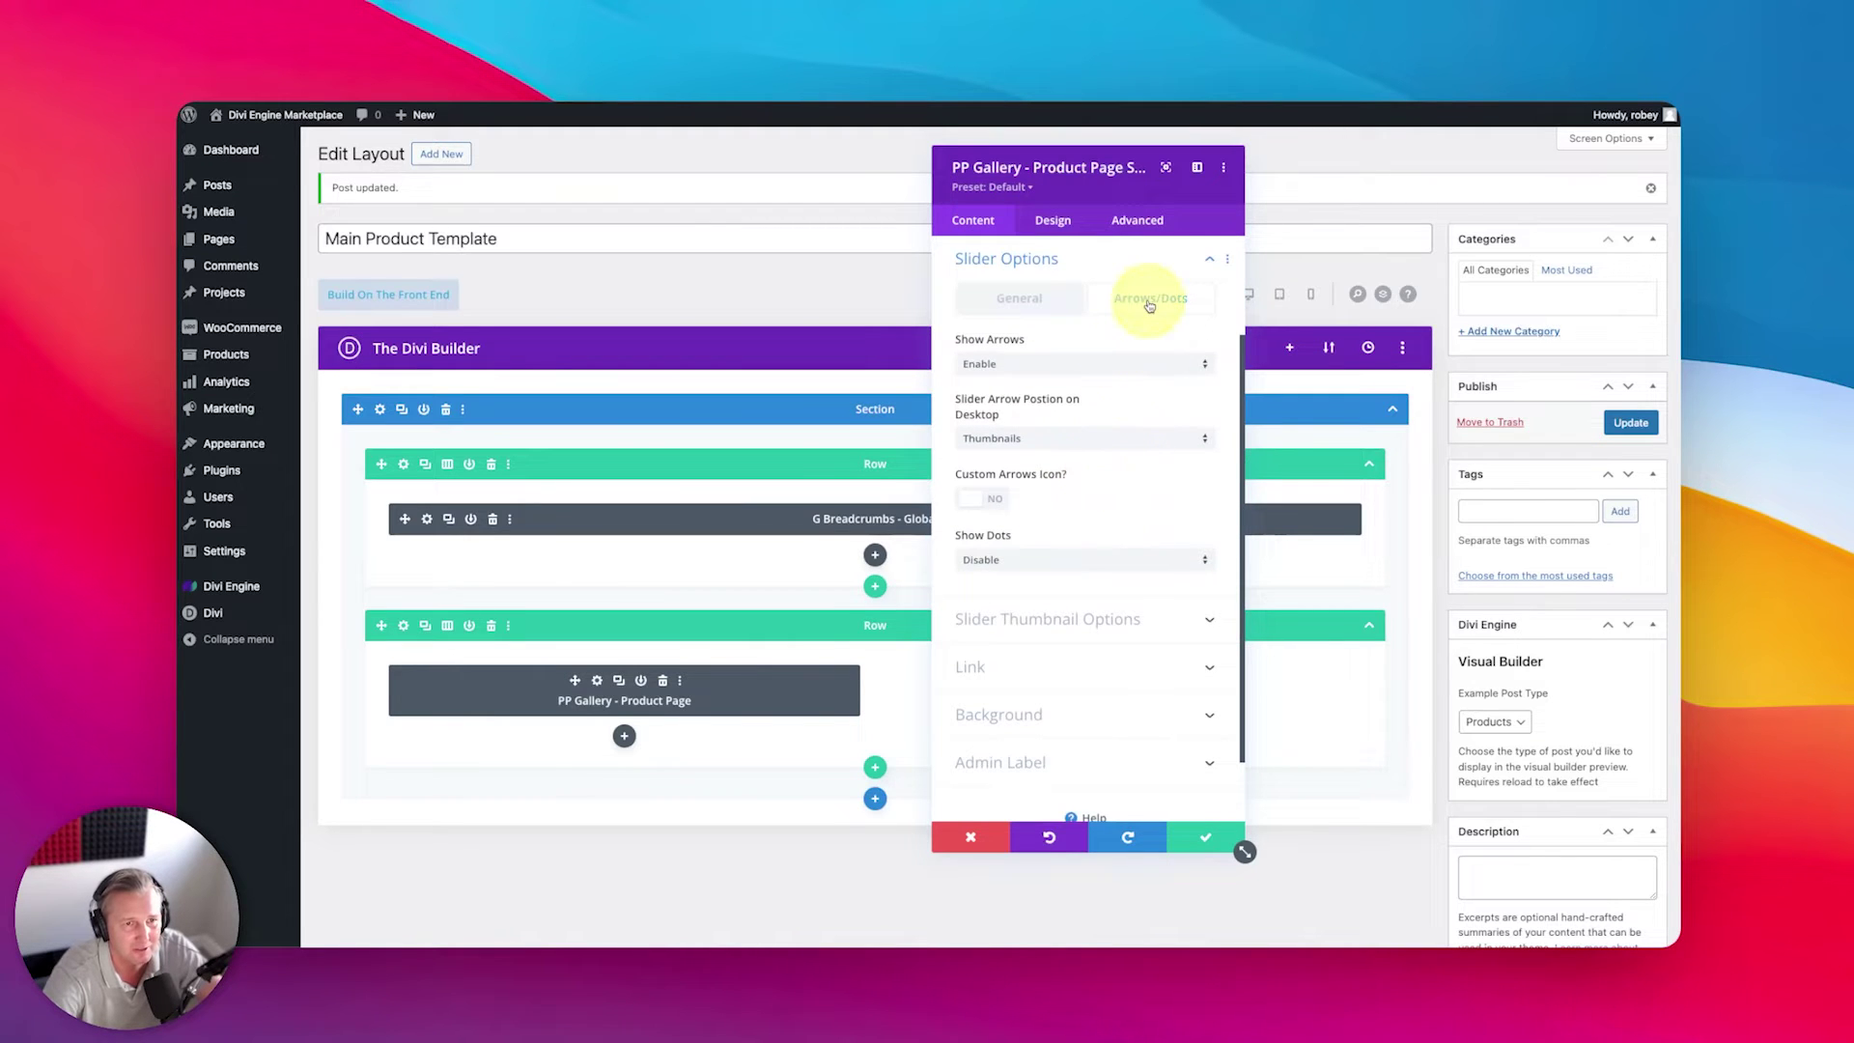
{"action": "left_click", "coordinate": [983, 497]}
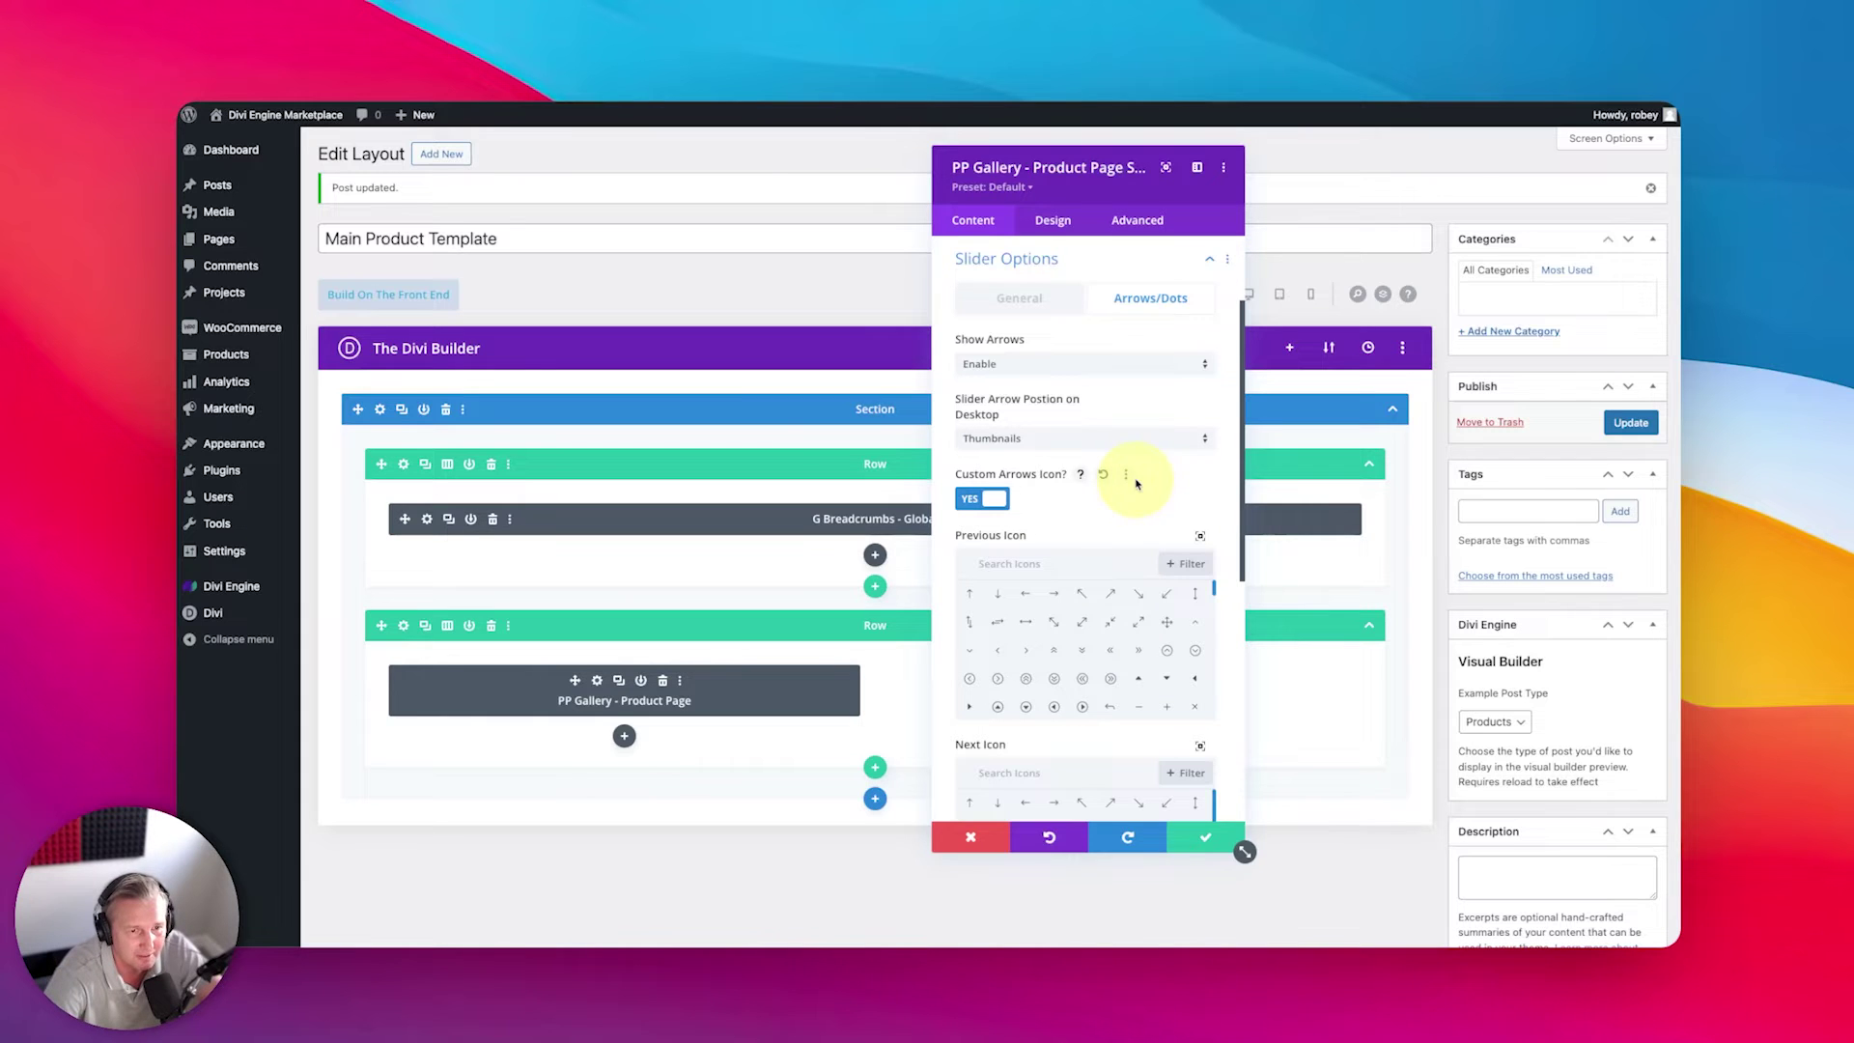
{"action": "left_click", "coordinate": [1206, 837]}
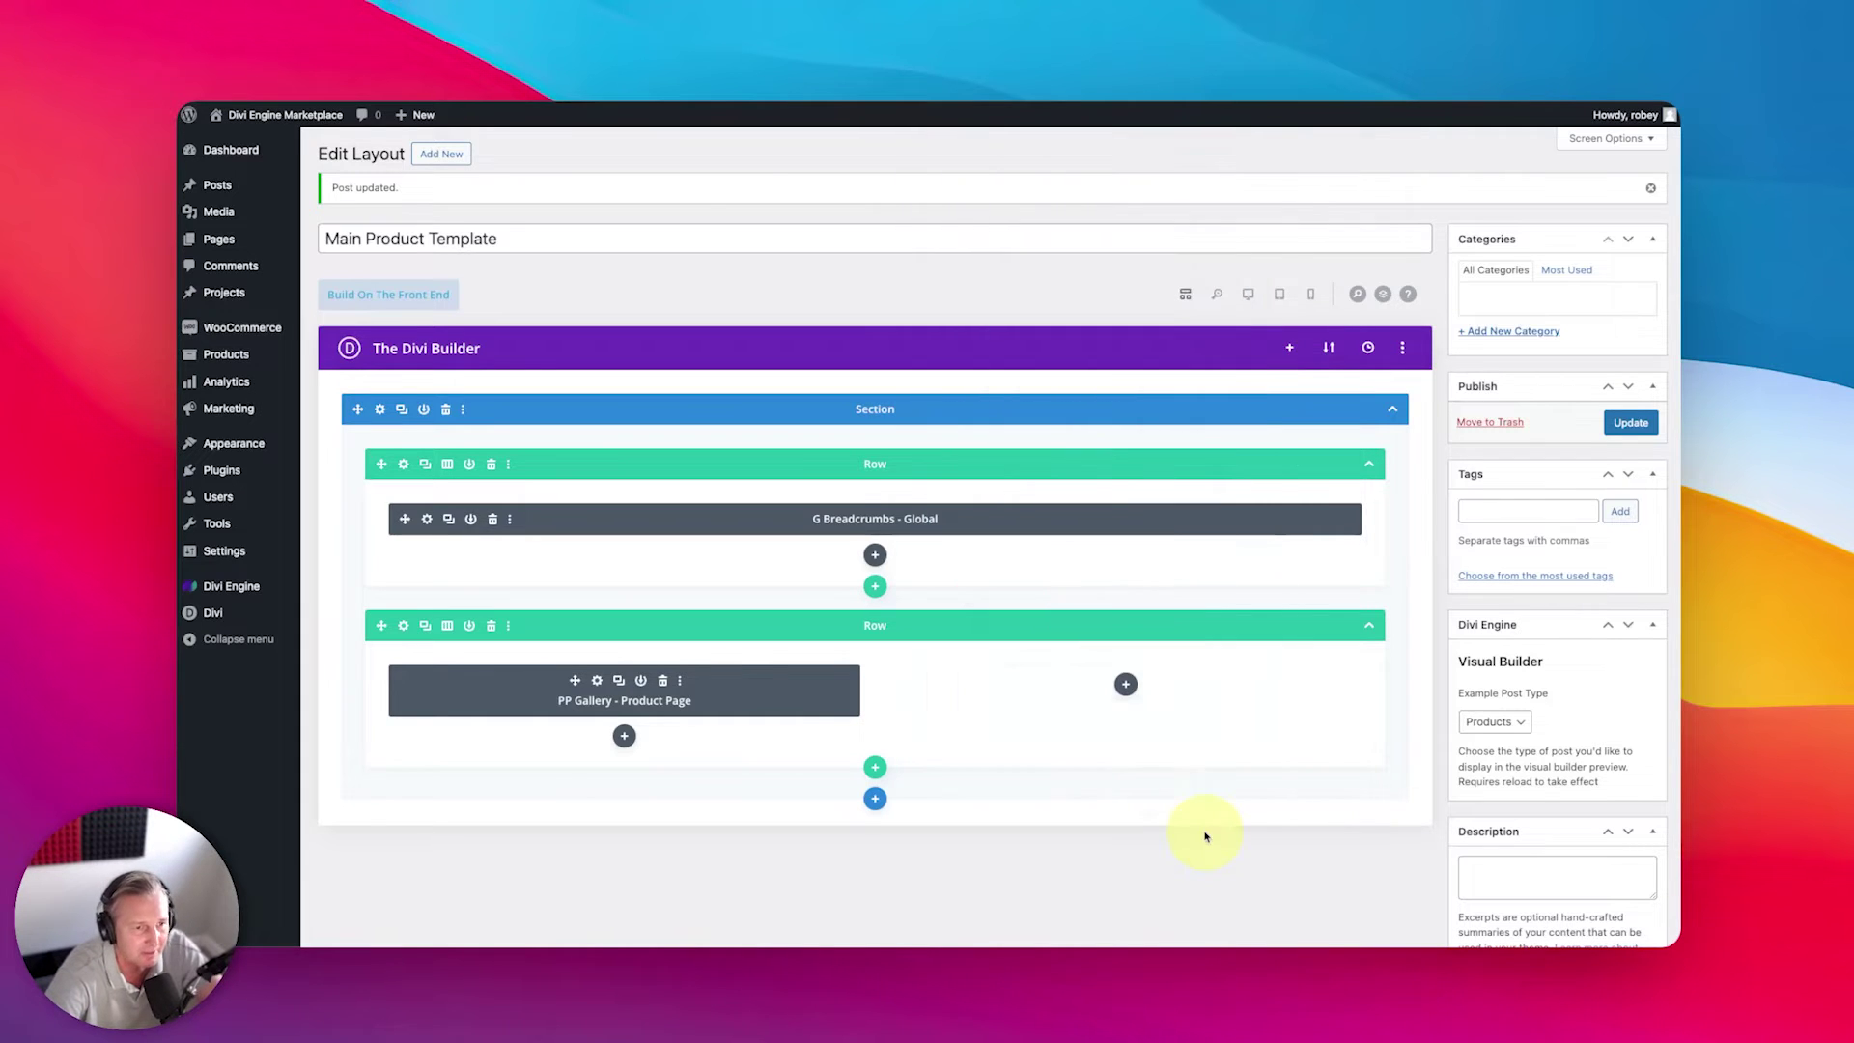
Step: For the empty second column, search the new modules for "pp" and look through the PP product page modules
{"action": "left_click", "coordinate": [1125, 687]}
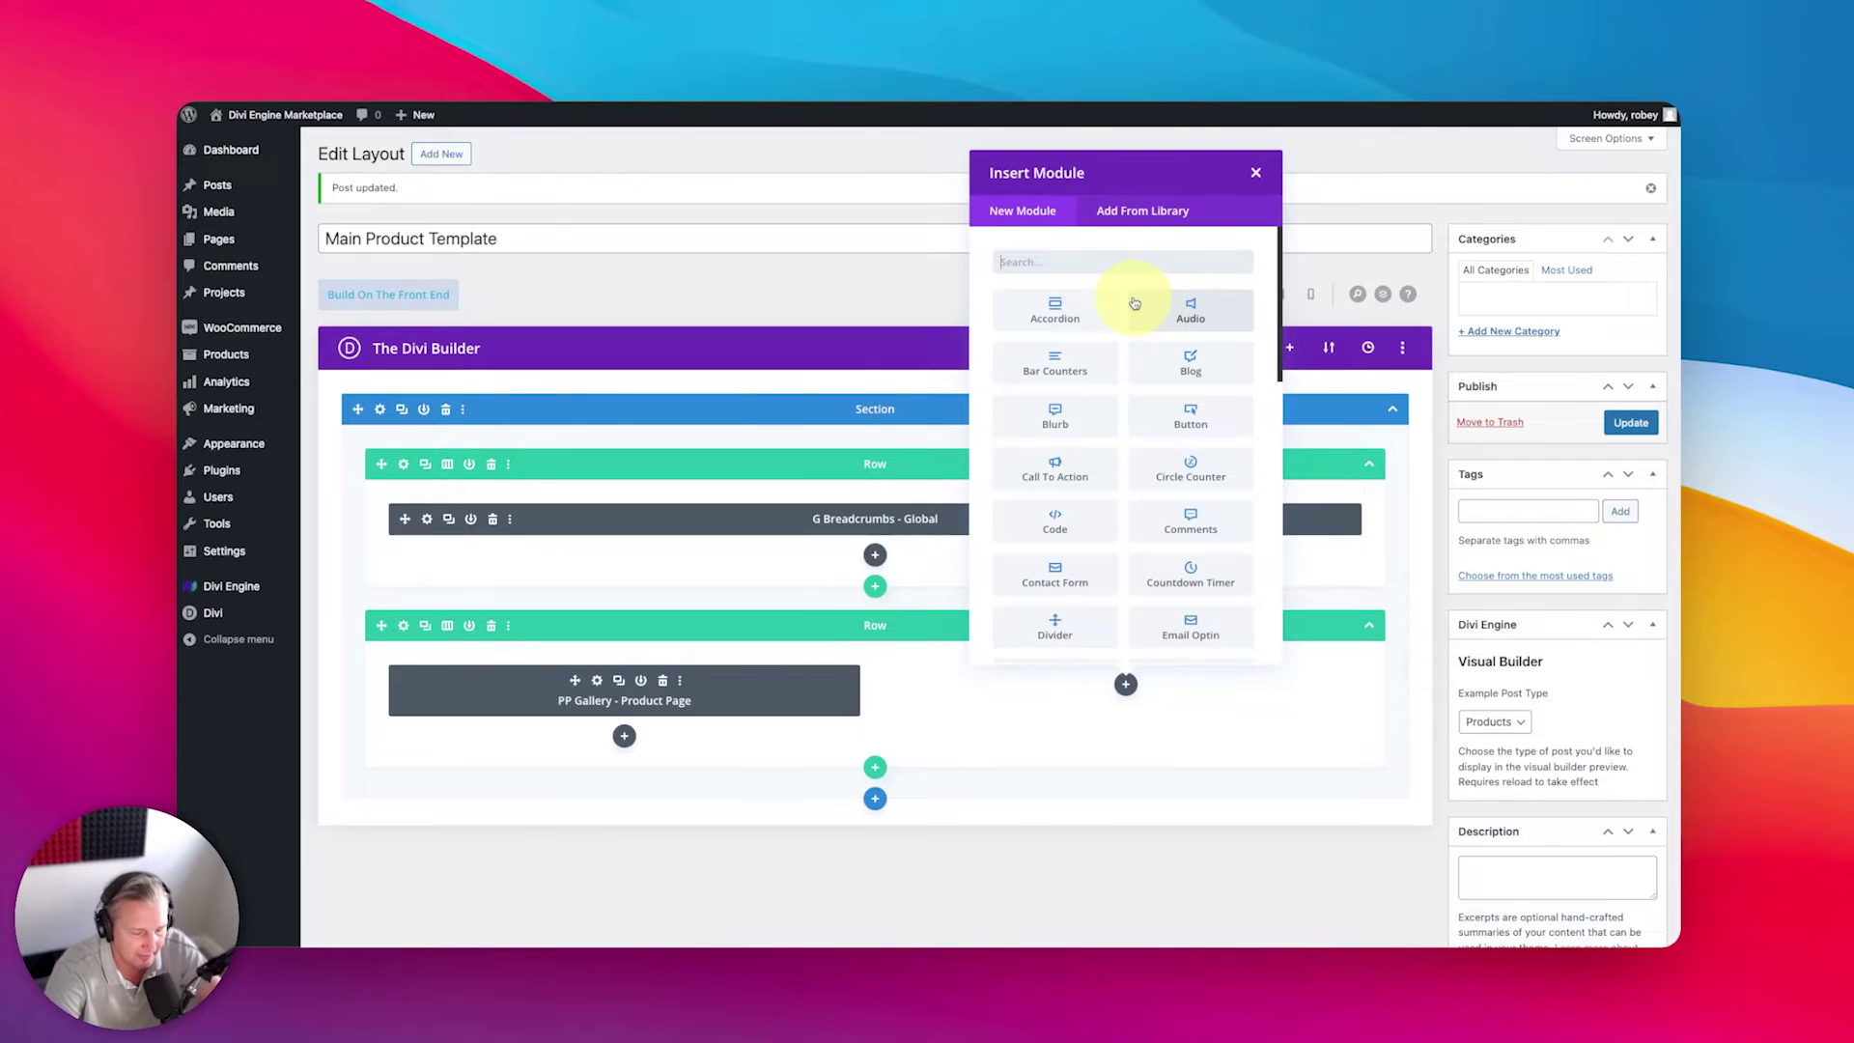
{"action": "type", "text": "pp"}
{"action": "left_click", "coordinate": [1122, 309]}
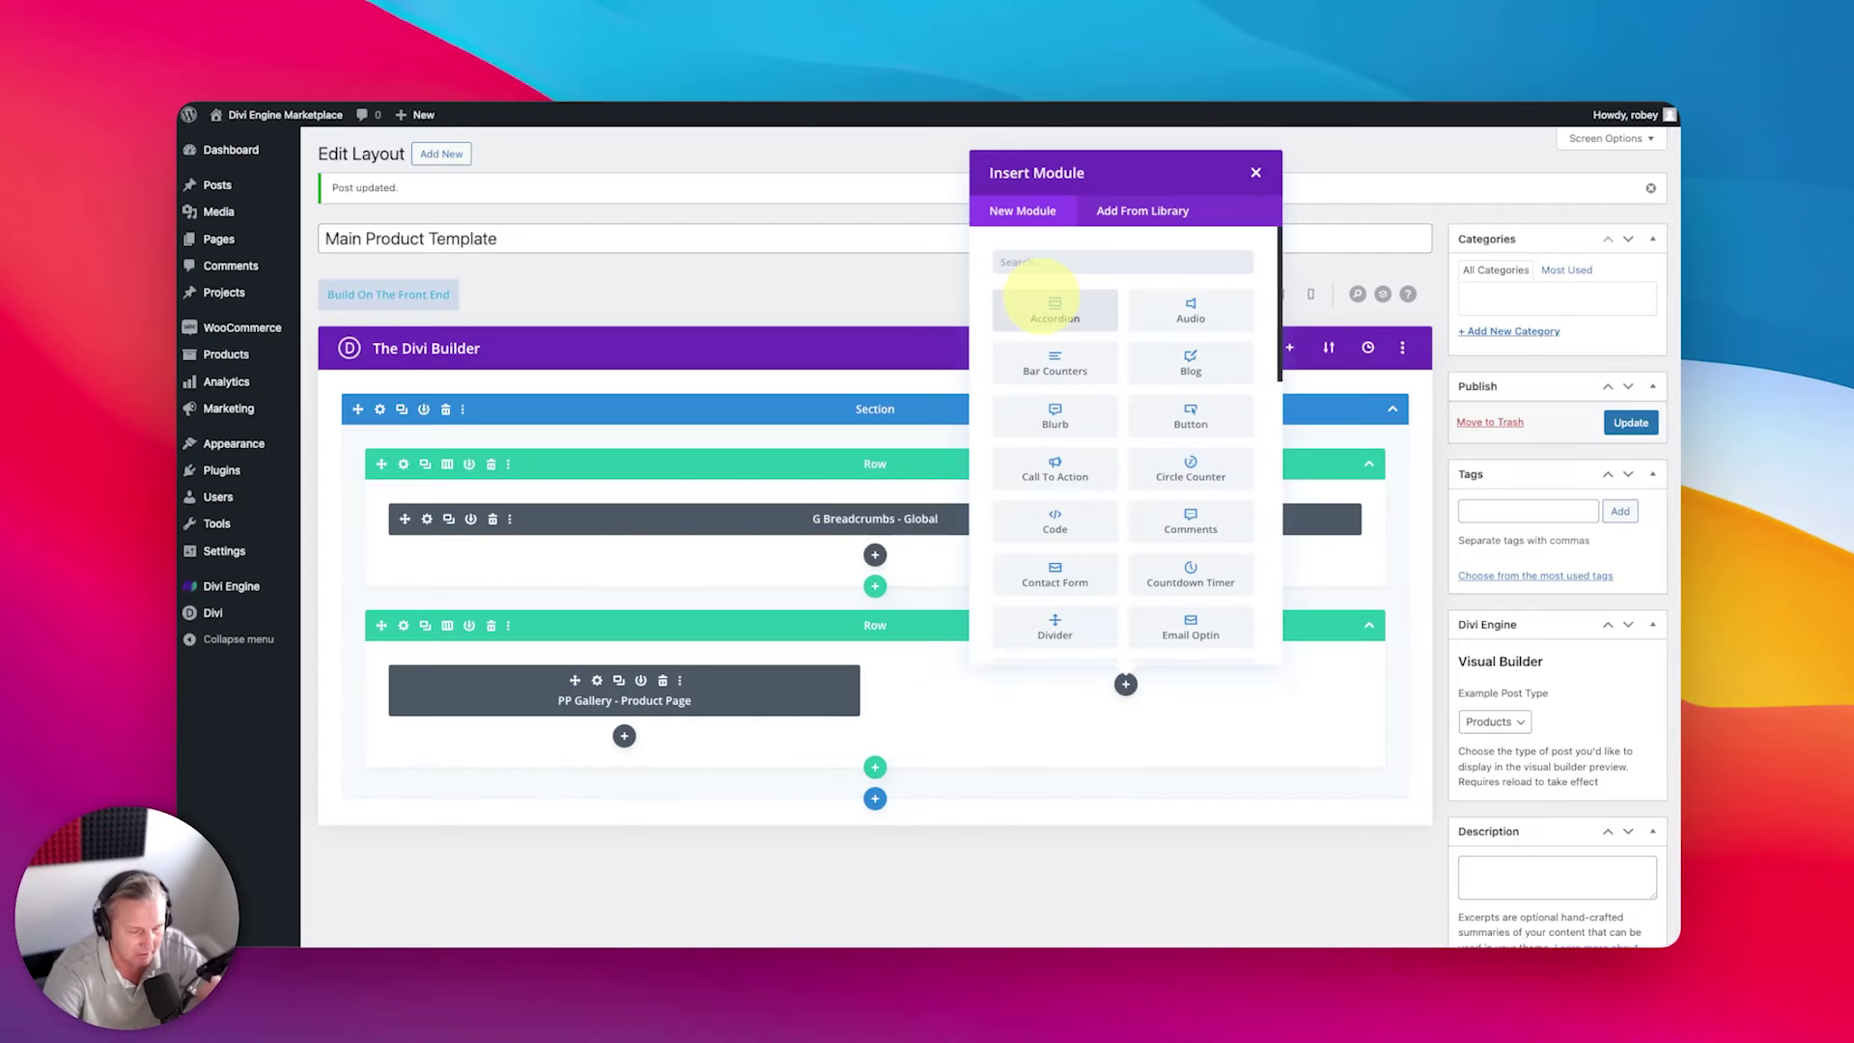
{"action": "type", "text": "pp"}
{"action": "scroll", "coordinate": [1132, 316], "scroll_direction": "down", "scroll_amount": 8}
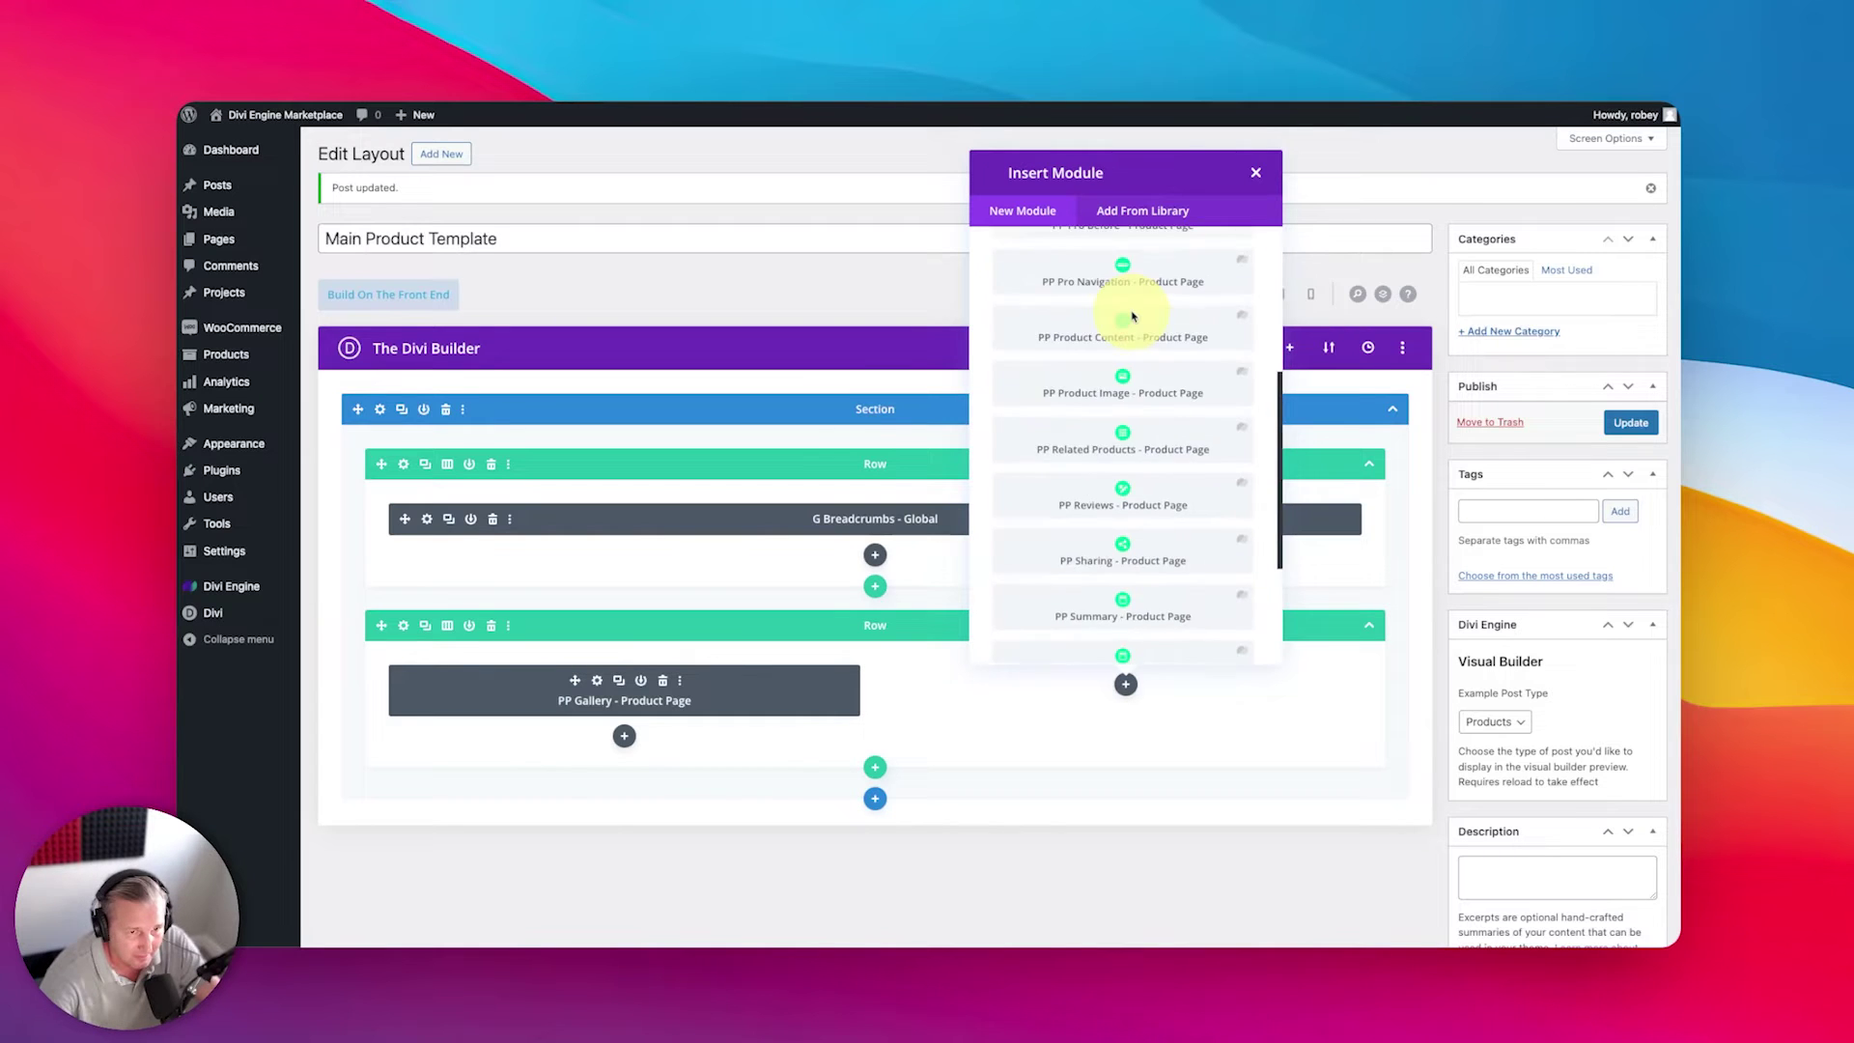
{"action": "scroll", "coordinate": [1133, 316], "scroll_direction": "up", "scroll_amount": 8}
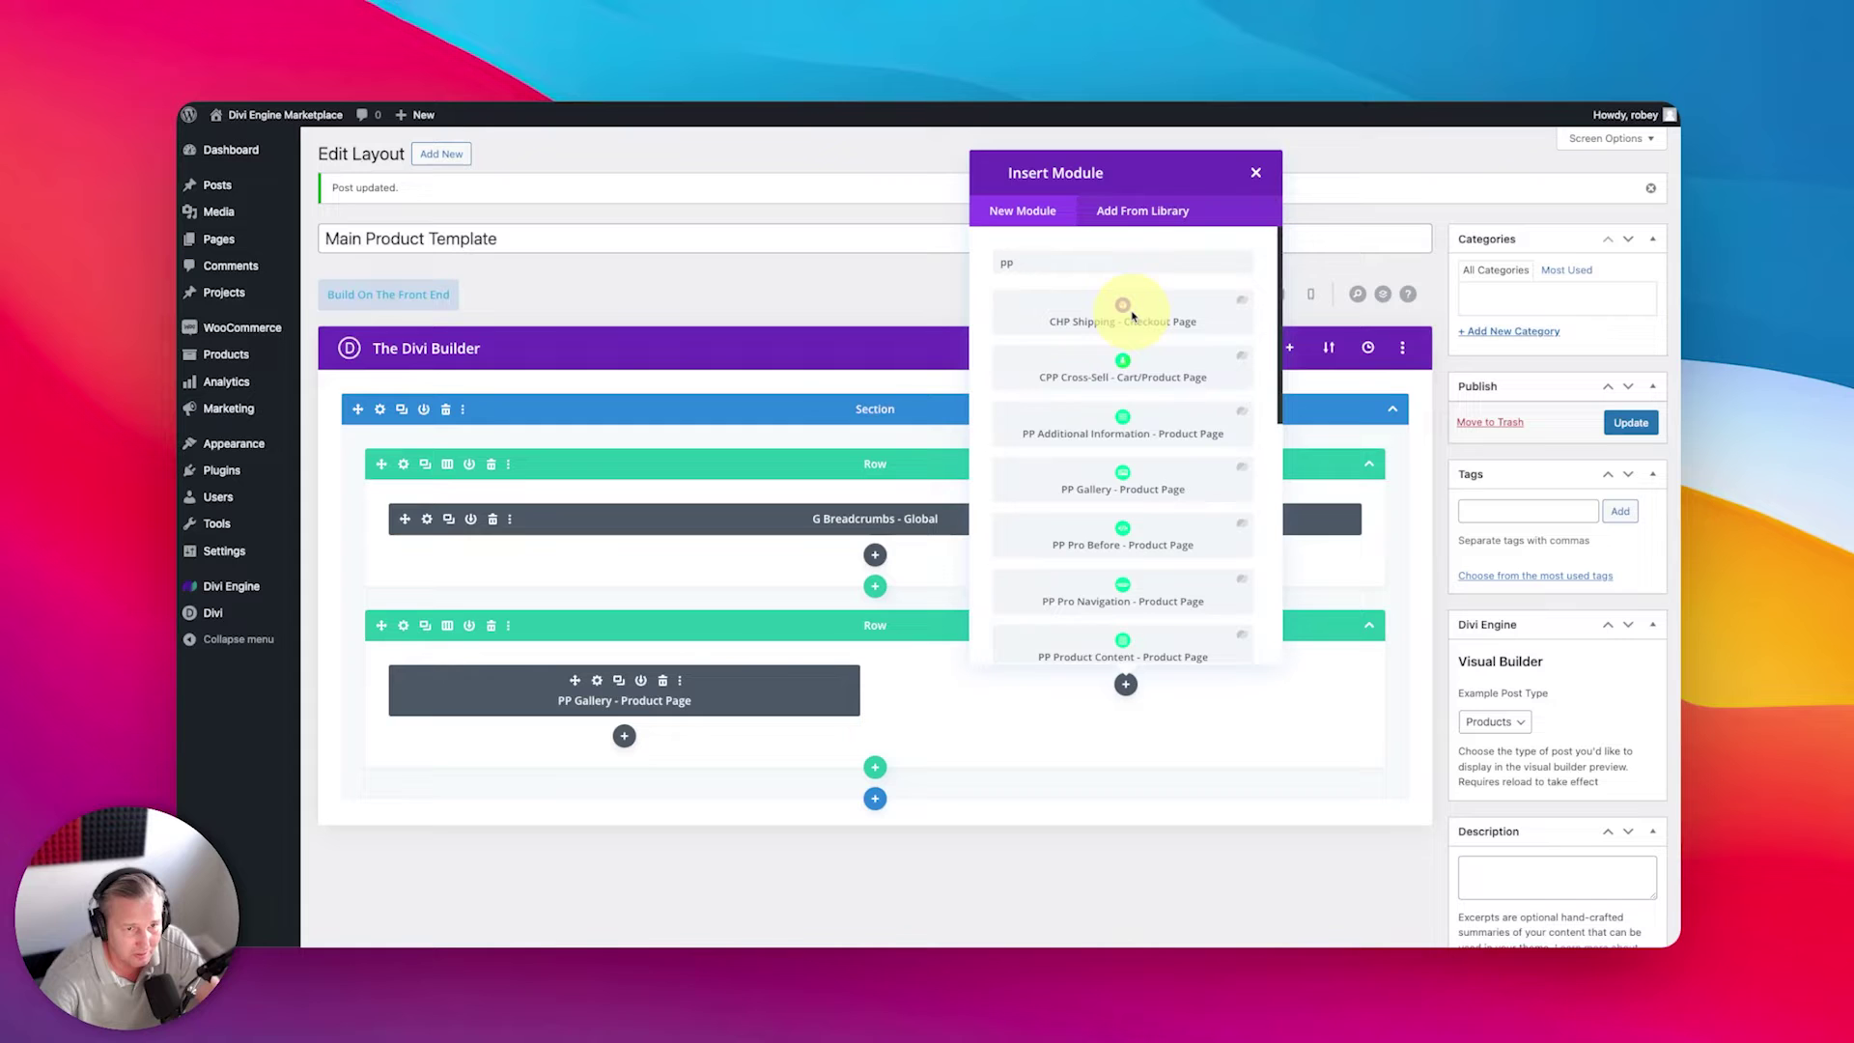
{"action": "scroll", "coordinate": [1191, 517], "scroll_direction": "down", "scroll_amount": 3}
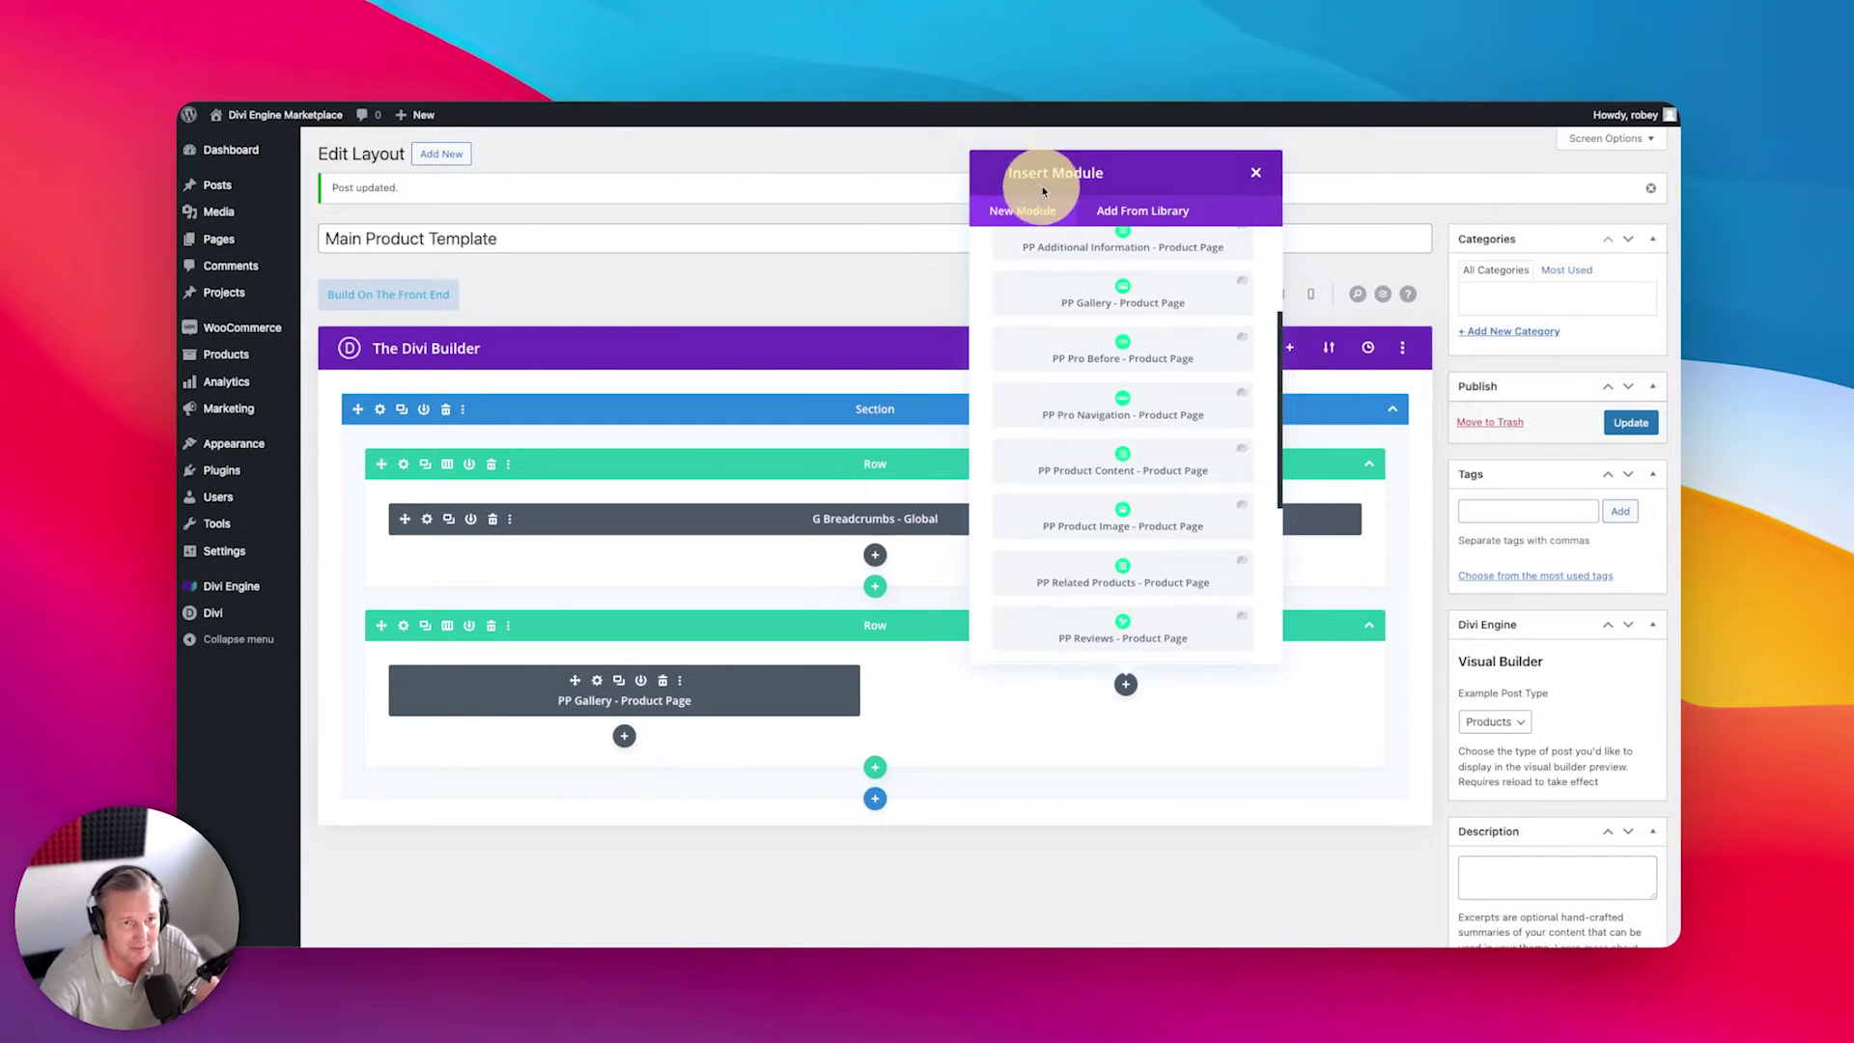
{"action": "scroll", "coordinate": [1097, 332], "scroll_direction": "up", "scroll_amount": 3}
Step: Add a PL Title - Product Page / Loop Layout module to the second column with HTML tag h1 and title from Post Title, and save it
{"action": "left_click", "coordinate": [1076, 264]}
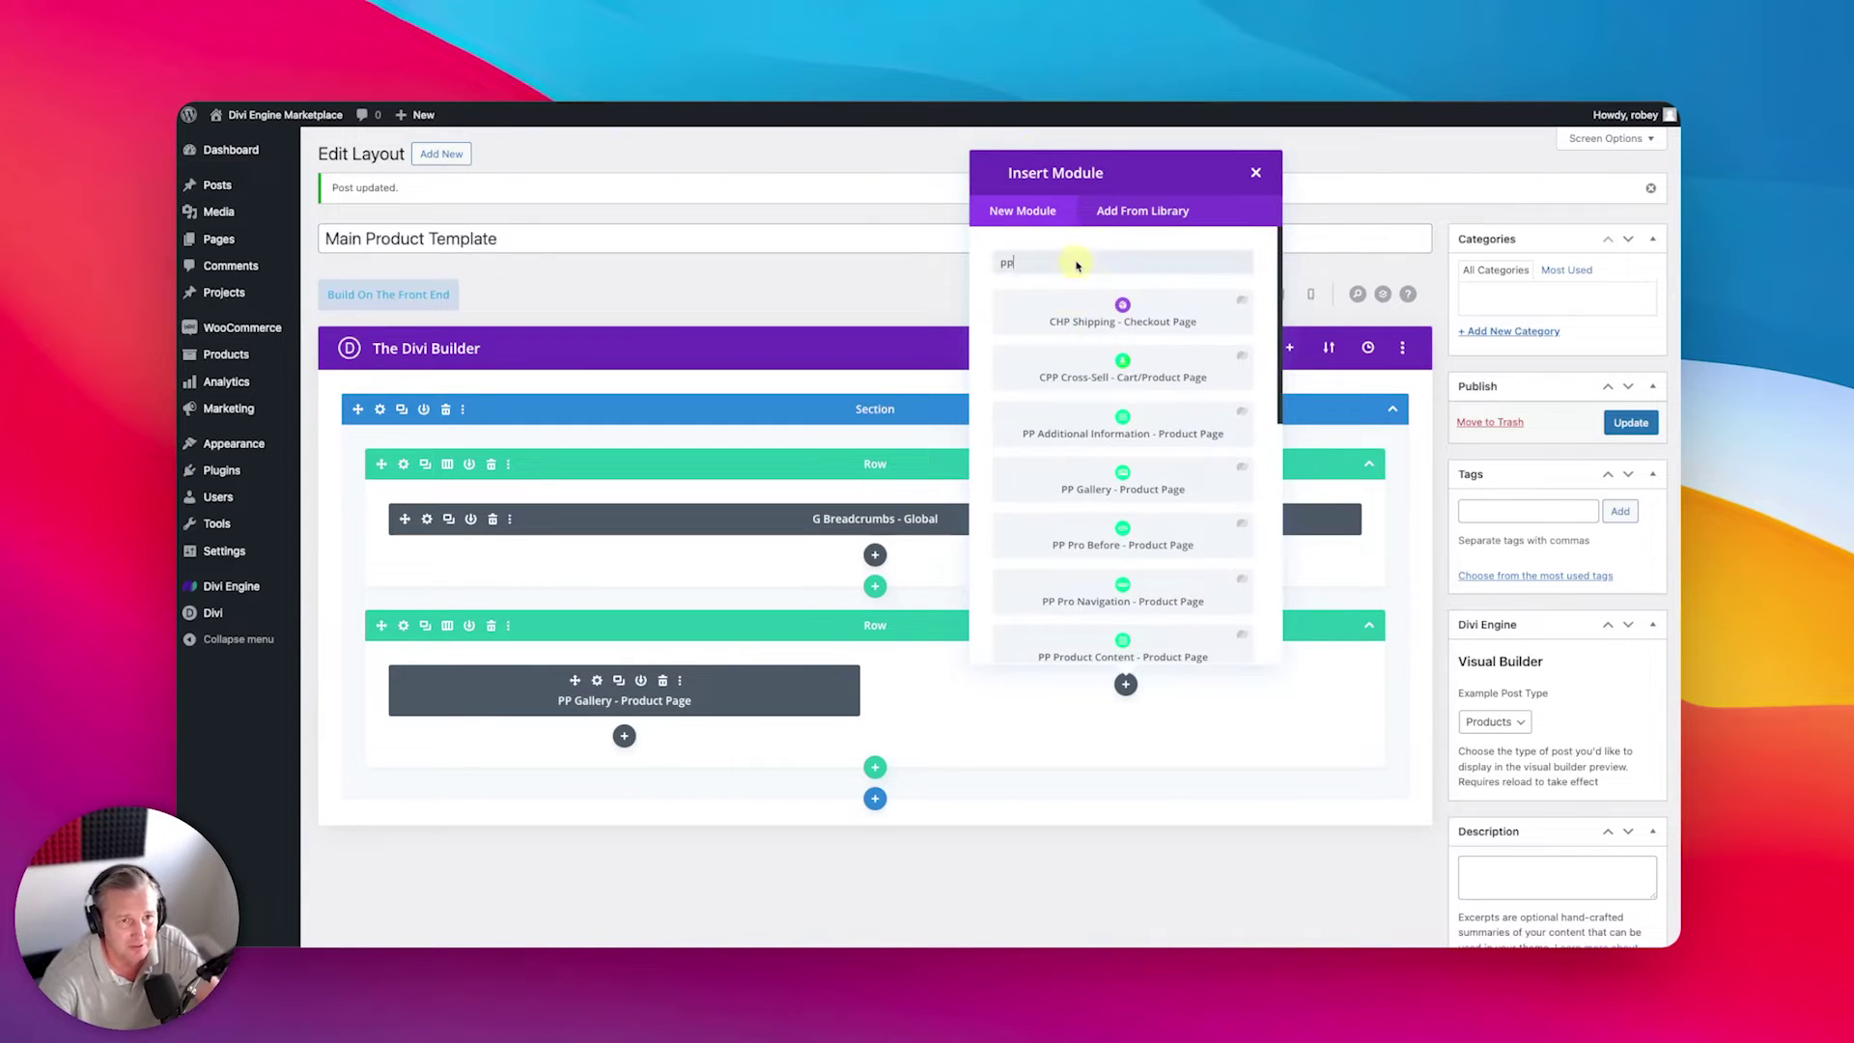
{"action": "type", "text": "title"}
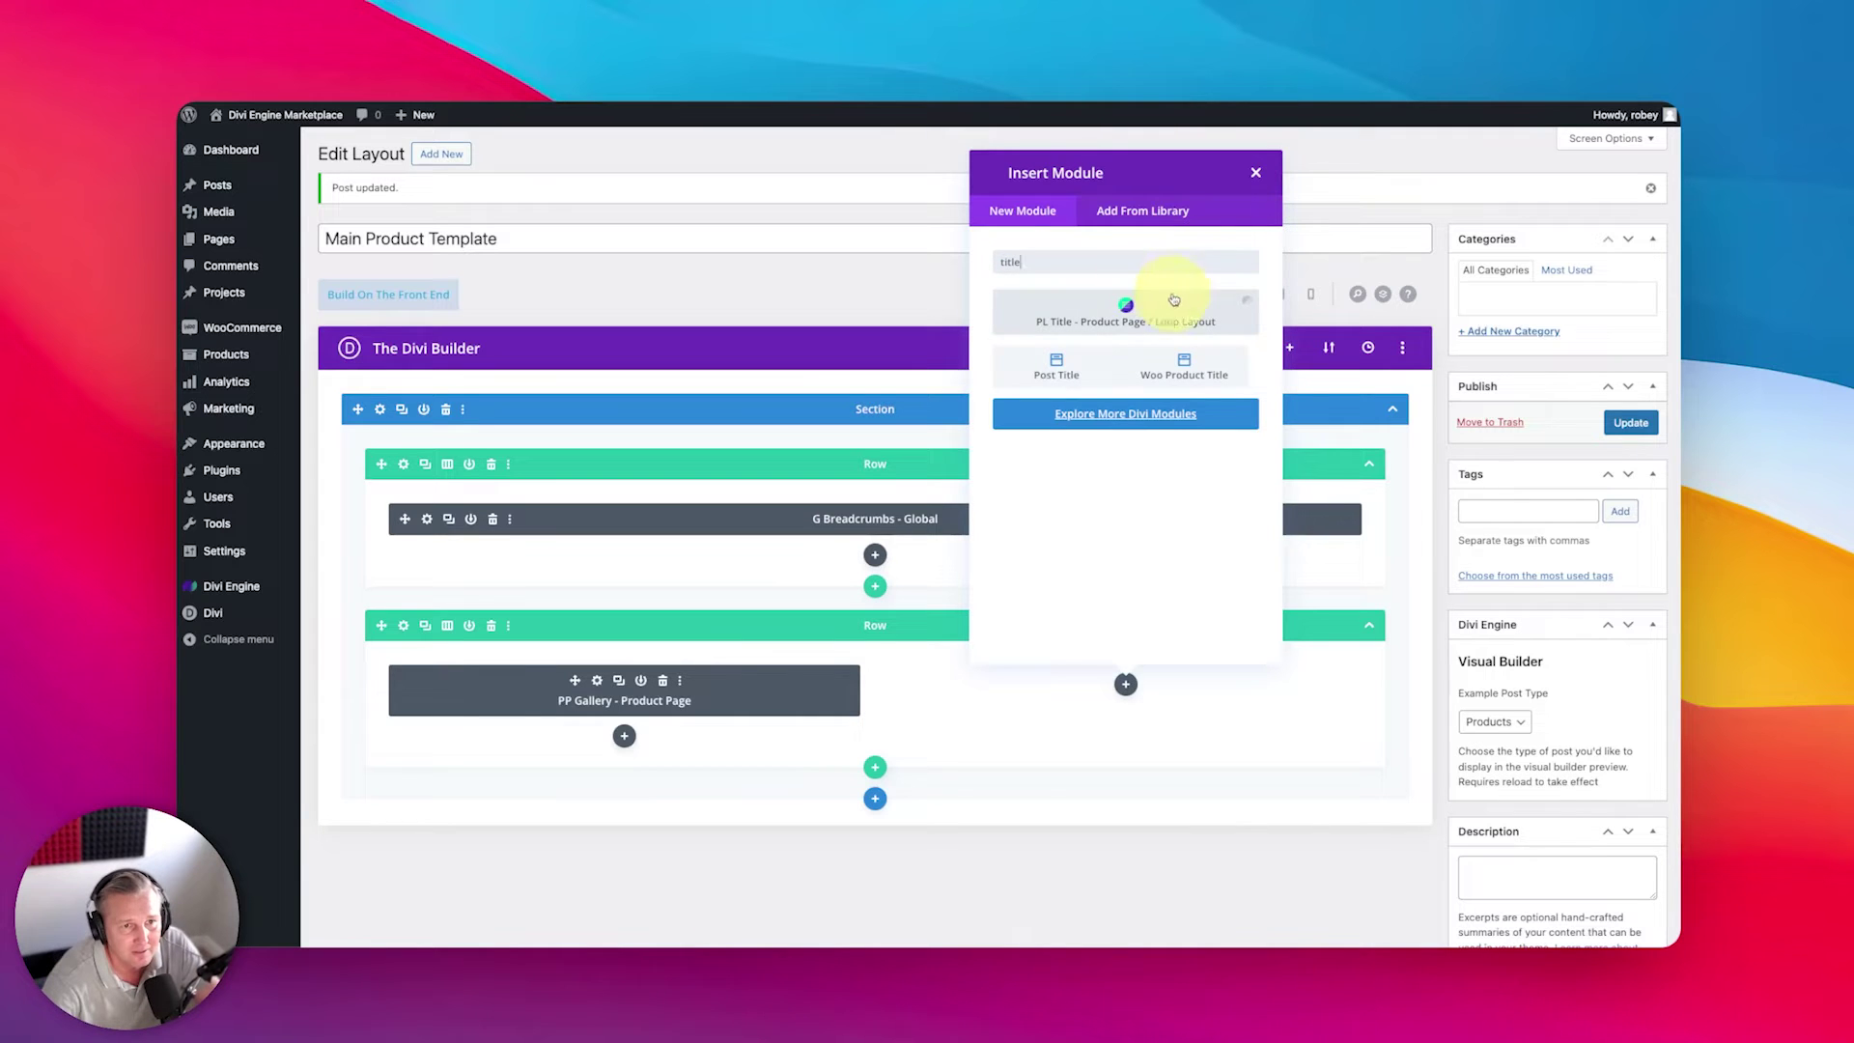
{"action": "left_click", "coordinate": [1173, 300]}
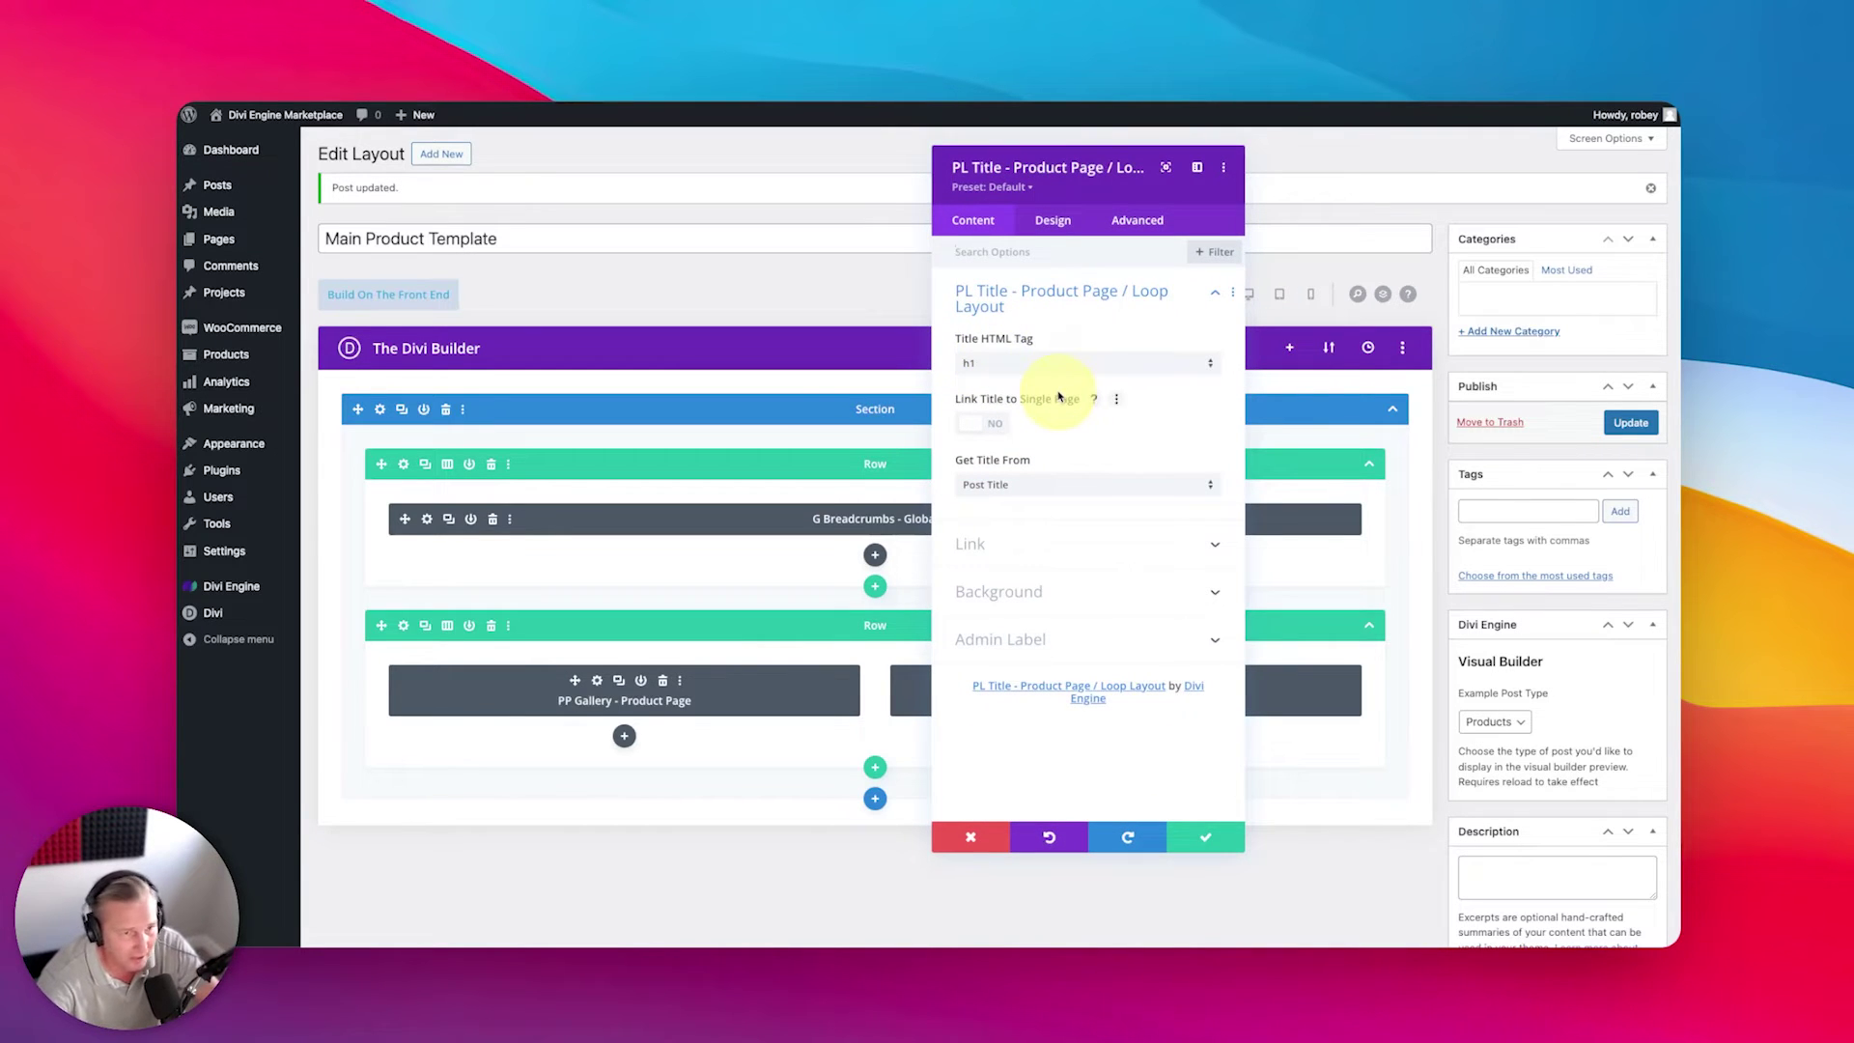
{"action": "left_click", "coordinate": [1040, 484]}
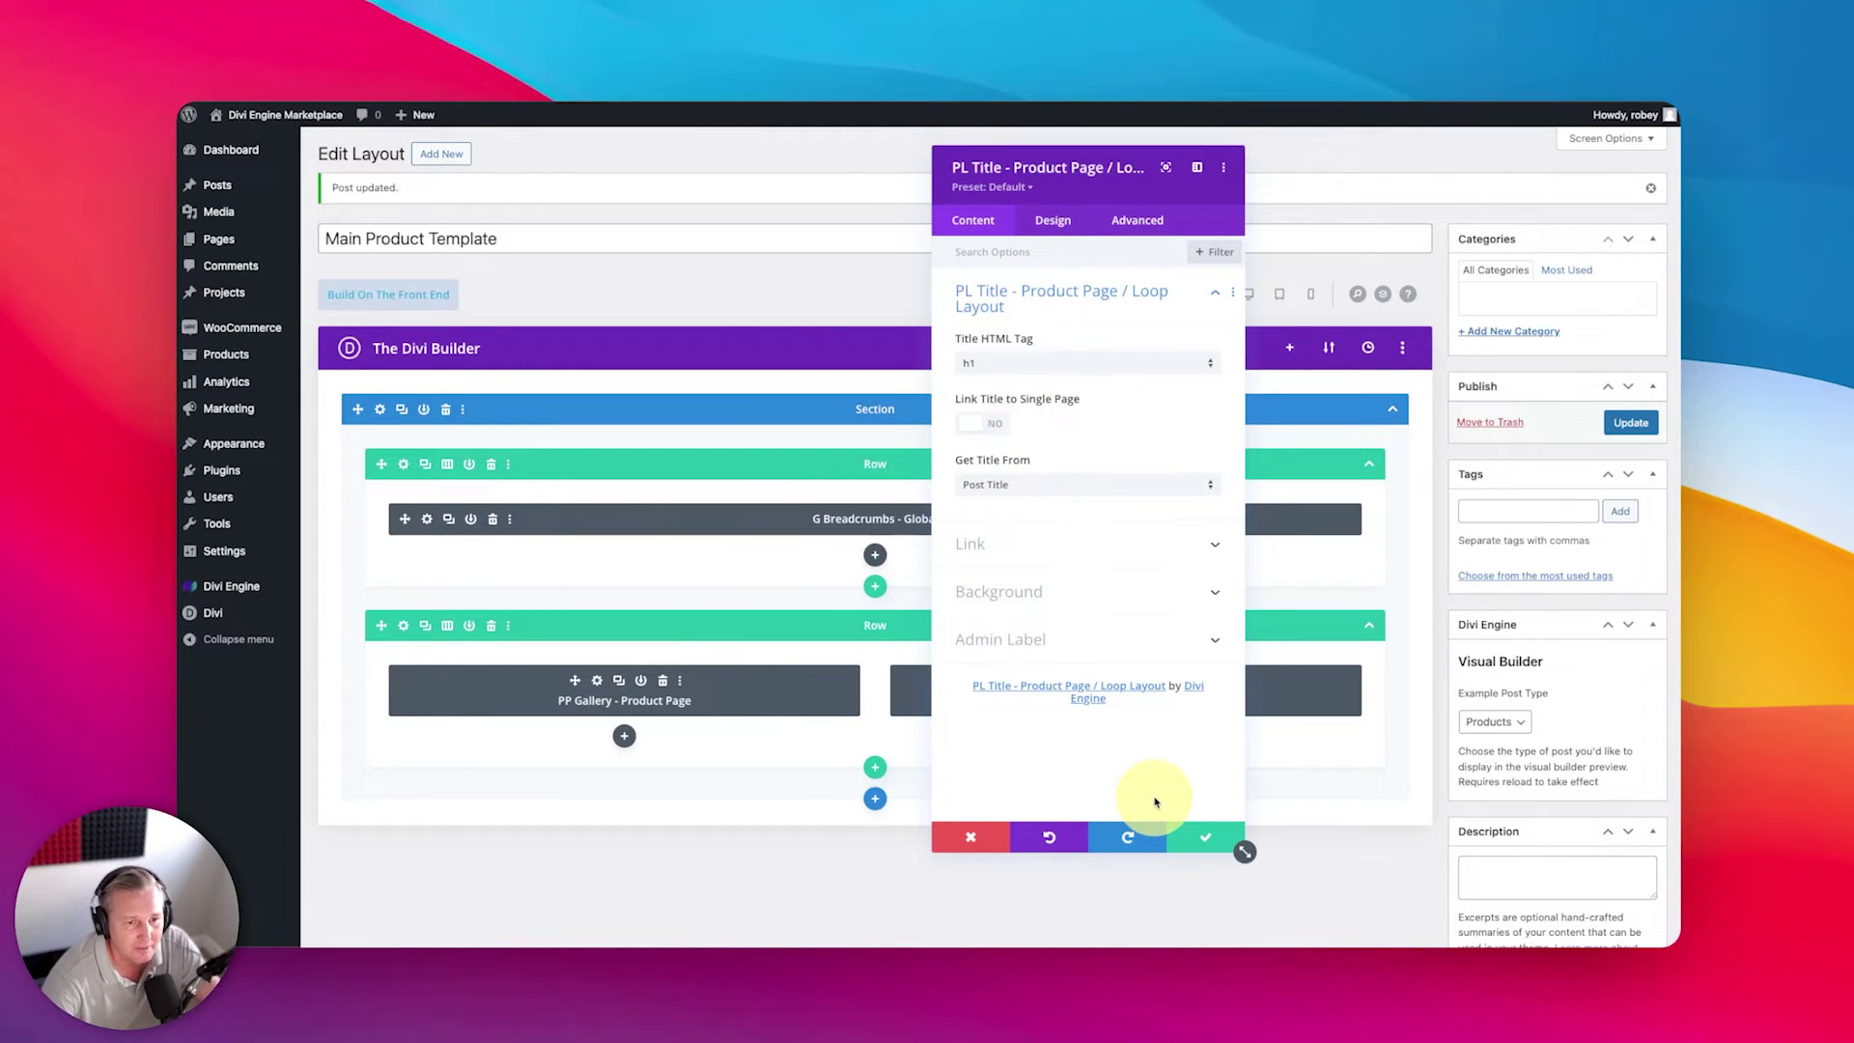
{"action": "left_click", "coordinate": [1206, 848]}
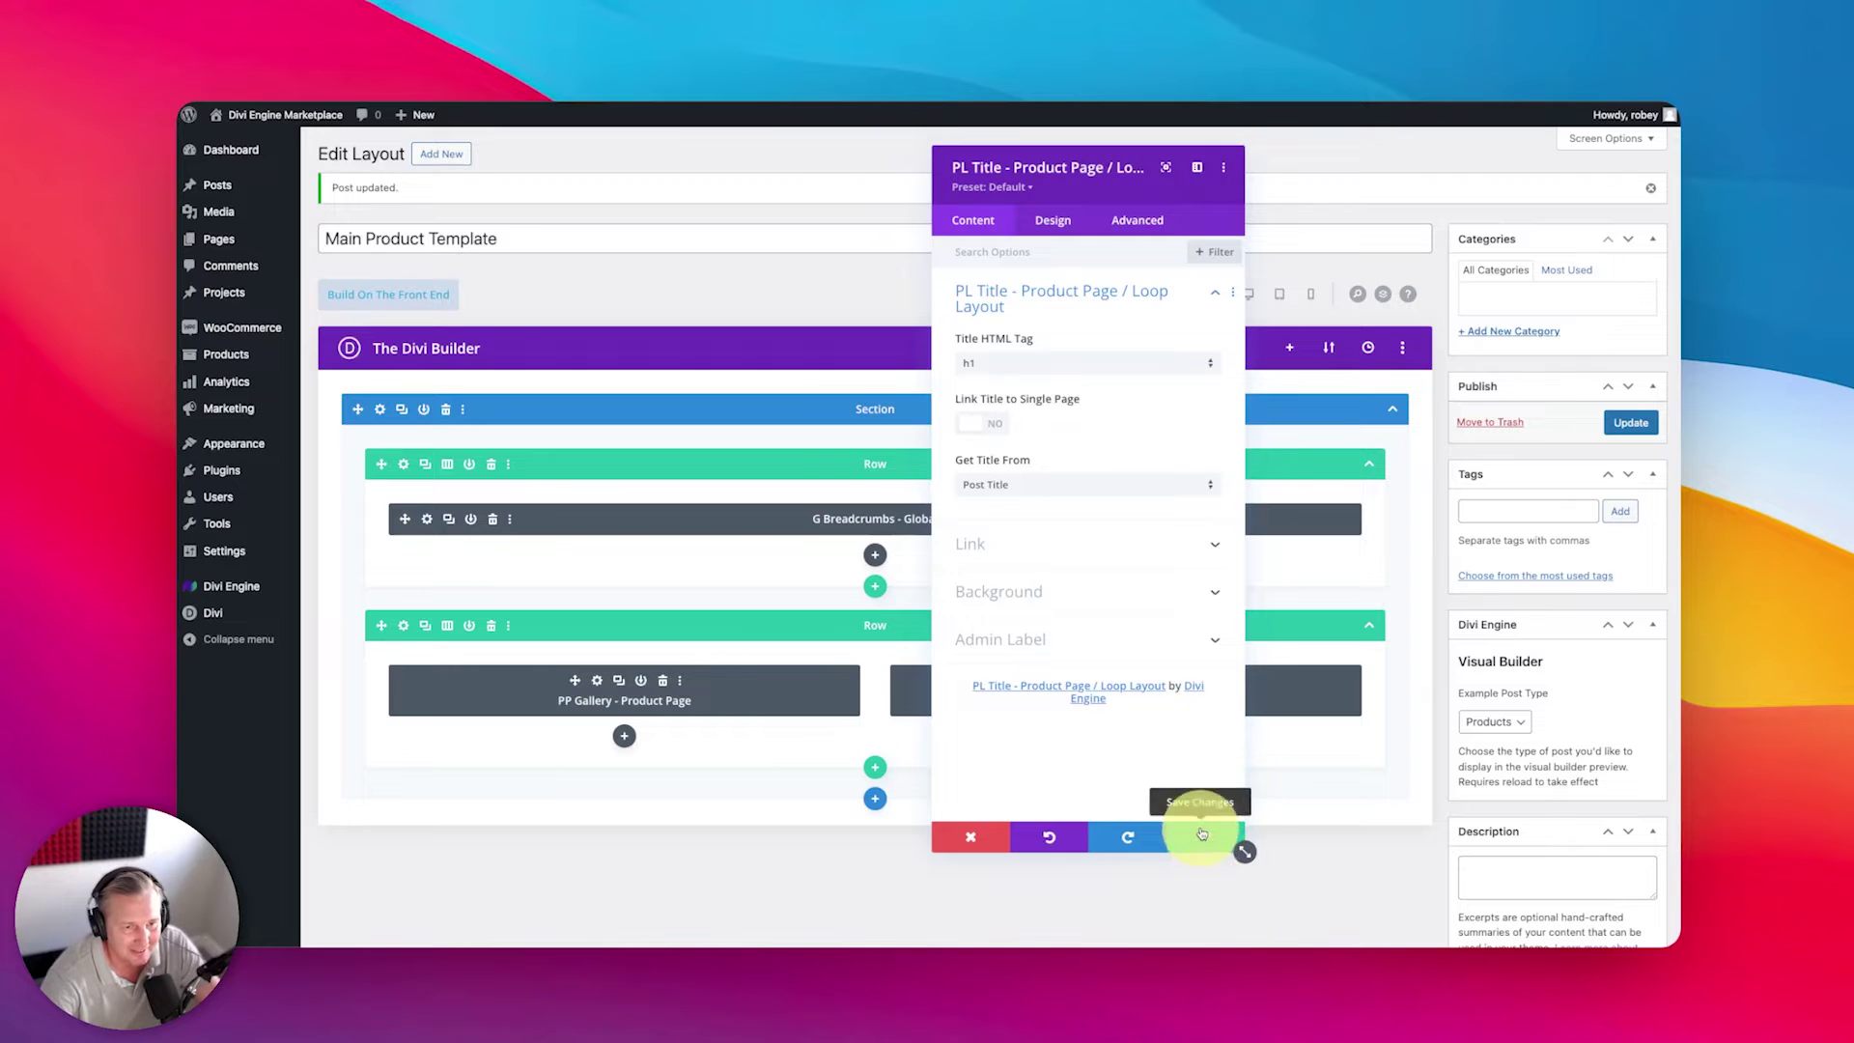
Step: Add a second PL Title - Product Page / Loop Layout module below the first and set its Title HTML Tag to p
{"action": "left_click", "coordinate": [1126, 737]}
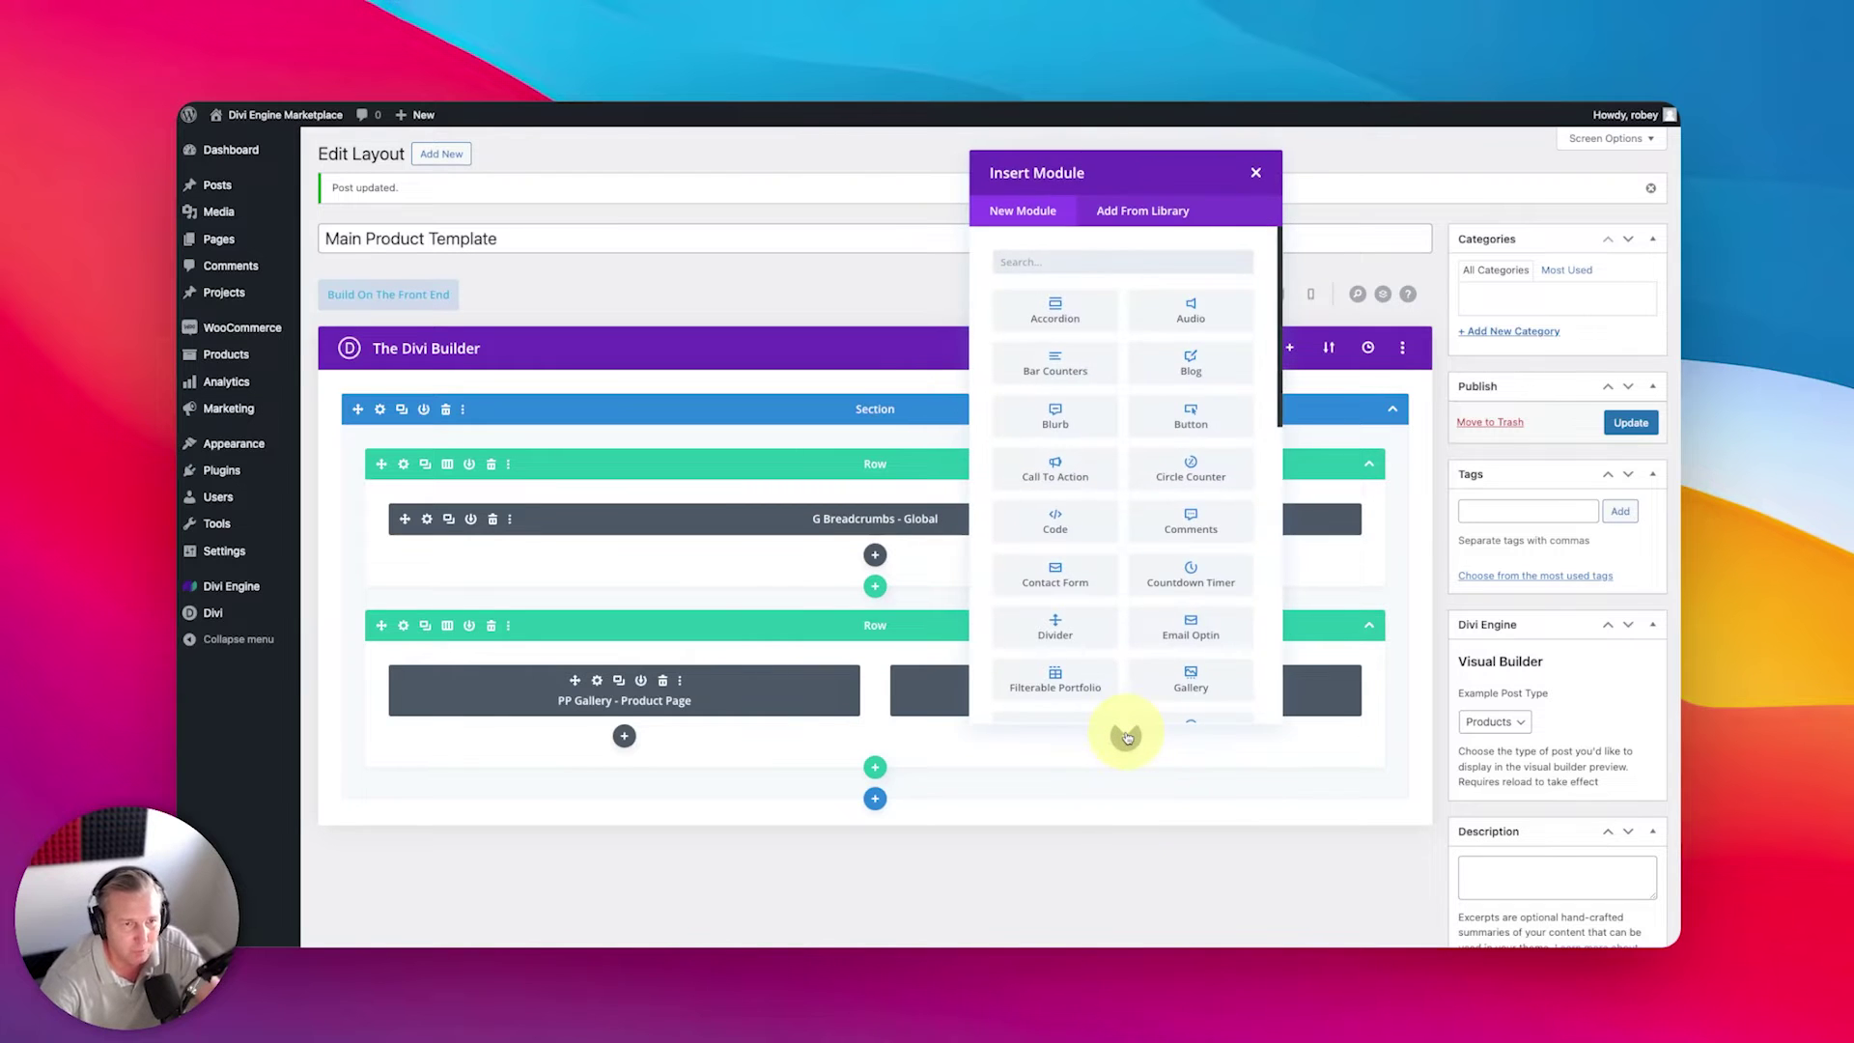
{"action": "type", "text": "title"}
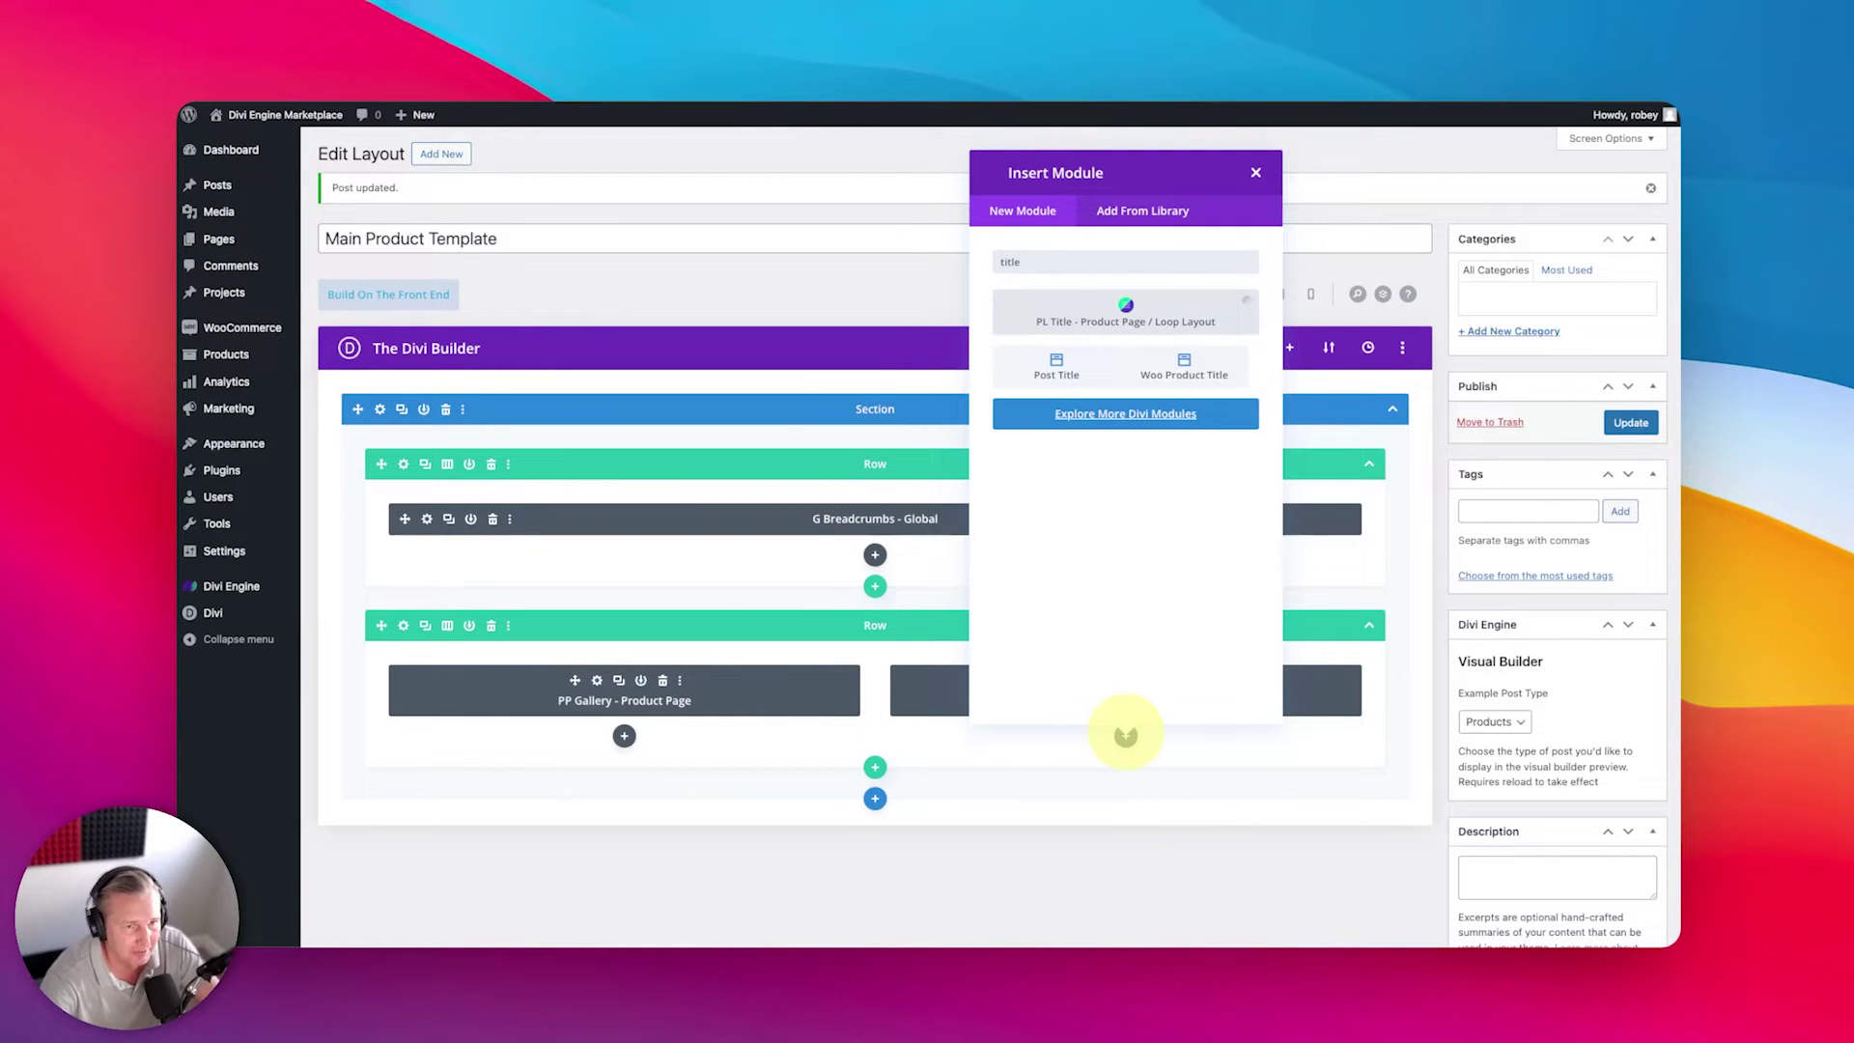
{"action": "left_click", "coordinate": [1167, 327]}
{"action": "left_click", "coordinate": [1035, 364]}
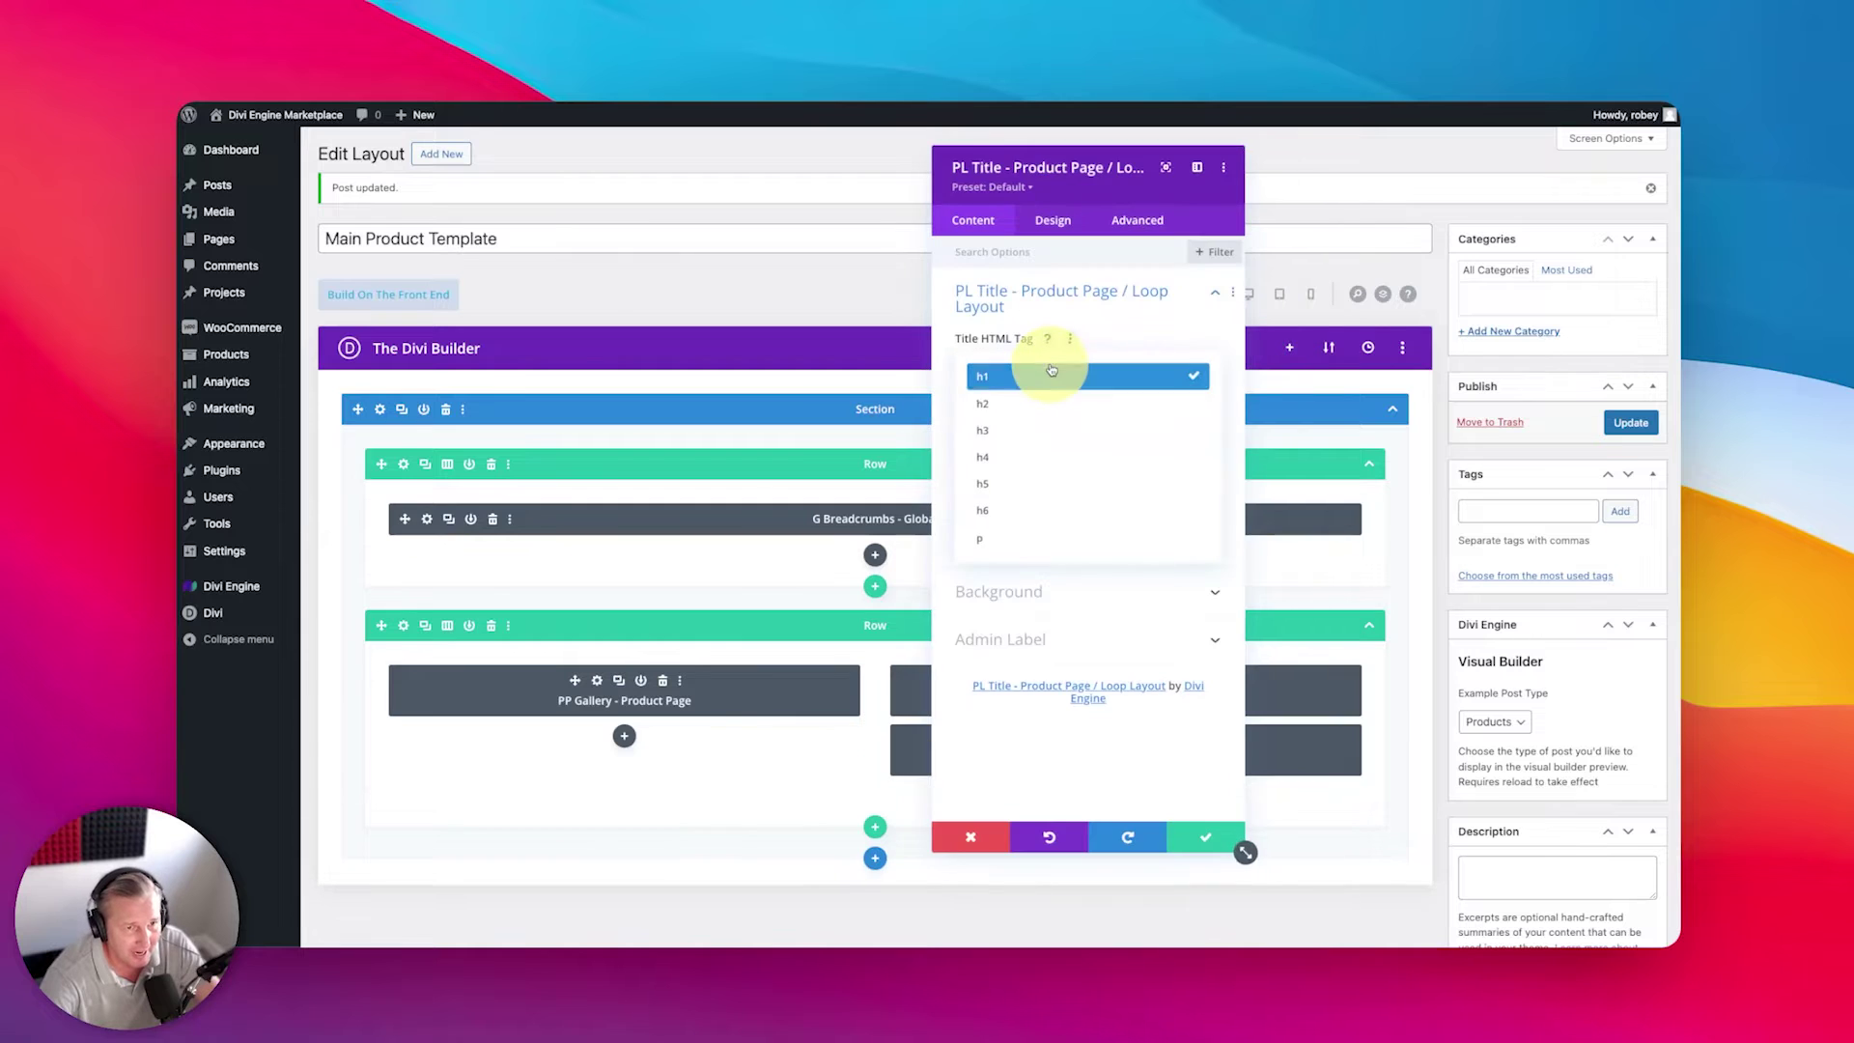
{"action": "left_click", "coordinate": [1026, 515]}
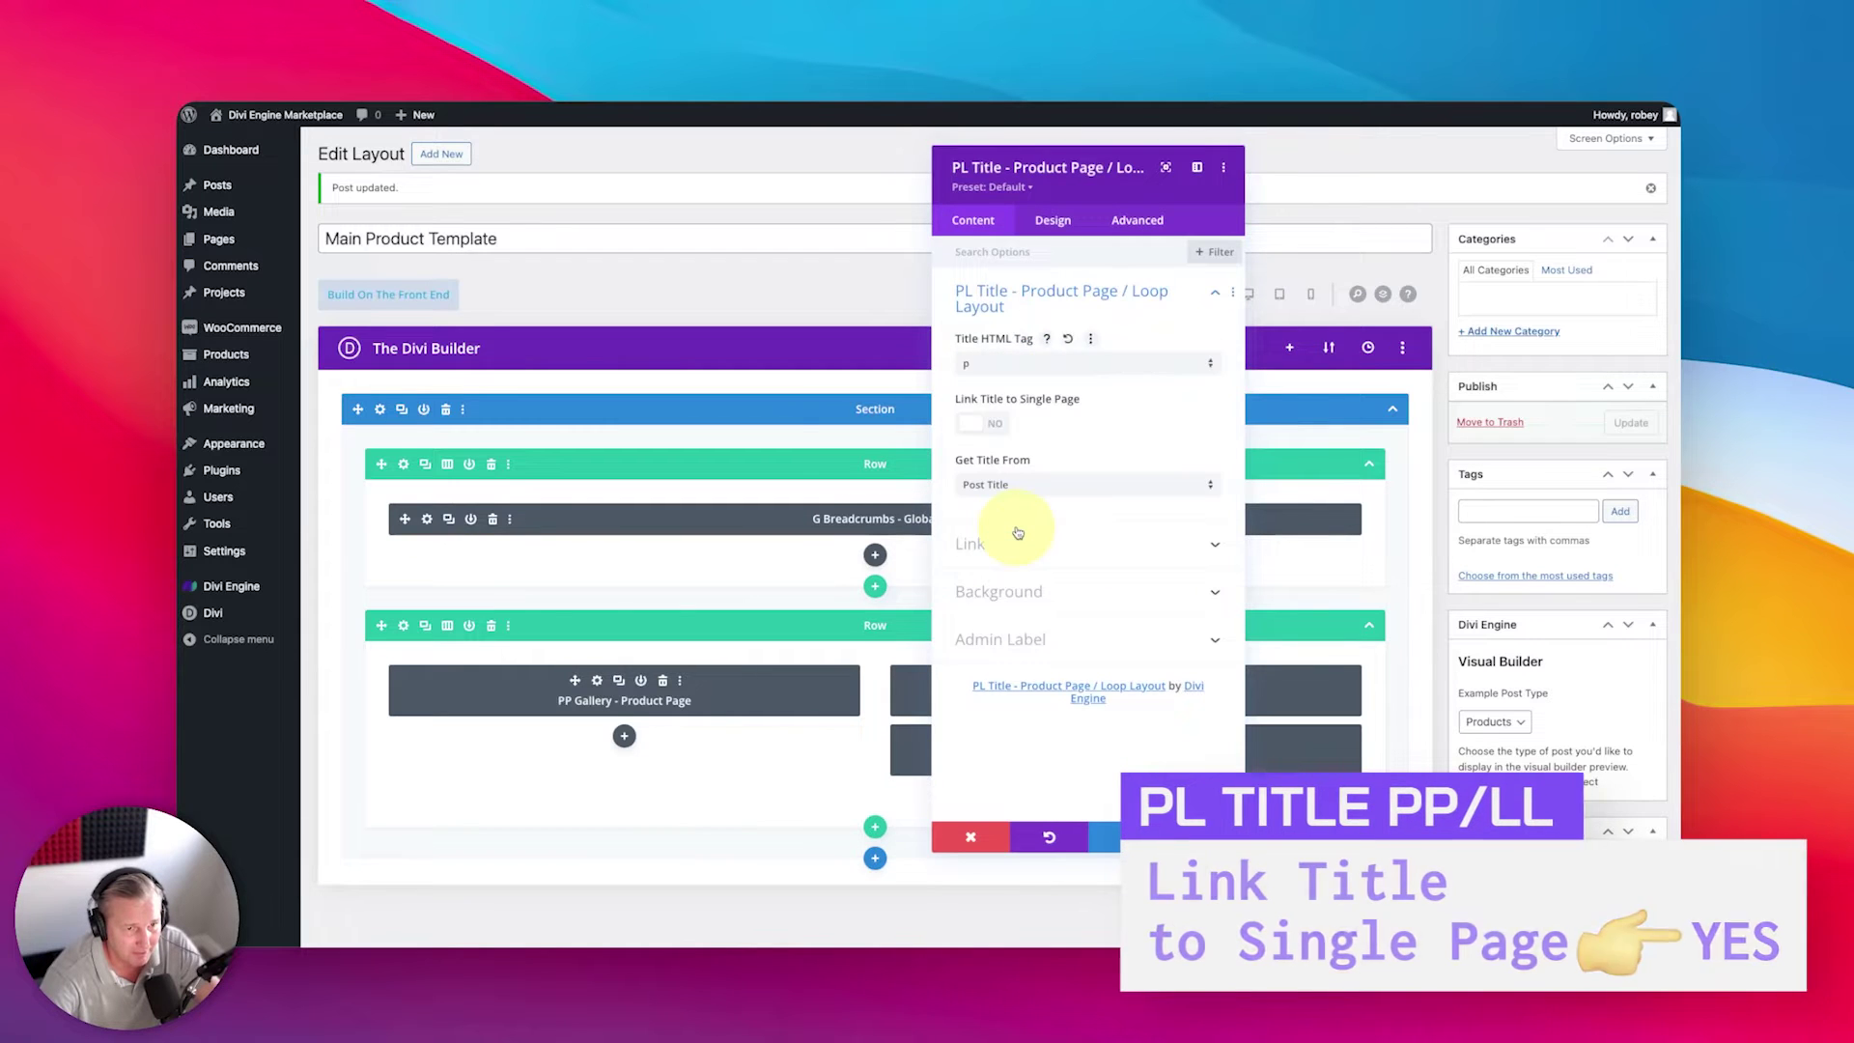
Step: Set Link Title to Single Page to Yes and Get Title From to Category Title, save the module and update the layout
{"action": "left_click", "coordinate": [980, 422]}
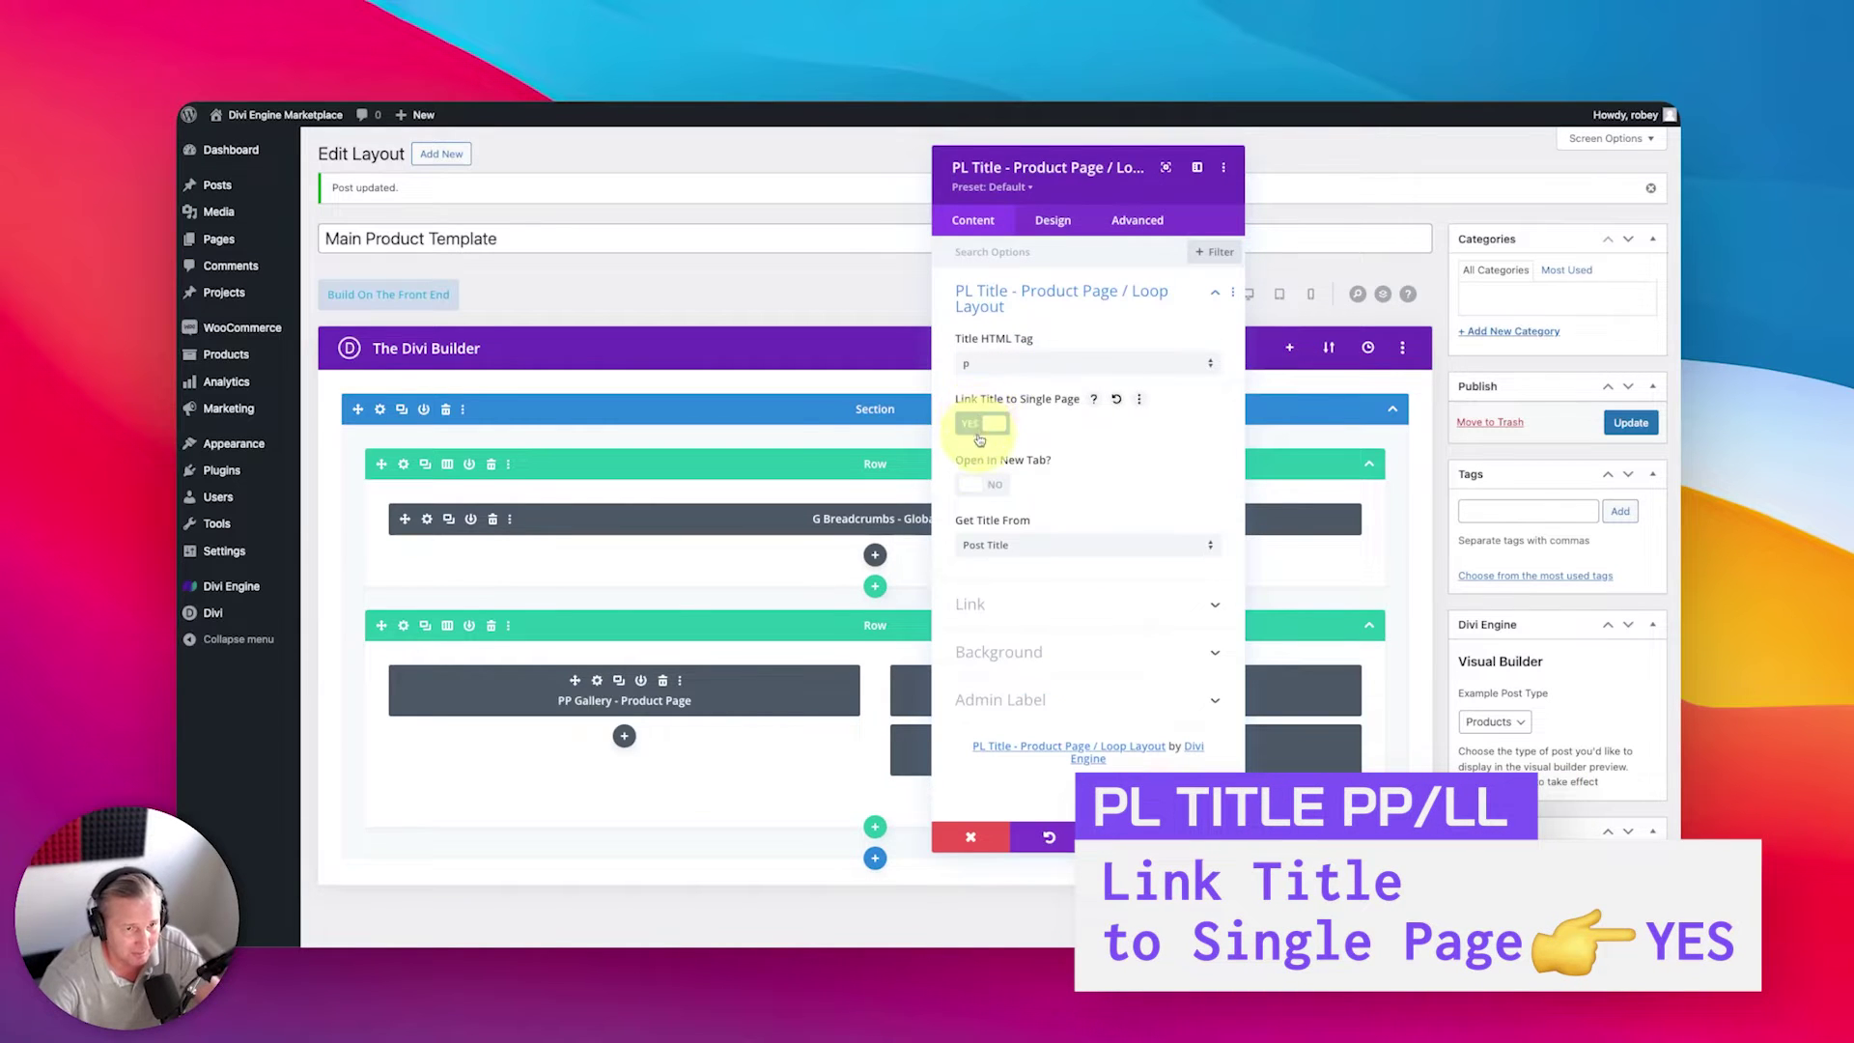
{"action": "left_click", "coordinate": [980, 544]}
{"action": "left_click", "coordinate": [983, 584]}
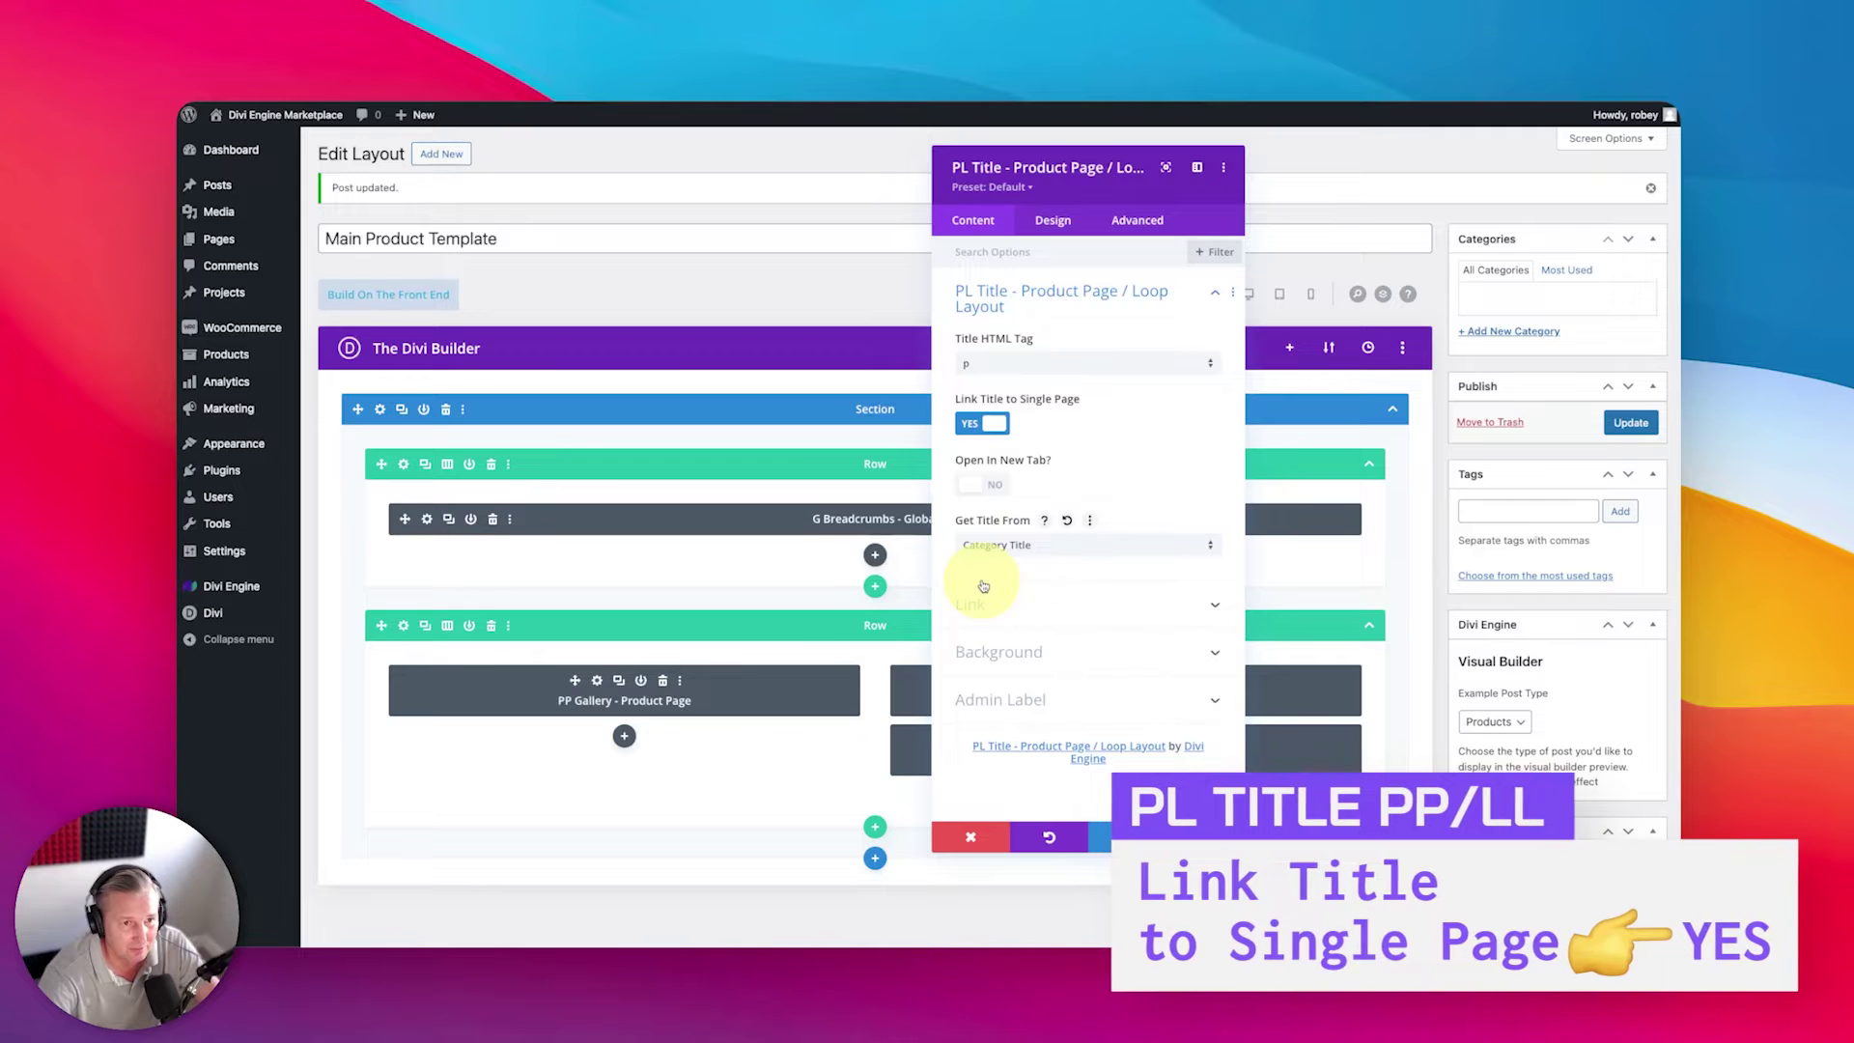
{"action": "left_click", "coordinate": [1191, 836]}
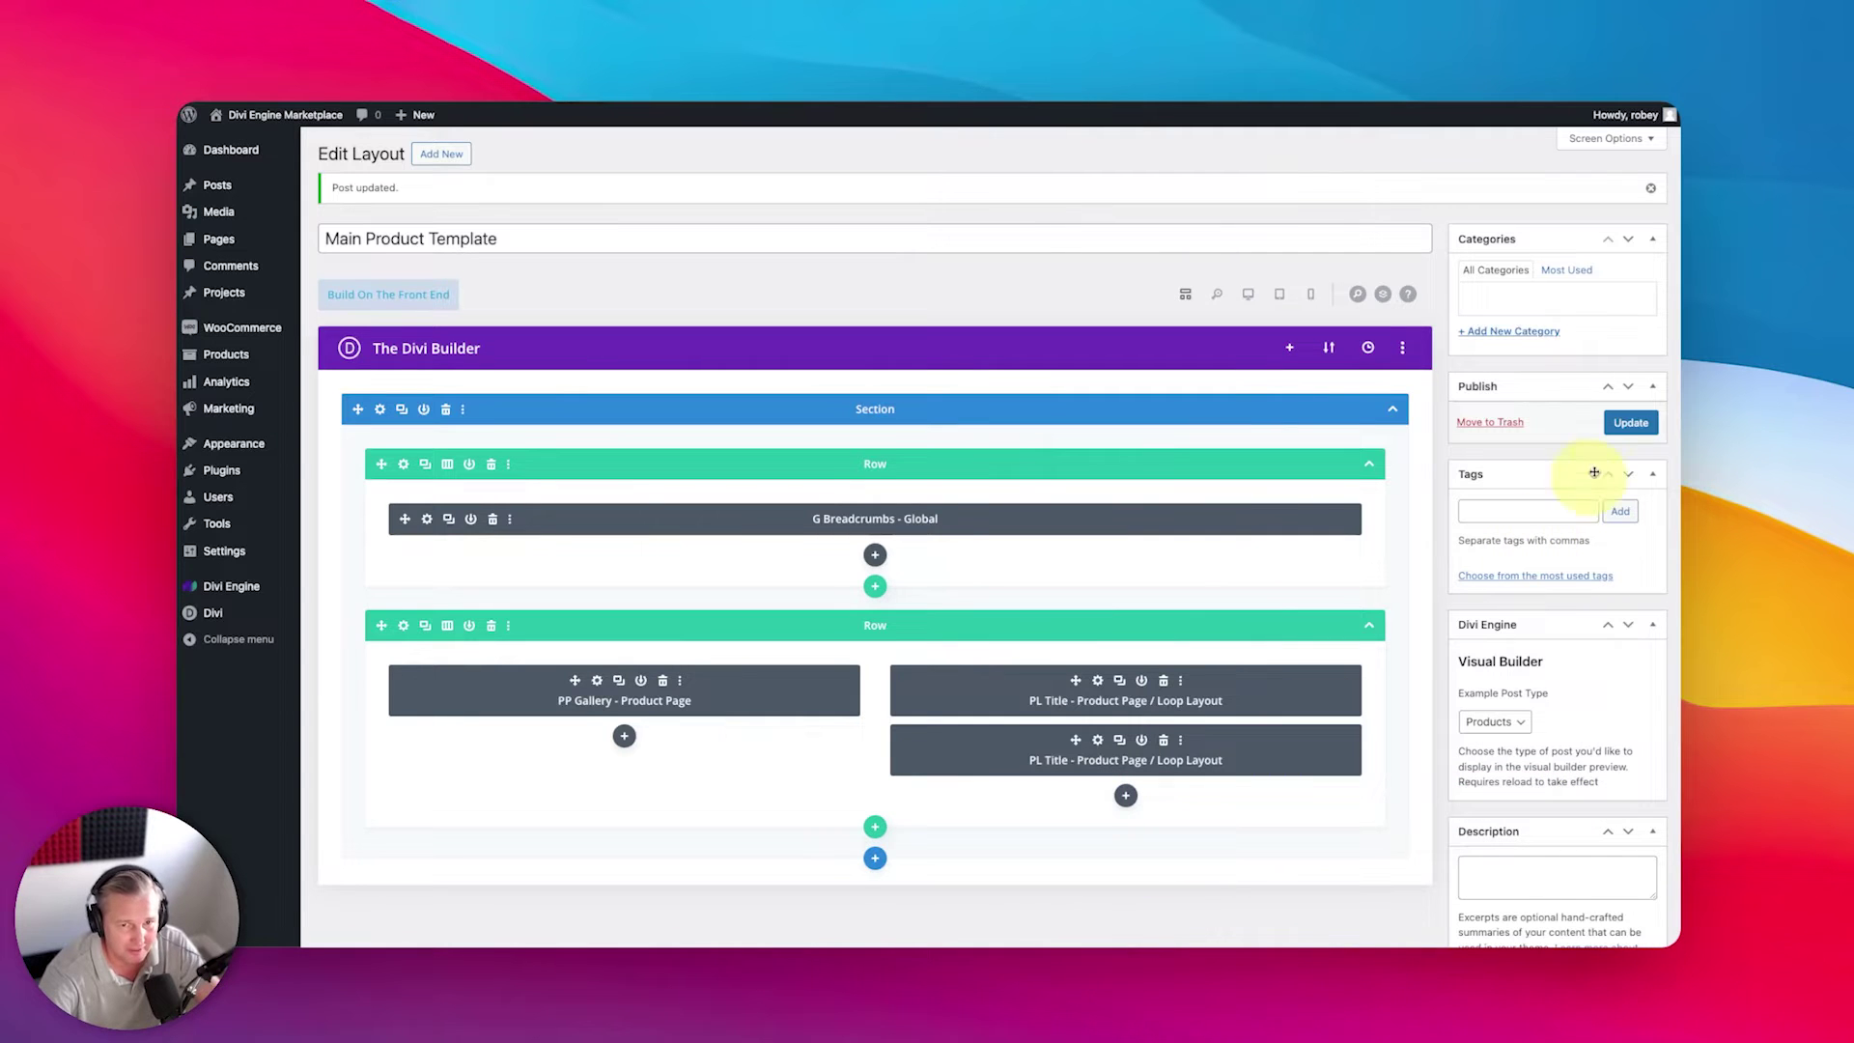
{"action": "left_click", "coordinate": [1627, 424]}
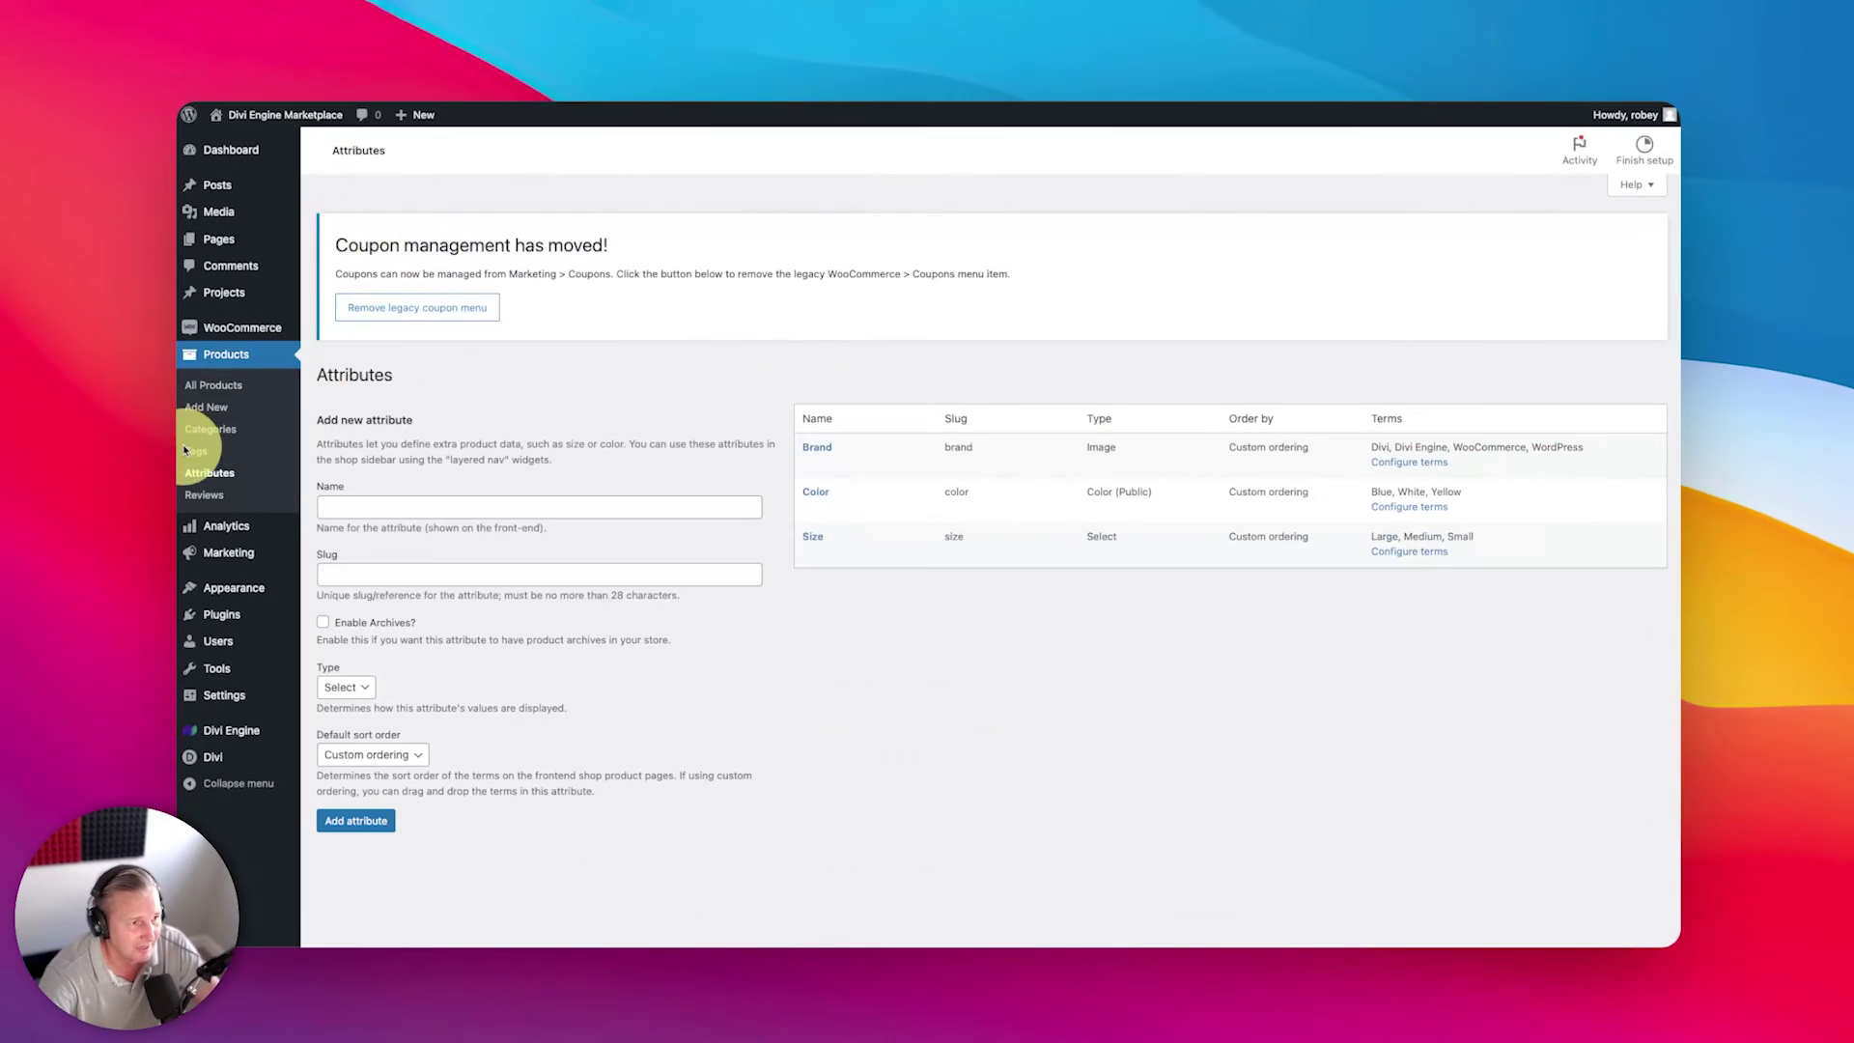
Step: View the Dat Divi Engine Life Crop-top (3-Tone) product from the product list and examine its current page layout and sidebar
{"action": "left_click", "coordinate": [203, 386]}
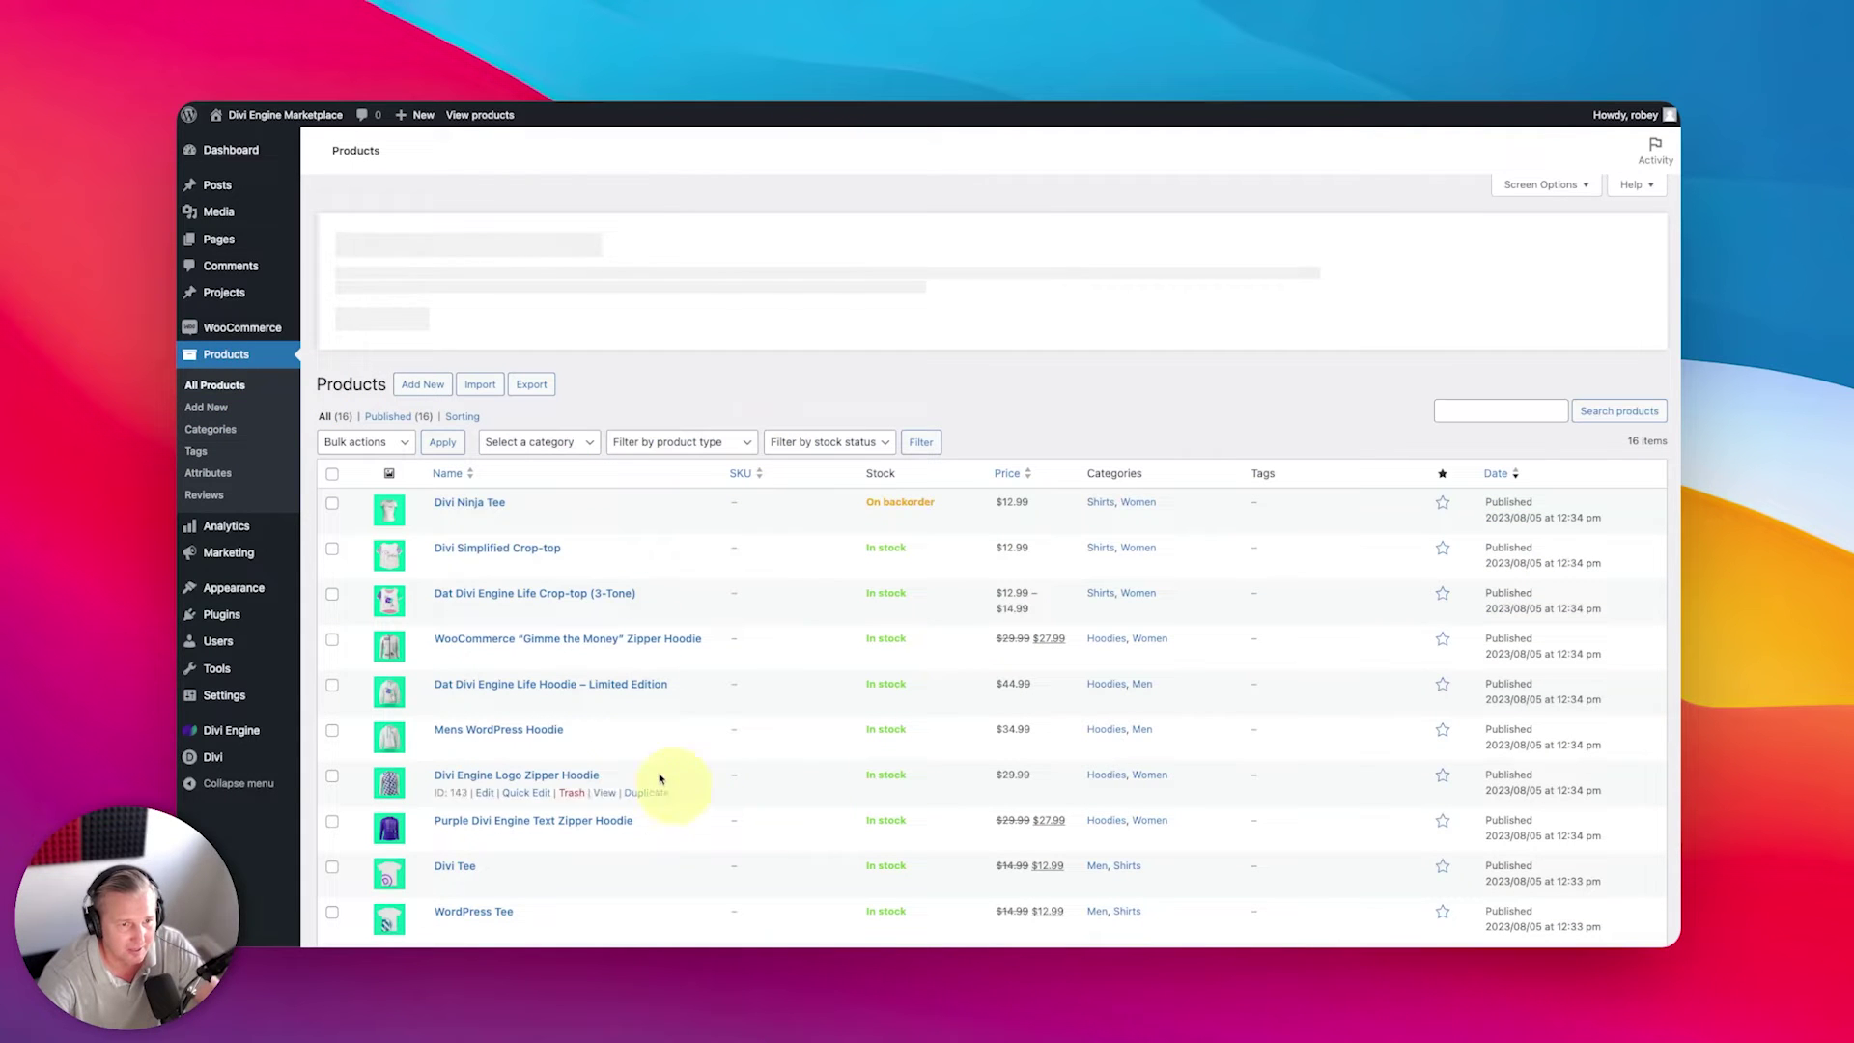
{"action": "right_click", "coordinate": [605, 612]}
{"action": "left_click", "coordinate": [628, 606]}
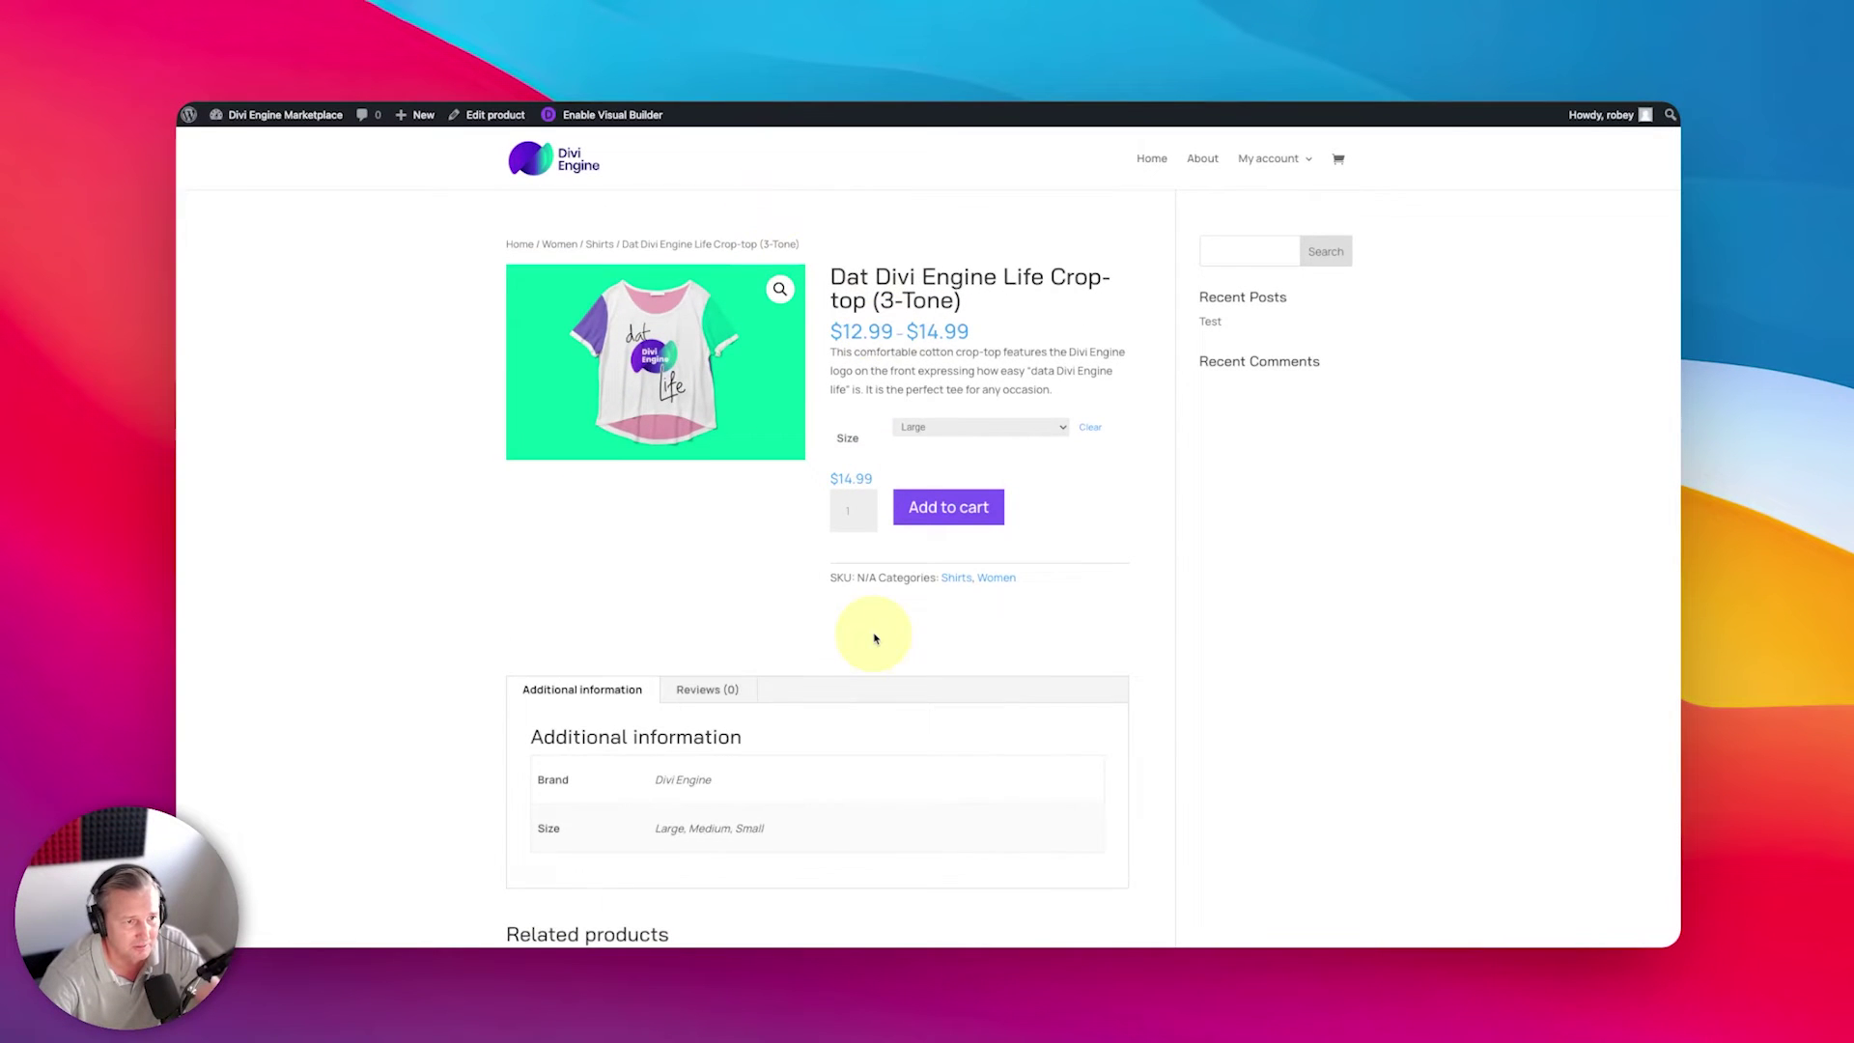
{"action": "scroll", "coordinate": [874, 632], "scroll_direction": "down", "scroll_amount": 2}
{"action": "scroll", "coordinate": [876, 636], "scroll_direction": "up", "scroll_amount": 2}
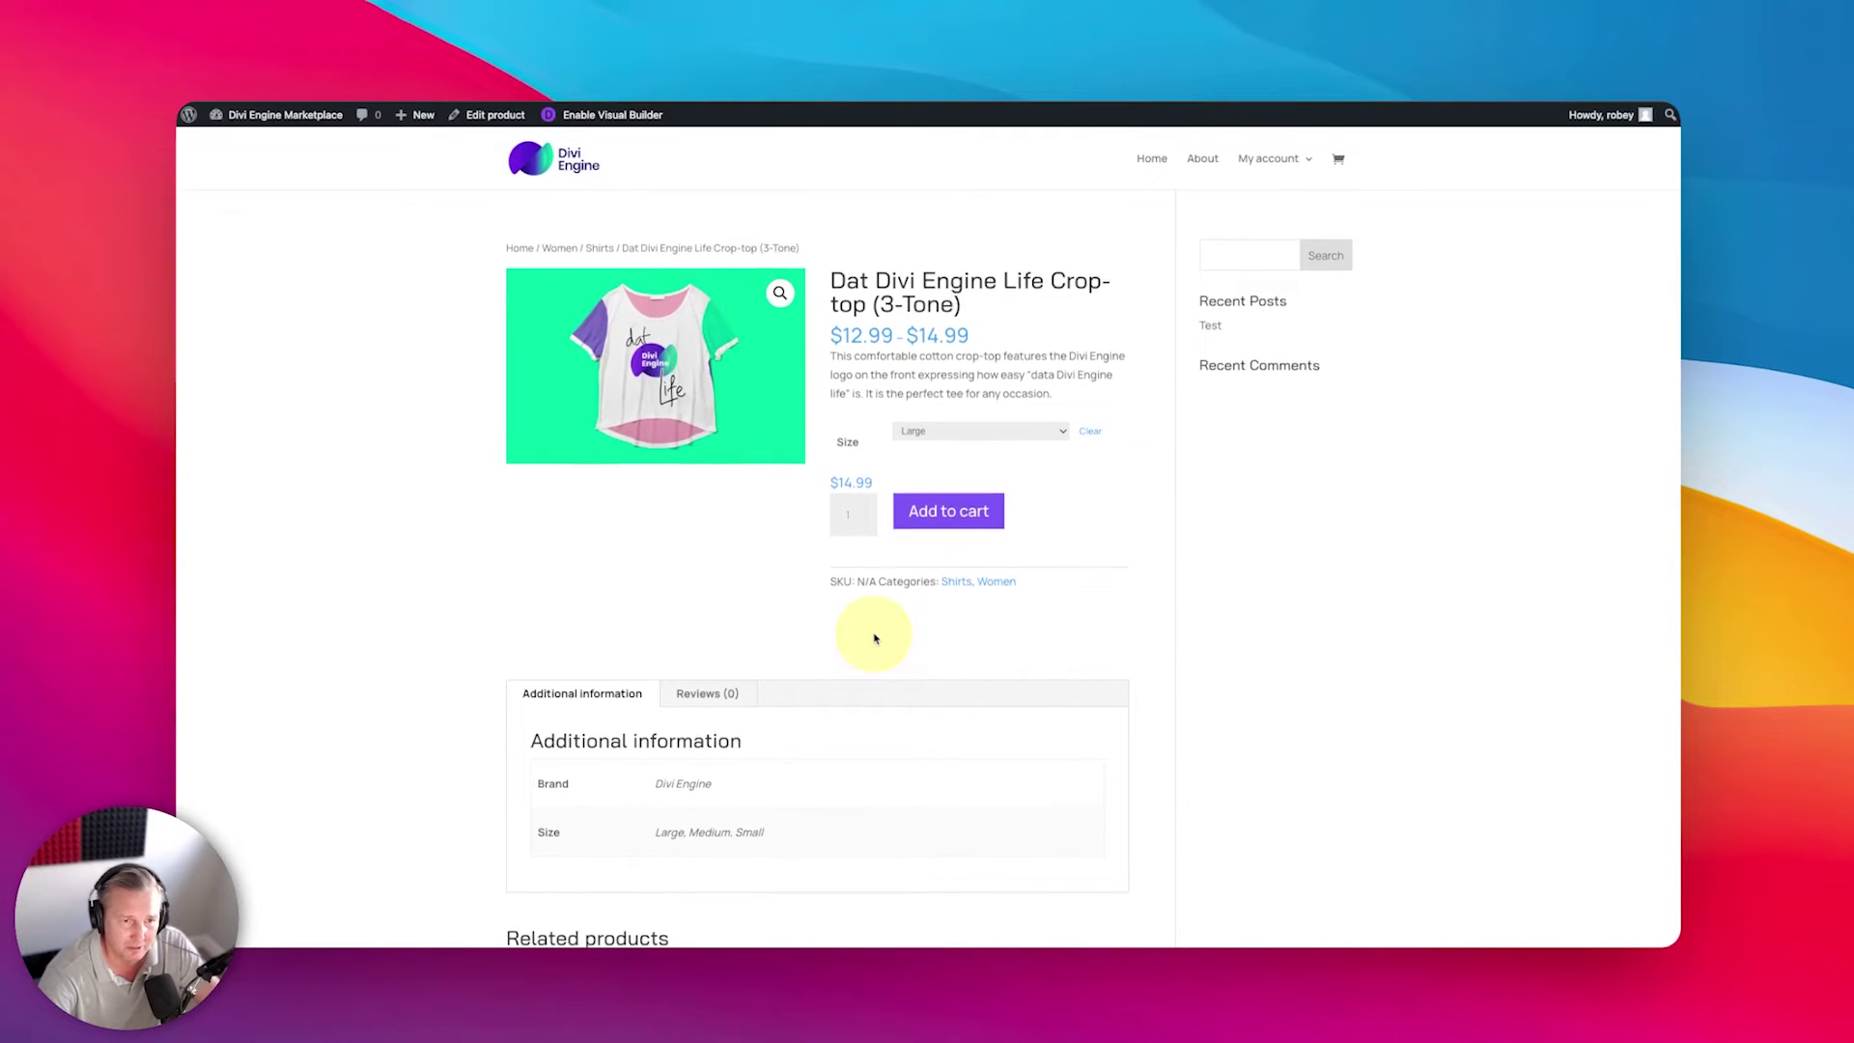
{"action": "scroll", "coordinate": [887, 622], "scroll_direction": "down", "scroll_amount": 1}
{"action": "scroll", "coordinate": [894, 610], "scroll_direction": "up", "scroll_amount": 1}
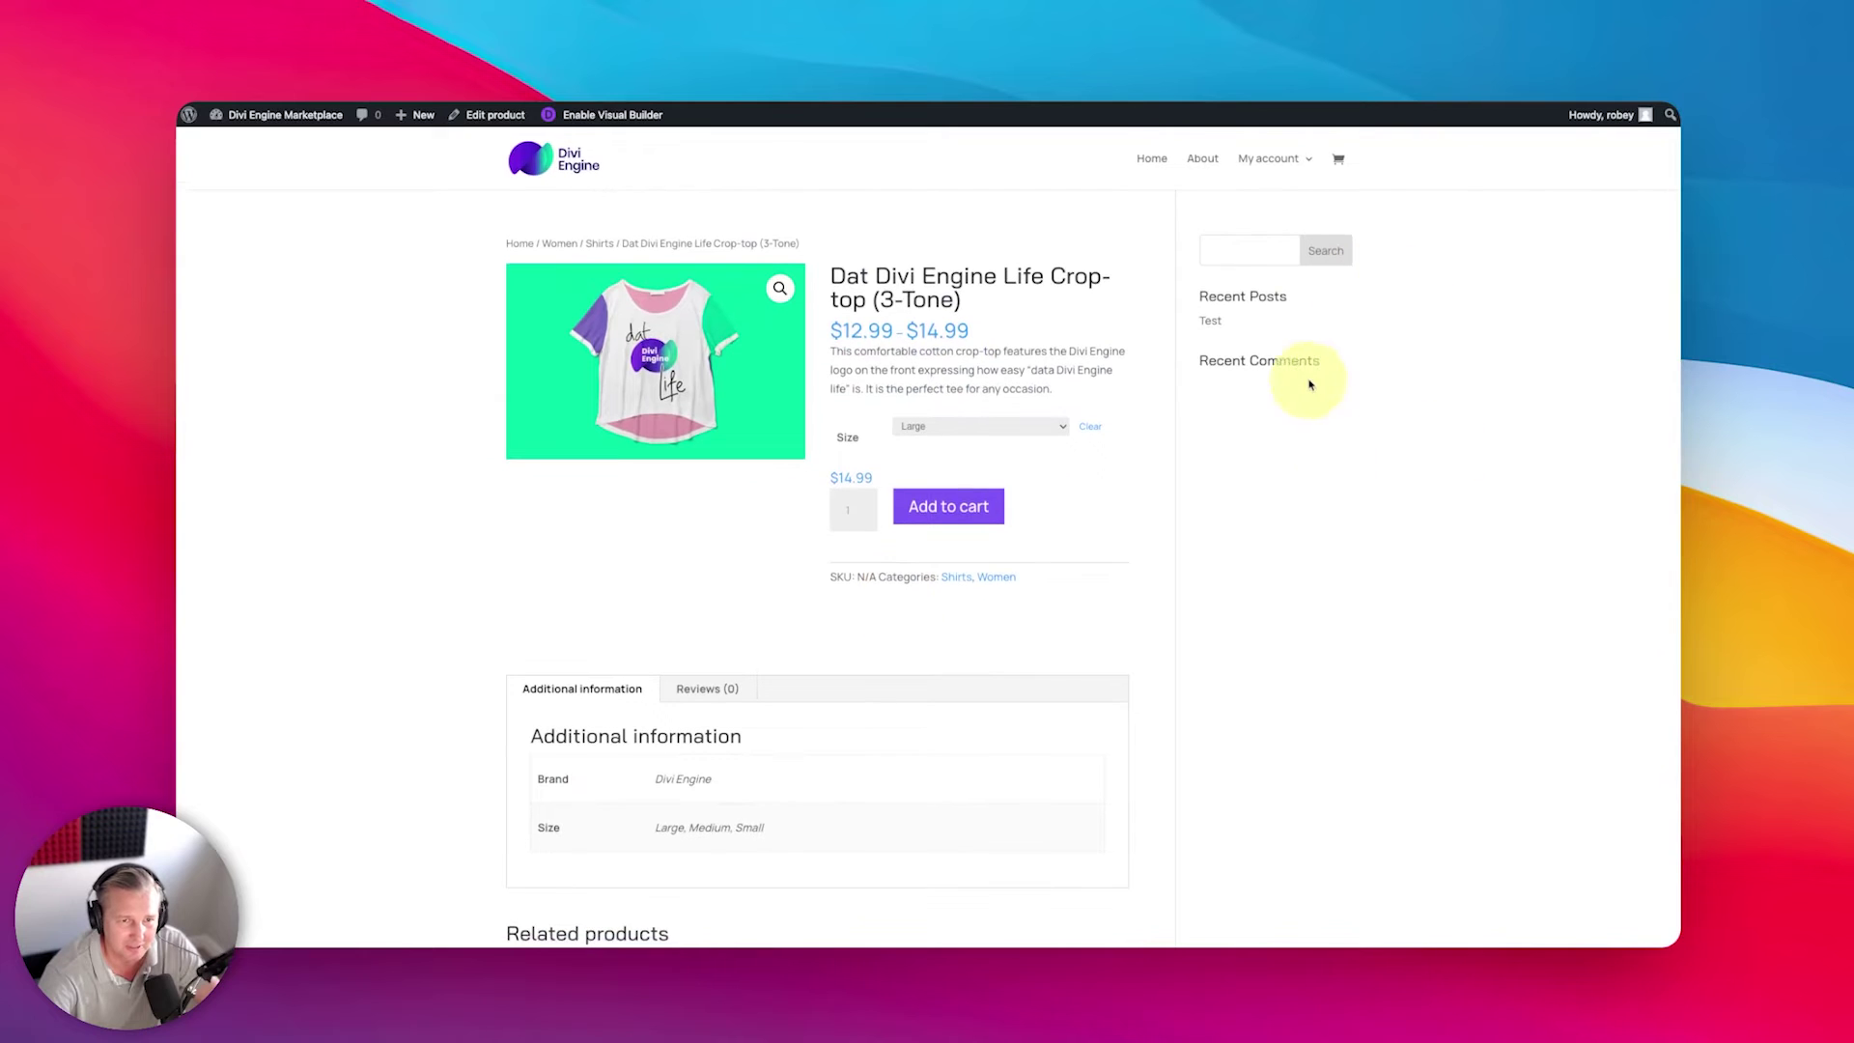
{"action": "scroll", "coordinate": [757, 670], "scroll_direction": "down", "scroll_amount": 5}
{"action": "scroll", "coordinate": [759, 673], "scroll_direction": "up", "scroll_amount": 5}
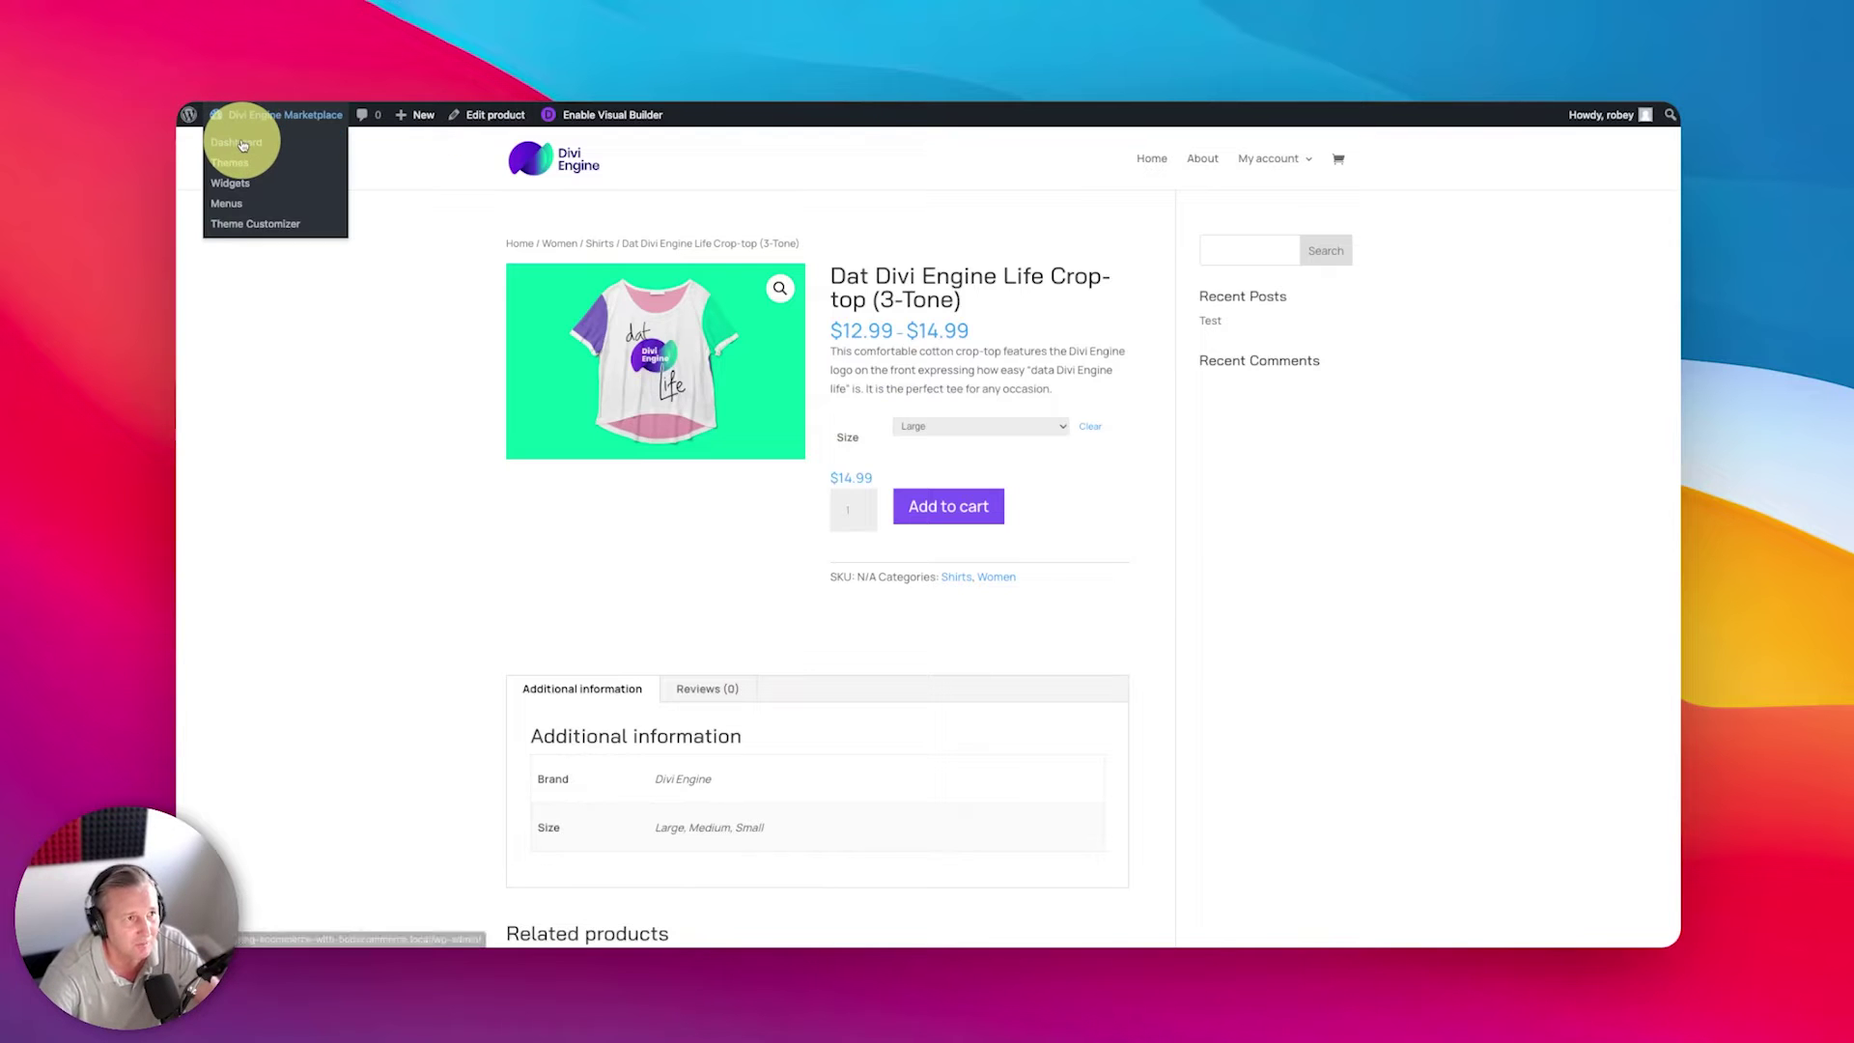
Step: In the BodyCommerce product page settings, select Main Product Template as the main product page template
{"action": "left_click", "coordinate": [242, 145]}
{"action": "mouse_move", "coordinate": [227, 641]}
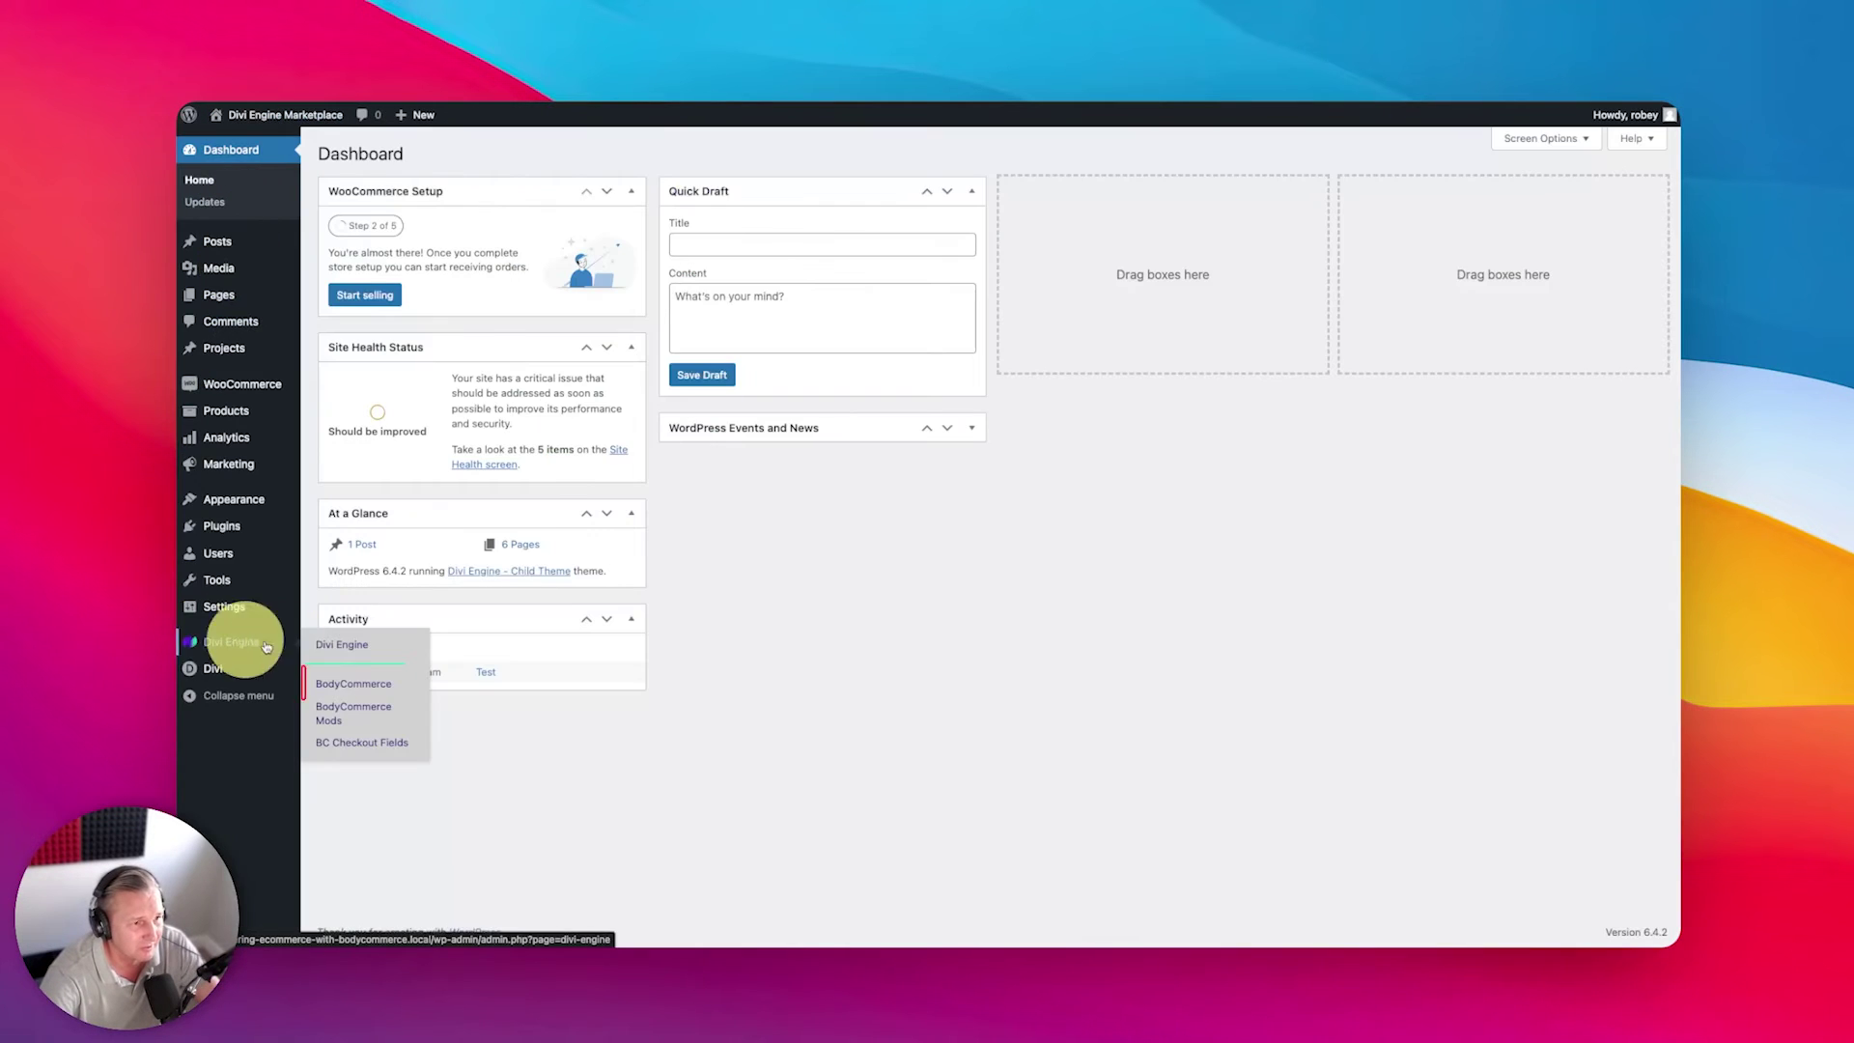
{"action": "left_click", "coordinate": [355, 684]}
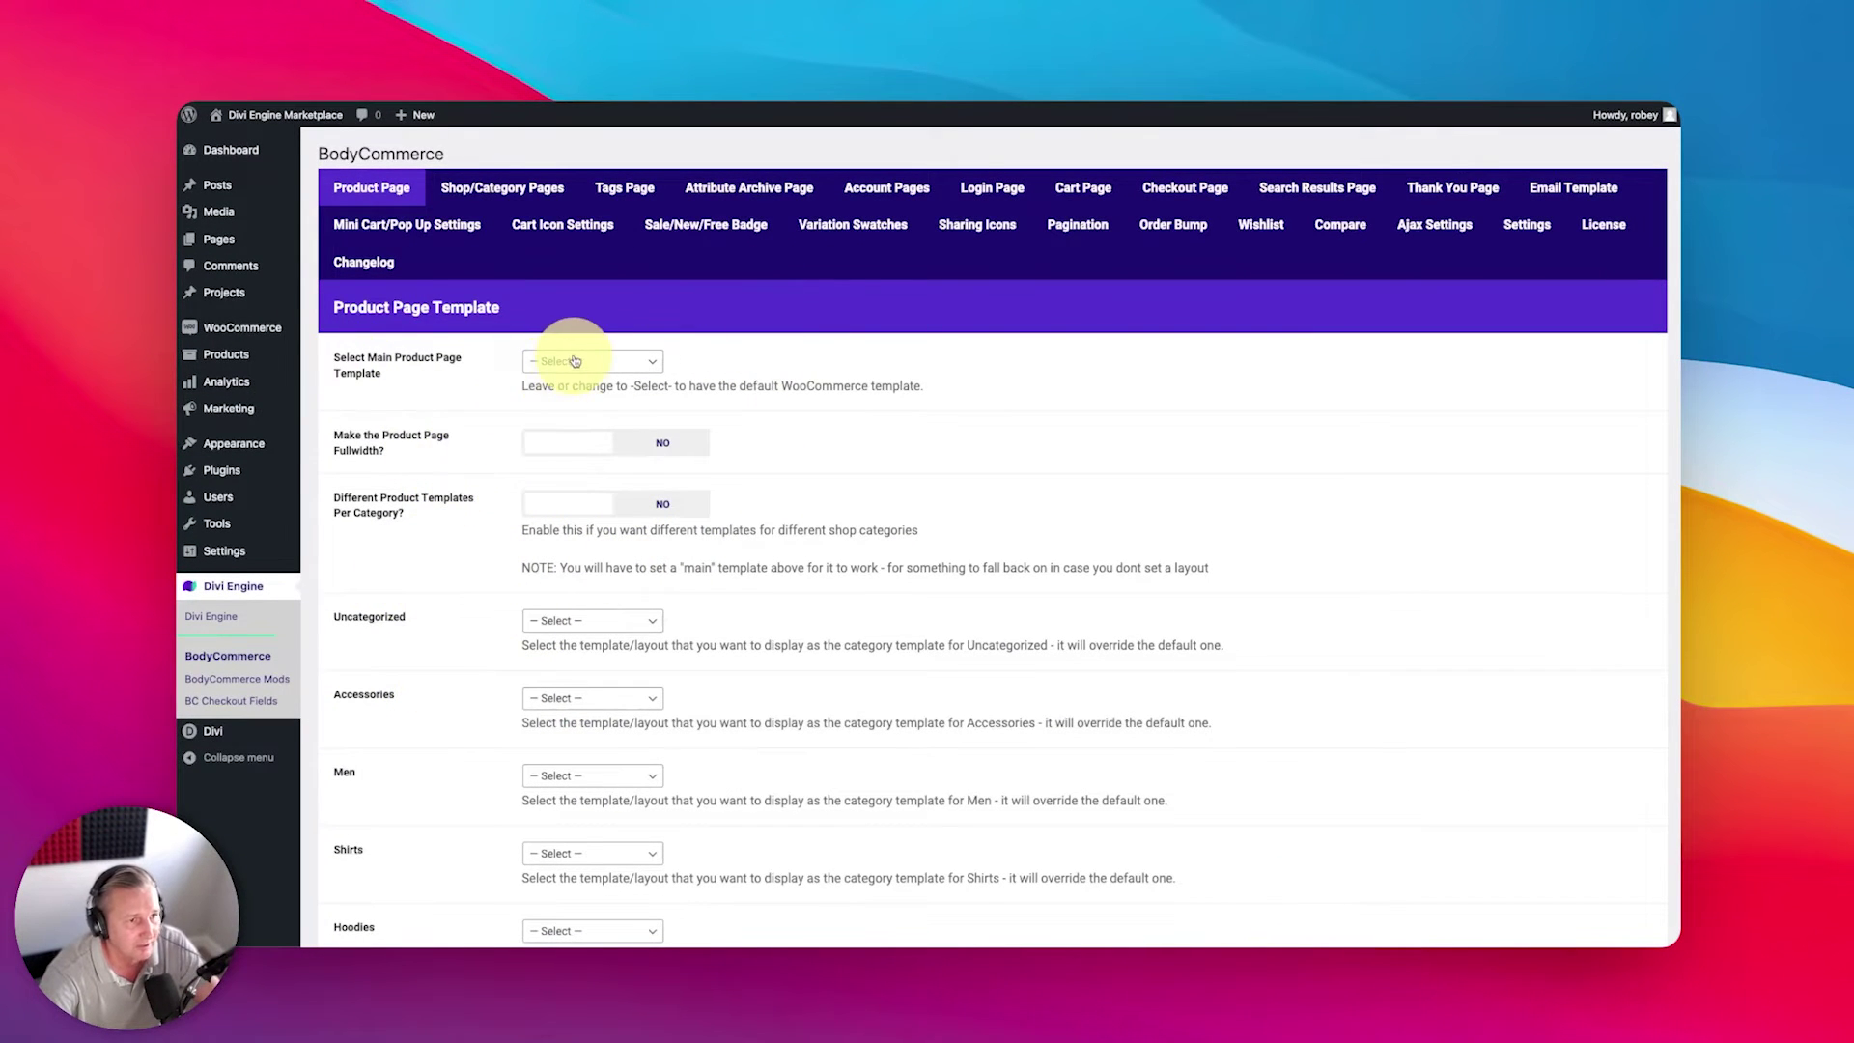
{"action": "left_click", "coordinate": [575, 362]}
{"action": "left_click", "coordinate": [574, 379]}
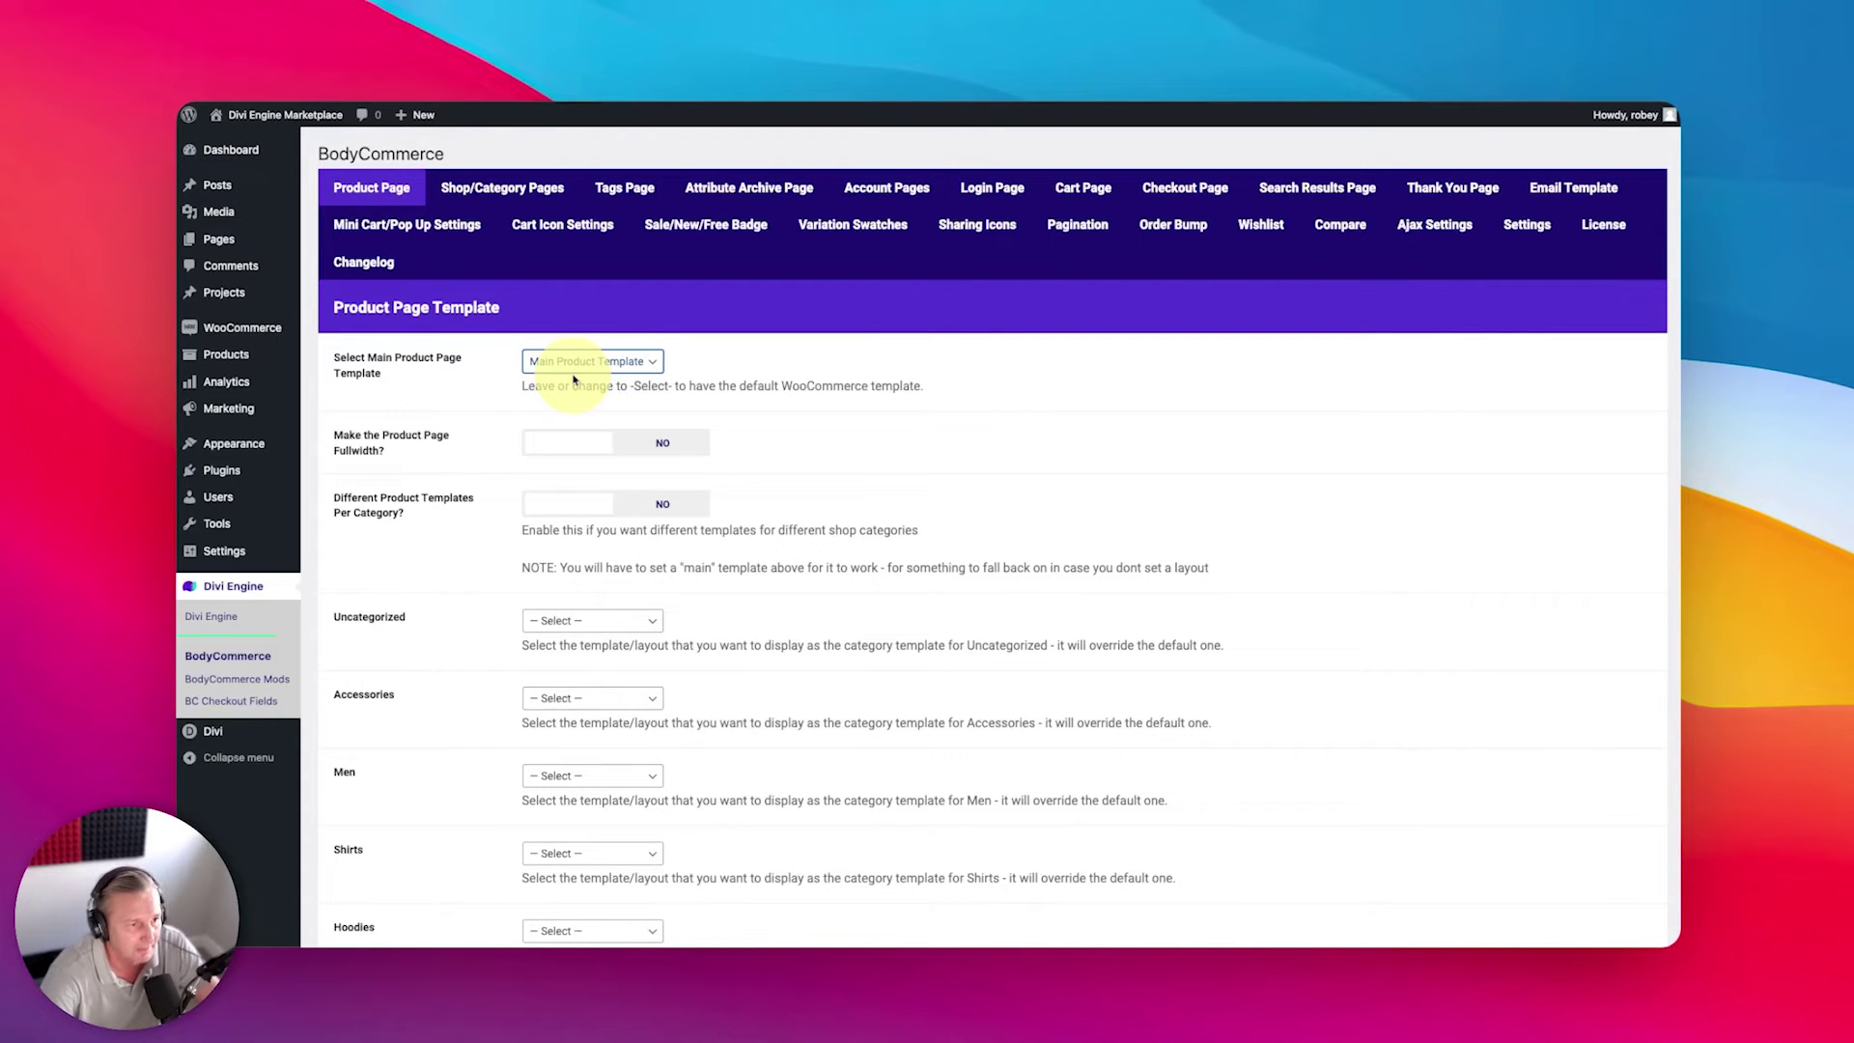
Step: Set Make the Product Page Fullwidth to Yes and save the BodyCommerce settings
{"action": "scroll", "coordinate": [437, 619], "scroll_direction": "down", "scroll_amount": 1}
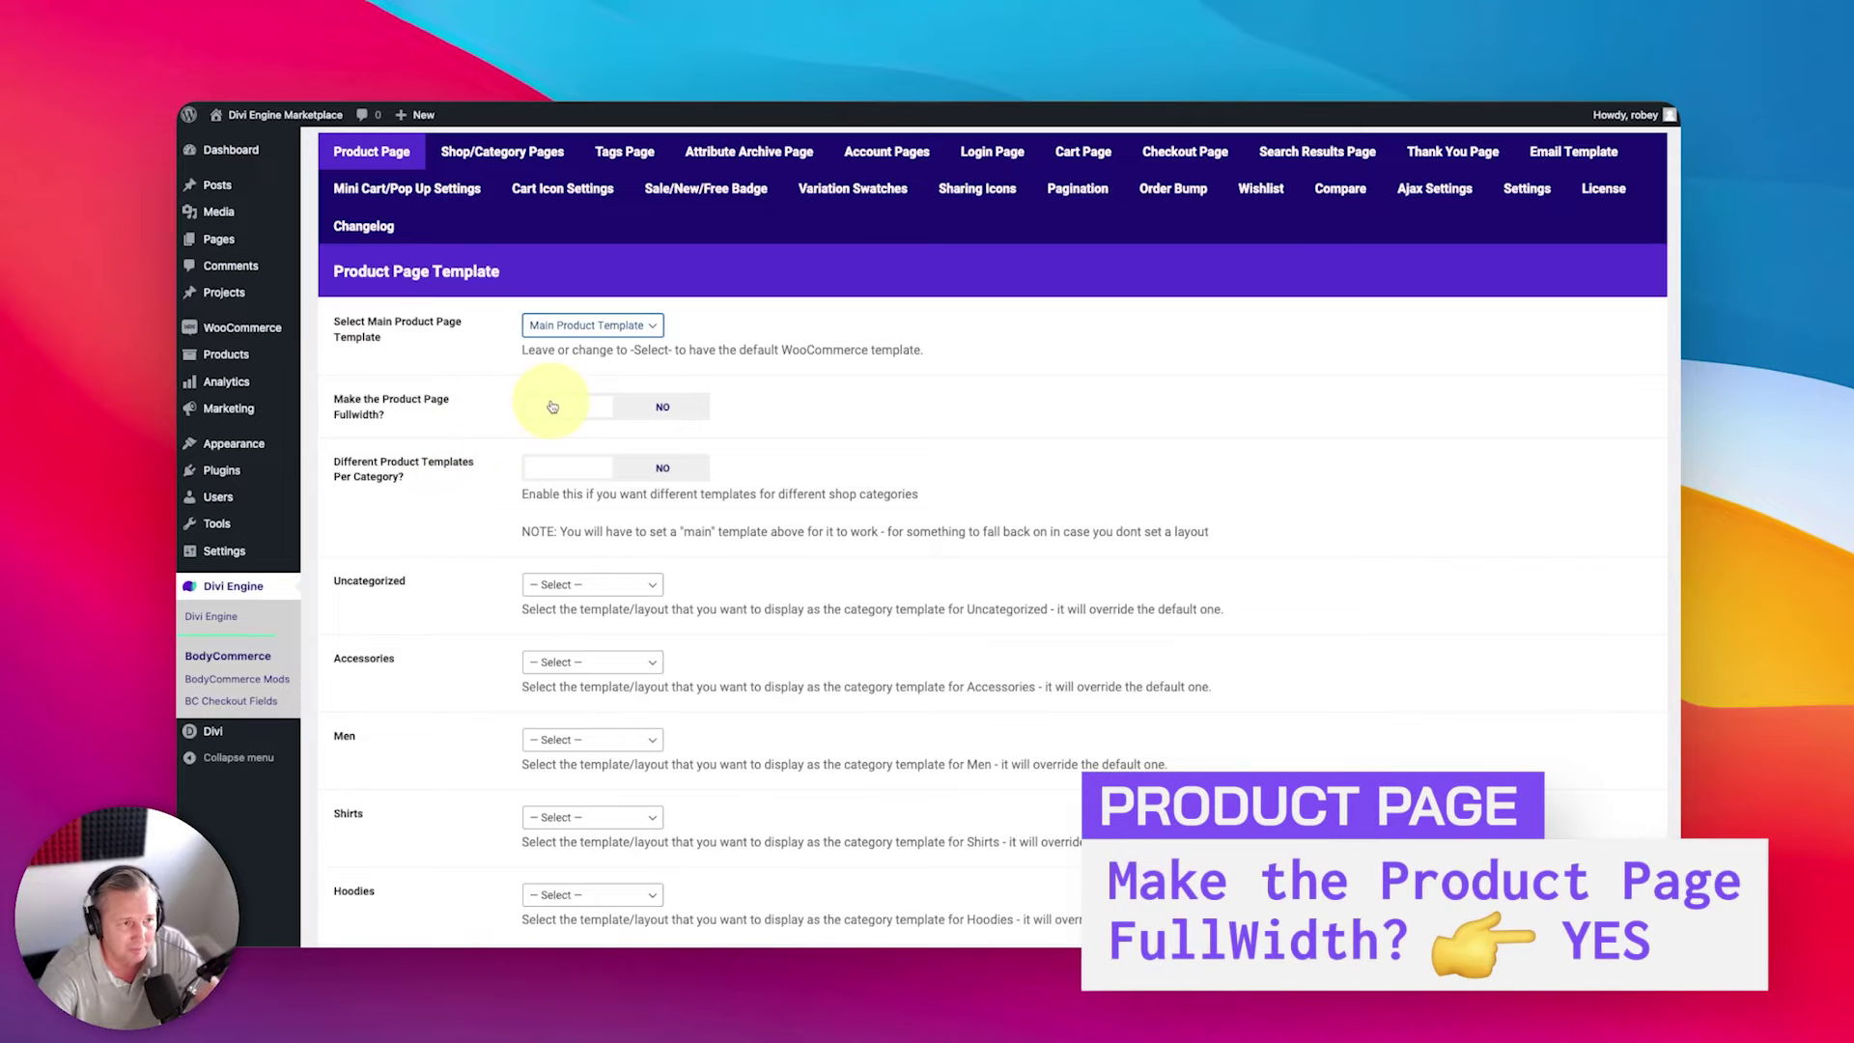
{"action": "left_click", "coordinate": [553, 406]}
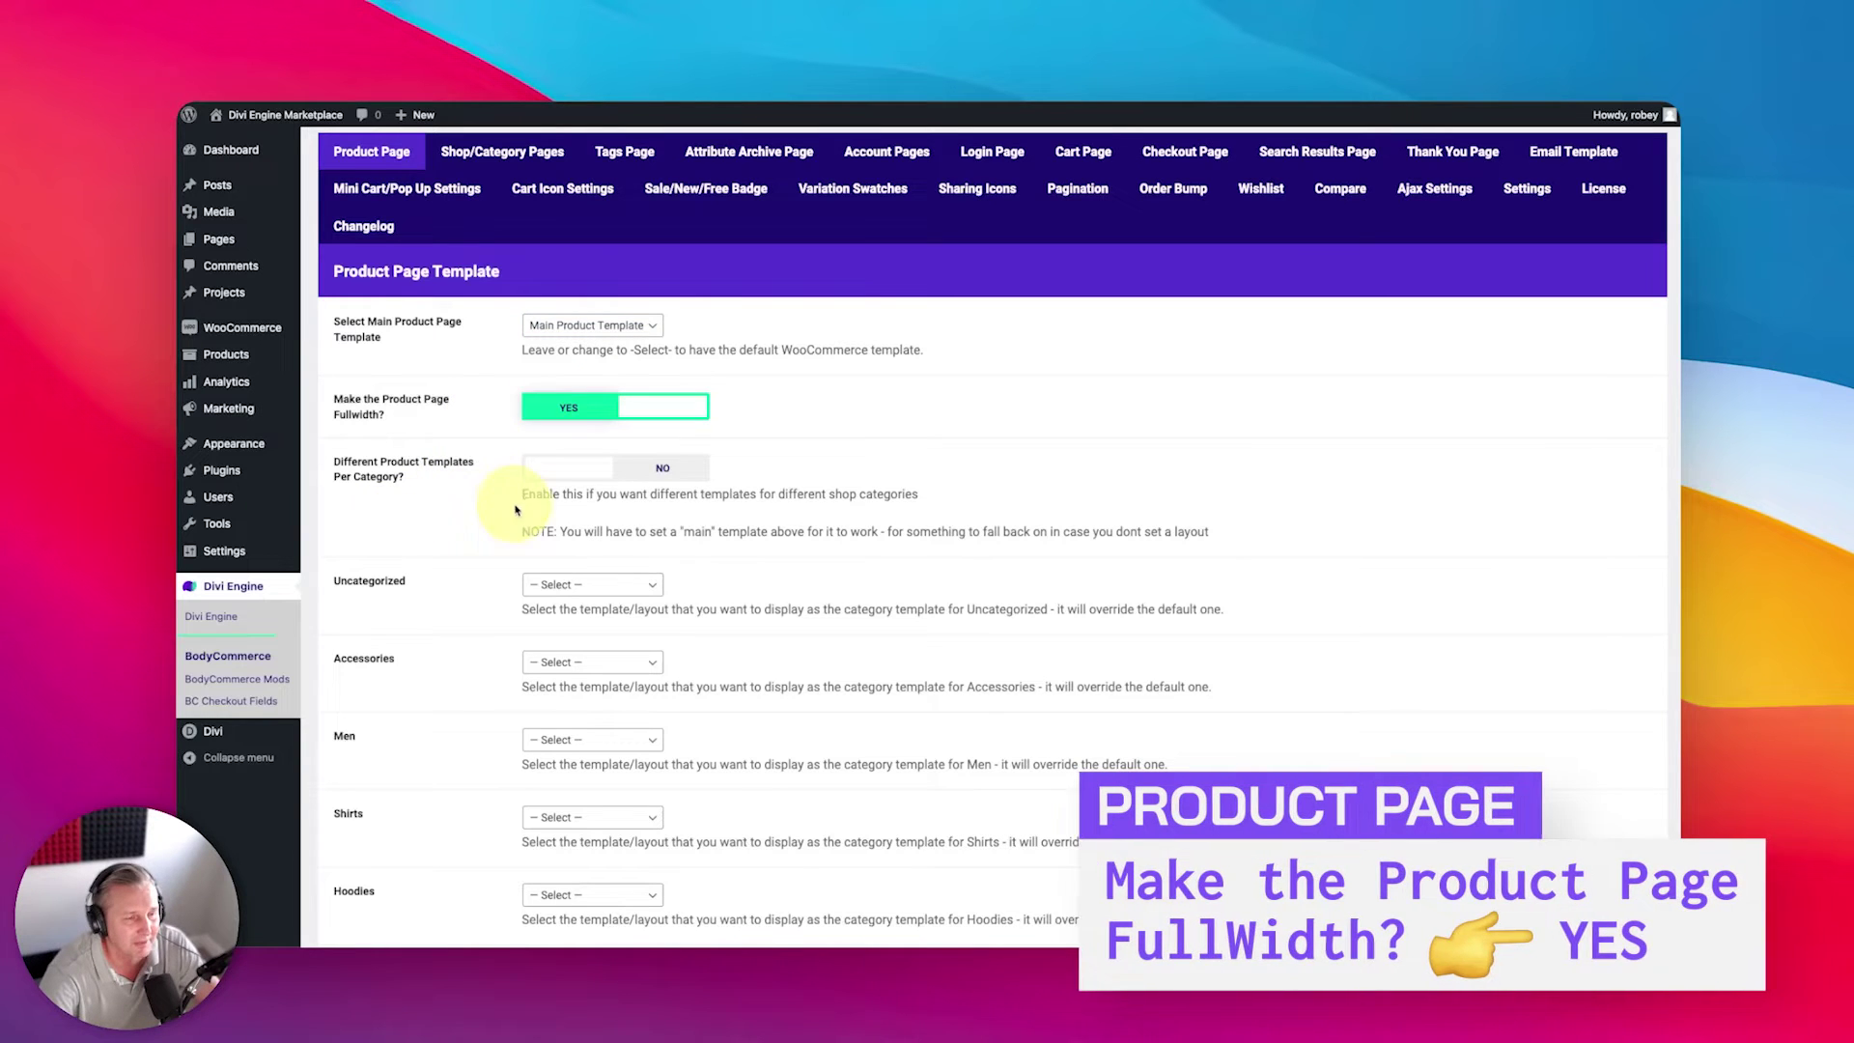
{"action": "scroll", "coordinate": [408, 725], "scroll_direction": "down", "scroll_amount": 5}
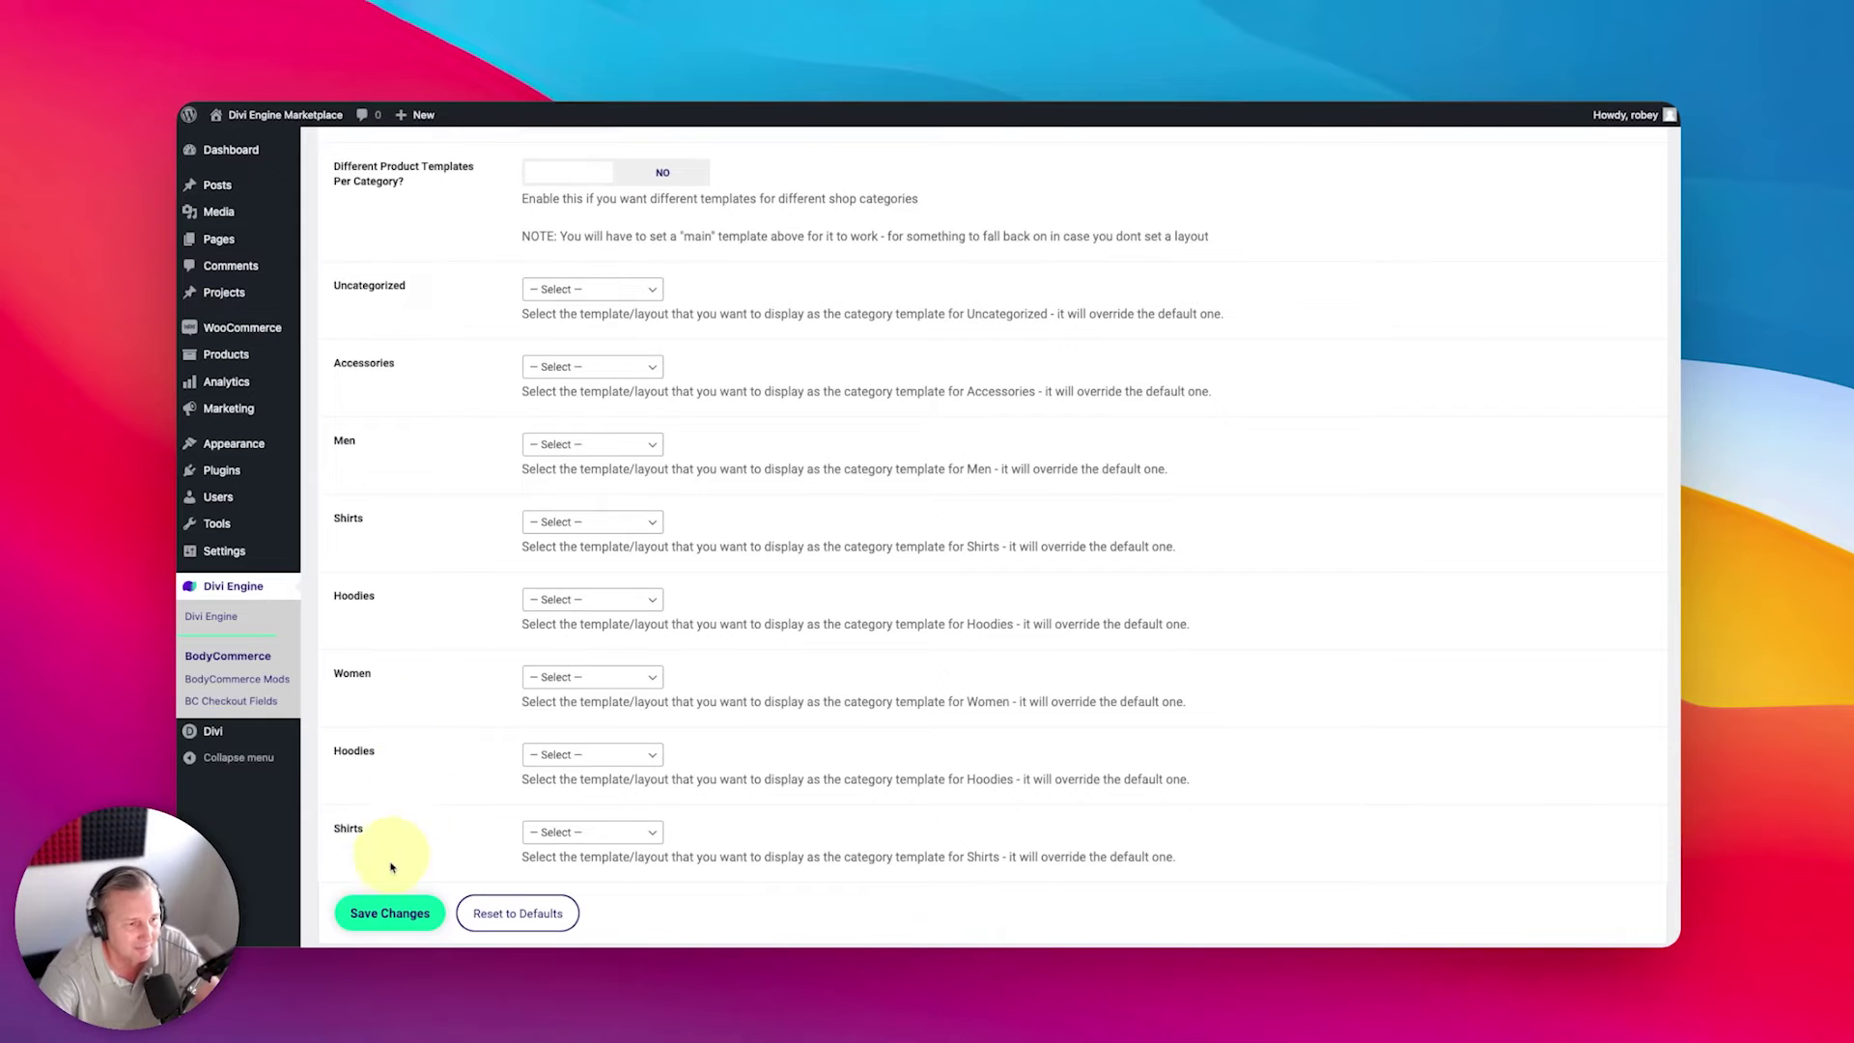
{"action": "left_click", "coordinate": [386, 893]}
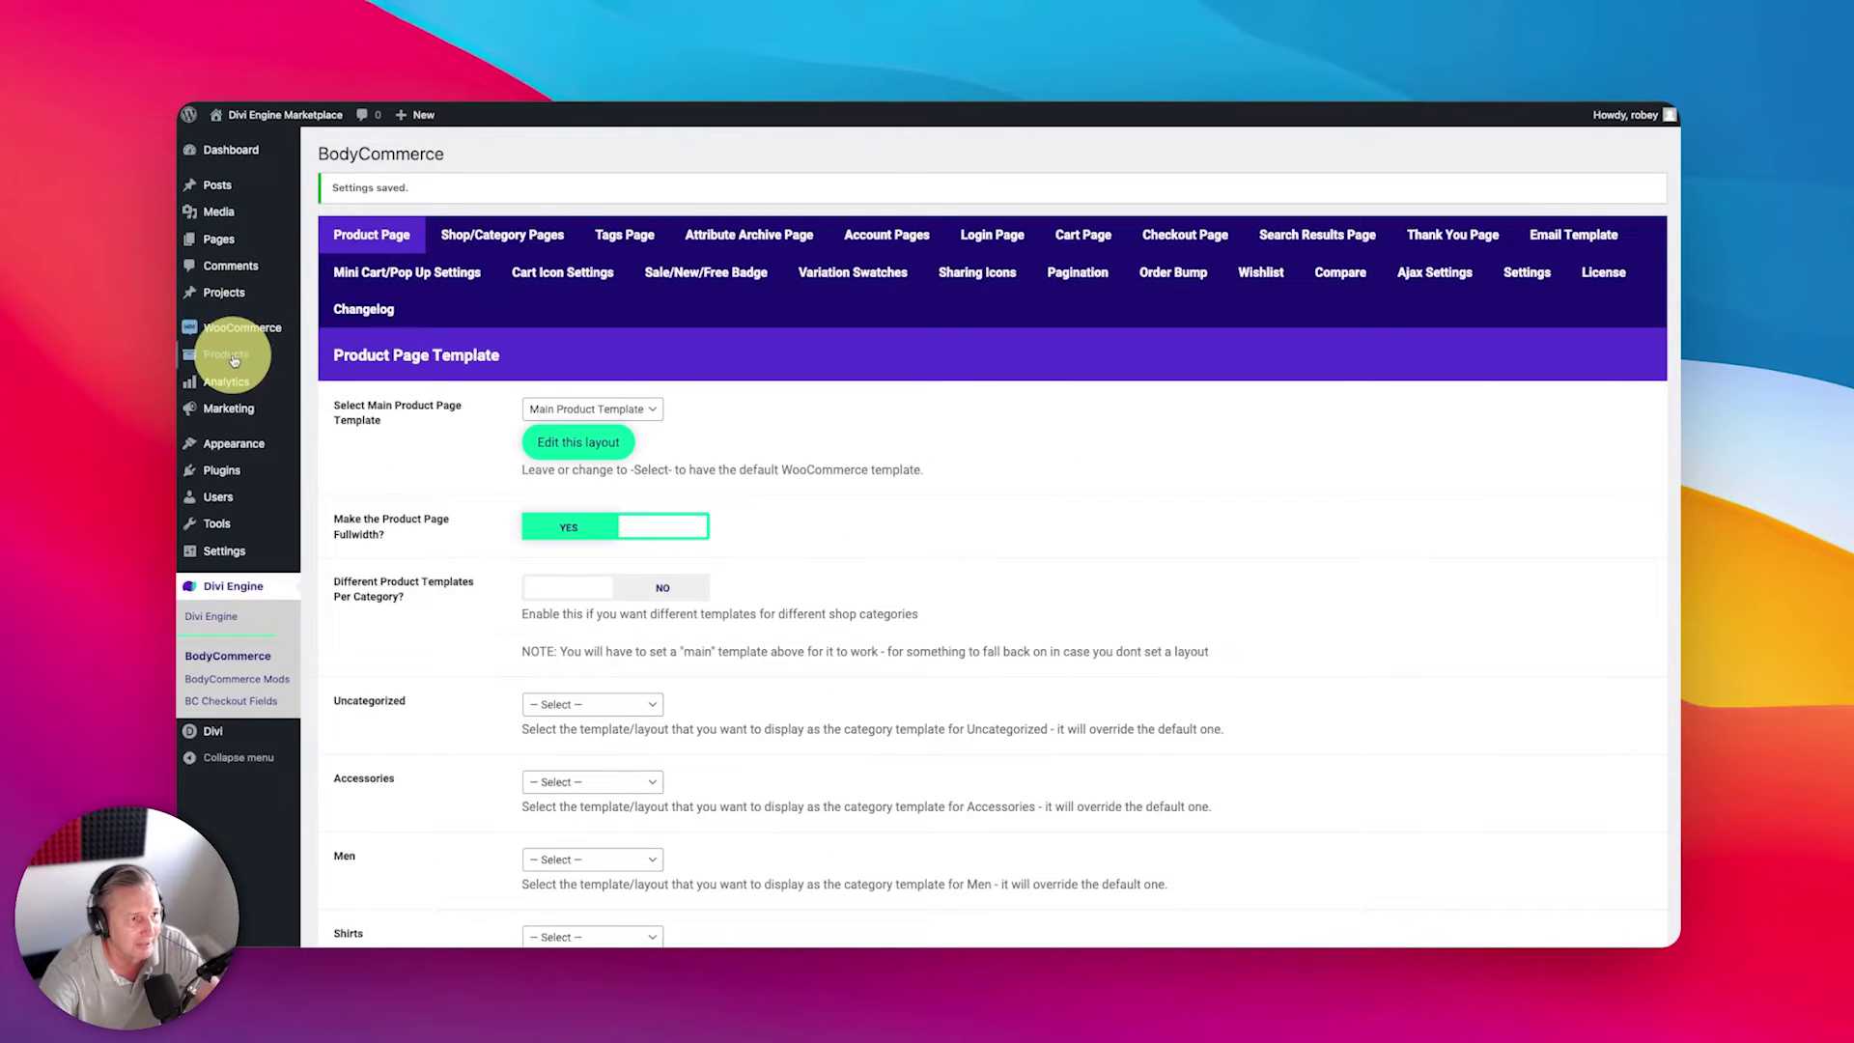
Step: View the Dat Divi Engine Life Crop-top (3-Tone) product again and check its two titles and the image gallery
{"action": "left_click", "coordinate": [287, 363]}
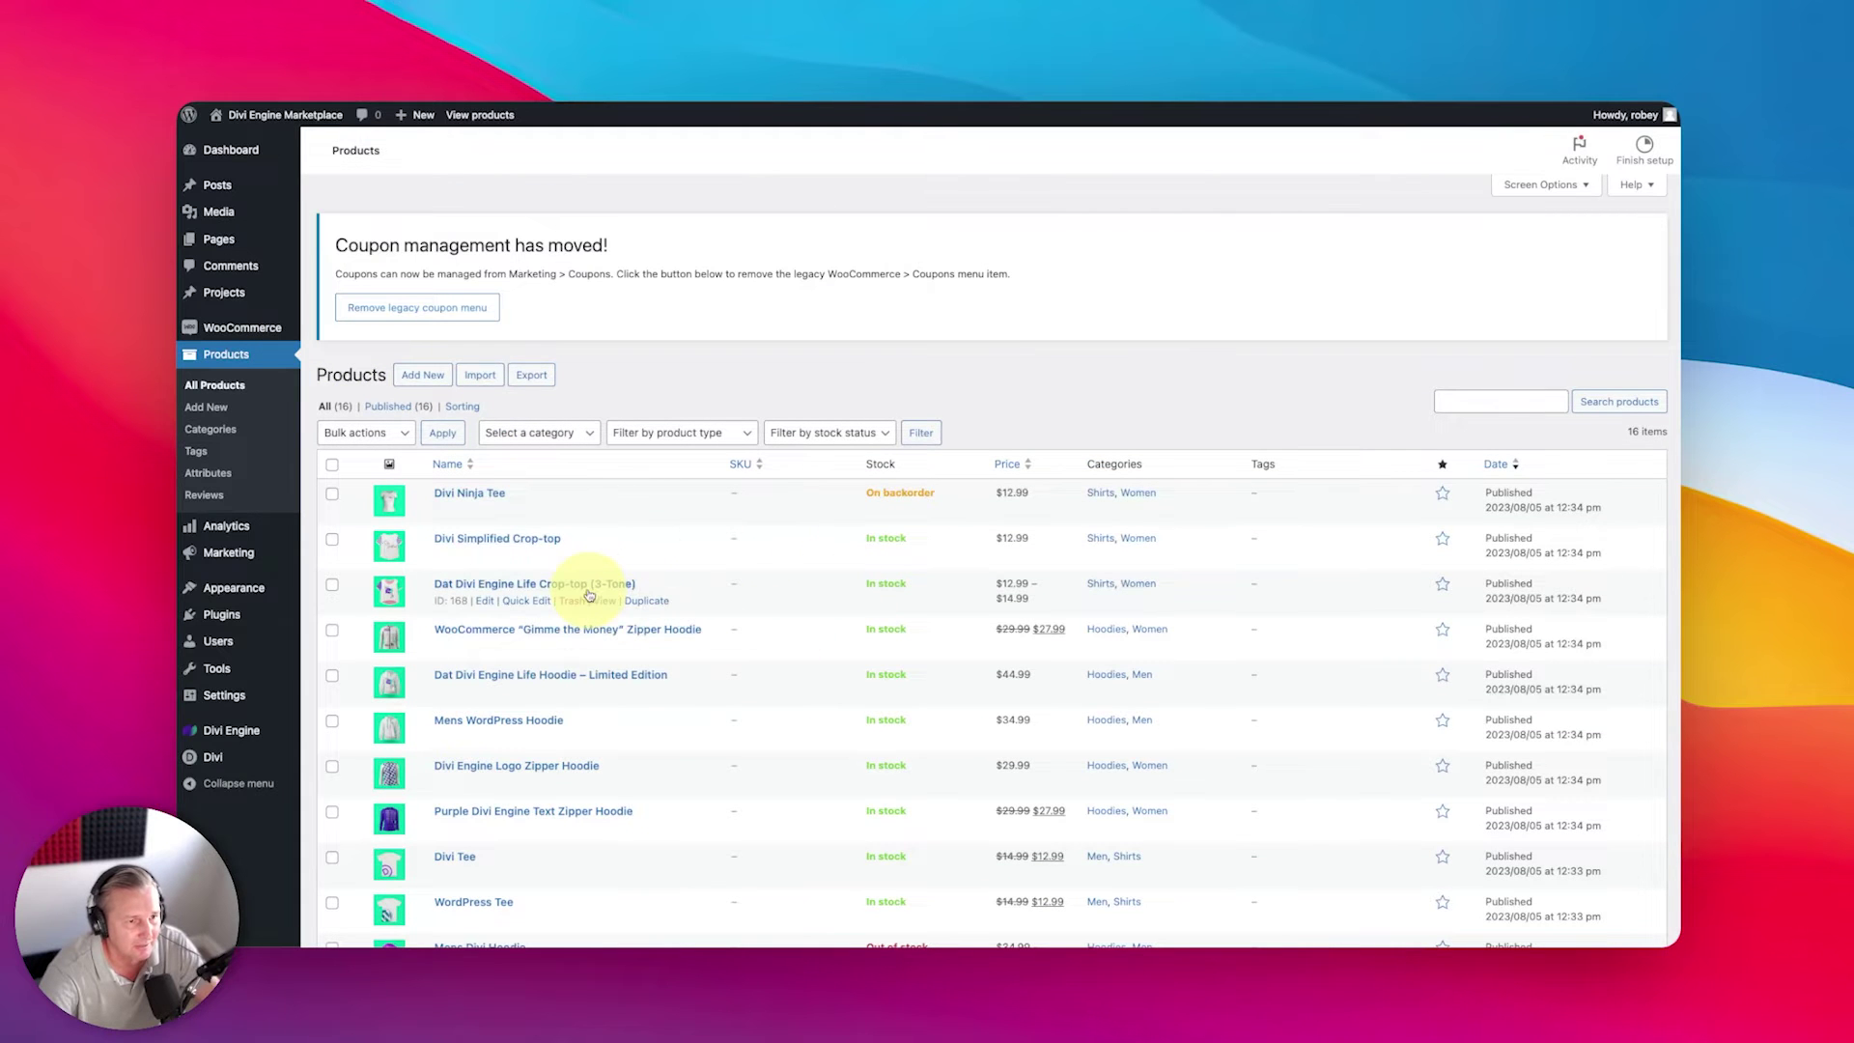
{"action": "left_click", "coordinate": [603, 602]}
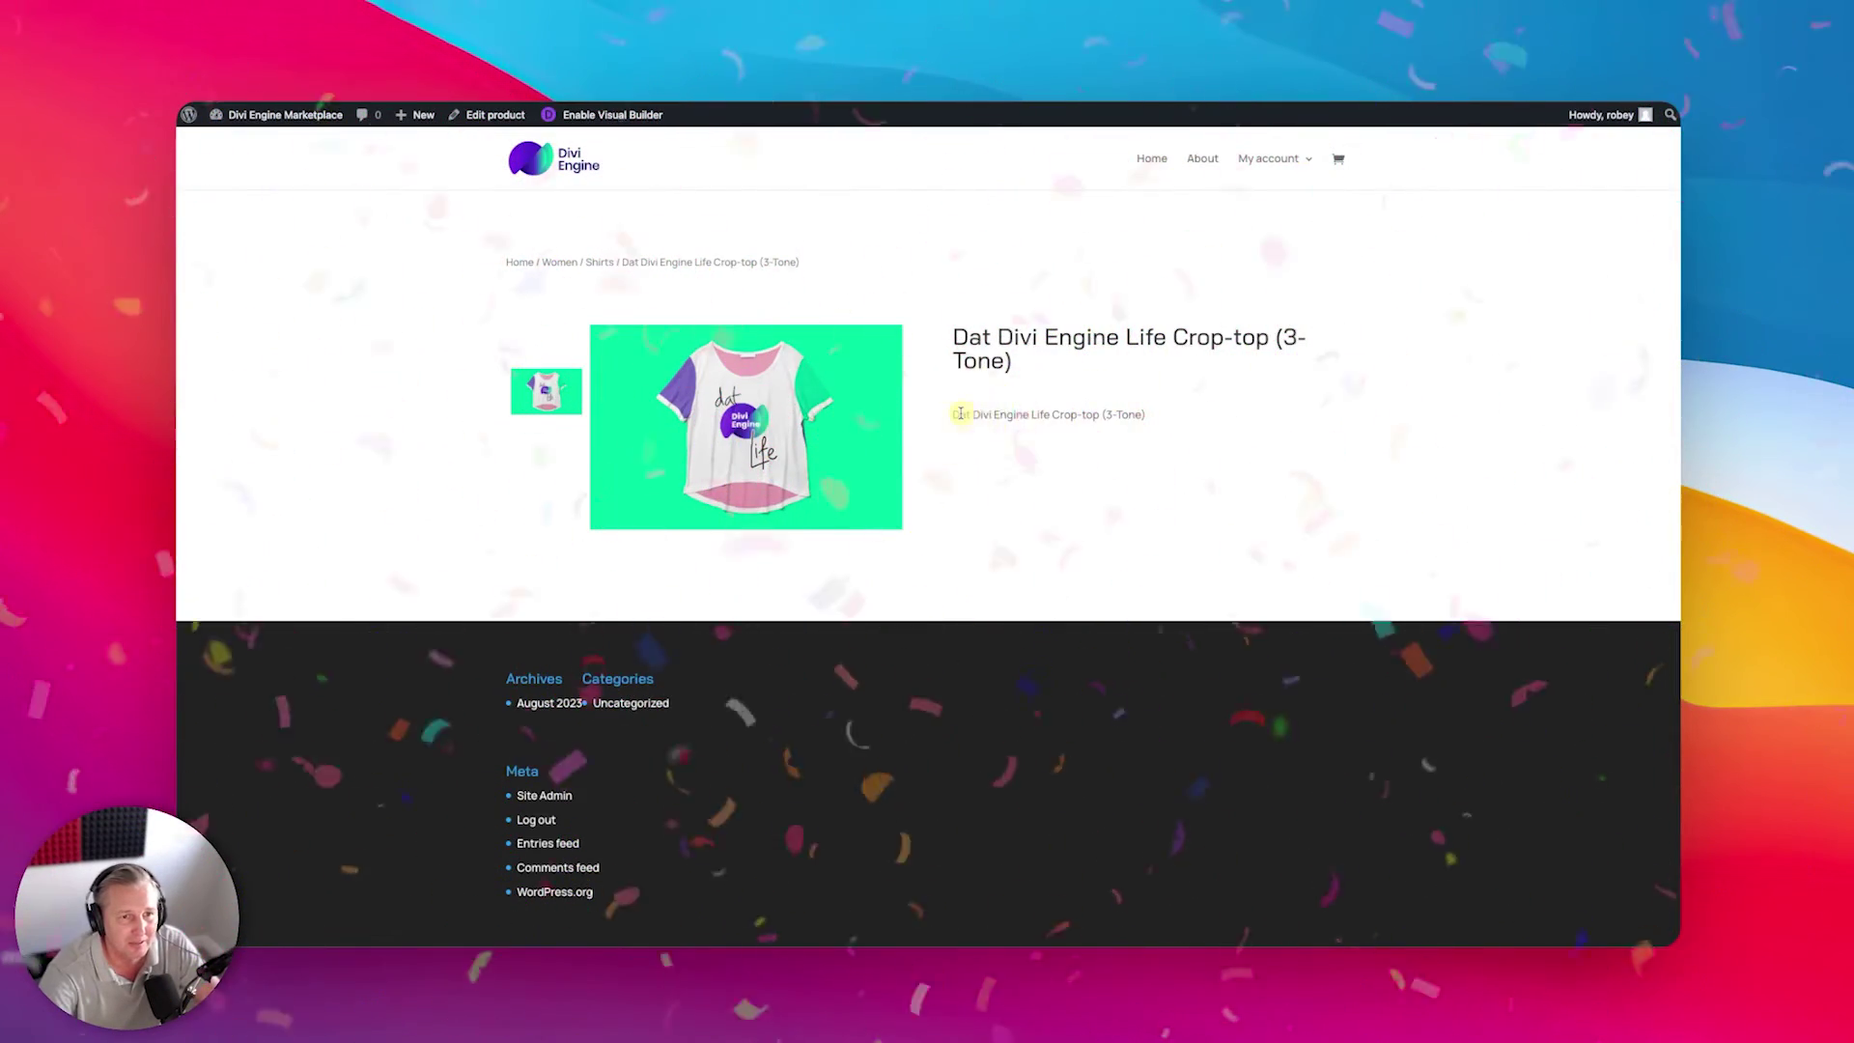
{"action": "left_click_drag", "start_coordinate": [959, 414], "coordinate": [1179, 389]}
{"action": "triple_click", "coordinate": [1111, 331]}
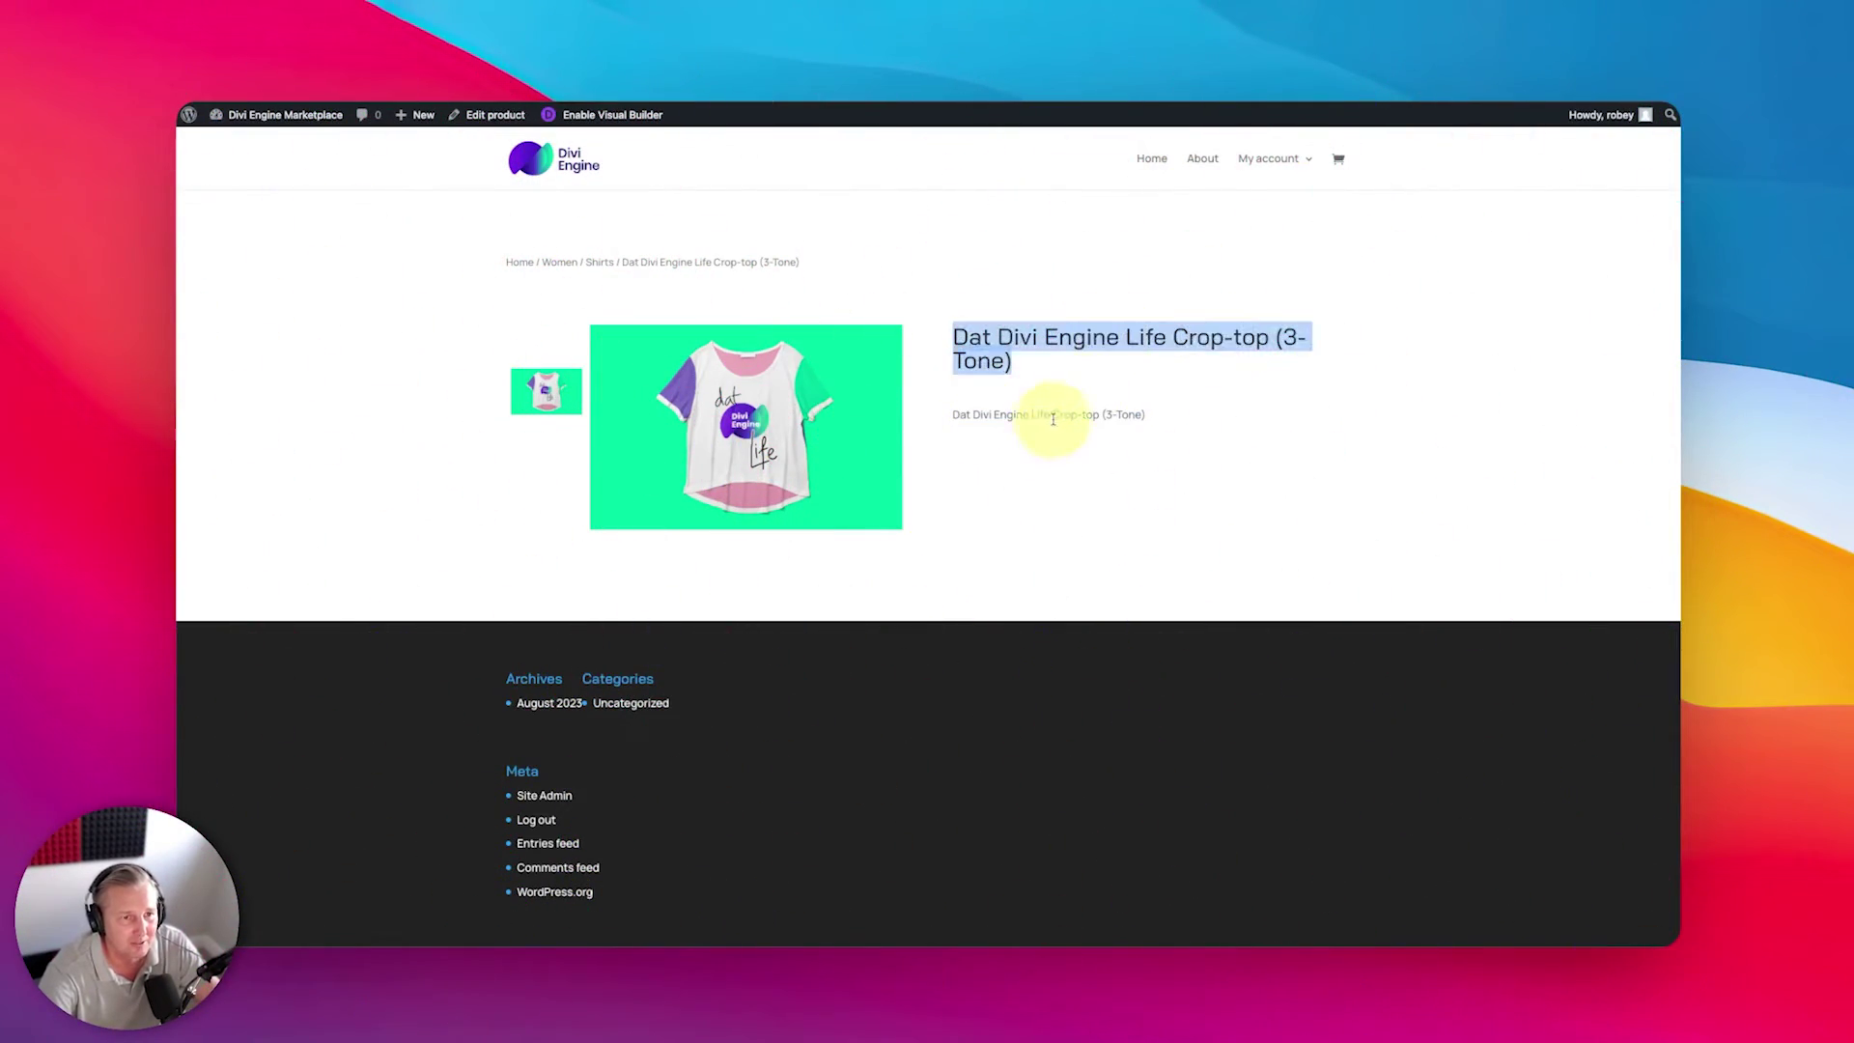
{"action": "left_click", "coordinate": [1052, 419]}
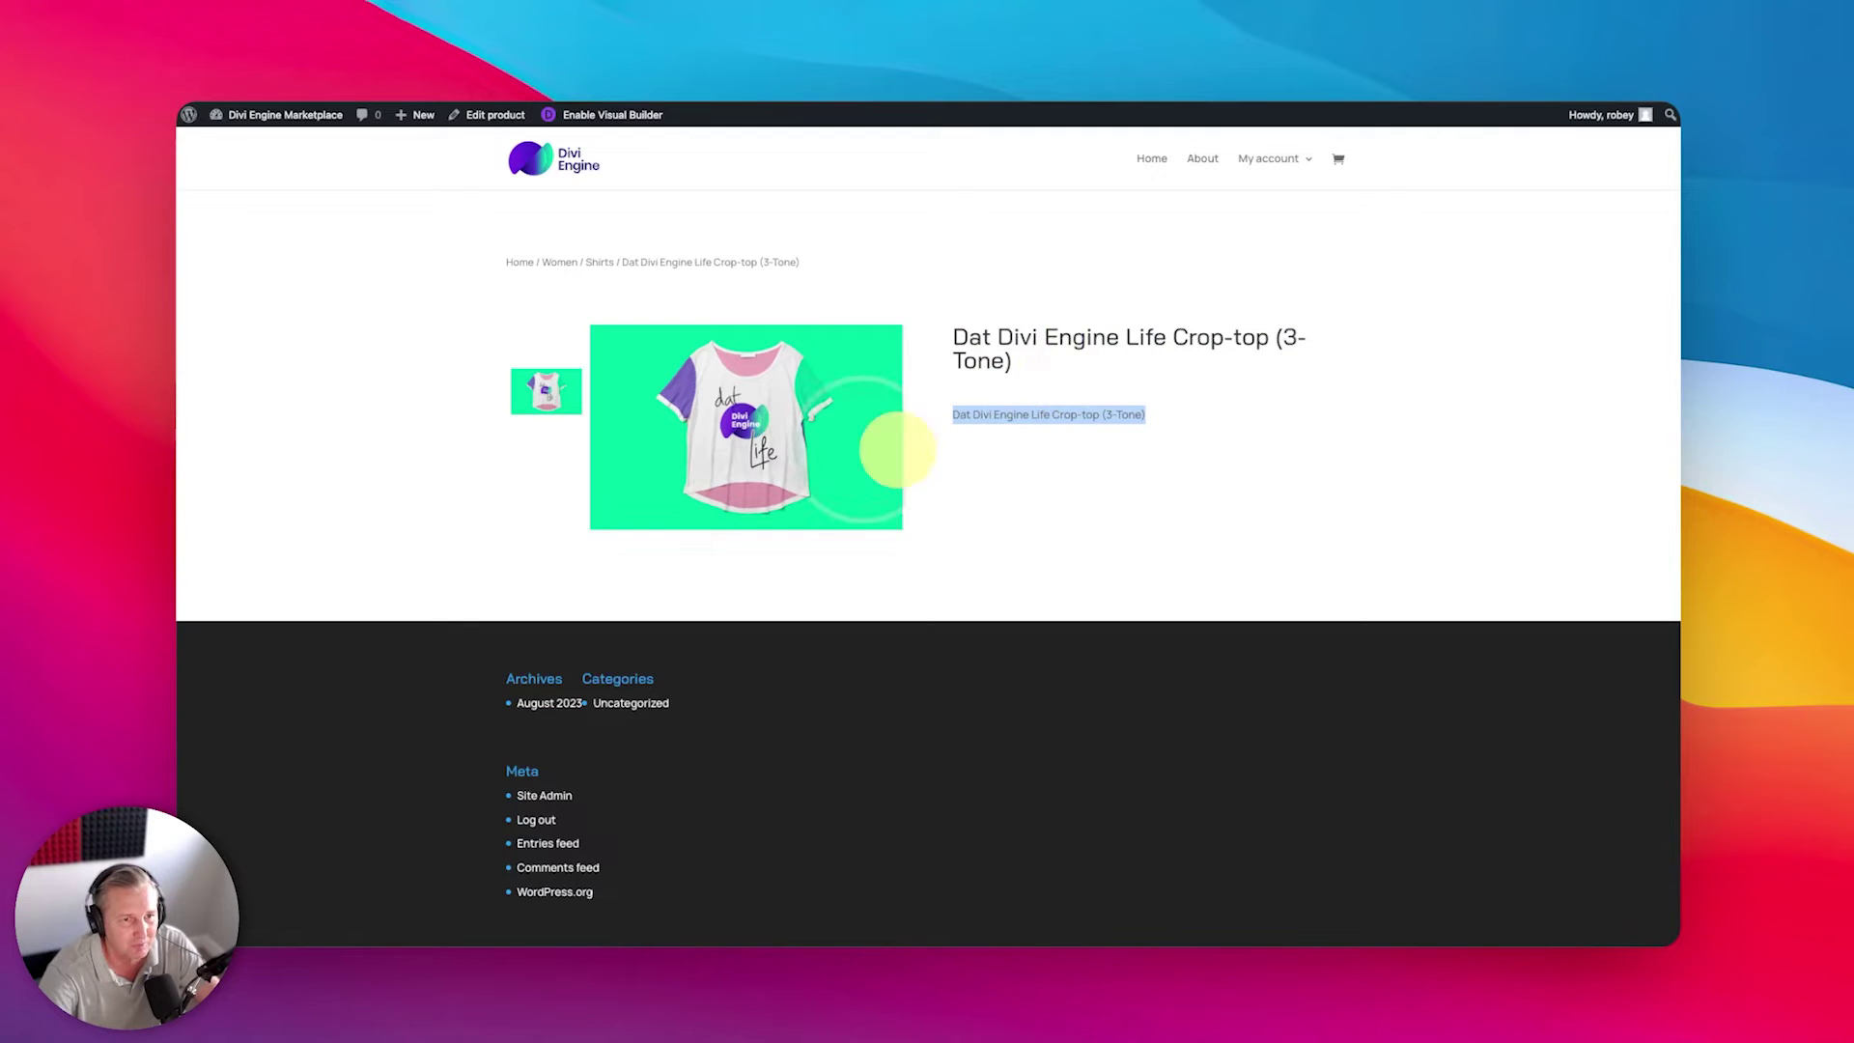
{"action": "left_click", "coordinate": [635, 422]}
{"action": "left_click_drag", "start_coordinate": [635, 422], "coordinate": [600, 476]}
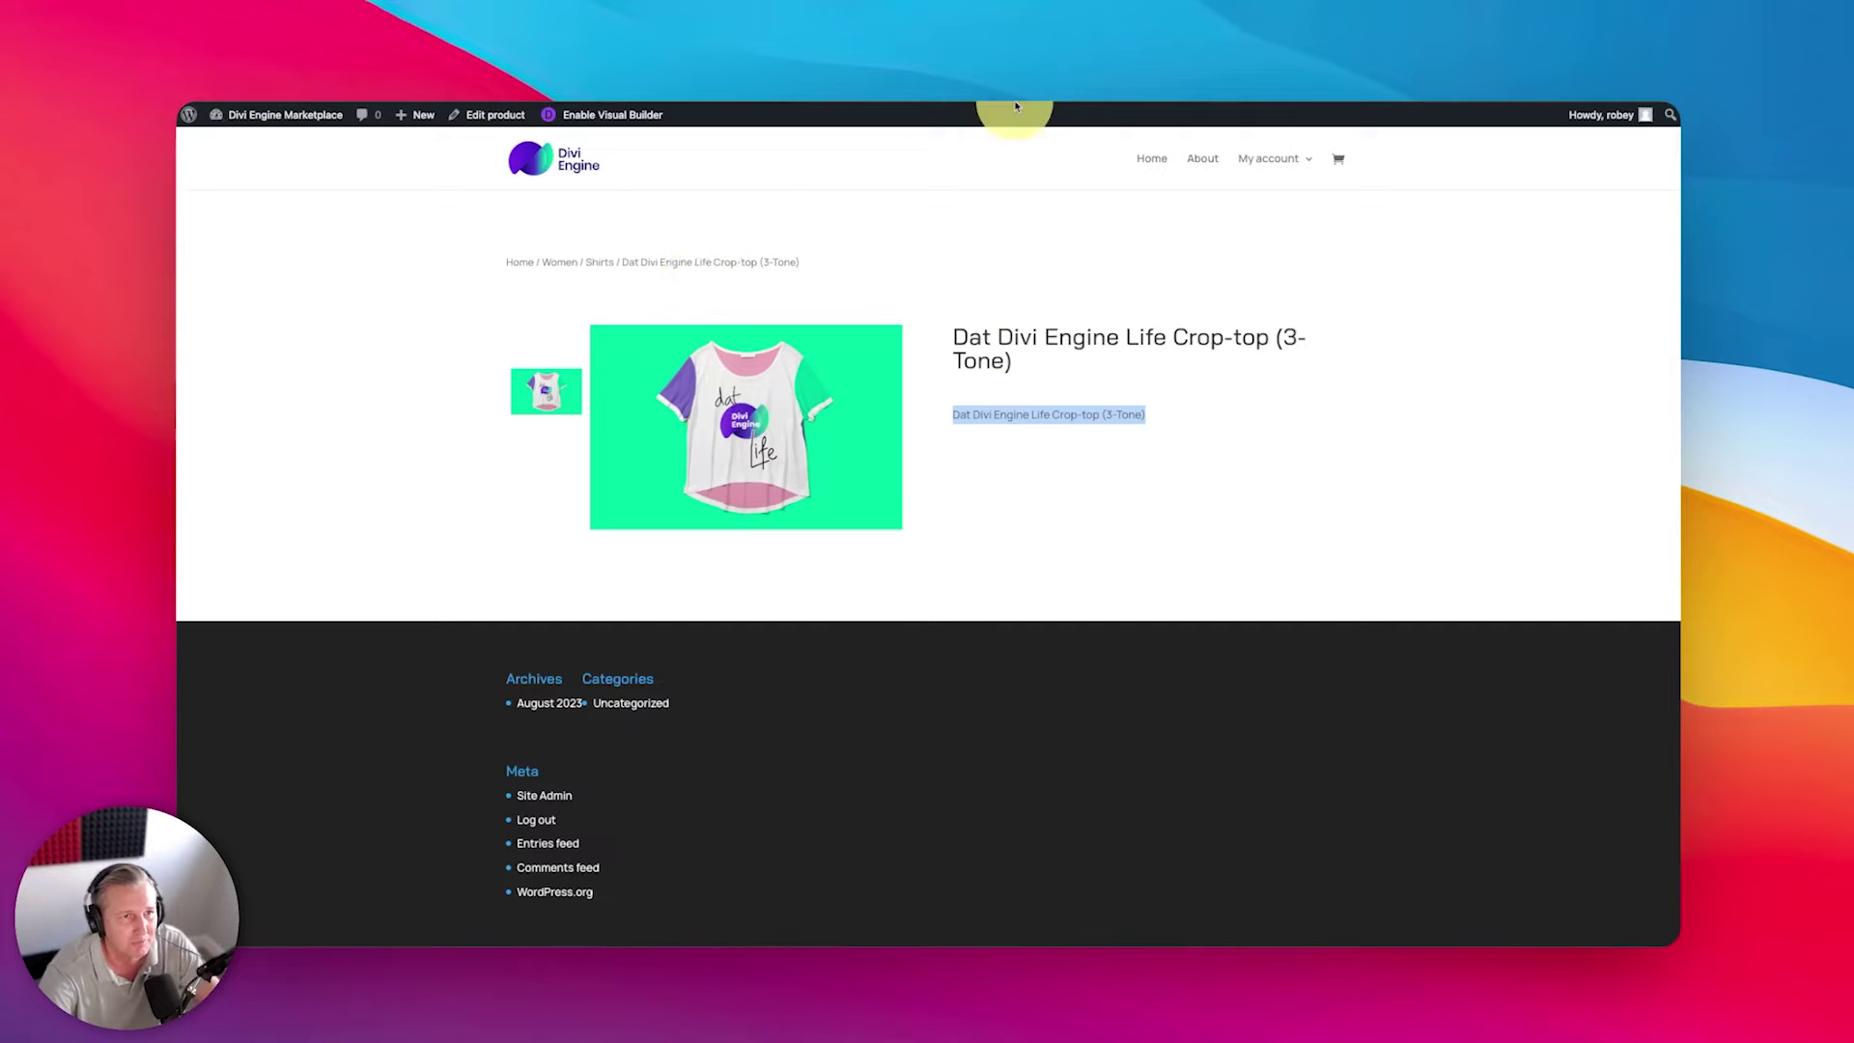
Step: Return to the Main Product Template layout and delete the second PL Title module from the second row
{"action": "key", "text": "super+w"}
{"action": "key", "text": "super+w"}
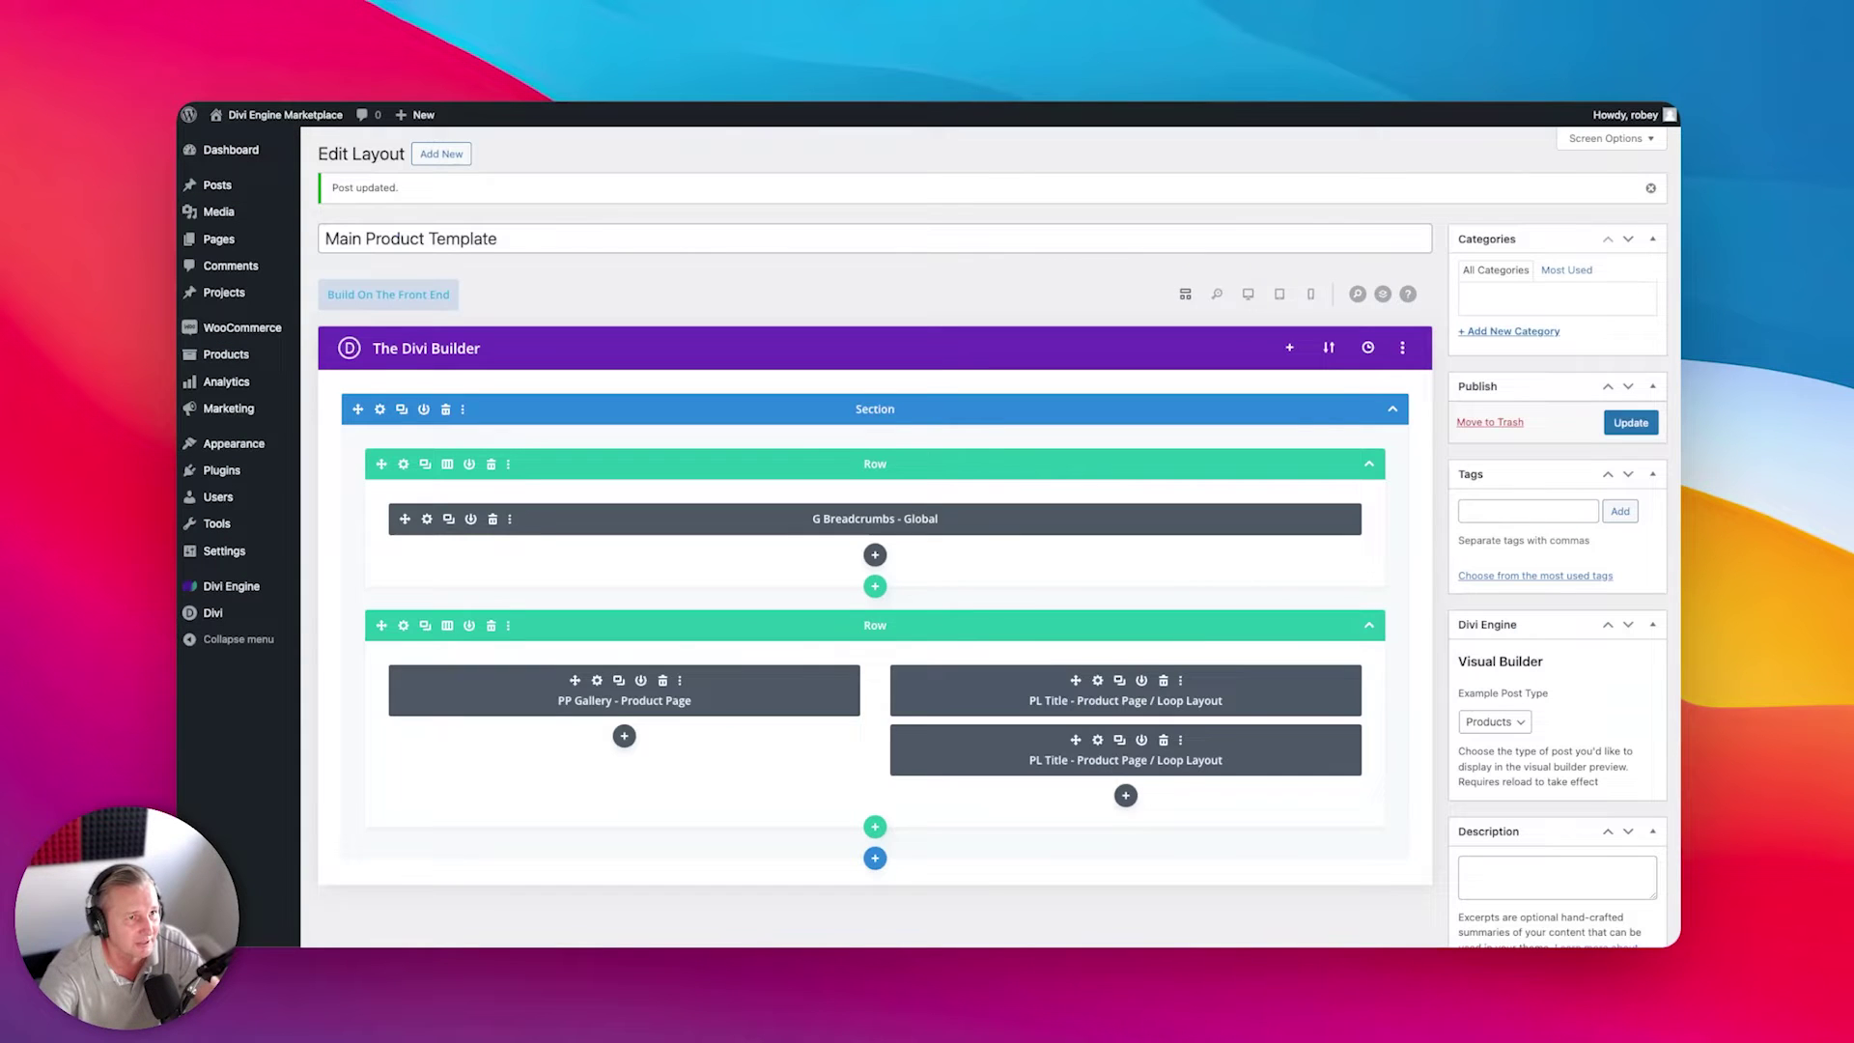
{"action": "left_click", "coordinate": [1164, 740]}
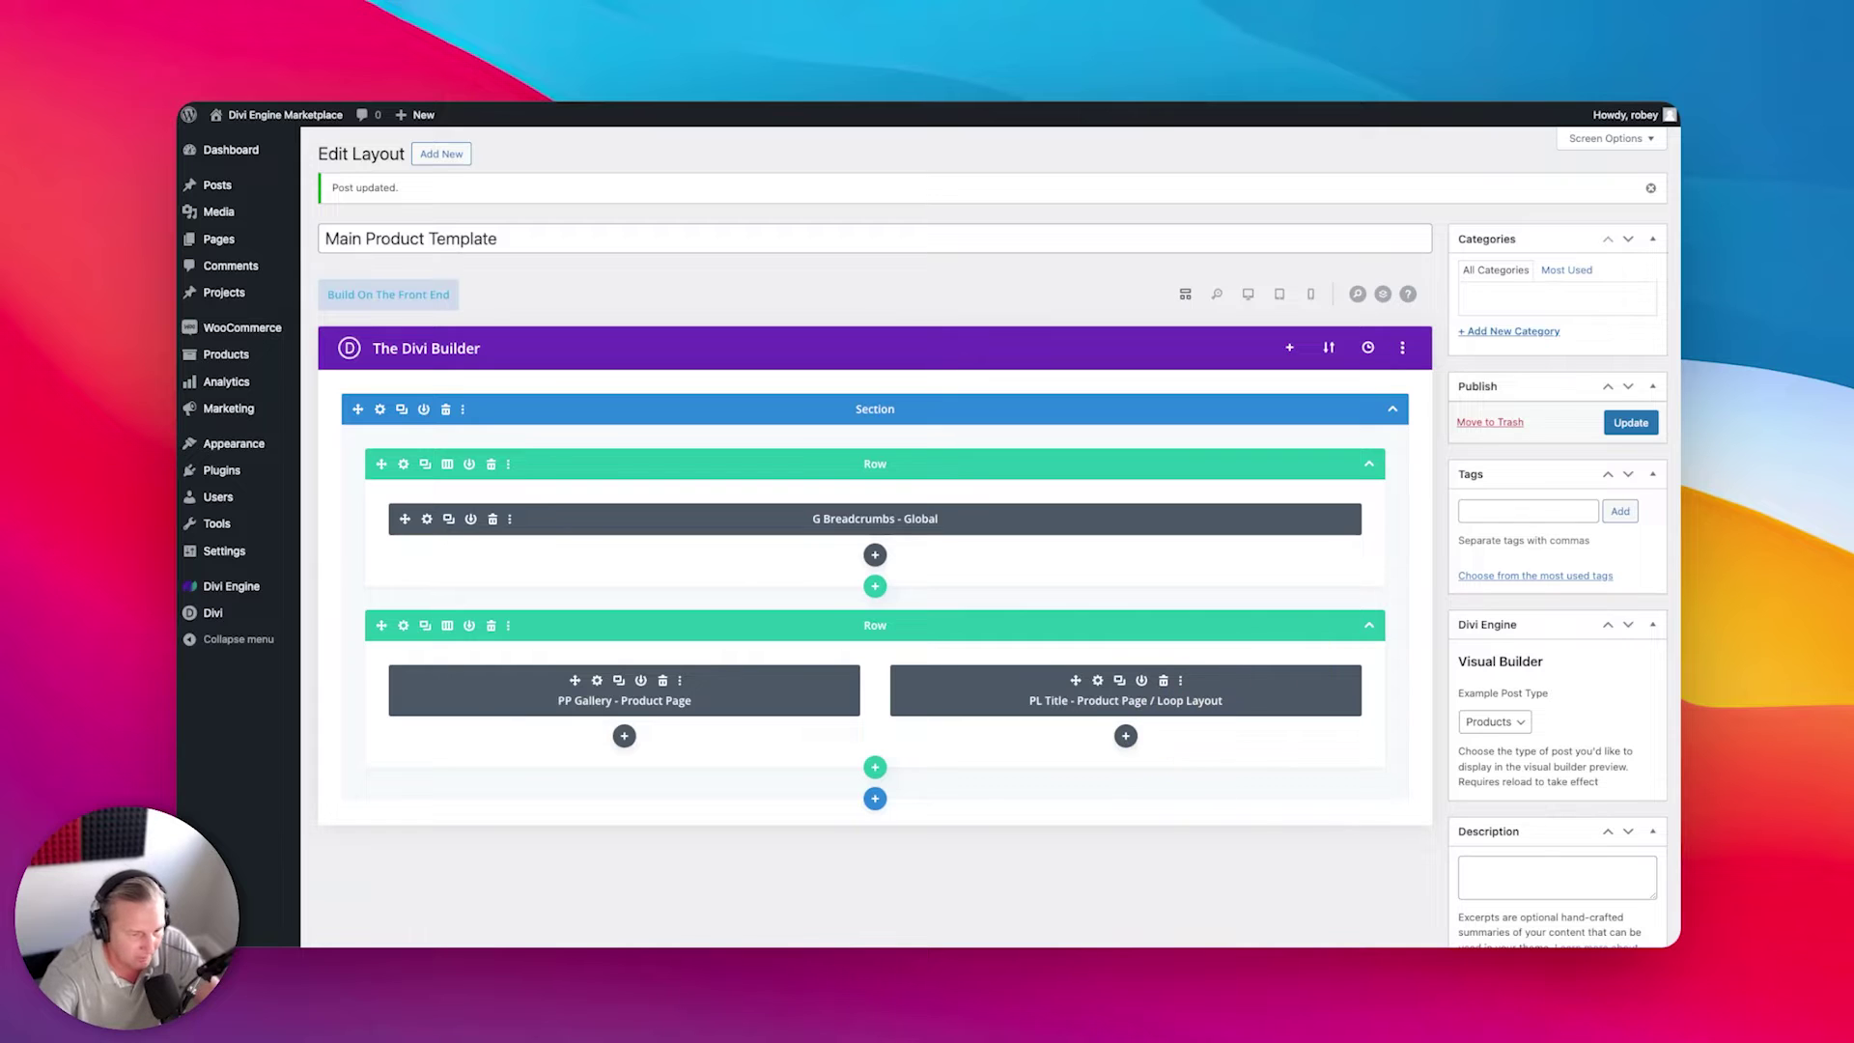
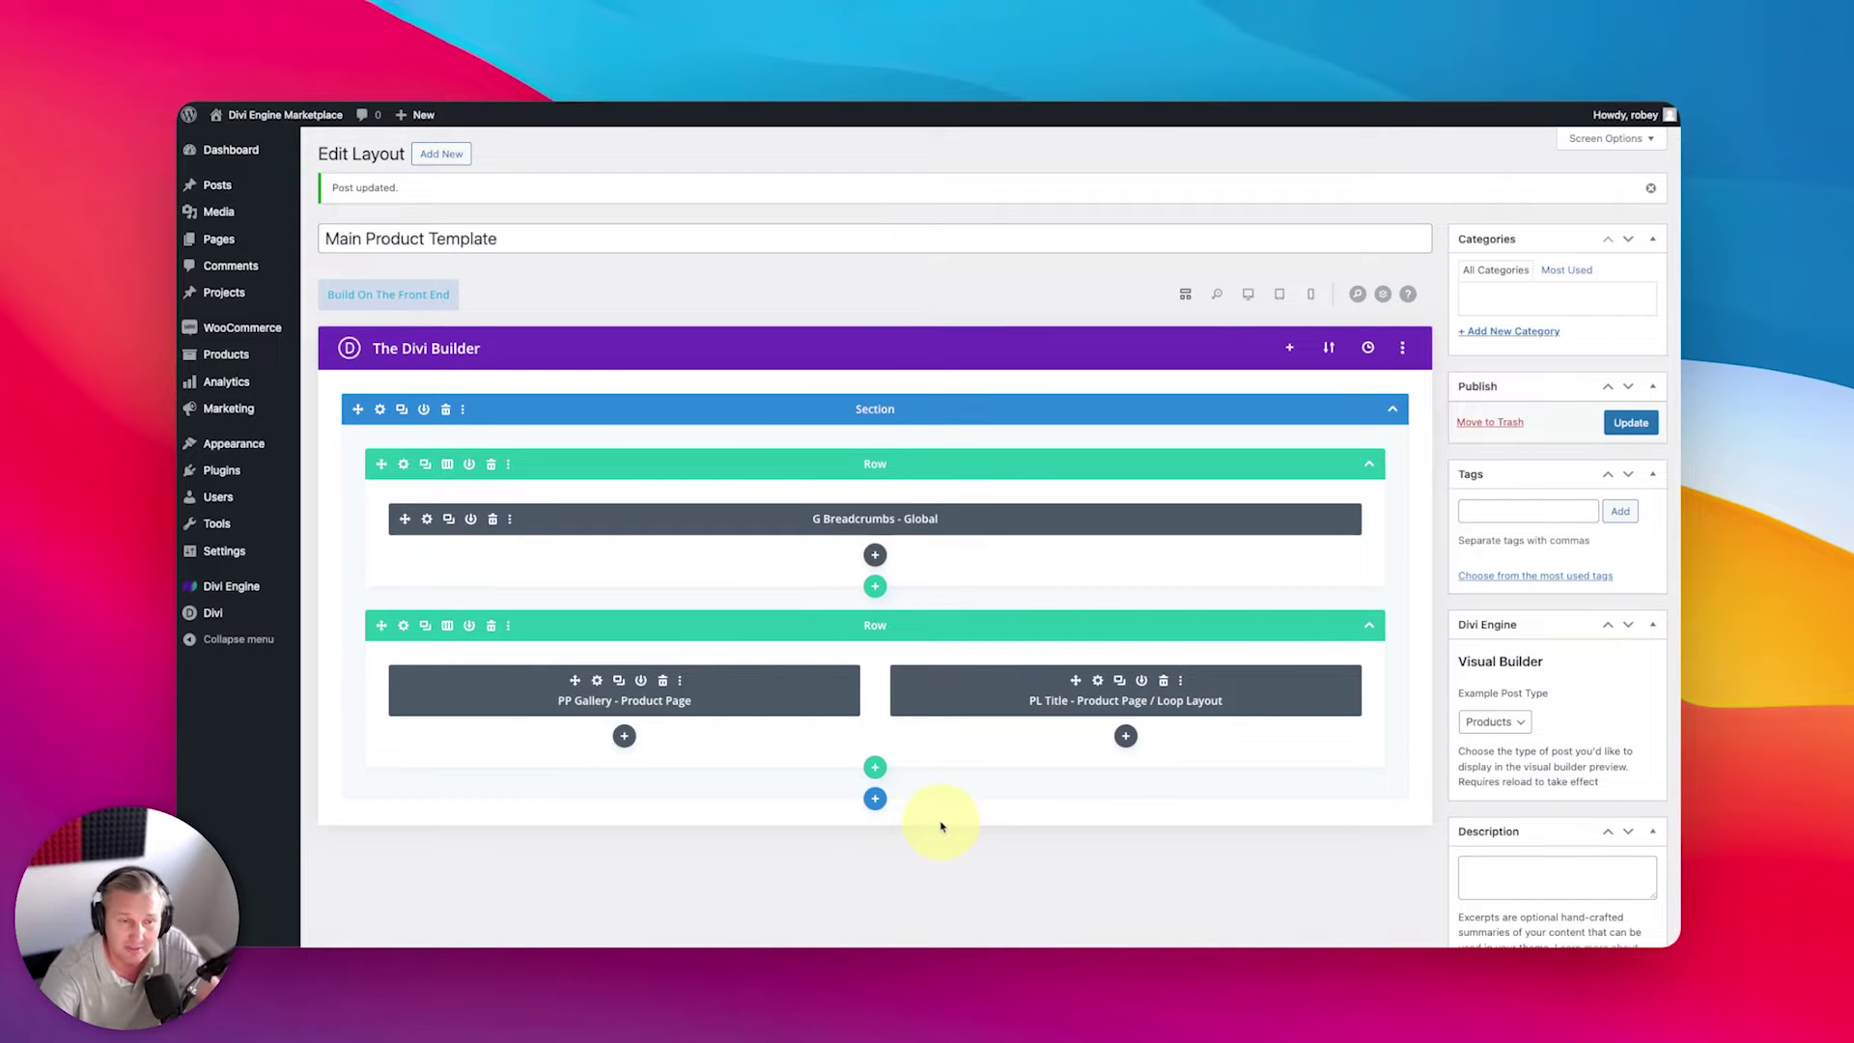
Step: Insert a PL Add To Cart - Product Page / Loop Layout module below the title module in the second row
{"action": "left_click", "coordinate": [1125, 737]}
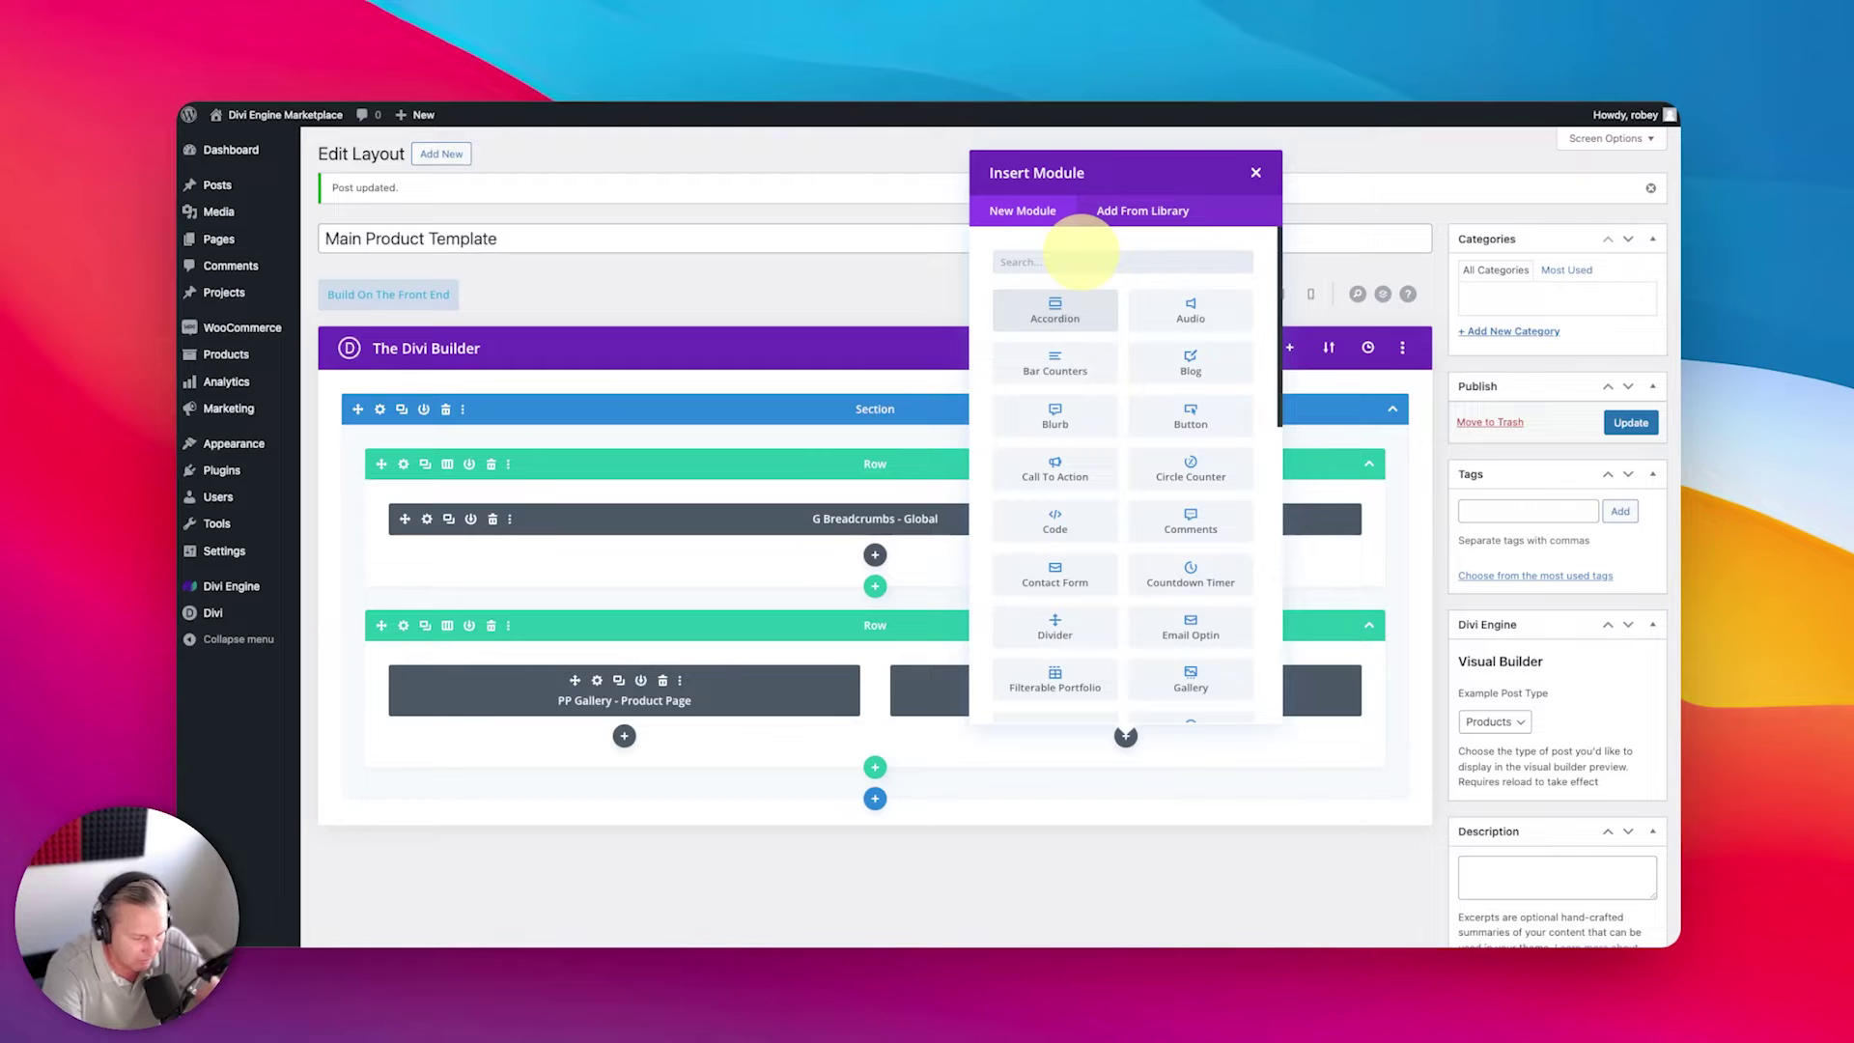
{"action": "type", "text": "cart"}
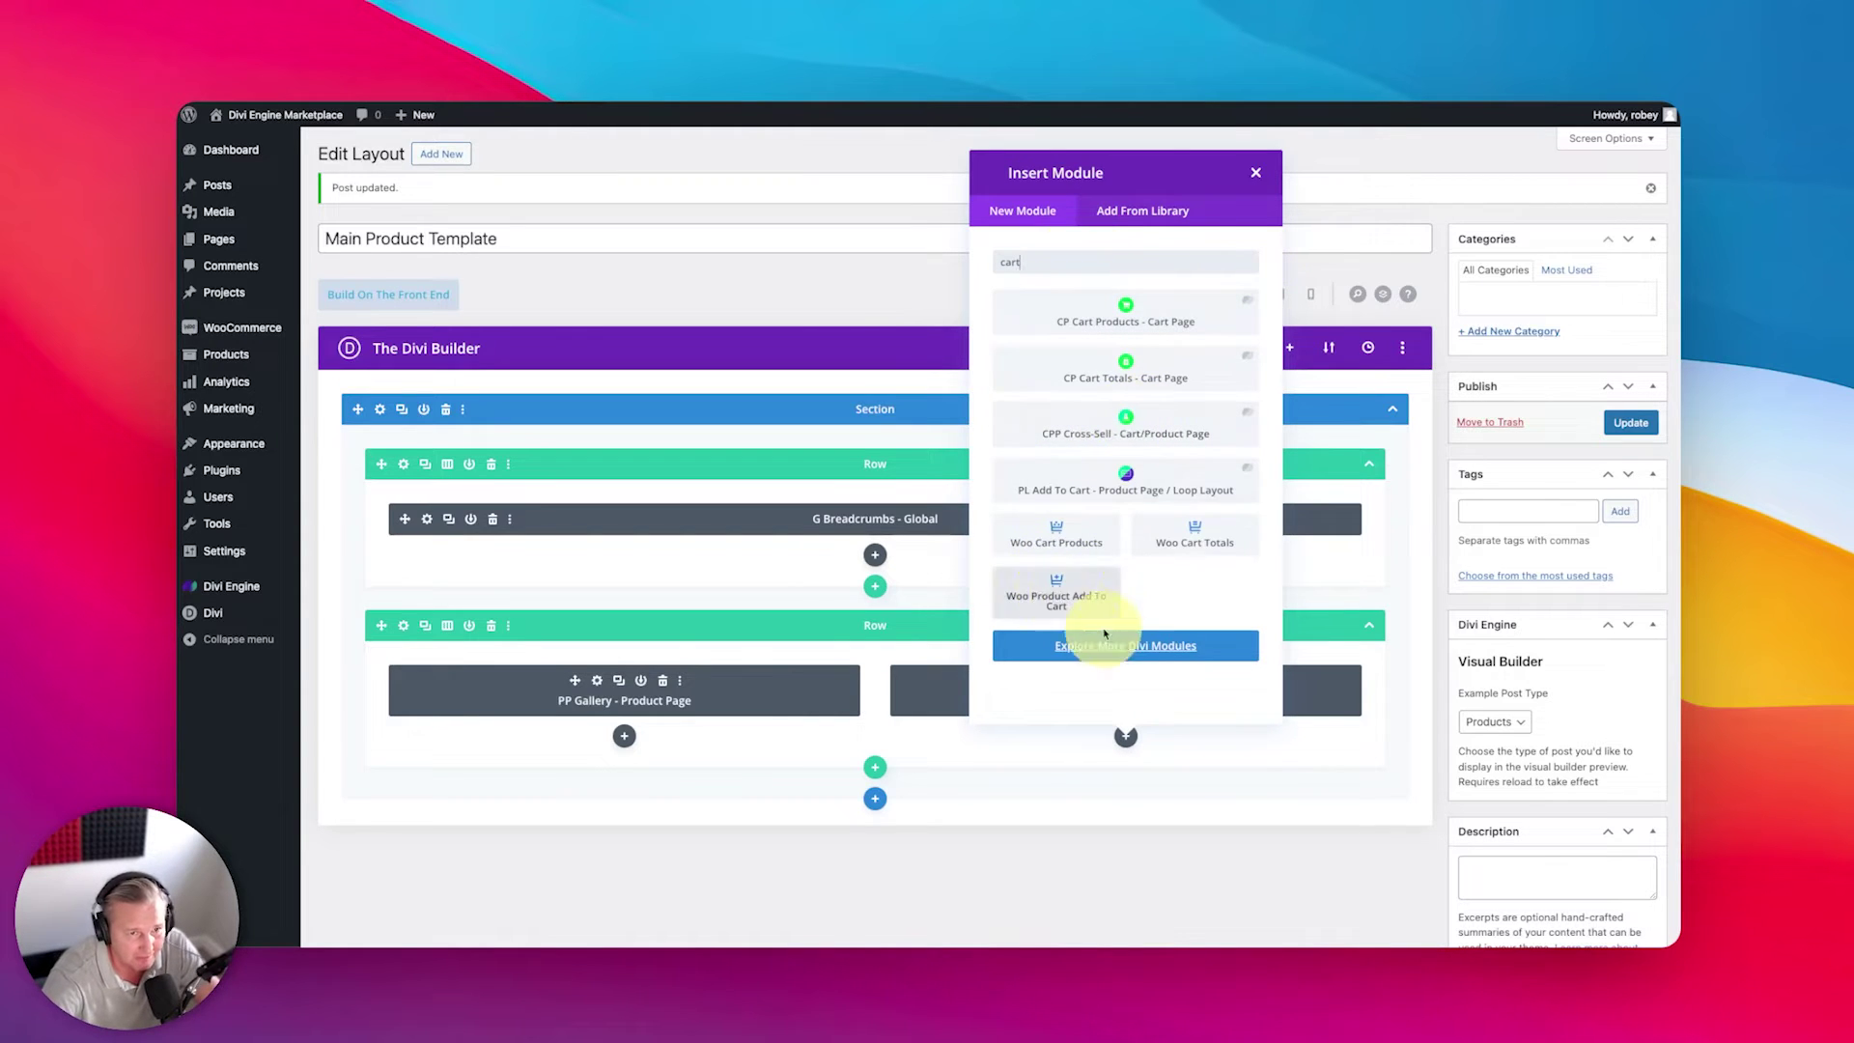
{"action": "left_click", "coordinate": [1051, 490]}
{"action": "left_click", "coordinate": [1038, 216]}
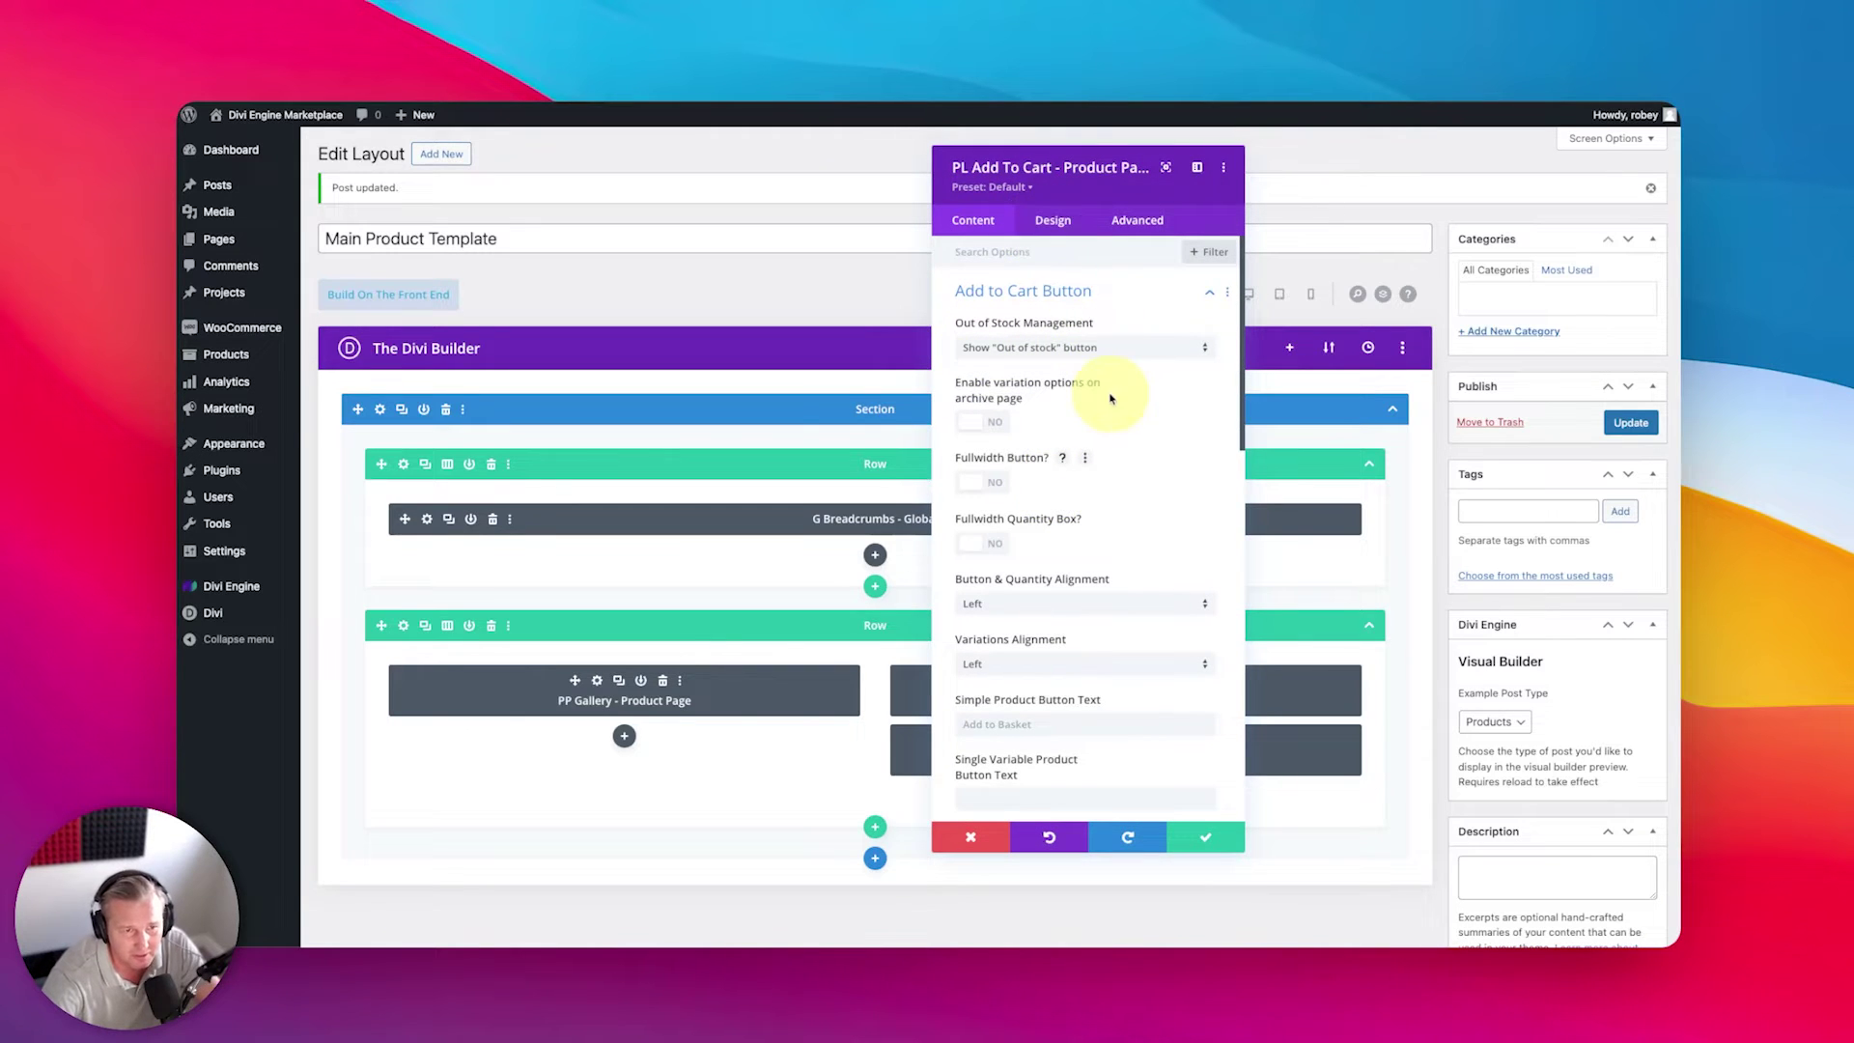
Step: Set the module's Fullwidth Button and Fullwidth Quantity Box to Yes, check its button text, Quantity, Variations and design options, and save it
{"action": "left_click", "coordinate": [970, 482]}
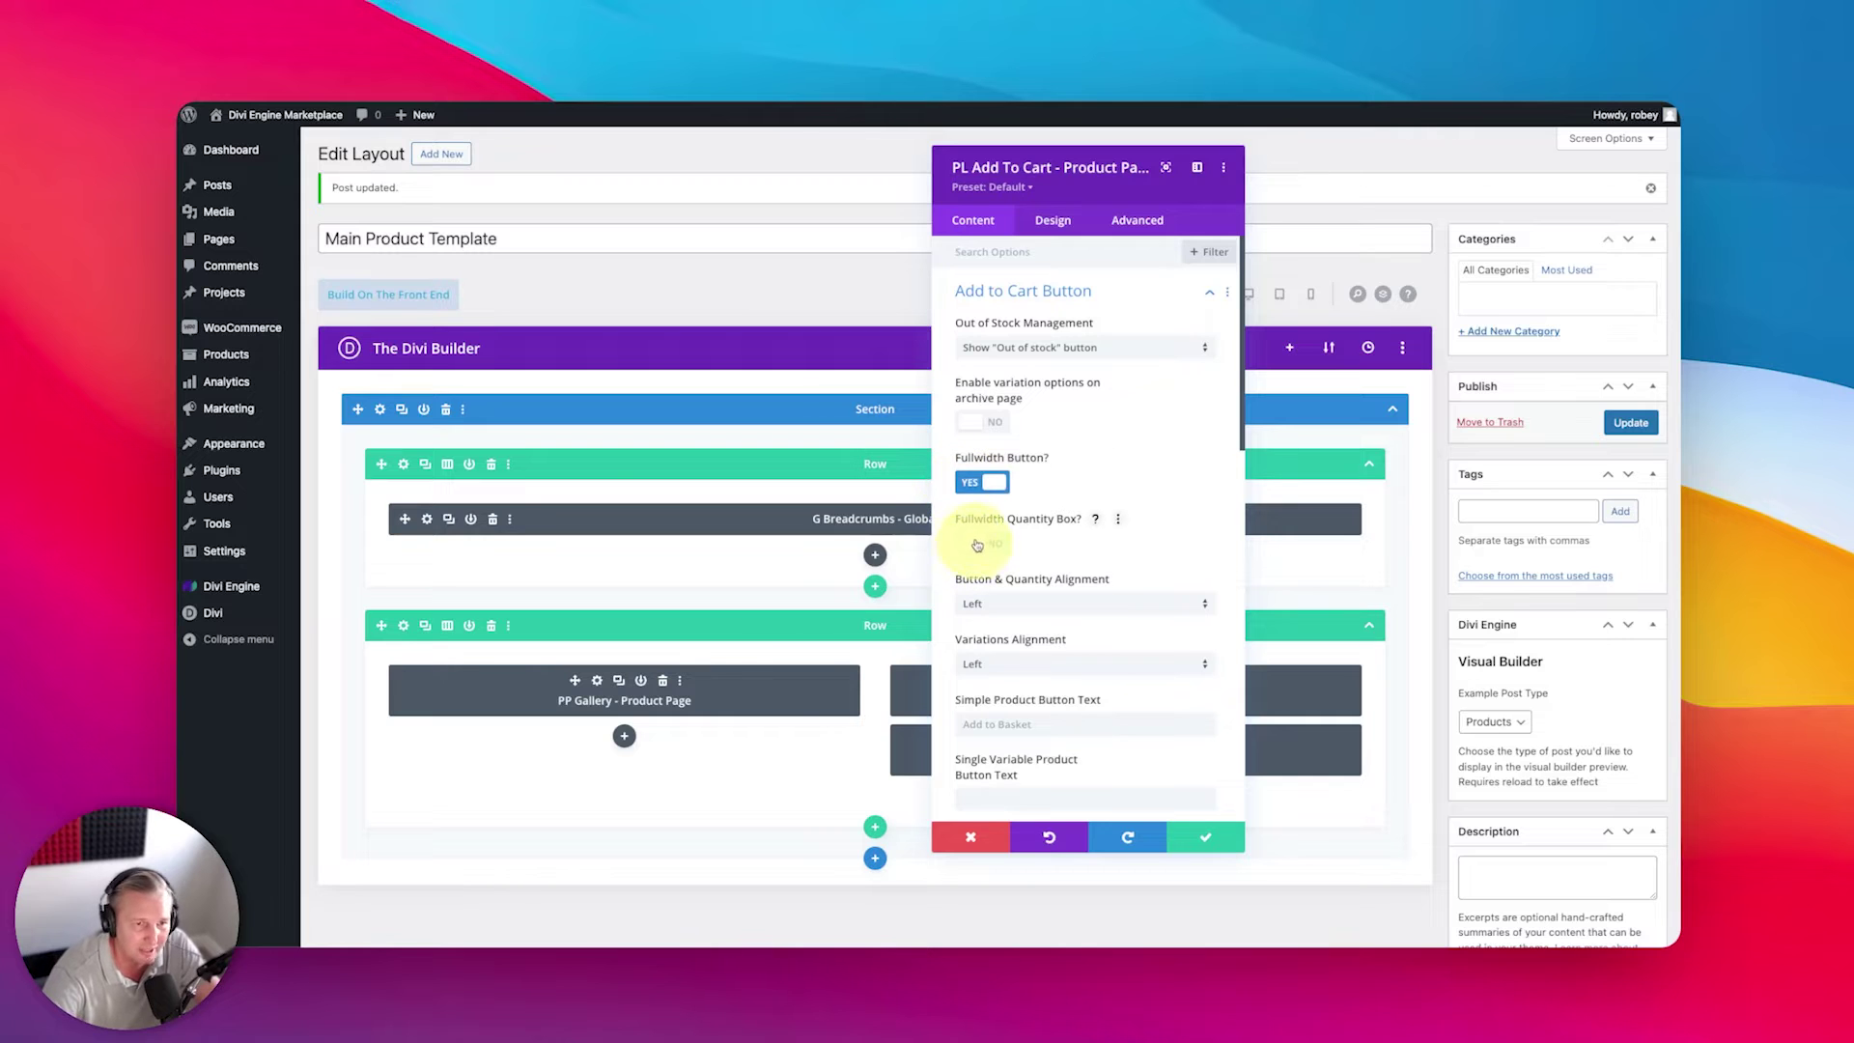
{"action": "left_click", "coordinate": [976, 544]}
{"action": "scroll", "coordinate": [1101, 455], "scroll_direction": "down", "scroll_amount": 3}
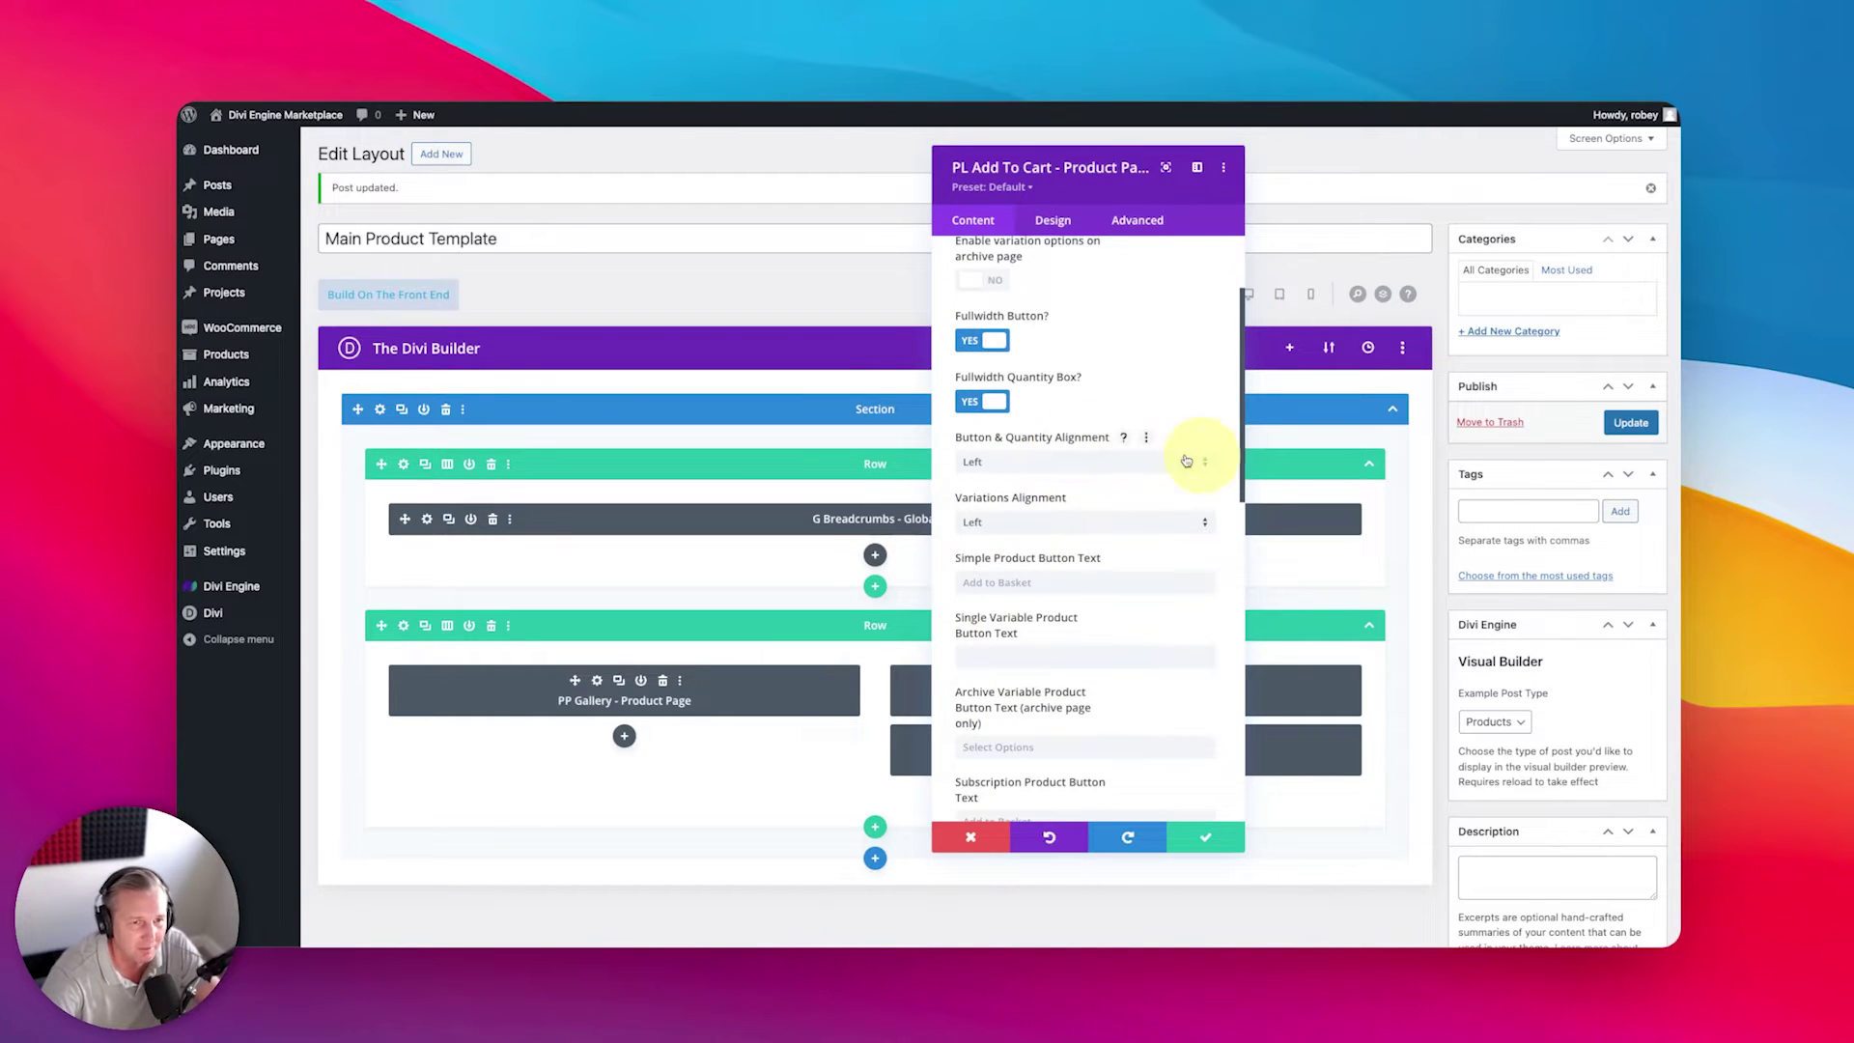
{"action": "scroll", "coordinate": [1120, 681], "scroll_direction": "down", "scroll_amount": 3}
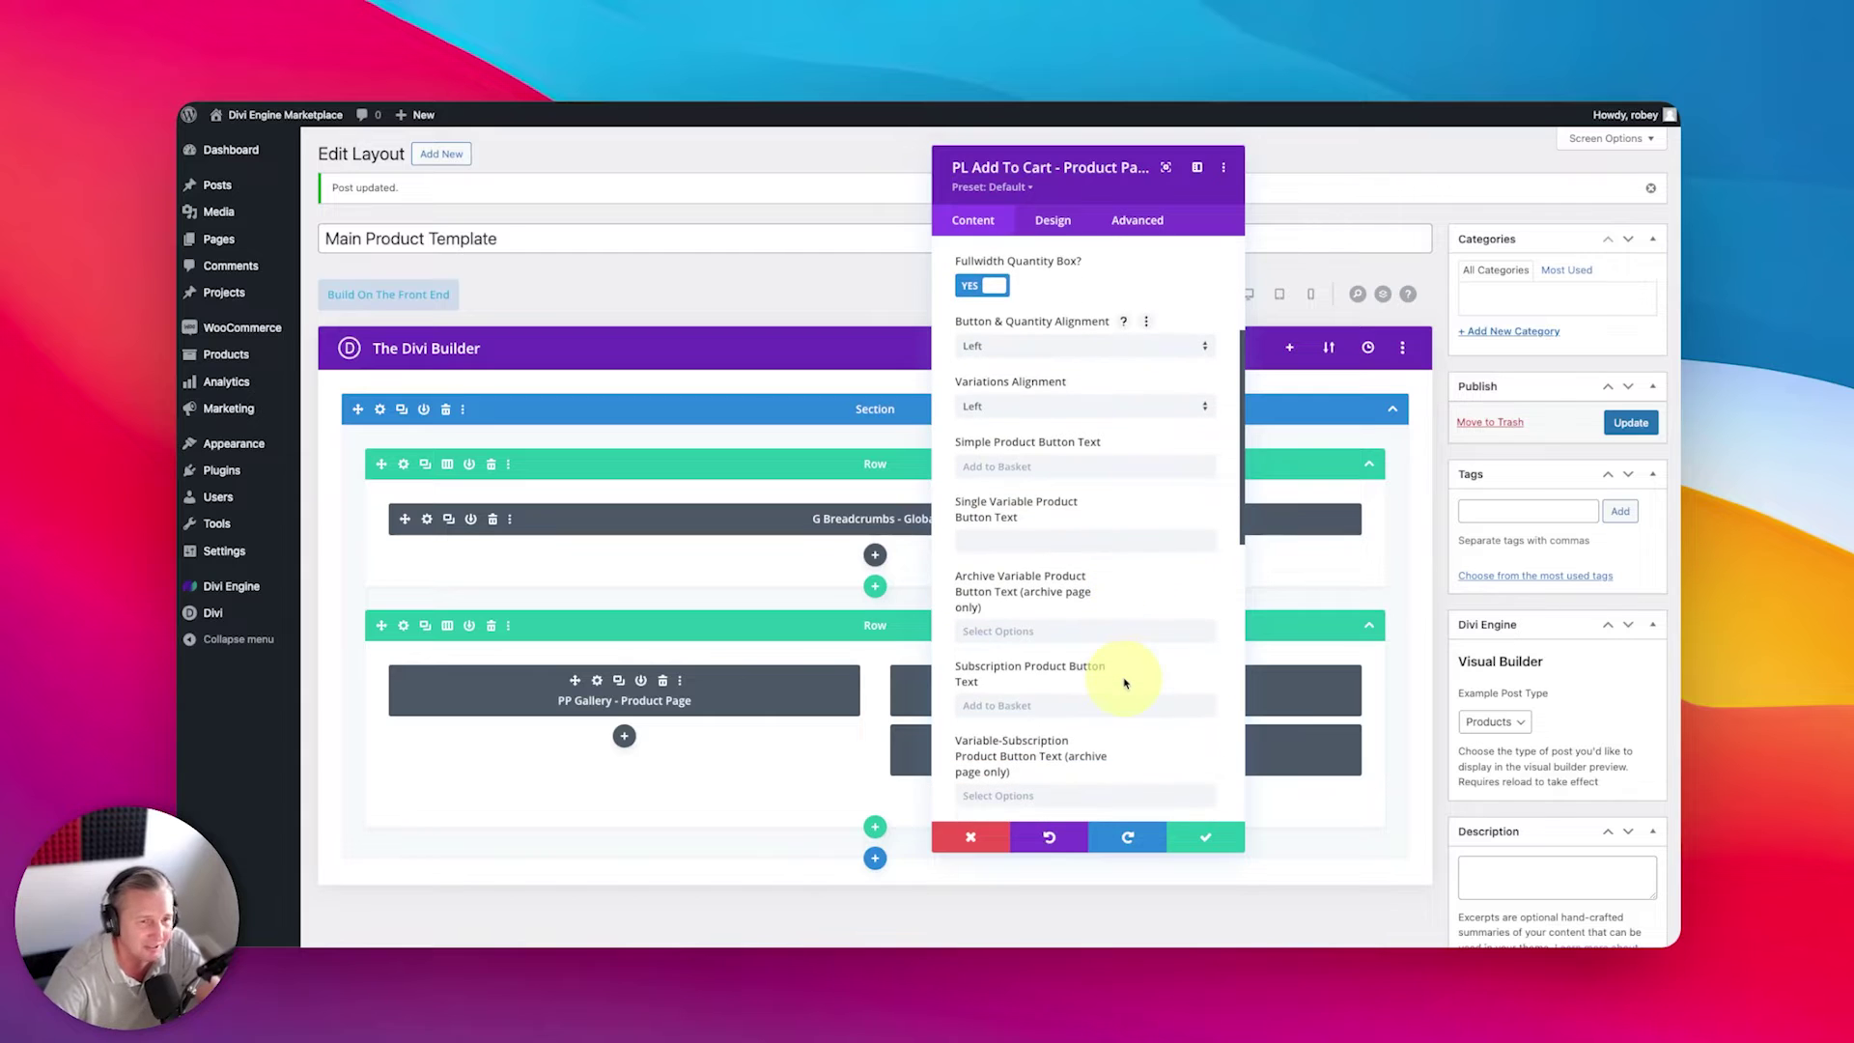
{"action": "scroll", "coordinate": [1111, 625], "scroll_direction": "down", "scroll_amount": 3}
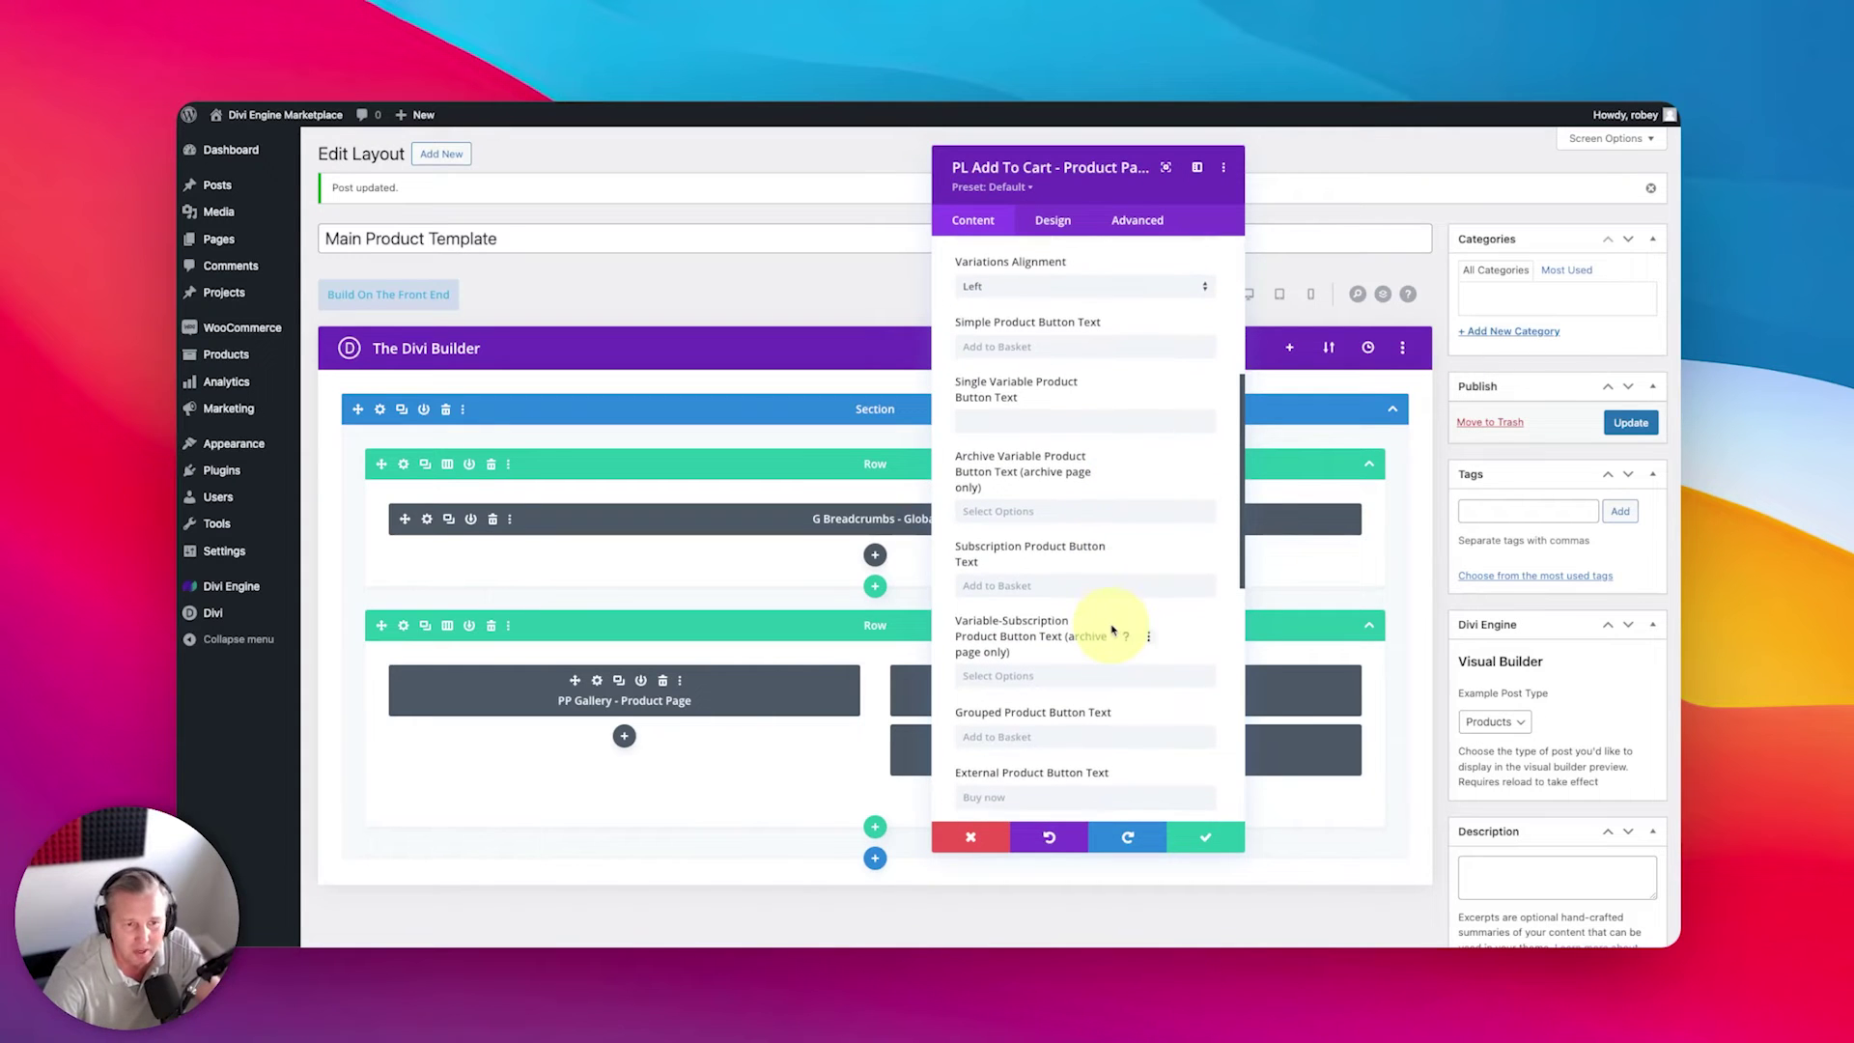
{"action": "scroll", "coordinate": [1111, 629], "scroll_direction": "down", "scroll_amount": 7}
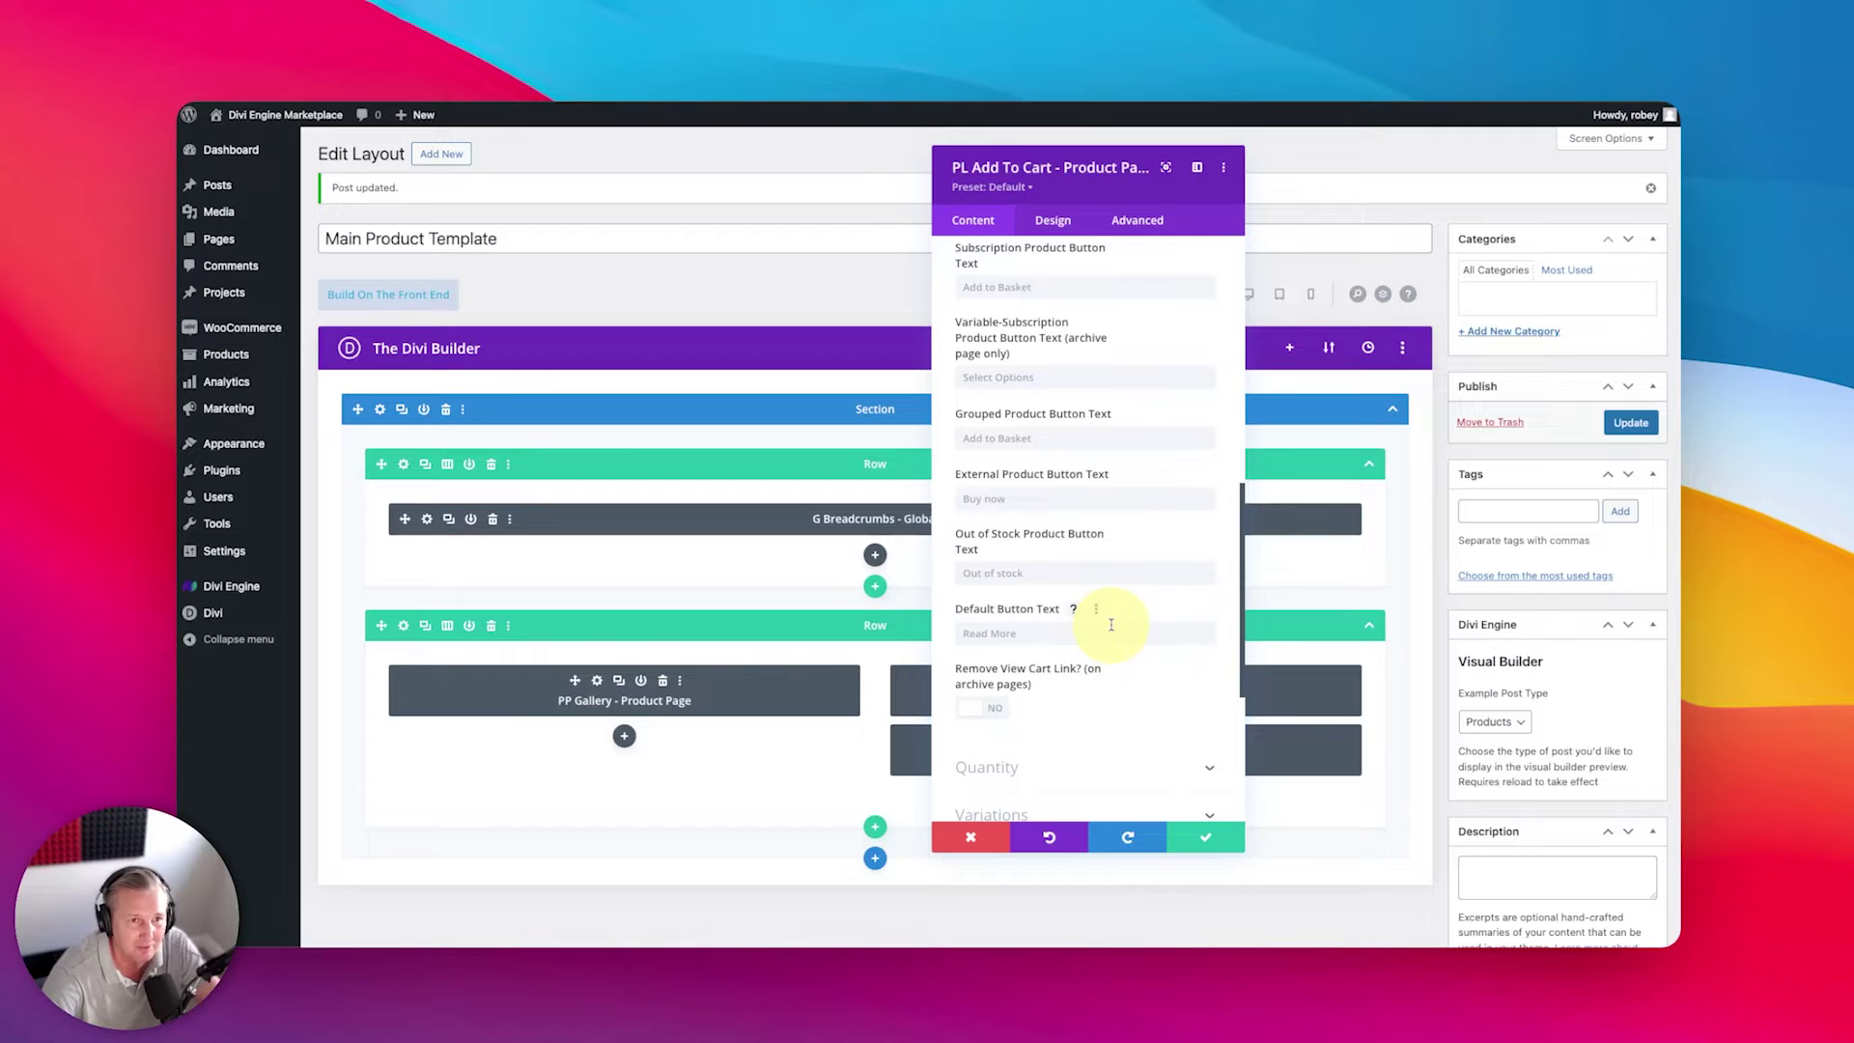
{"action": "scroll", "coordinate": [1111, 625], "scroll_direction": "down", "scroll_amount": 5}
{"action": "left_click", "coordinate": [1014, 534]}
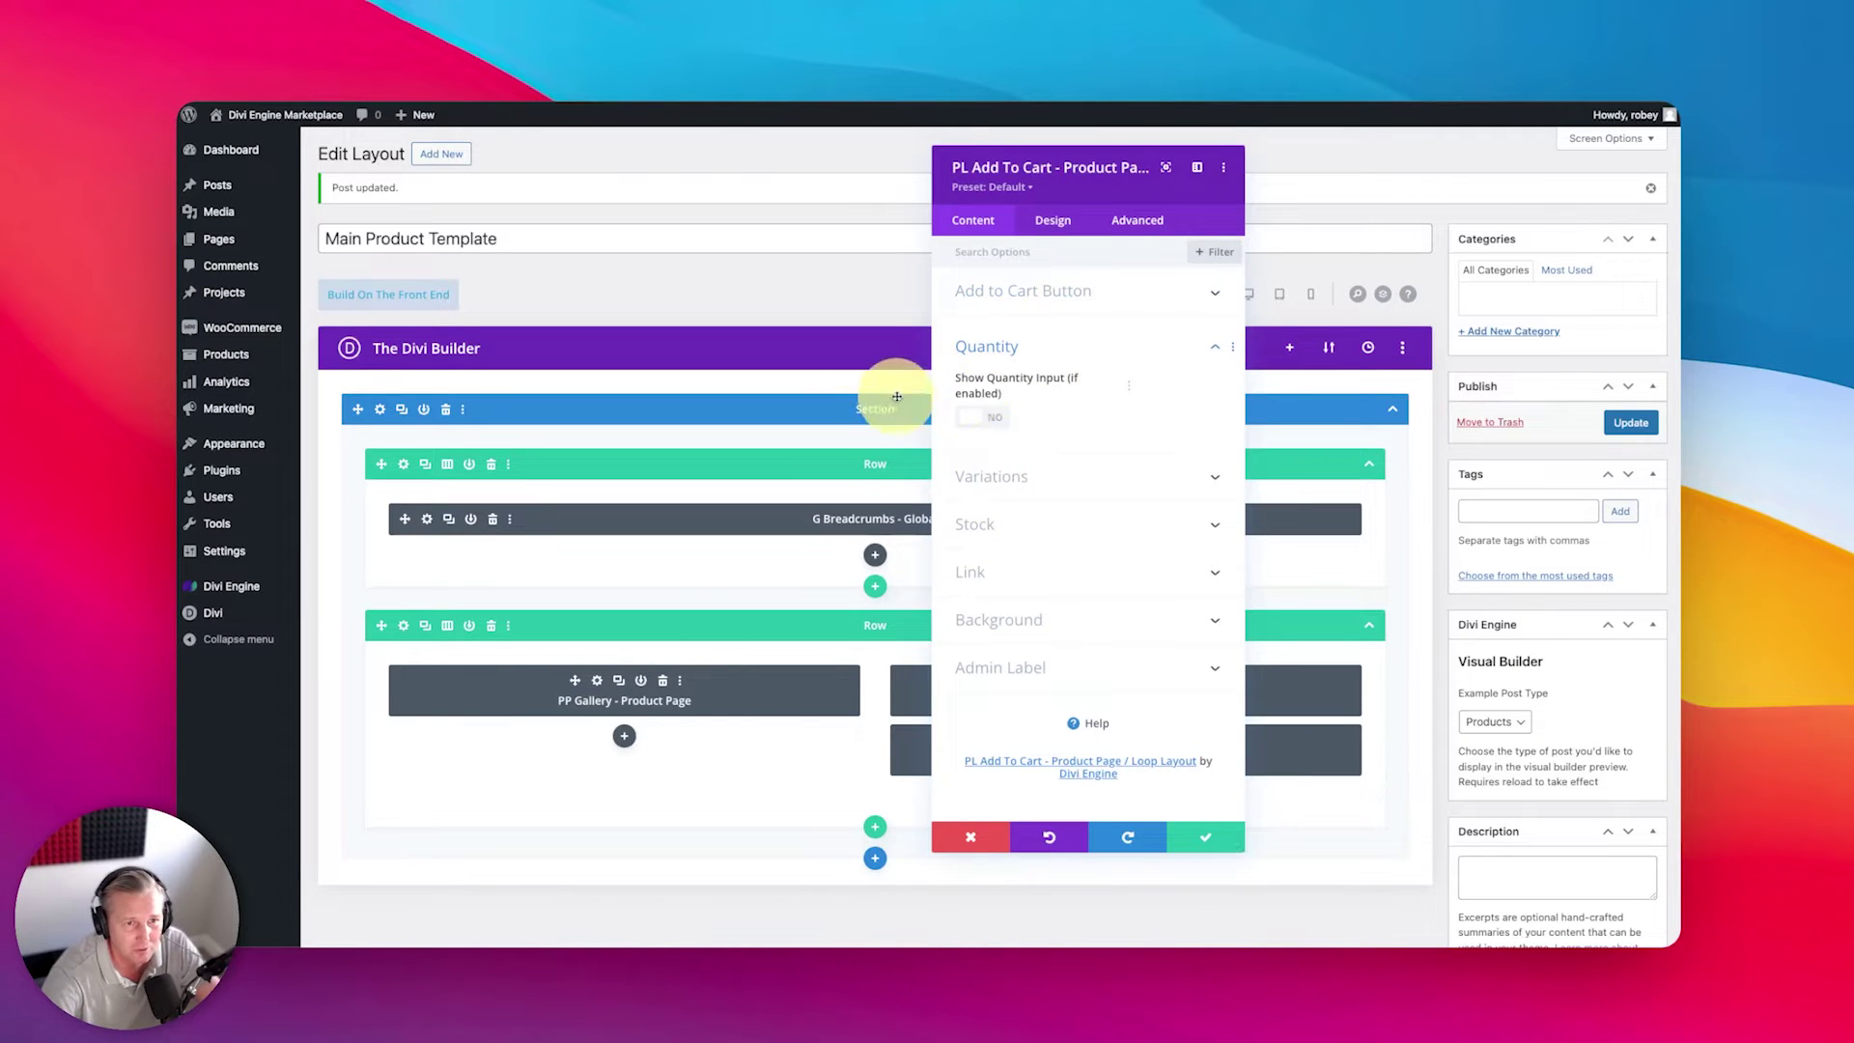
{"action": "left_click", "coordinate": [1153, 489]}
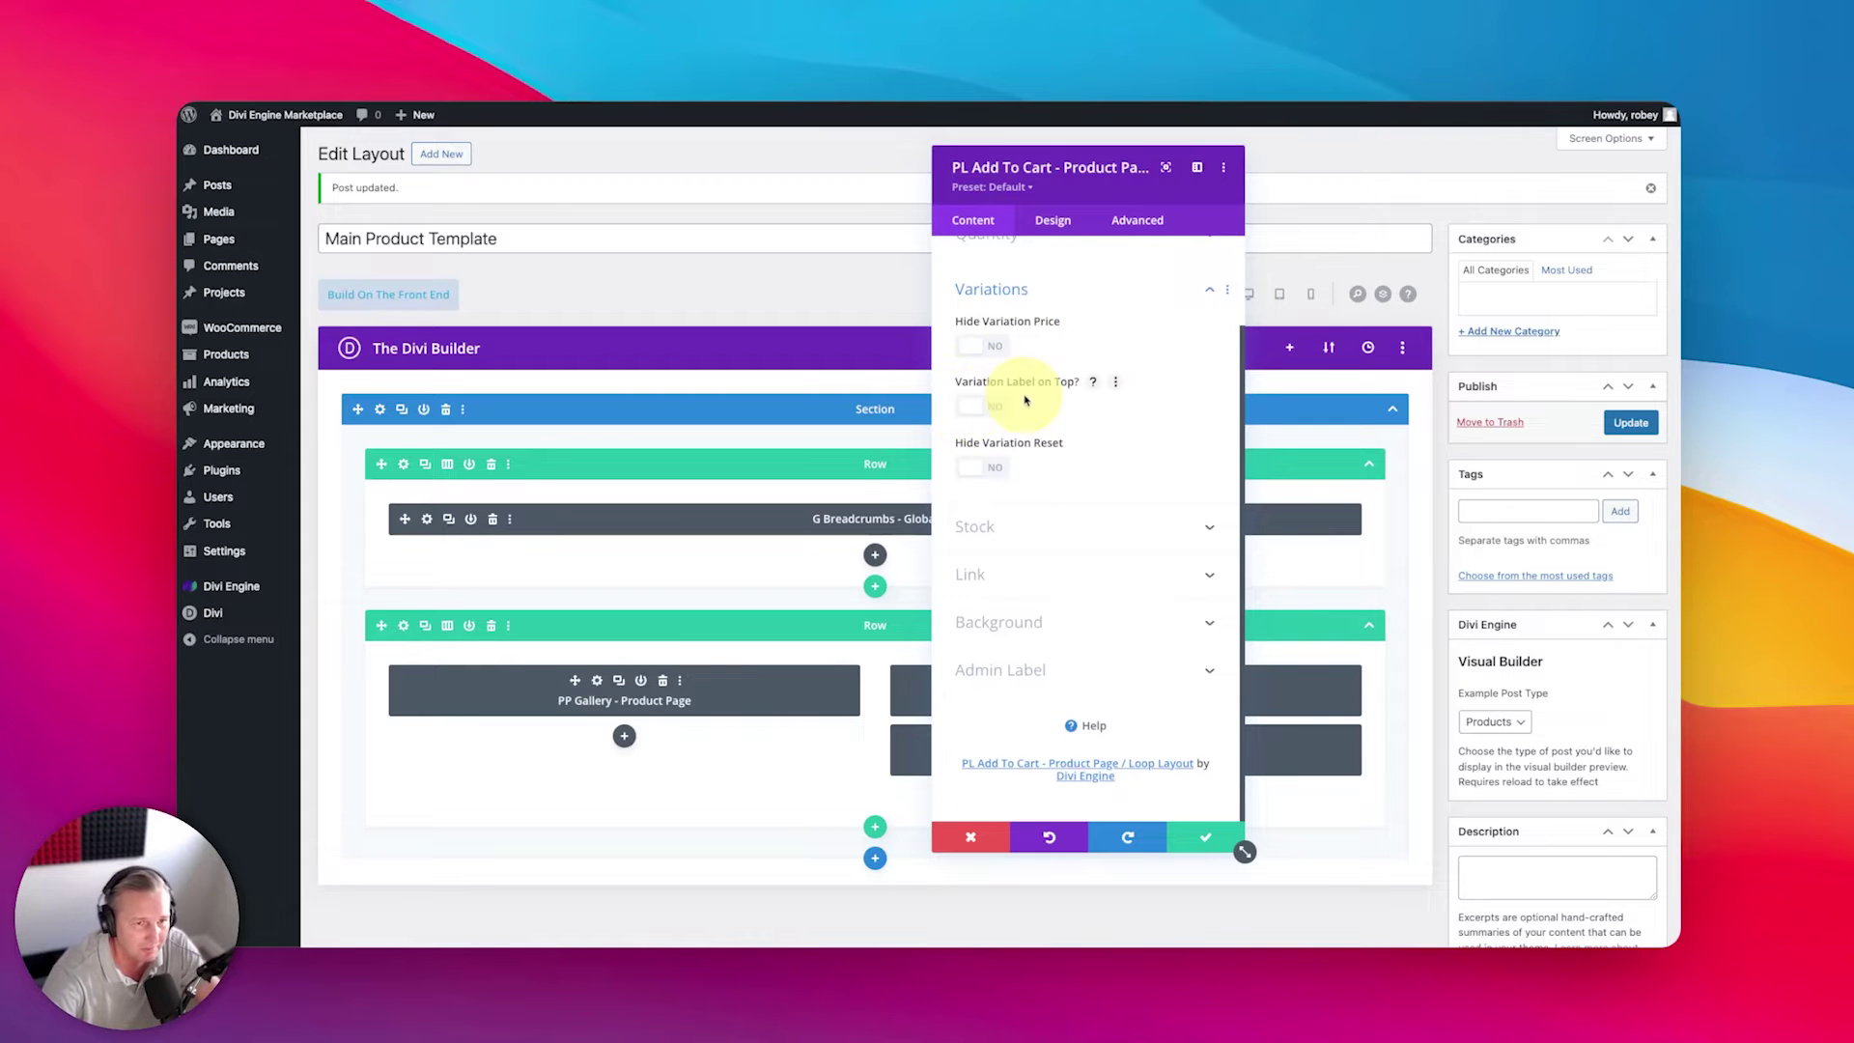
{"action": "left_click", "coordinate": [1052, 220]}
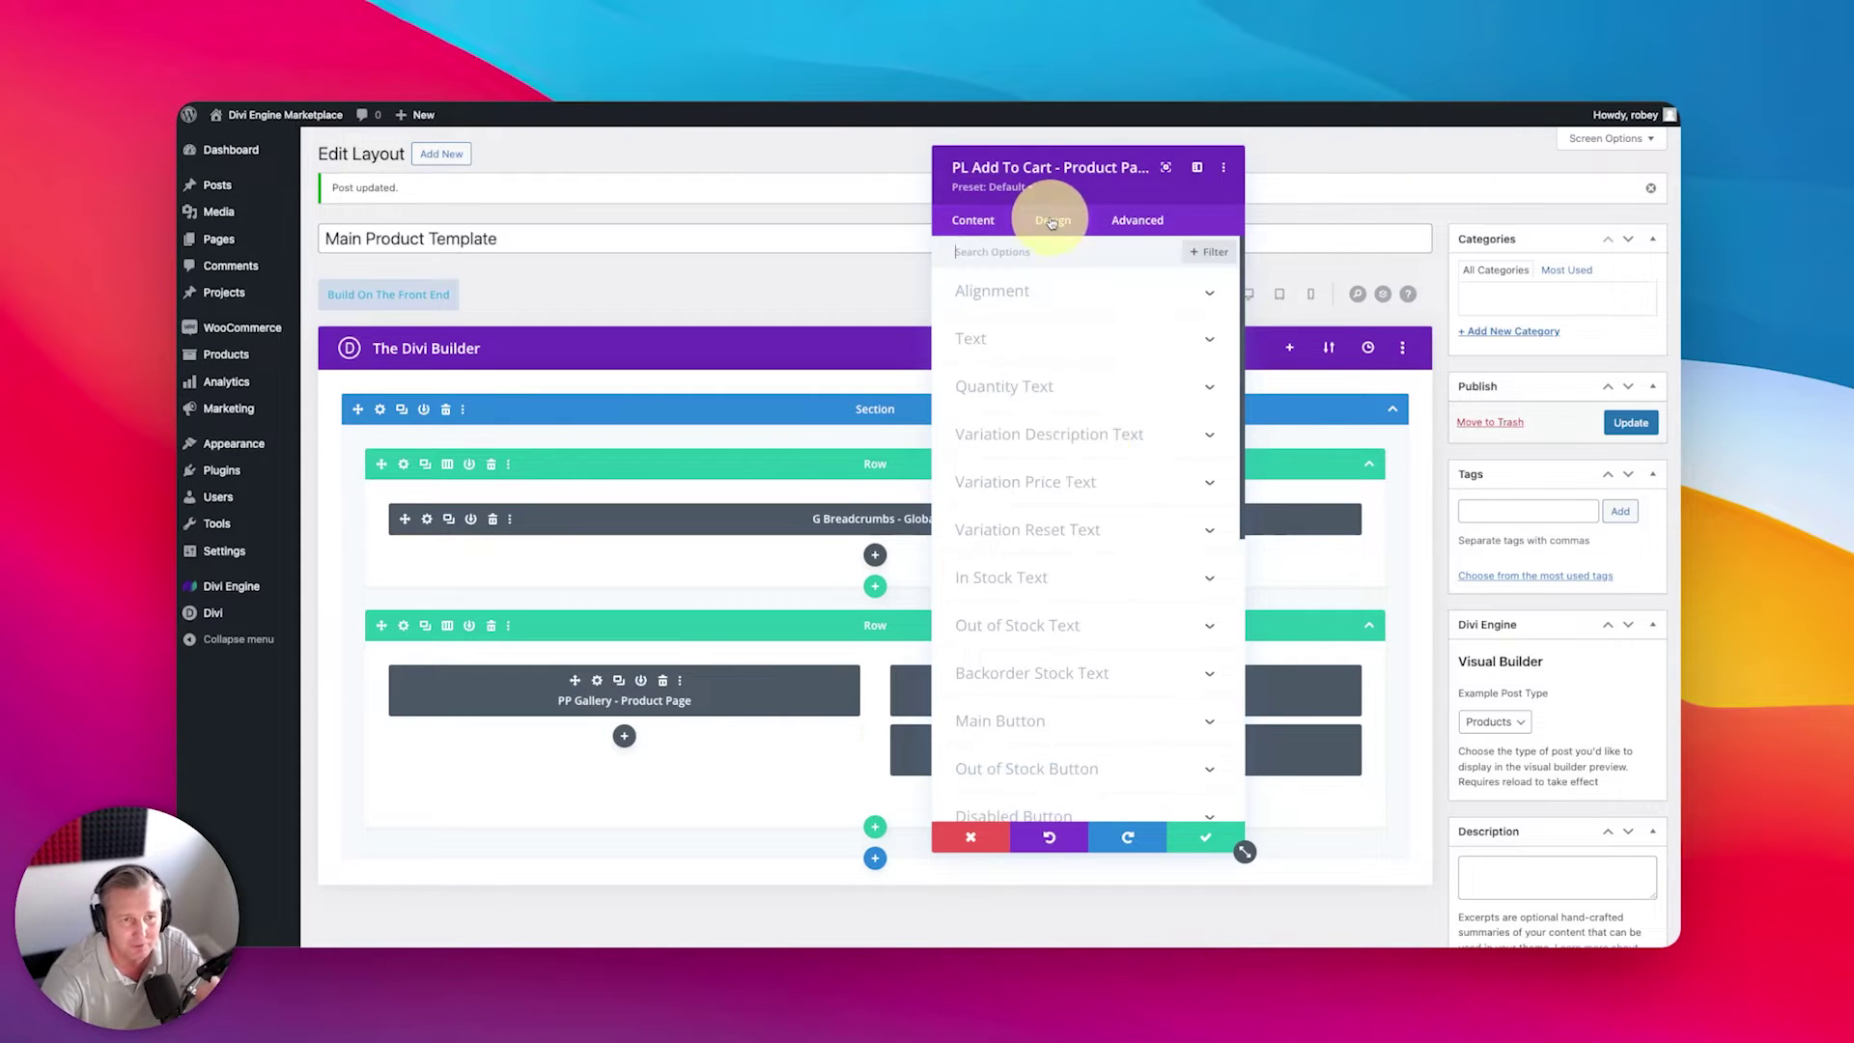
{"action": "left_click", "coordinate": [1186, 837]}
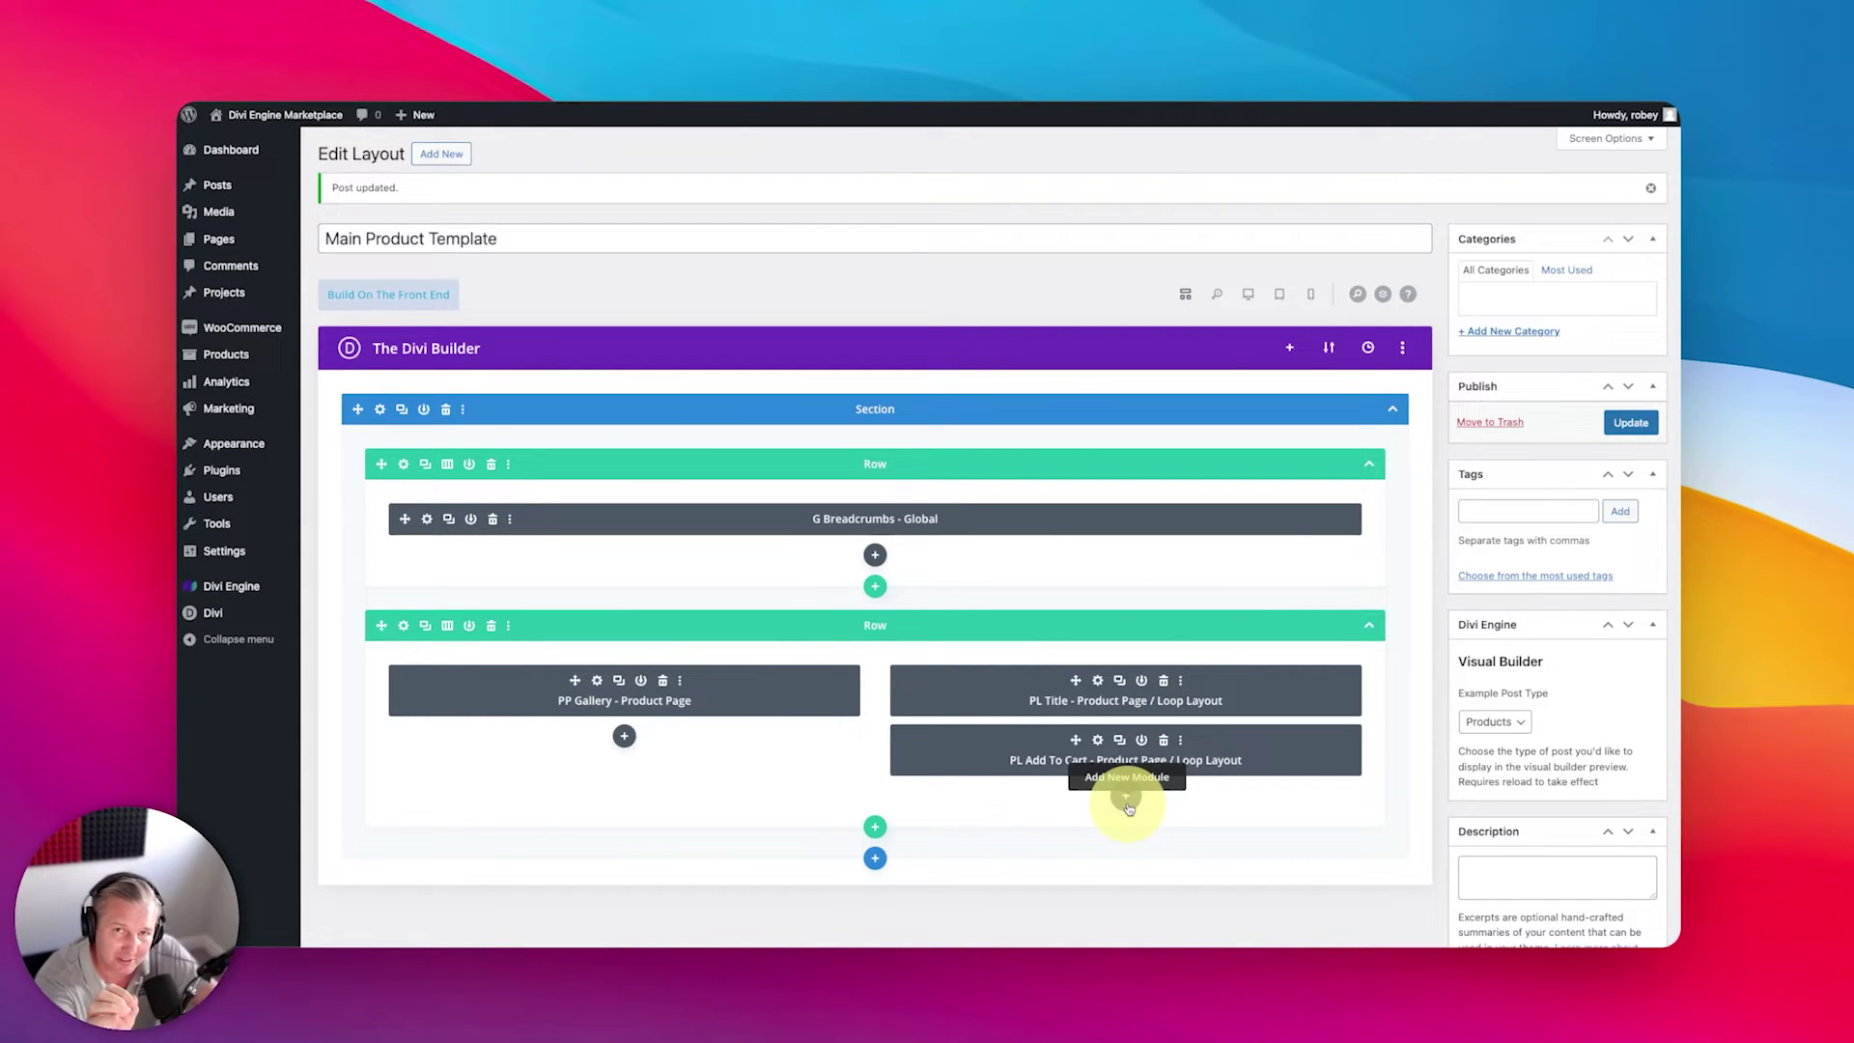
Step: Following the Amazon product page, add a PP Additional Information - Product Page module below the add-to-cart module and update the template
{"action": "left_click", "coordinate": [1126, 798]}
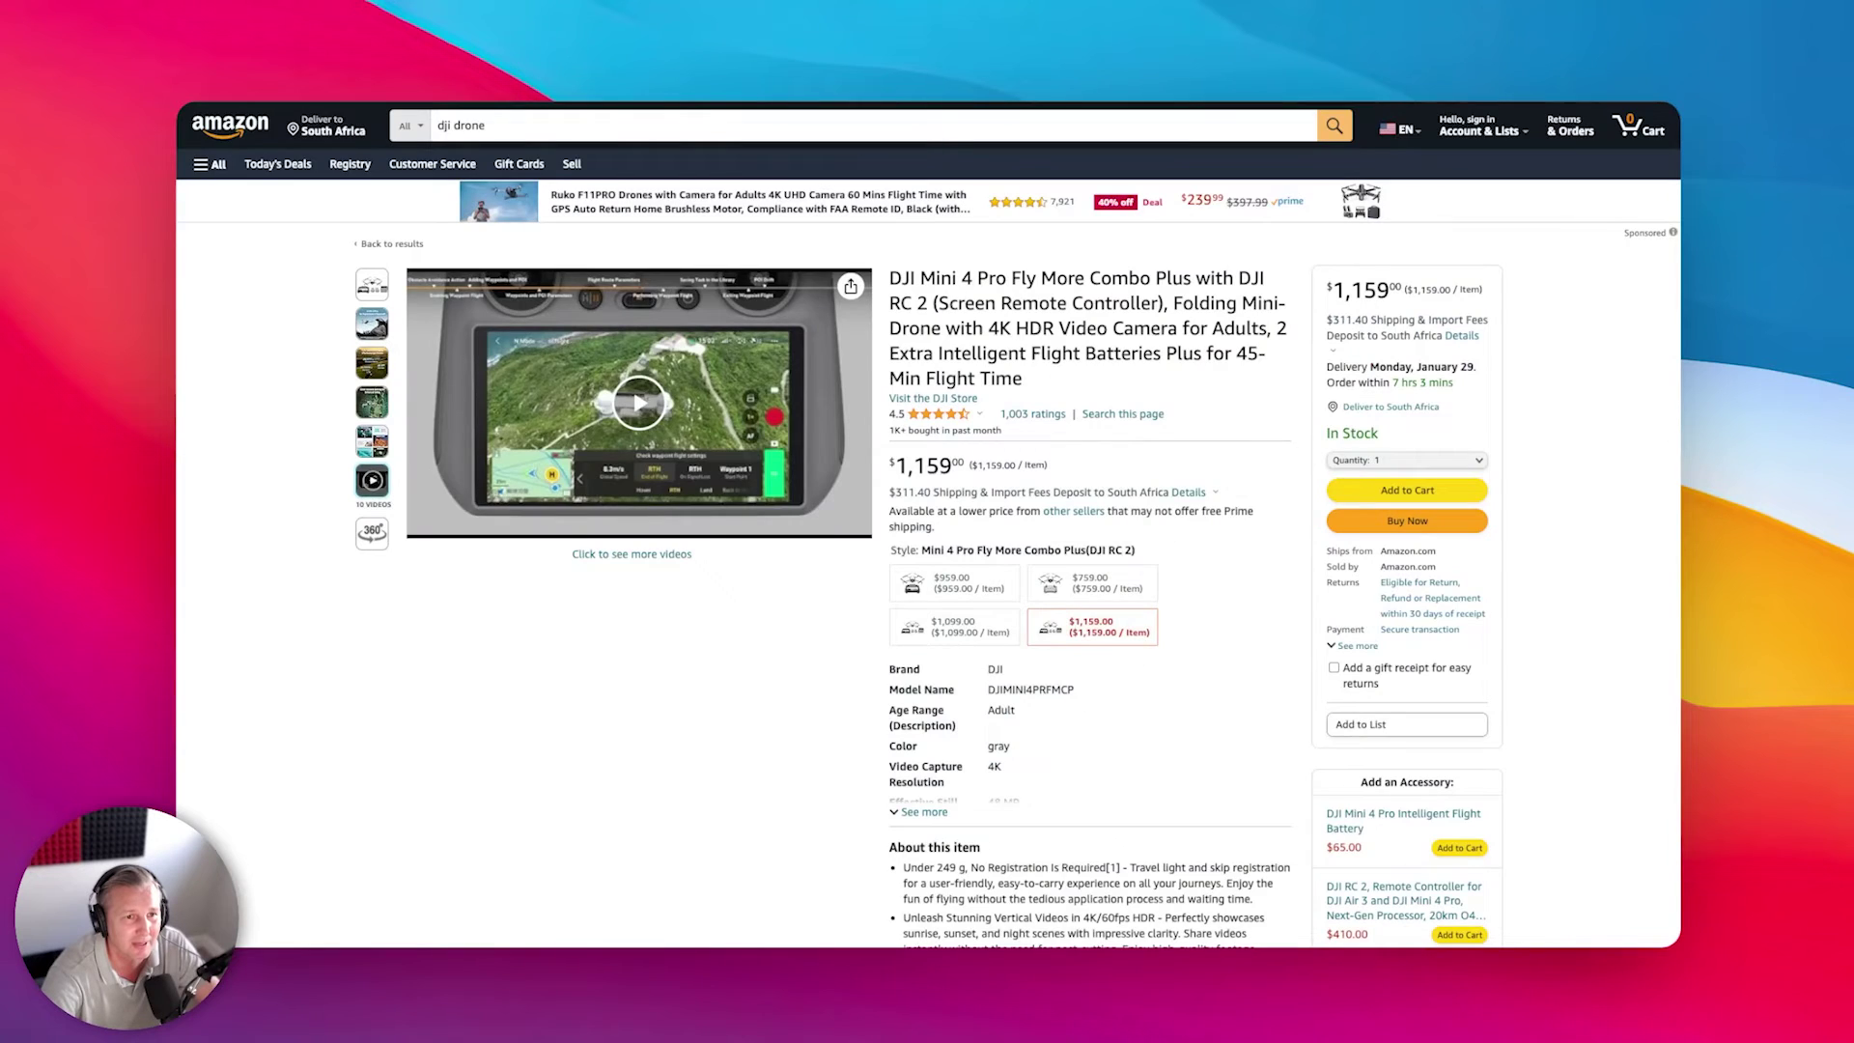
{"action": "scroll", "coordinate": [1085, 600], "scroll_direction": "down", "scroll_amount": 3}
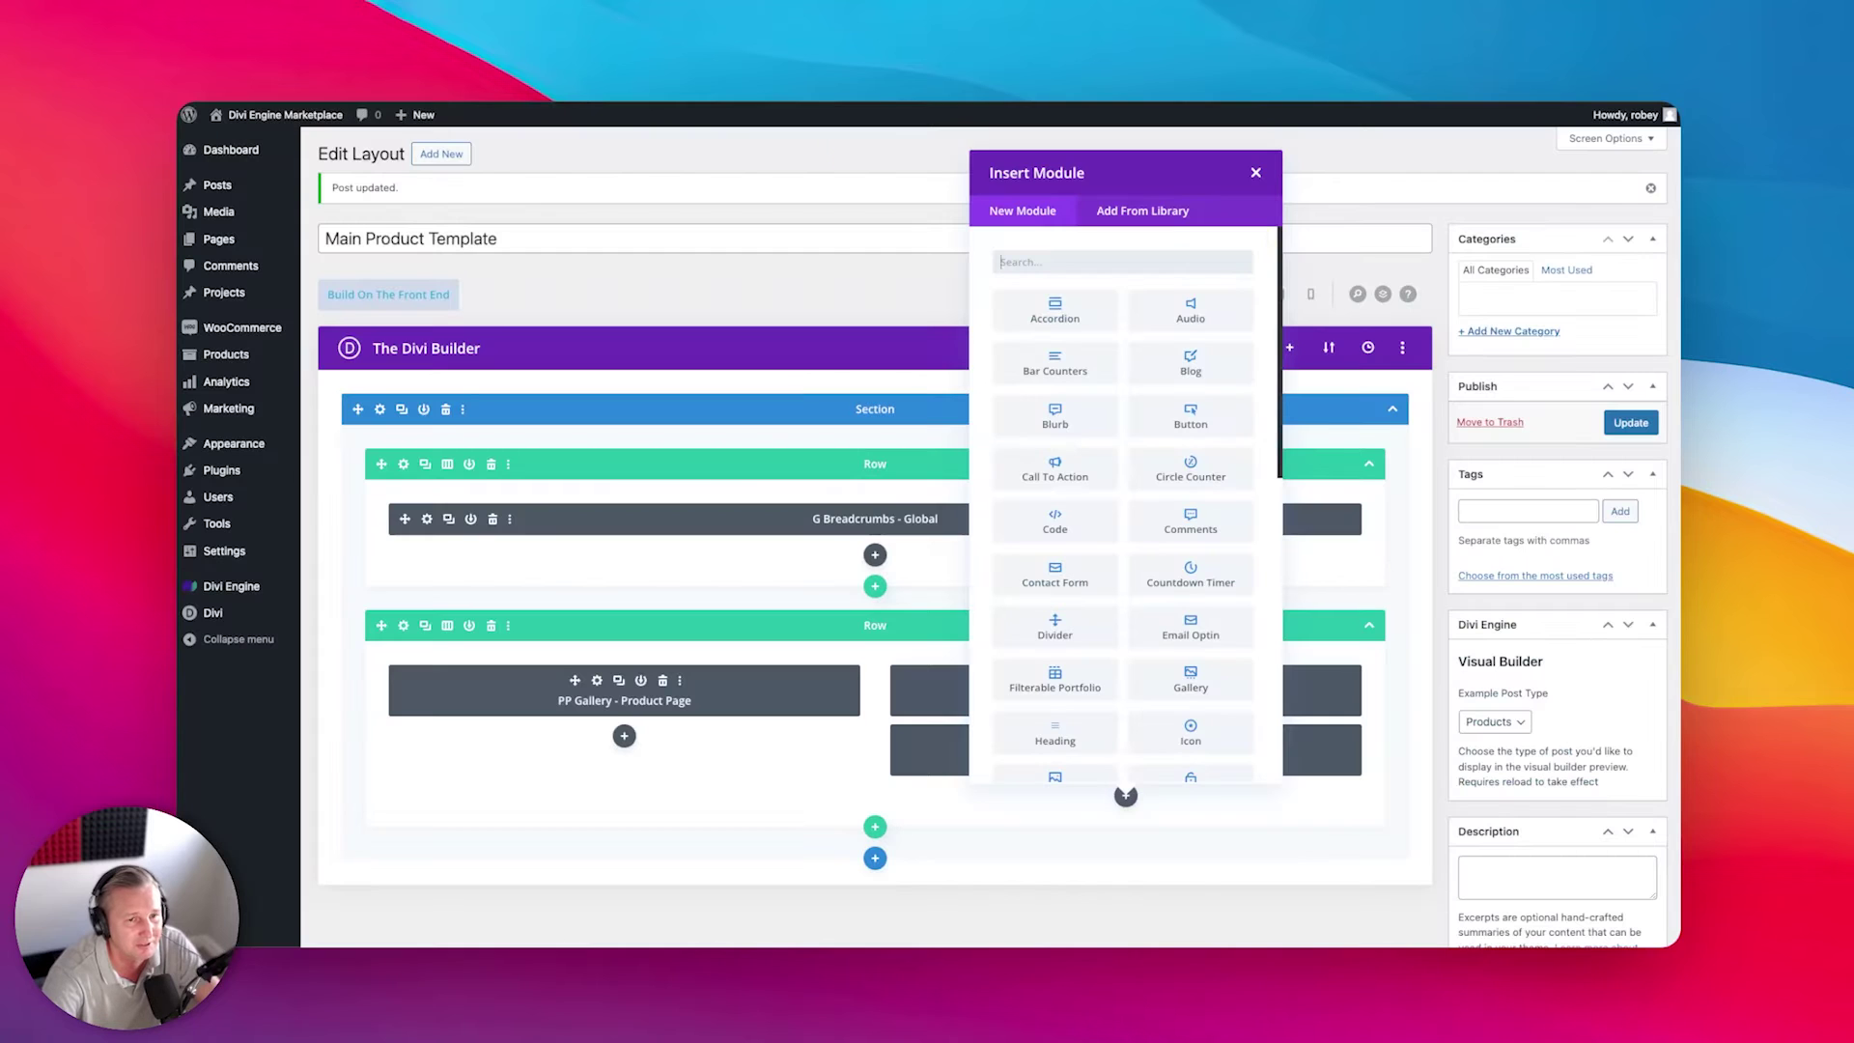
{"action": "type", "text": "pp"}
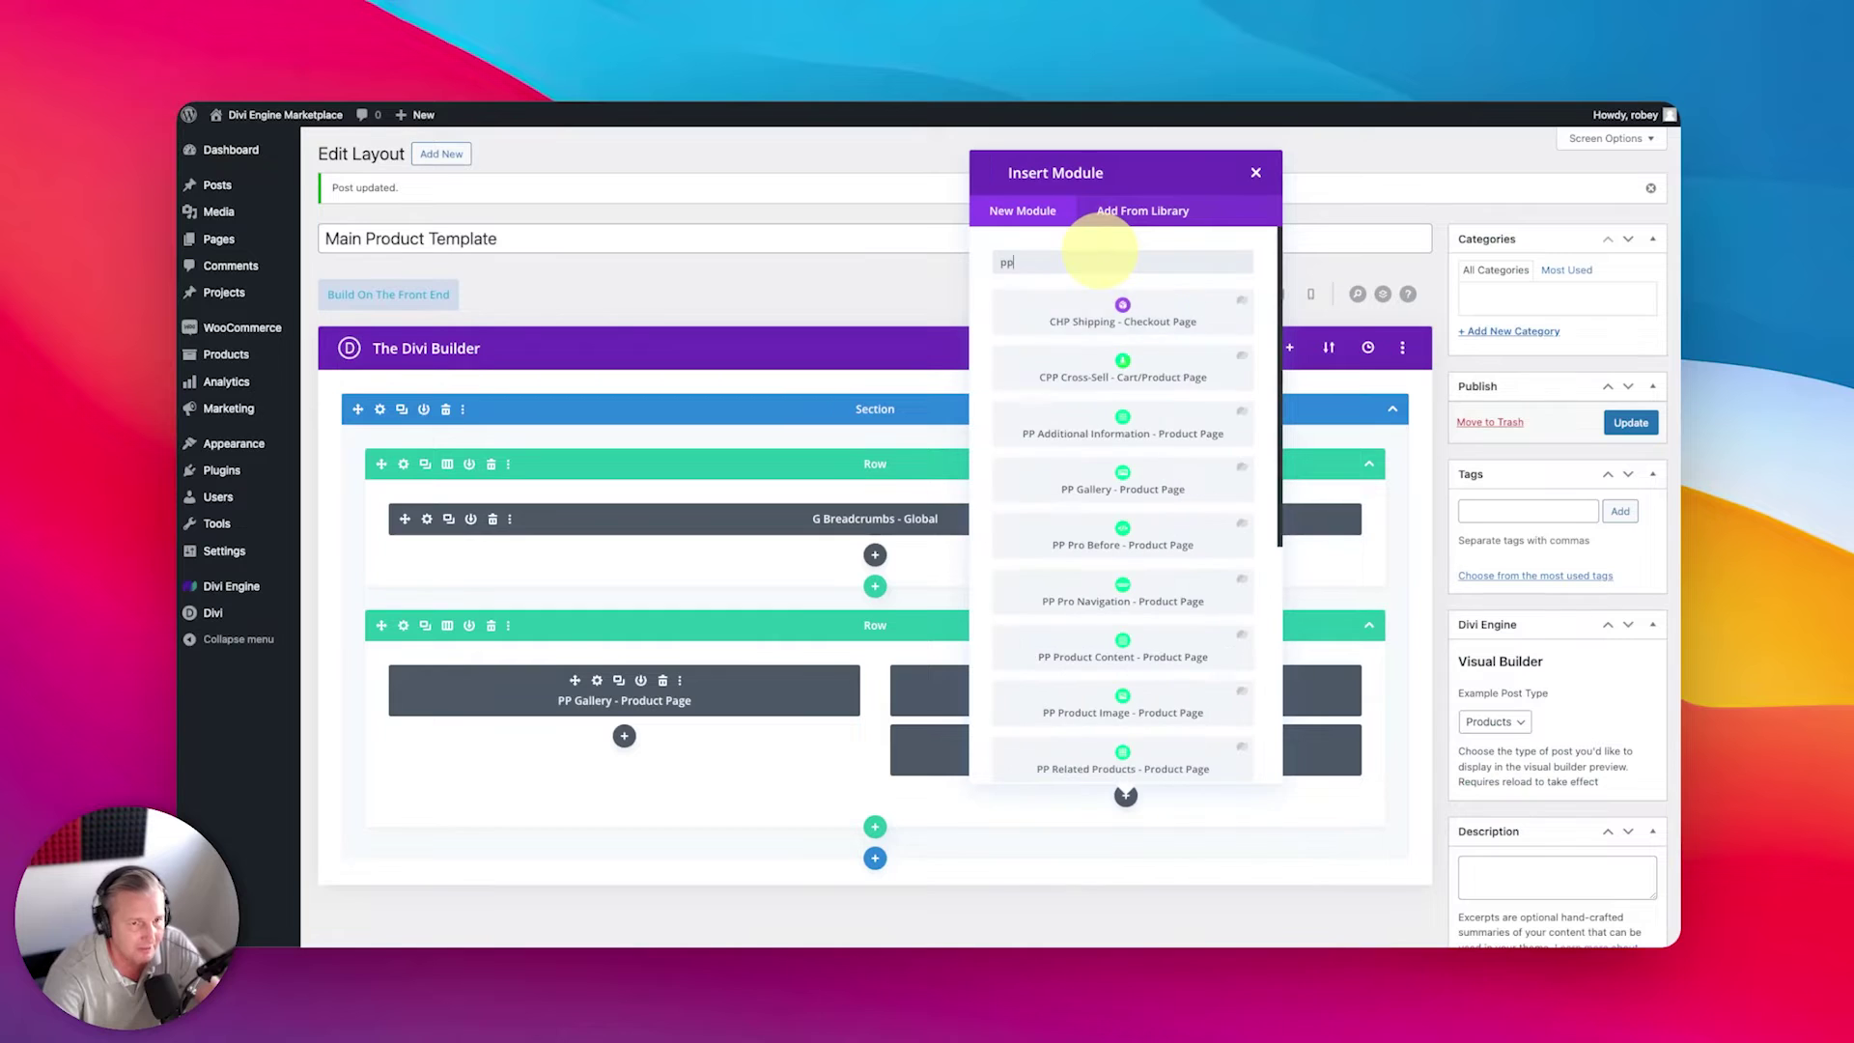
{"action": "left_click", "coordinate": [1127, 432]}
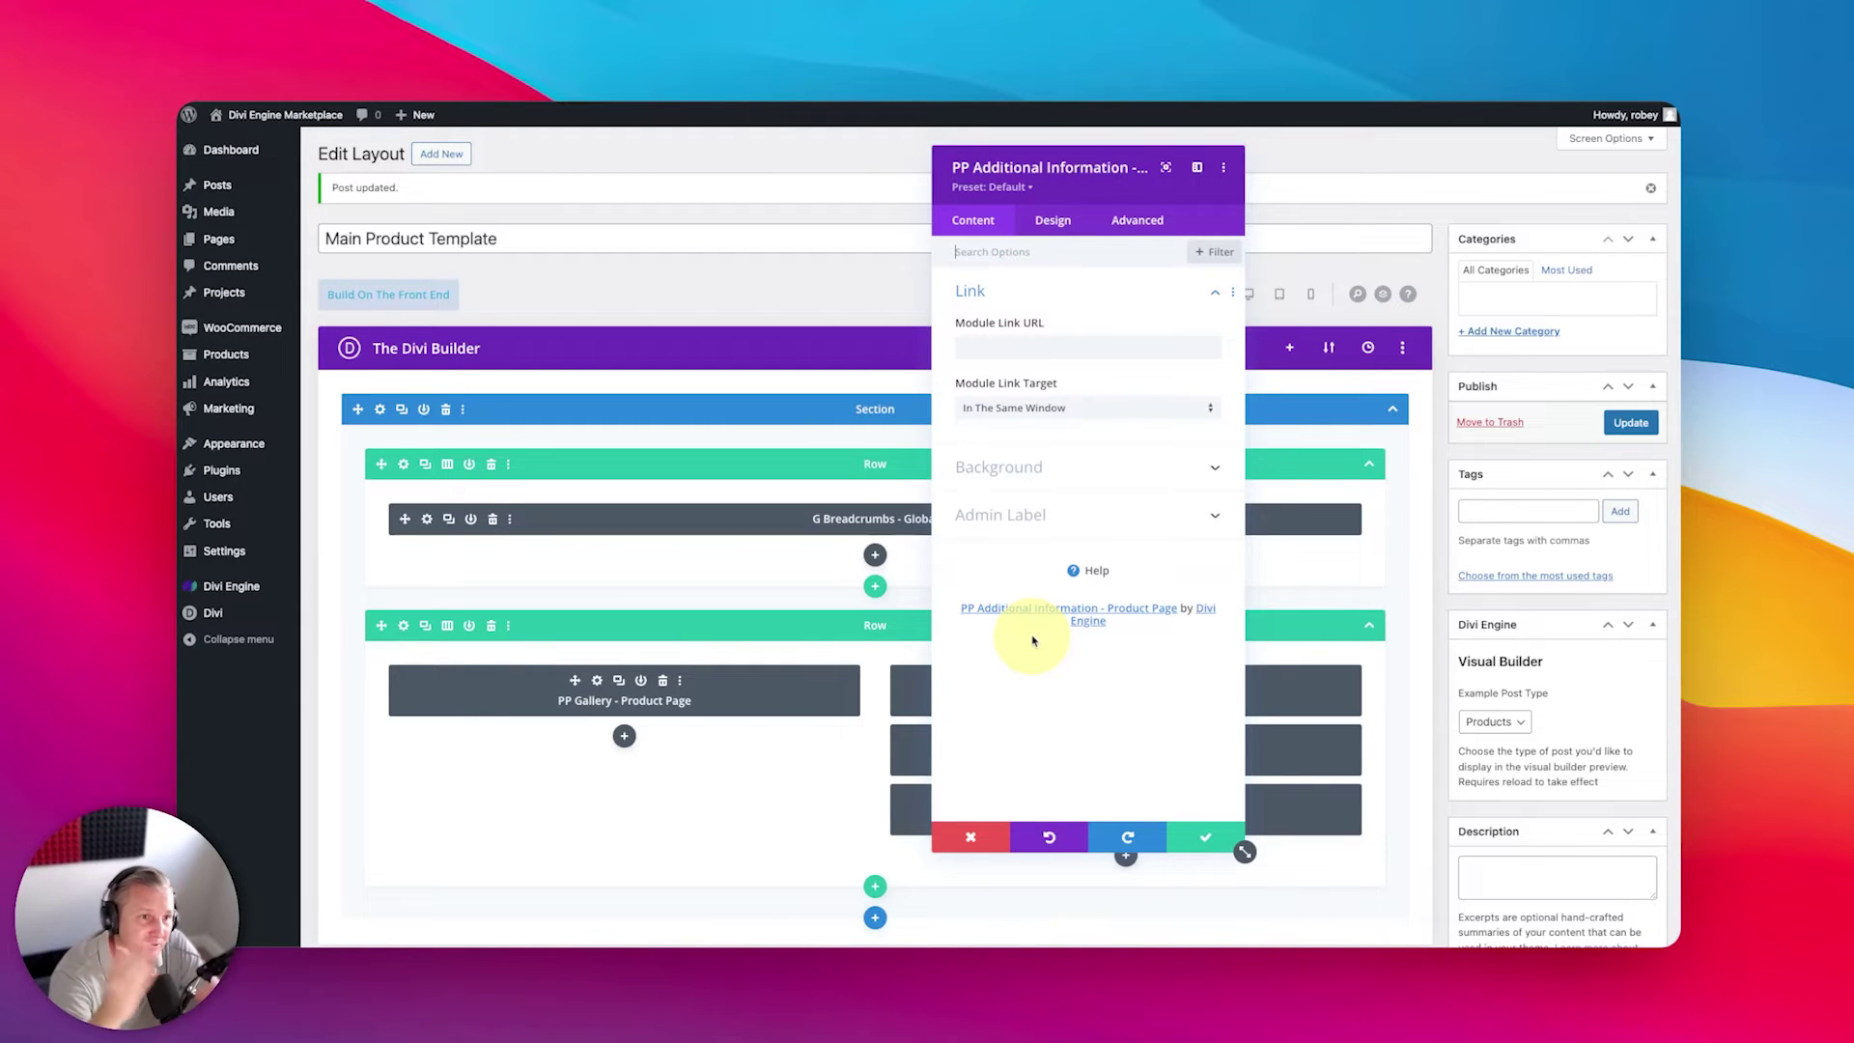
{"action": "left_click", "coordinate": [1203, 839]}
{"action": "left_click", "coordinate": [1611, 422]}
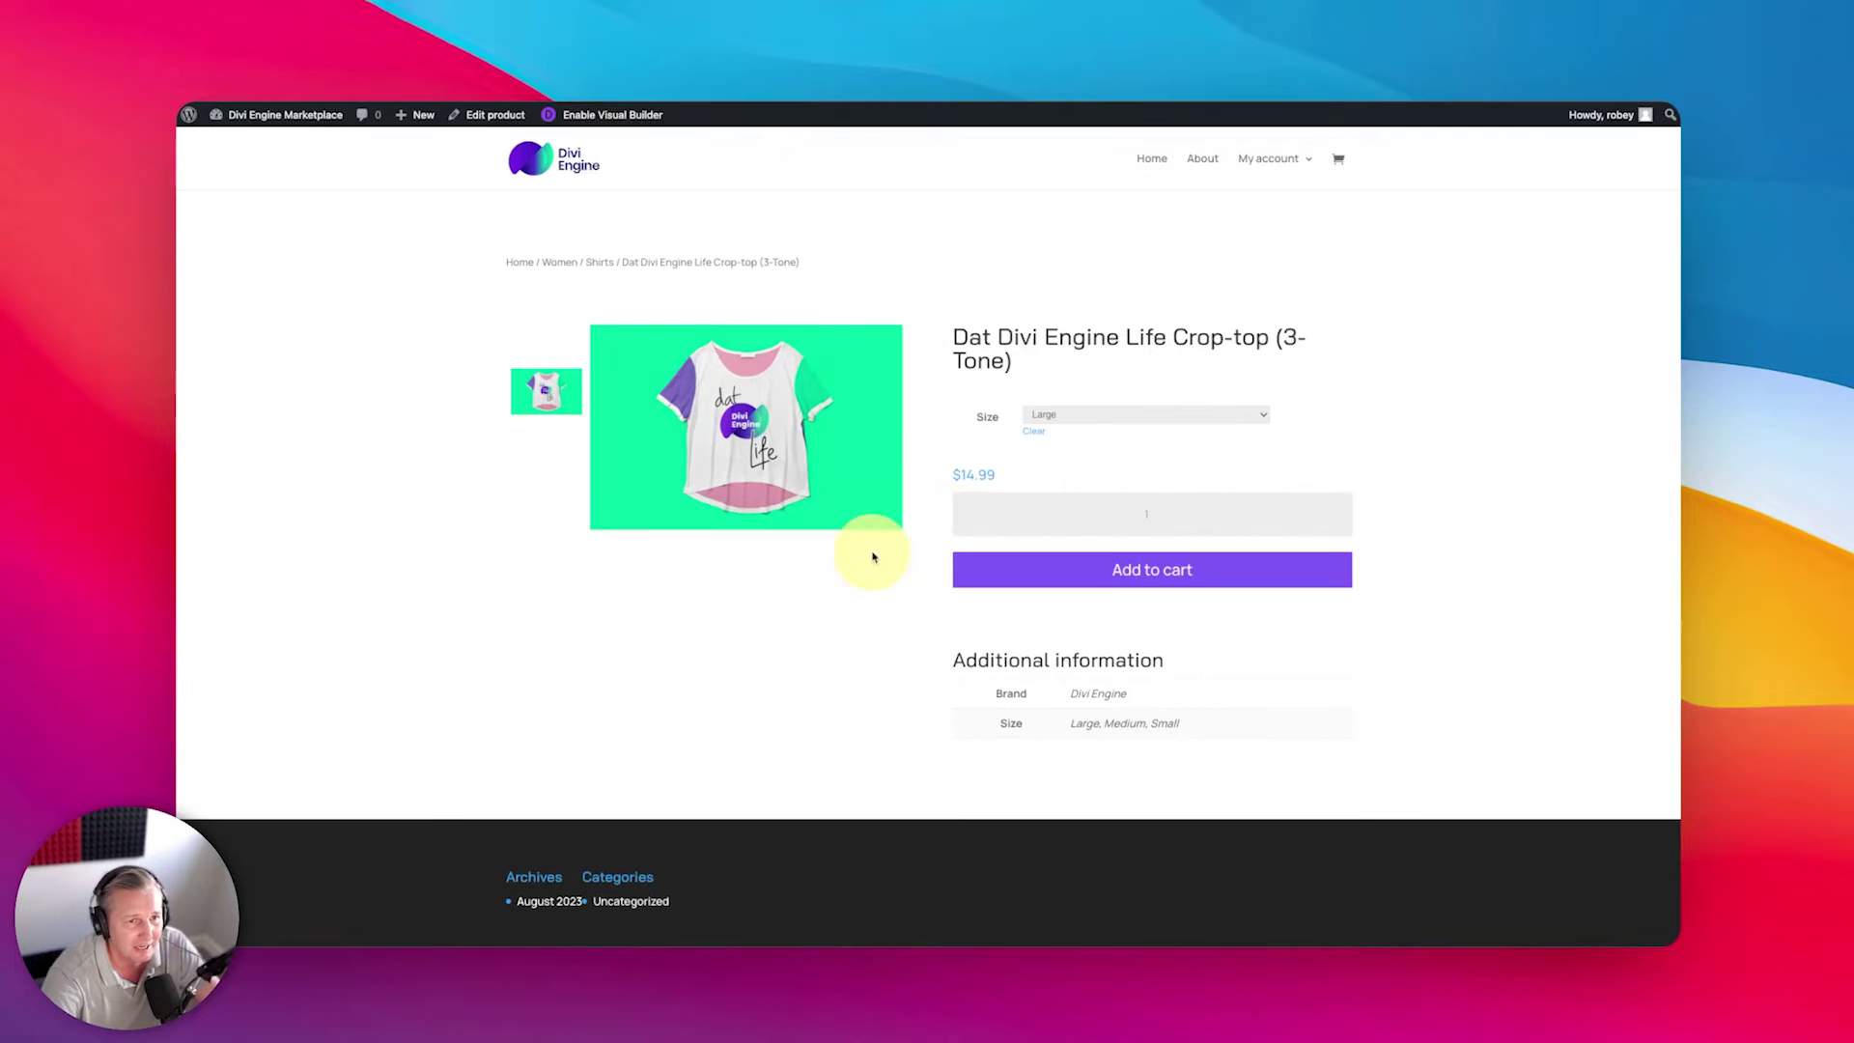
Step: Check the size choices, quantity box, cart button and additional information on the Crop-top product page
{"action": "left_click", "coordinate": [1109, 417]}
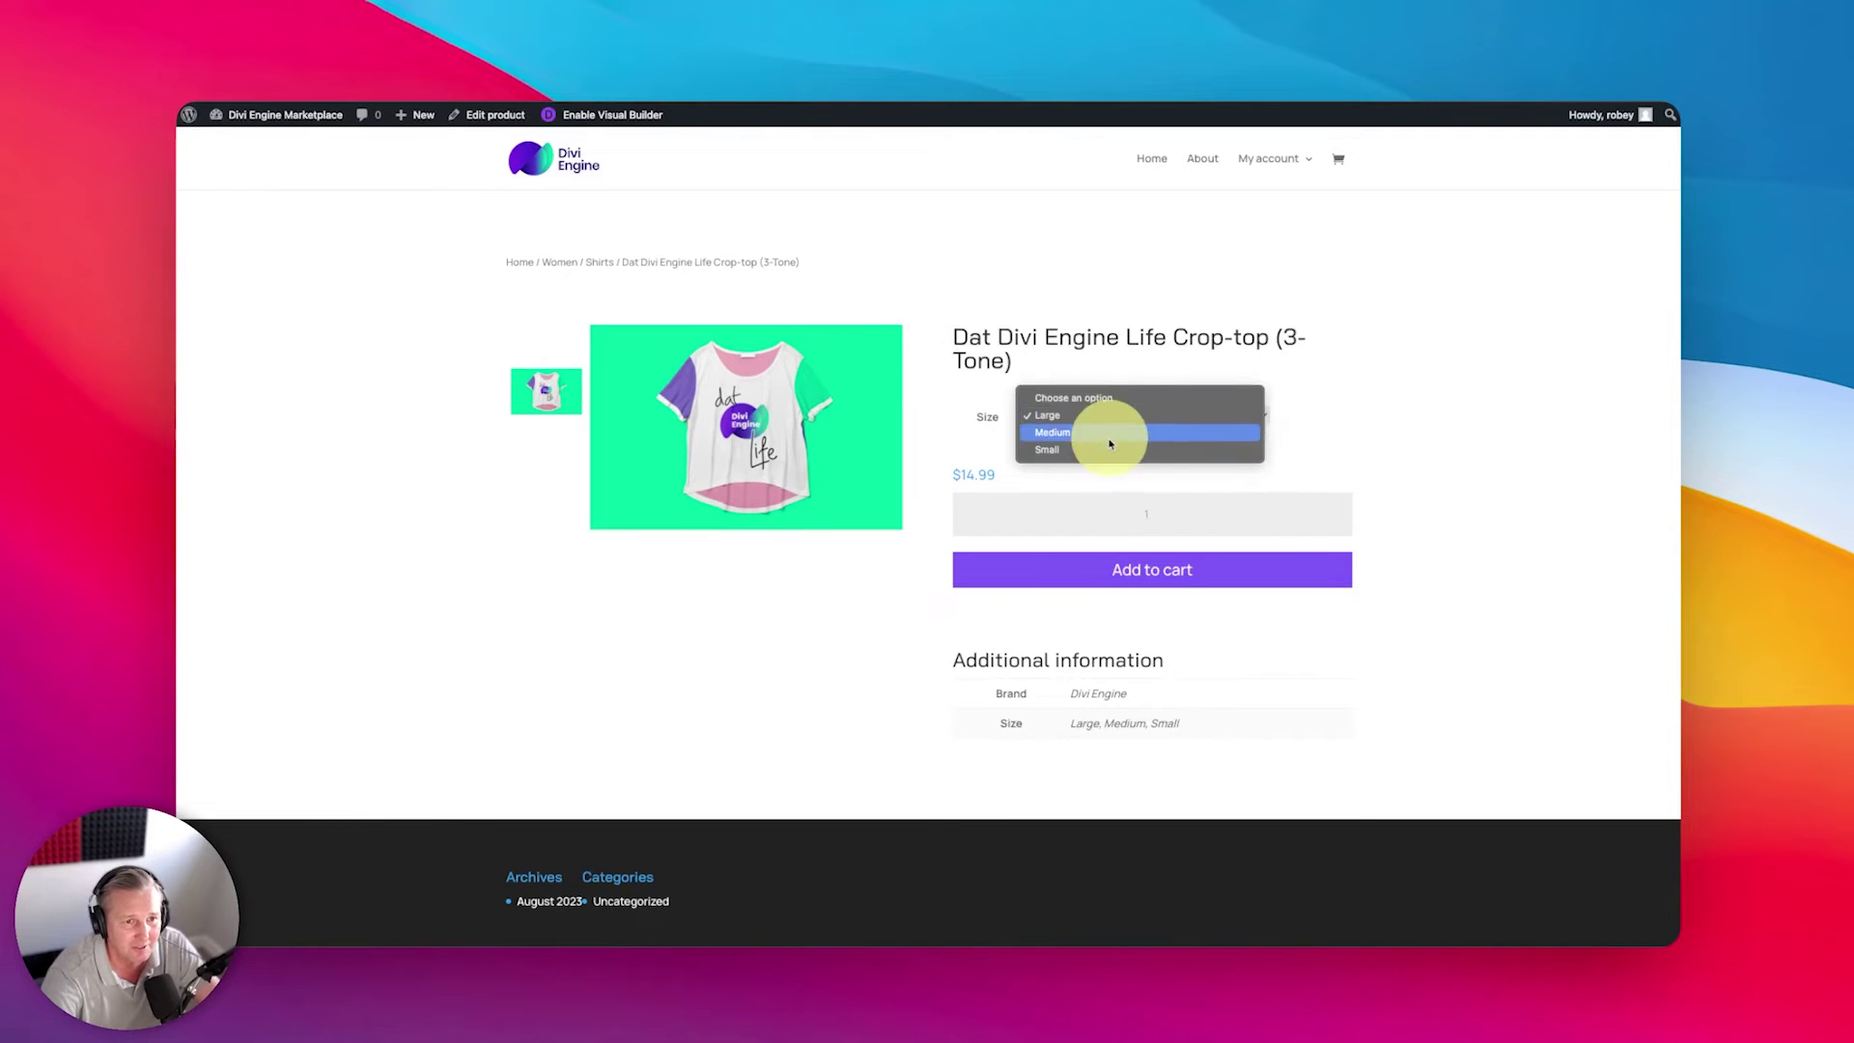
{"action": "left_click", "coordinate": [900, 637]}
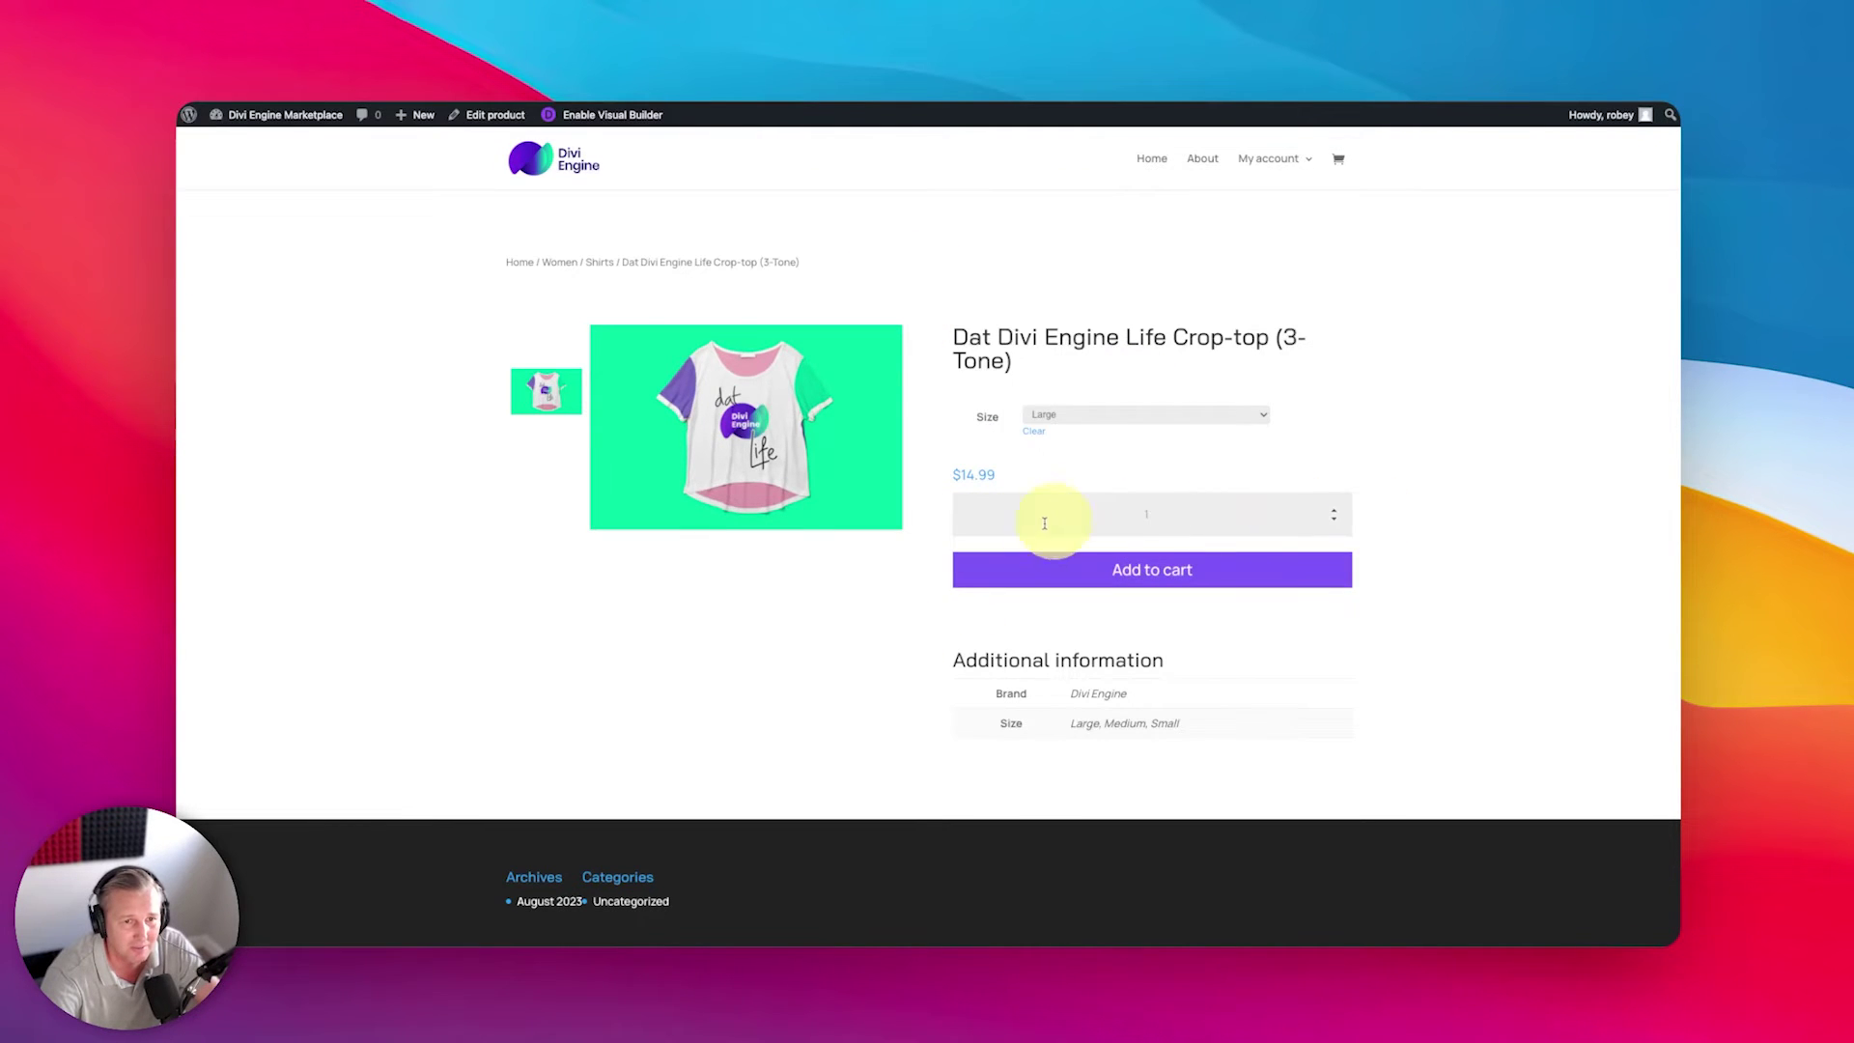
{"action": "scroll", "coordinate": [1024, 666], "scroll_direction": "down", "scroll_amount": 2}
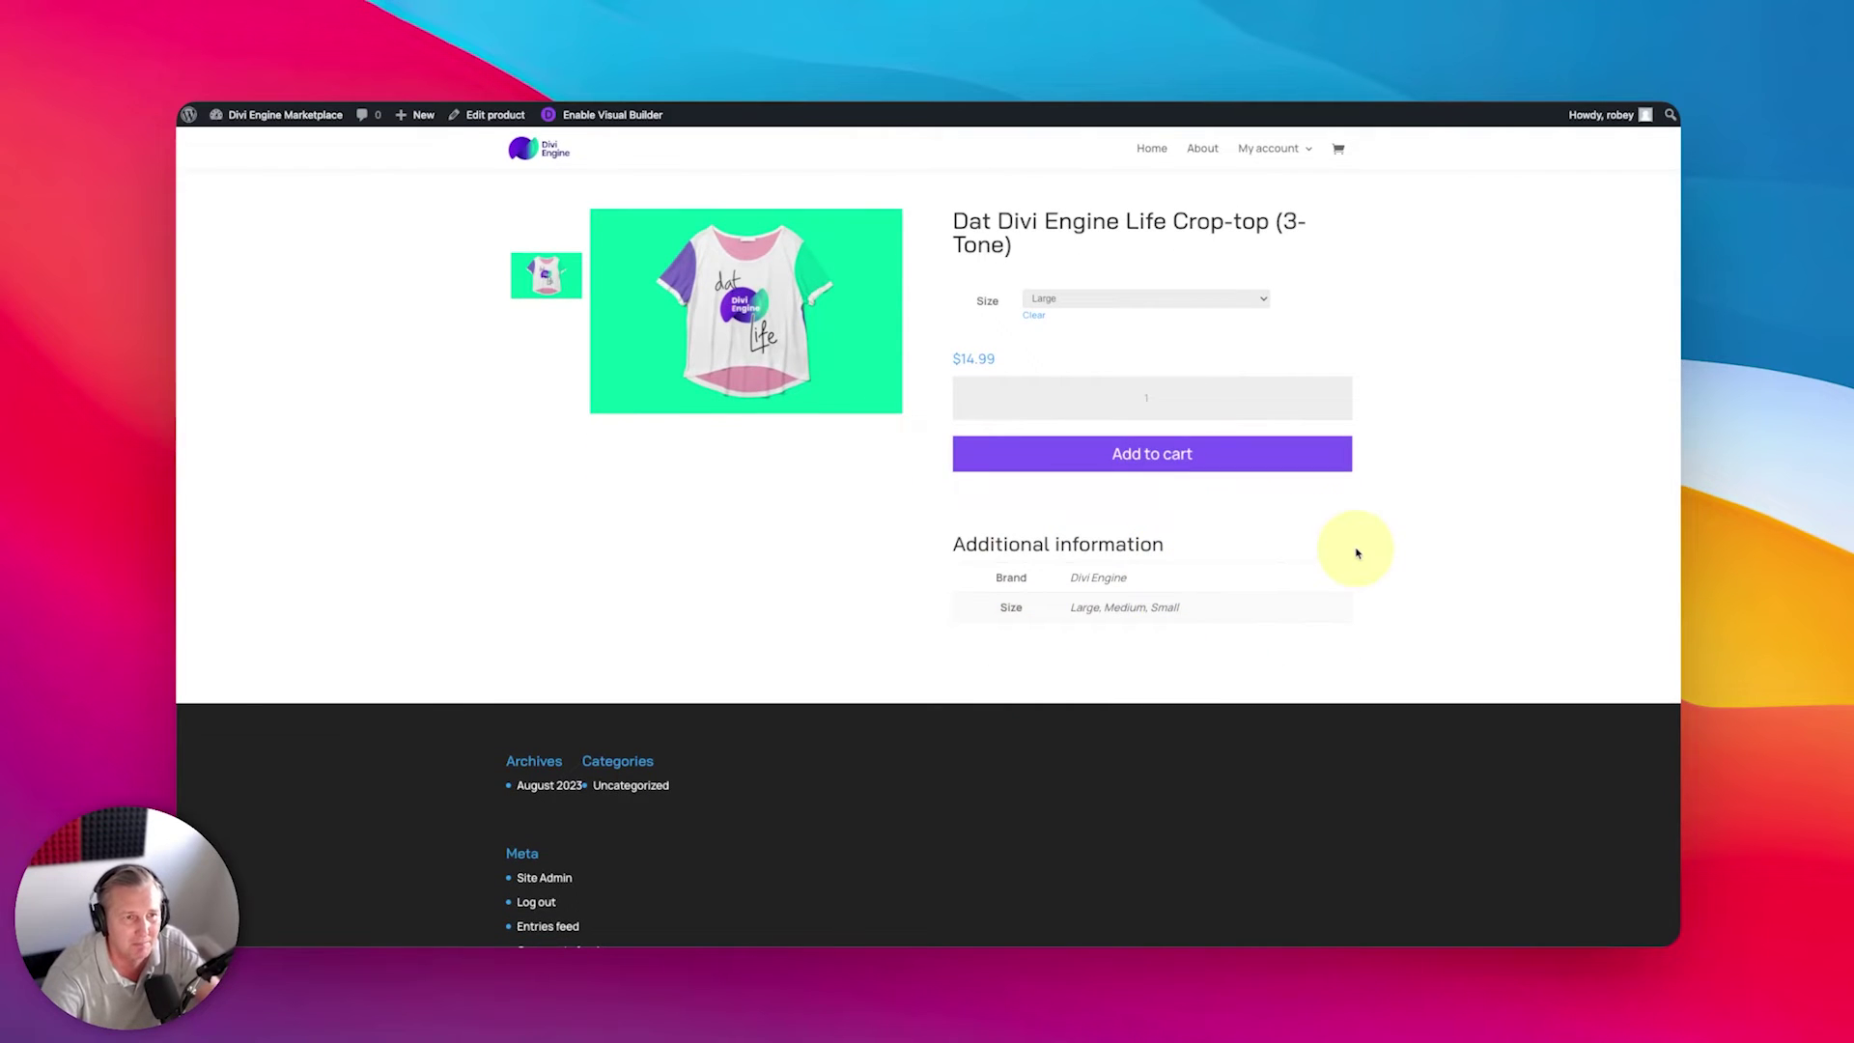
{"action": "scroll", "coordinate": [1332, 322], "scroll_direction": "up", "scroll_amount": 2}
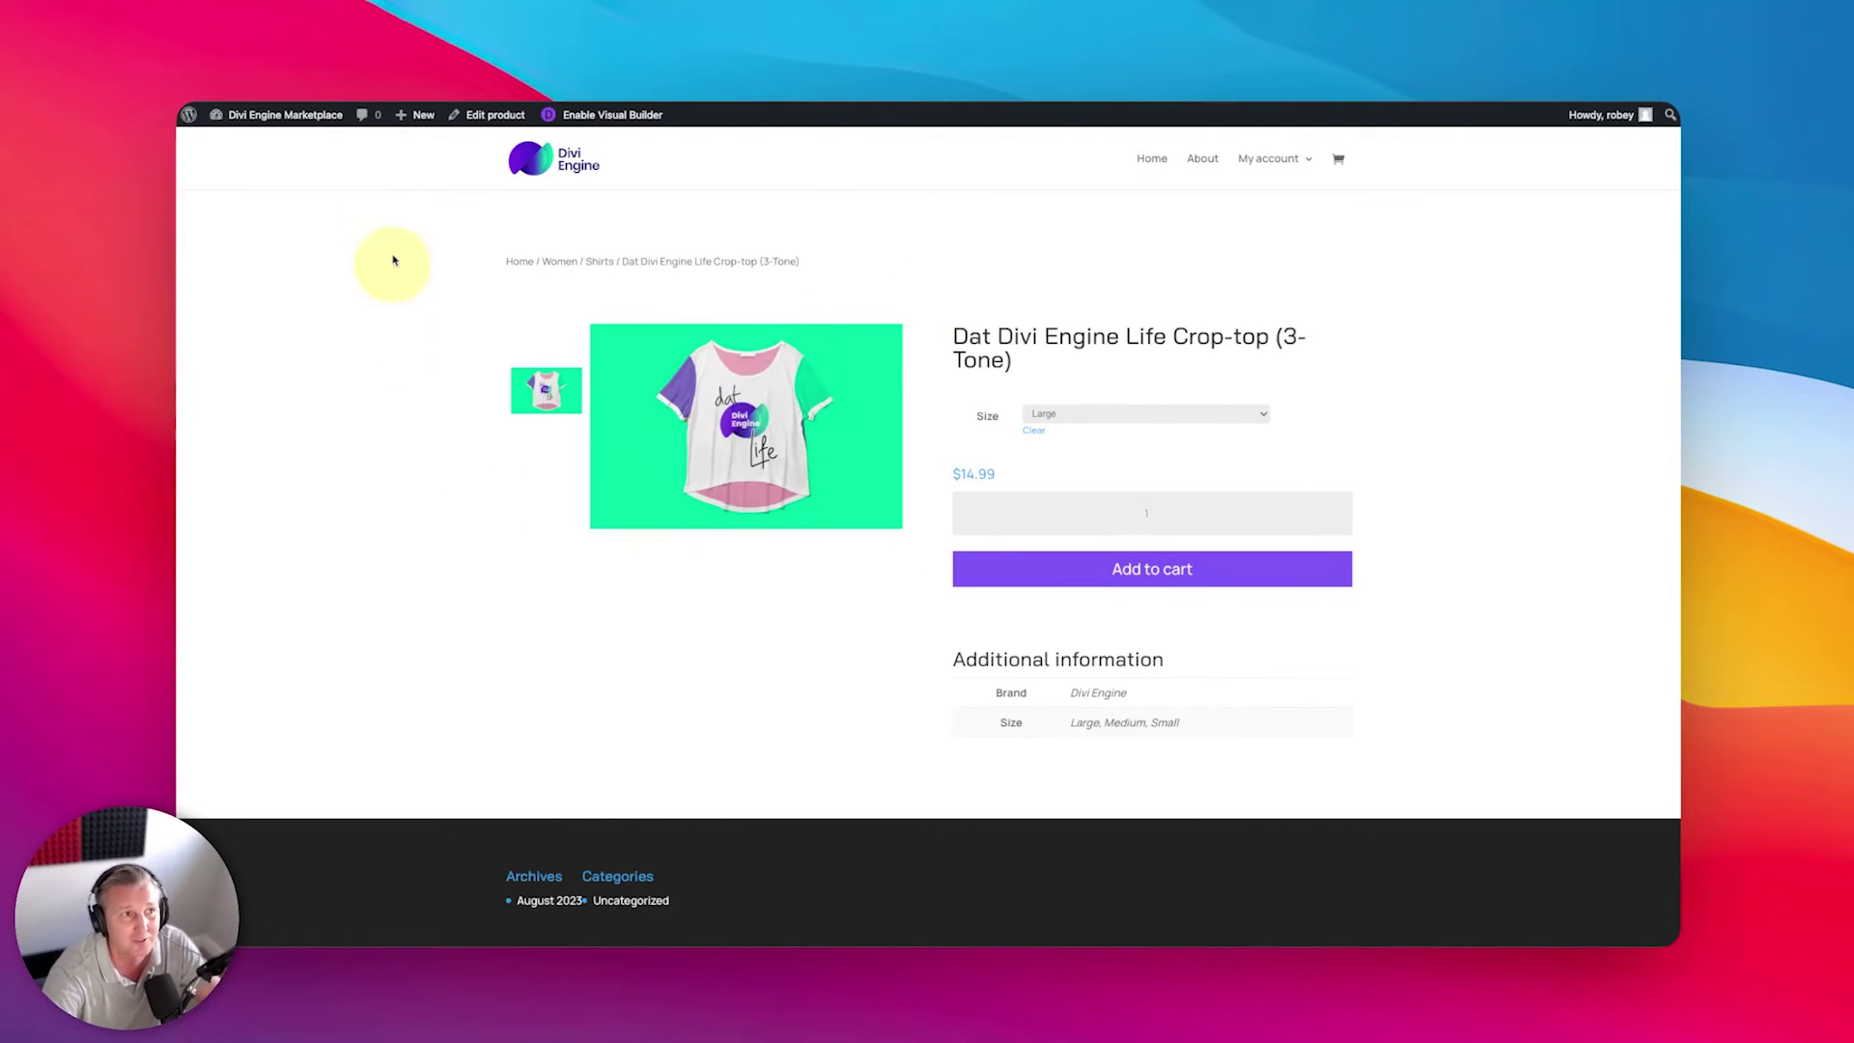
{"action": "mouse_move", "coordinate": [327, 114]}
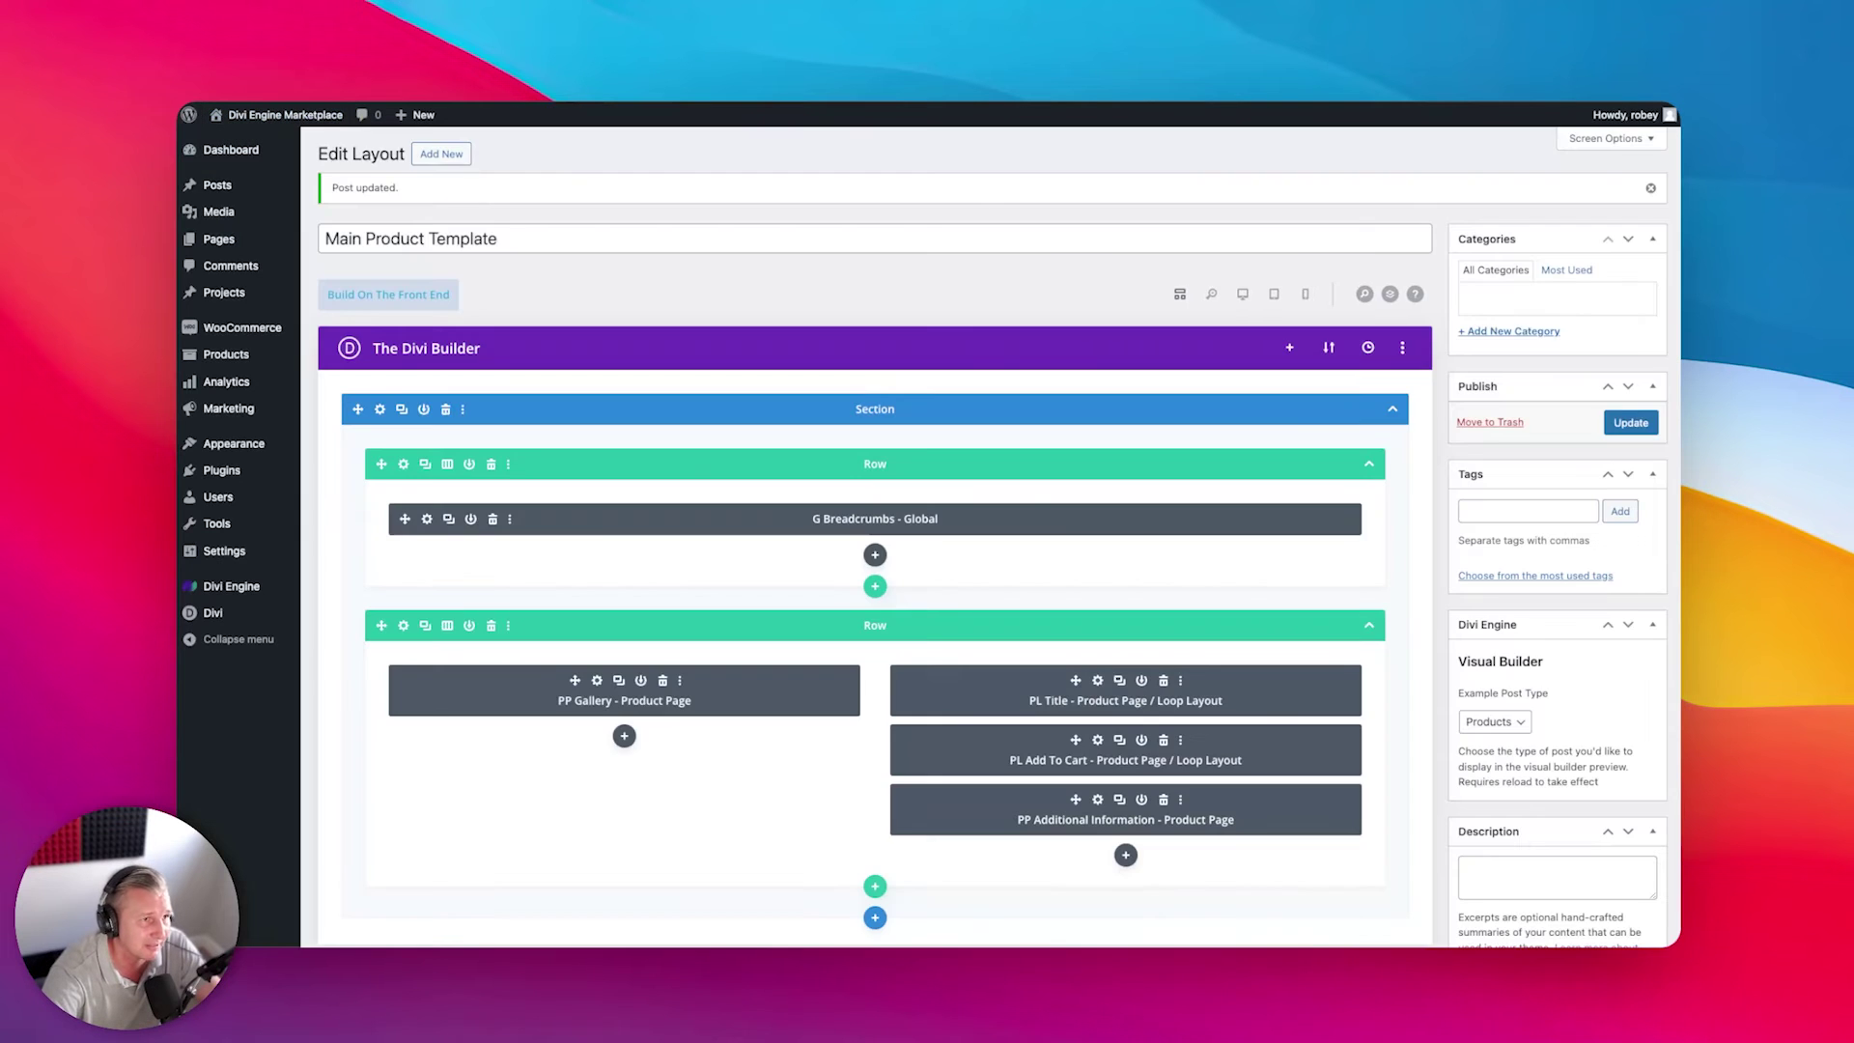
Step: Fill the Divi Ninja Tee product's description with placeholder text, update the product and open its page in a new tab
{"action": "scroll", "coordinate": [1109, 297], "scroll_direction": "down", "scroll_amount": 4}
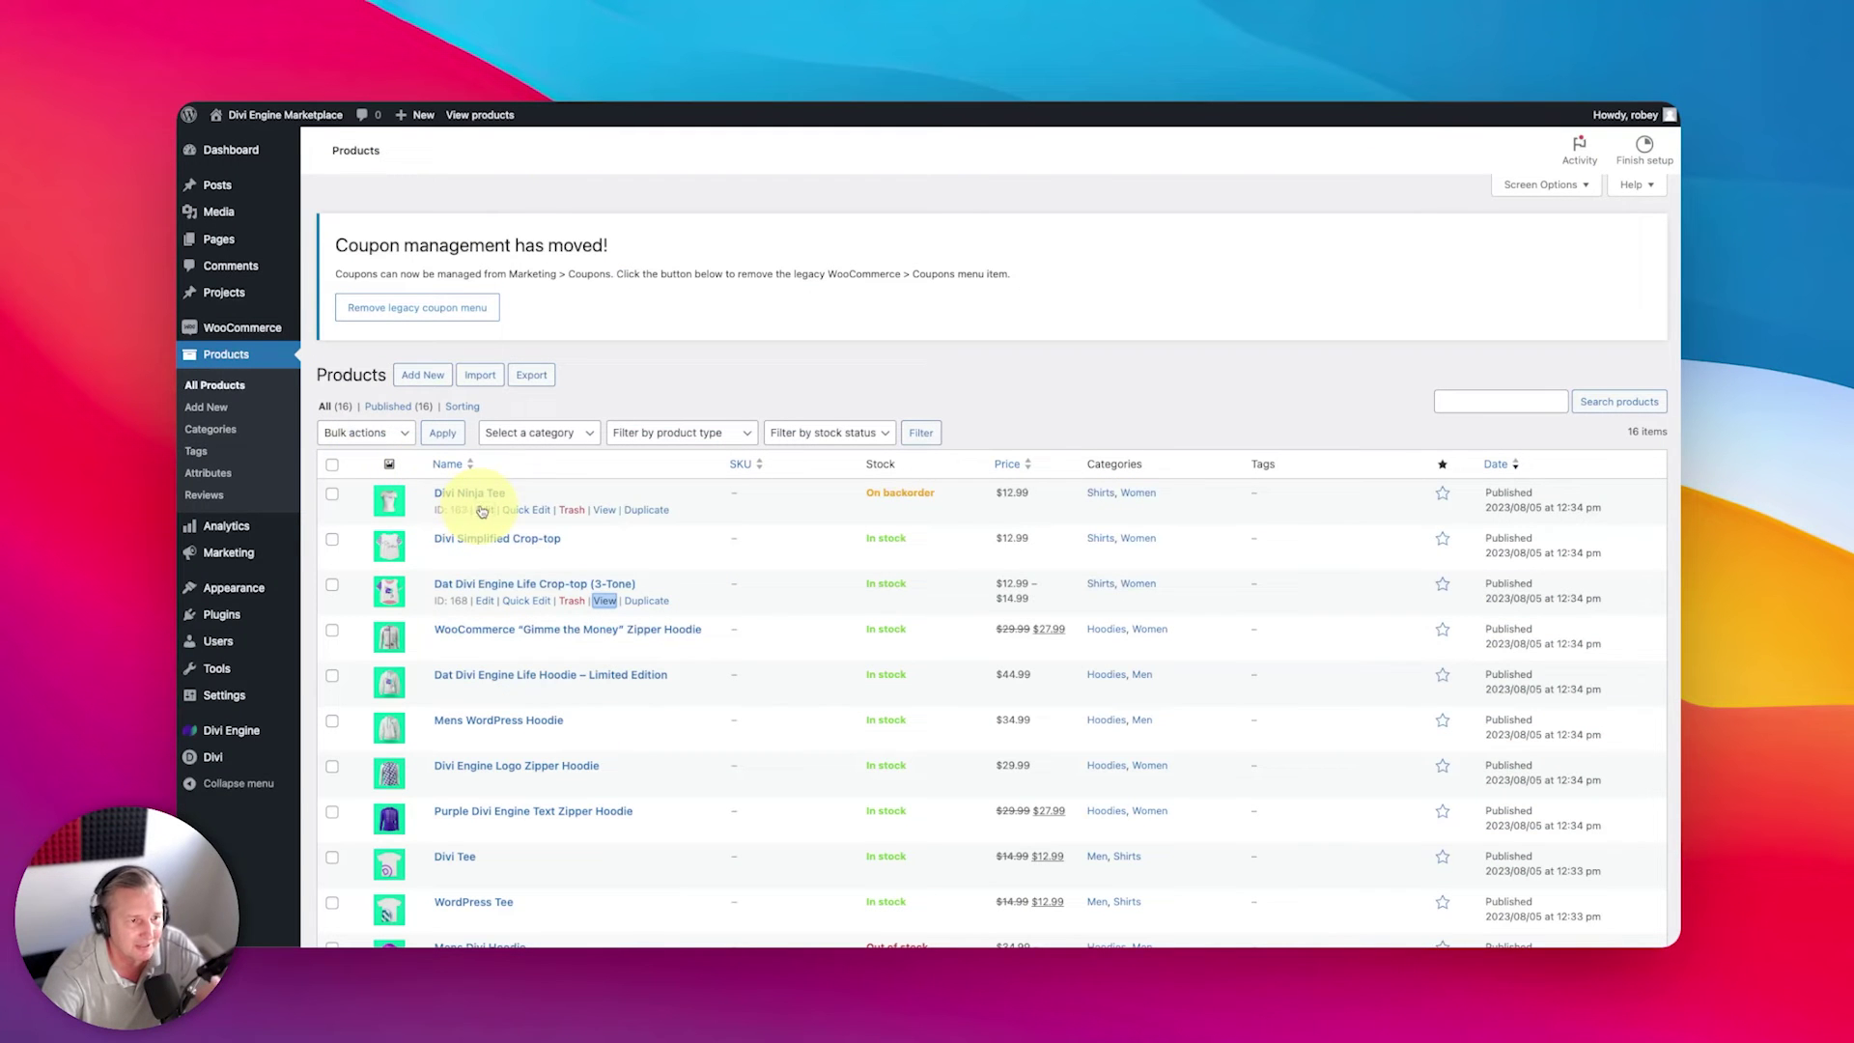
{"action": "left_click", "coordinate": [482, 511]}
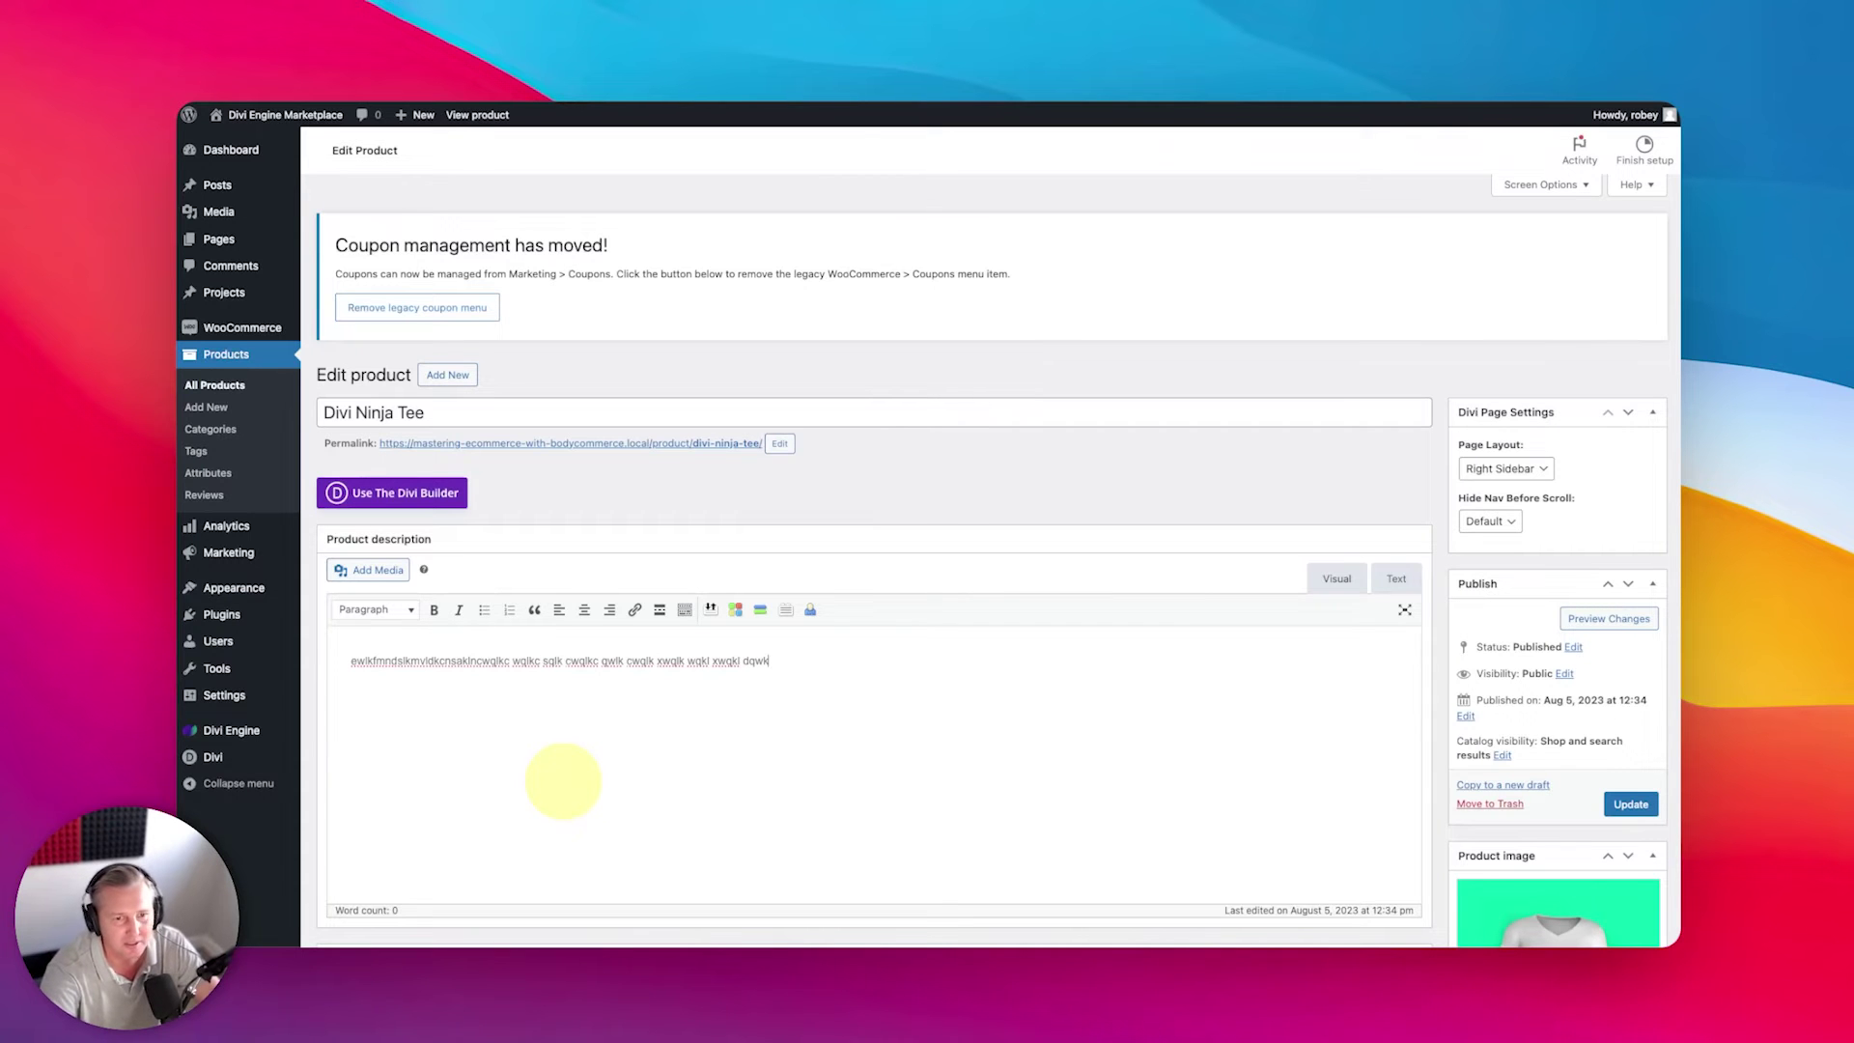
{"action": "left_click", "coordinate": [1631, 804]}
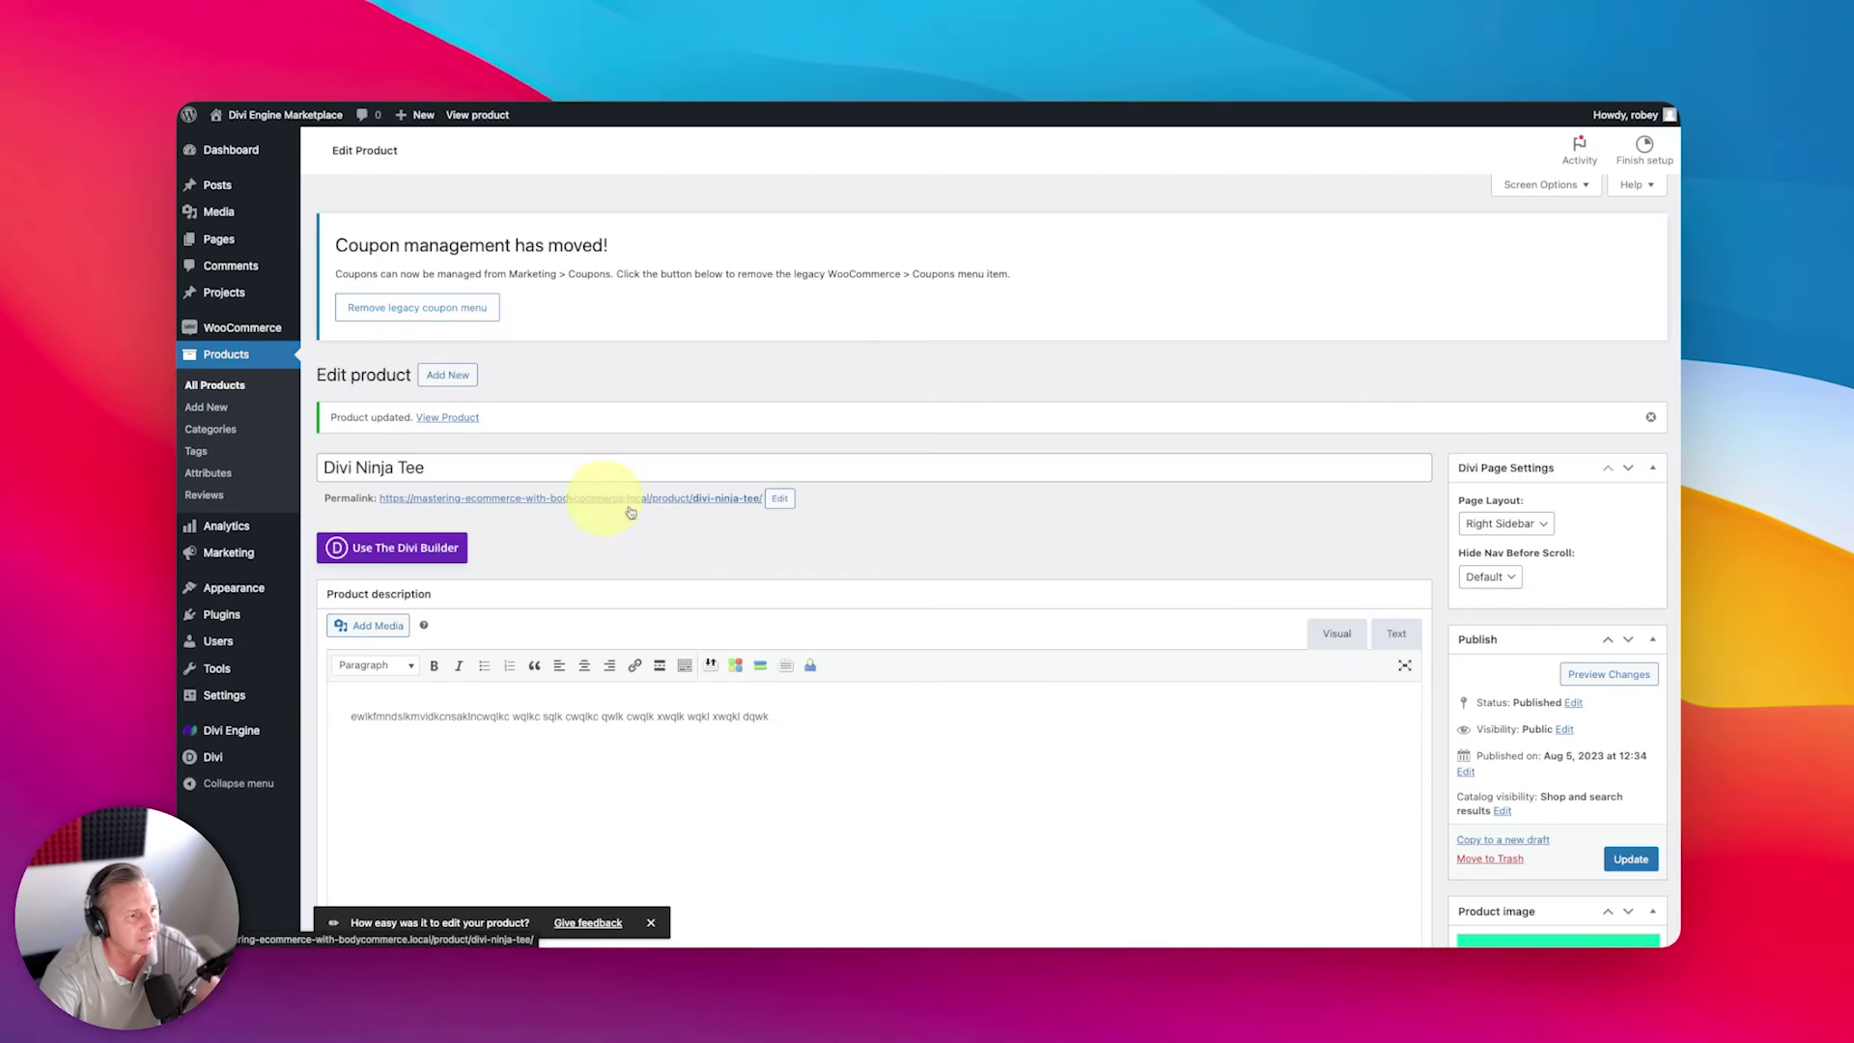
{"action": "right_click", "coordinate": [463, 418]}
{"action": "left_click", "coordinate": [512, 185]}
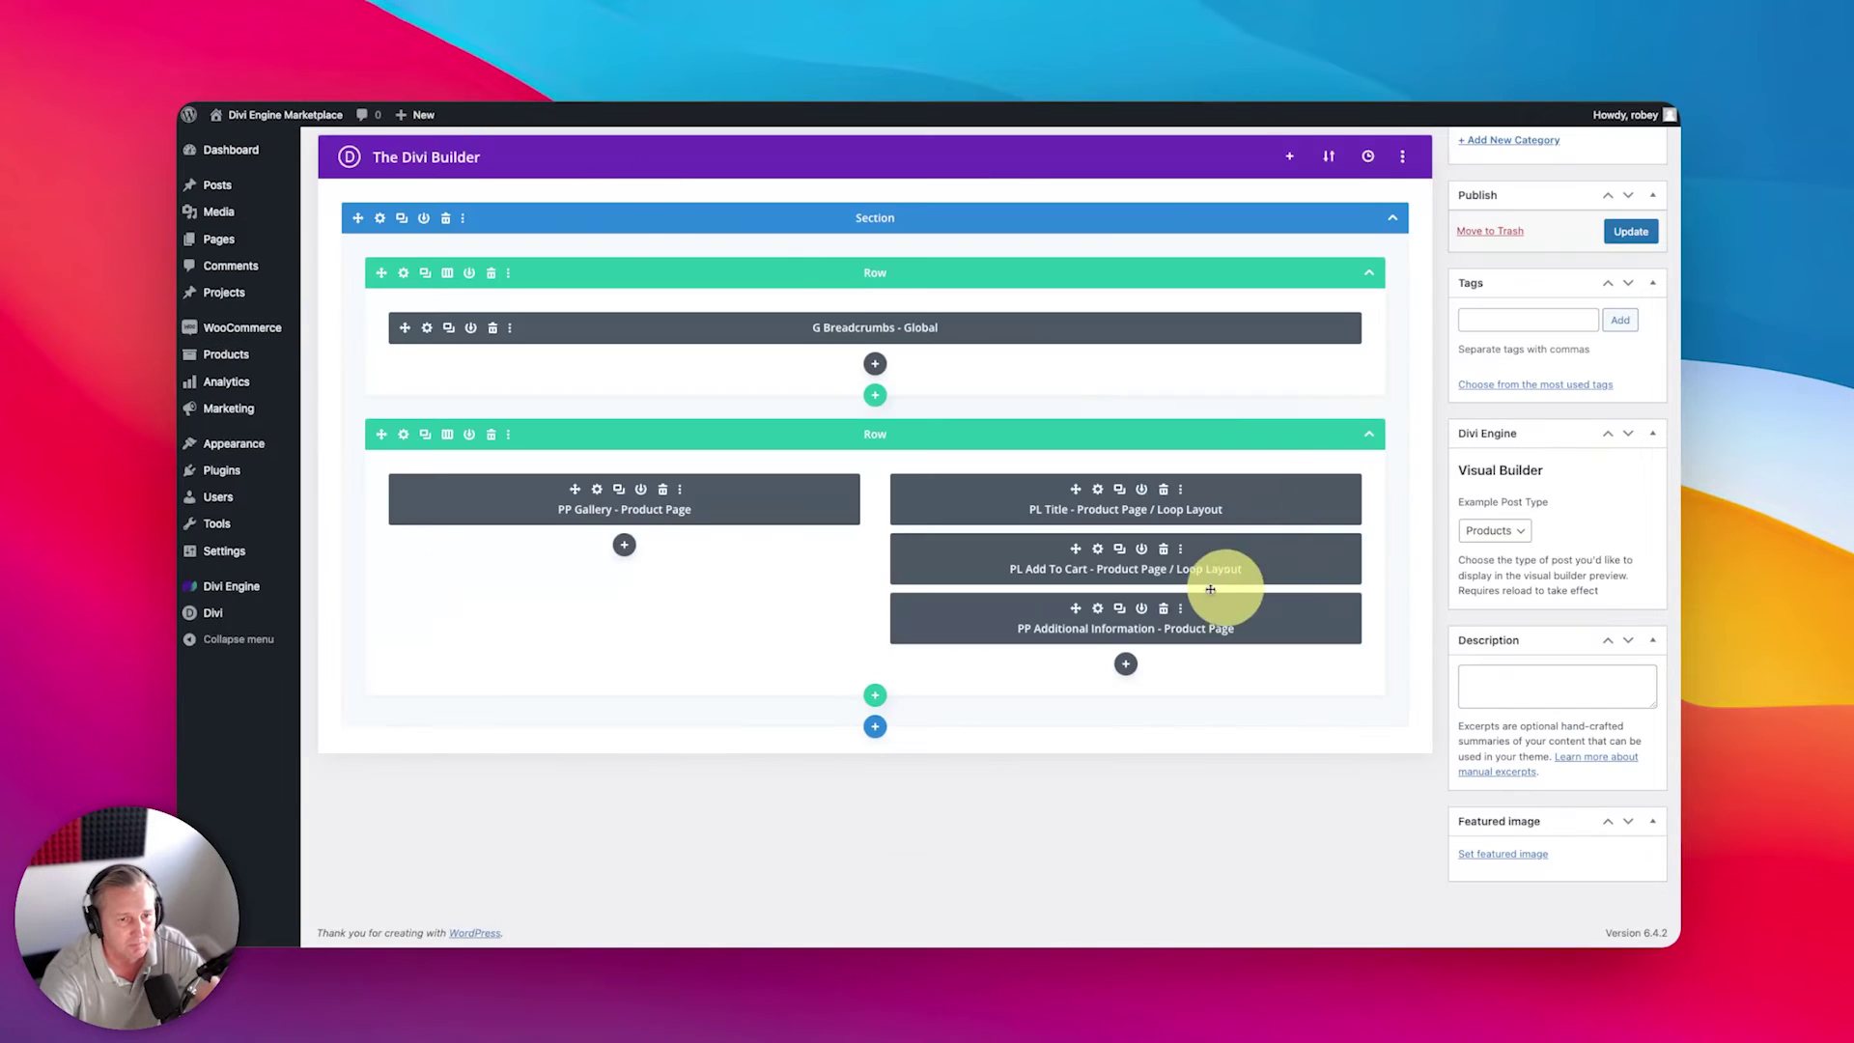
Step: Add a PP Product Content - Product Page module below the additional information module, update the template and check the Divi Ninja Tee page
{"action": "left_click", "coordinate": [1127, 664]}
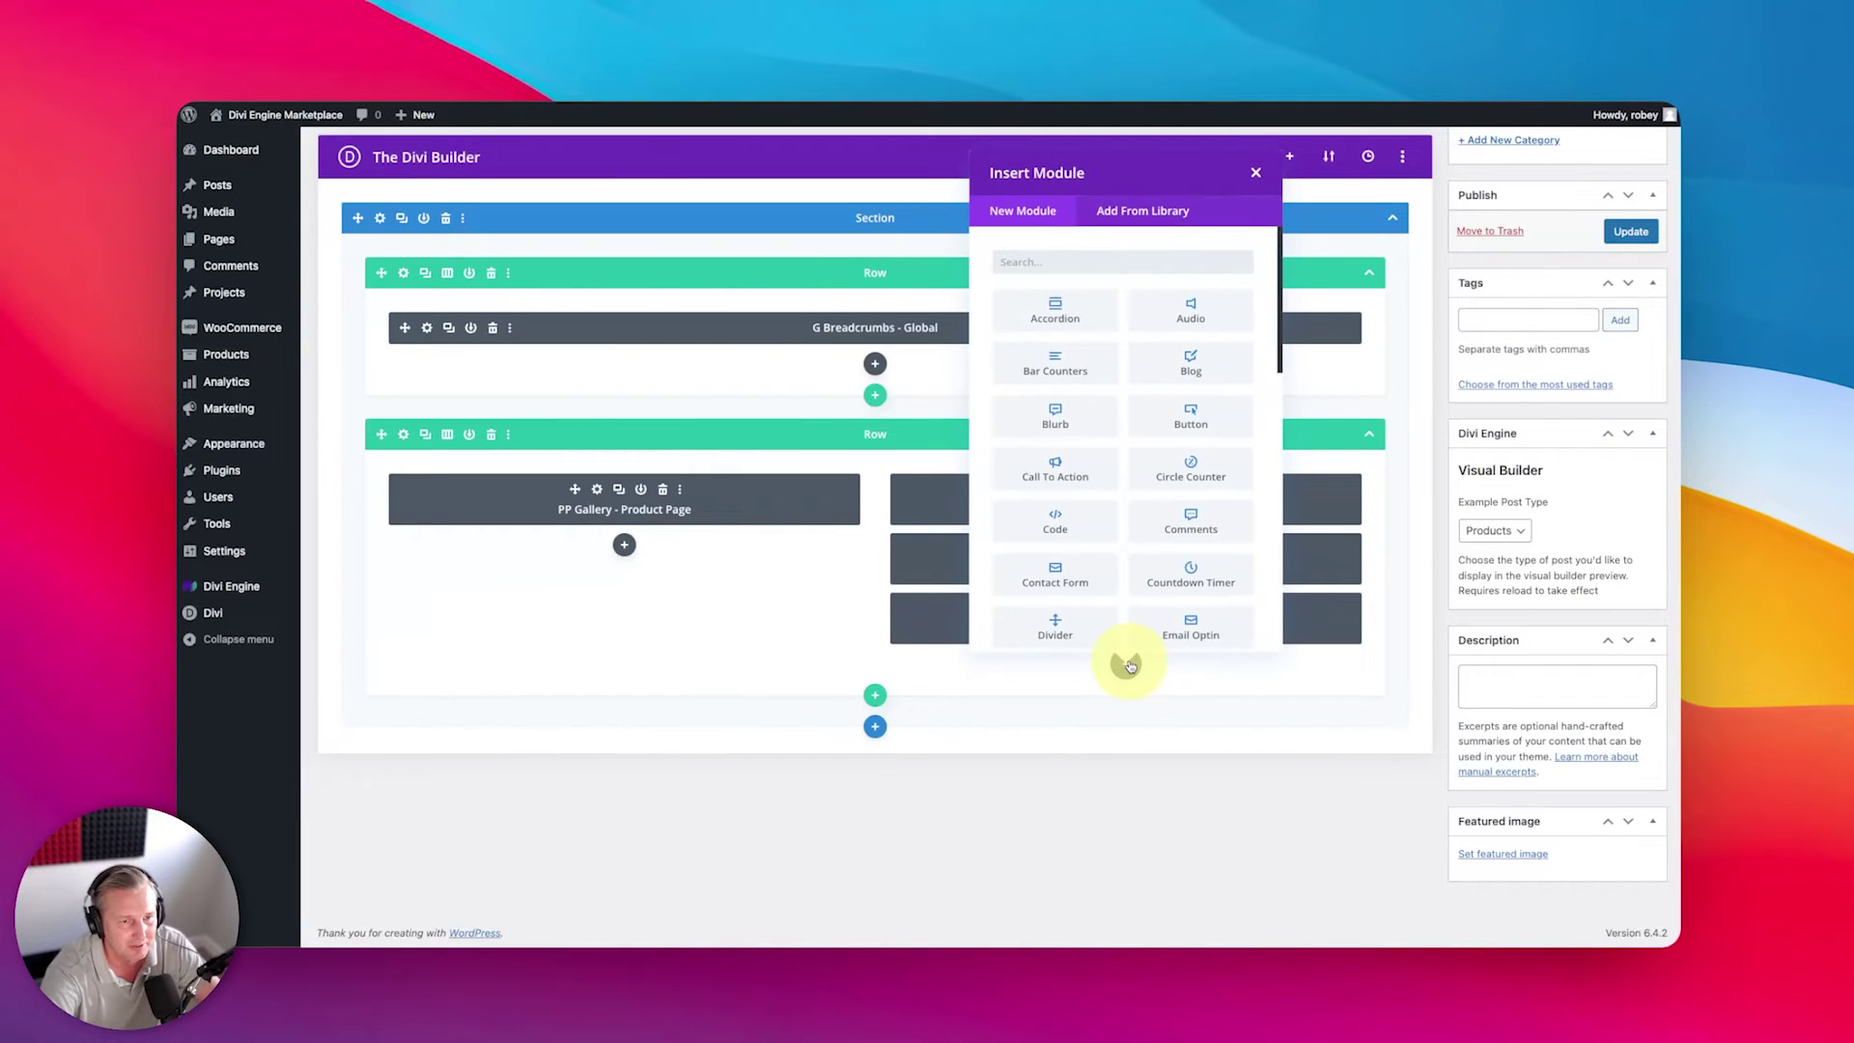
{"action": "type", "text": "conte"}
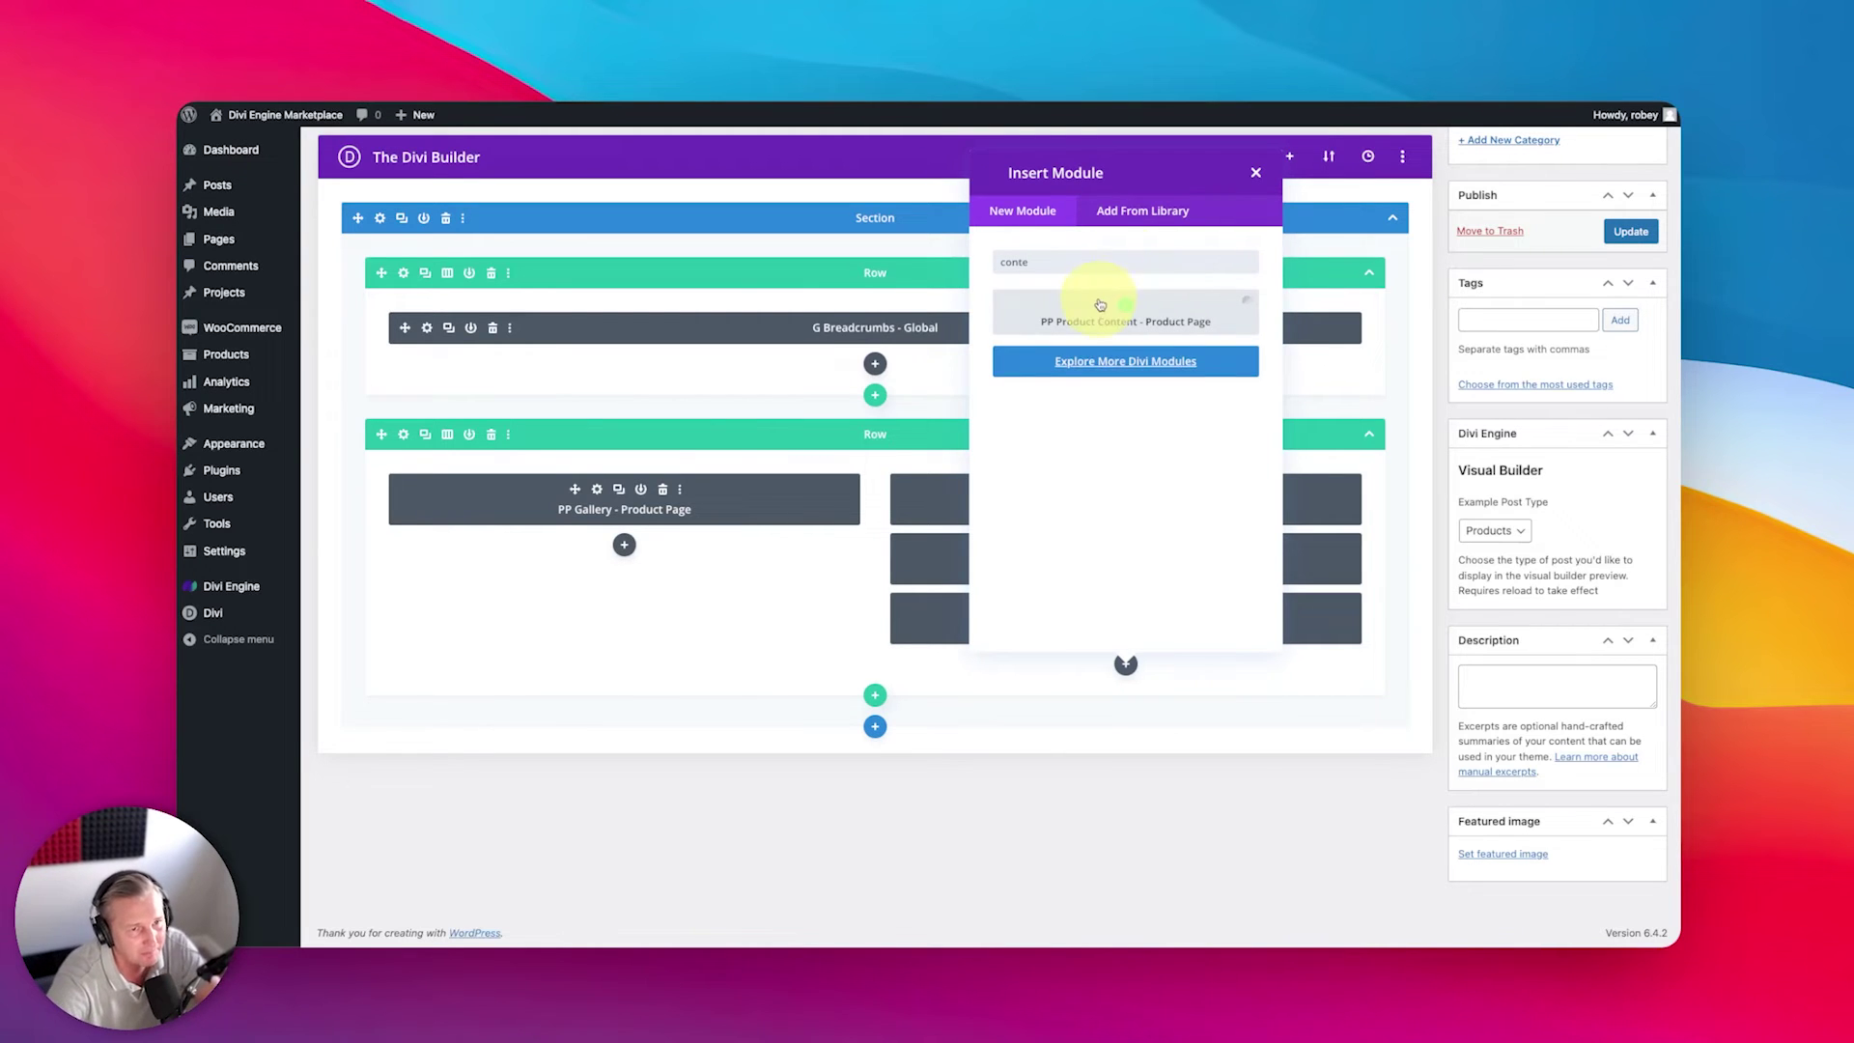
{"action": "left_click", "coordinate": [1094, 315]}
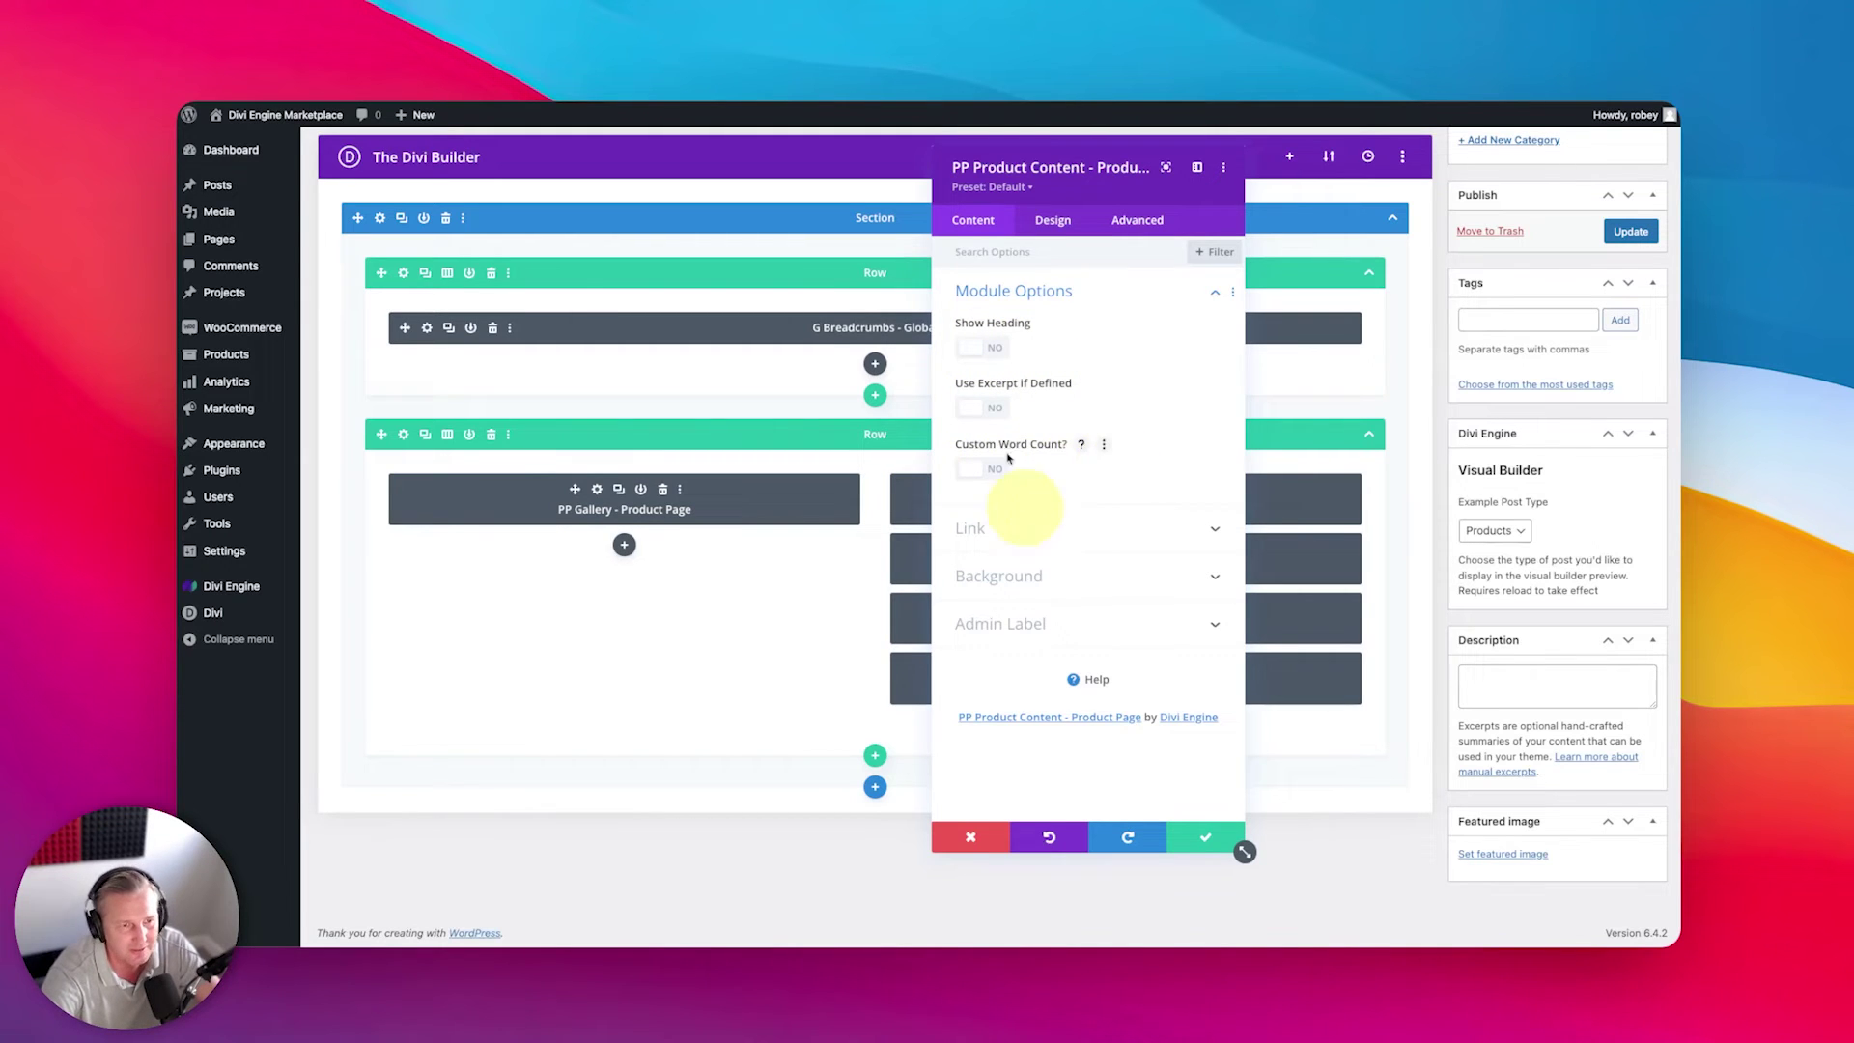
{"action": "left_click", "coordinate": [1042, 221]}
{"action": "left_click", "coordinate": [1196, 832]}
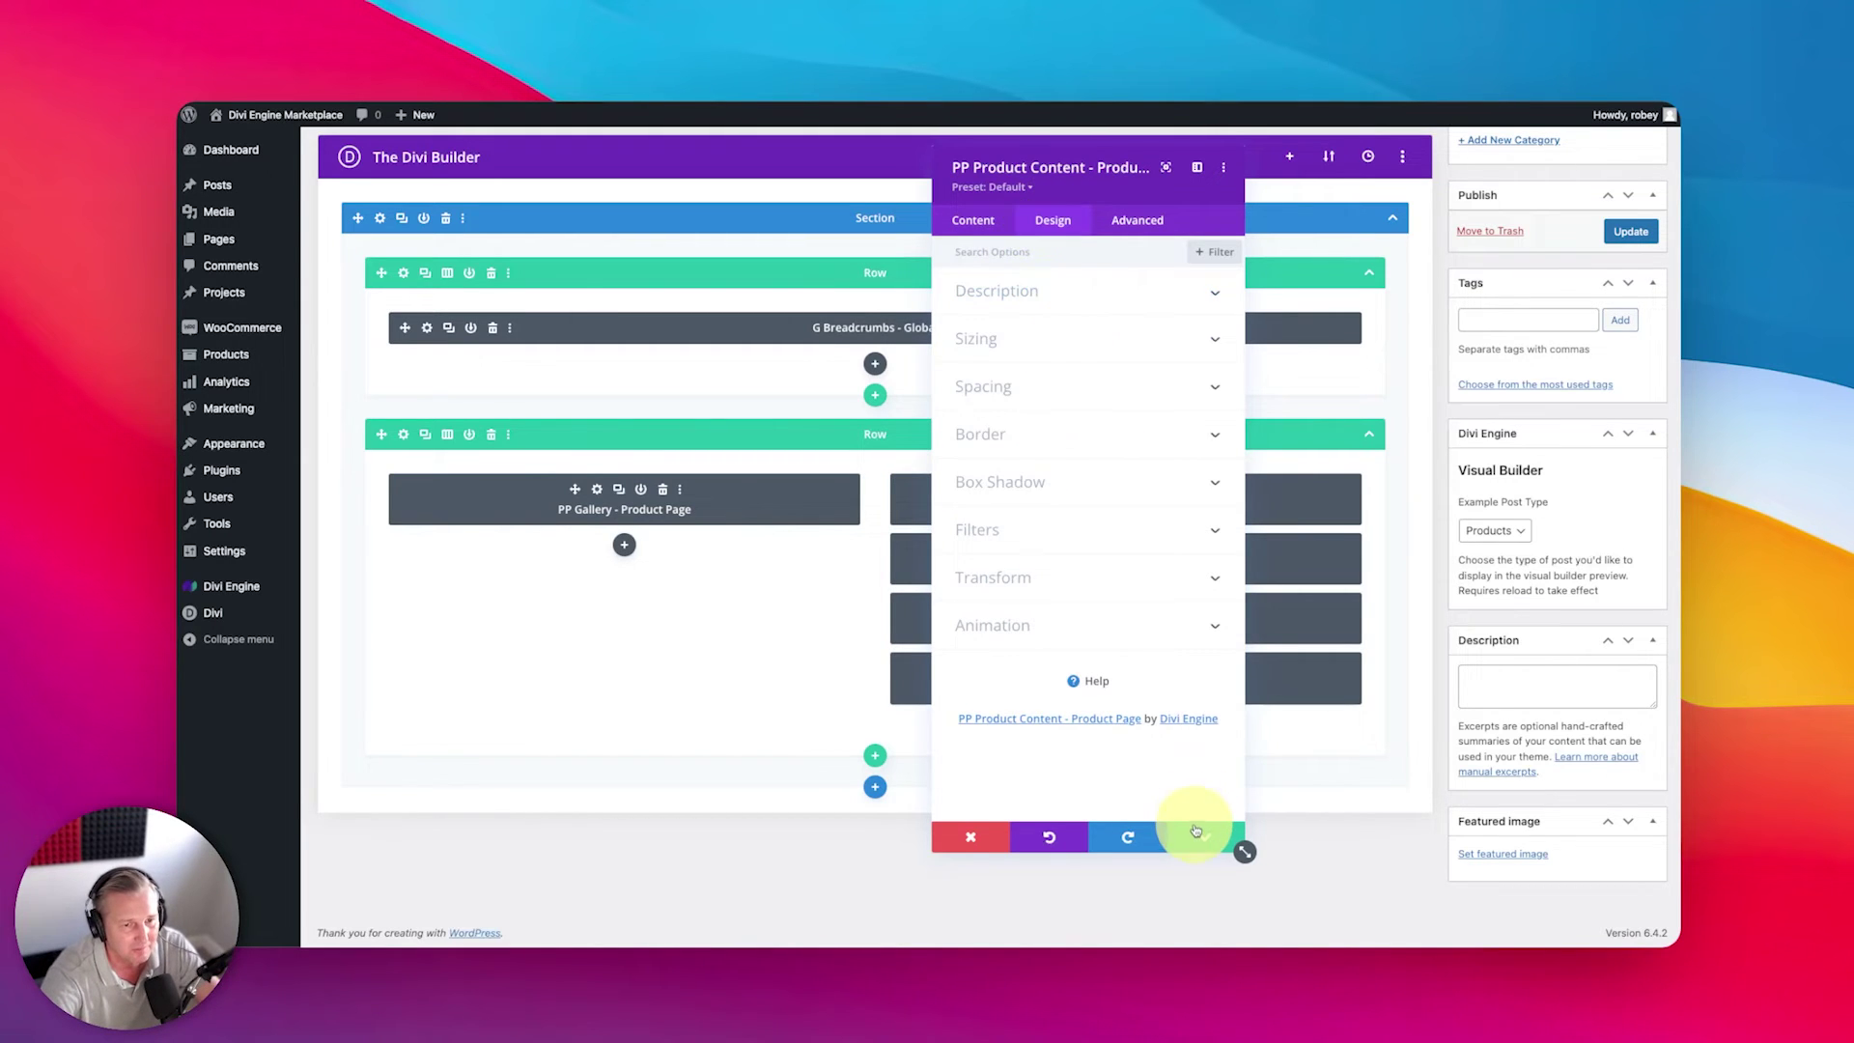
{"action": "left_click", "coordinate": [1630, 232]}
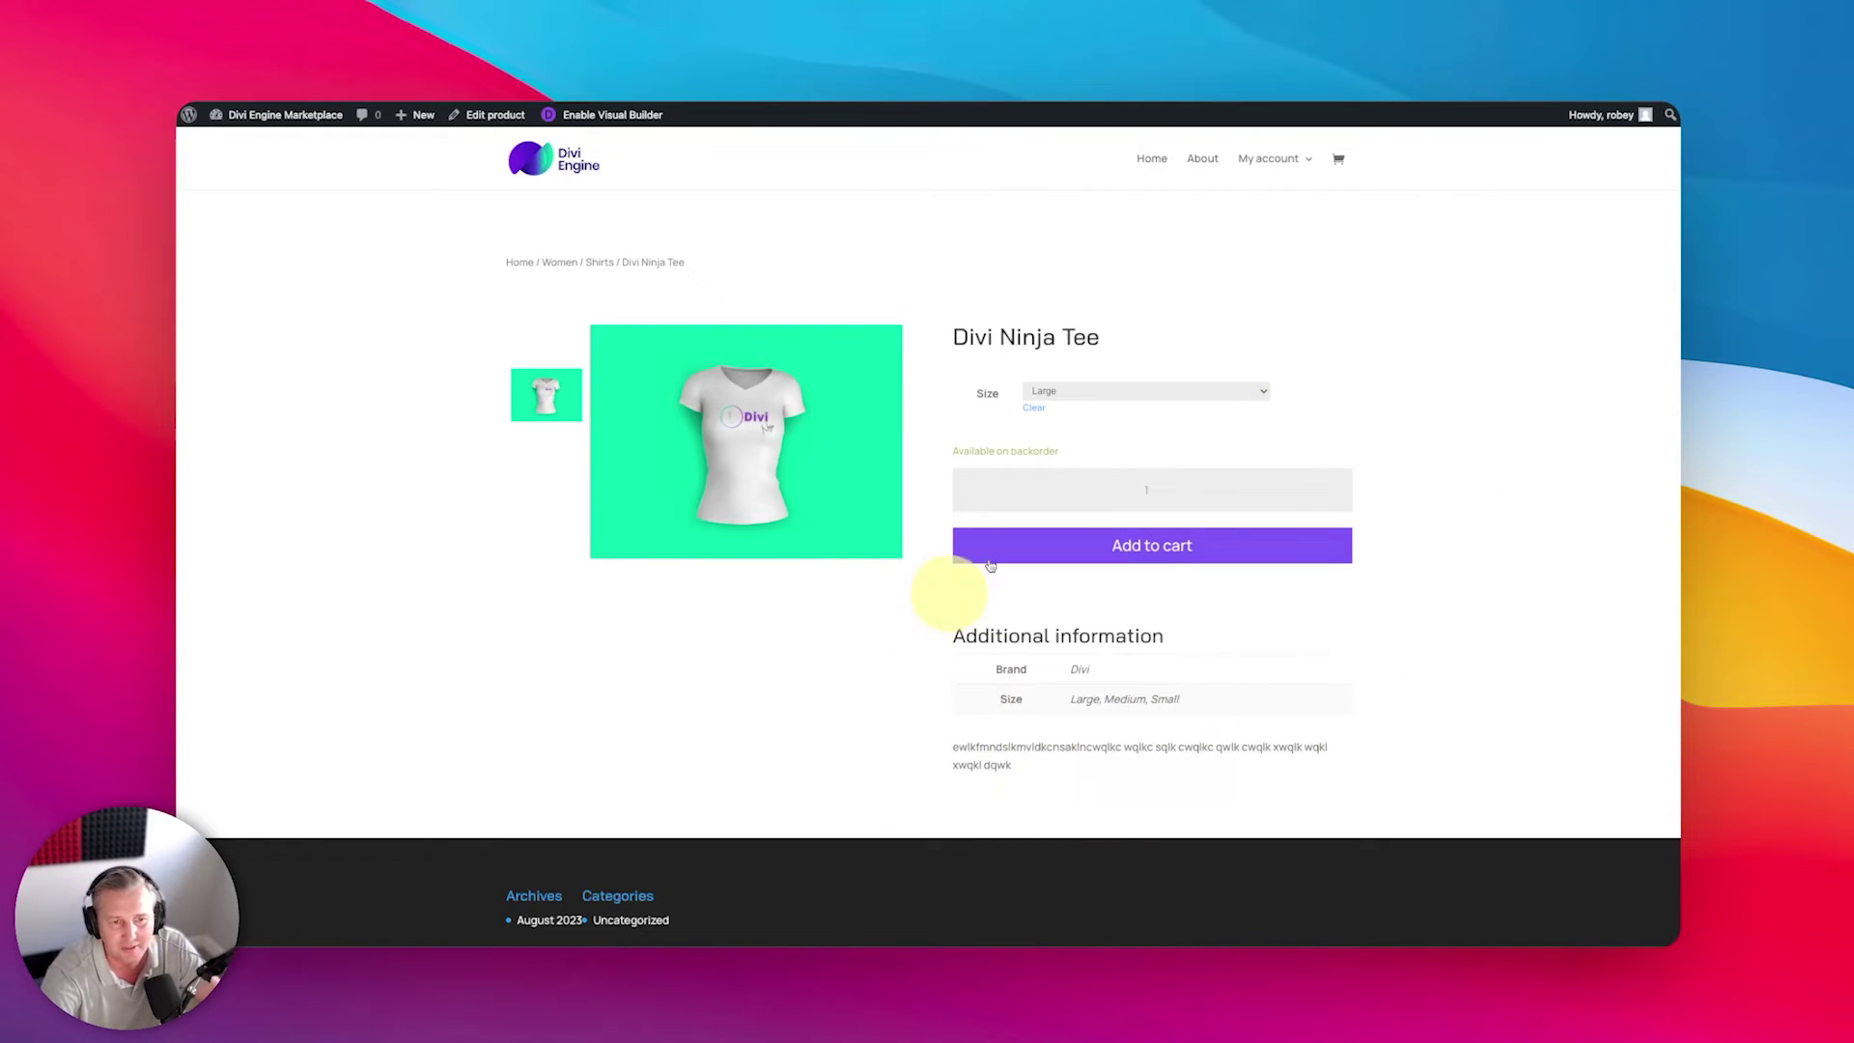
{"action": "mouse_move", "coordinate": [217, 115]}
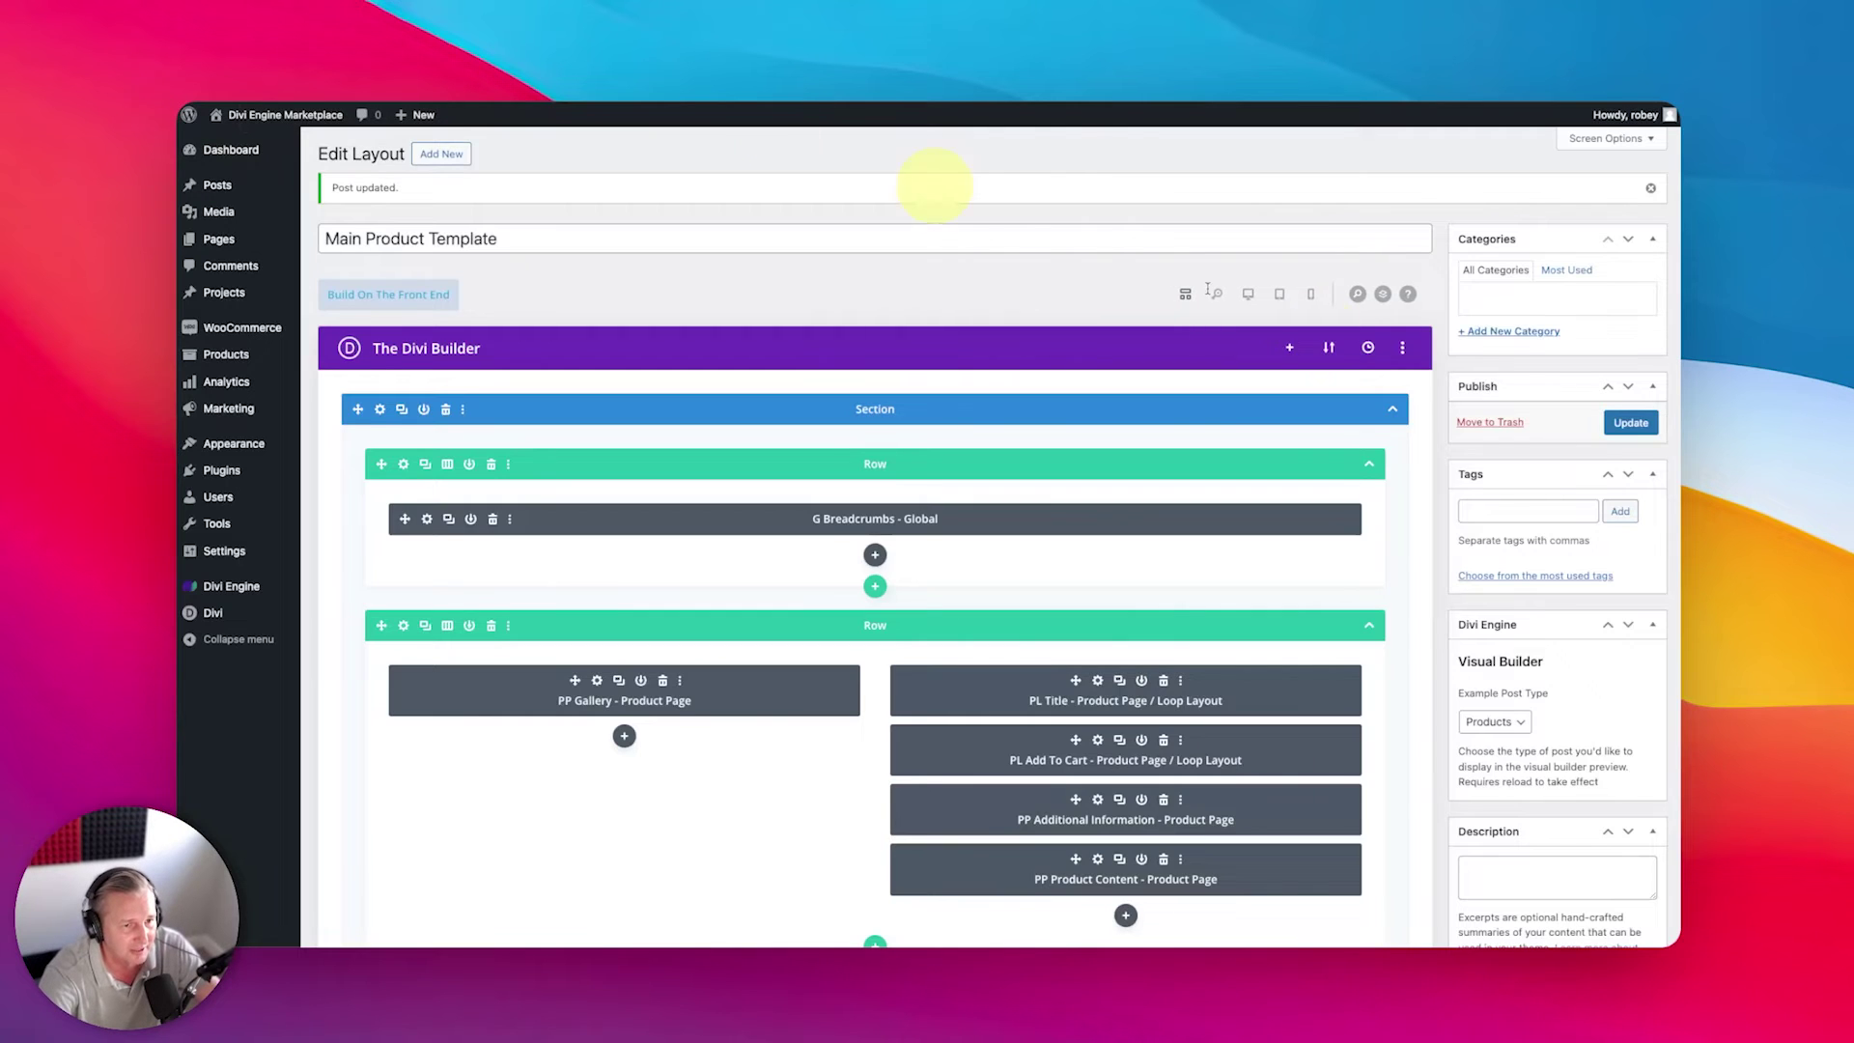
Step: Add a PP Sharing - Product Page module below the product content module with its default settings and update the template
{"action": "scroll", "coordinate": [1255, 541], "scroll_direction": "down", "scroll_amount": 3}
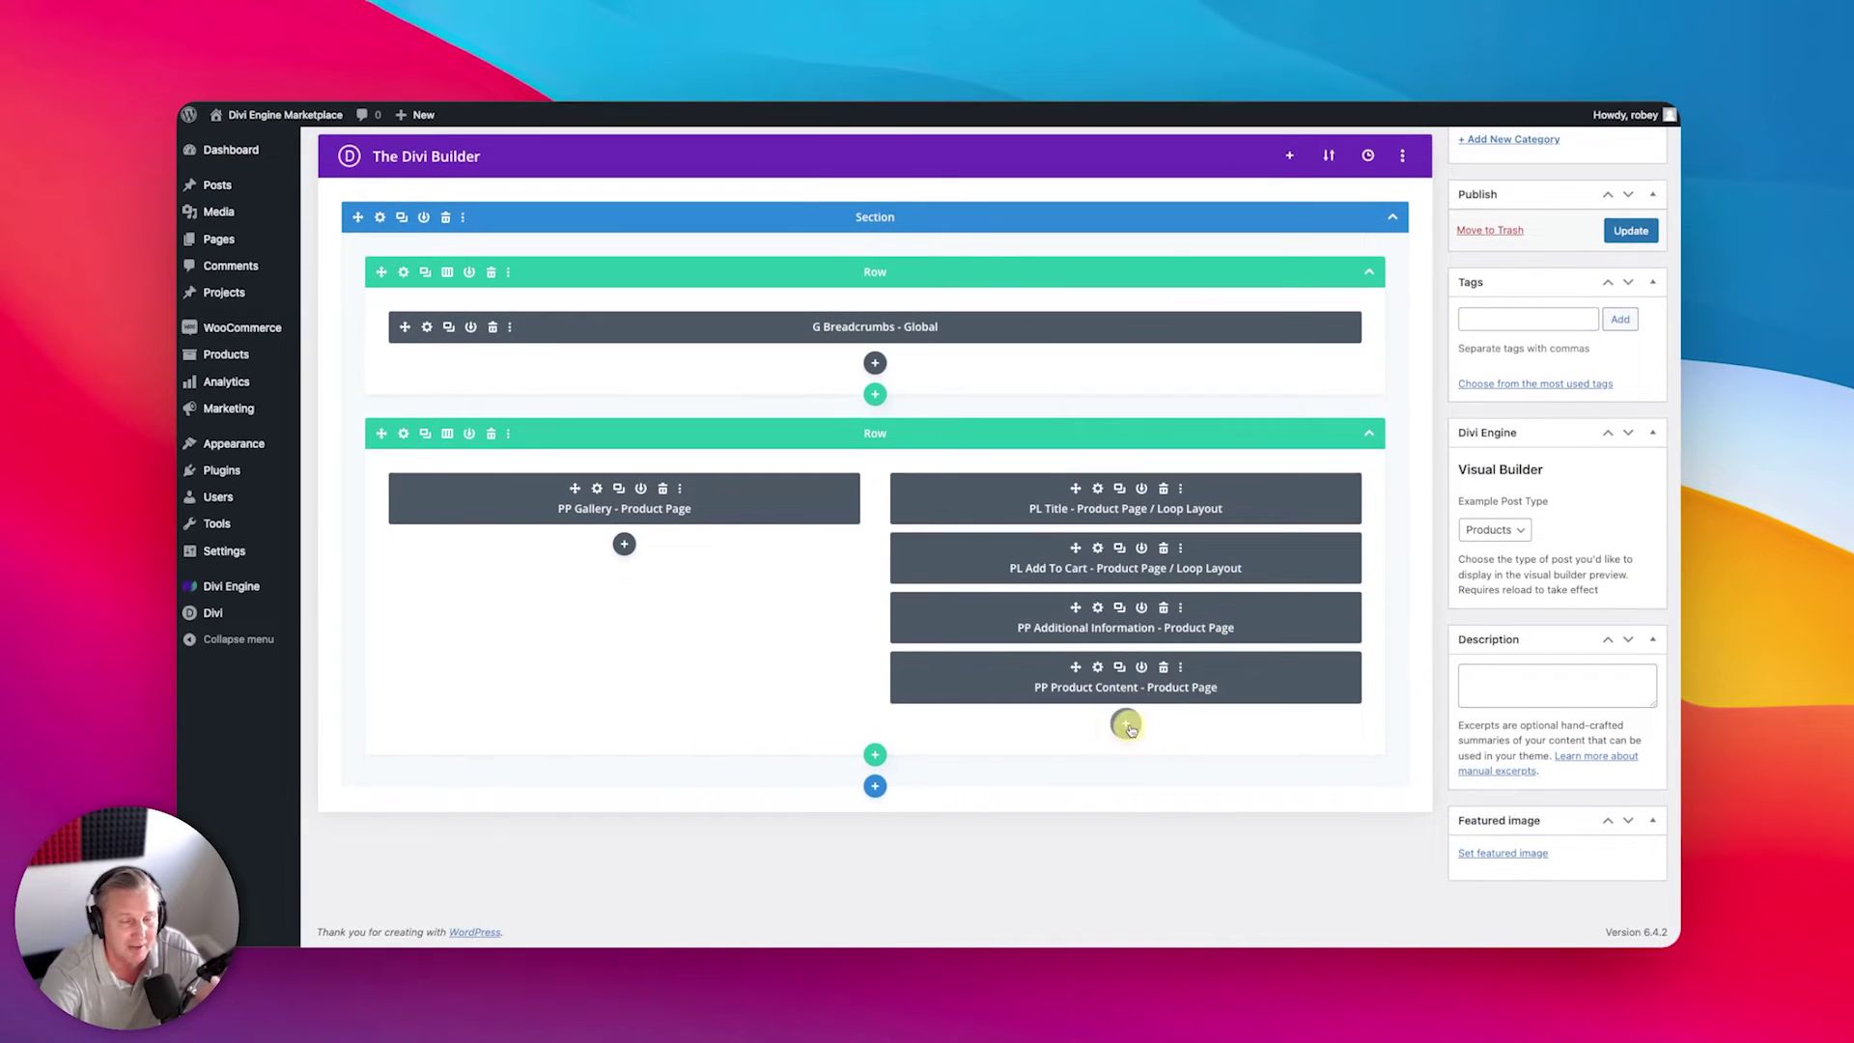
{"action": "left_click", "coordinate": [1126, 722]}
{"action": "type", "text": "s"}
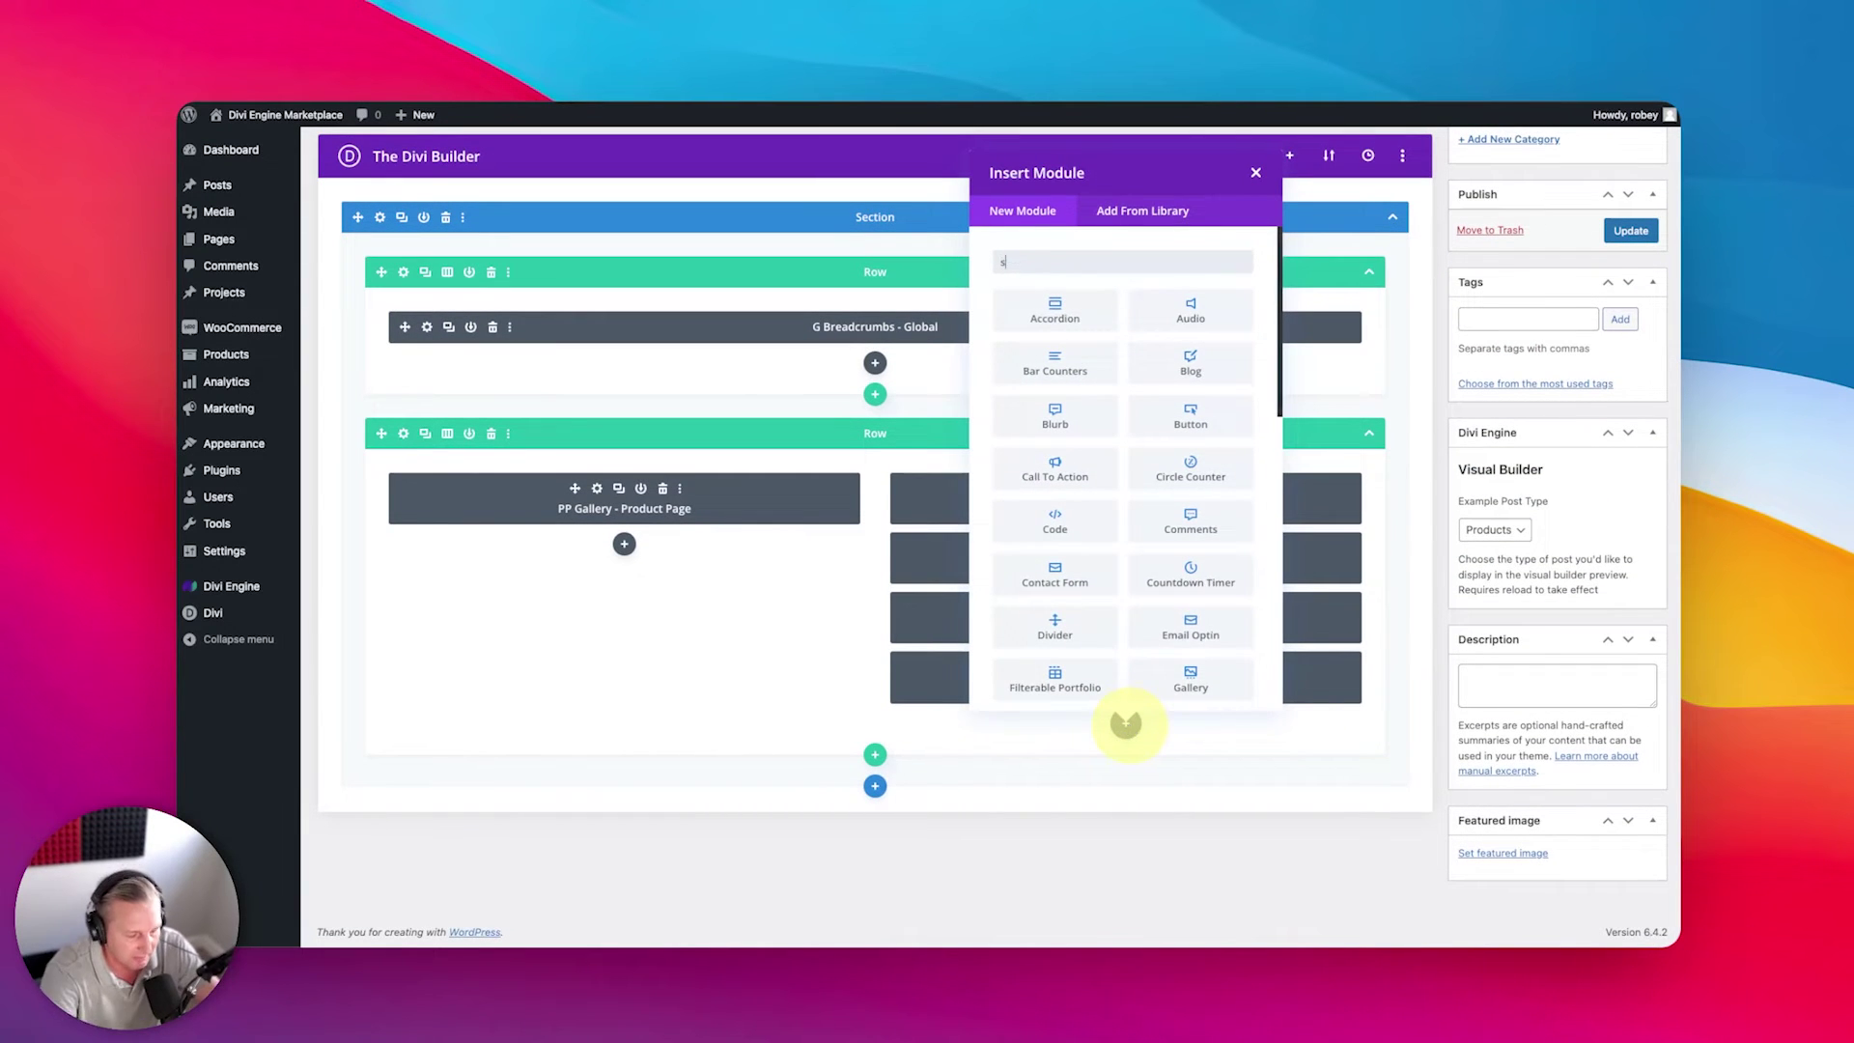
{"action": "type", "text": "har"}
{"action": "left_click", "coordinate": [1153, 311]}
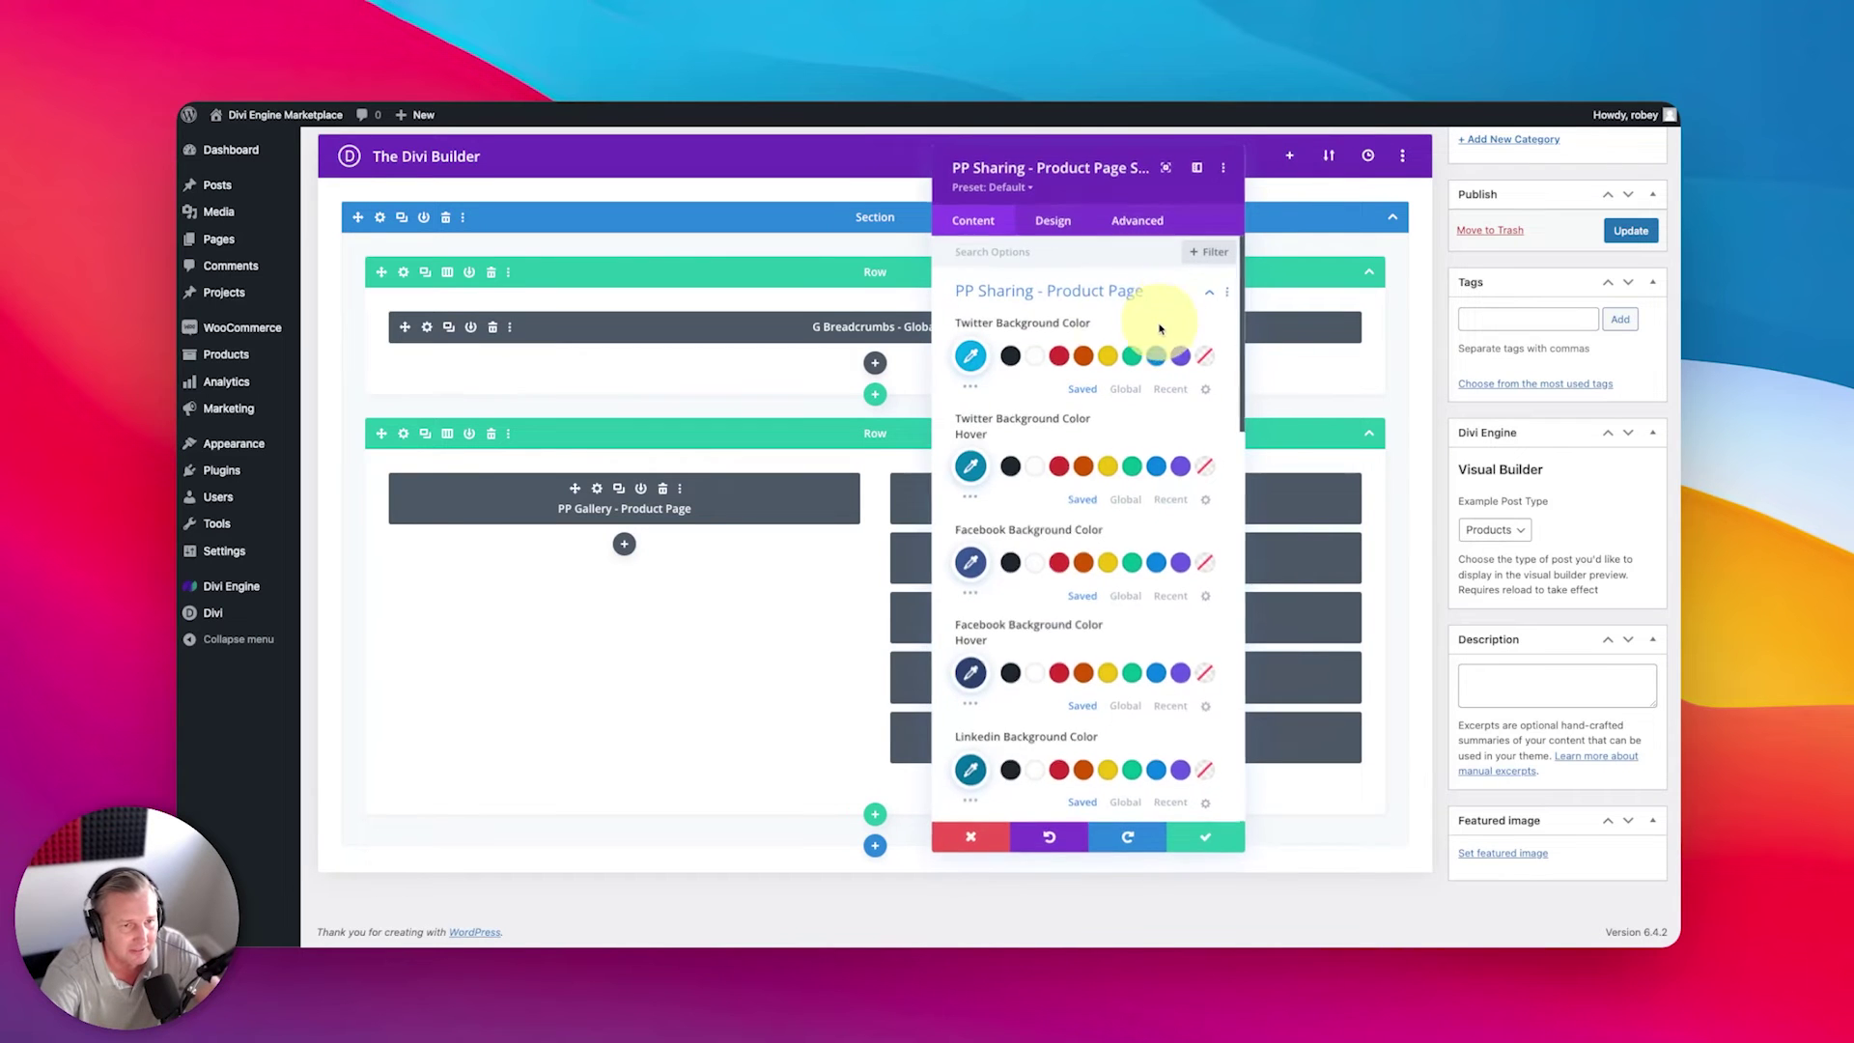
{"action": "scroll", "coordinate": [1126, 675], "scroll_direction": "down", "scroll_amount": 10}
{"action": "scroll", "coordinate": [1120, 681], "scroll_direction": "up", "scroll_amount": 10}
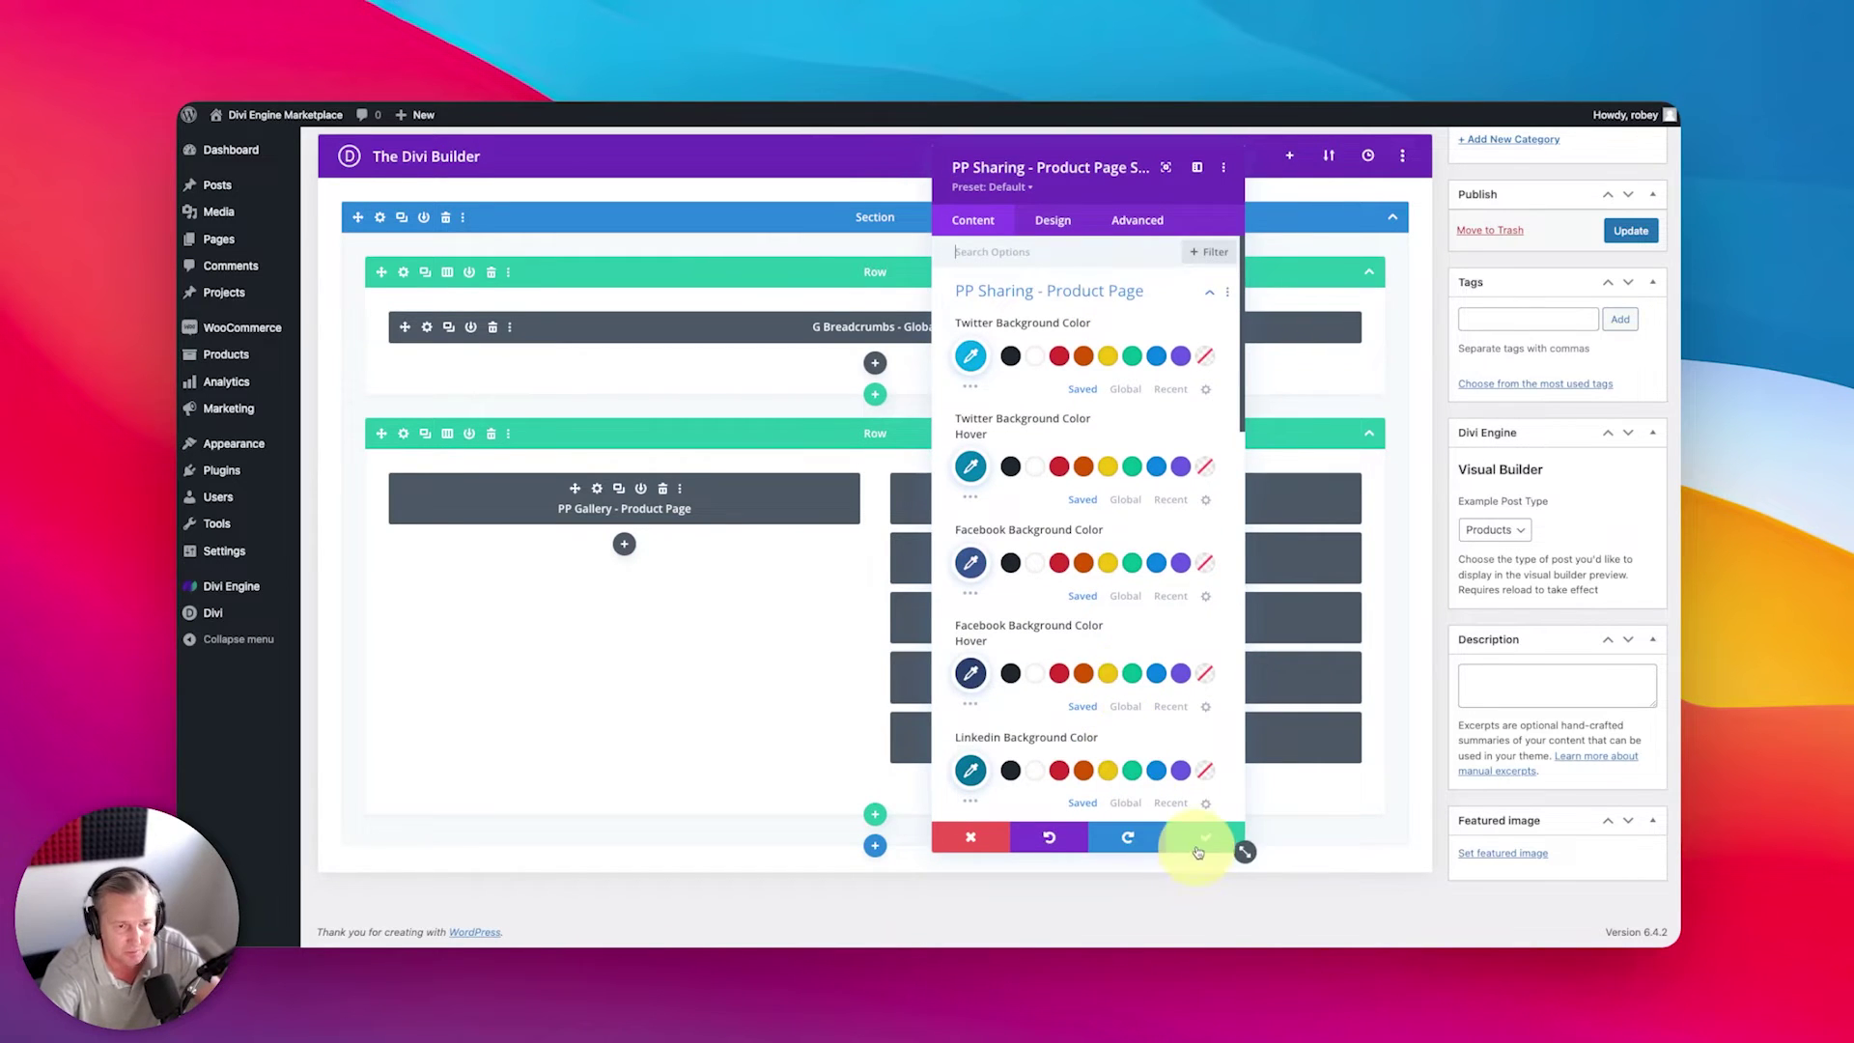
{"action": "left_click", "coordinate": [1197, 849]}
{"action": "left_click", "coordinate": [1631, 230]}
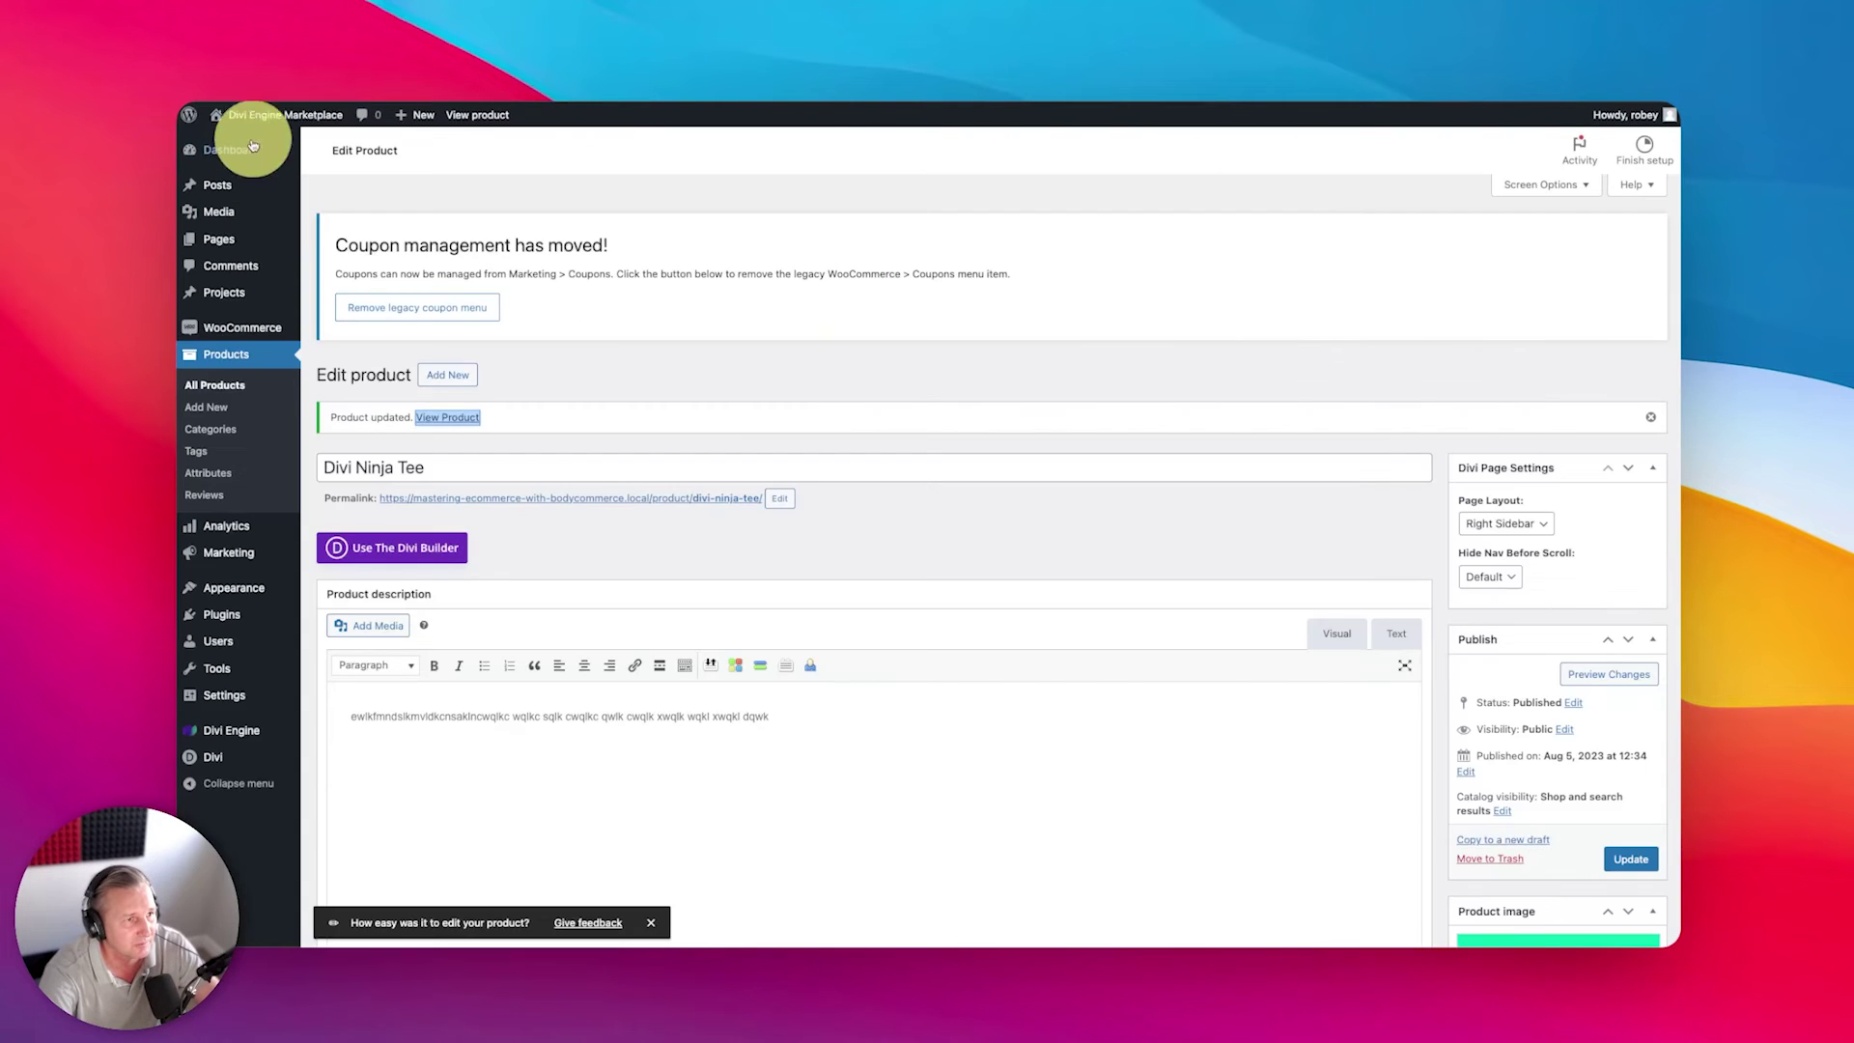
Step: In the BodyCommerce sharing icon settings, choose the icon-only style, set the text before the icons to "Share to:" and save
{"action": "mouse_move", "coordinate": [232, 731]}
{"action": "left_click", "coordinate": [353, 771]}
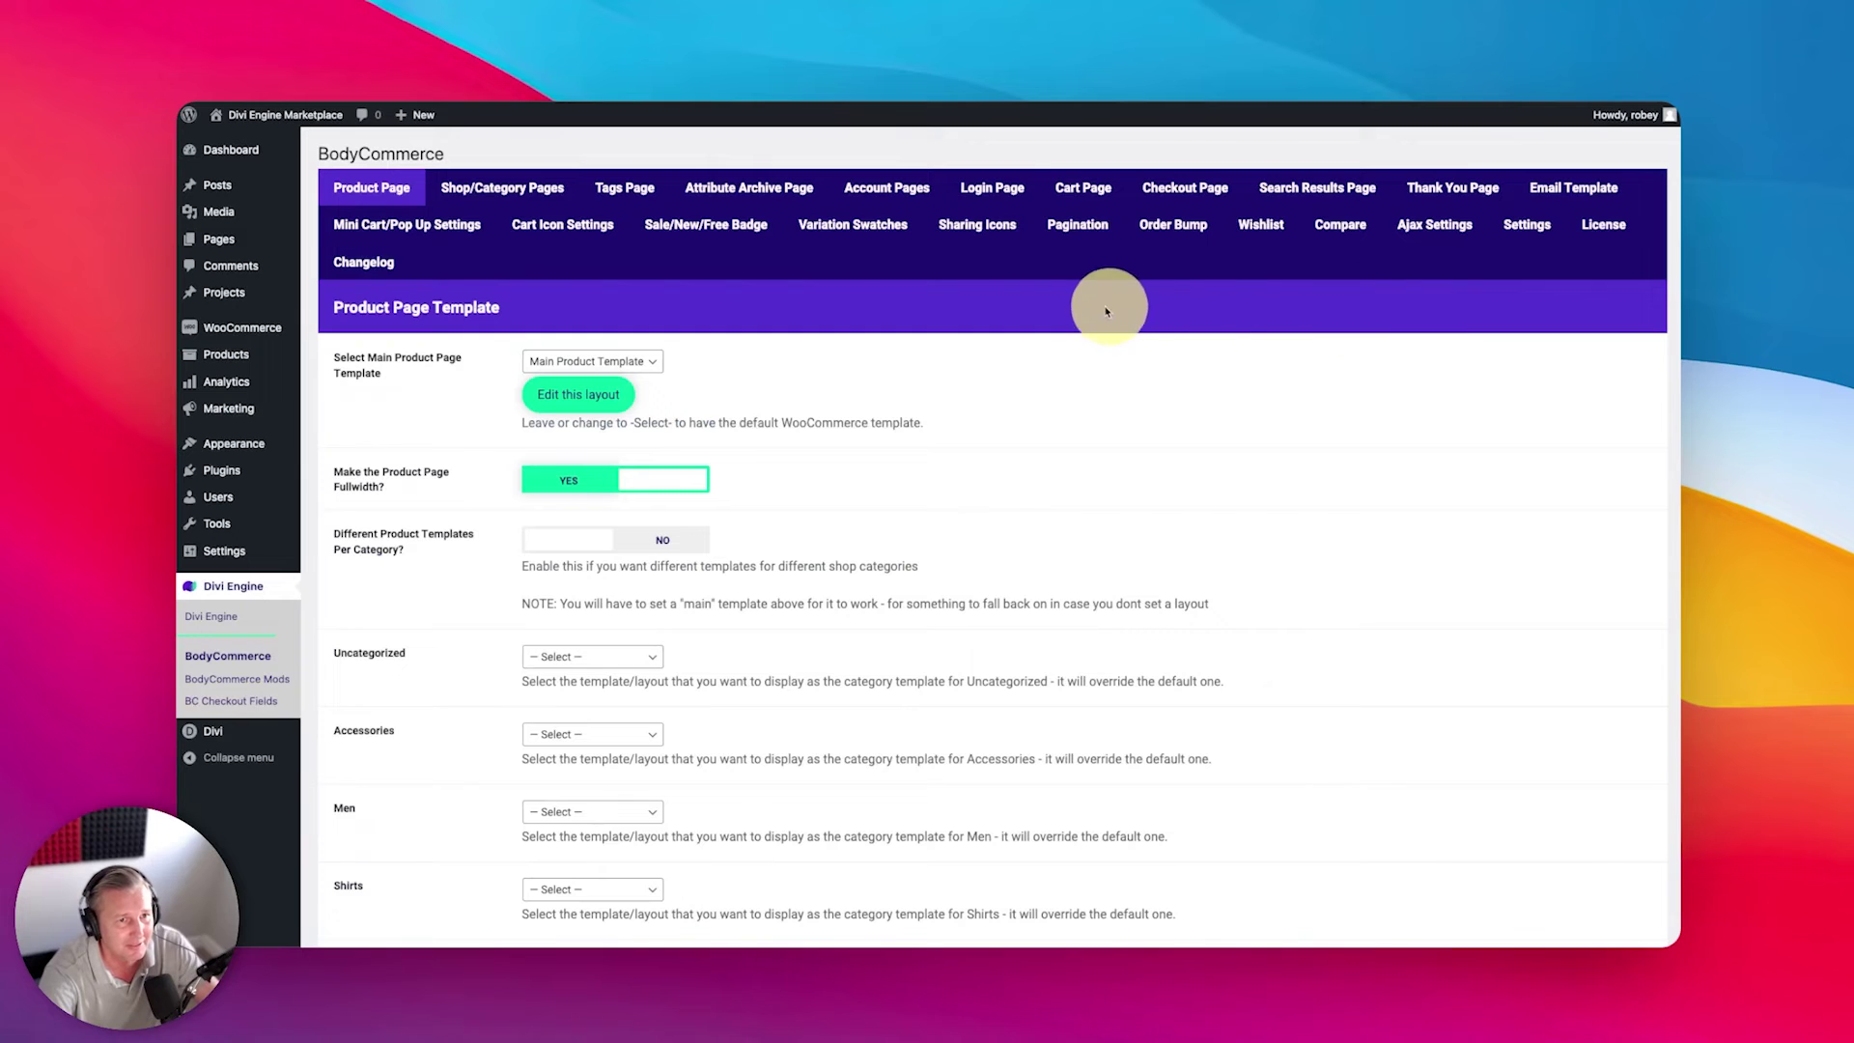
{"action": "left_click", "coordinate": [980, 228]}
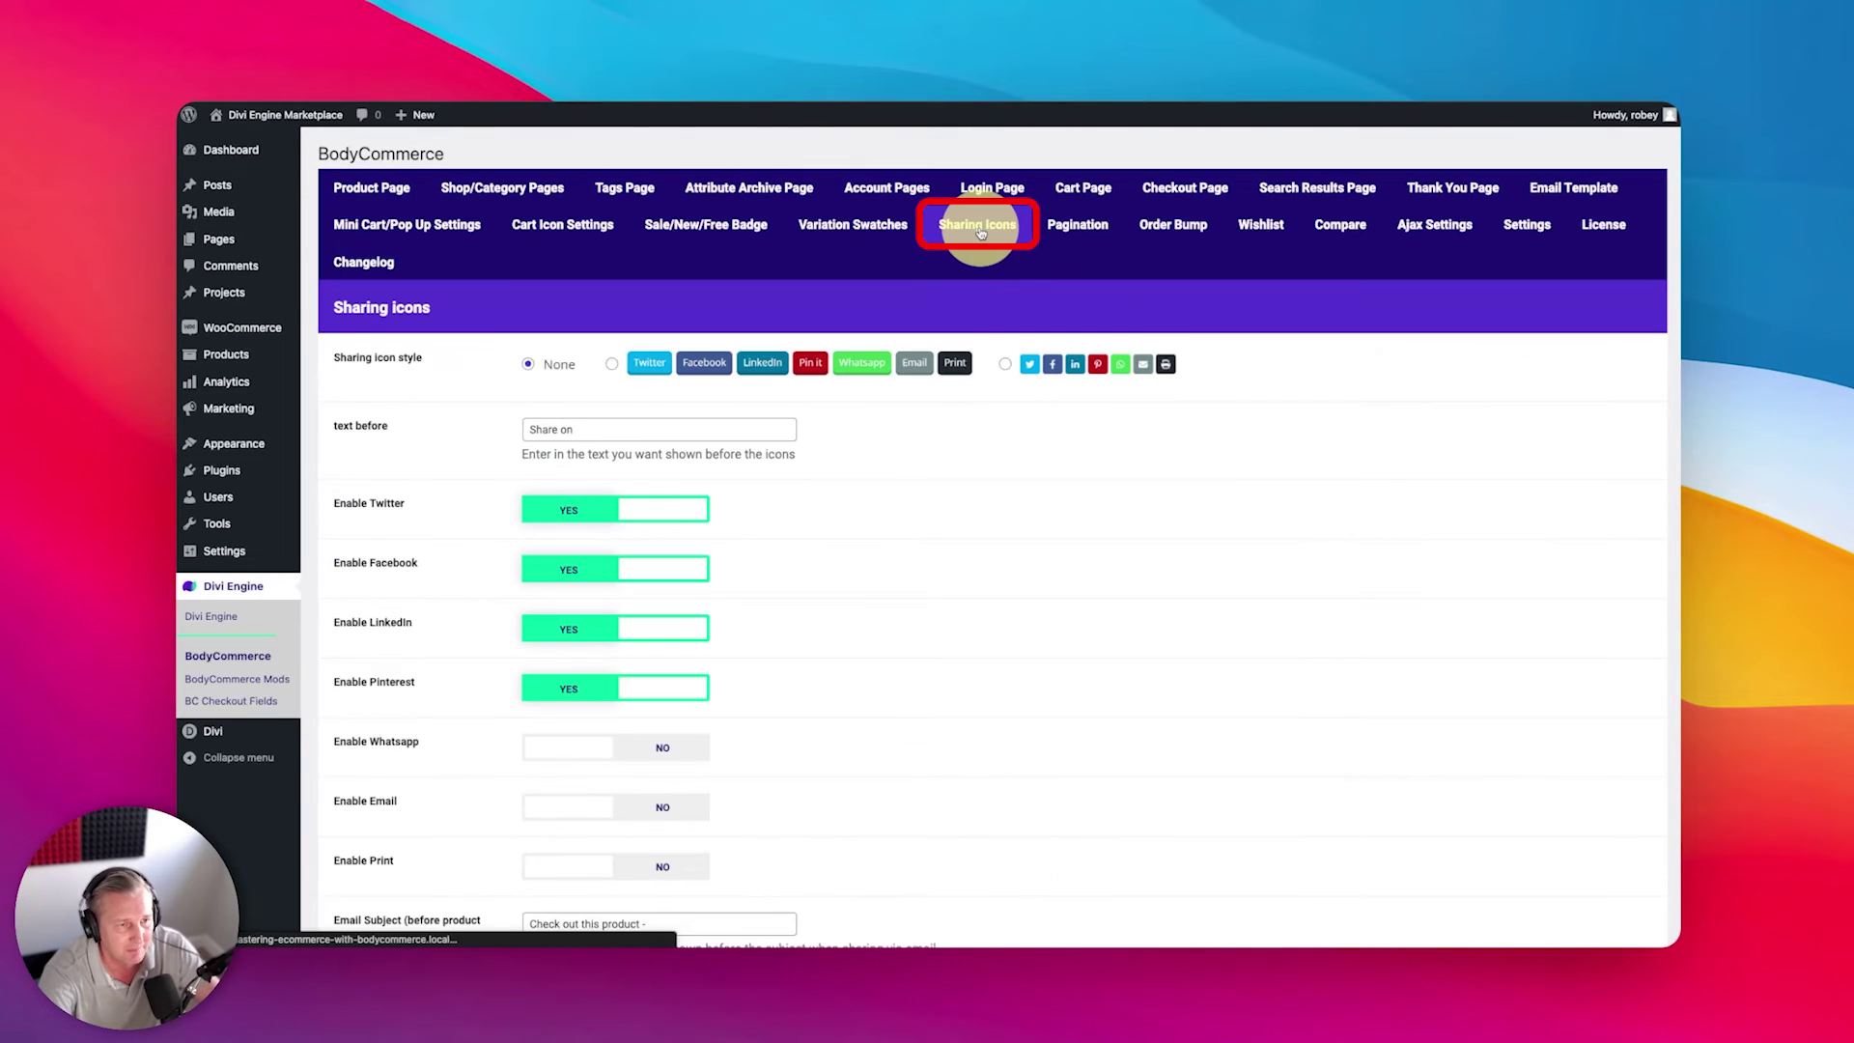
{"action": "left_click", "coordinate": [1027, 364]}
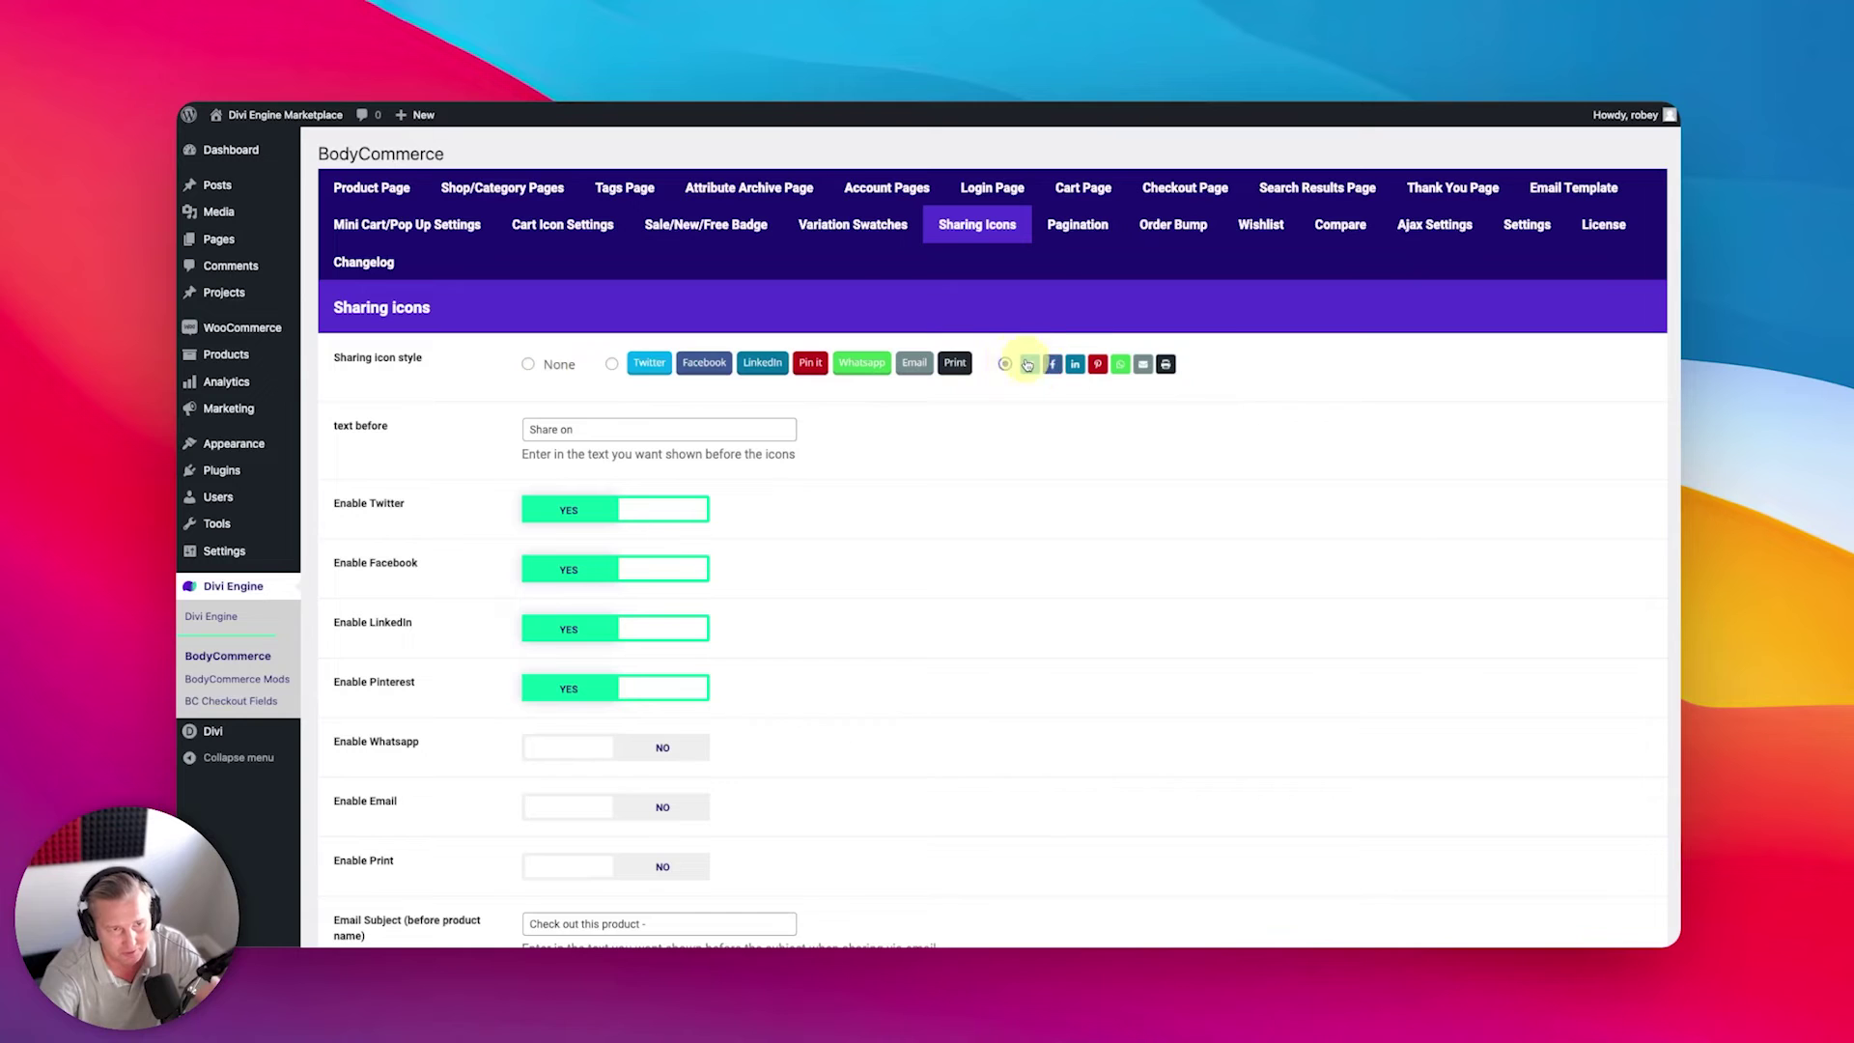
{"action": "scroll", "coordinate": [827, 567], "scroll_direction": "down", "scroll_amount": 5}
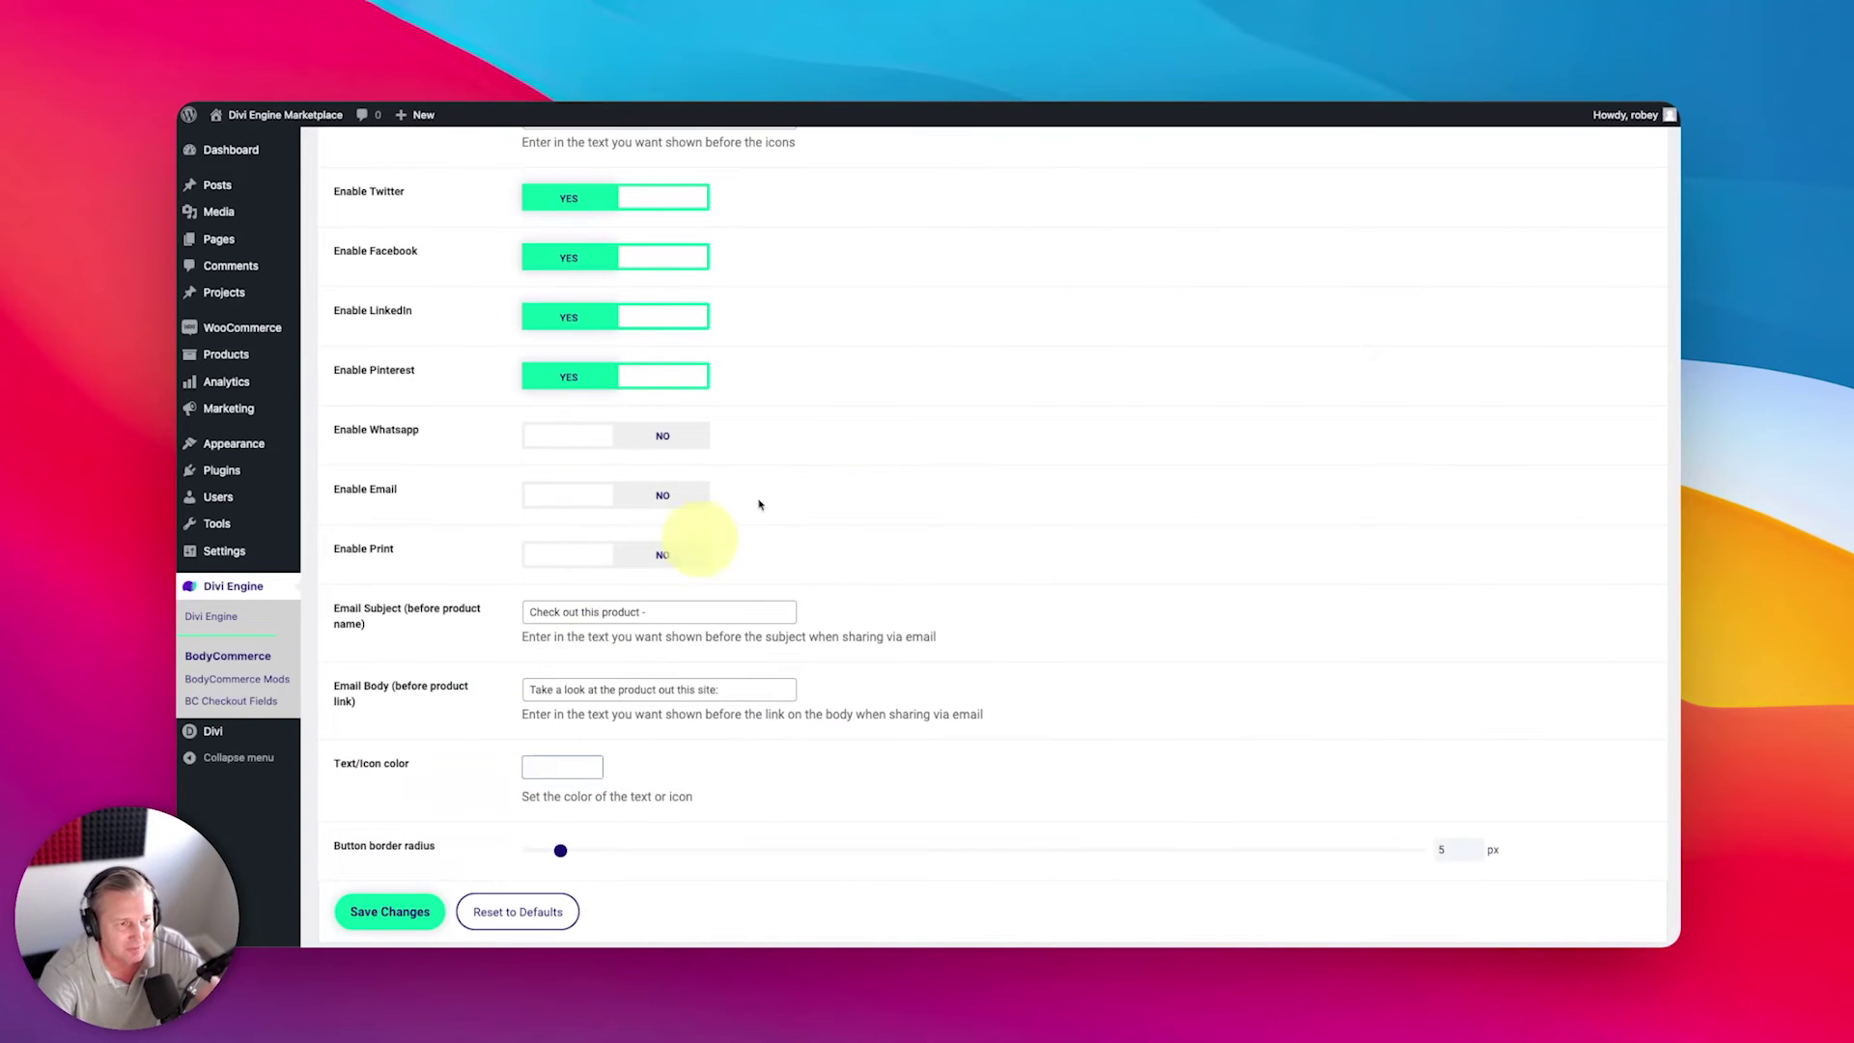
{"action": "scroll", "coordinate": [431, 770], "scroll_direction": "down", "scroll_amount": 1}
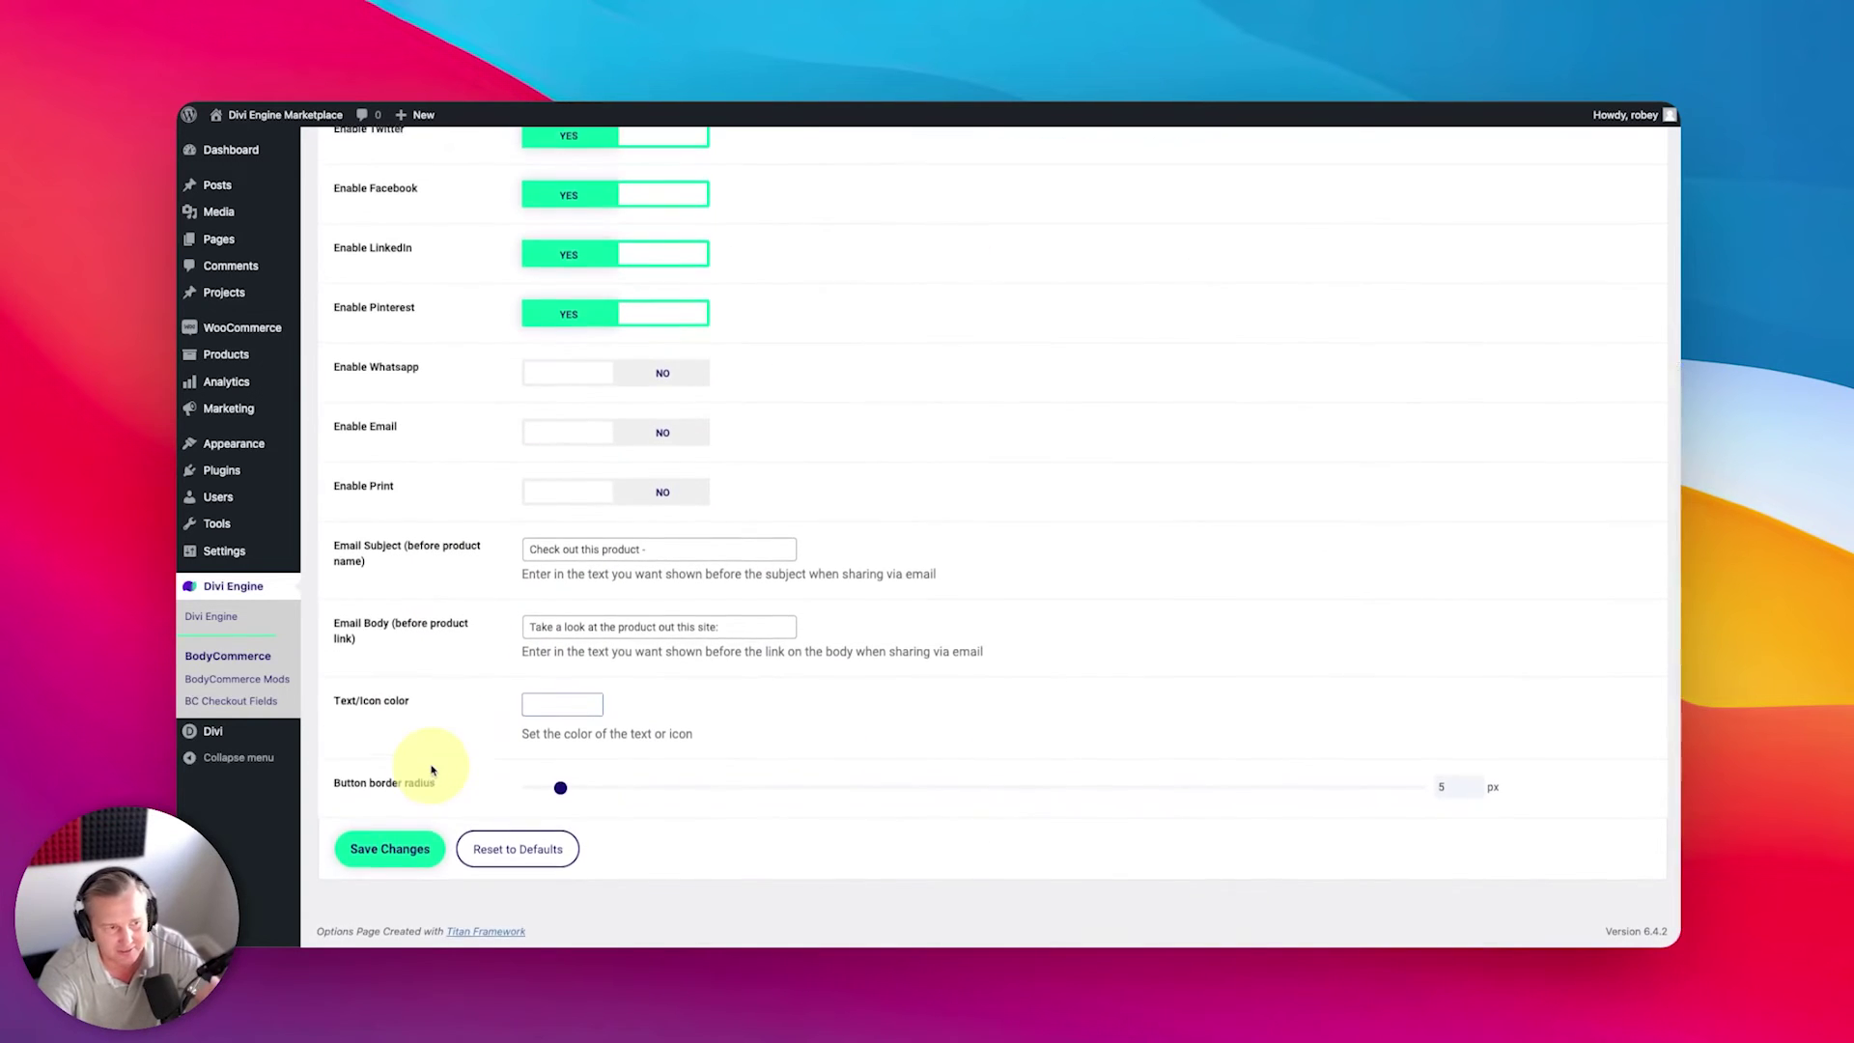
{"action": "scroll", "coordinate": [432, 770], "scroll_direction": "up", "scroll_amount": 5}
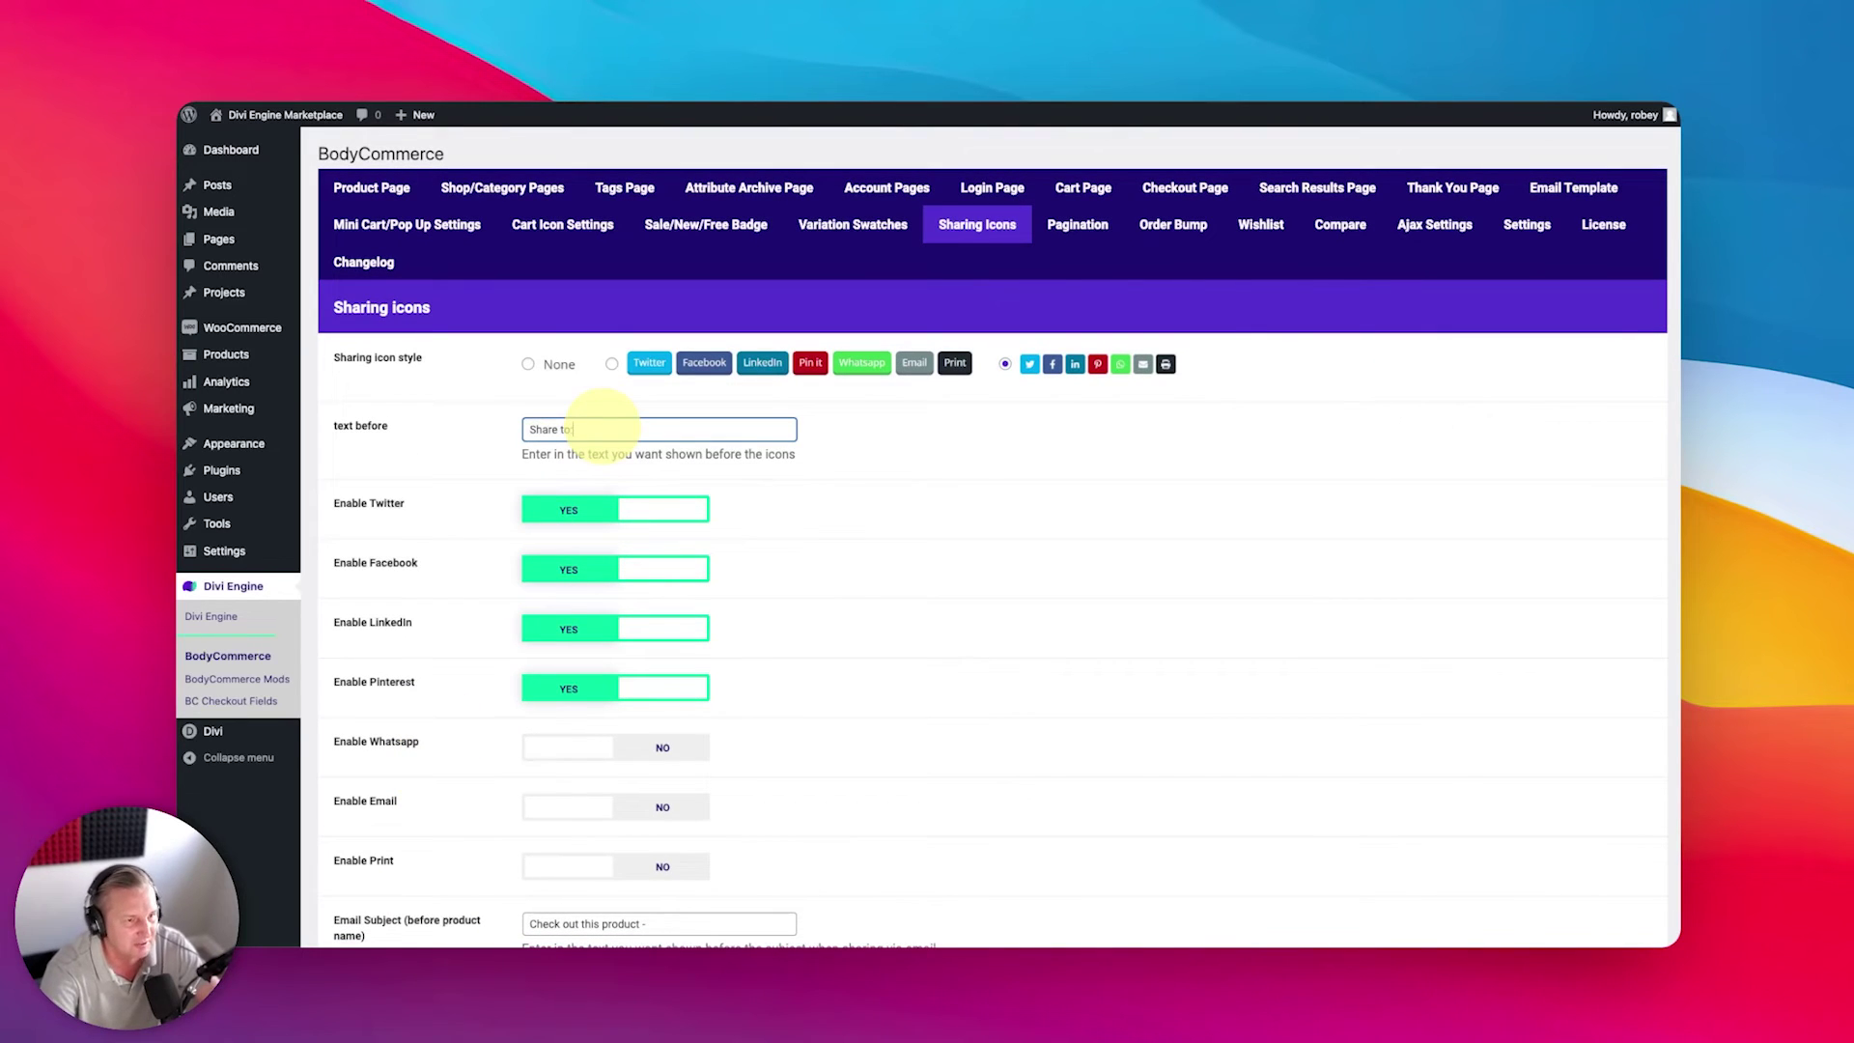
{"action": "scroll", "coordinate": [518, 901], "scroll_direction": "down", "scroll_amount": 5}
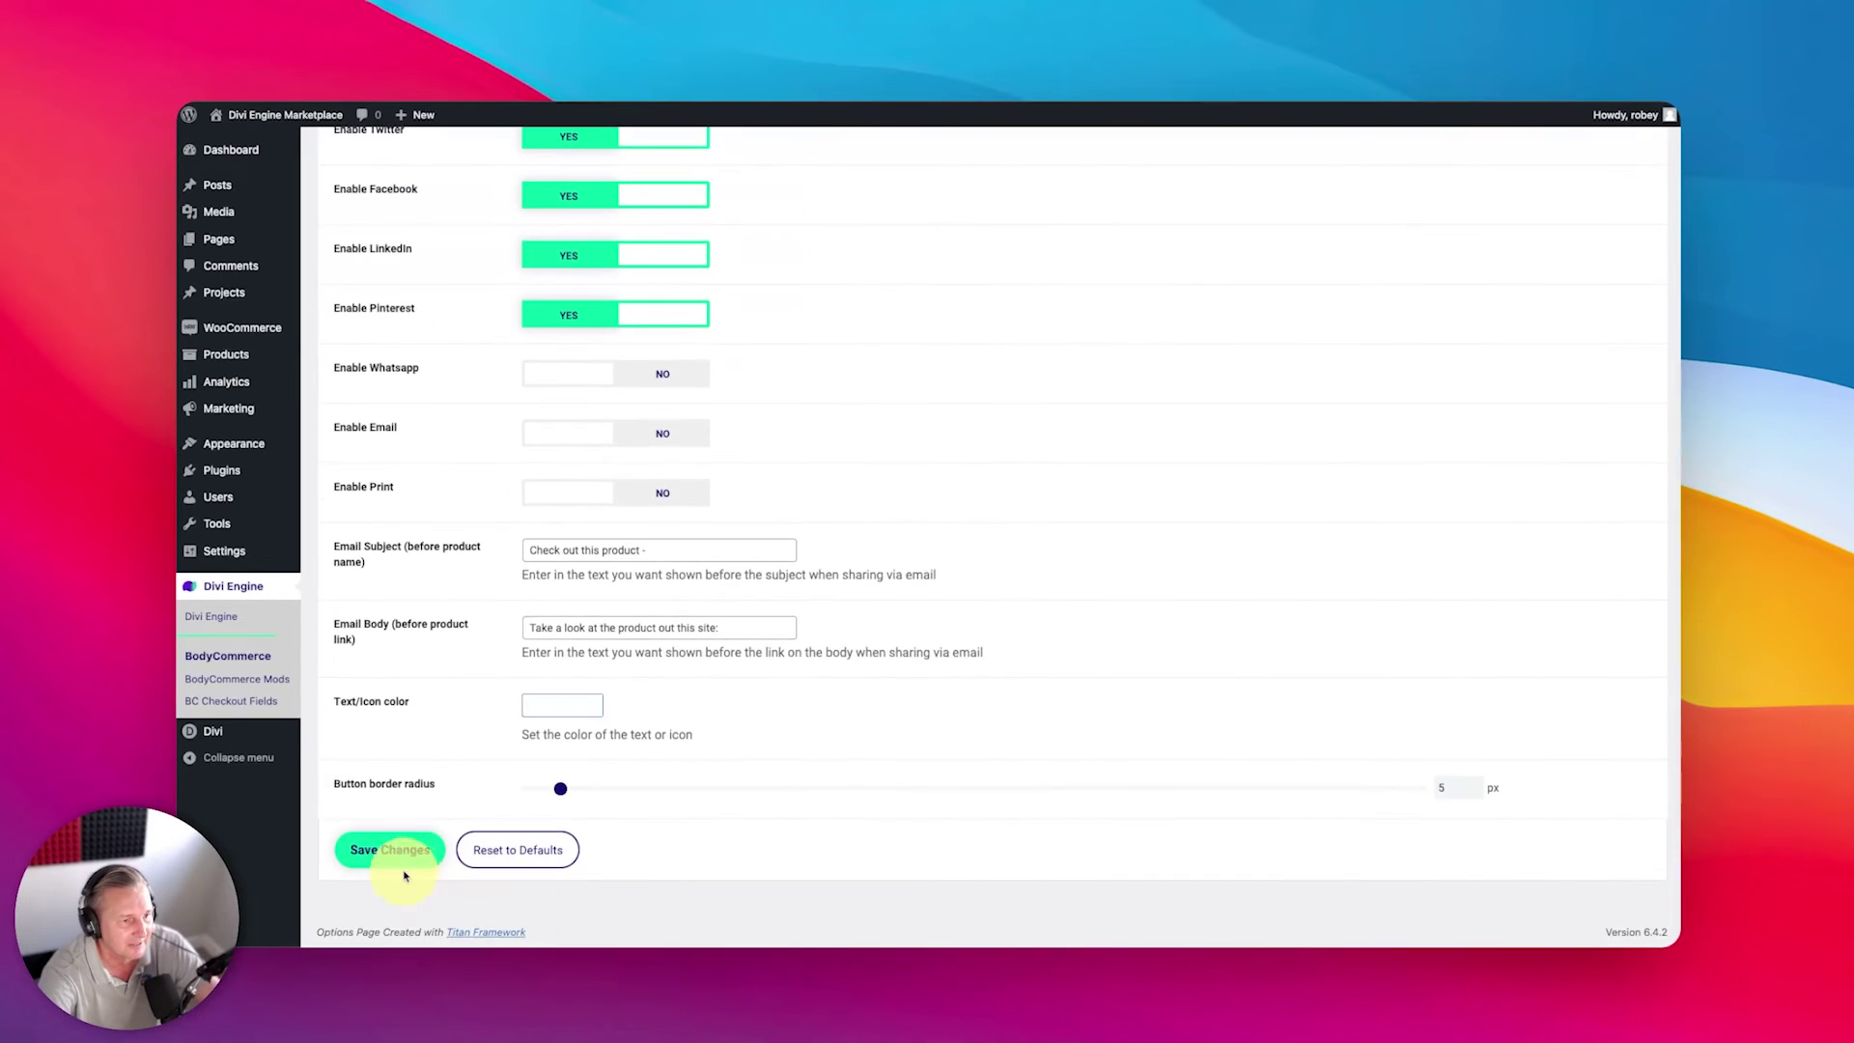
{"action": "left_click", "coordinate": [403, 859]}
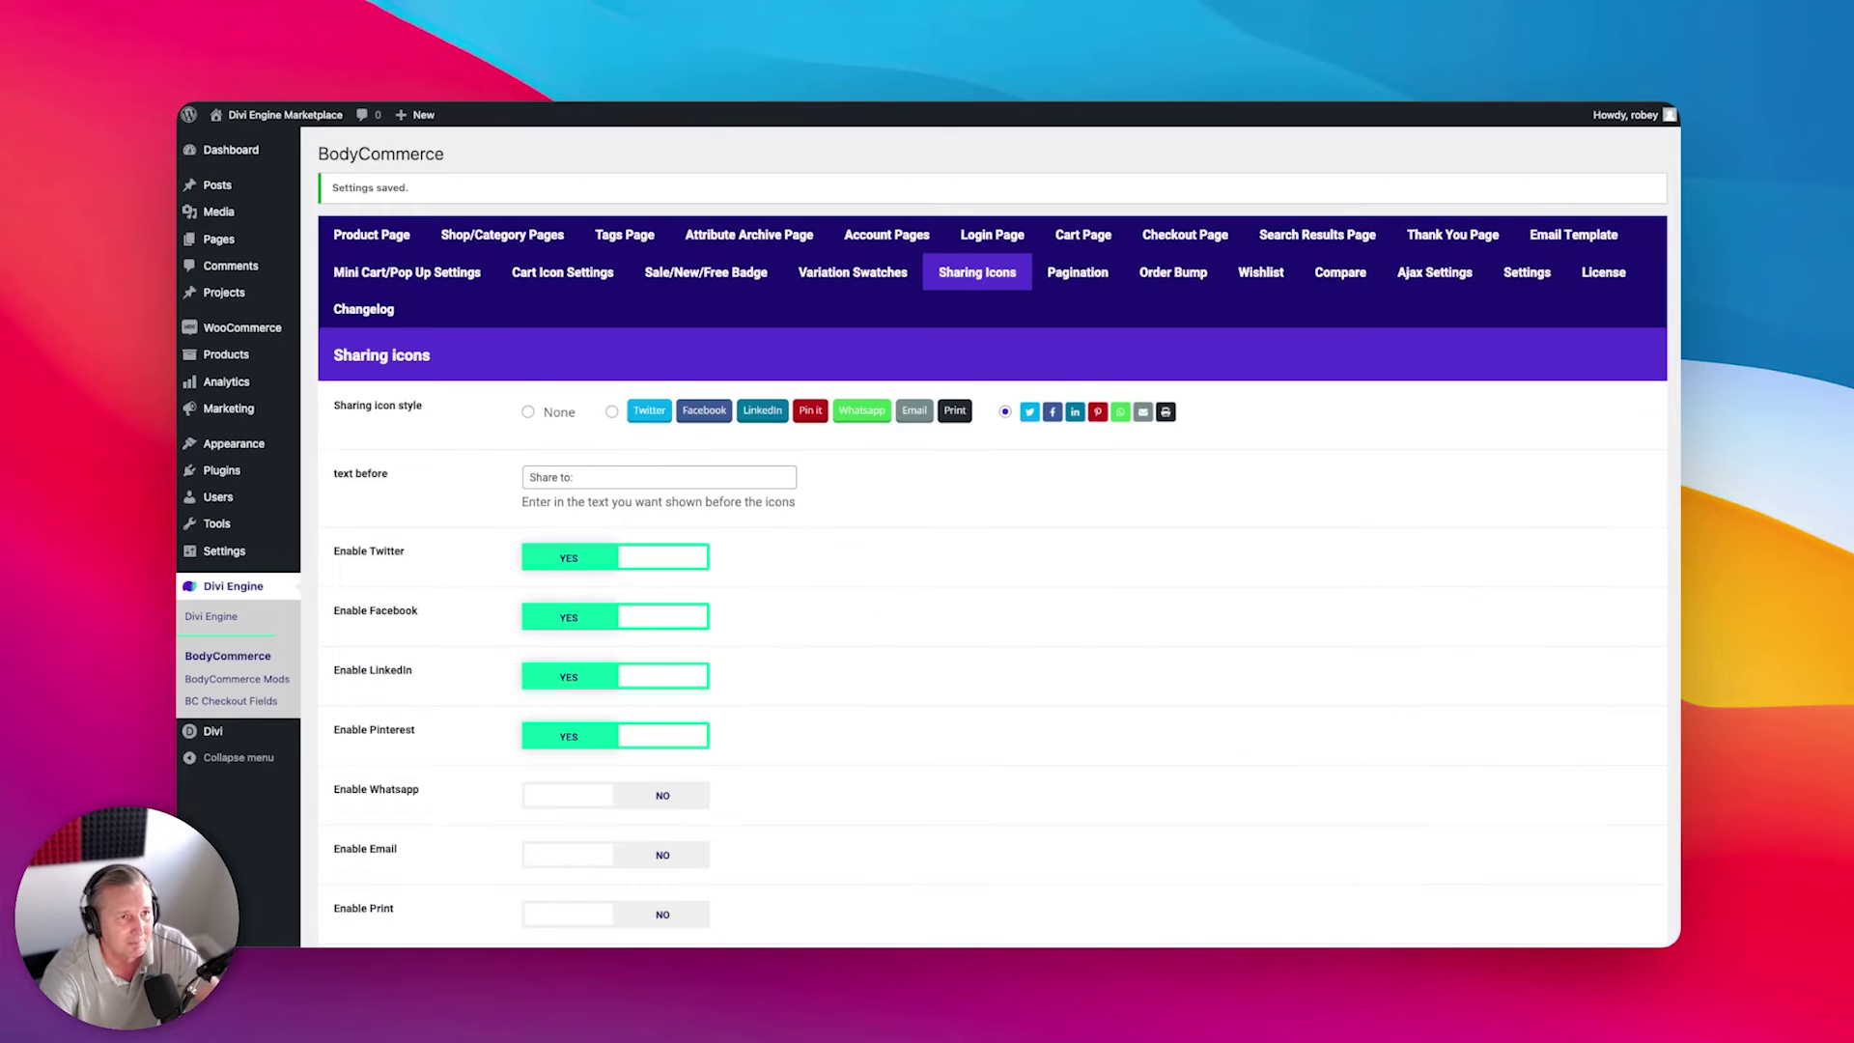
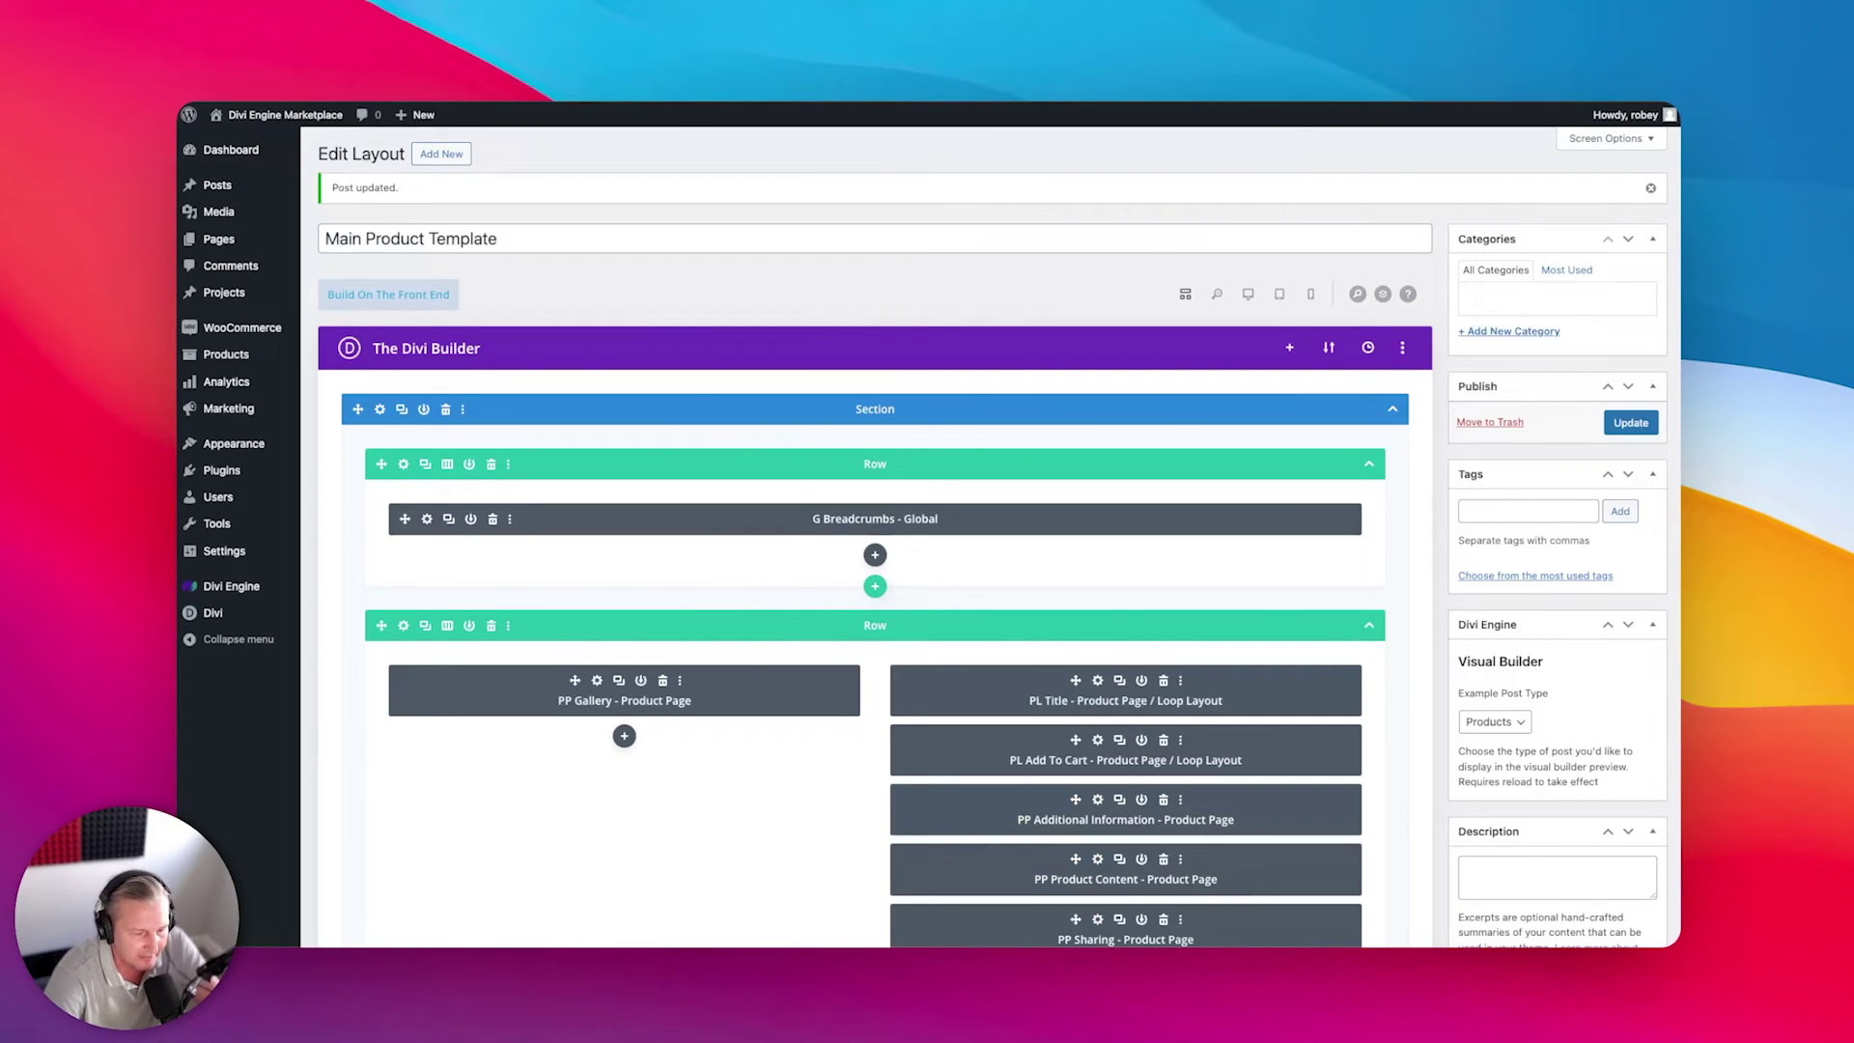
Step: Add a single-column row below the gallery row and insert a PP Tabs - Product Page module in it
{"action": "scroll", "coordinate": [840, 442], "scroll_direction": "down", "scroll_amount": 3}
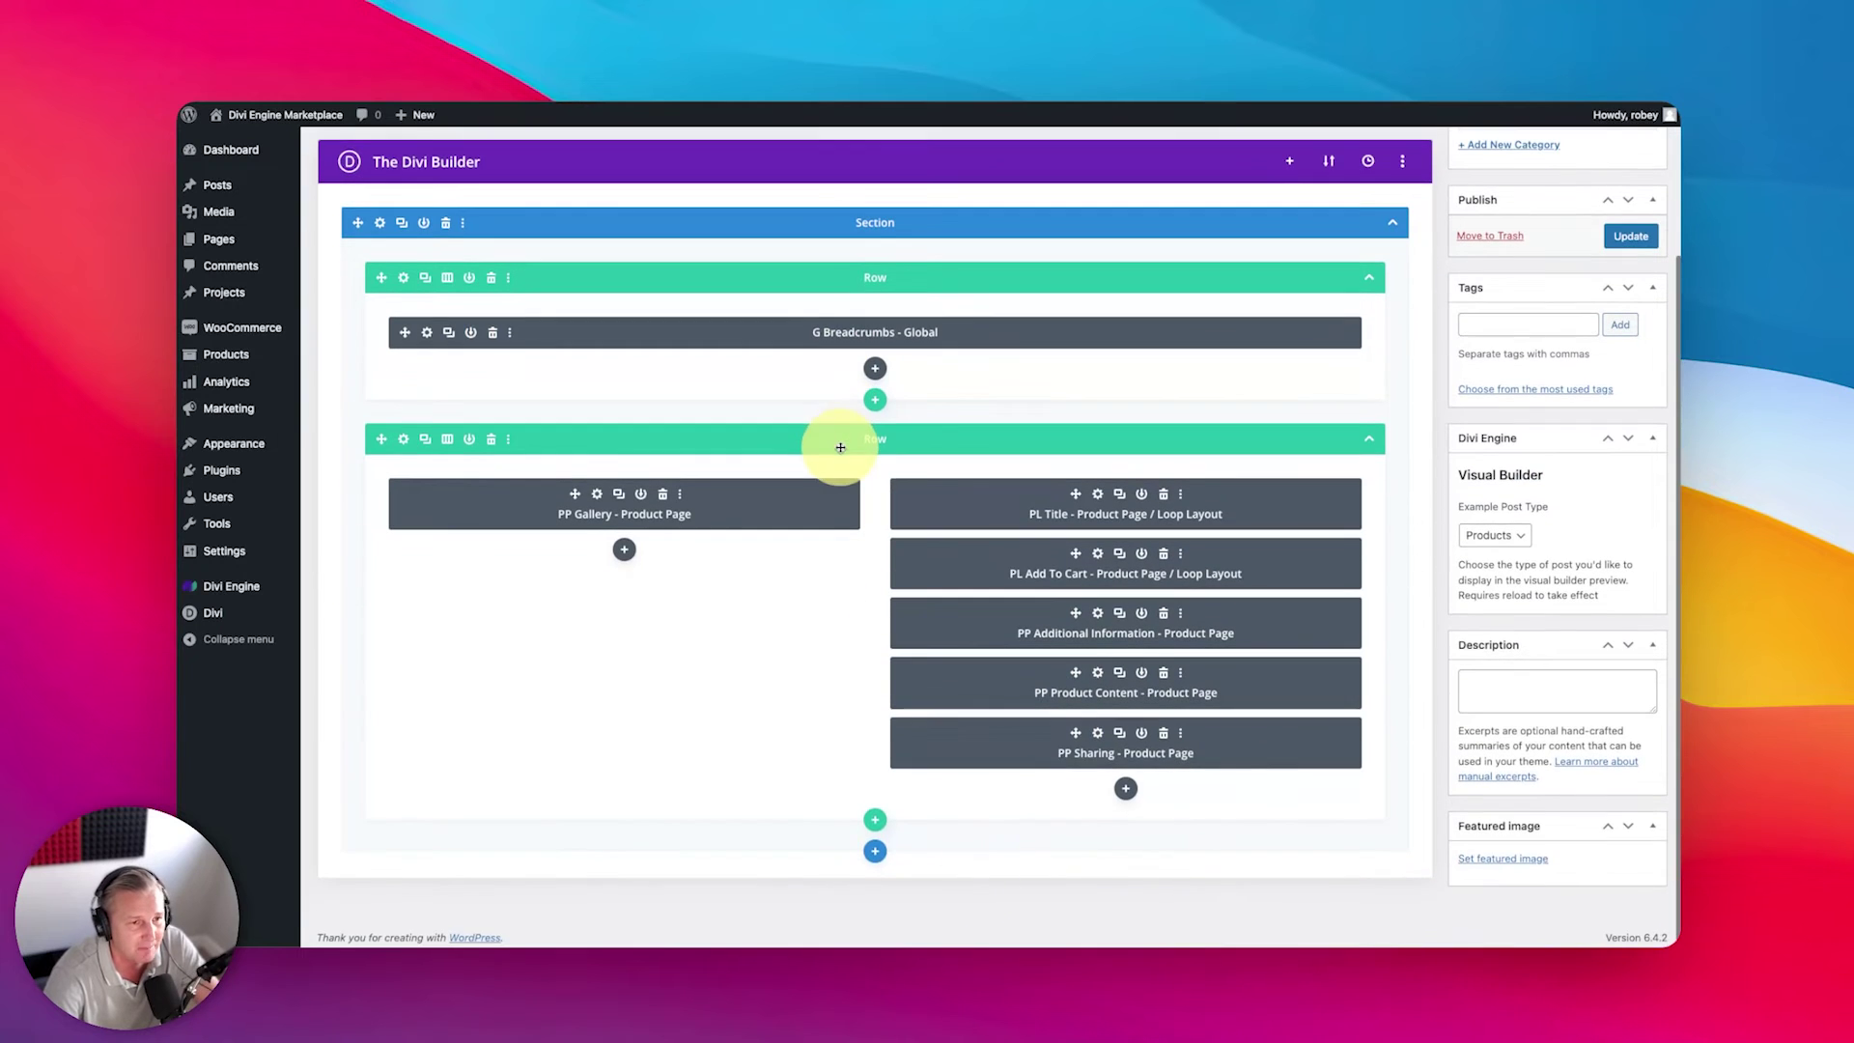
{"action": "left_click", "coordinate": [876, 823]}
{"action": "type", "text": "tabs"}
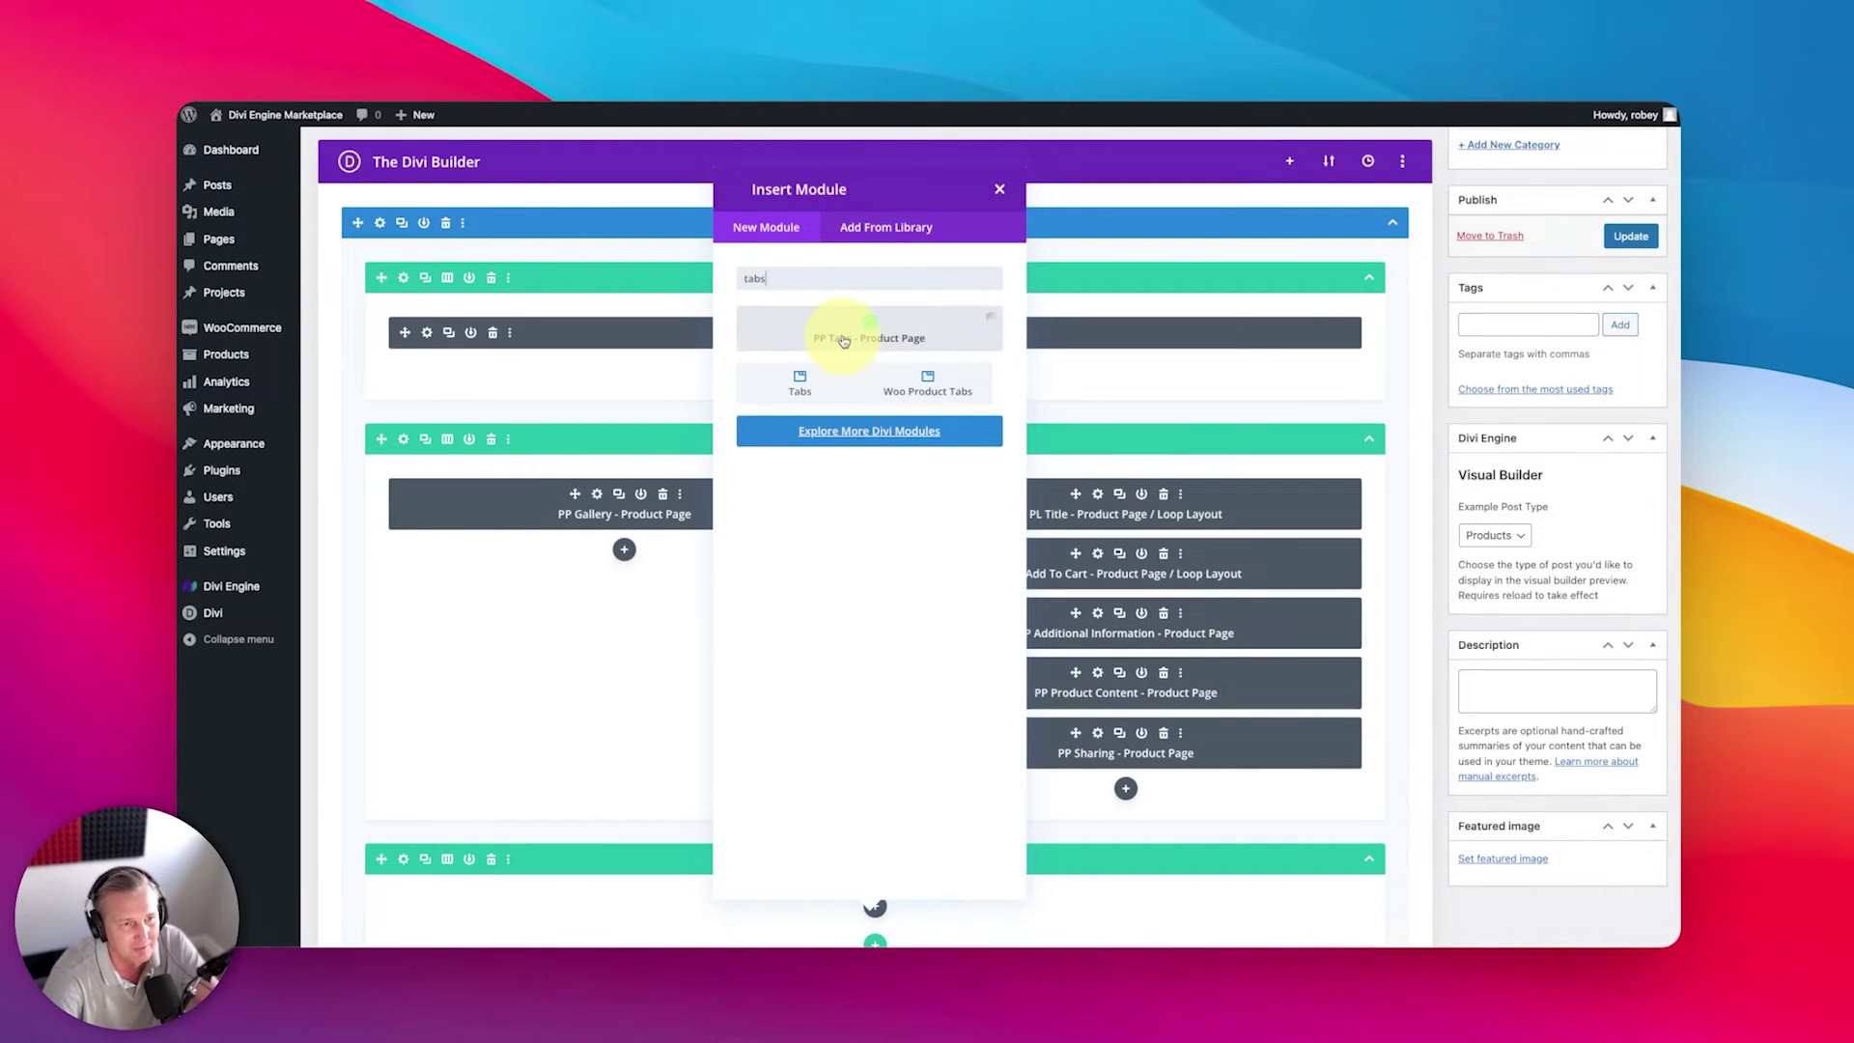
{"action": "left_click", "coordinate": [843, 341]}
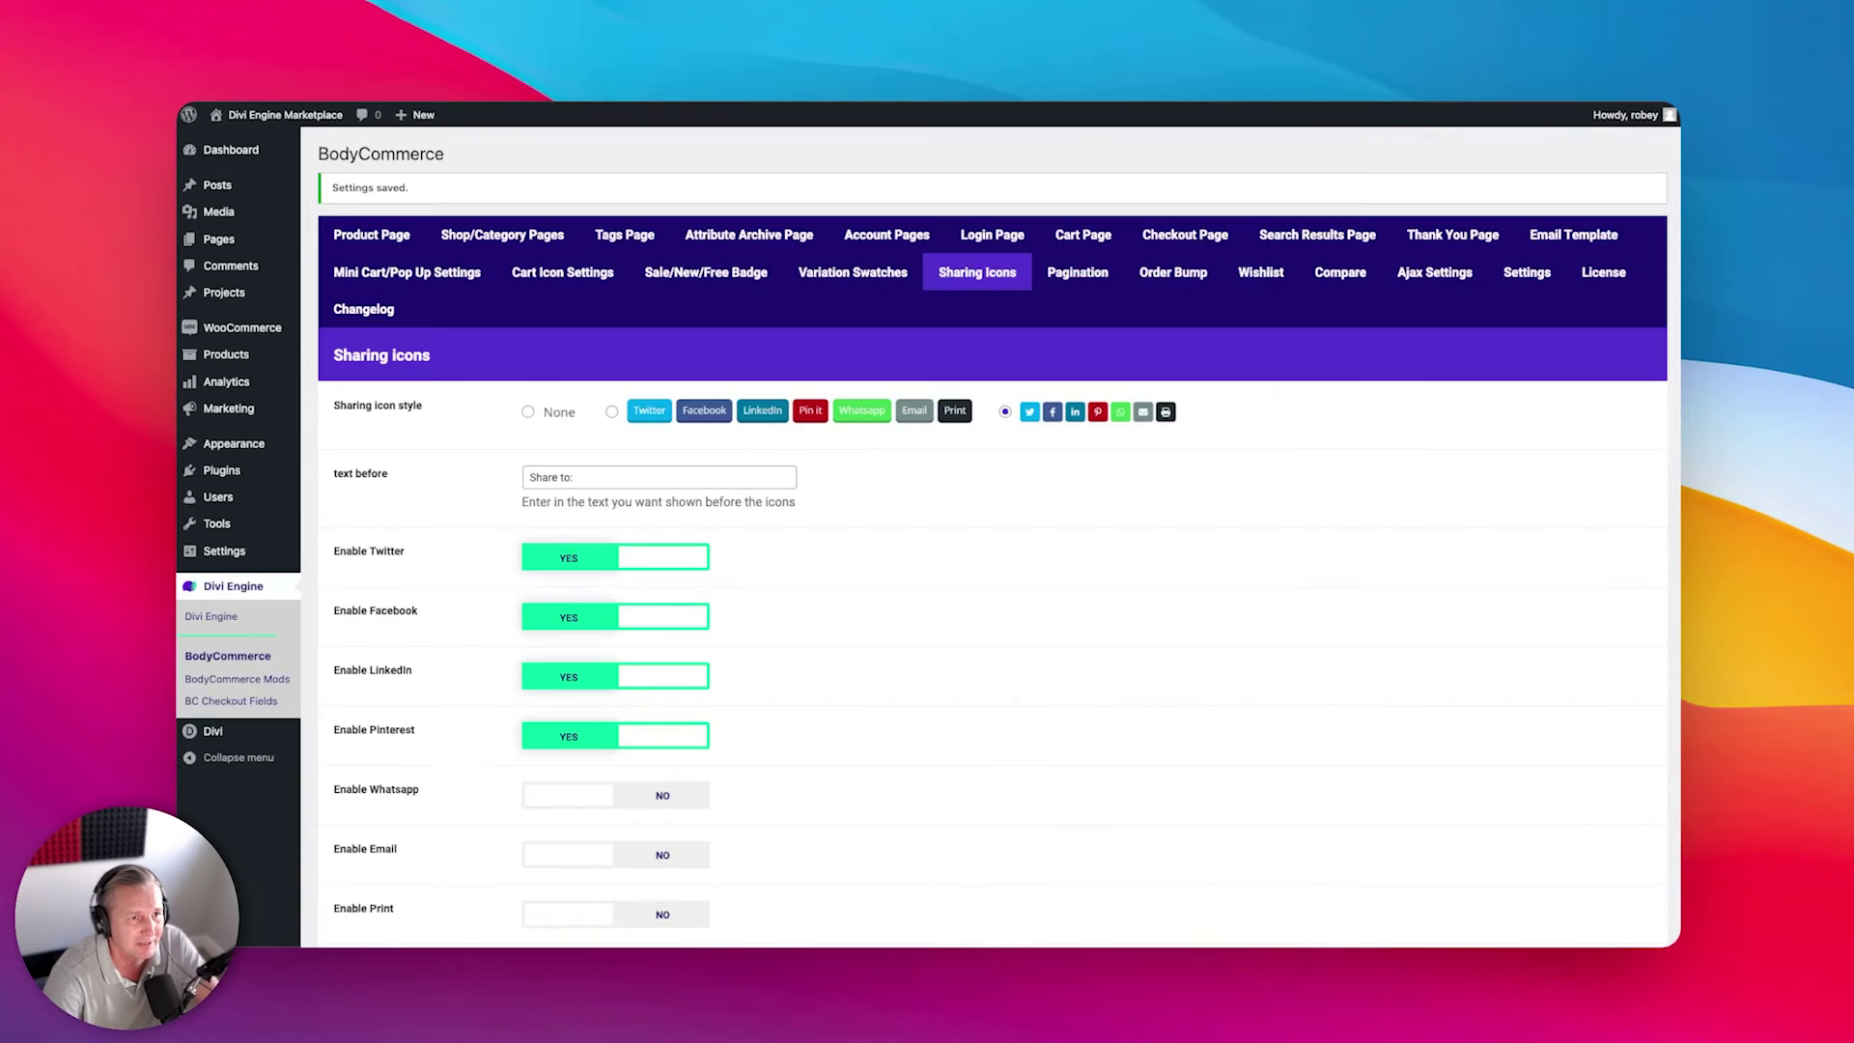
Step: Open the Divi Ninja Tee product for editing and title its first BodyCommerce custom tab "Features"
{"action": "left_click", "coordinate": [236, 365]}
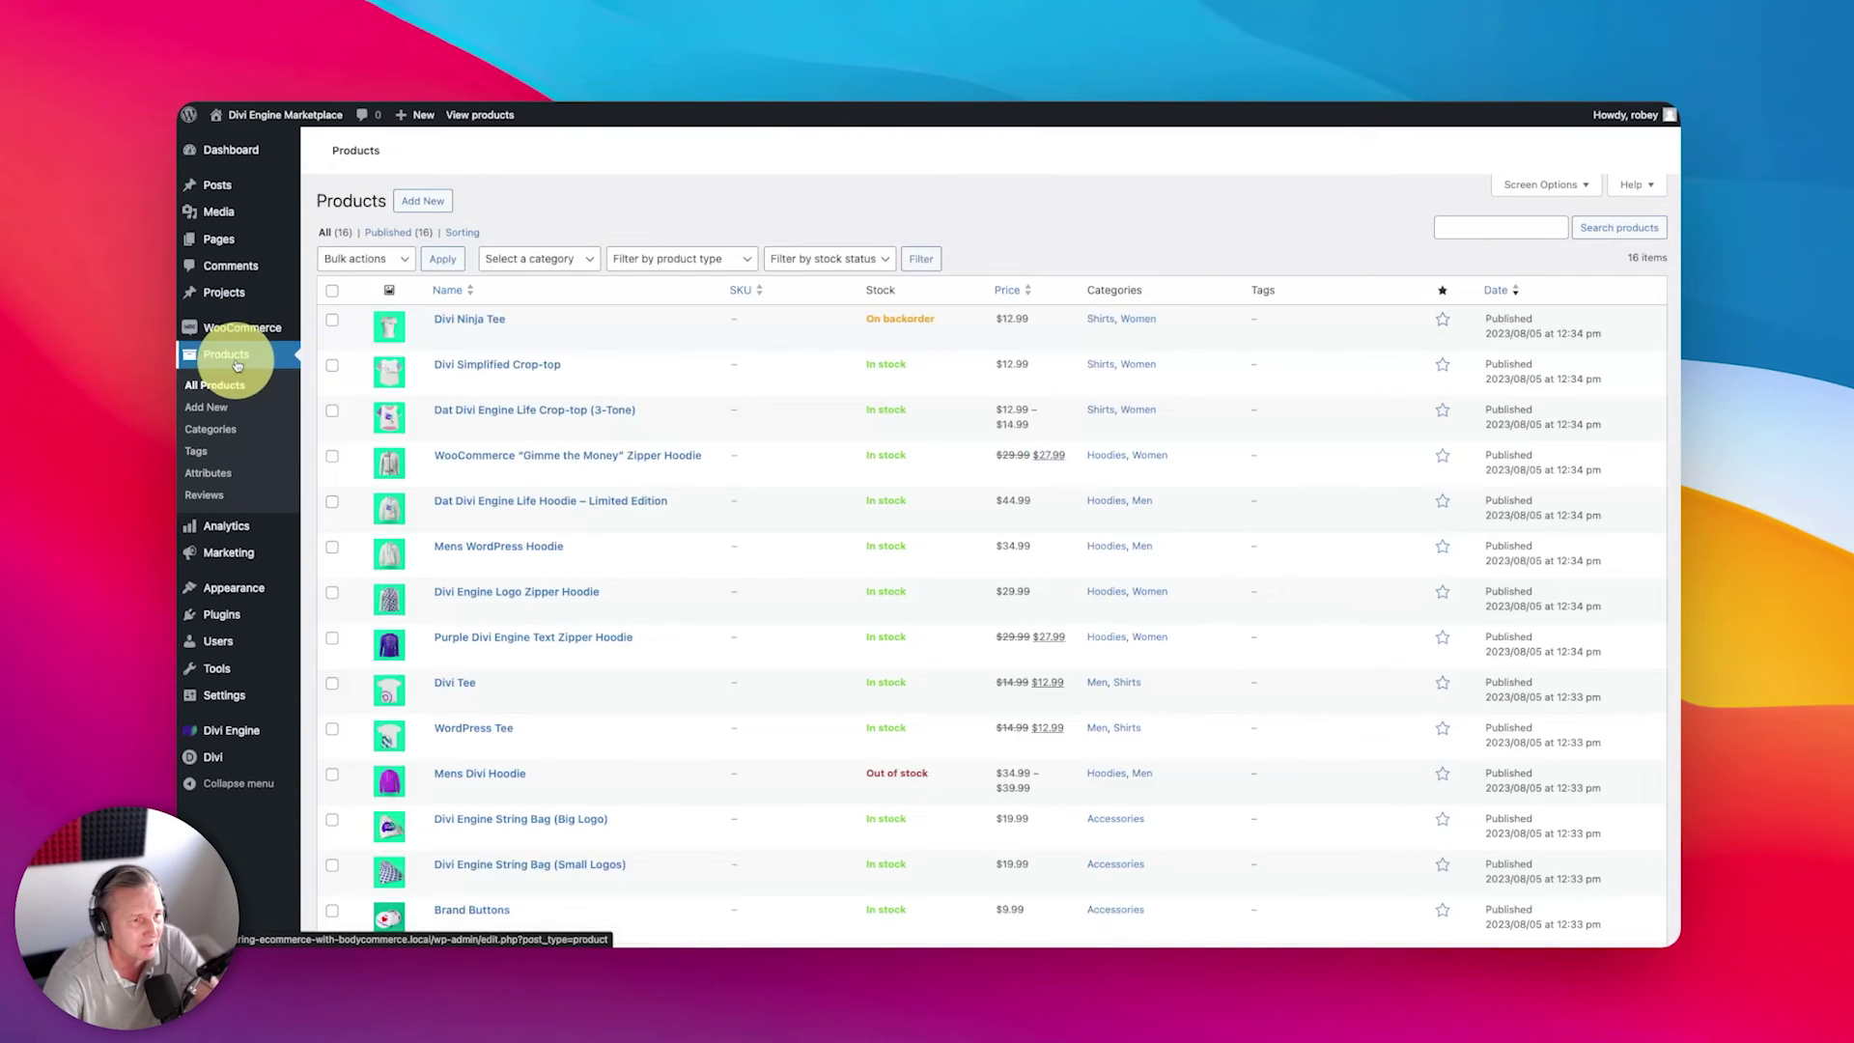
{"action": "left_click", "coordinate": [461, 495]}
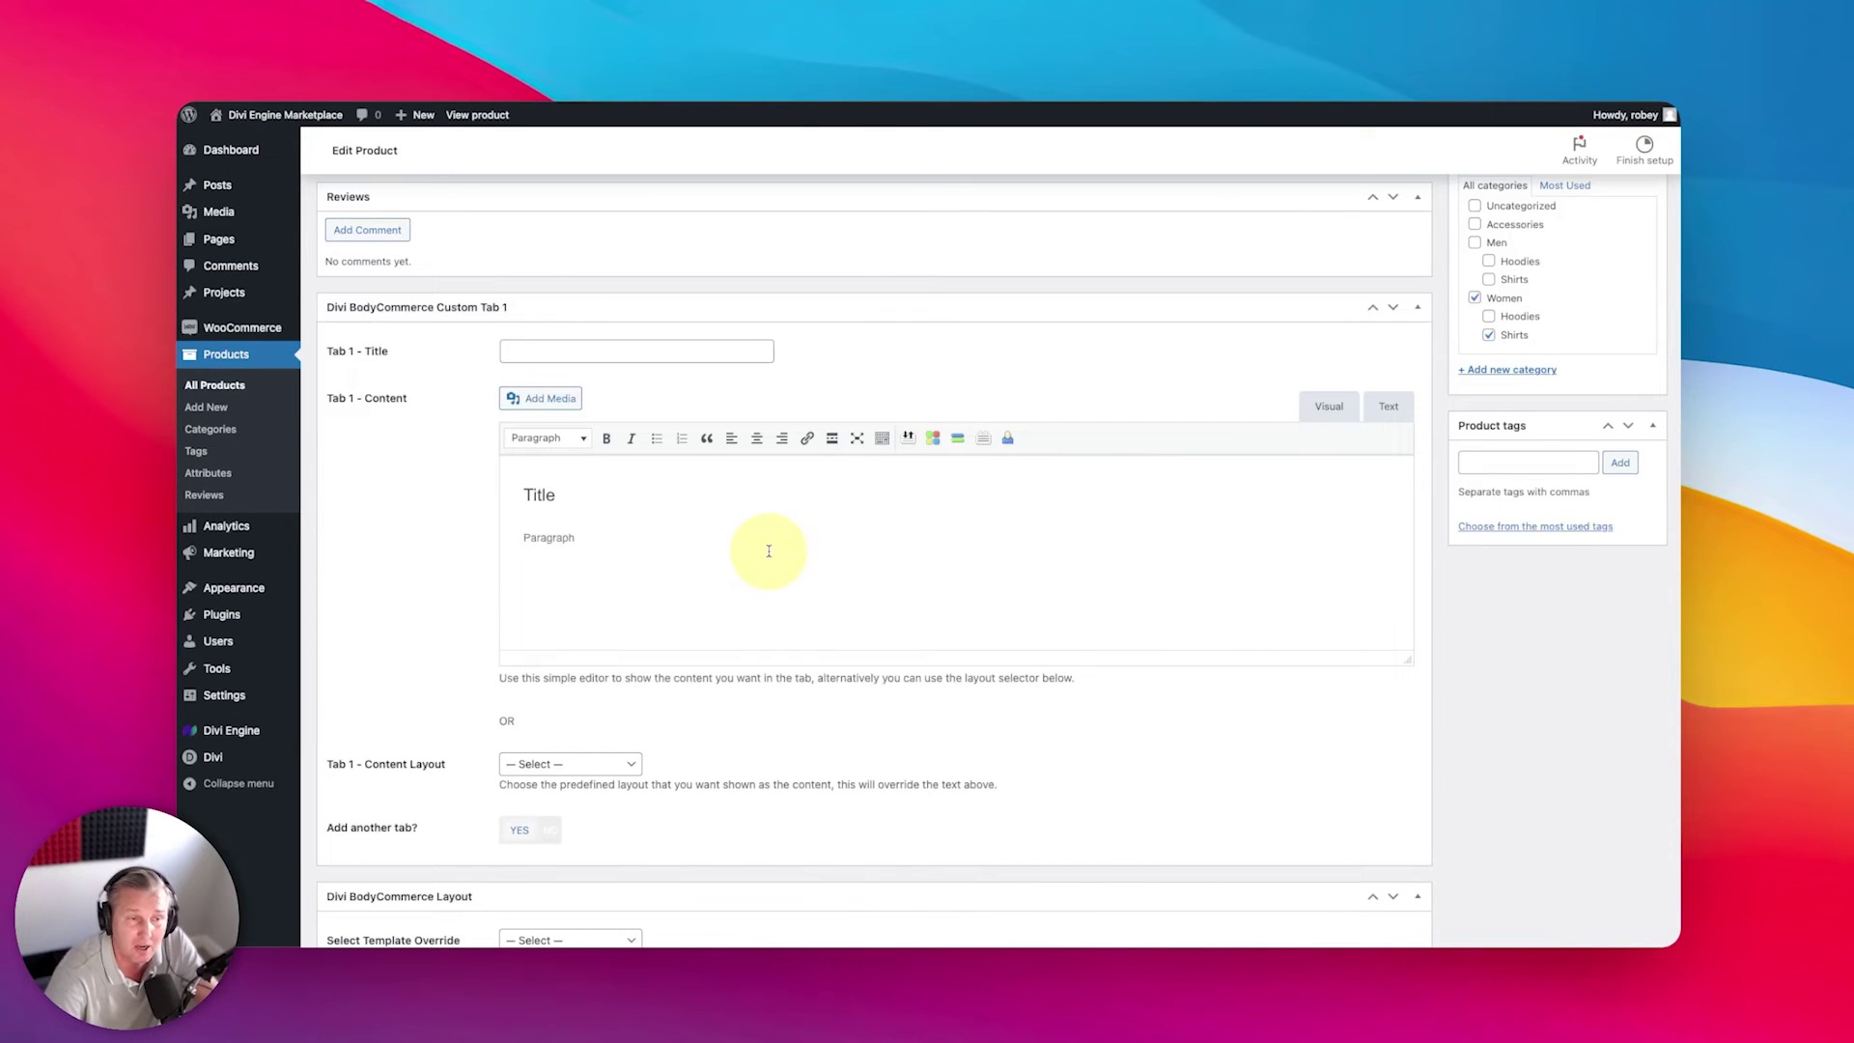
{"action": "left_click", "coordinate": [572, 349]}
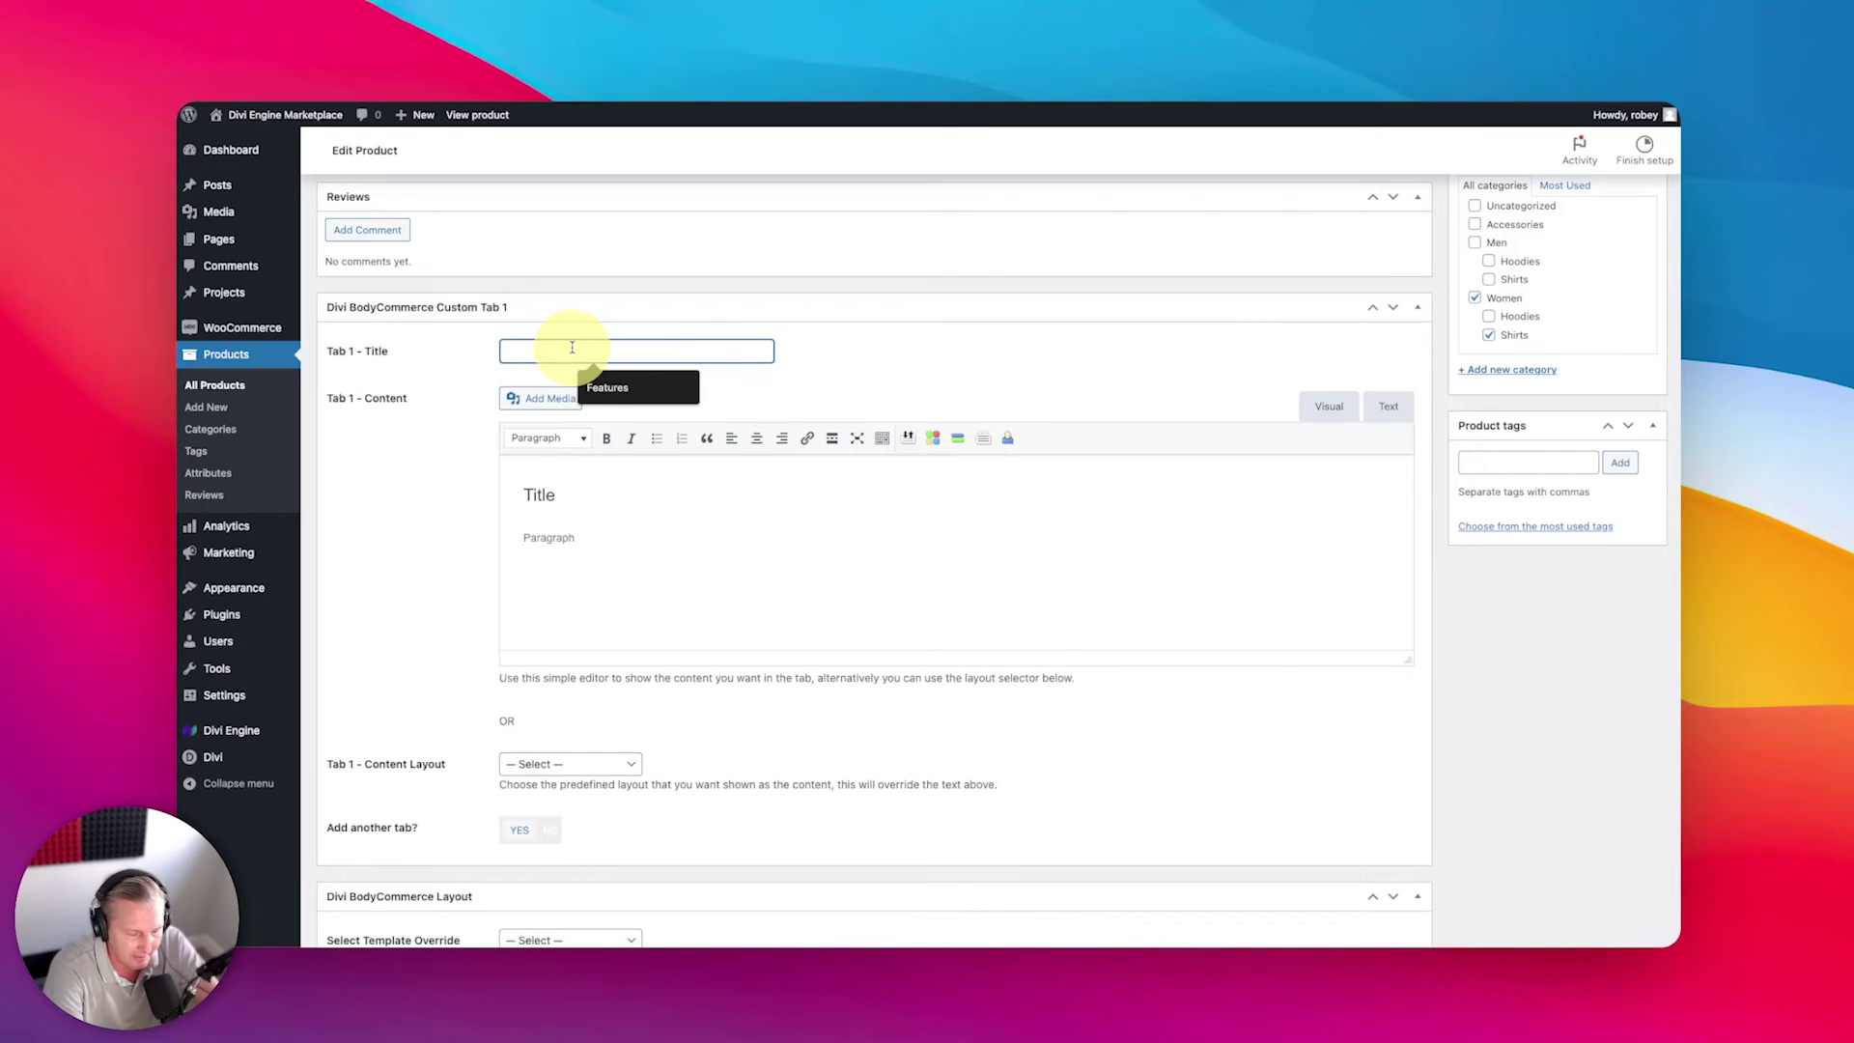
{"action": "type", "text": "Fea"}
{"action": "left_click", "coordinate": [608, 387]}
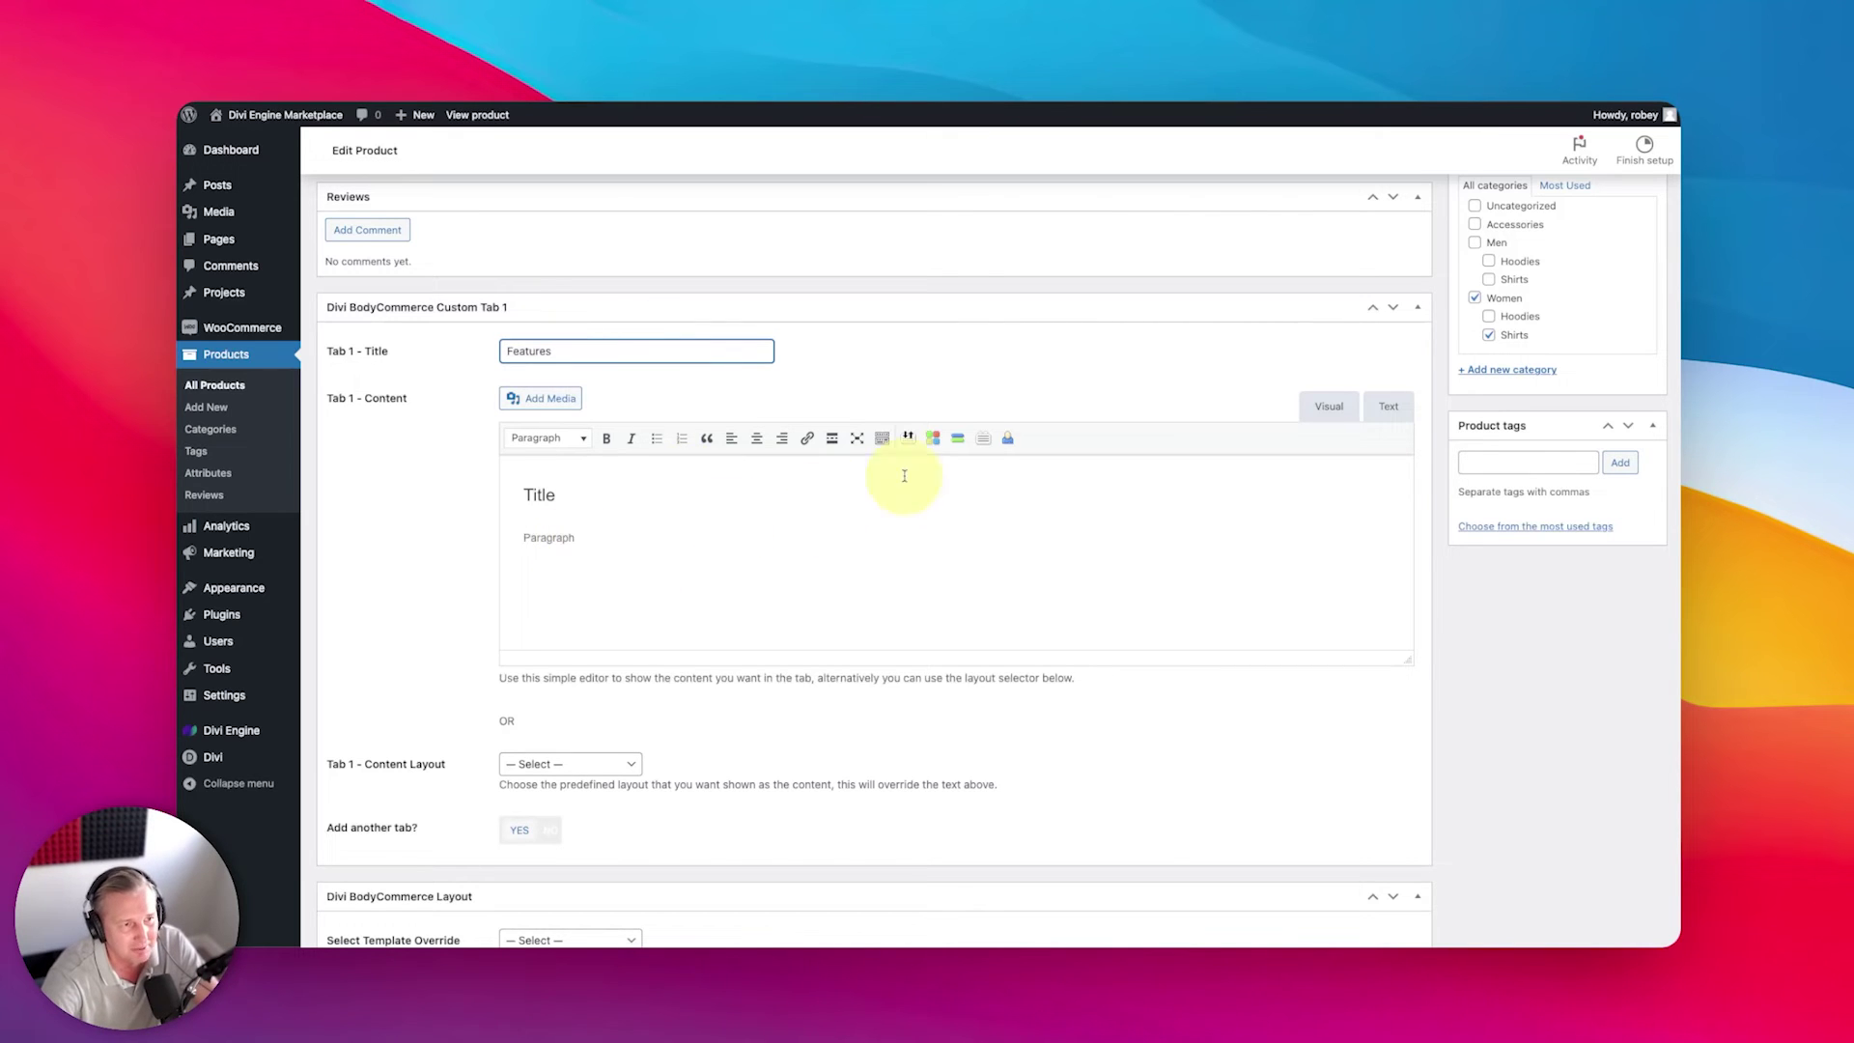
{"action": "scroll", "coordinate": [666, 705], "scroll_direction": "down", "scroll_amount": 3}
{"action": "left_click", "coordinate": [618, 605]}
{"action": "left_click", "coordinate": [716, 548]}
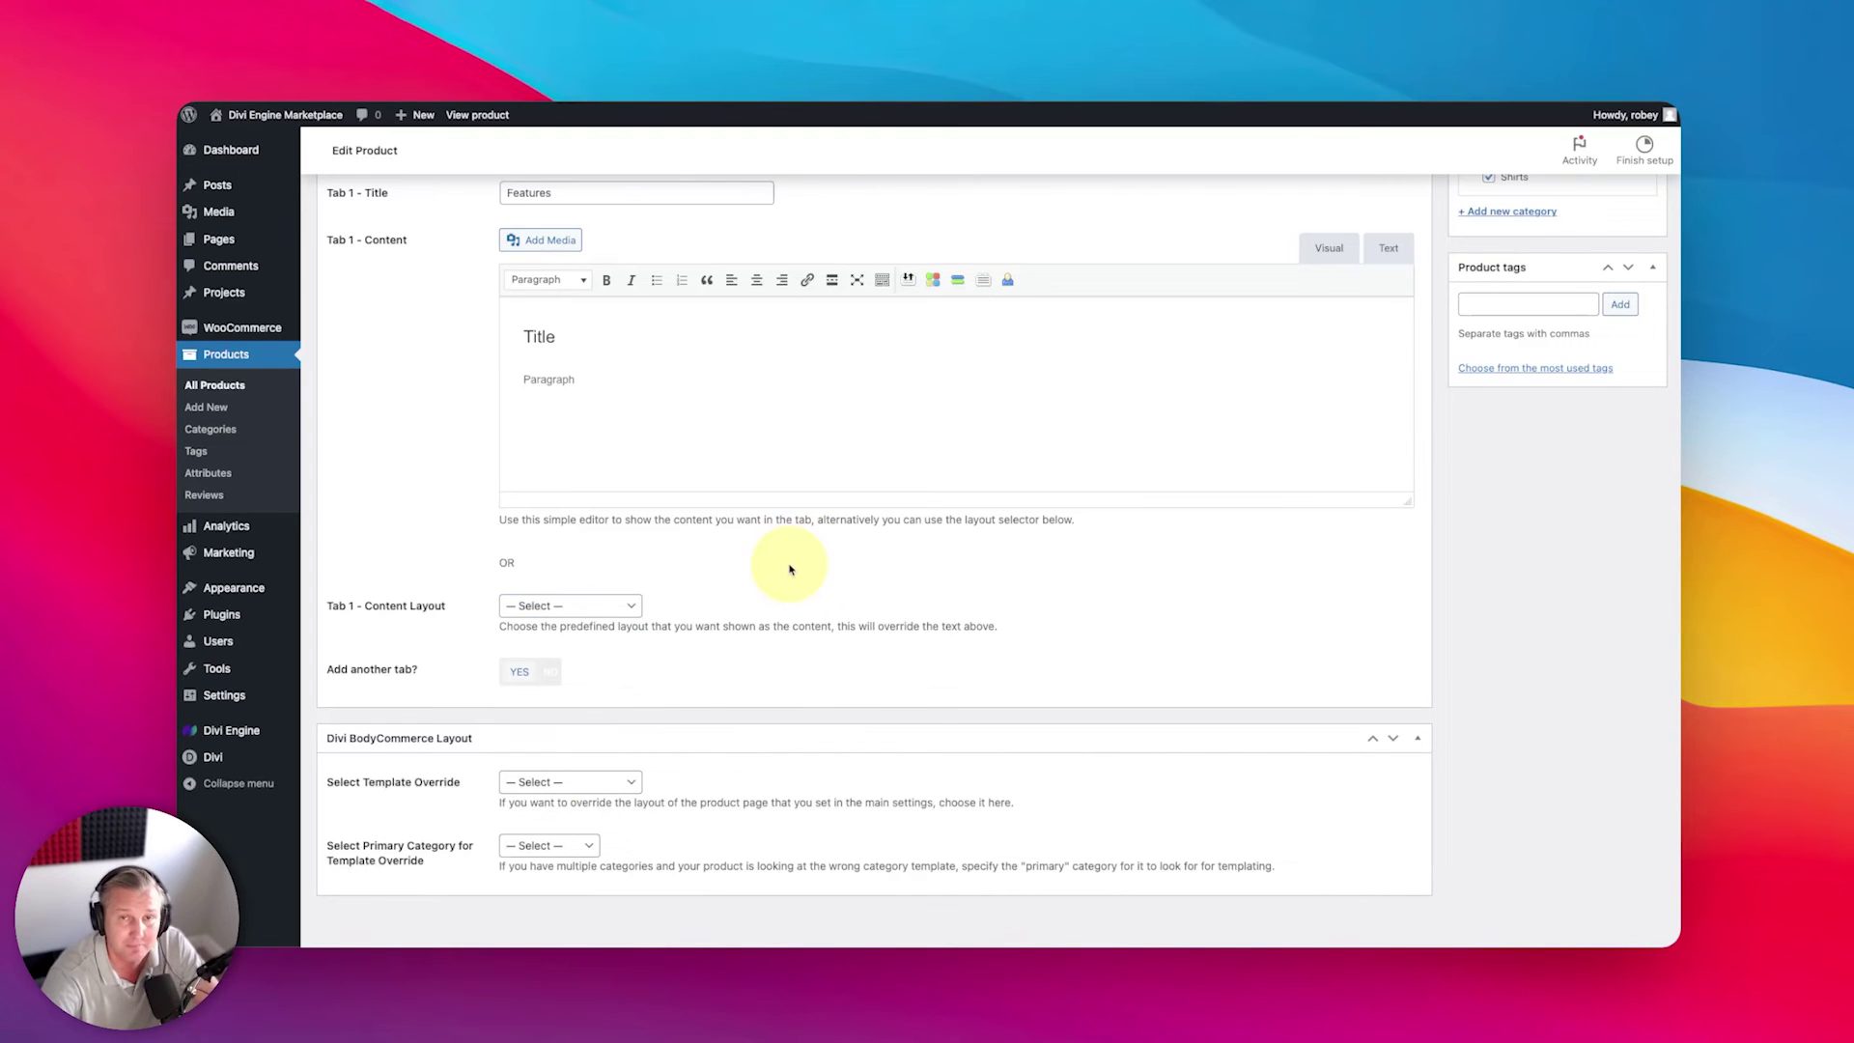
Step: Enable a second custom tab on the product, title it "Usage Instructions" and update the product
{"action": "left_click", "coordinate": [519, 673]}
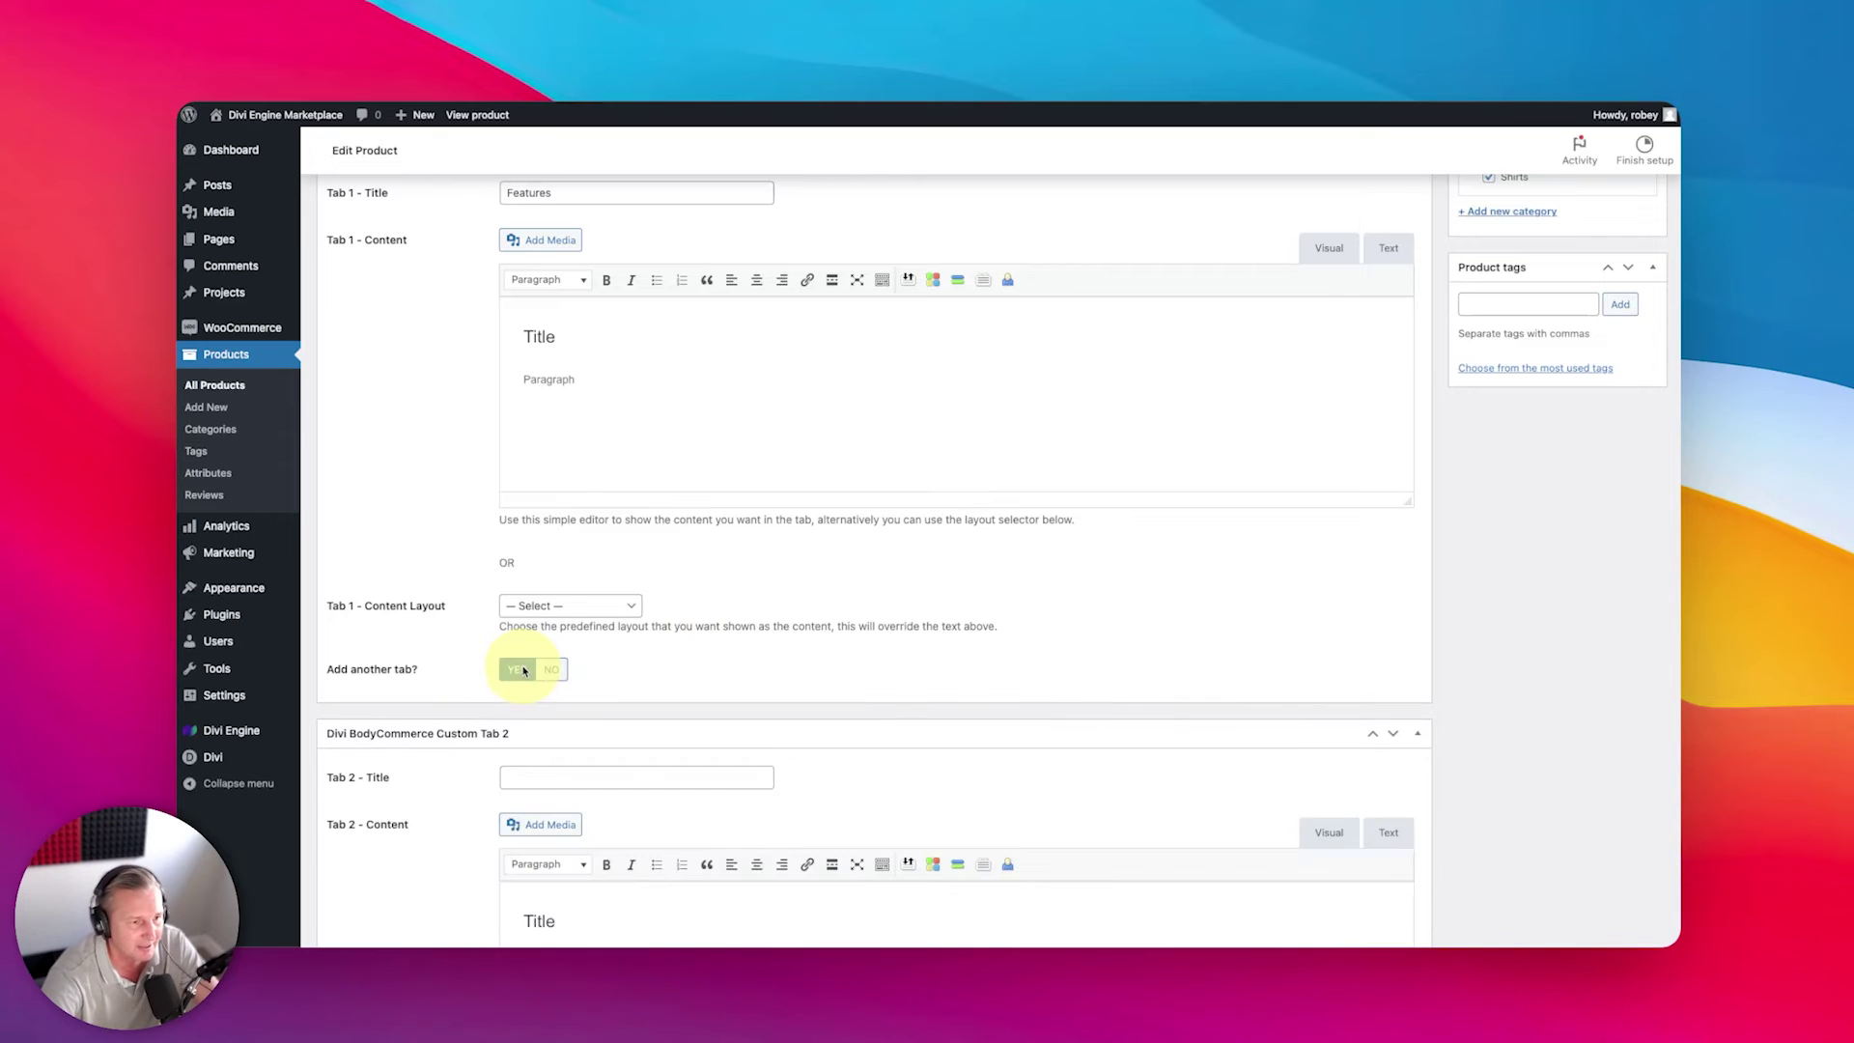
{"action": "left_click", "coordinate": [614, 776]}
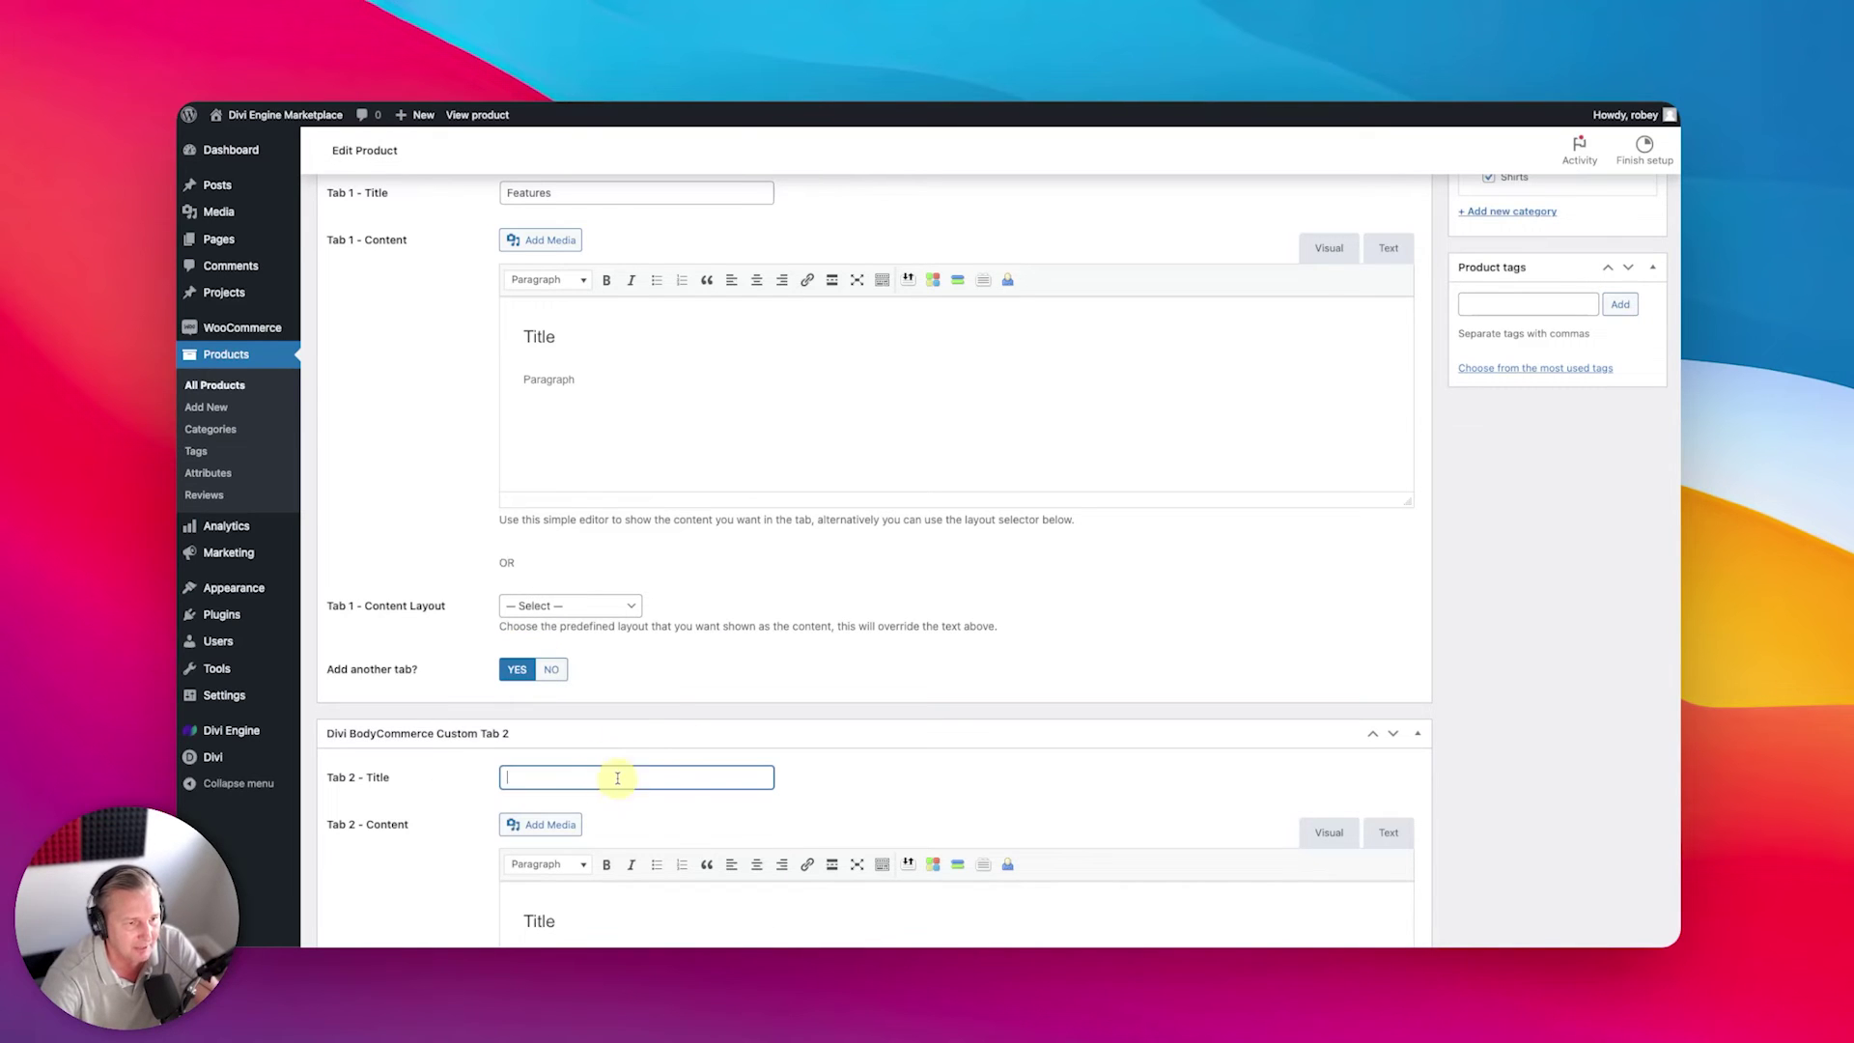
{"action": "type", "text": "Usage Instructions"}
{"action": "scroll", "coordinate": [808, 550], "scroll_direction": "down", "scroll_amount": 3}
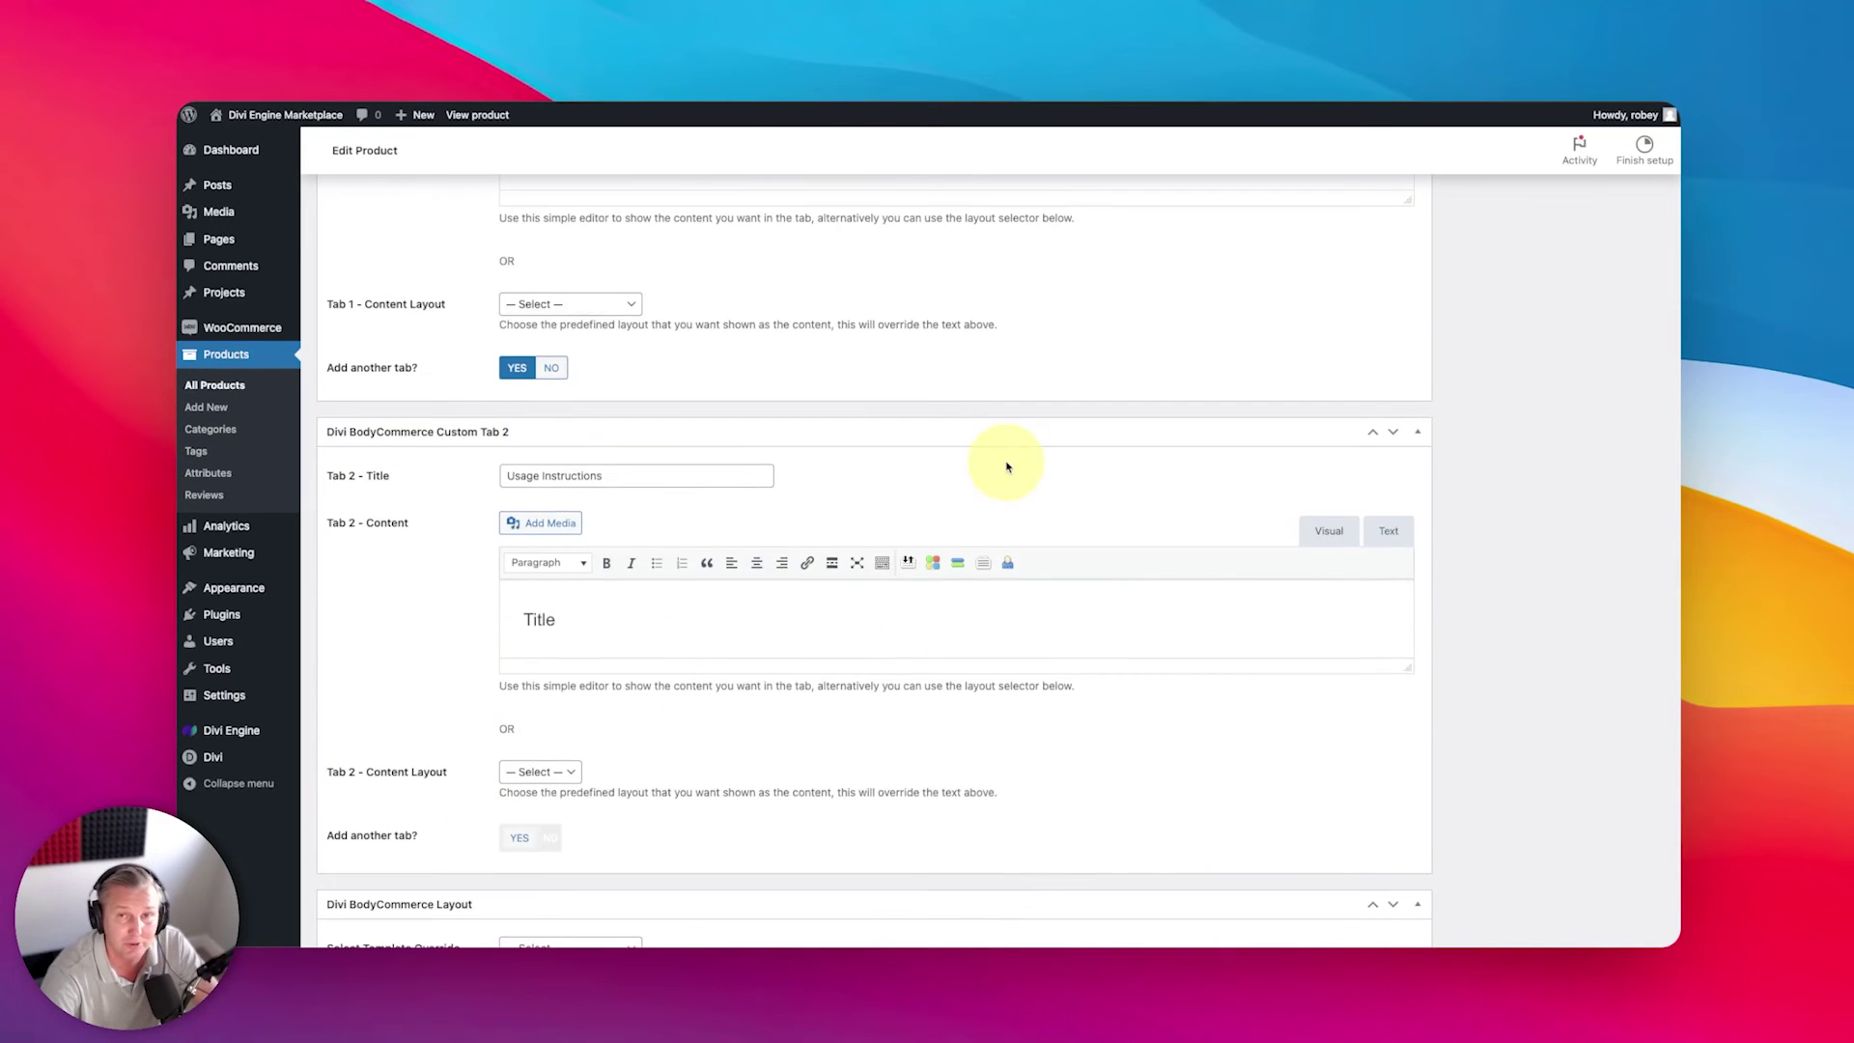
{"action": "scroll", "coordinate": [999, 465], "scroll_direction": "up", "scroll_amount": 2}
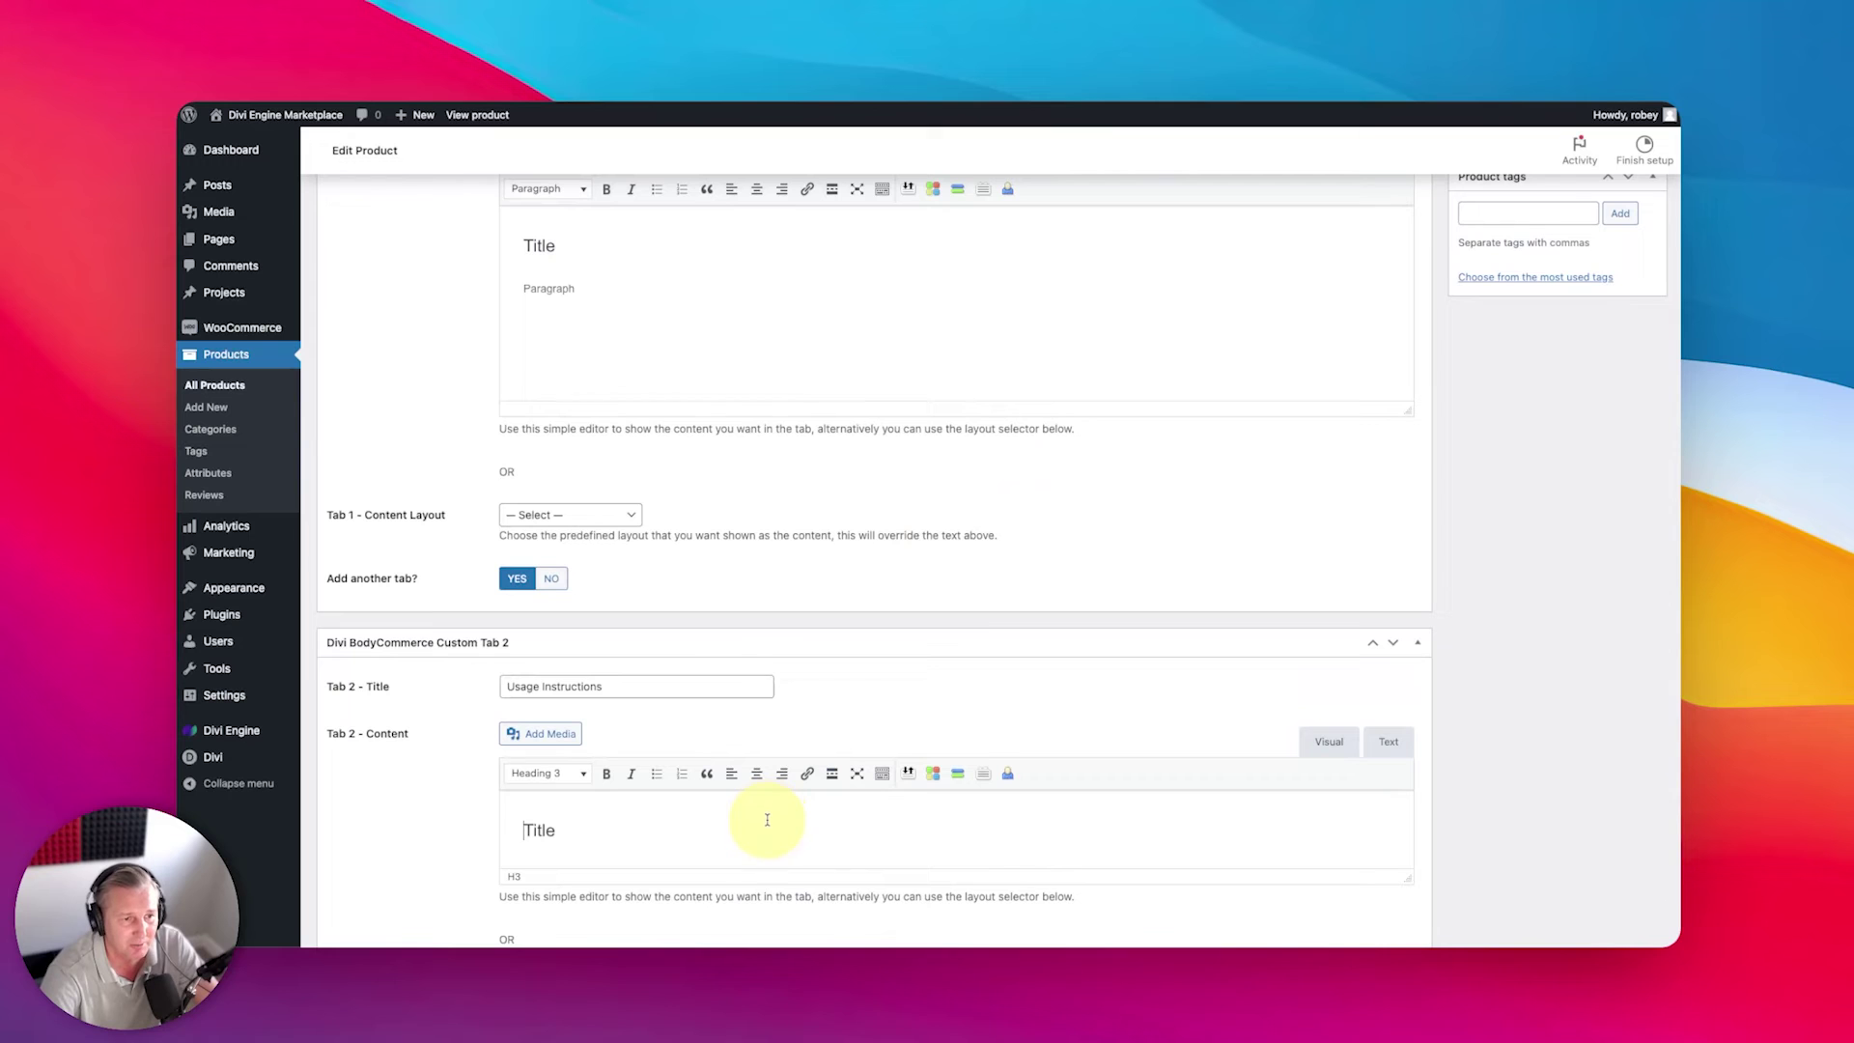
{"action": "scroll", "coordinate": [1026, 580], "scroll_direction": "up", "scroll_amount": 10}
{"action": "left_click", "coordinate": [1630, 362]}
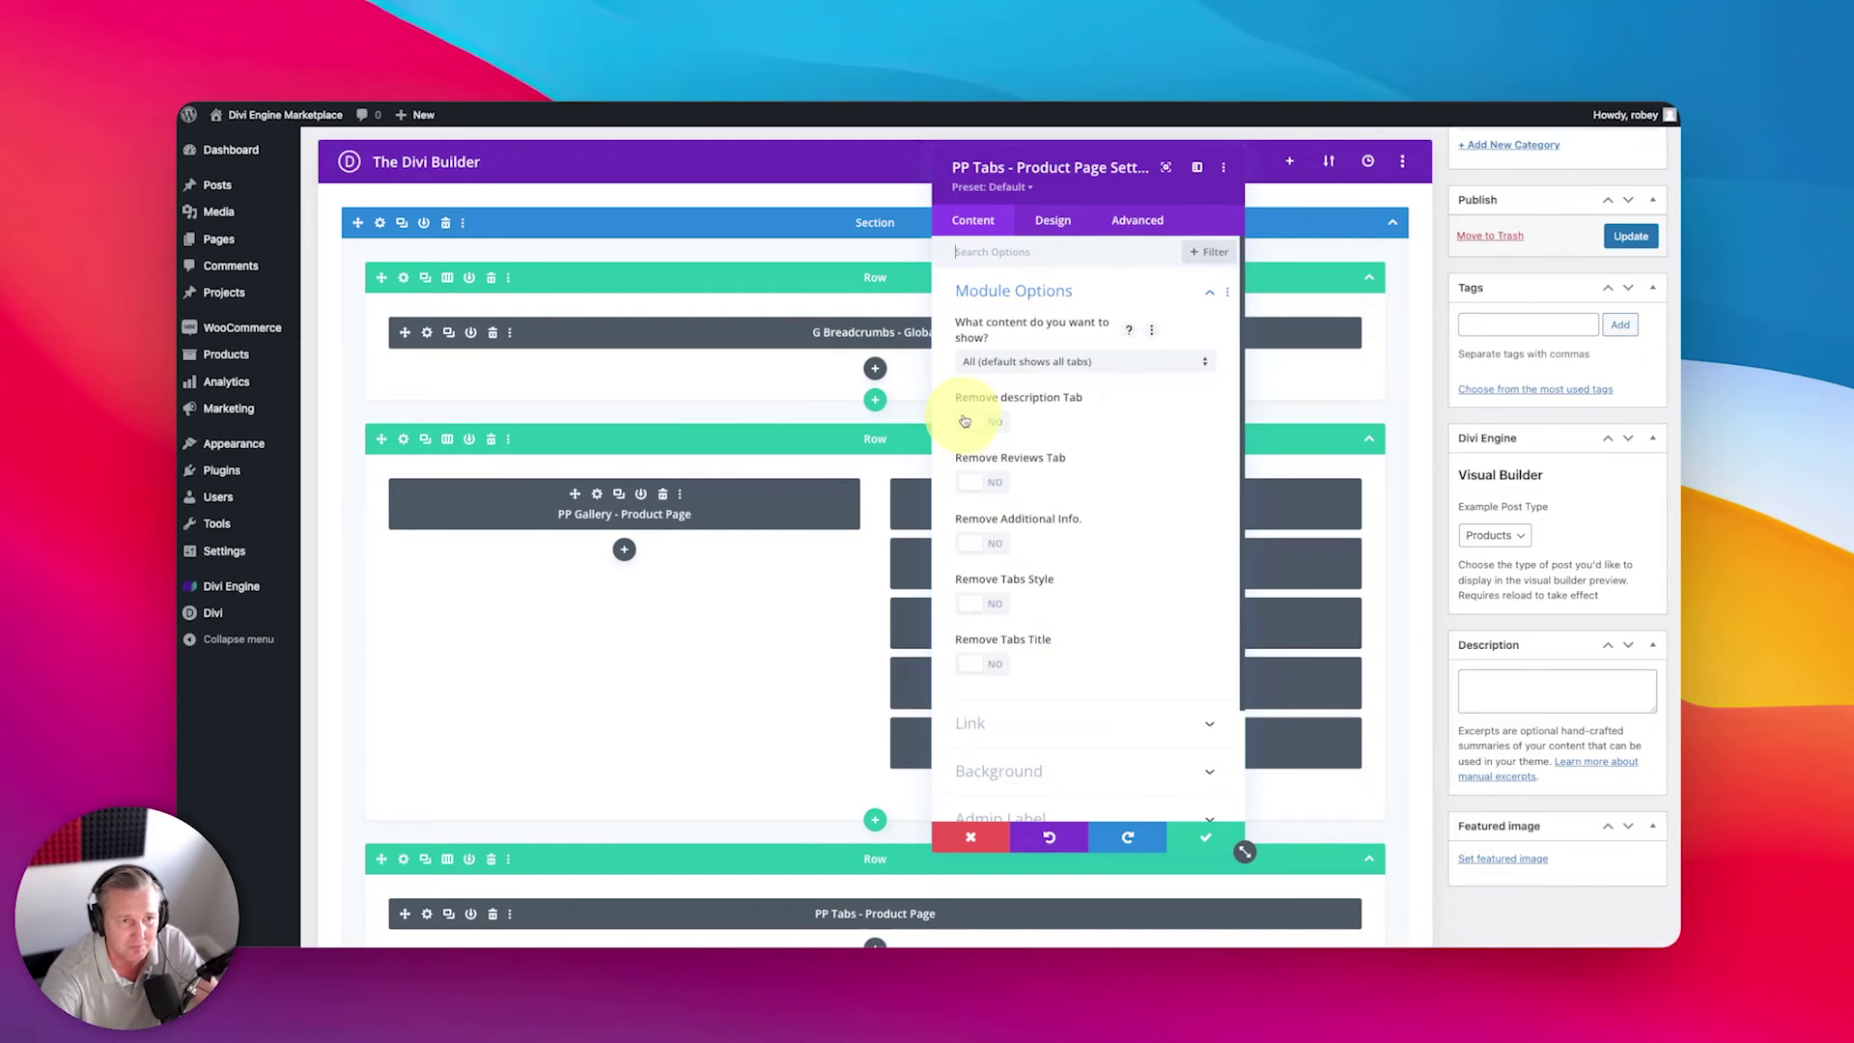
Step: Set the PP Tabs module to remove the description, reviews and additional info tabs, save it and update the template
{"action": "left_click", "coordinate": [977, 481]}
{"action": "left_click", "coordinate": [979, 427]}
{"action": "left_click", "coordinate": [969, 549]}
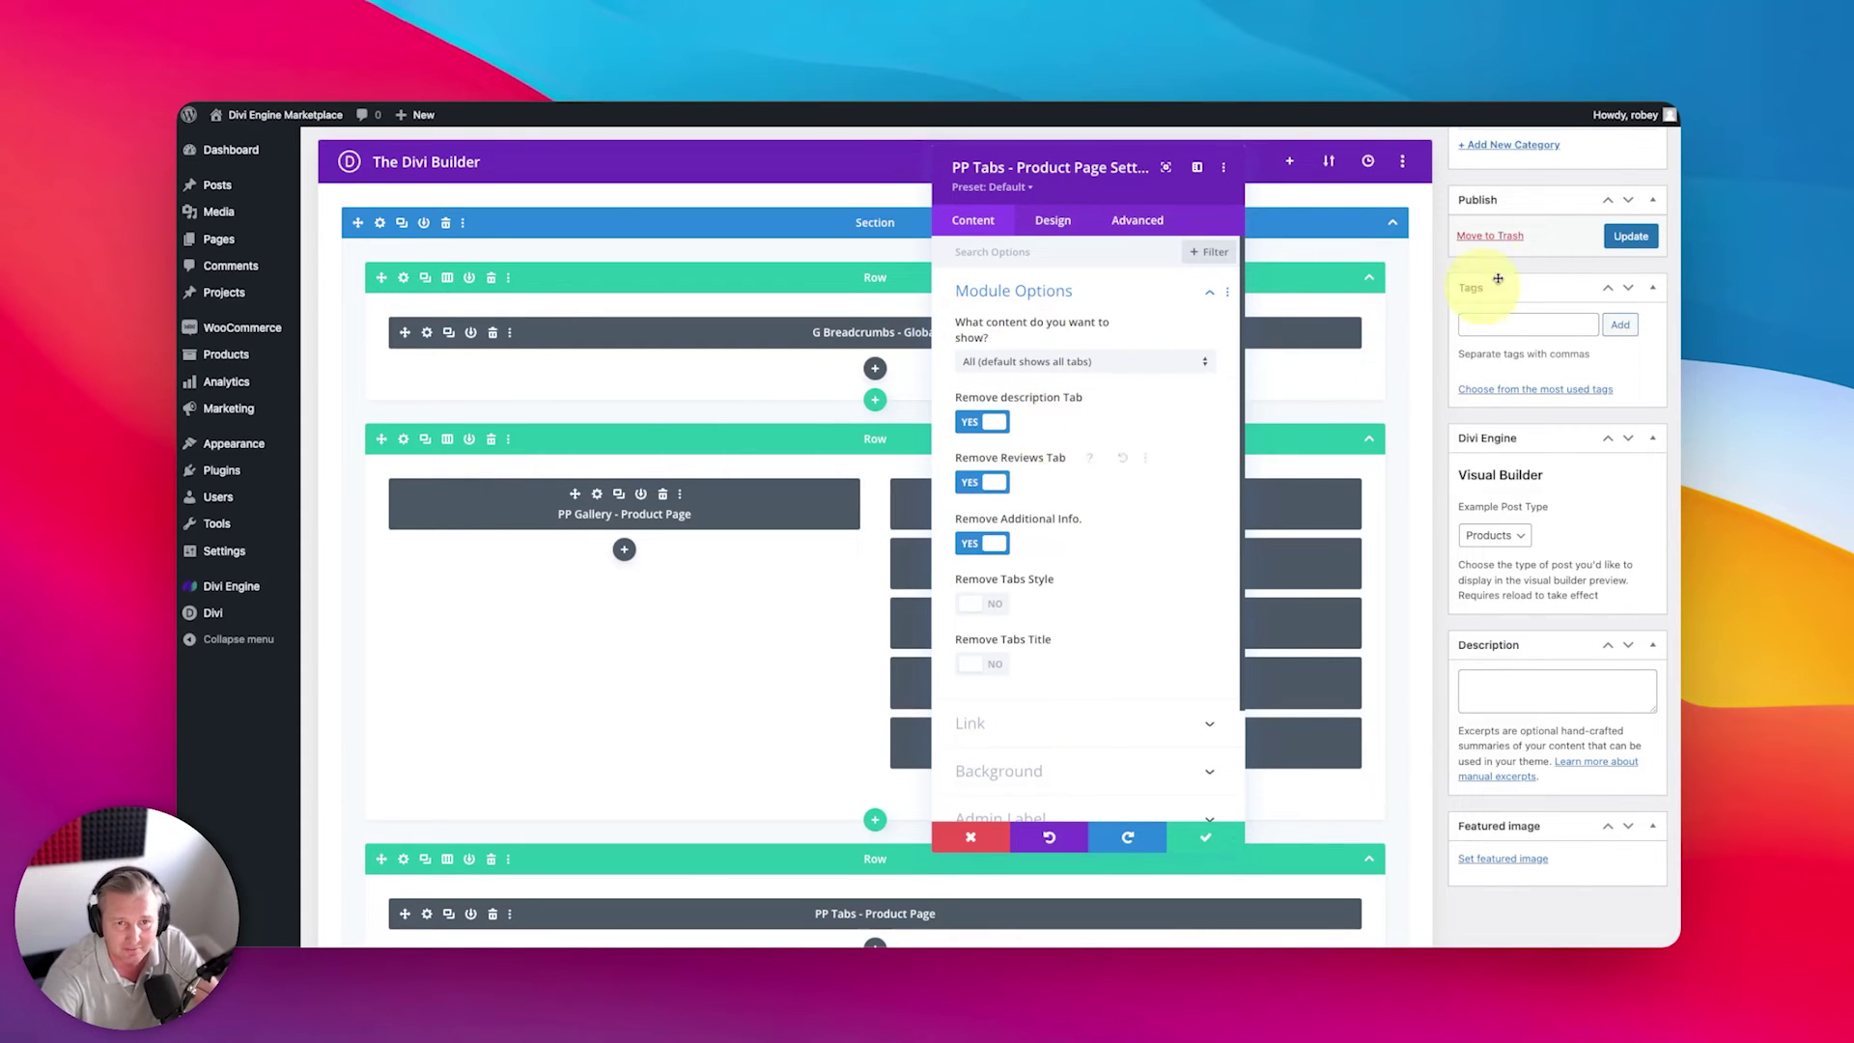
{"action": "left_click", "coordinate": [1180, 845]}
{"action": "left_click", "coordinate": [1629, 233]}
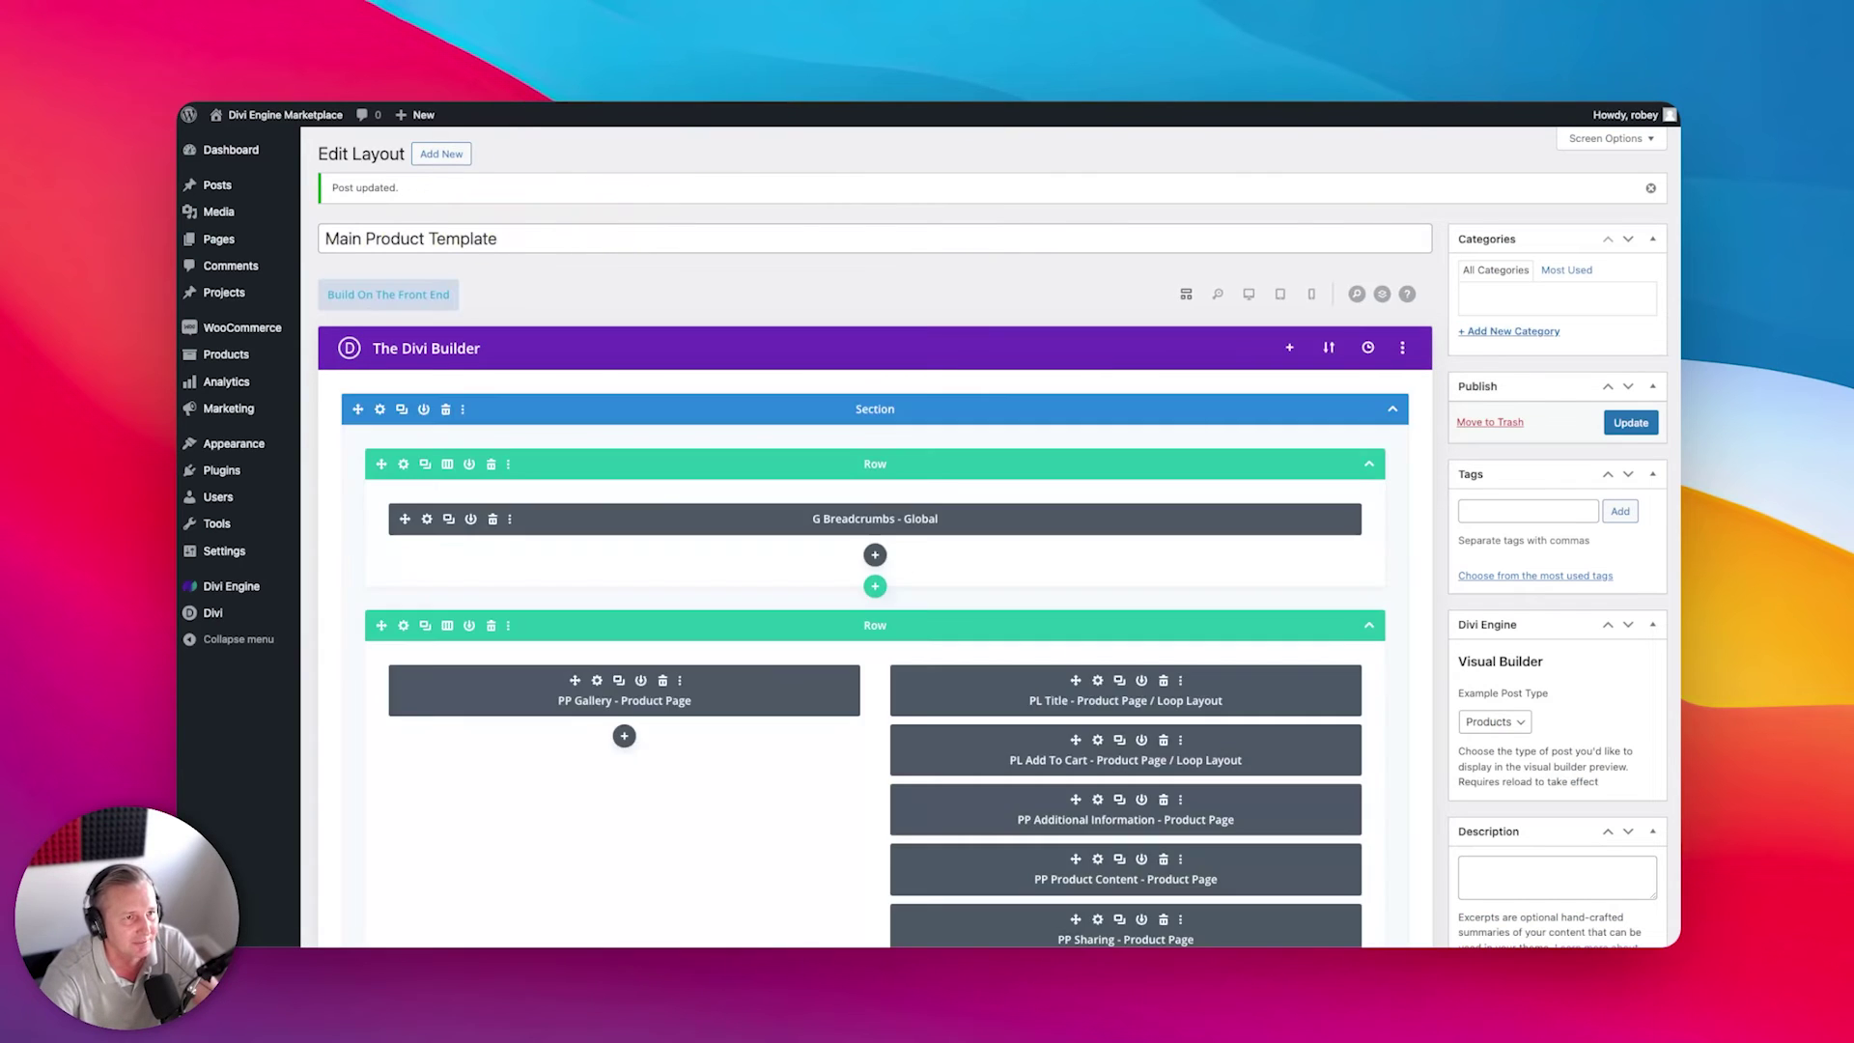
Step: Check the share icons and the Features and Usage Instructions tabs on the Divi Ninja Tee product page
{"action": "key", "text": "ctrl+Tab"}
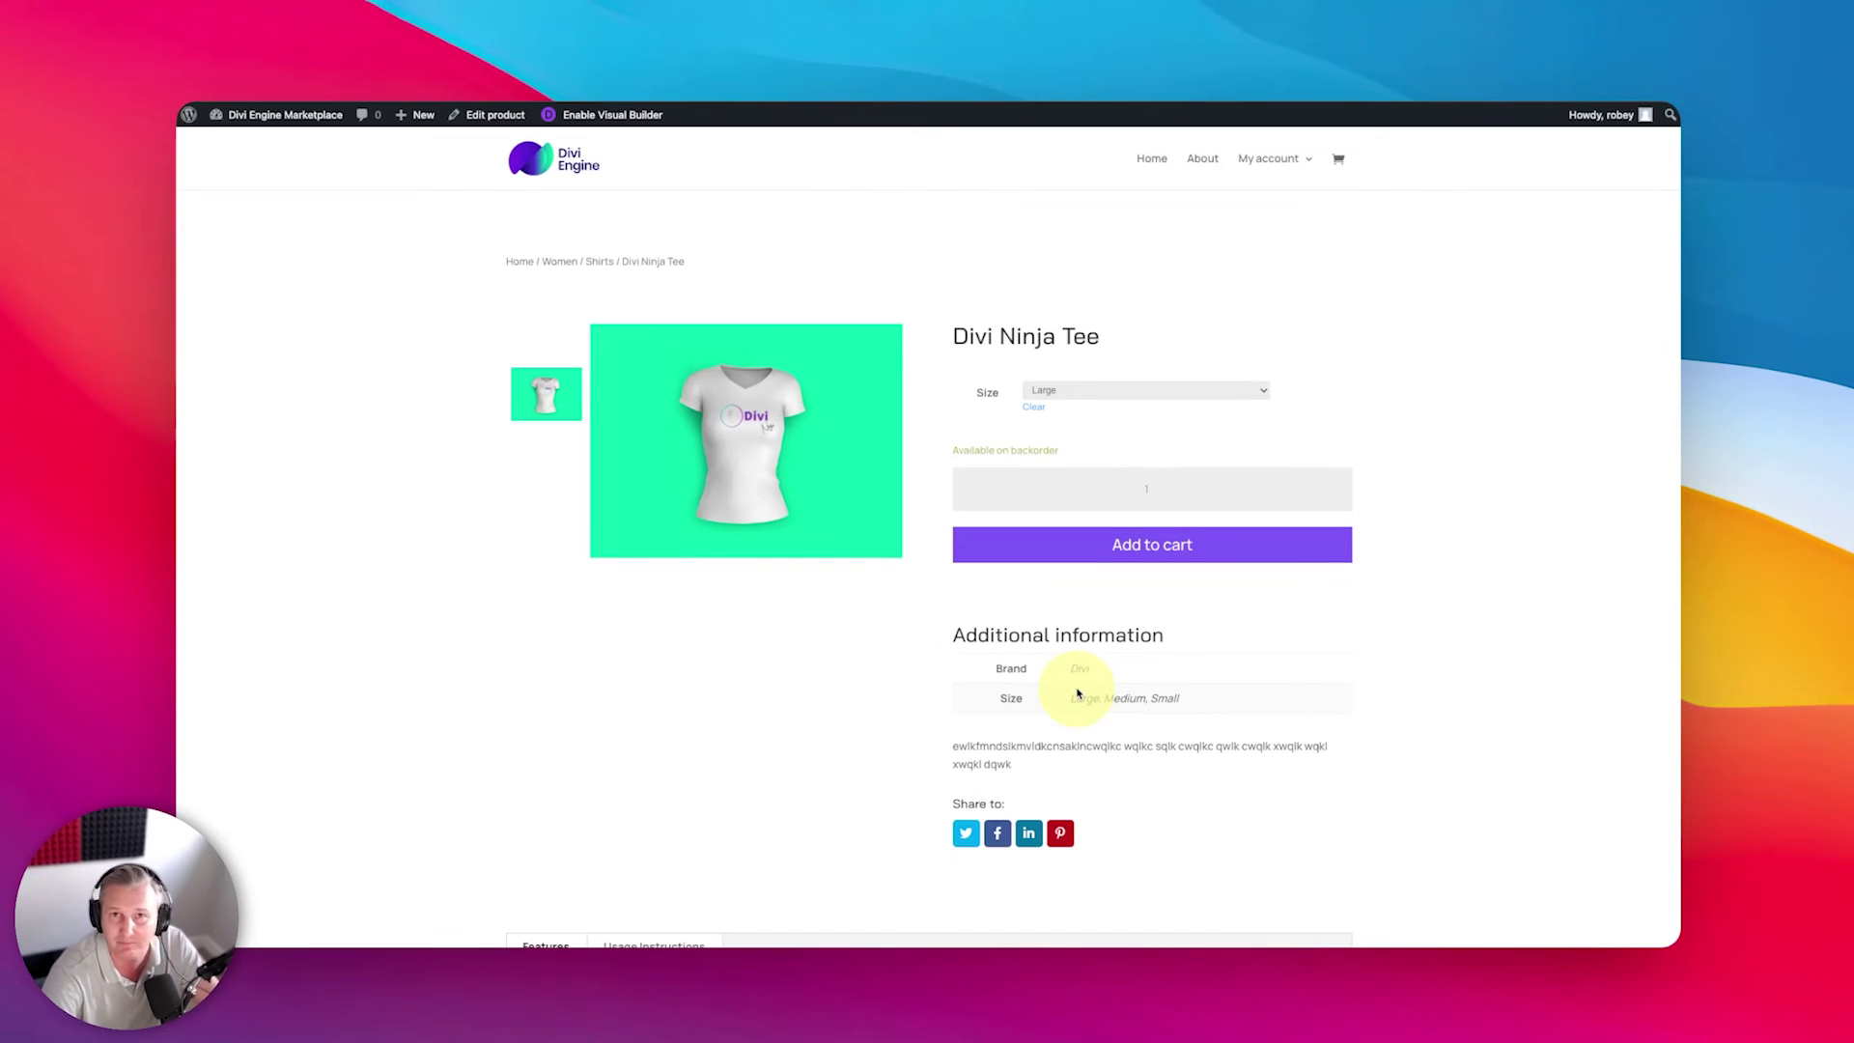
{"action": "scroll", "coordinate": [1077, 693], "scroll_direction": "down", "scroll_amount": 5}
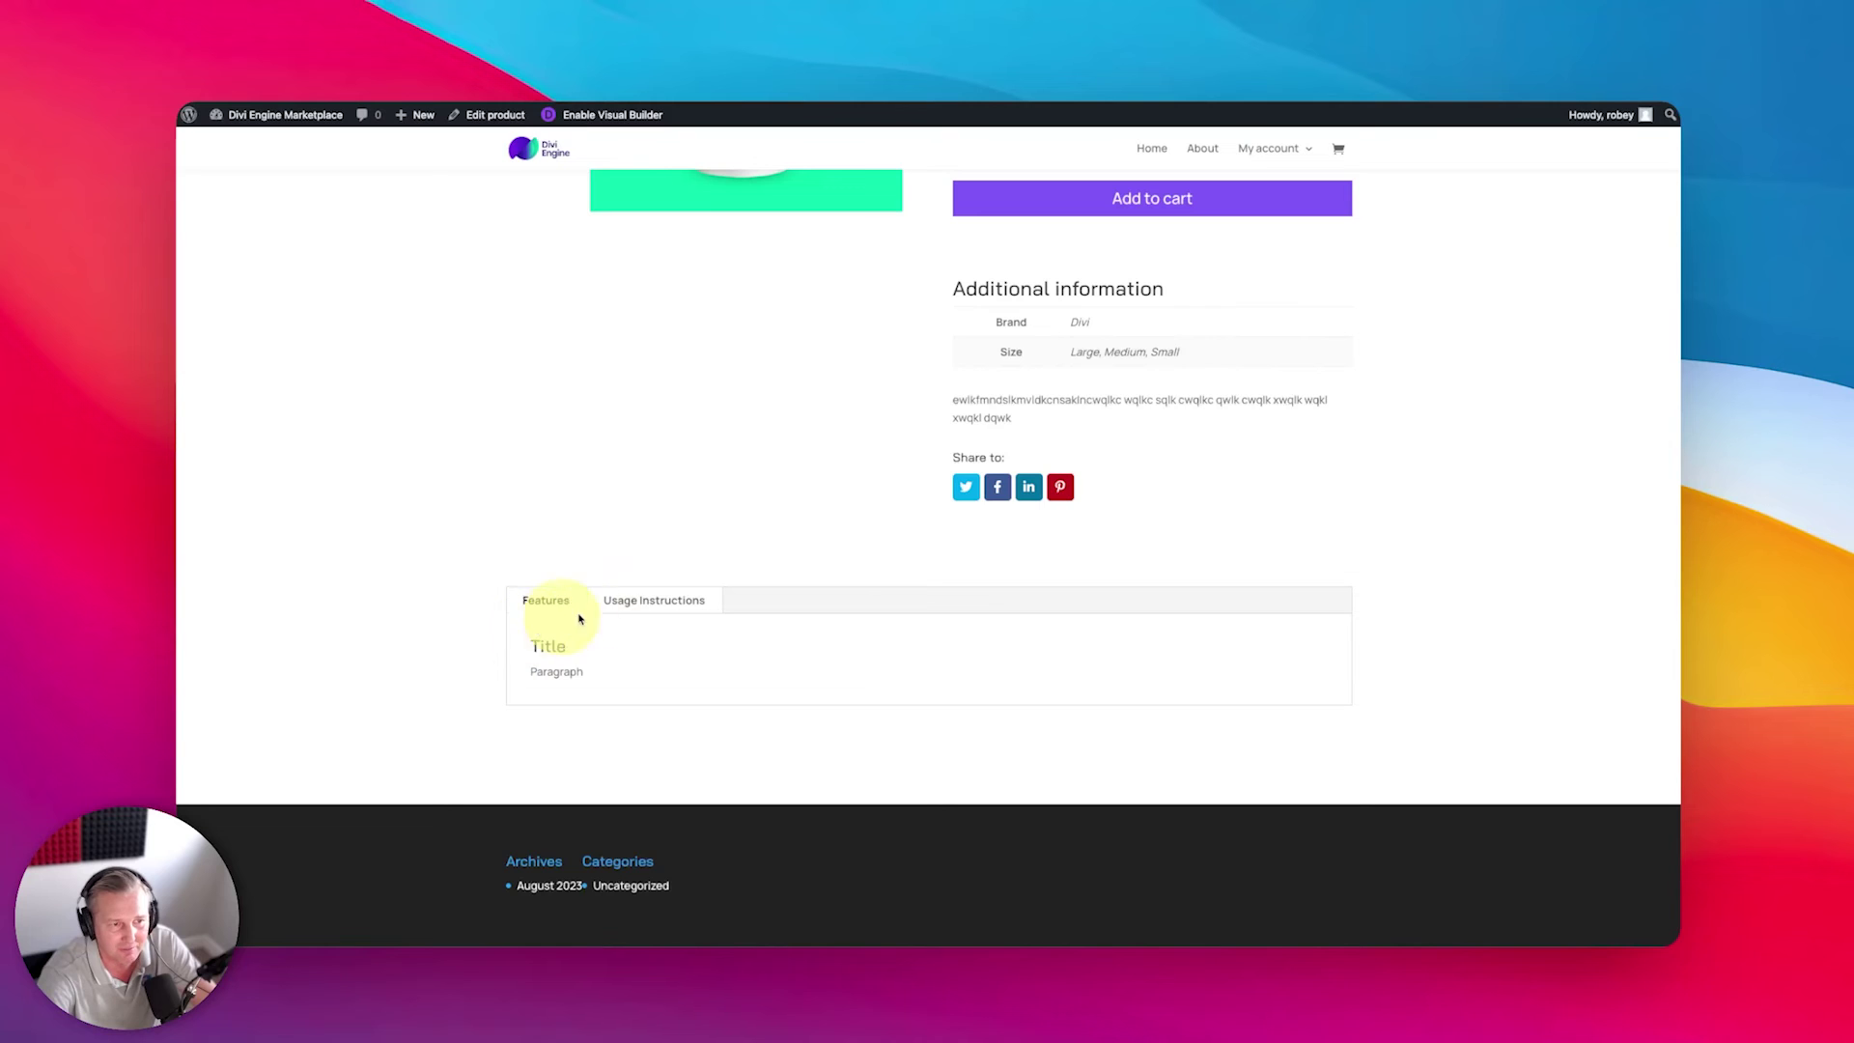
{"action": "left_click", "coordinate": [619, 612]}
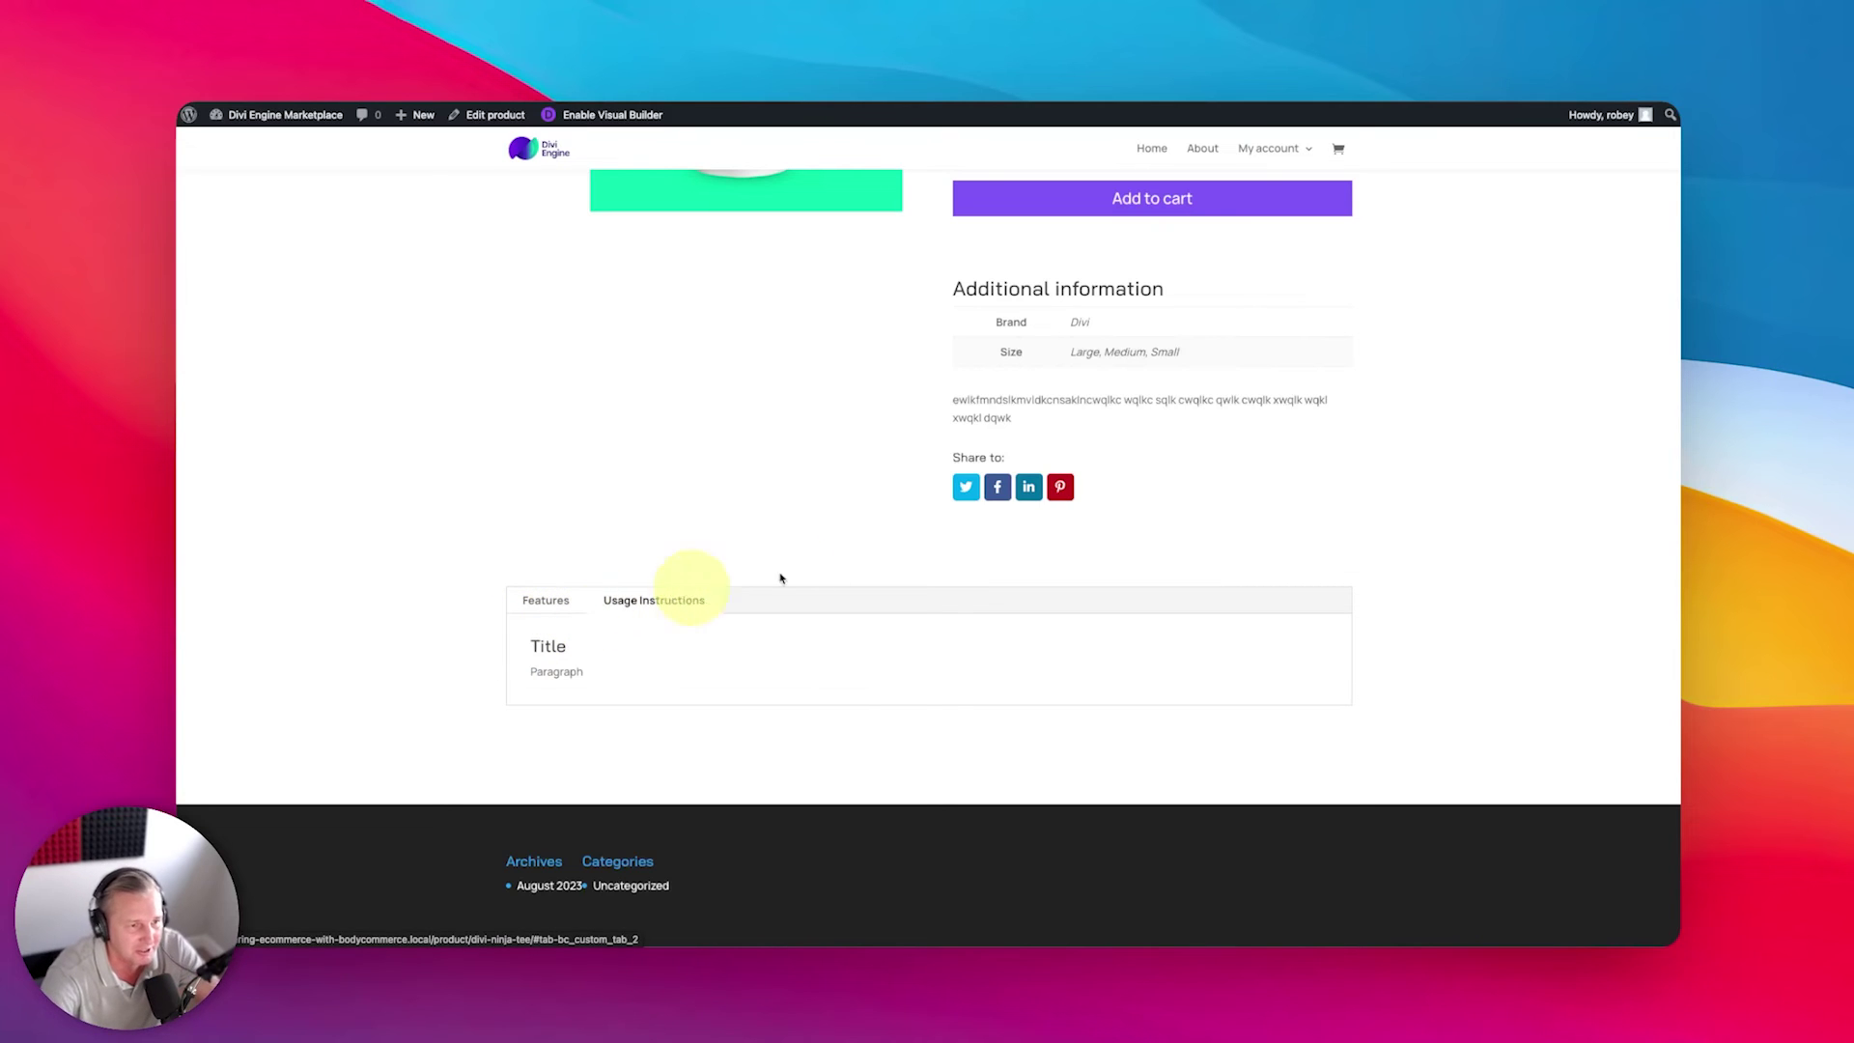
{"action": "left_click", "coordinate": [542, 603]}
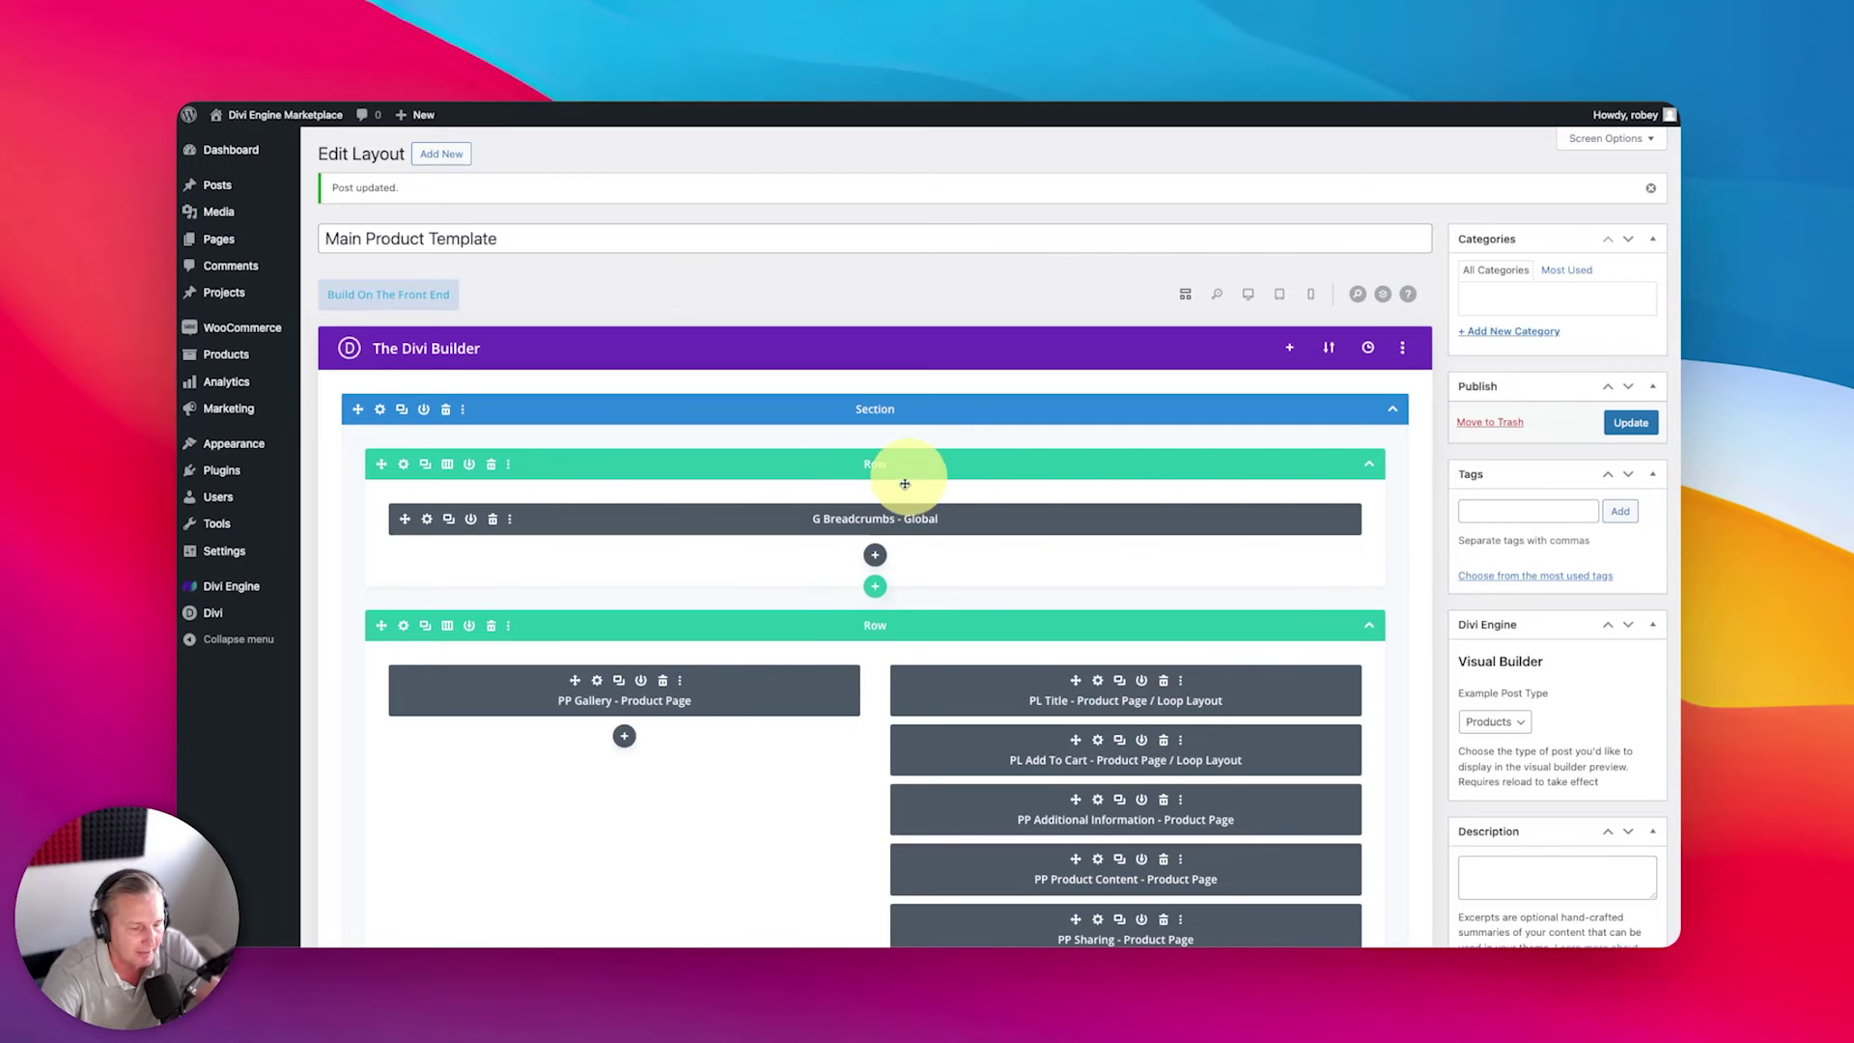
Step: Add a one-column row below the PP Tabs row and insert the PP Related Products module in it
{"action": "scroll", "coordinate": [903, 485], "scroll_direction": "down", "scroll_amount": 4}
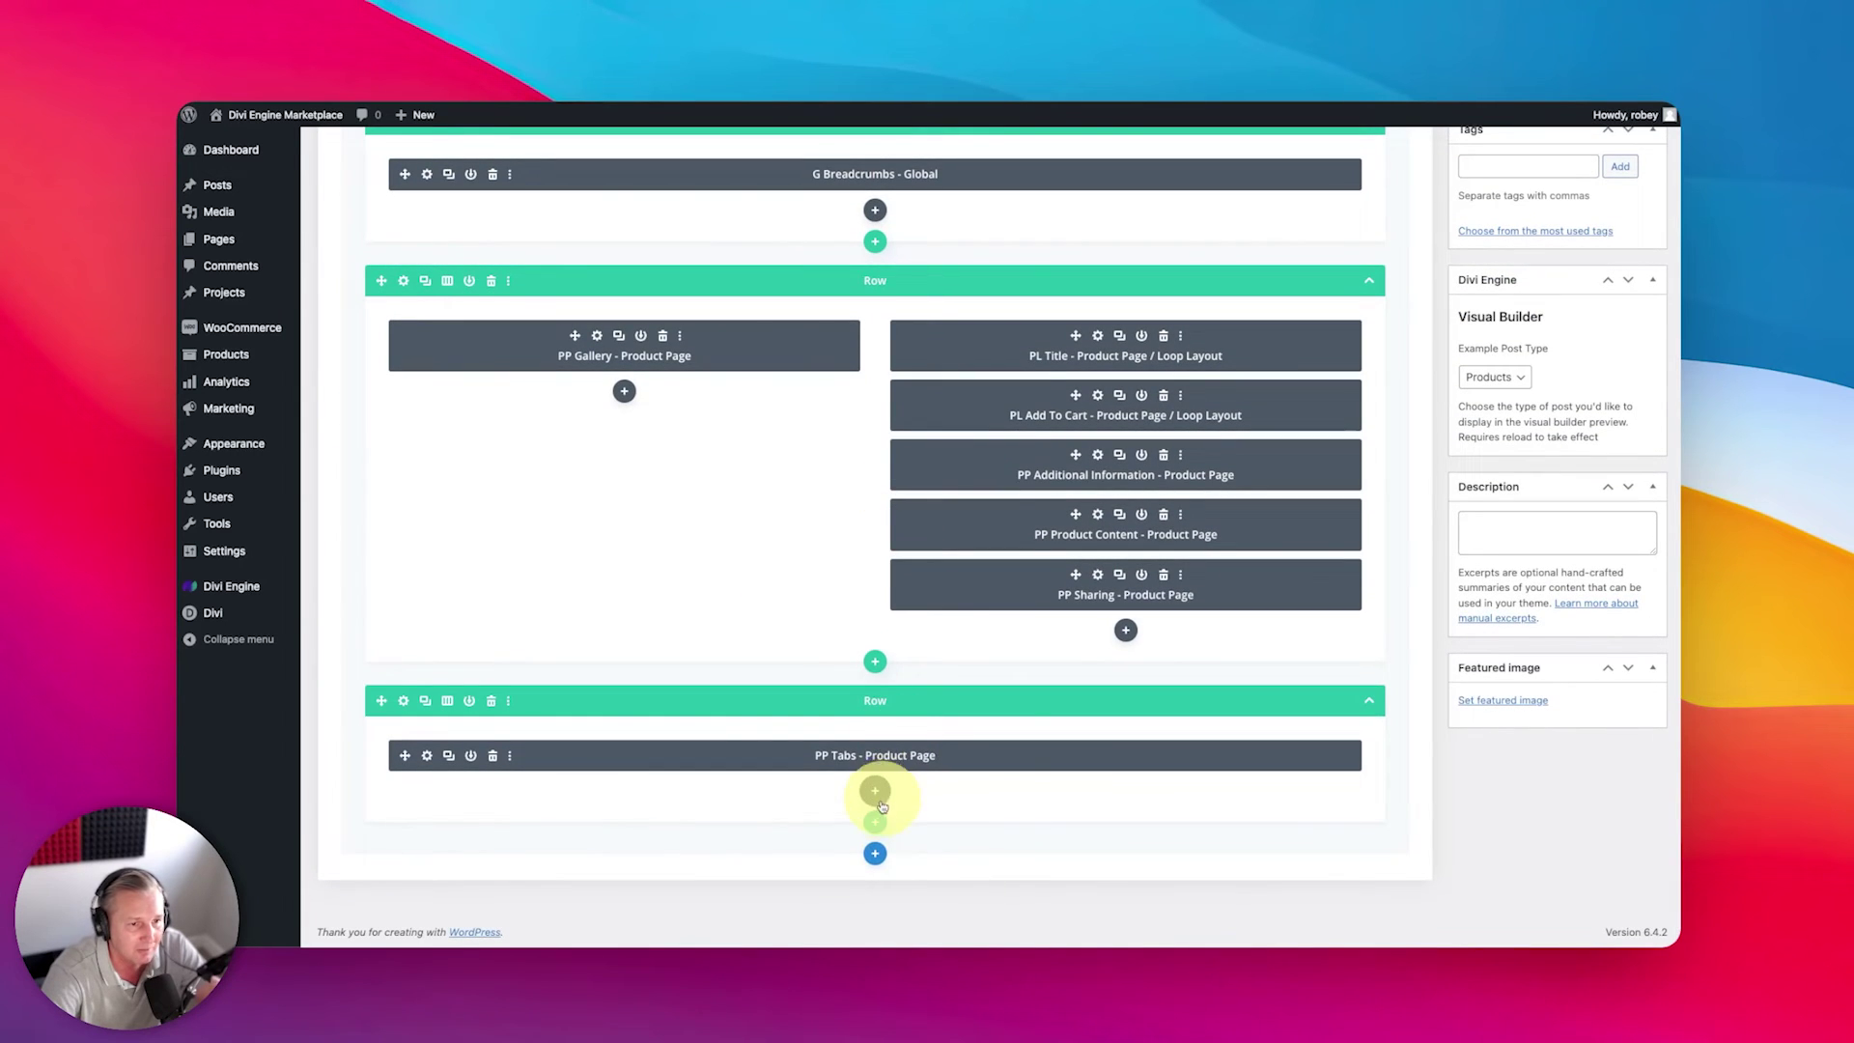
{"action": "left_click", "coordinate": [875, 819]}
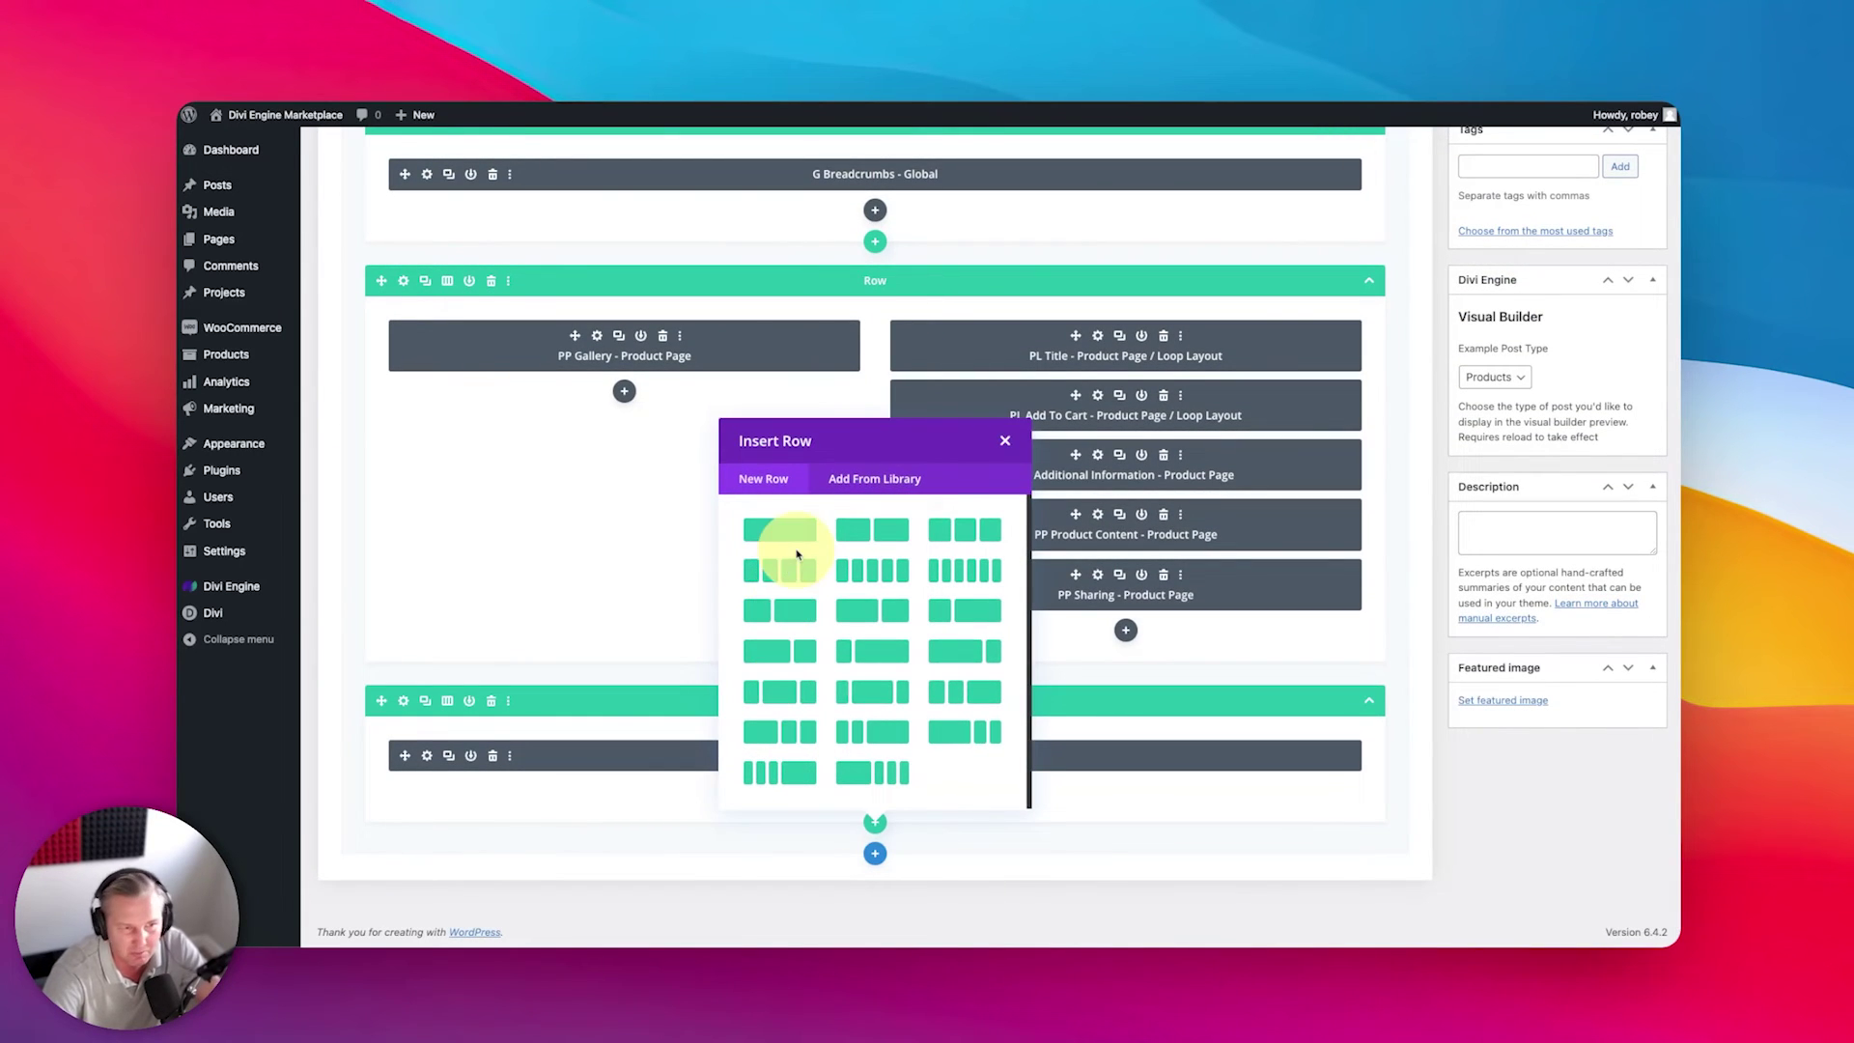
{"action": "left_click", "coordinate": [785, 527]}
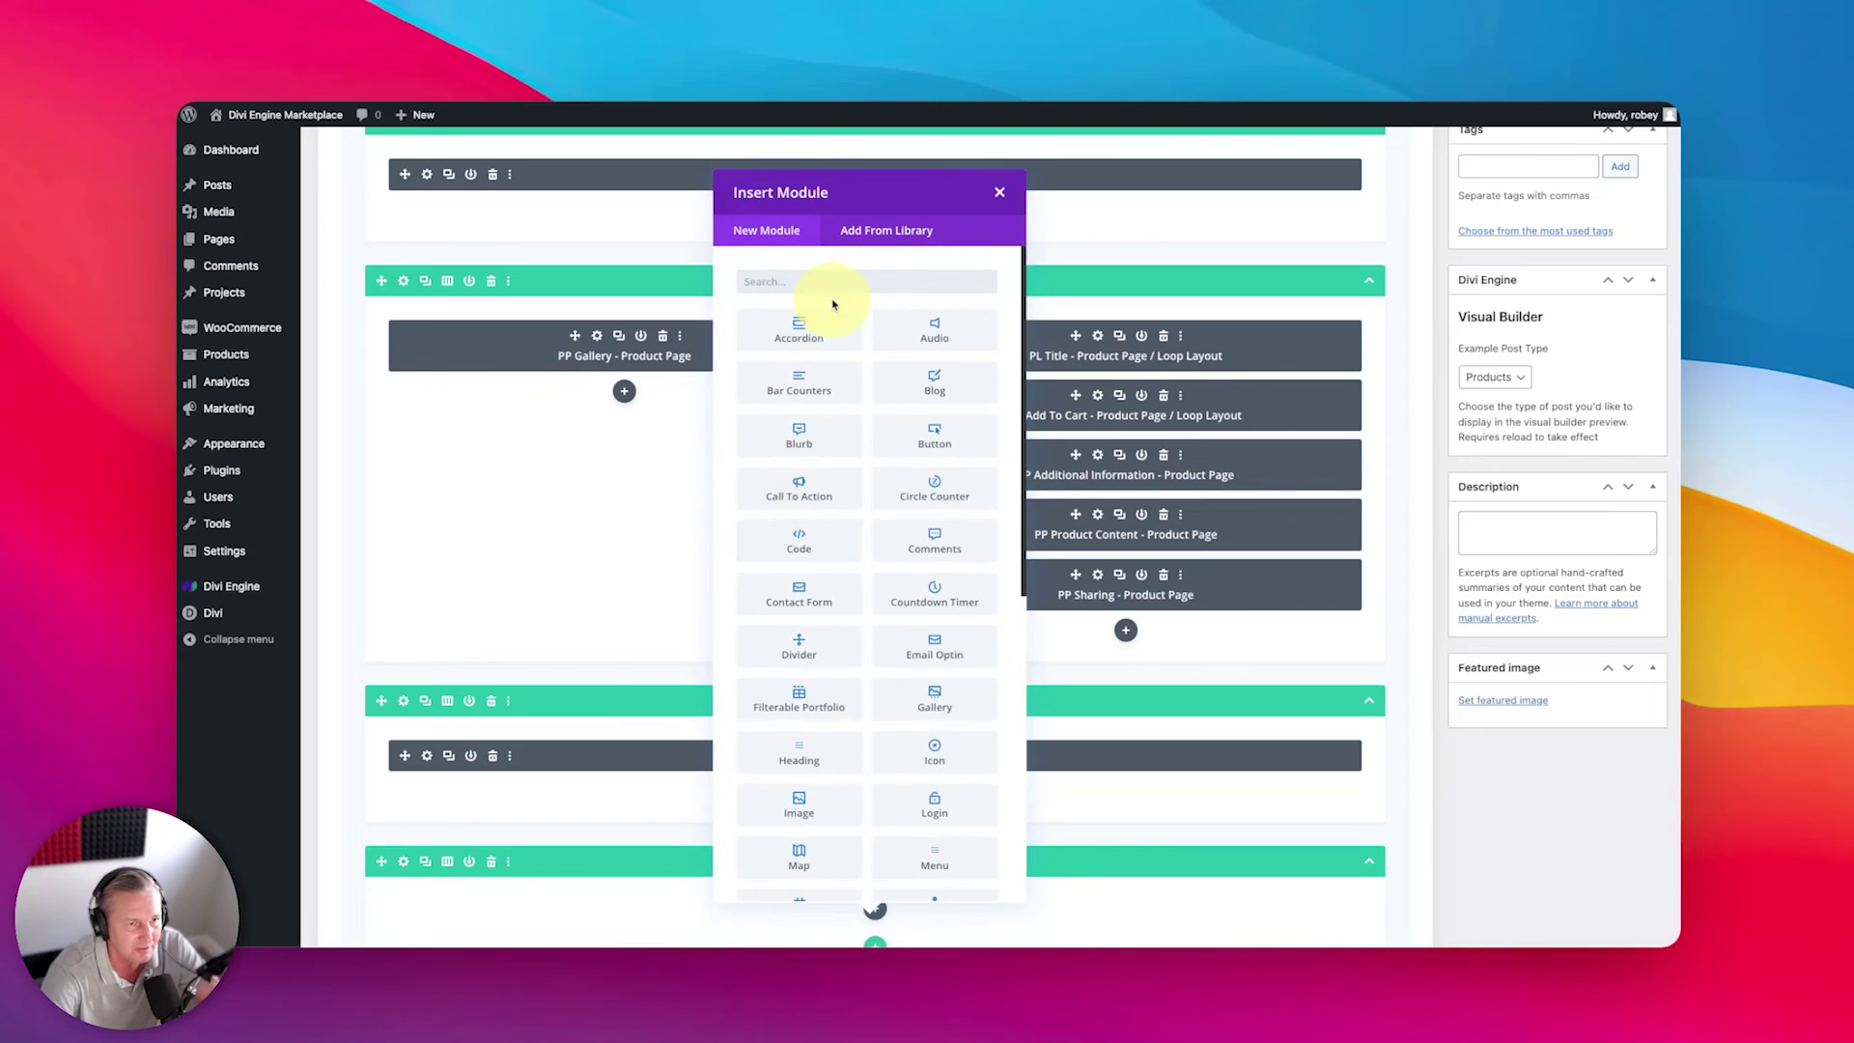
{"action": "type", "text": "related"}
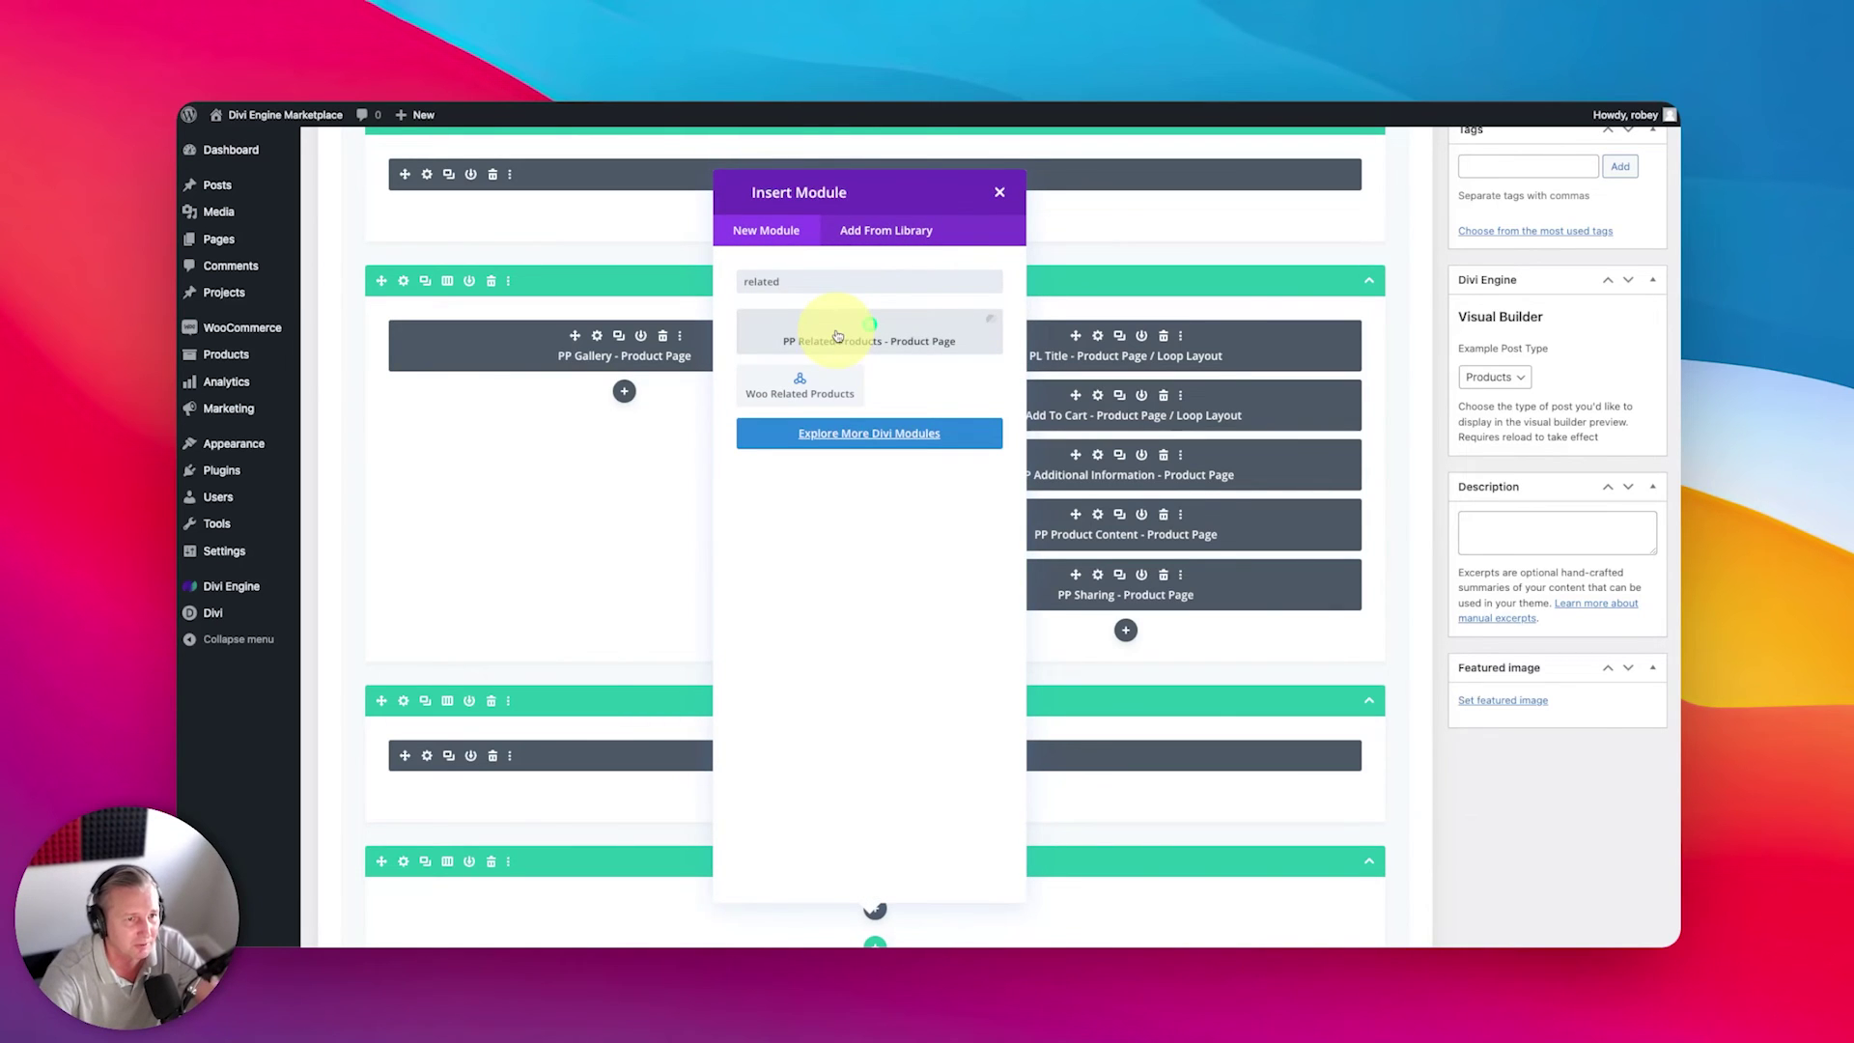
{"action": "left_click", "coordinate": [837, 335]}
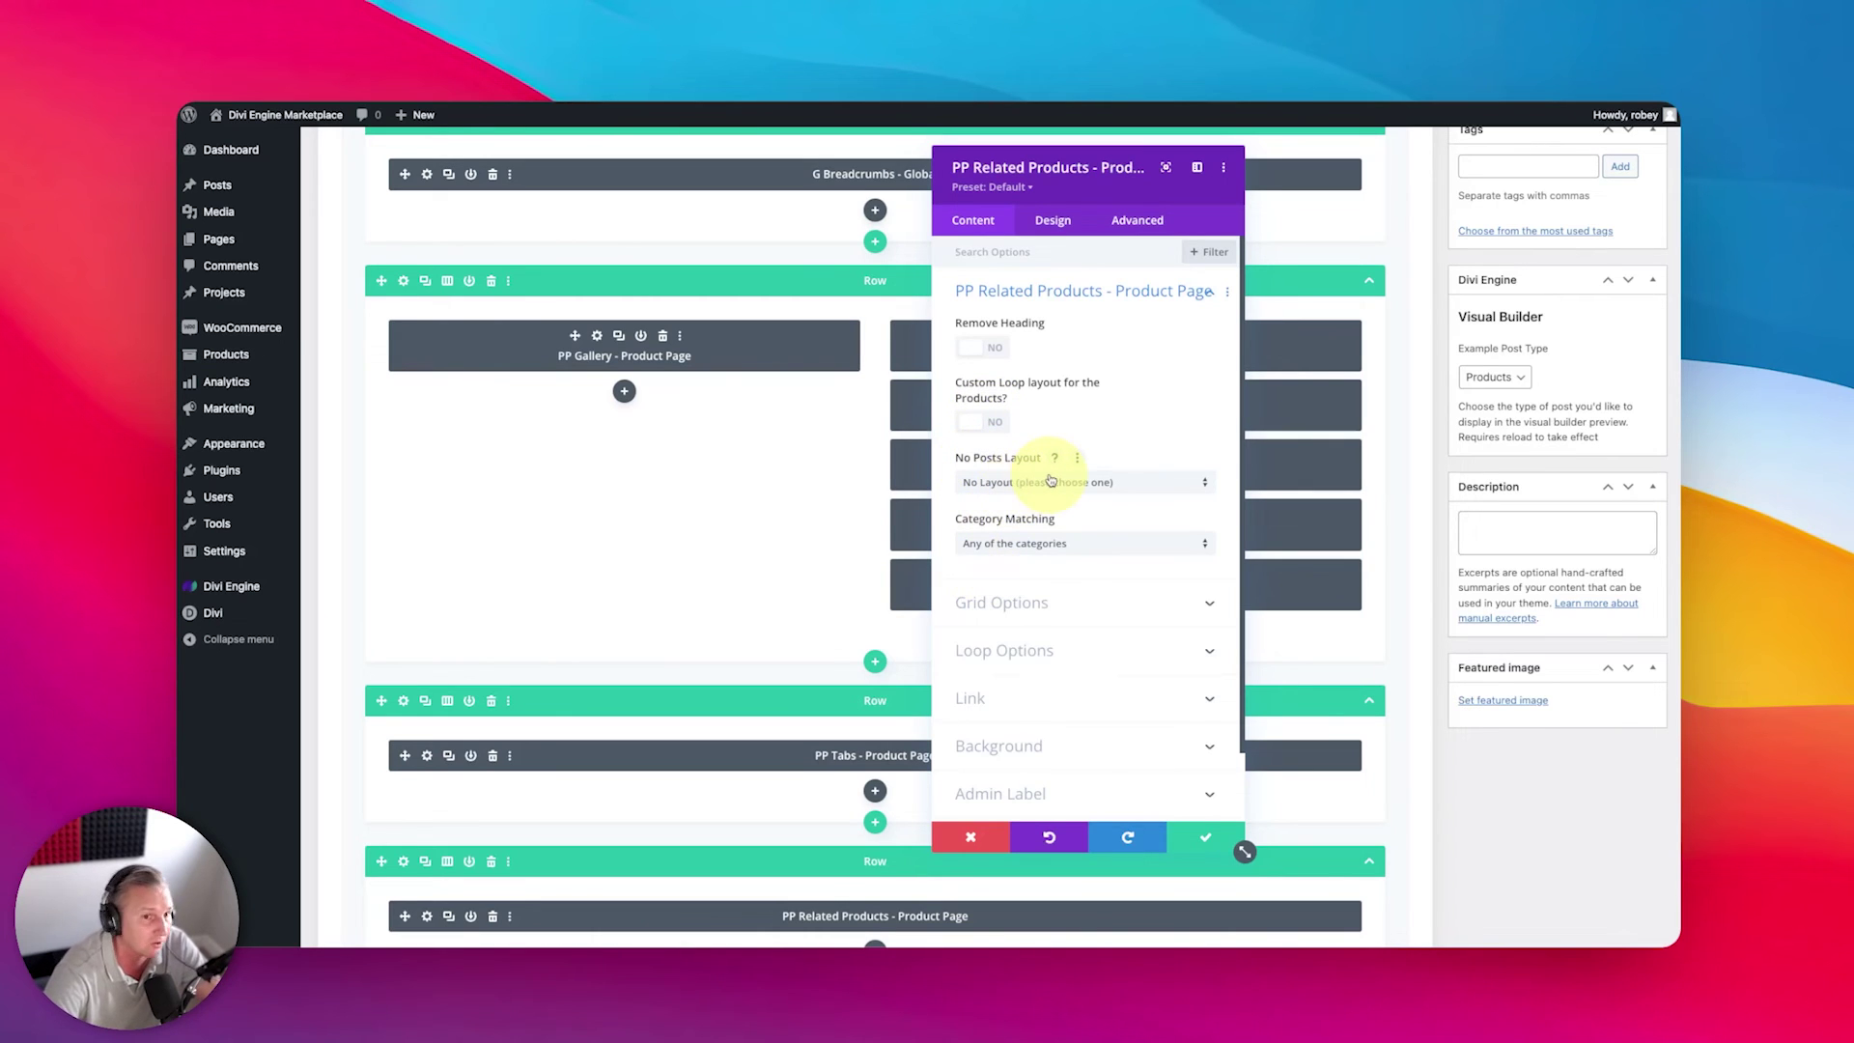
Step: Examine the related products module's category matching choices and its loop options
{"action": "left_click", "coordinate": [1018, 551]}
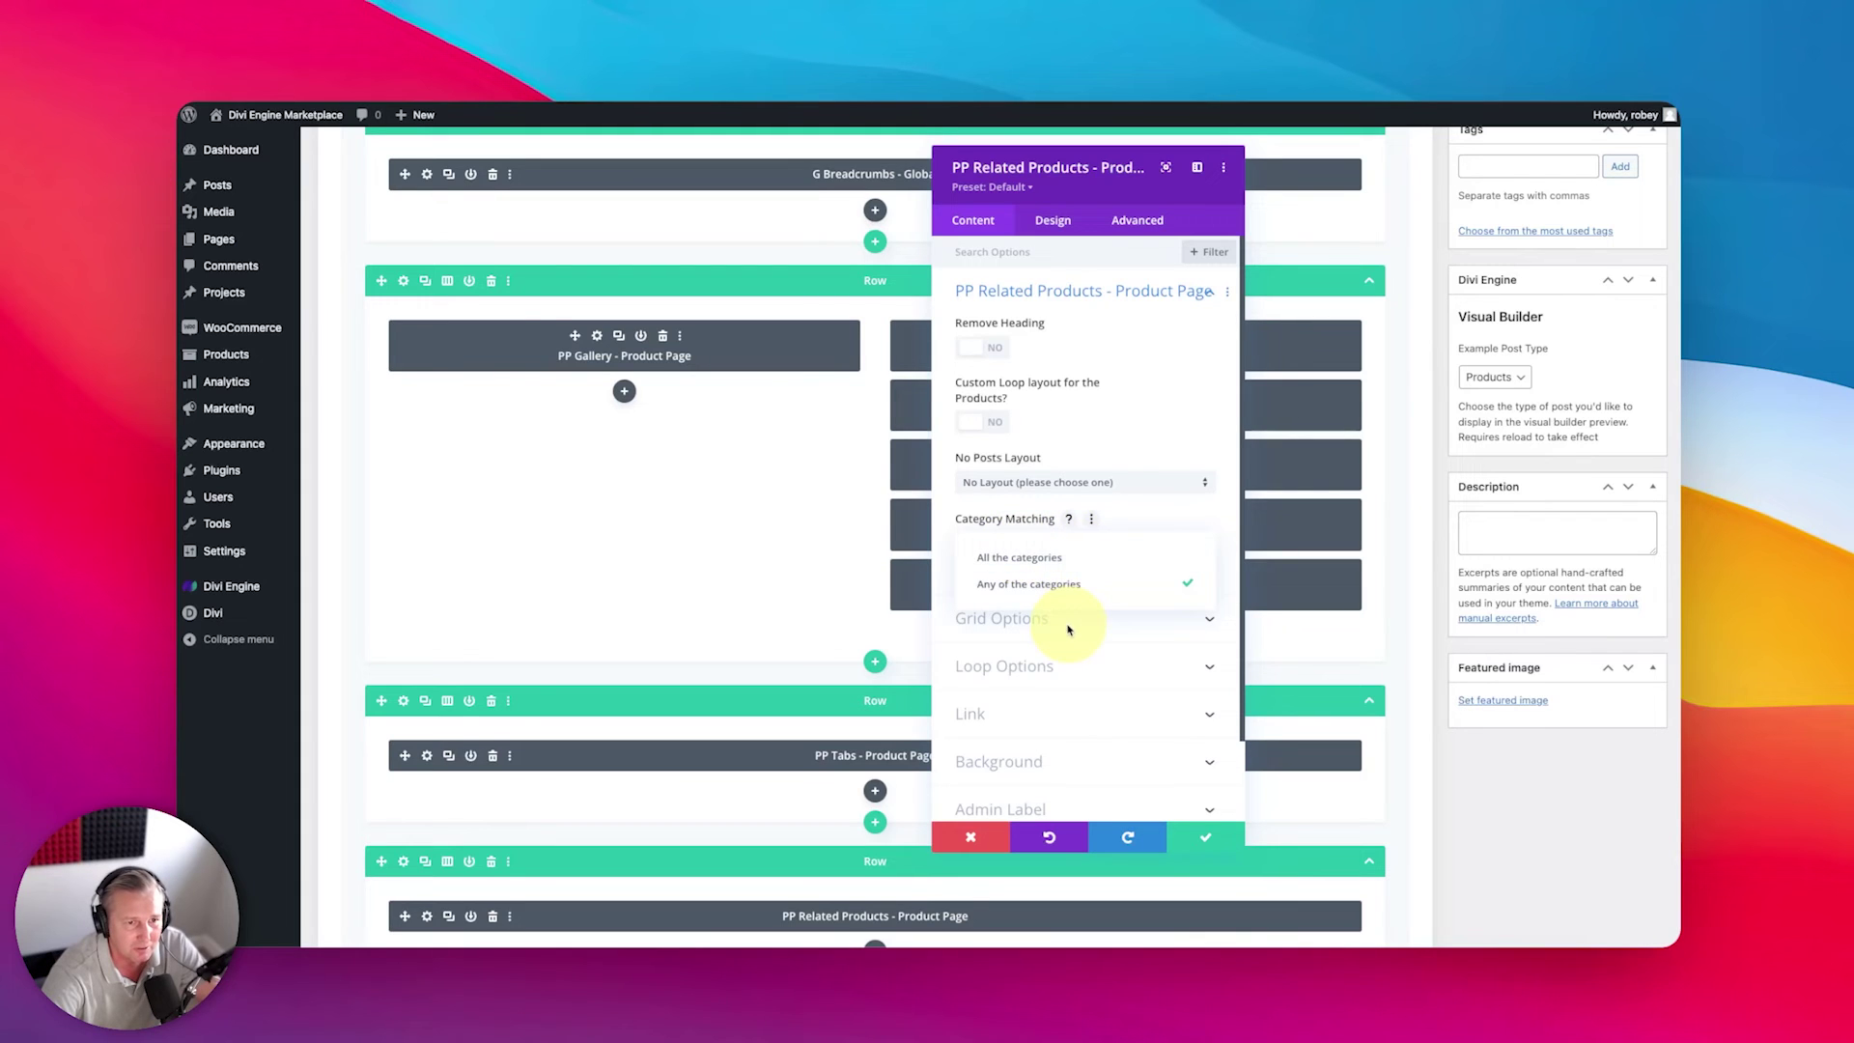
{"action": "left_click", "coordinate": [947, 565]}
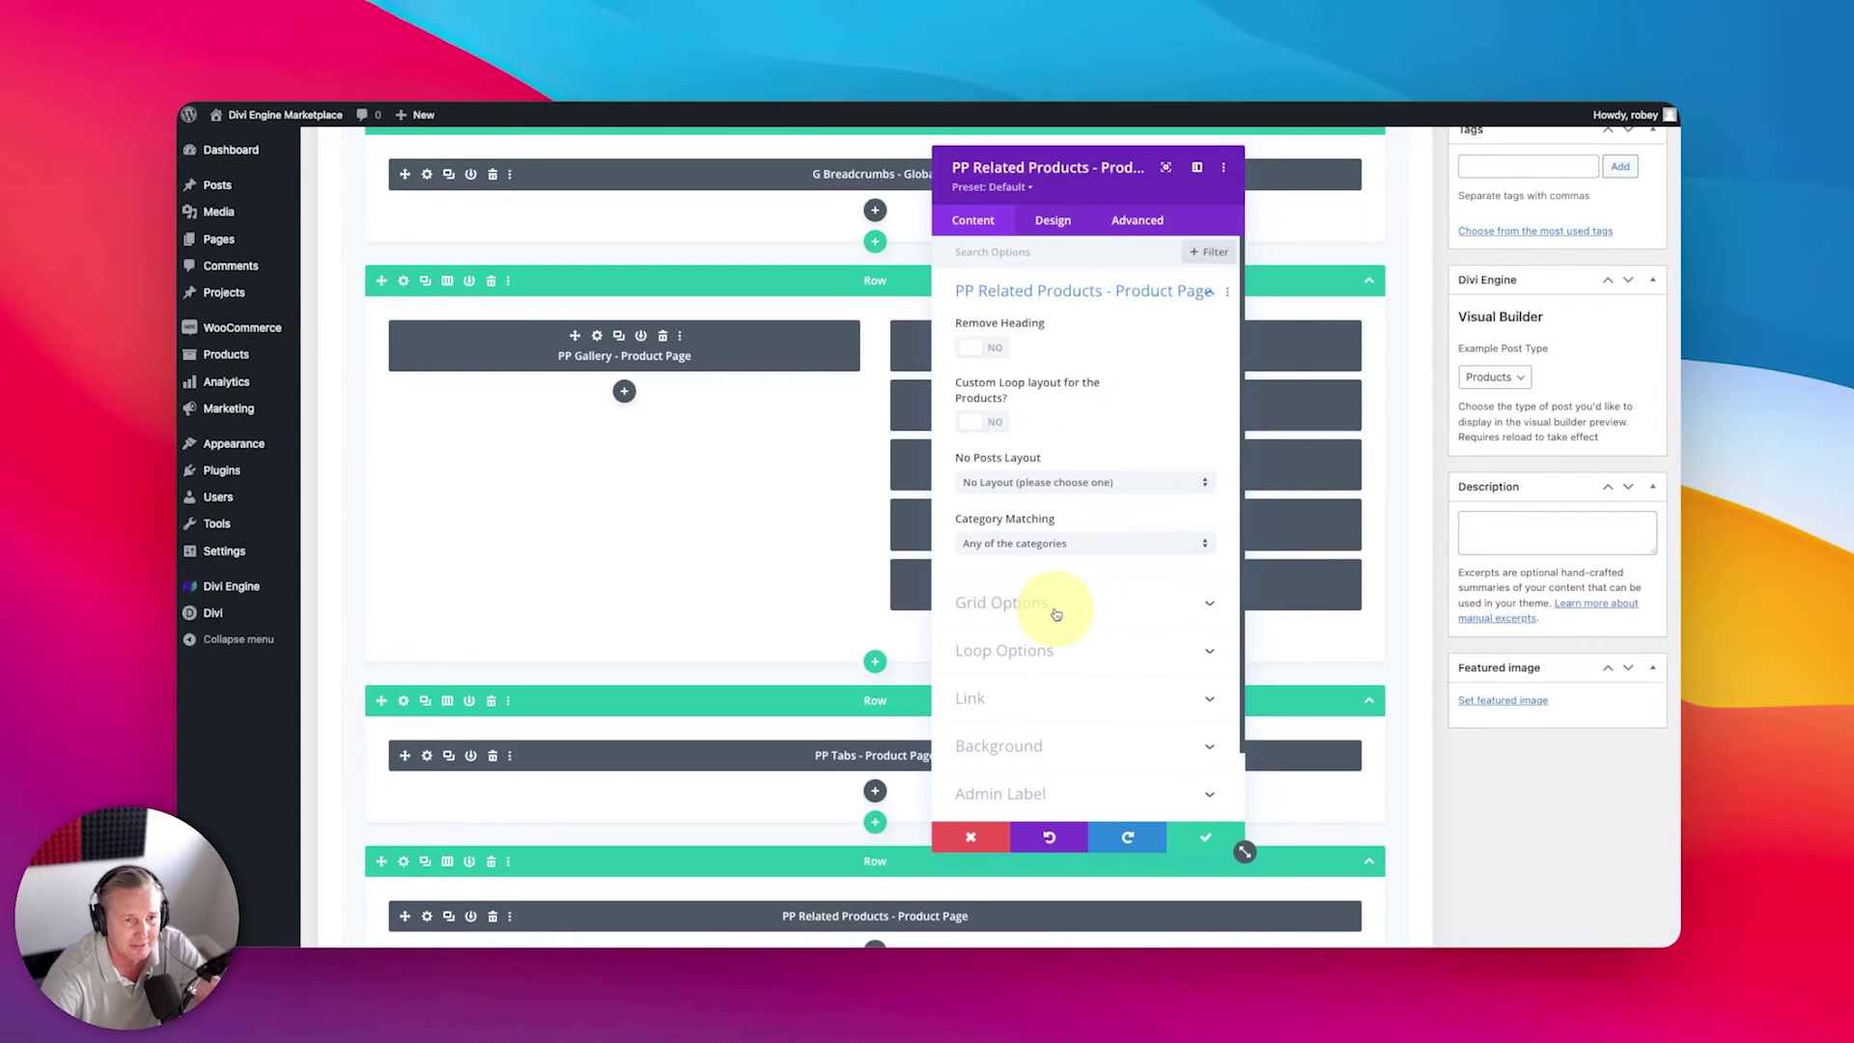
{"action": "left_click", "coordinate": [1056, 608]}
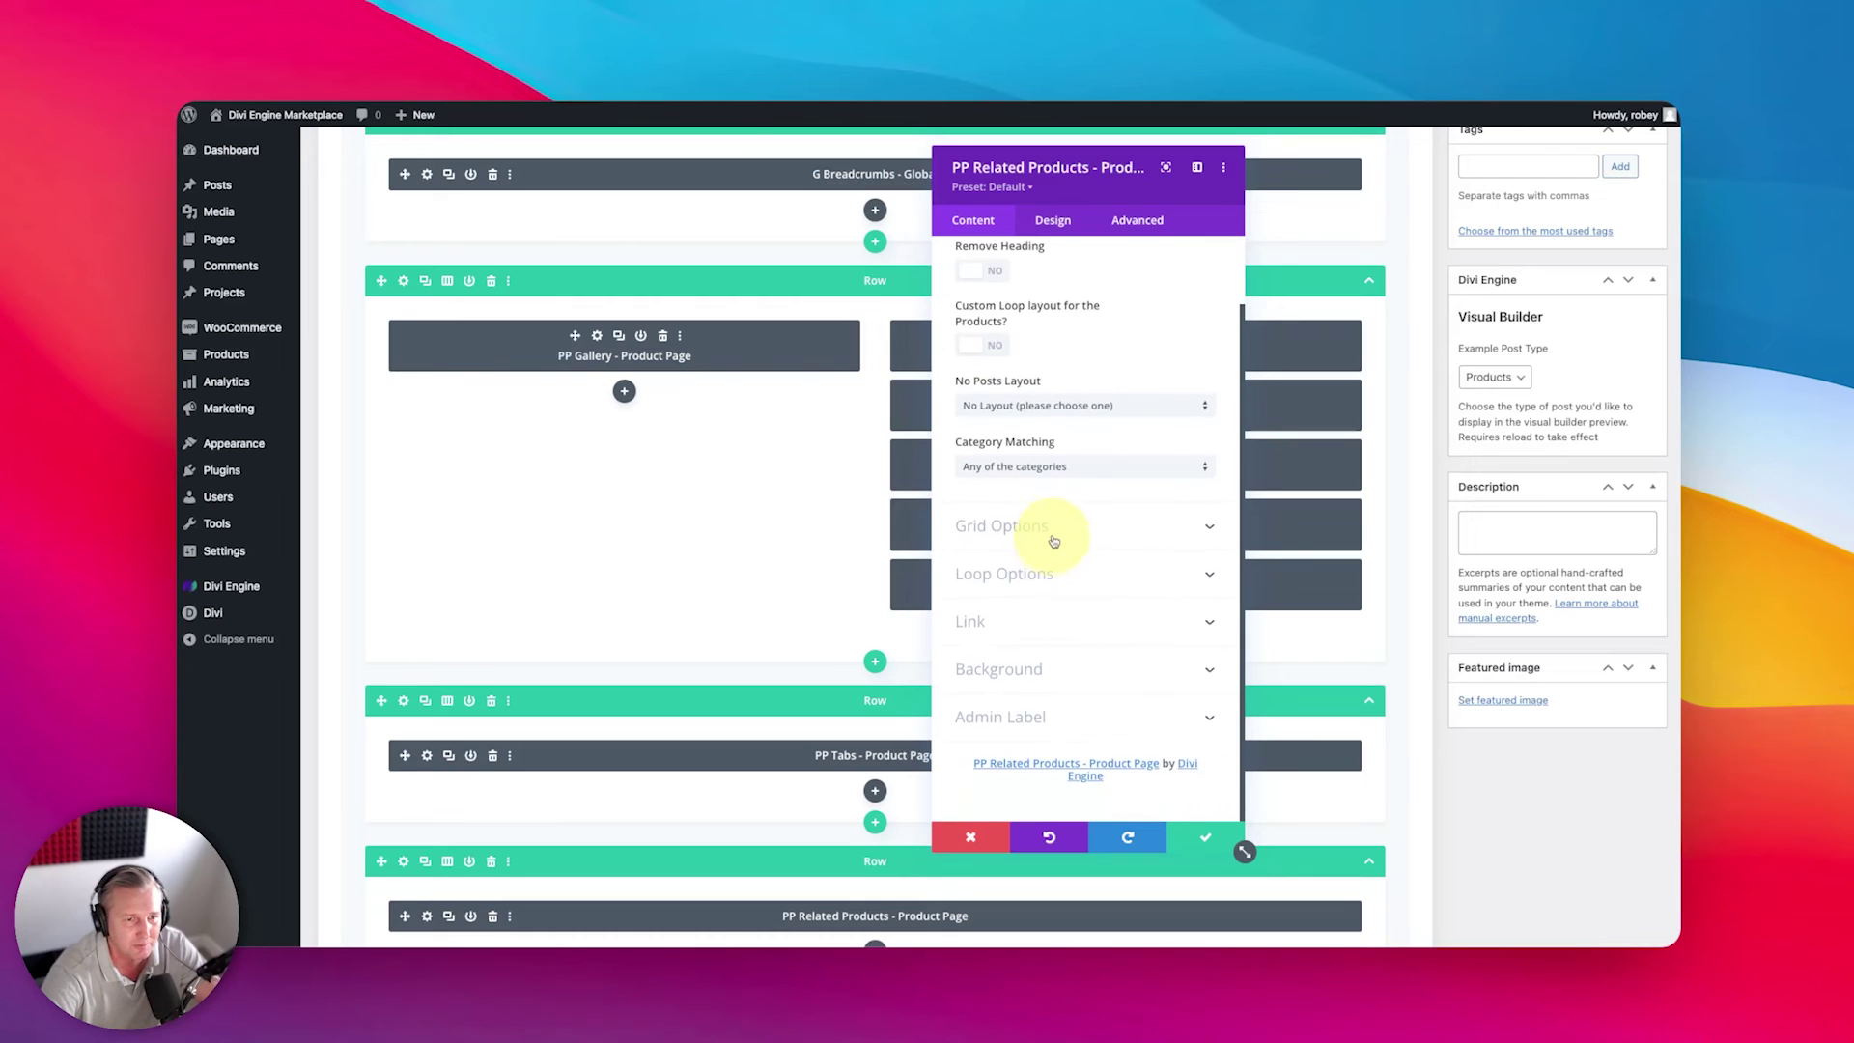
{"action": "left_click", "coordinate": [1034, 572]}
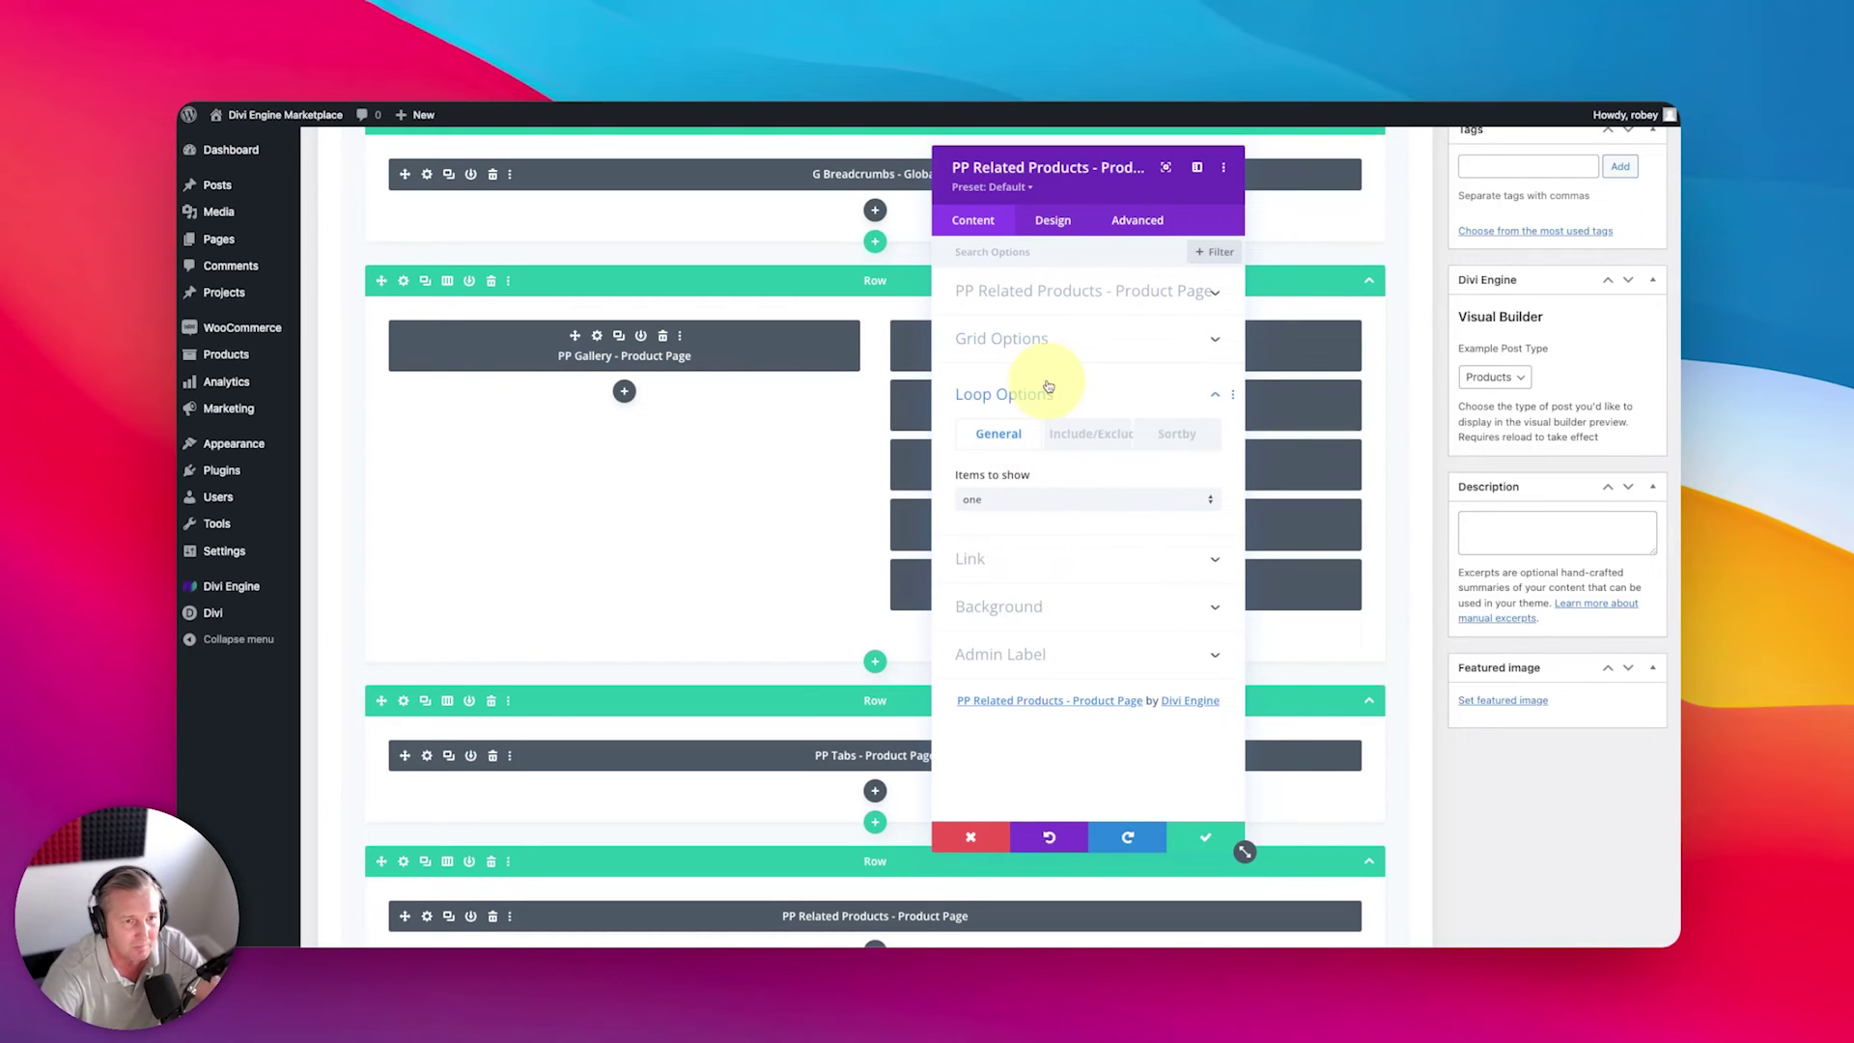
{"action": "left_click", "coordinate": [1070, 292]}
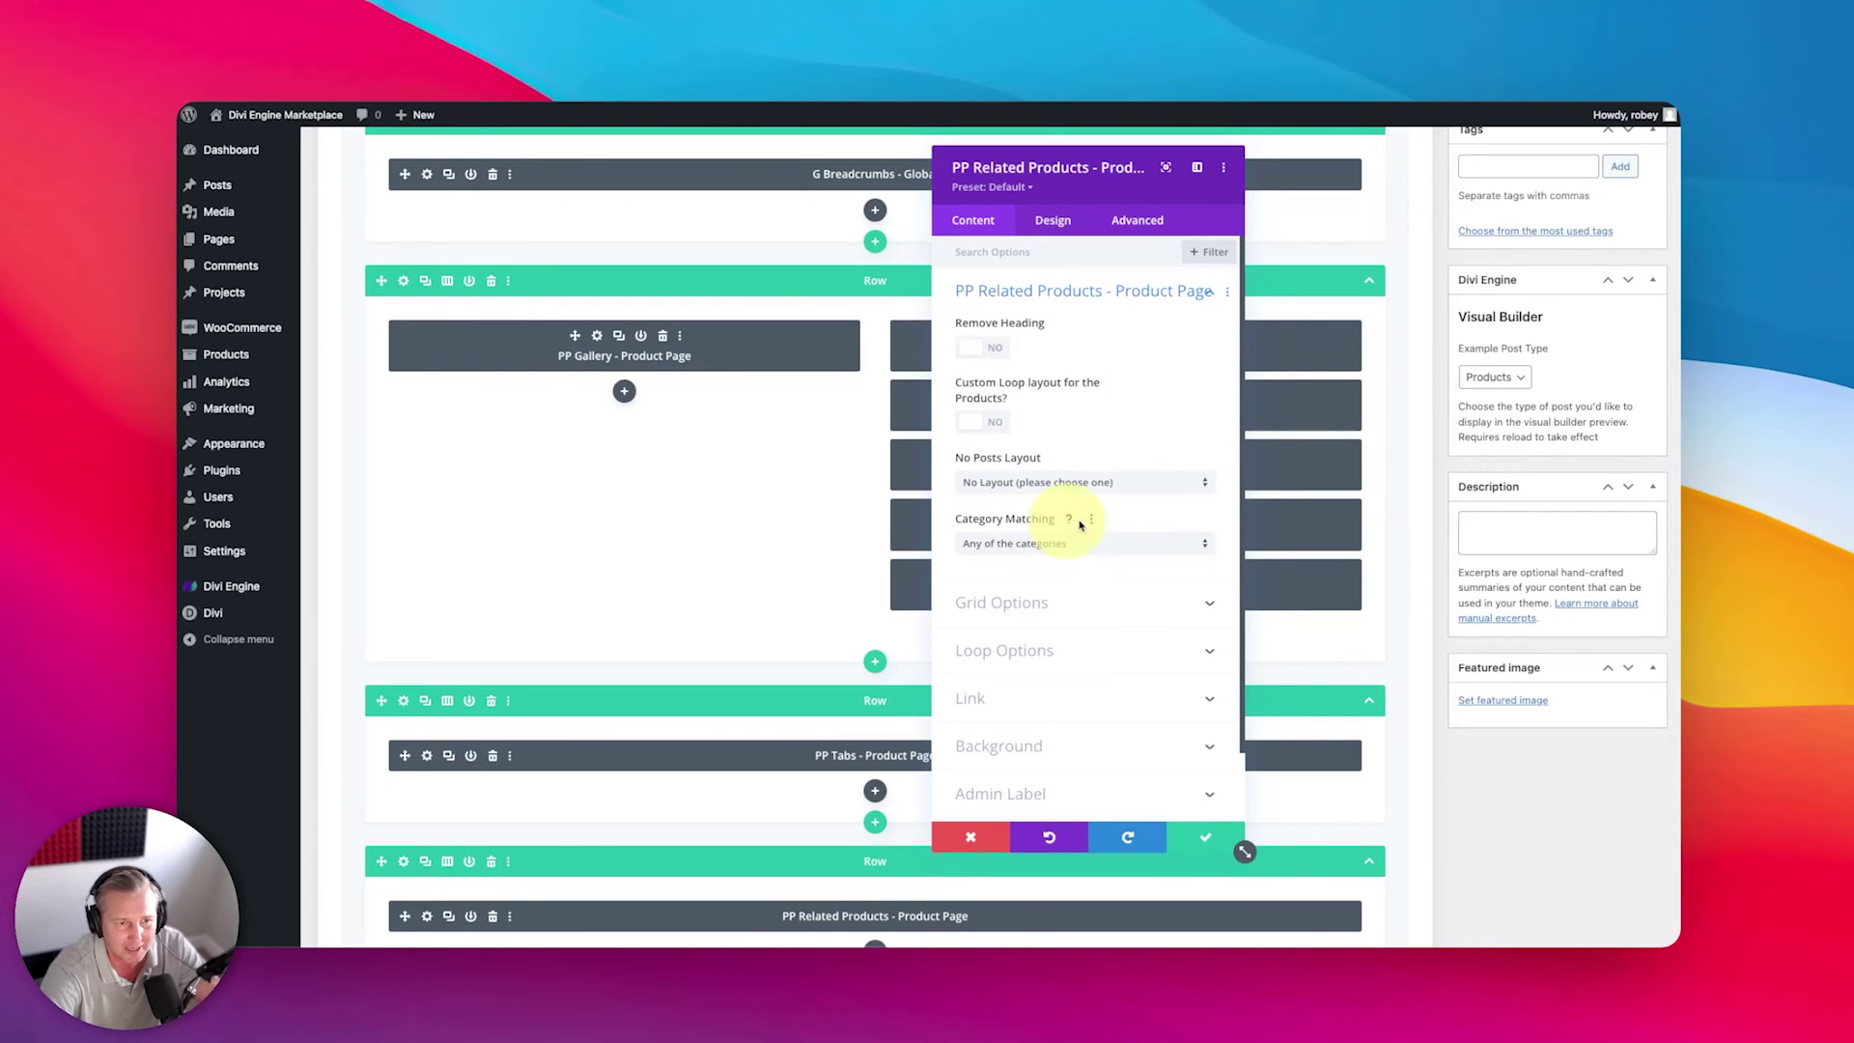
{"action": "left_click", "coordinate": [965, 548]}
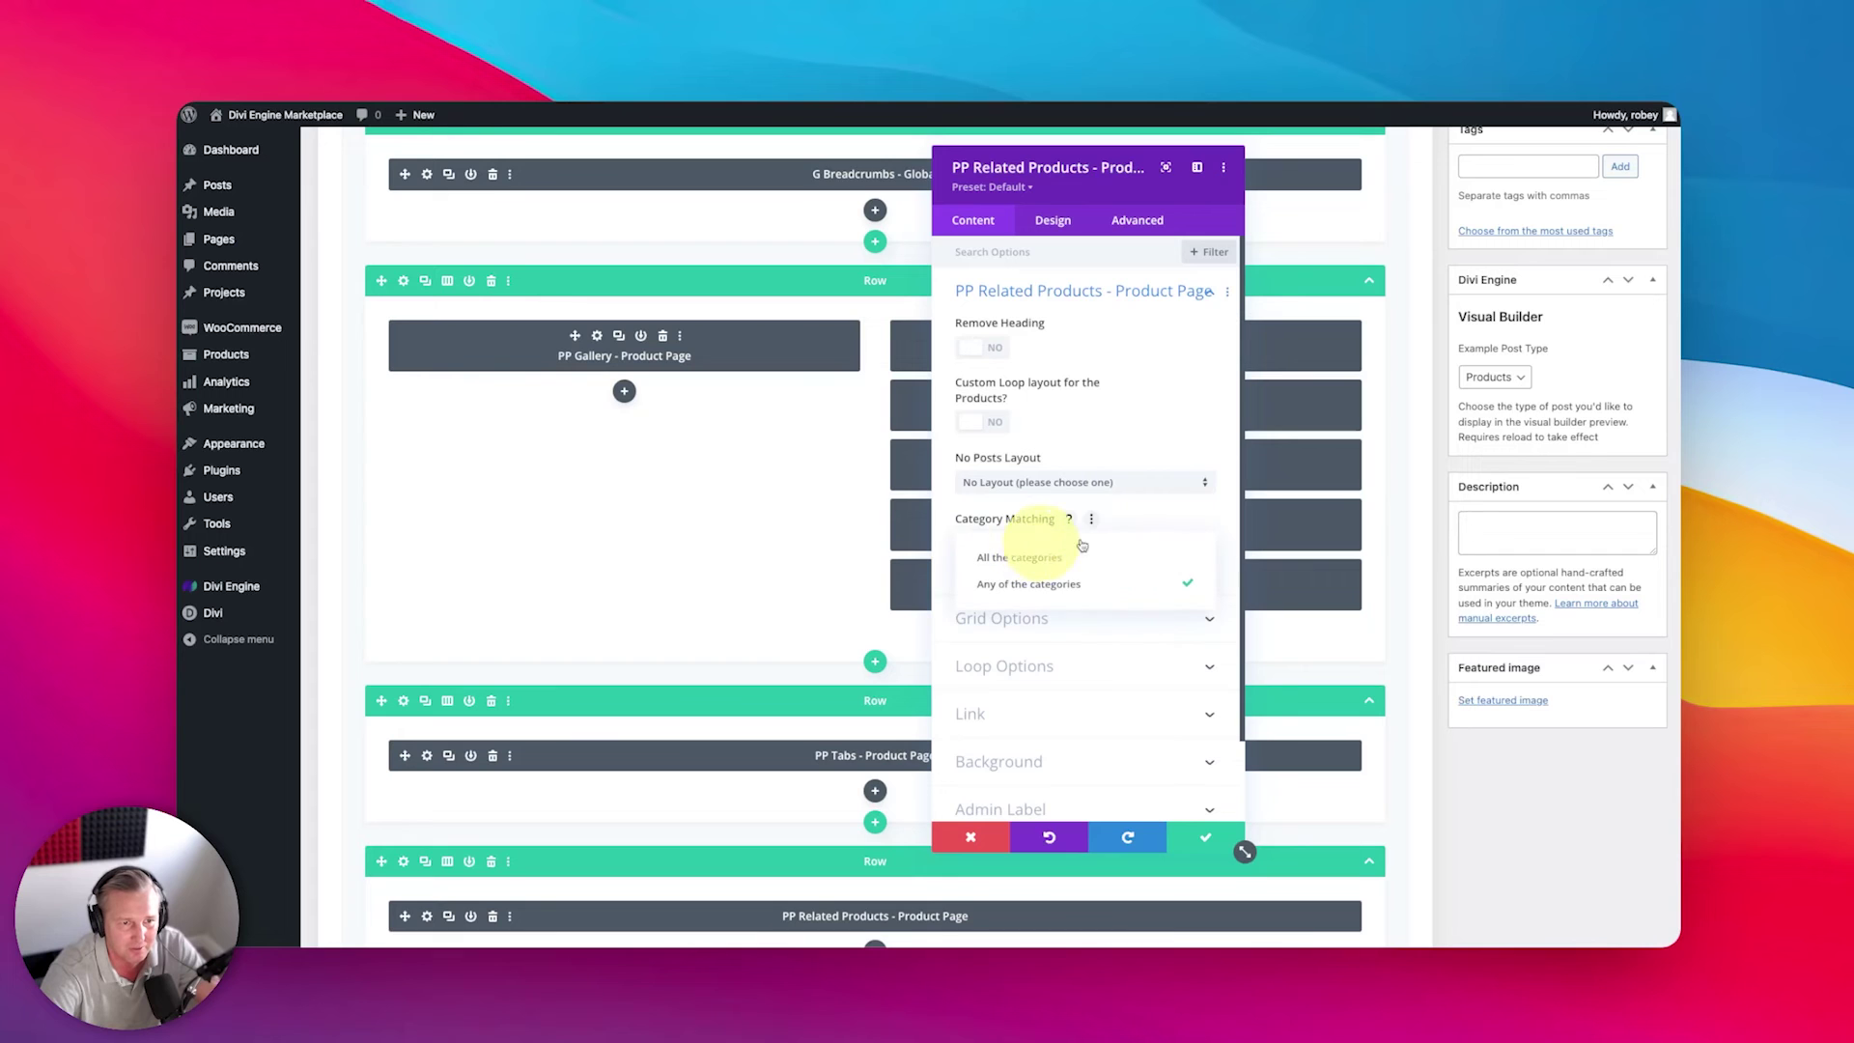
{"action": "left_click", "coordinate": [1170, 521]}
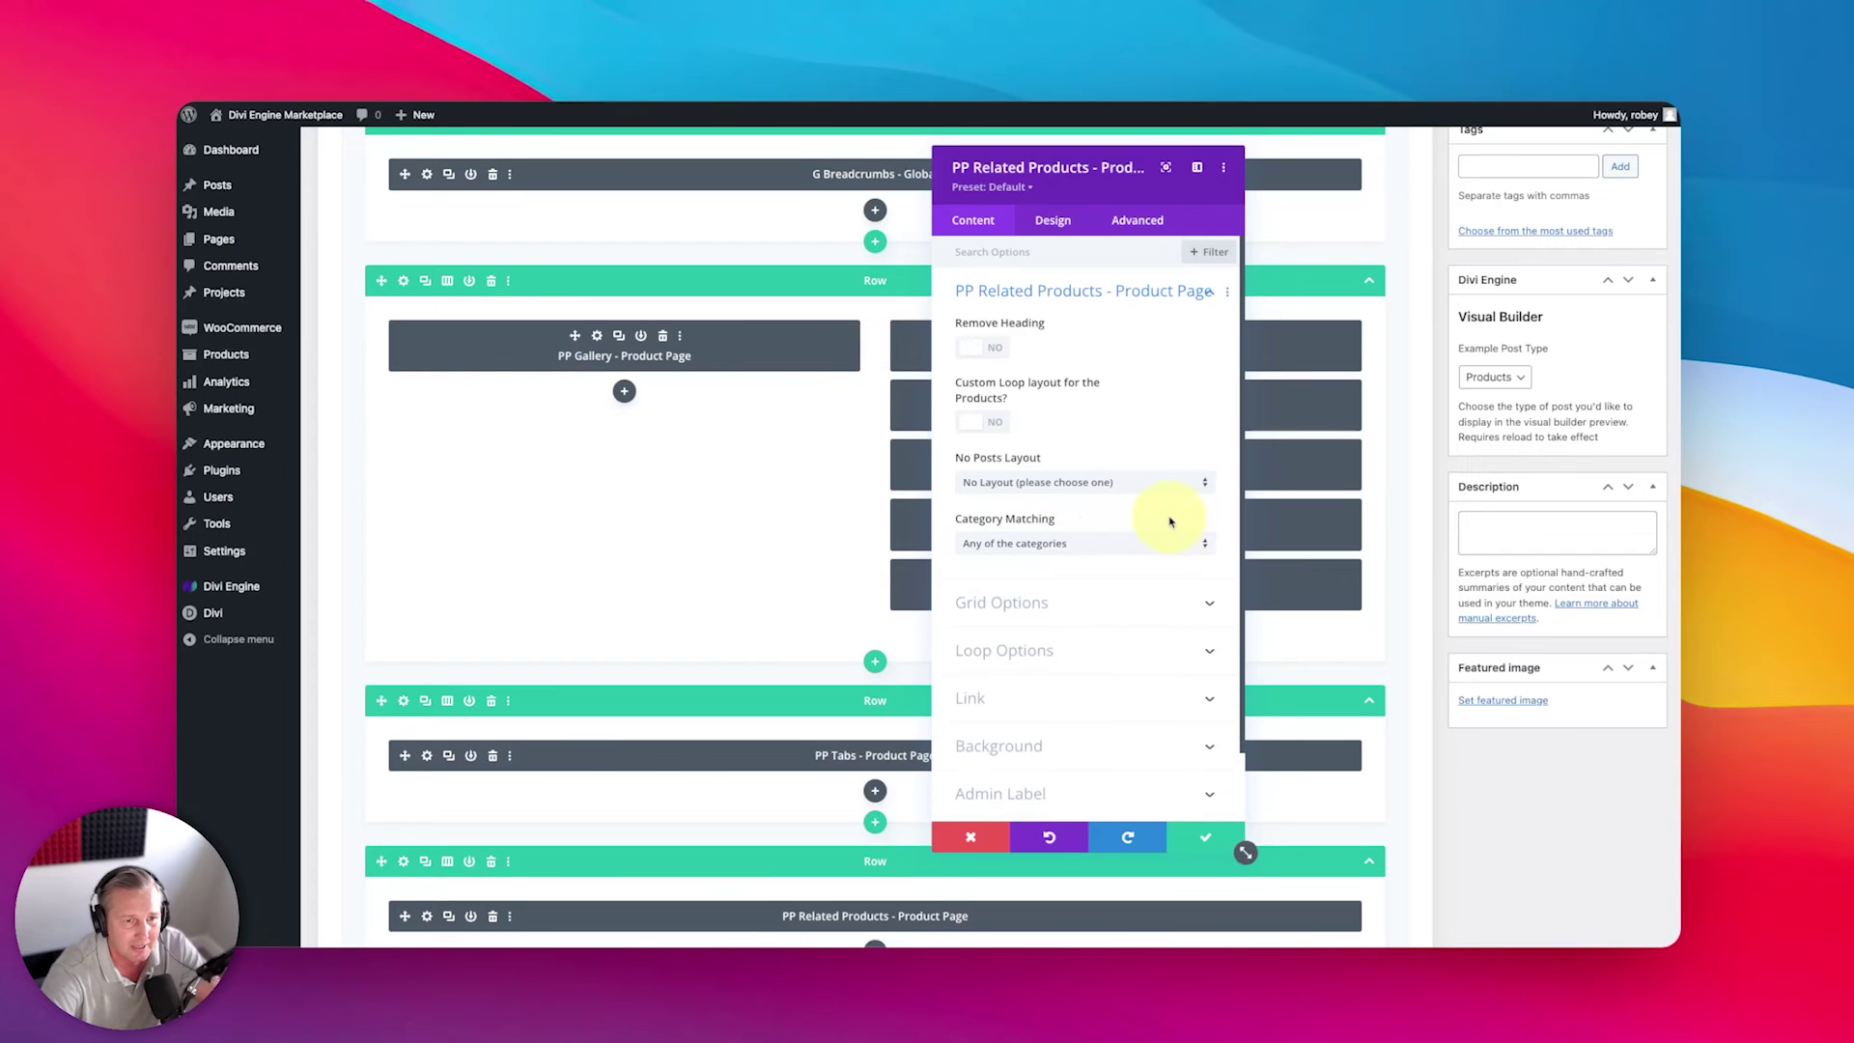
Step: Save the related products module, update the template and check the related products on the Divi Ninja Tee page
{"action": "left_click", "coordinate": [1202, 839]}
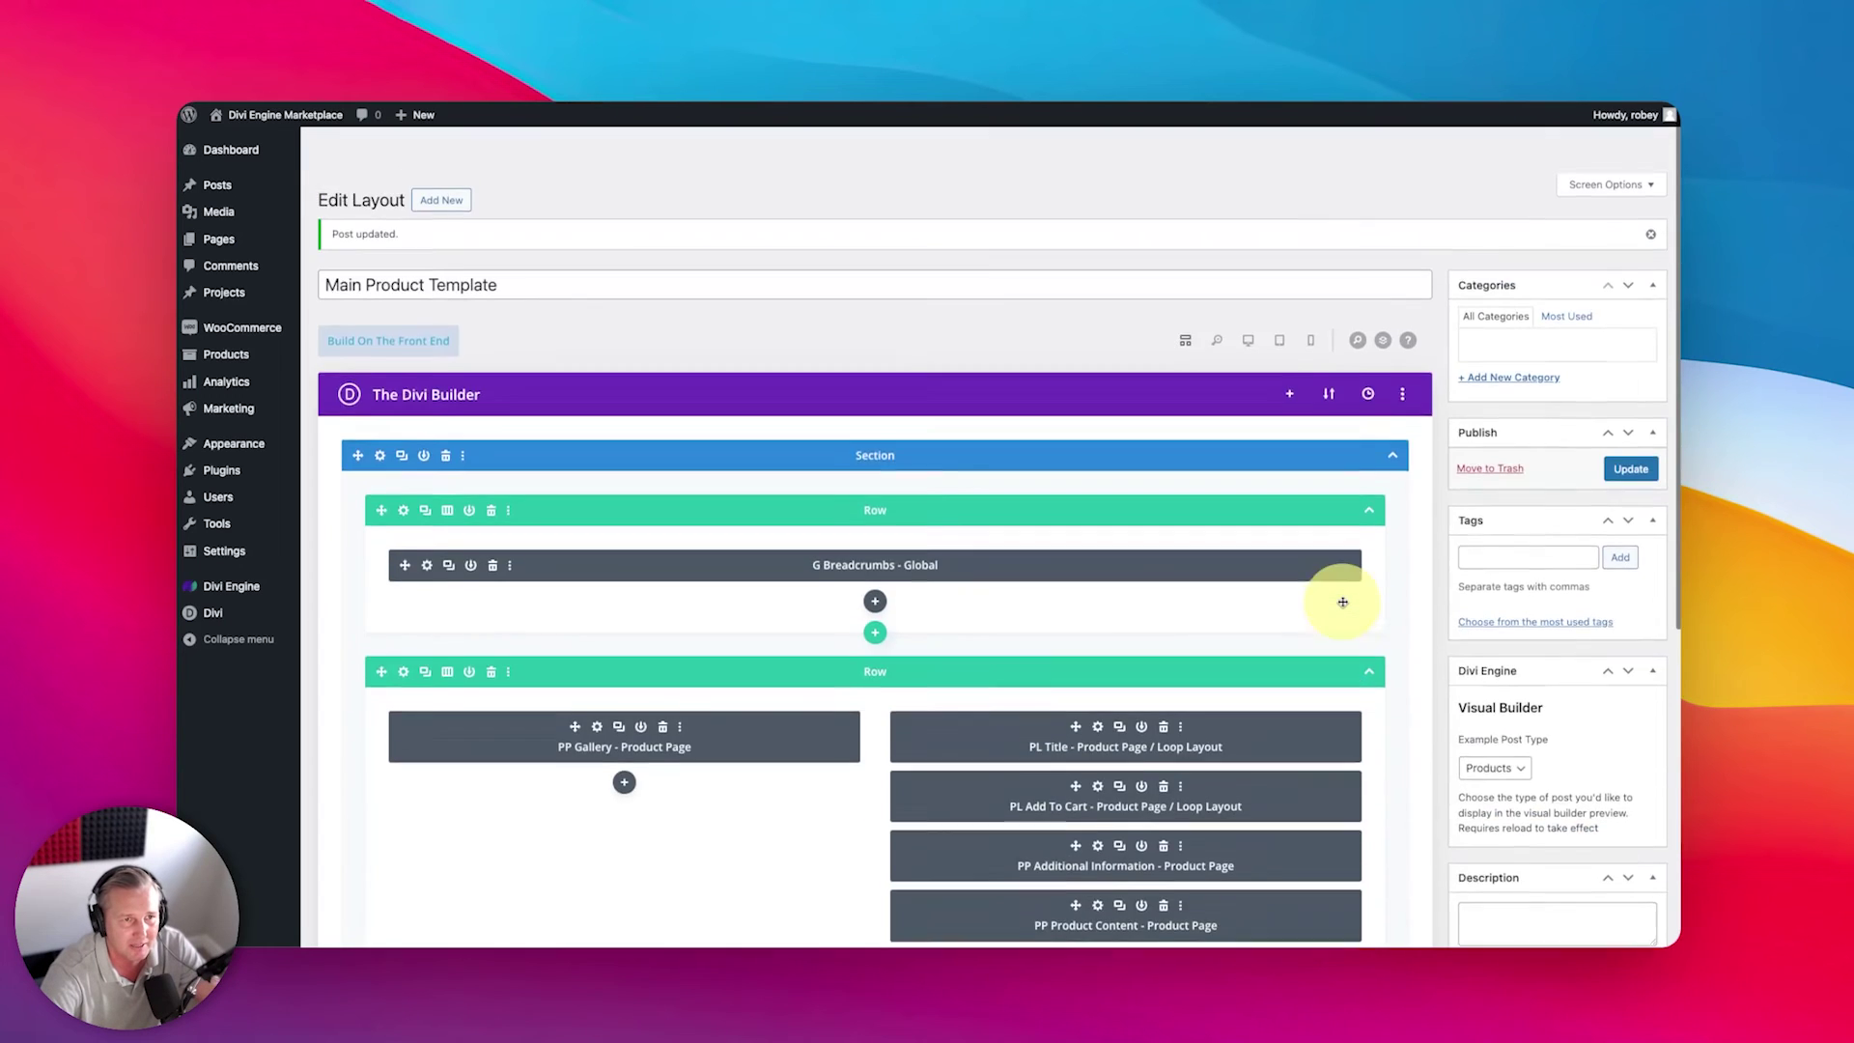
{"action": "scroll", "coordinate": [1337, 600], "scroll_direction": "down", "scroll_amount": 6}
{"action": "scroll", "coordinate": [1336, 600], "scroll_direction": "up", "scroll_amount": 5}
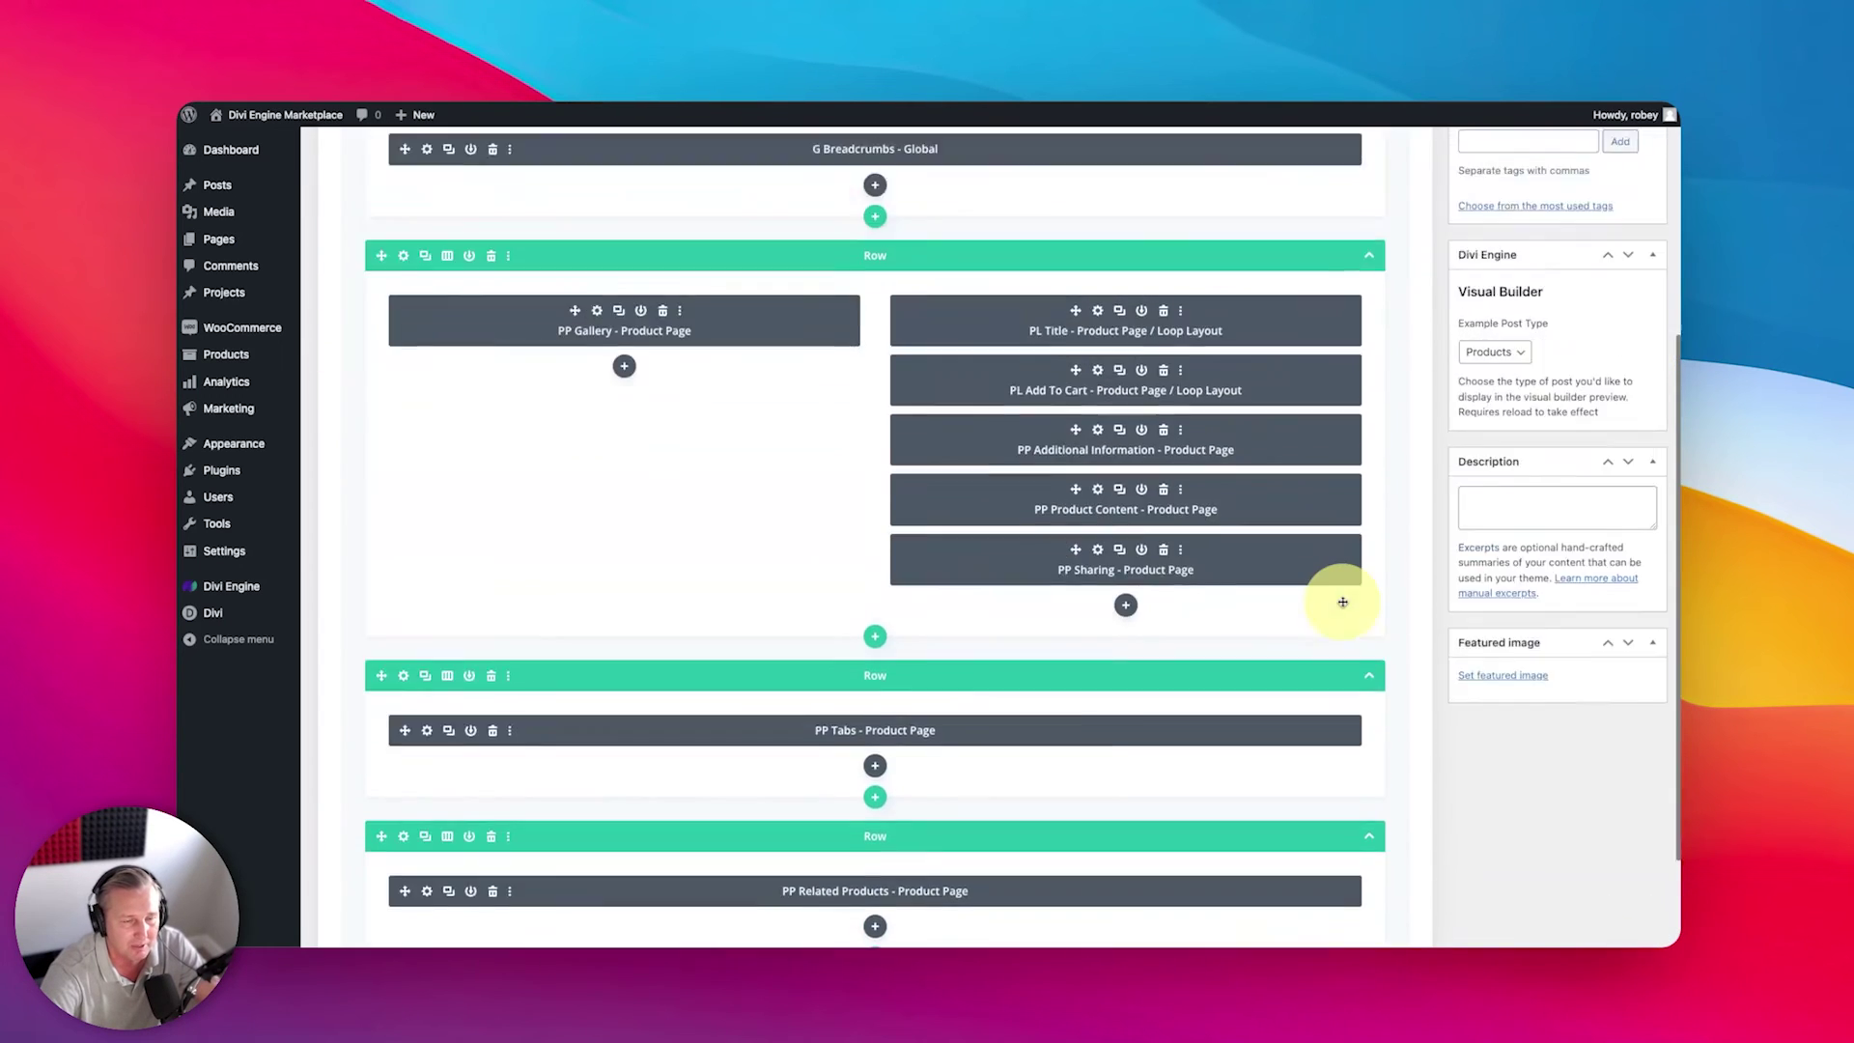
{"action": "left_click", "coordinate": [1632, 305]}
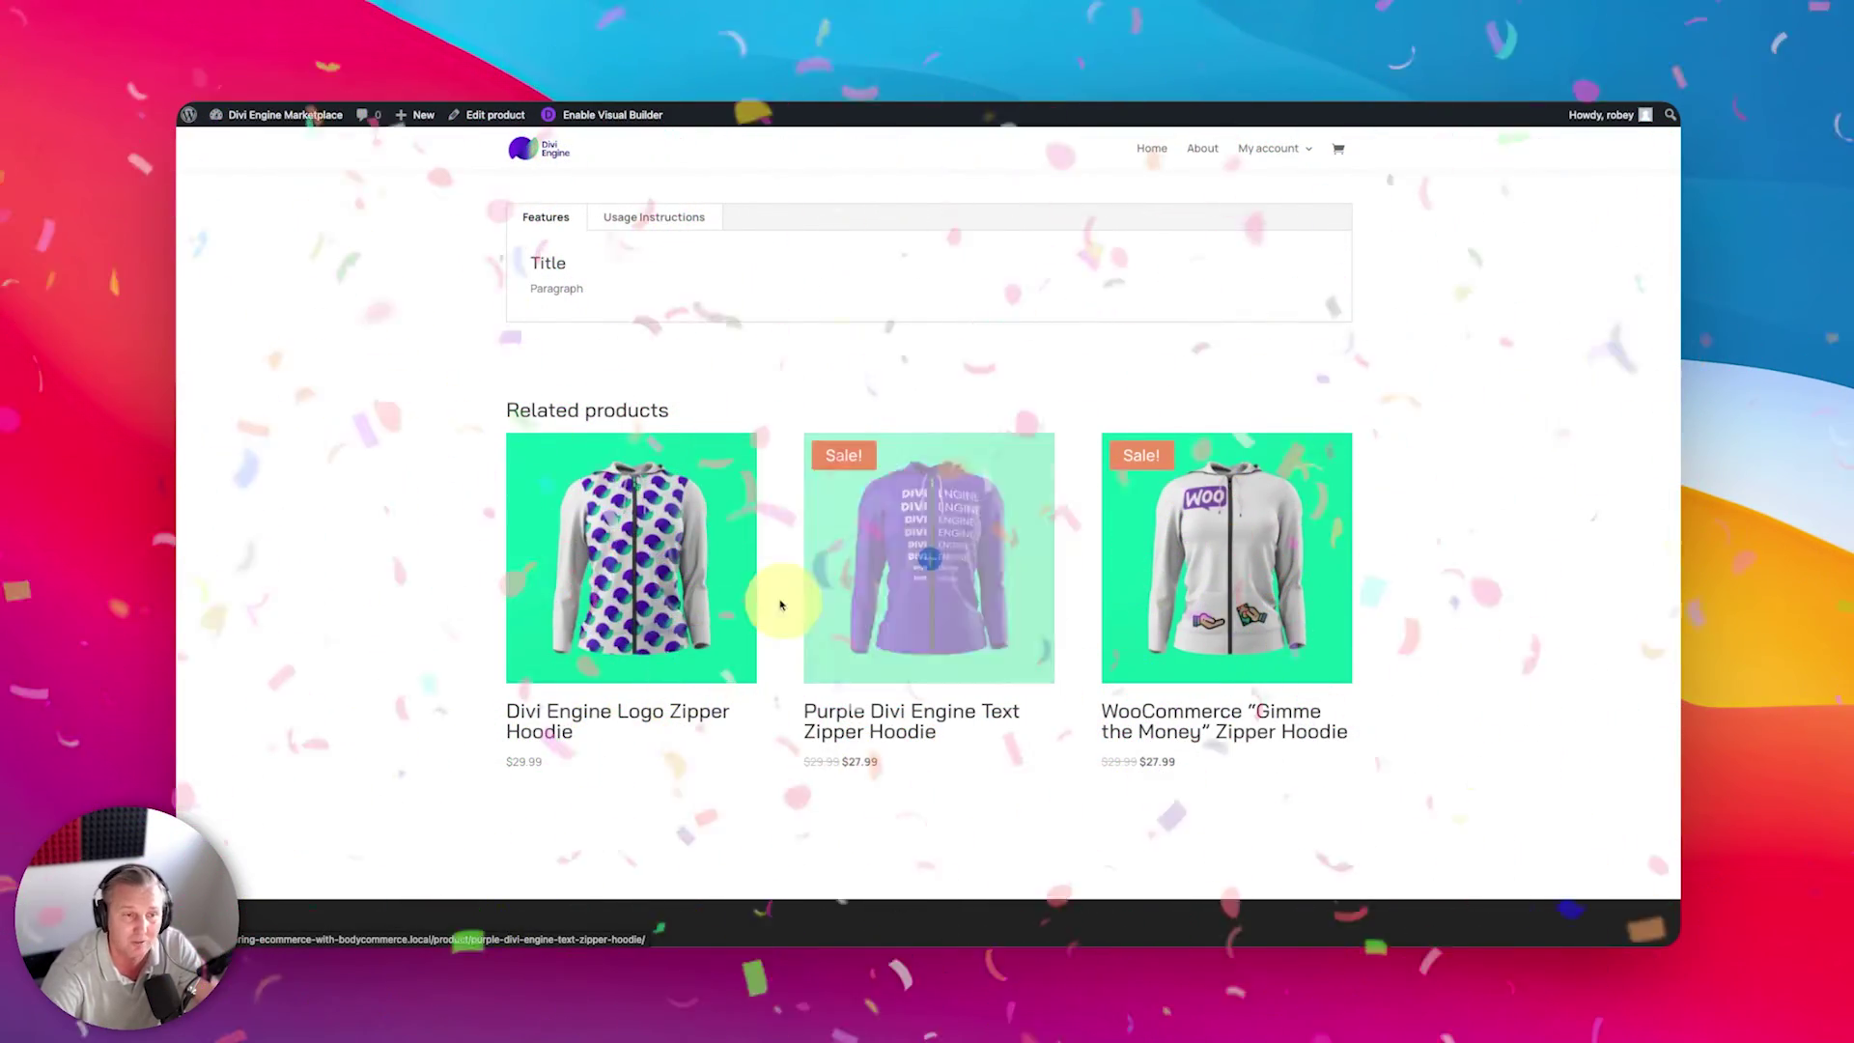
{"action": "scroll", "coordinate": [694, 585], "scroll_direction": "up", "scroll_amount": 3}
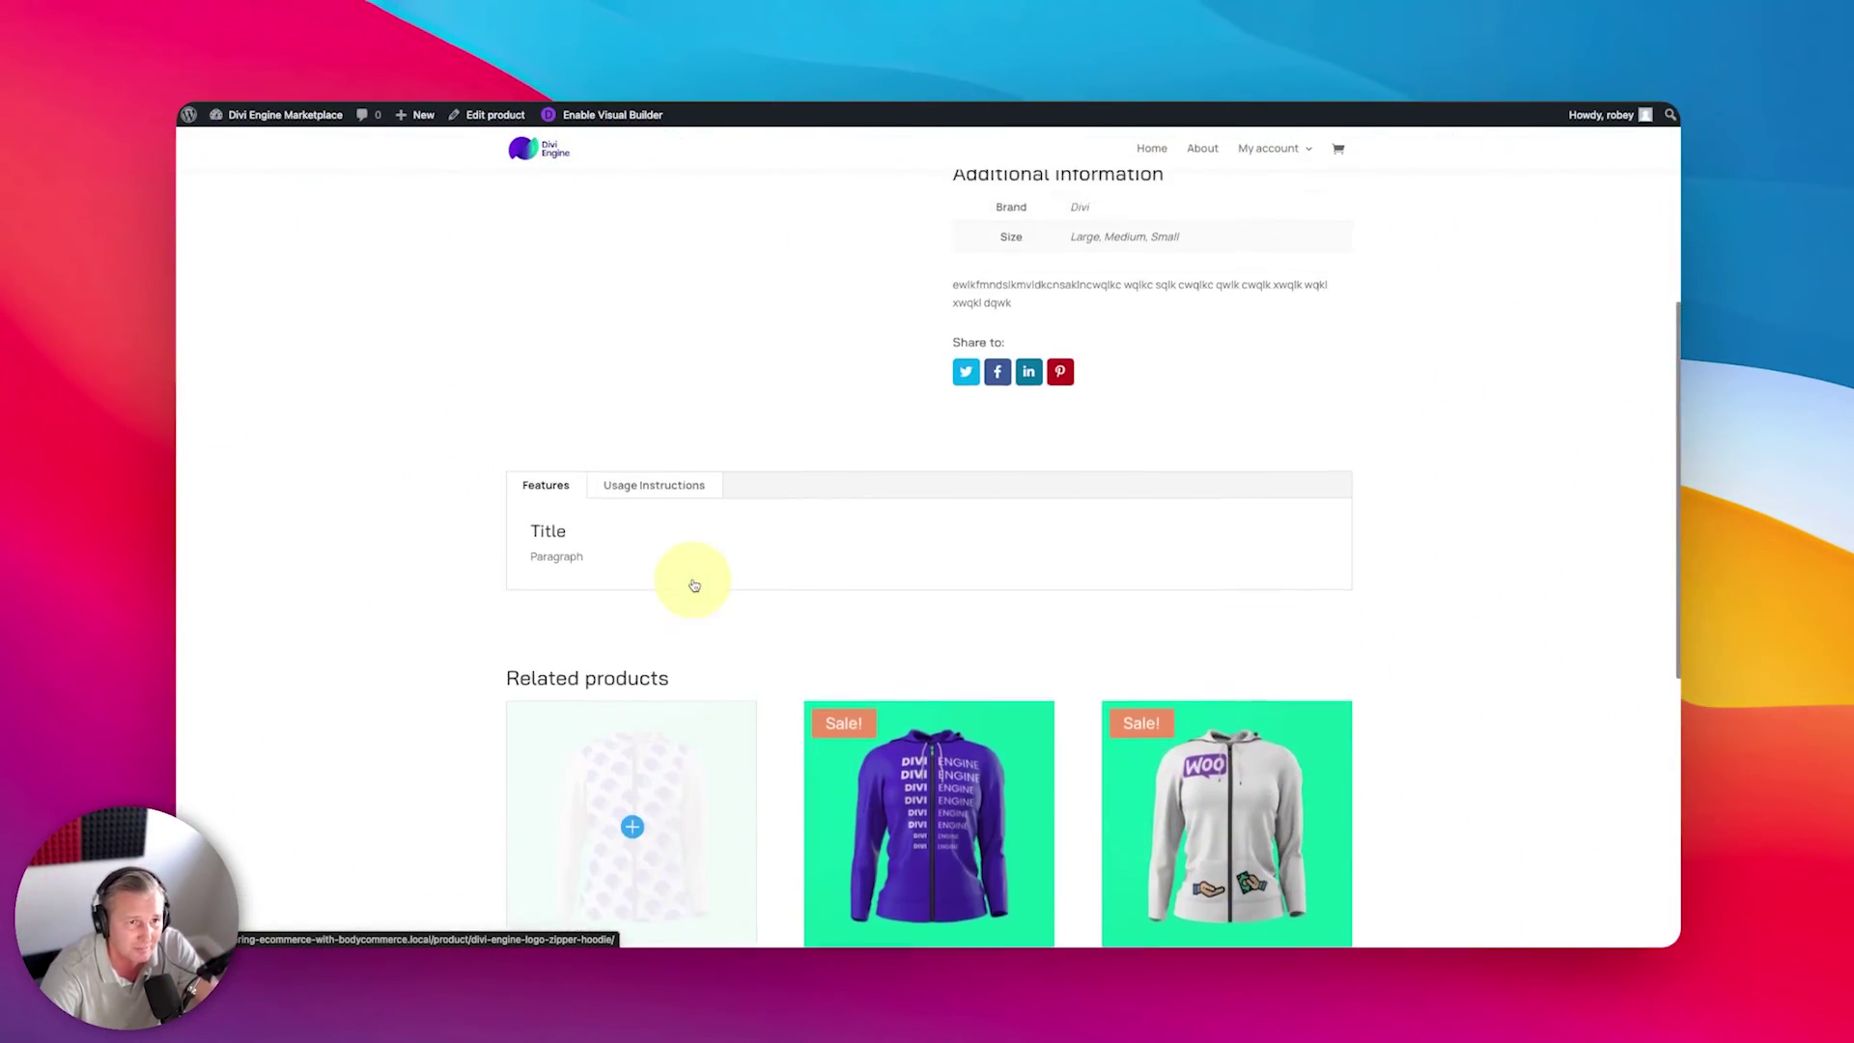
{"action": "scroll", "coordinate": [690, 582], "scroll_direction": "down", "scroll_amount": 6}
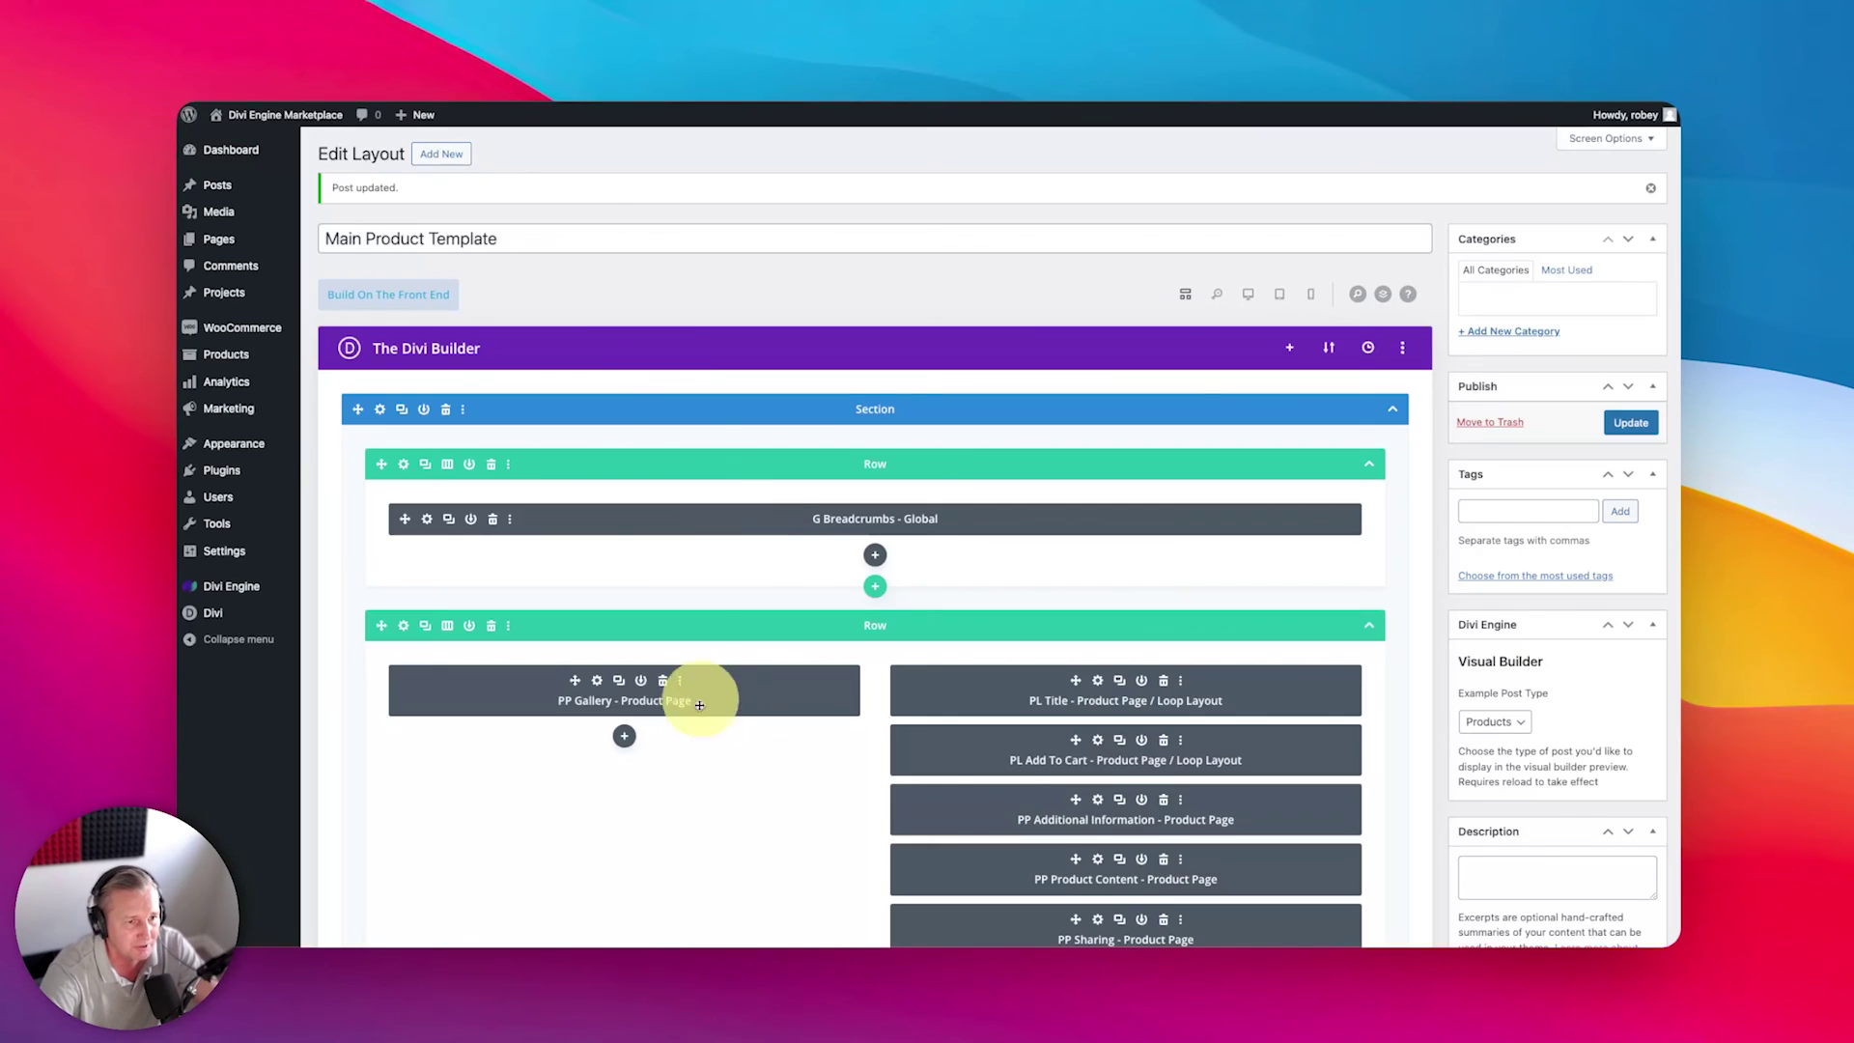
Step: Add a one-column row below the related products row and insert the PP Reviews module in it
{"action": "scroll", "coordinate": [704, 754], "scroll_direction": "down", "scroll_amount": 5}
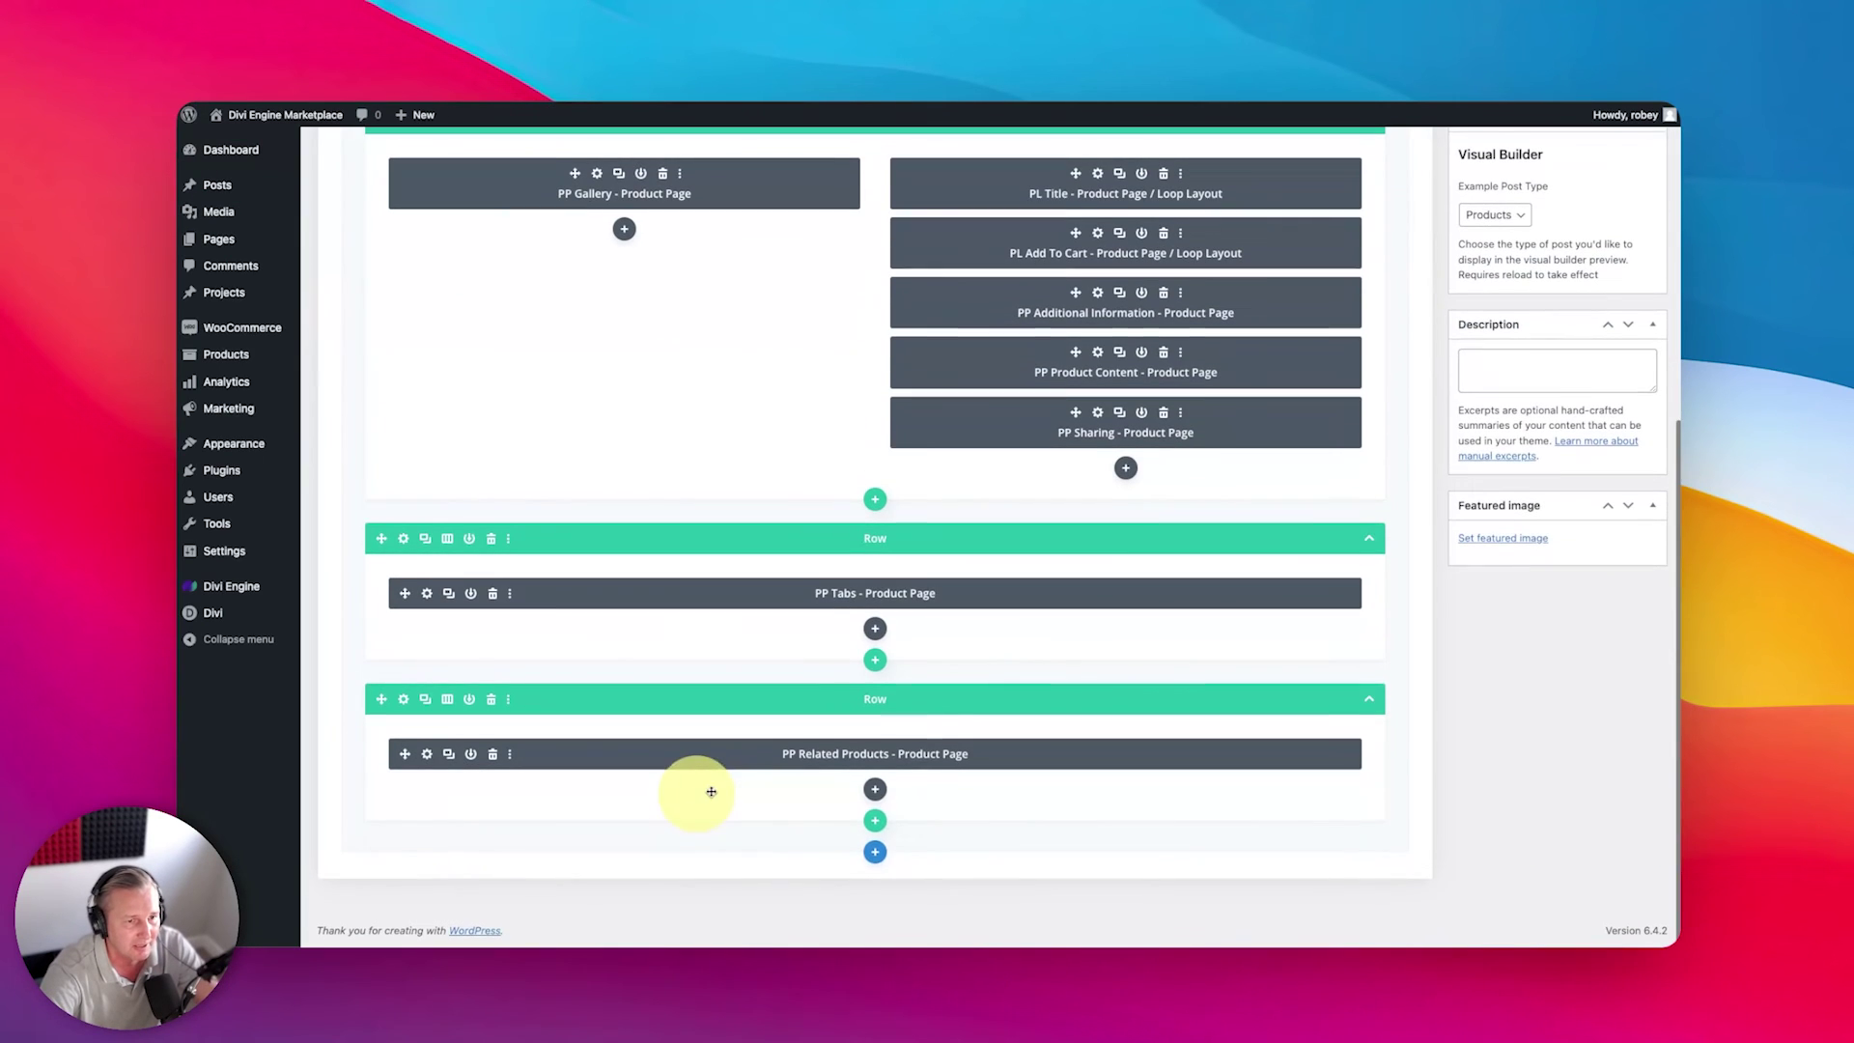
{"action": "left_click", "coordinate": [865, 829]}
{"action": "left_click", "coordinate": [763, 530]}
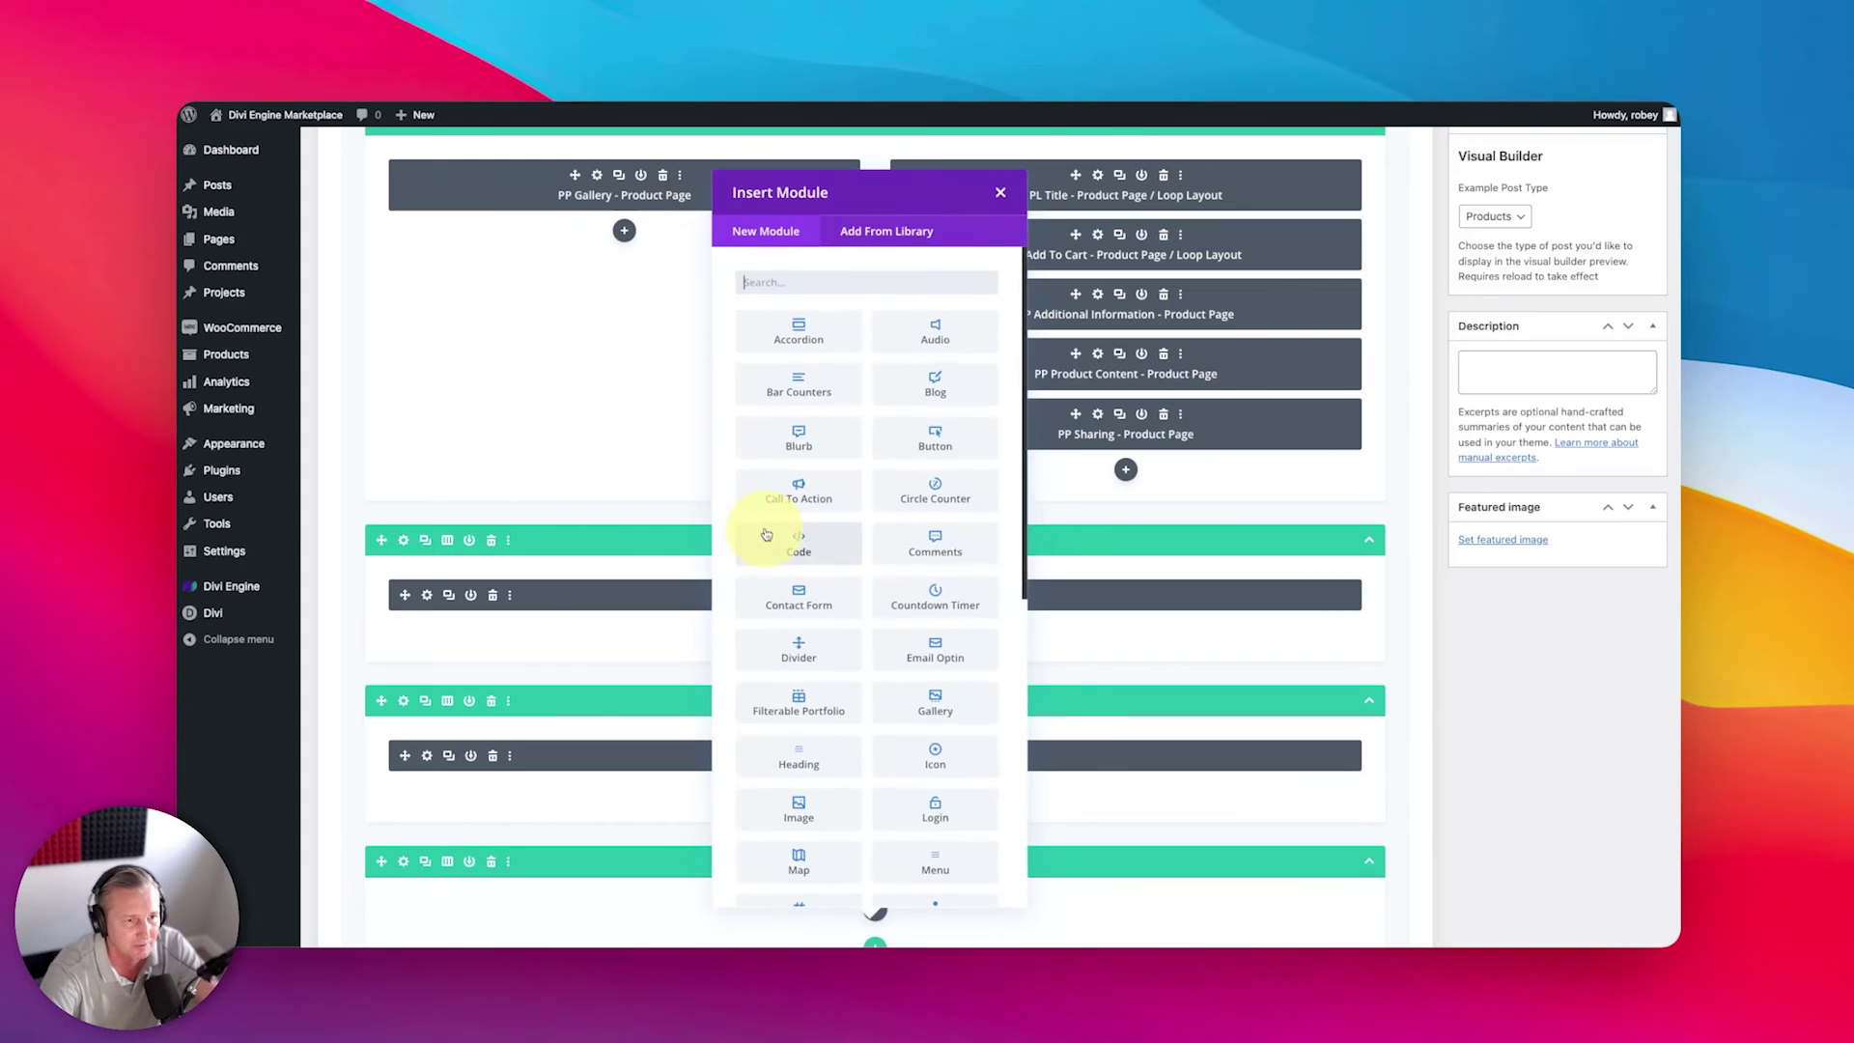
{"action": "left_click", "coordinate": [847, 283]}
{"action": "type", "text": "revie"}
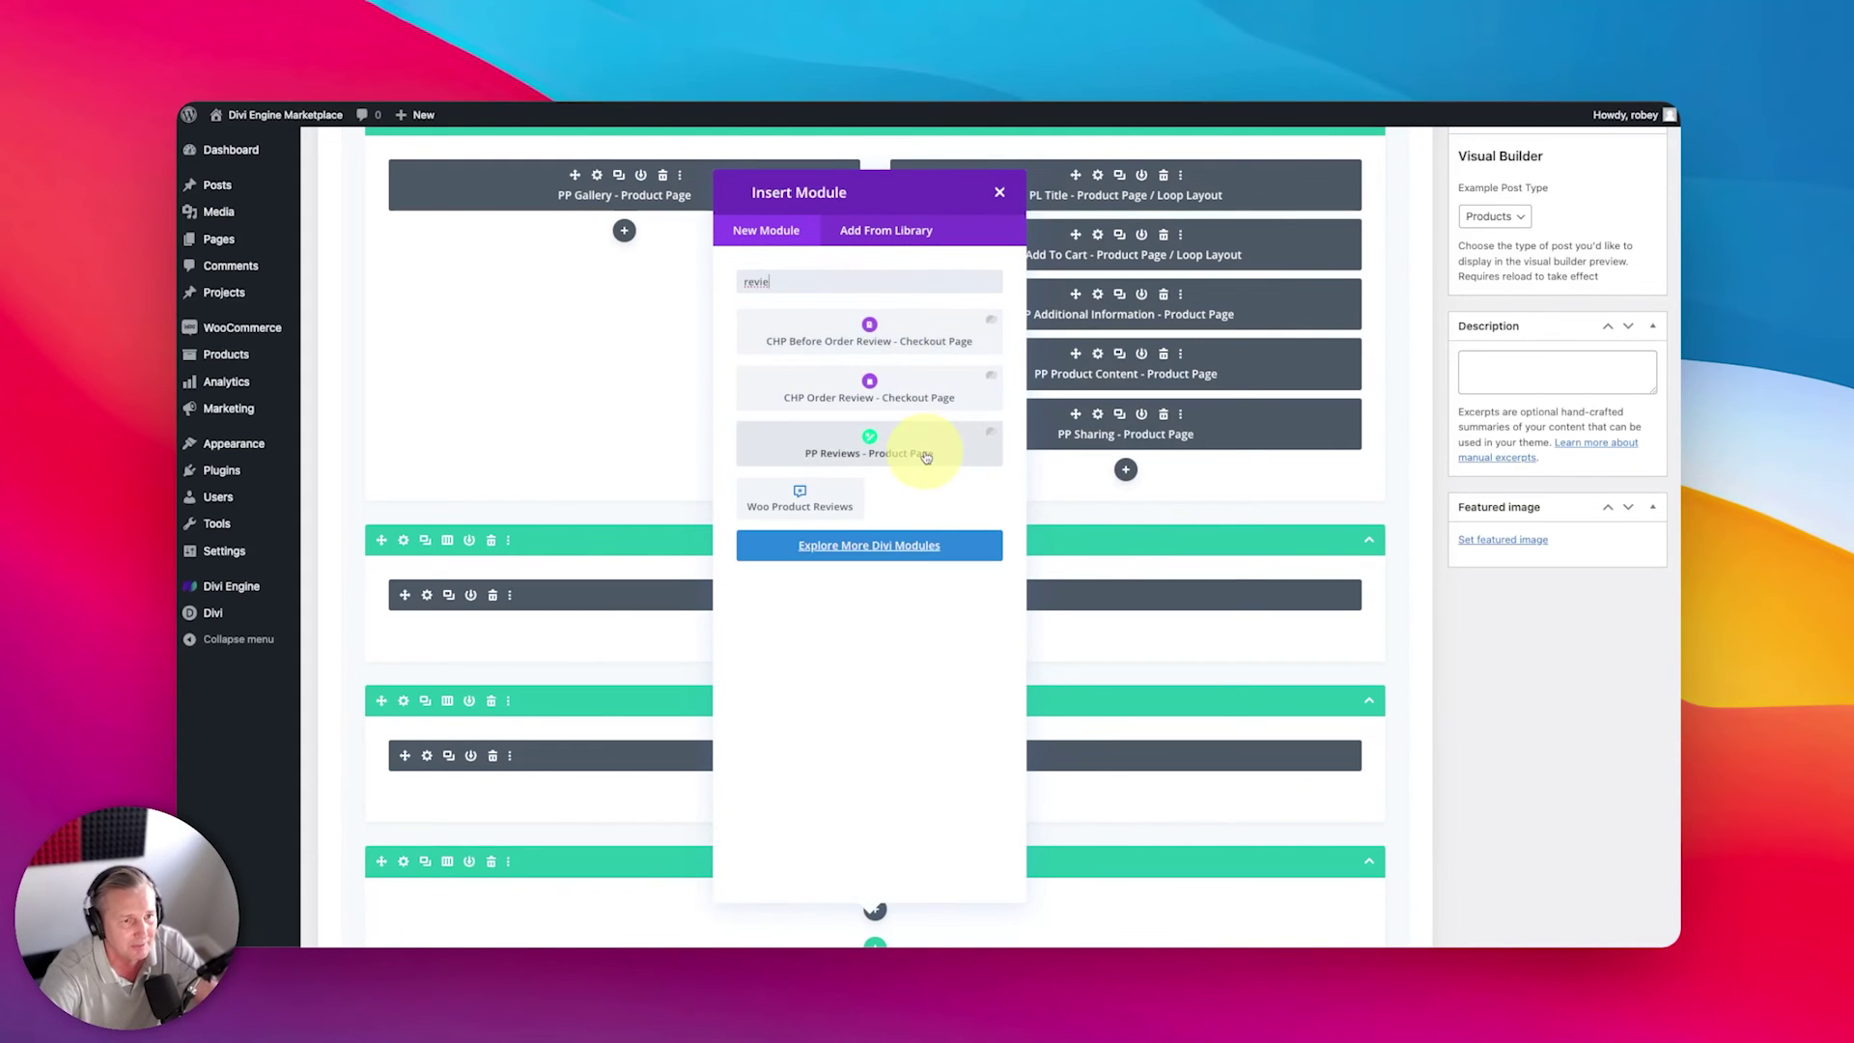
{"action": "left_click", "coordinate": [925, 456]}
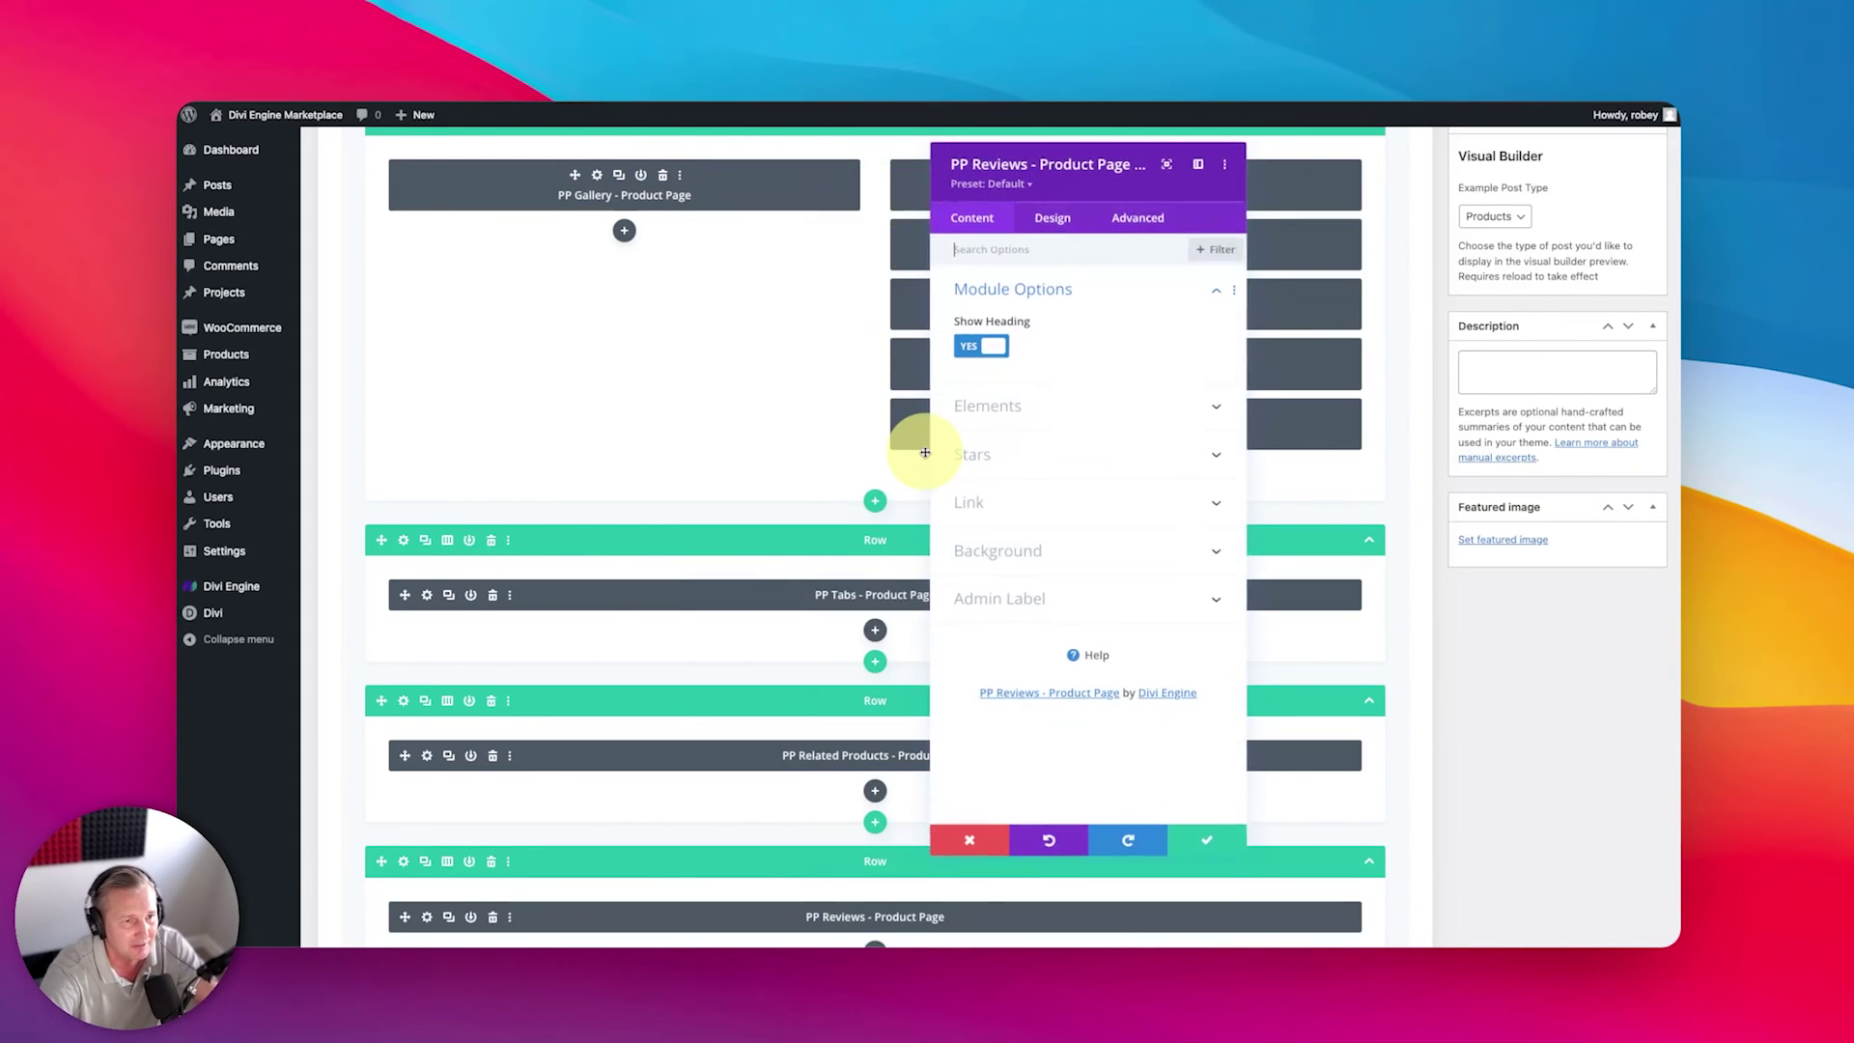
Step: Examine the reviews module's star colour, design and heading options
{"action": "left_click", "coordinate": [1043, 424]}
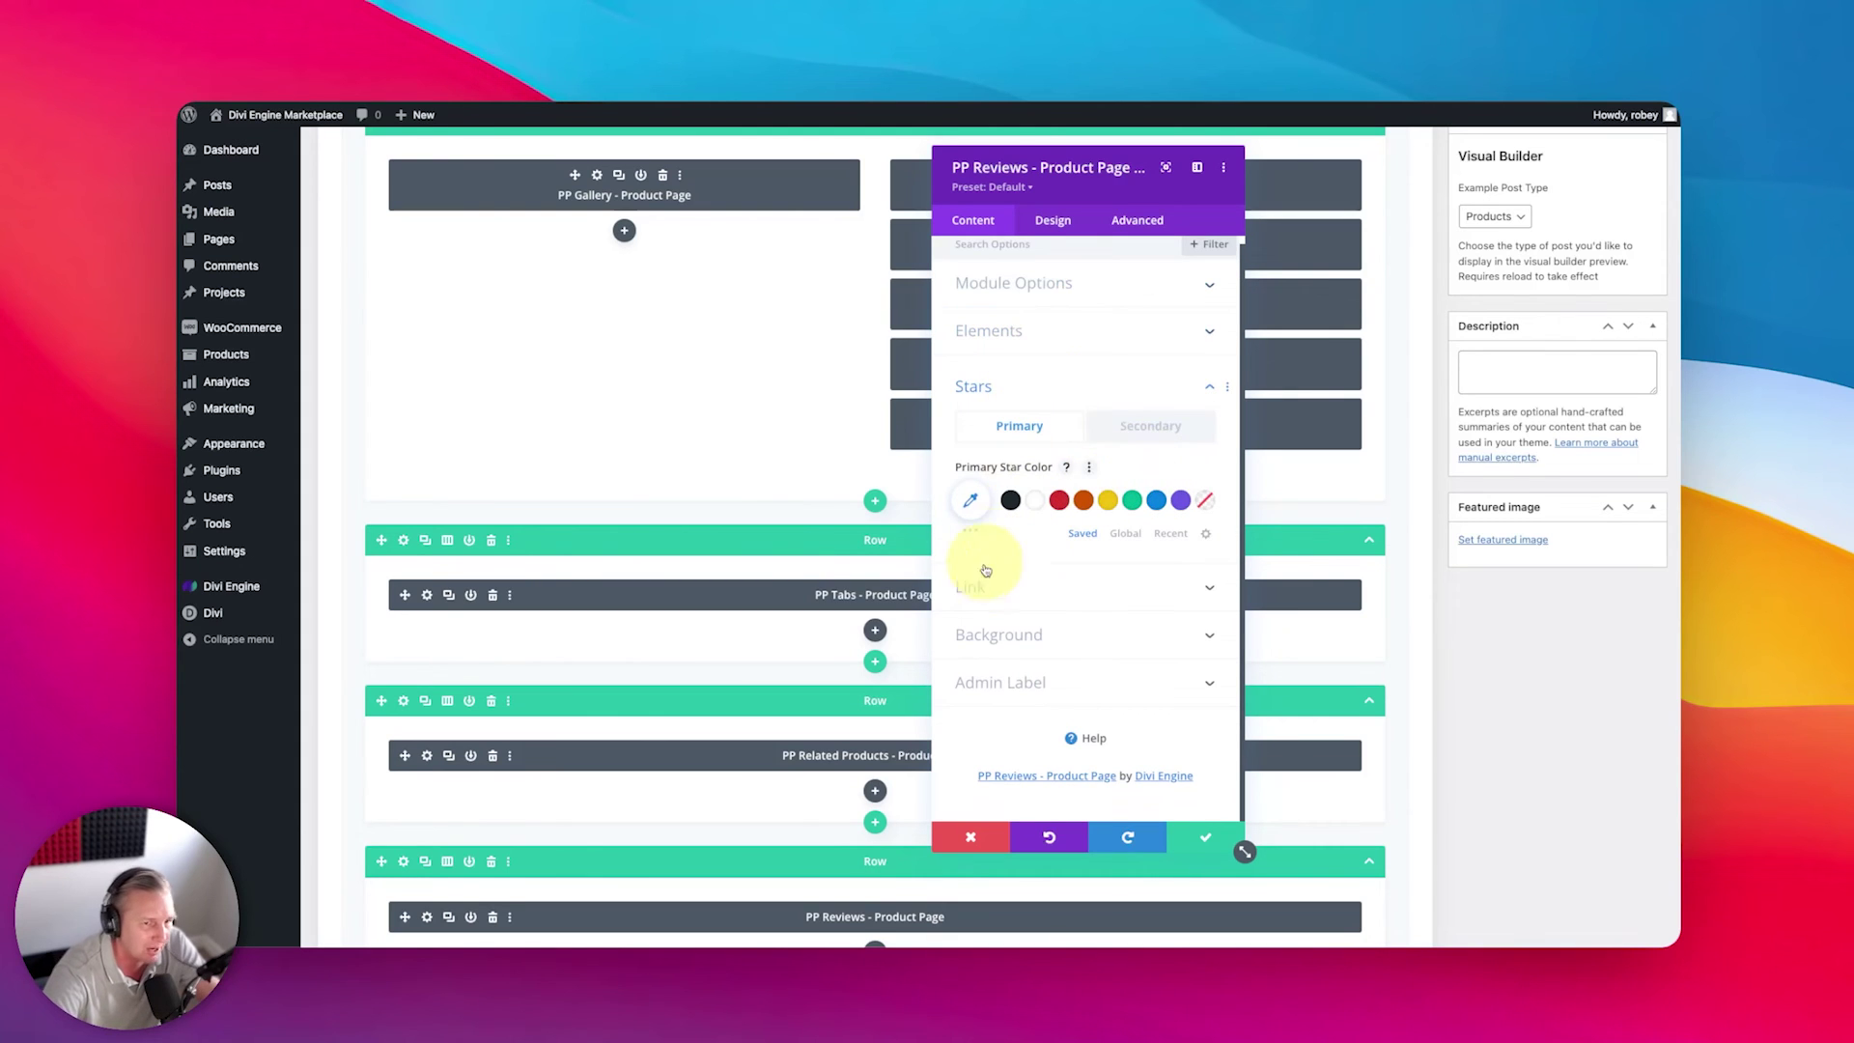
{"action": "left_click", "coordinate": [1052, 220]}
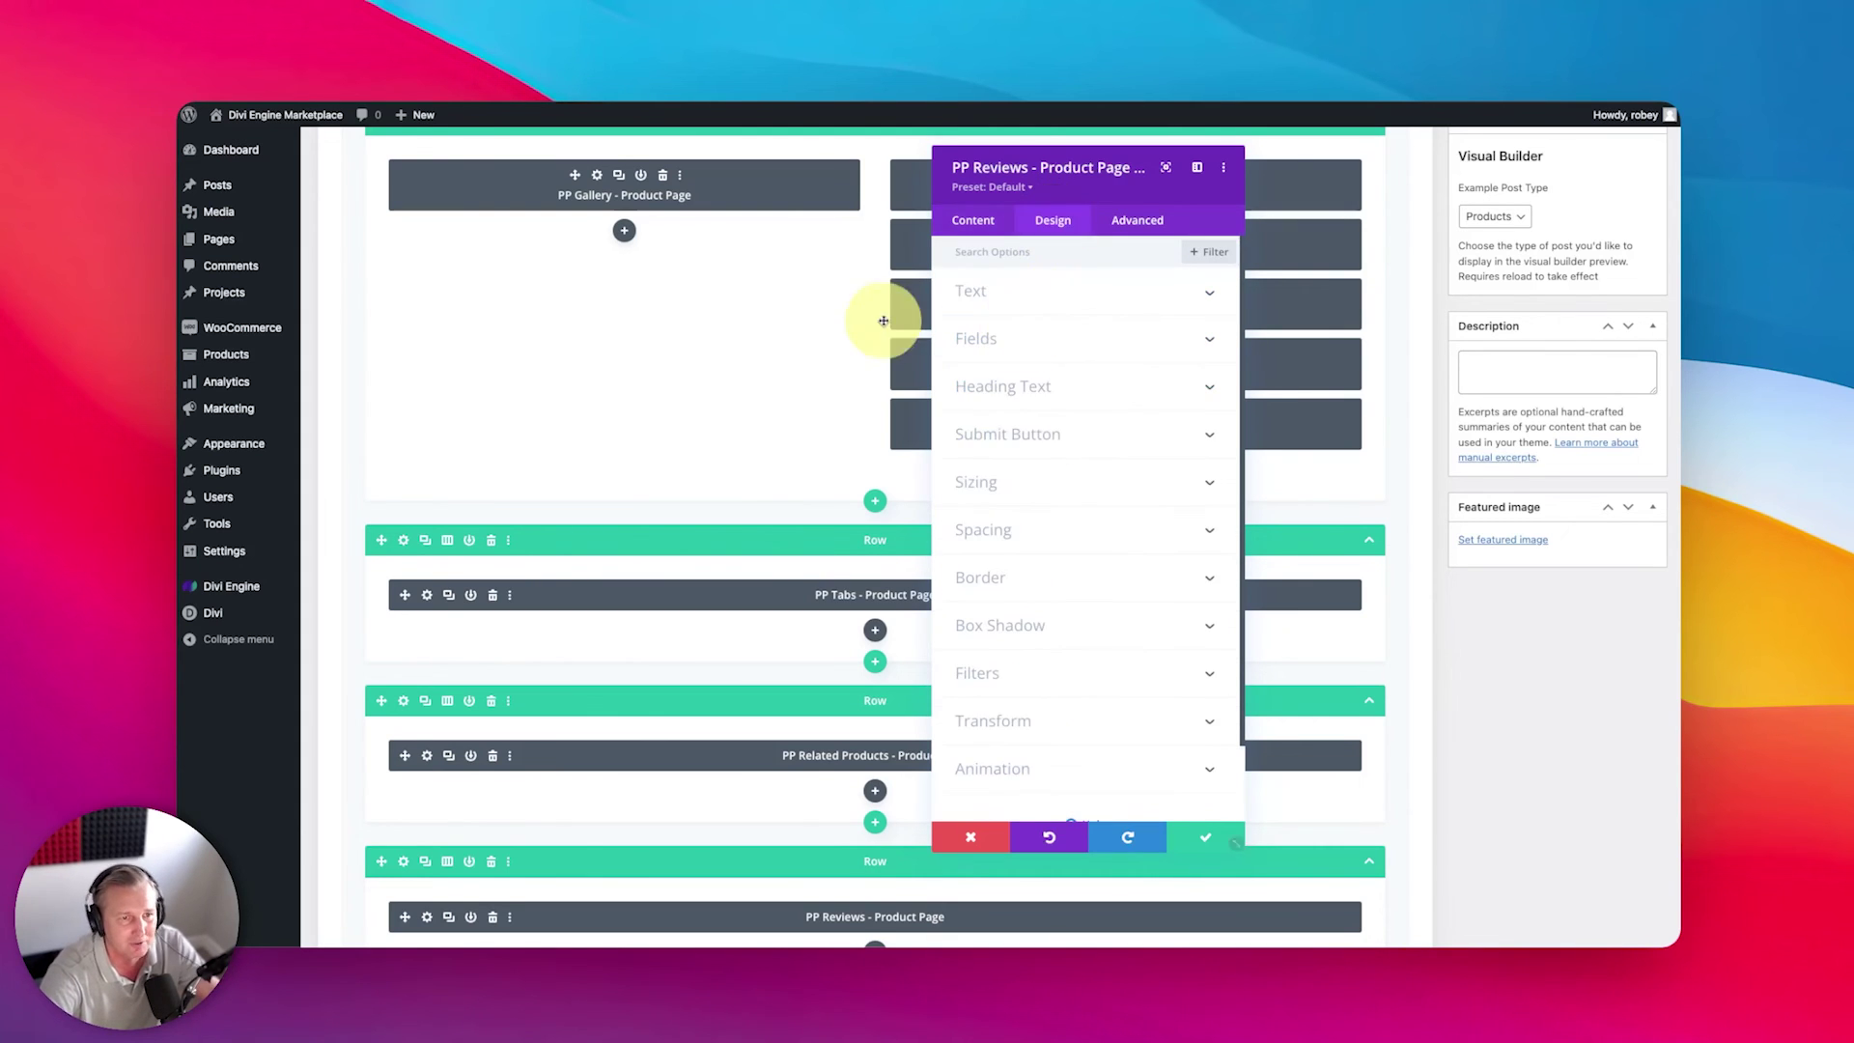
{"action": "scroll", "coordinate": [1034, 705], "scroll_direction": "down", "scroll_amount": 2}
{"action": "scroll", "coordinate": [1034, 710], "scroll_direction": "up", "scroll_amount": 2}
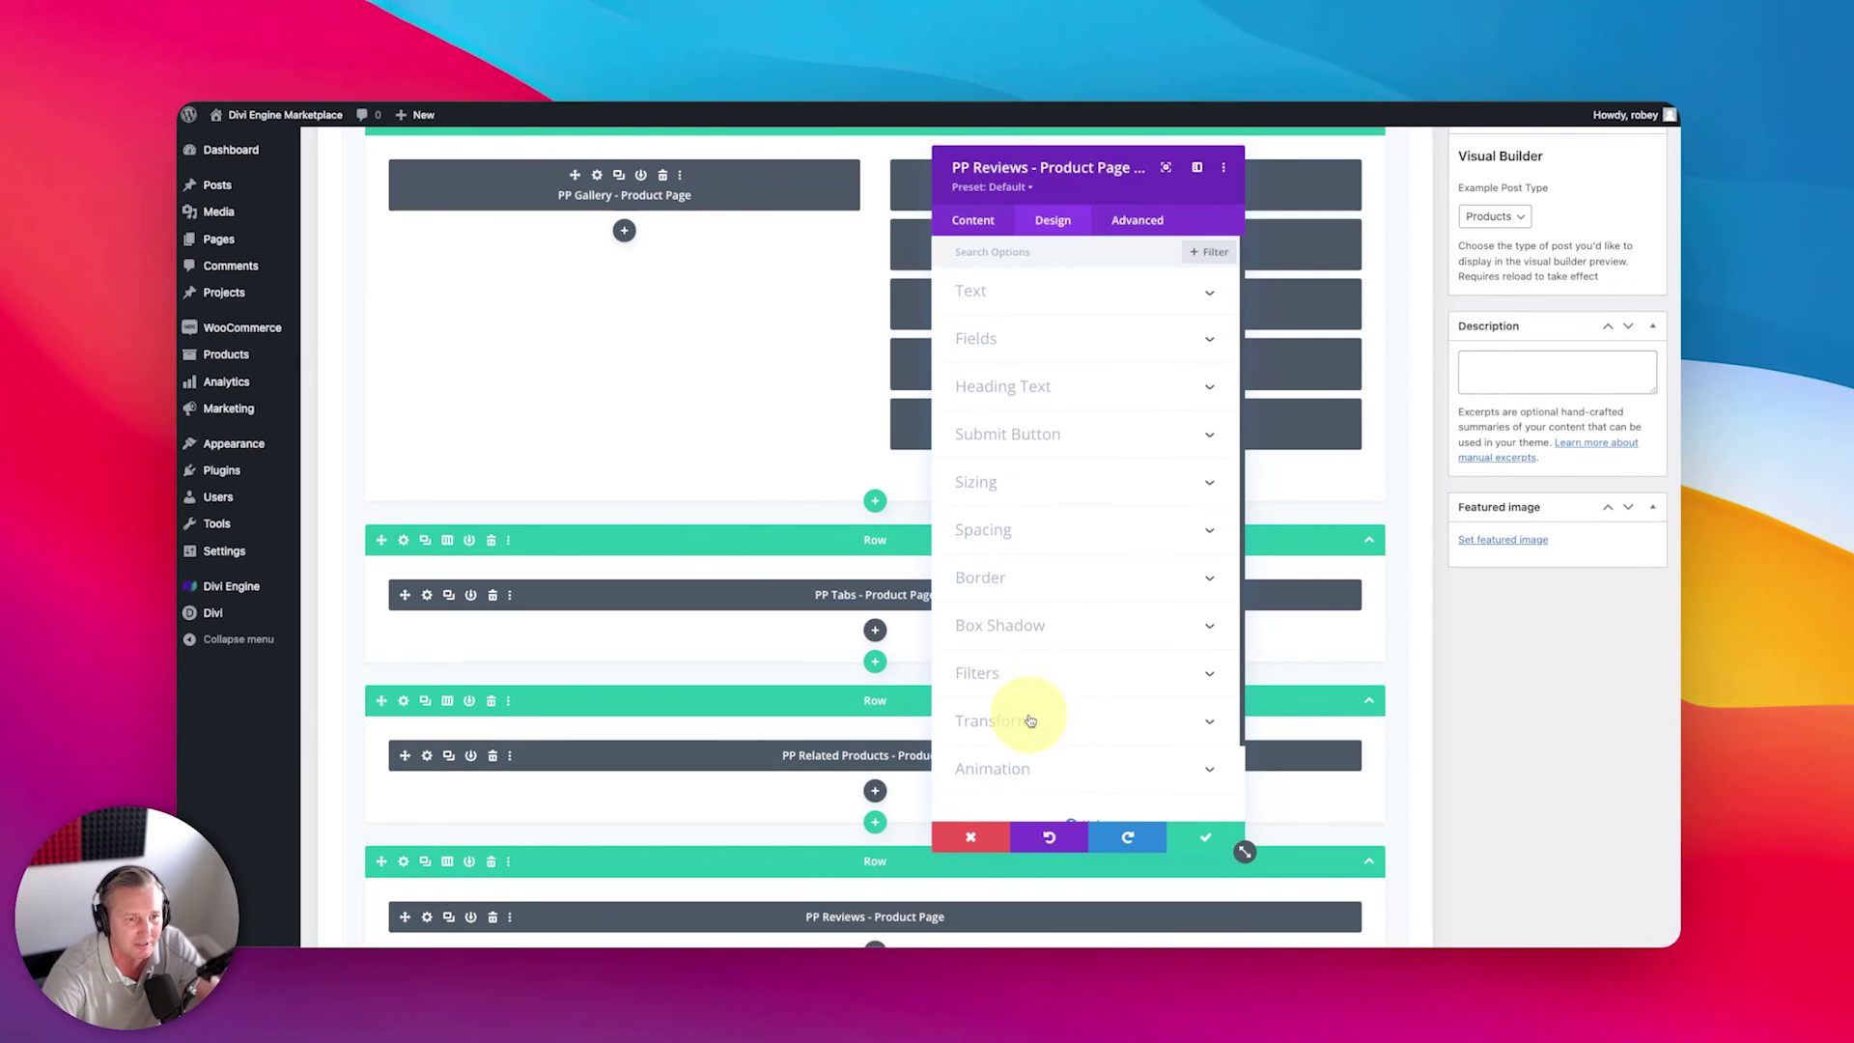
{"action": "left_click", "coordinate": [982, 228]}
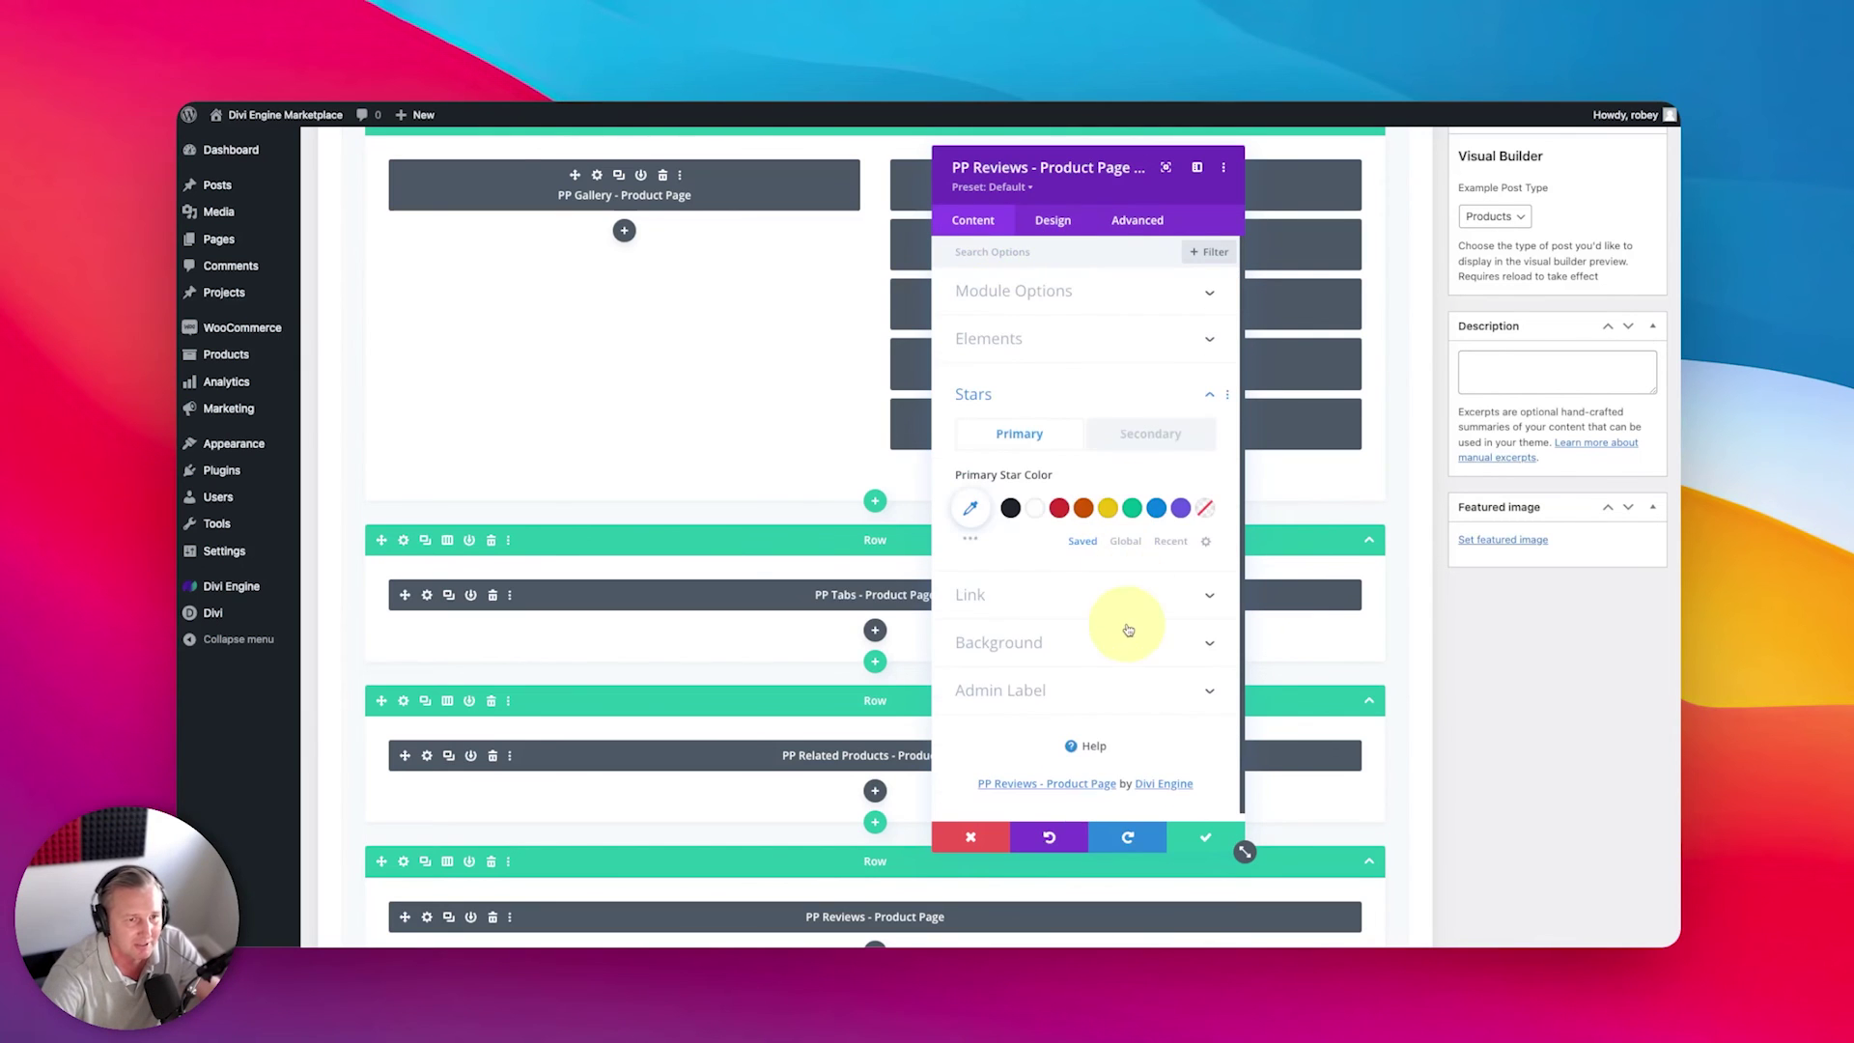
{"action": "left_click", "coordinate": [1075, 290]}
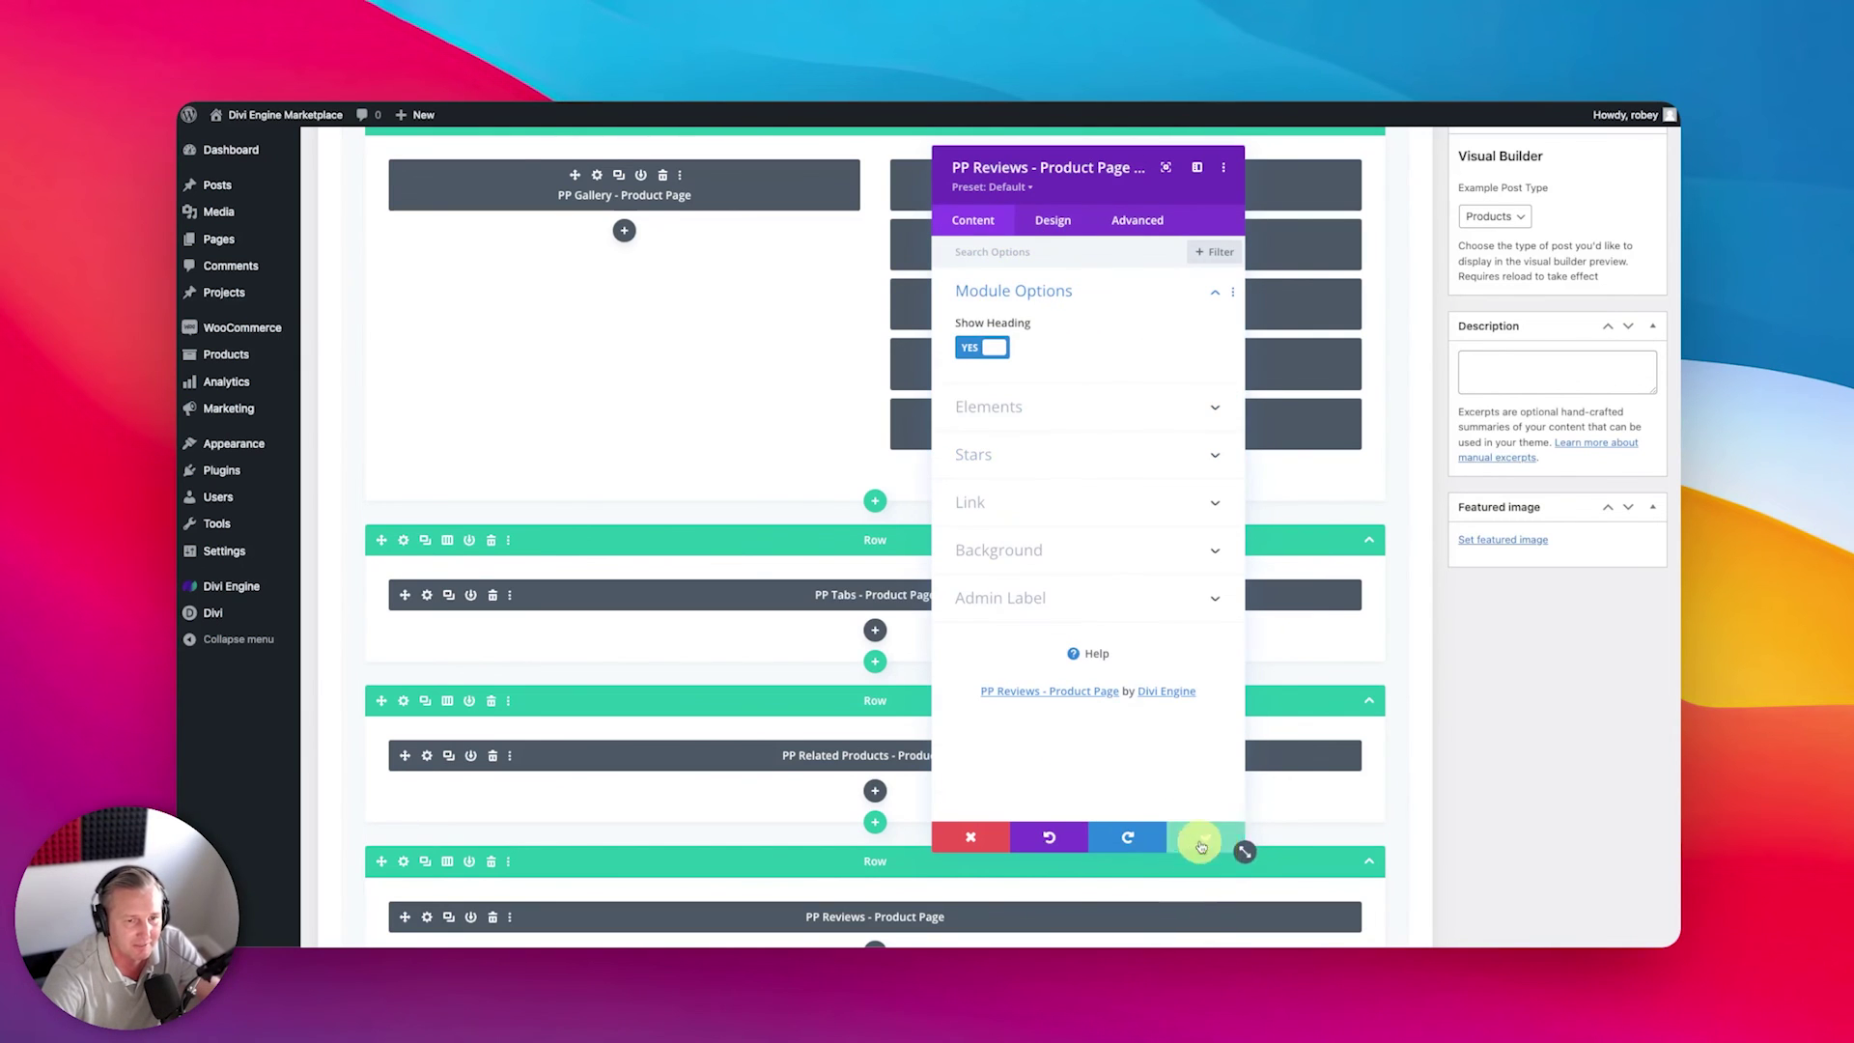
Step: Save the reviews module, update the template and check the whole Divi Ninja Tee page, including its reviews section
{"action": "left_click", "coordinate": [1200, 846]}
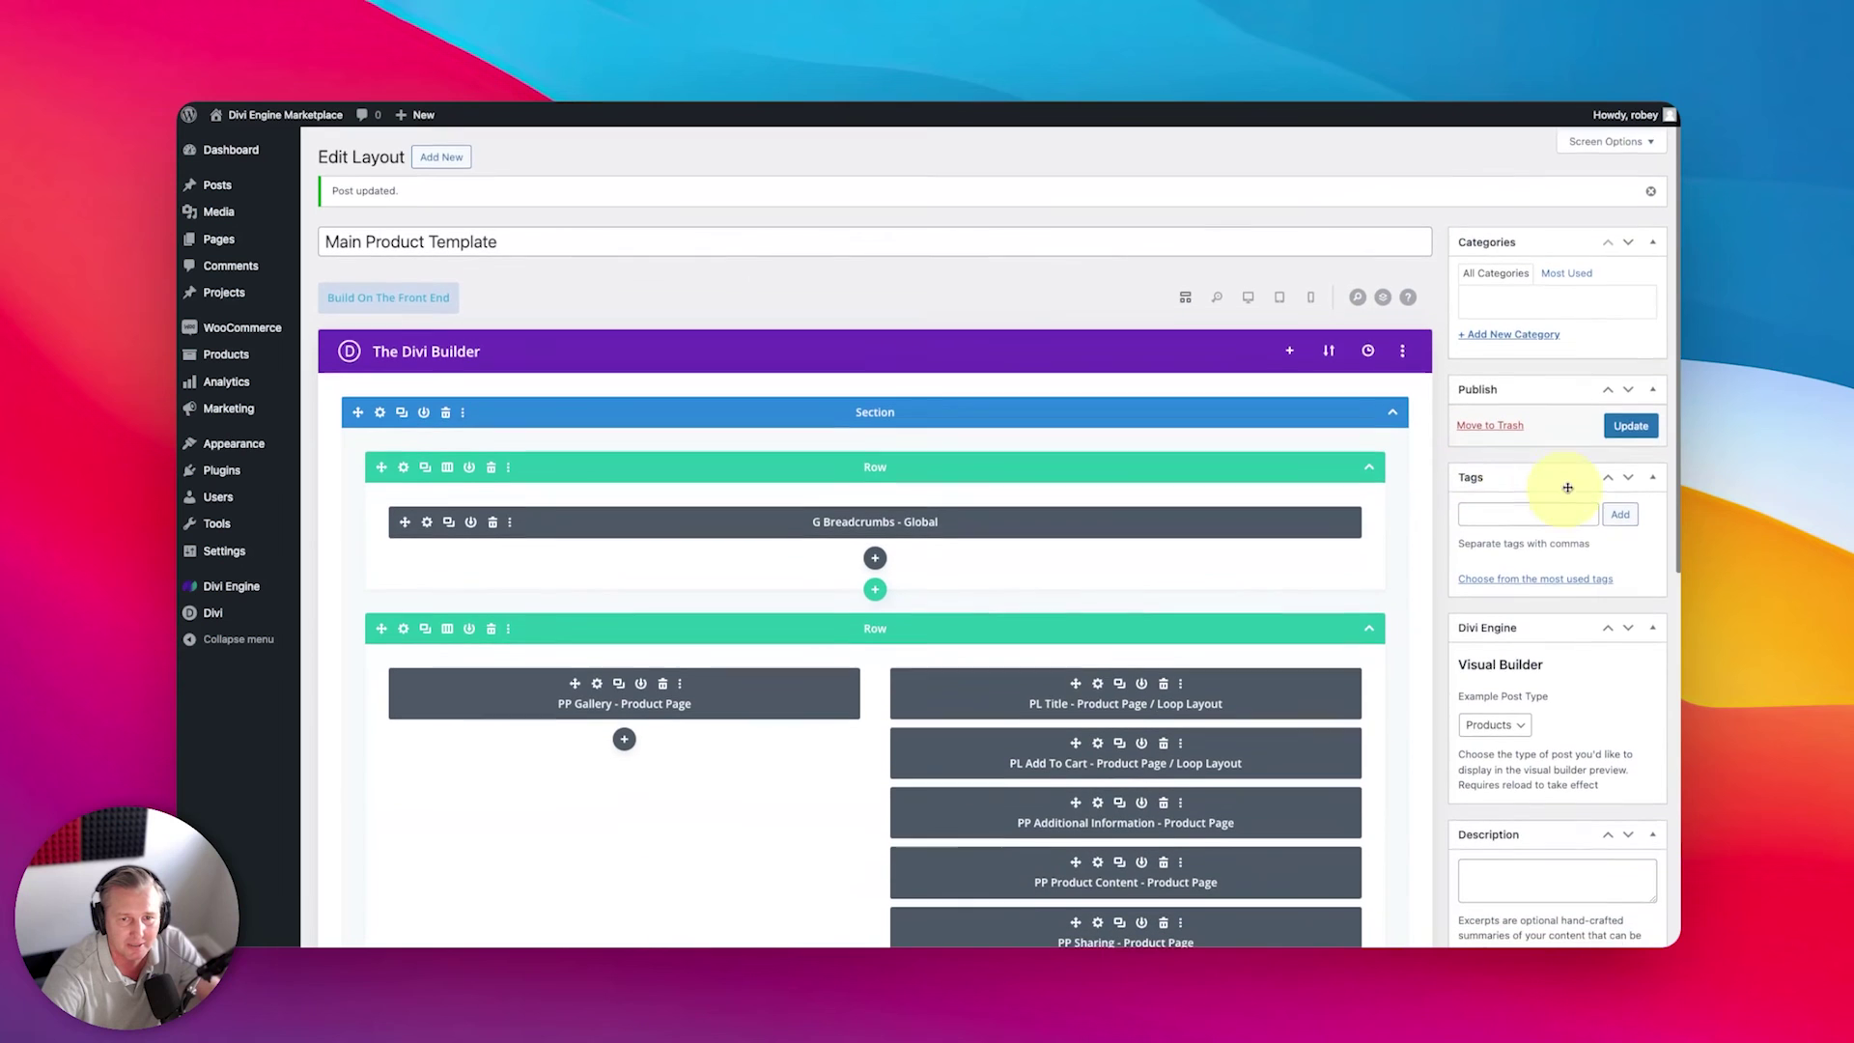
{"action": "left_click", "coordinate": [1622, 424]}
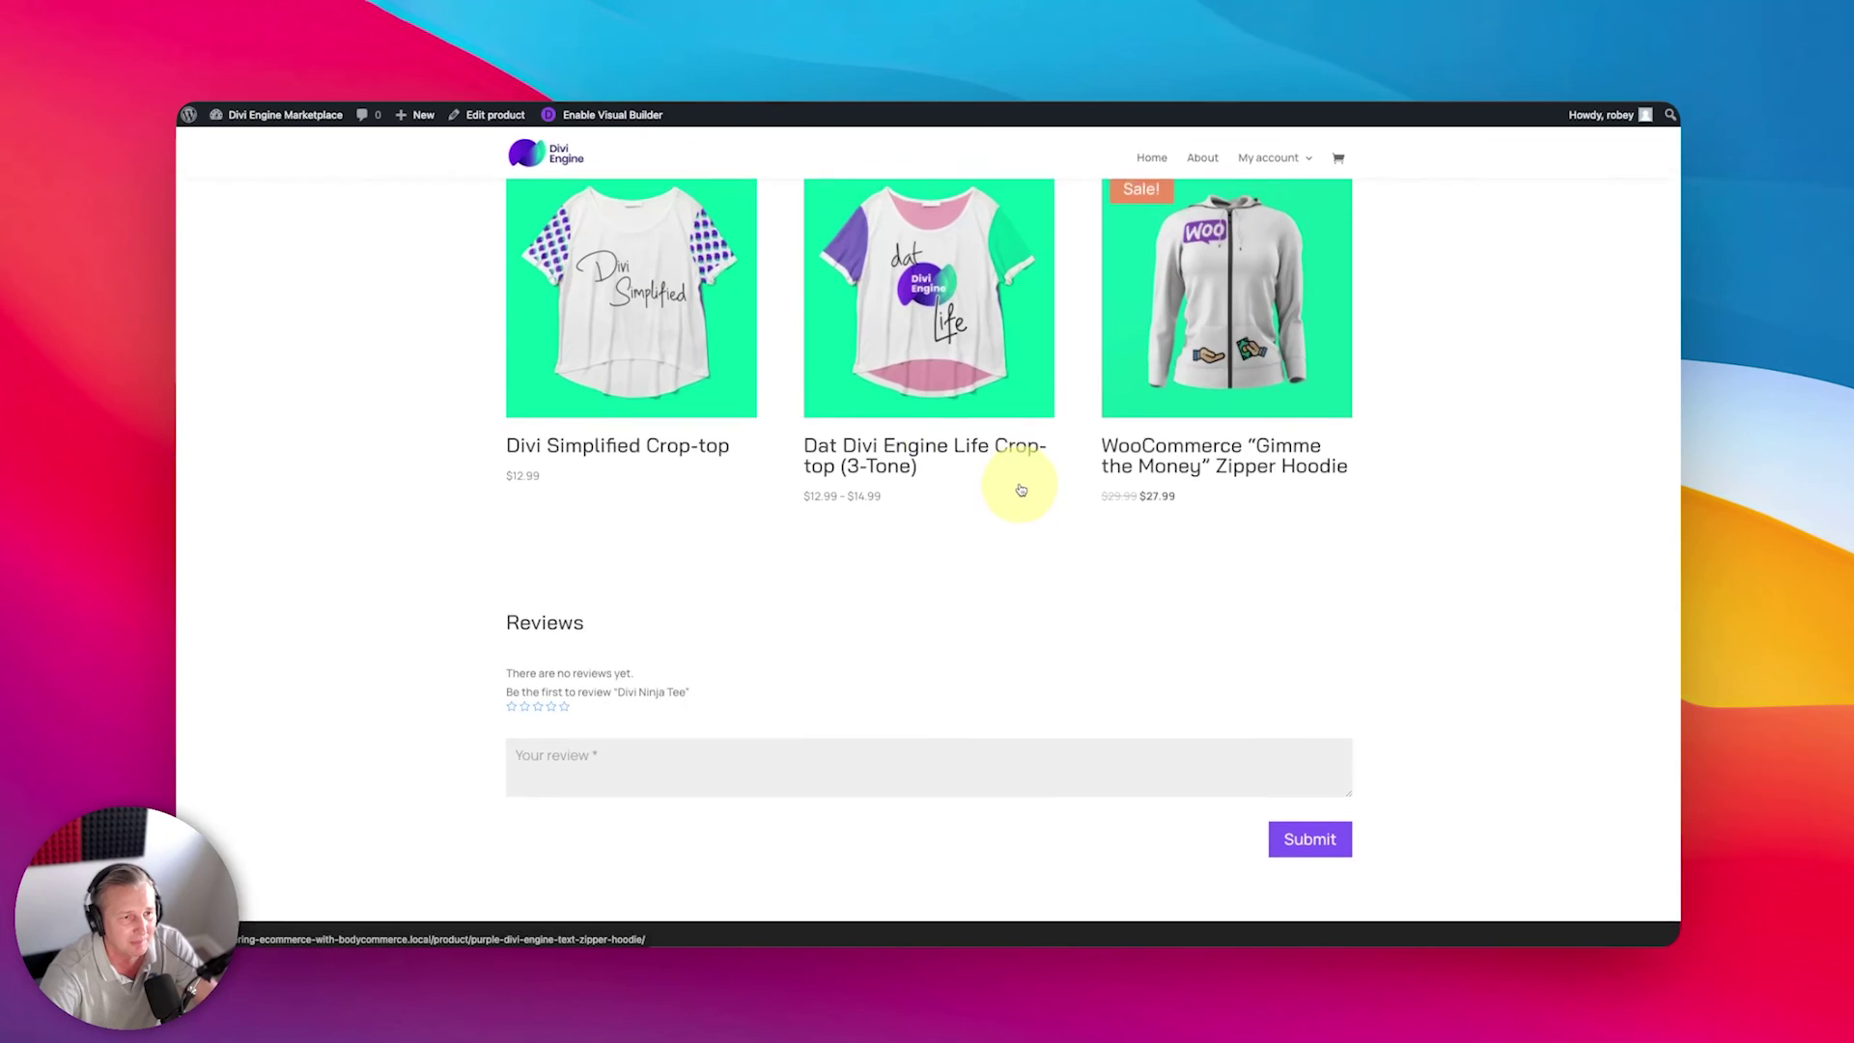
{"action": "scroll", "coordinate": [863, 620], "scroll_direction": "up", "scroll_amount": 15}
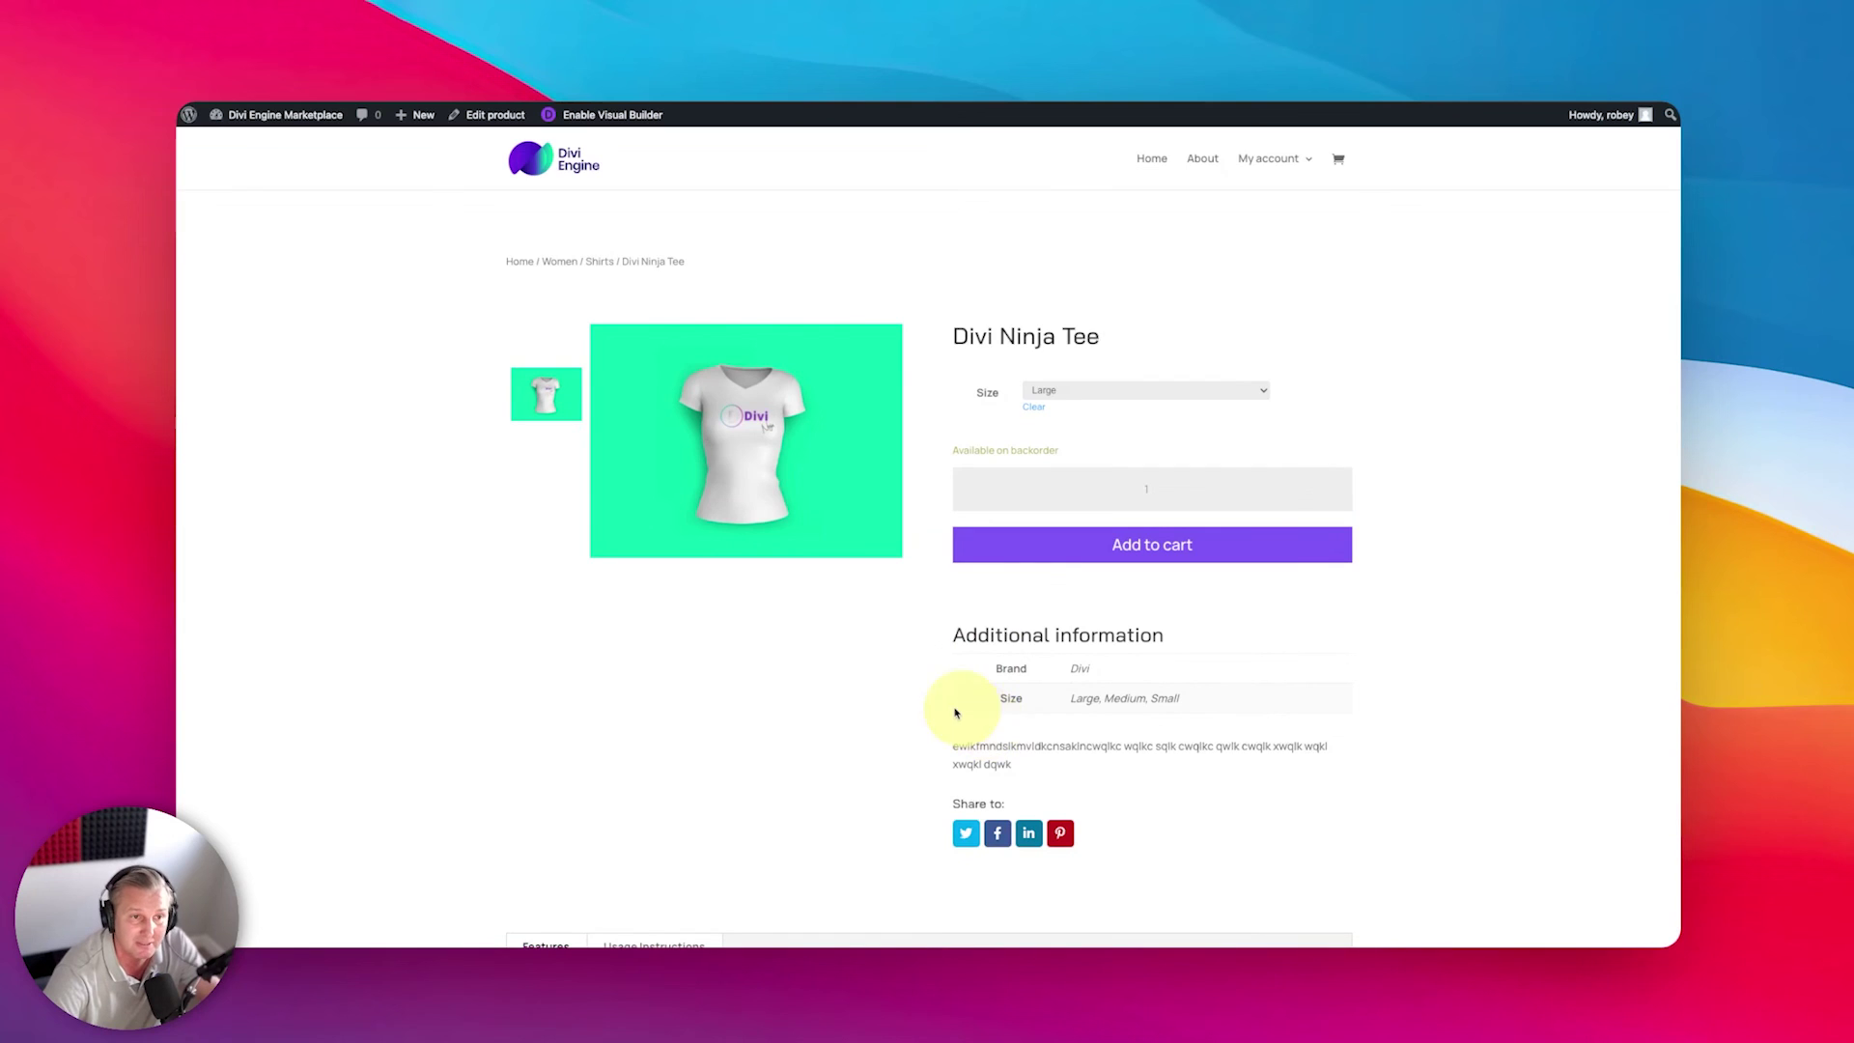
{"action": "scroll", "coordinate": [817, 605], "scroll_direction": "down", "scroll_amount": 4}
{"action": "scroll", "coordinate": [824, 604], "scroll_direction": "up", "scroll_amount": 4}
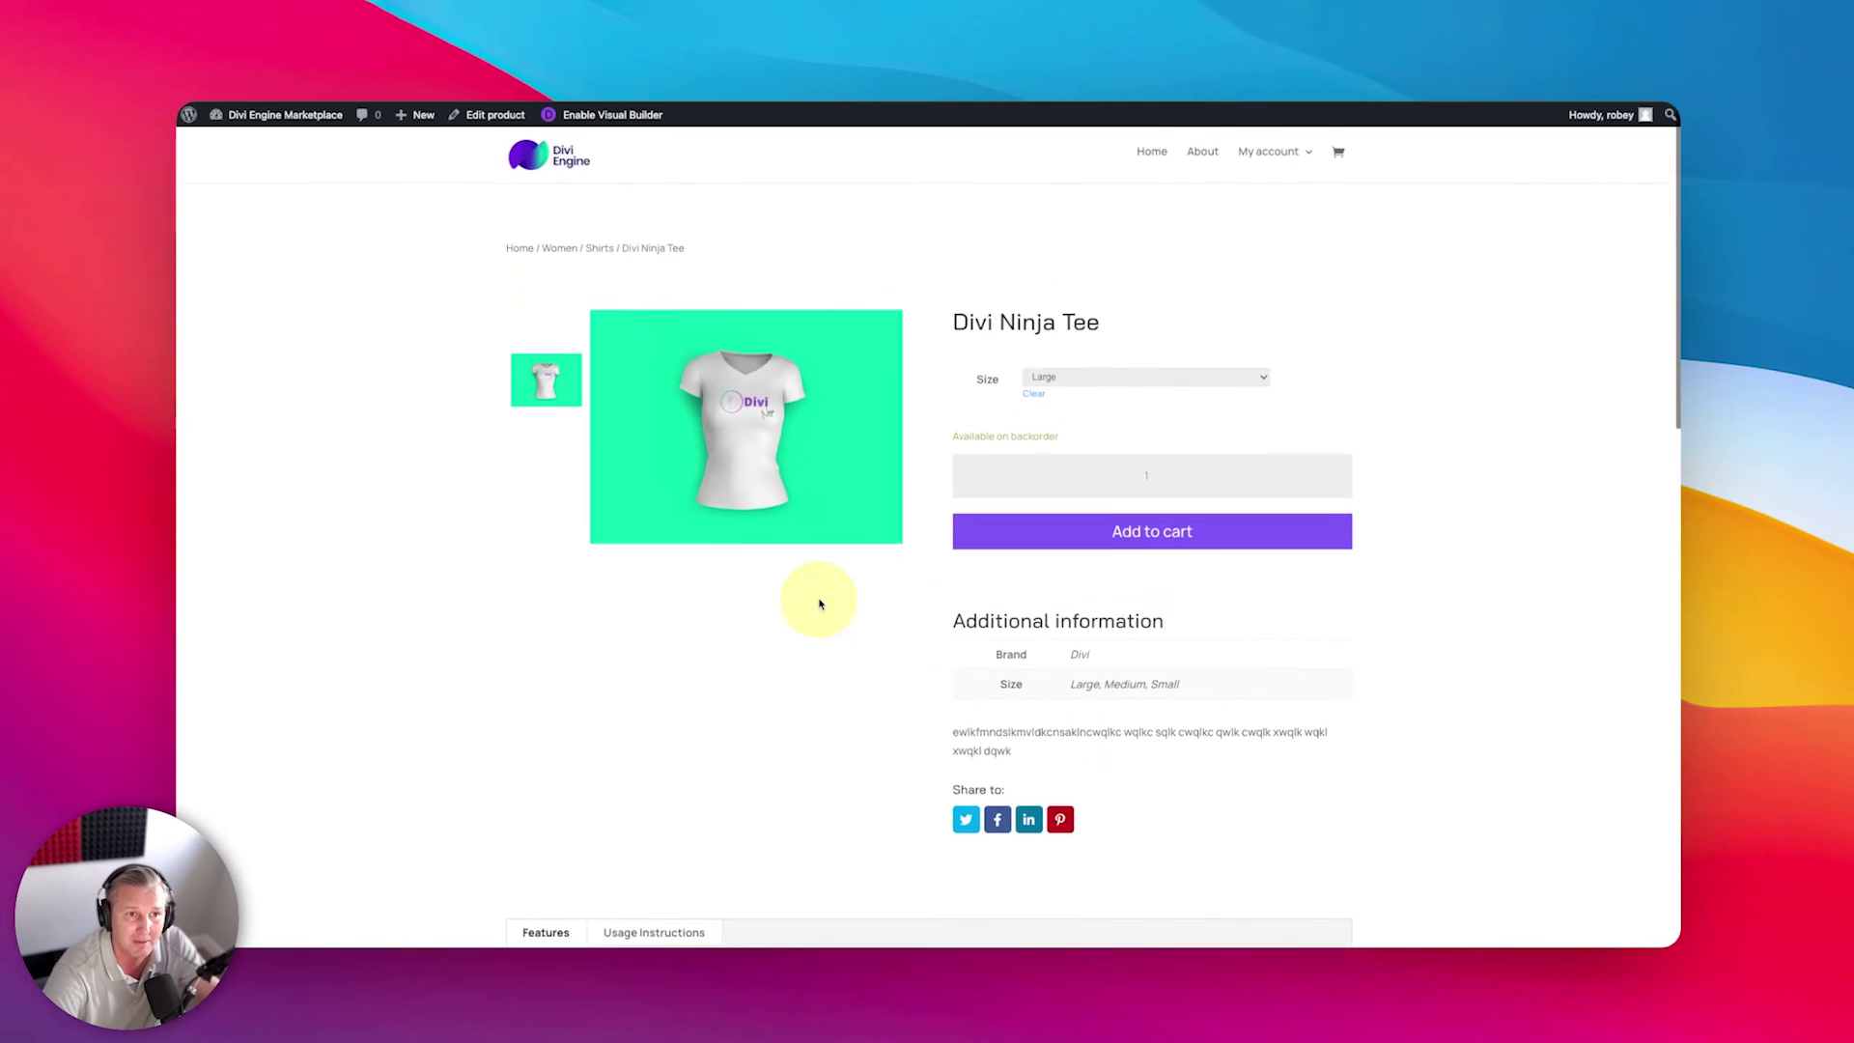
{"action": "scroll", "coordinate": [819, 604], "scroll_direction": "down", "scroll_amount": 1}
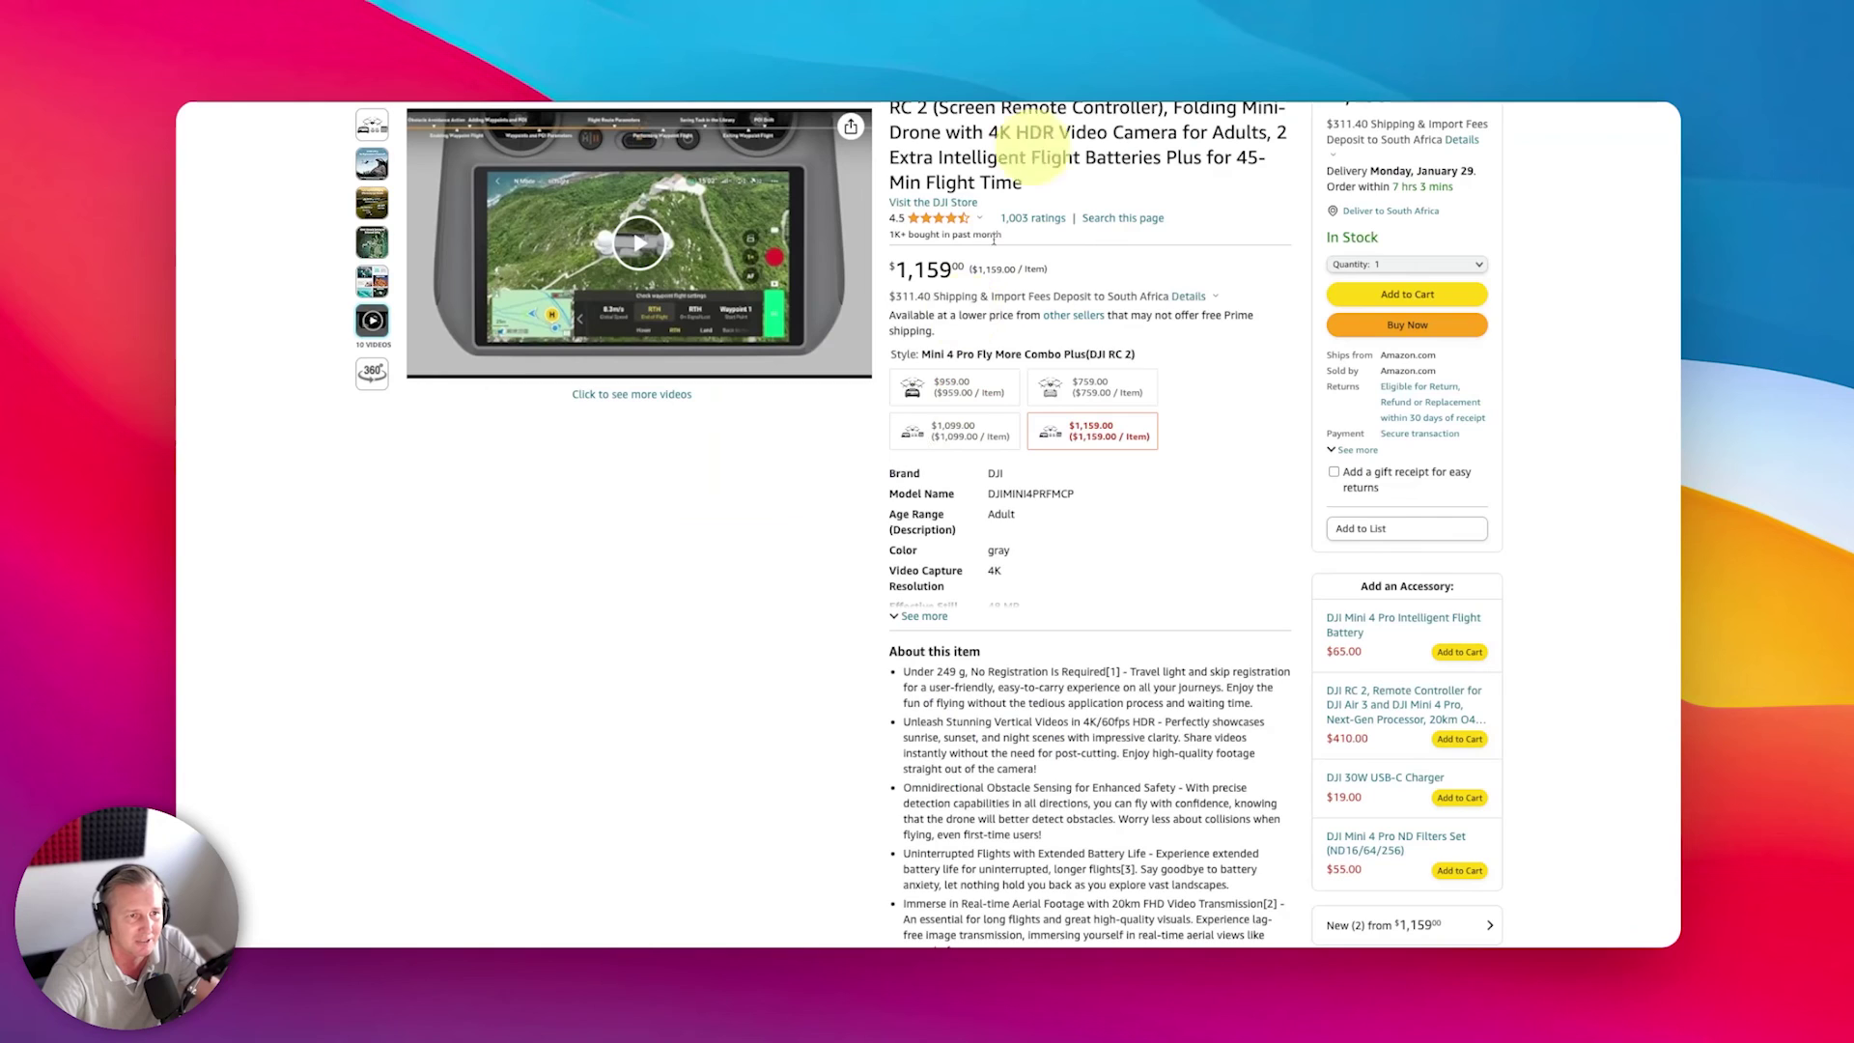
Step: Examine how the image gallery behaves beside the product details while scrolling the Amazon DJI Mini 4 Pro page
{"action": "scroll", "coordinate": [927, 483], "scroll_direction": "down", "scroll_amount": 3}
{"action": "scroll", "coordinate": [912, 493], "scroll_direction": "up", "scroll_amount": 5}
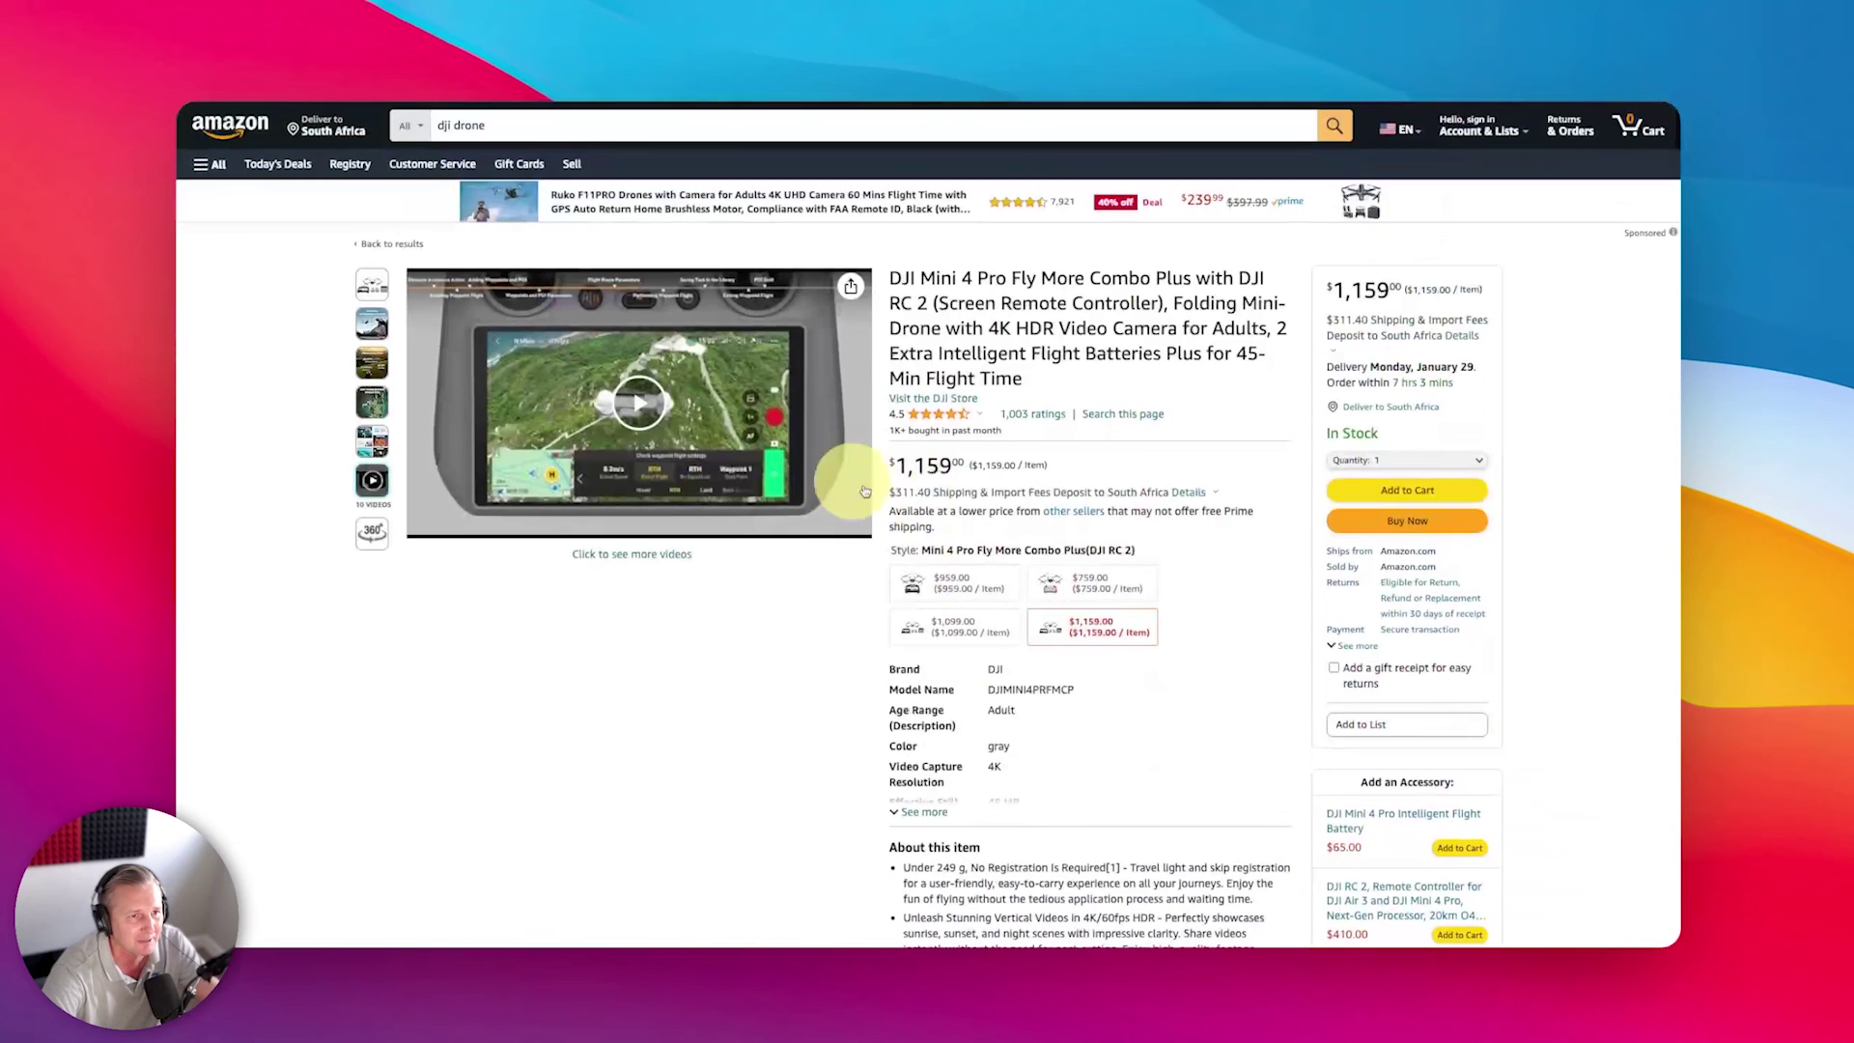
{"action": "scroll", "coordinate": [1014, 502], "scroll_direction": "down", "scroll_amount": 6}
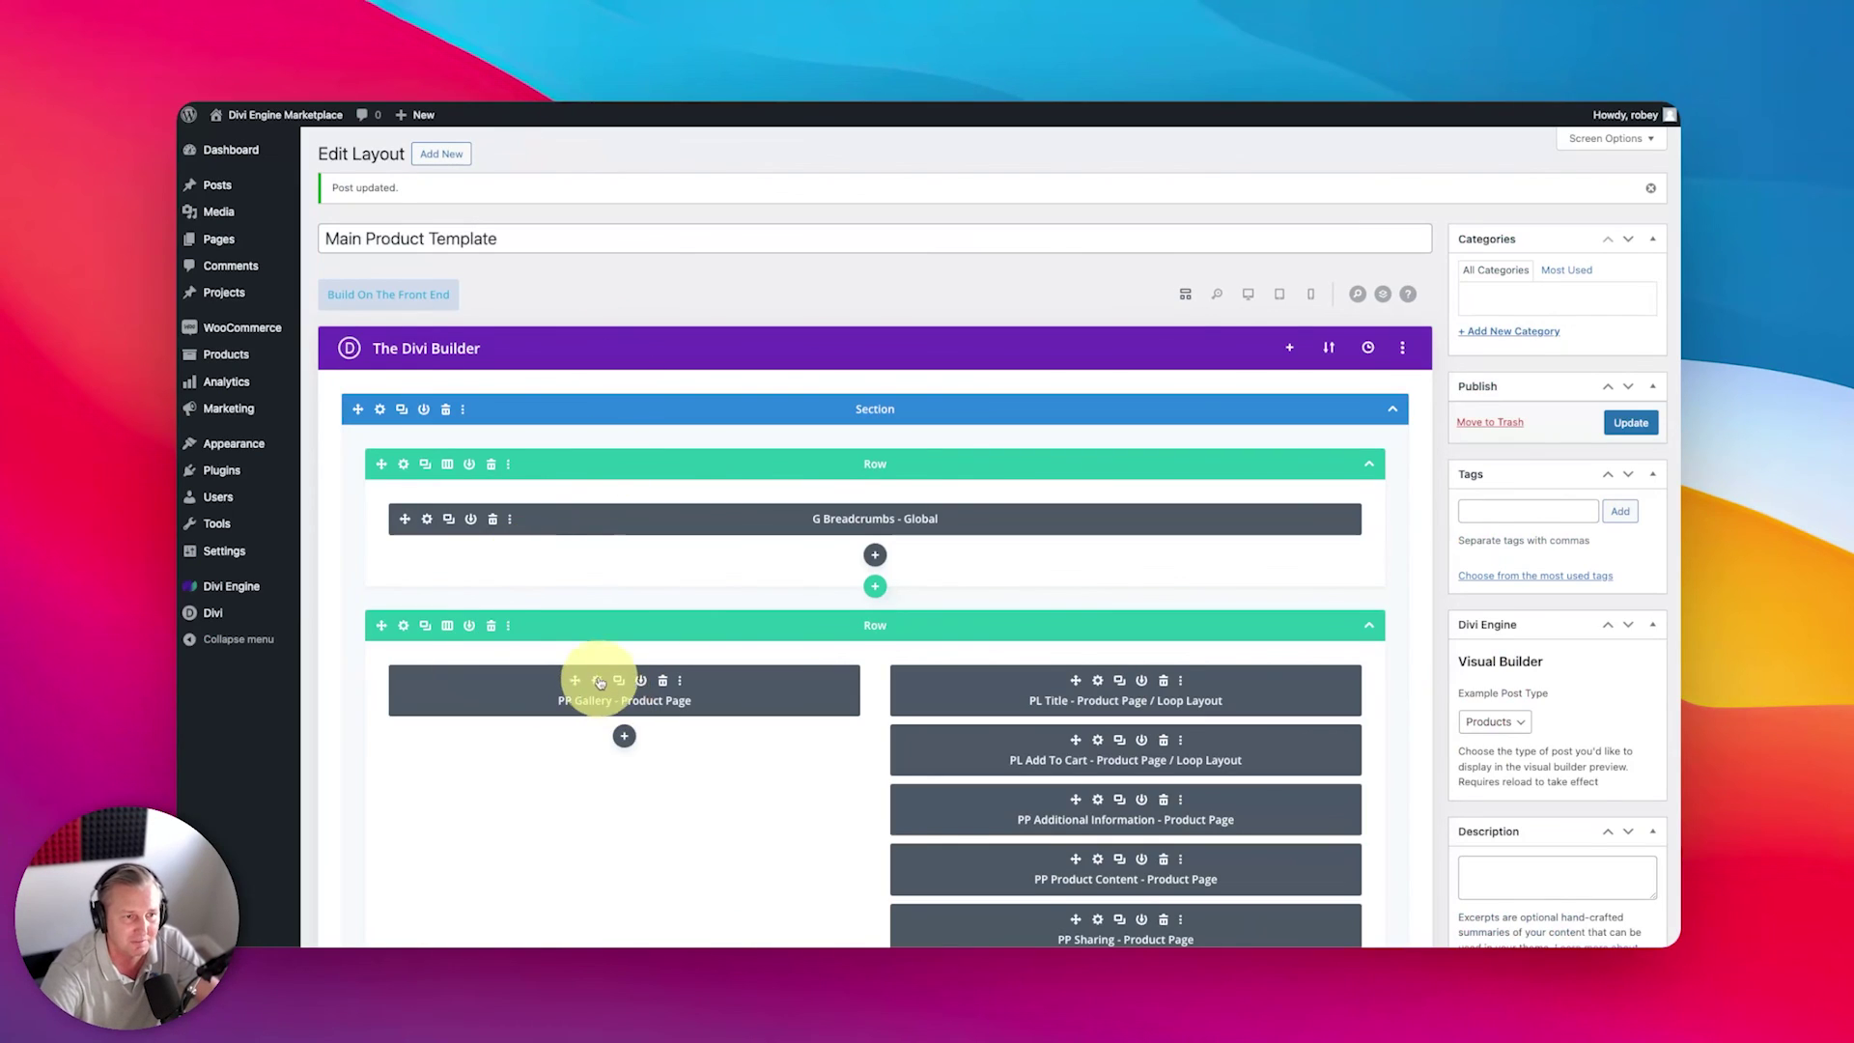
Step: Set the sticky position of the PP Gallery module to Stick to Top in its scroll effects
{"action": "scroll", "coordinate": [657, 560], "scroll_direction": "down", "scroll_amount": 2}
{"action": "left_click", "coordinate": [595, 459]}
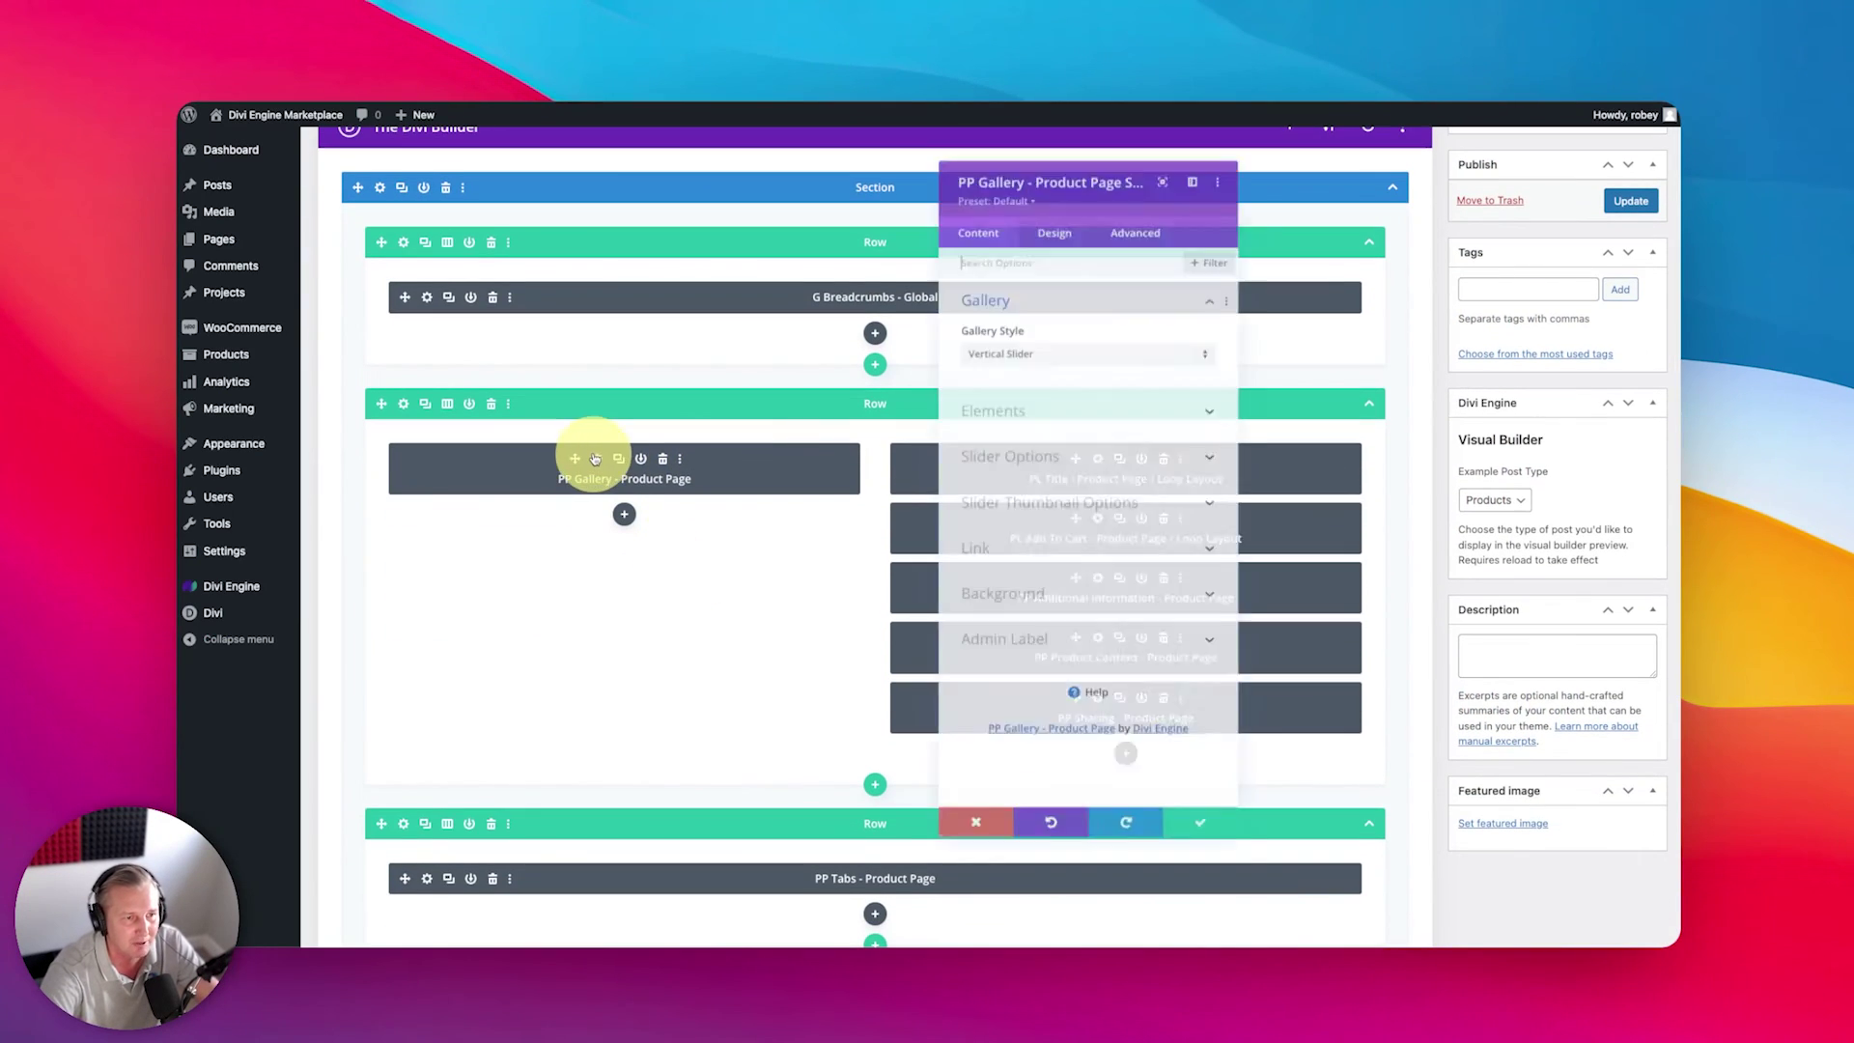
{"action": "left_click", "coordinate": [1132, 220]}
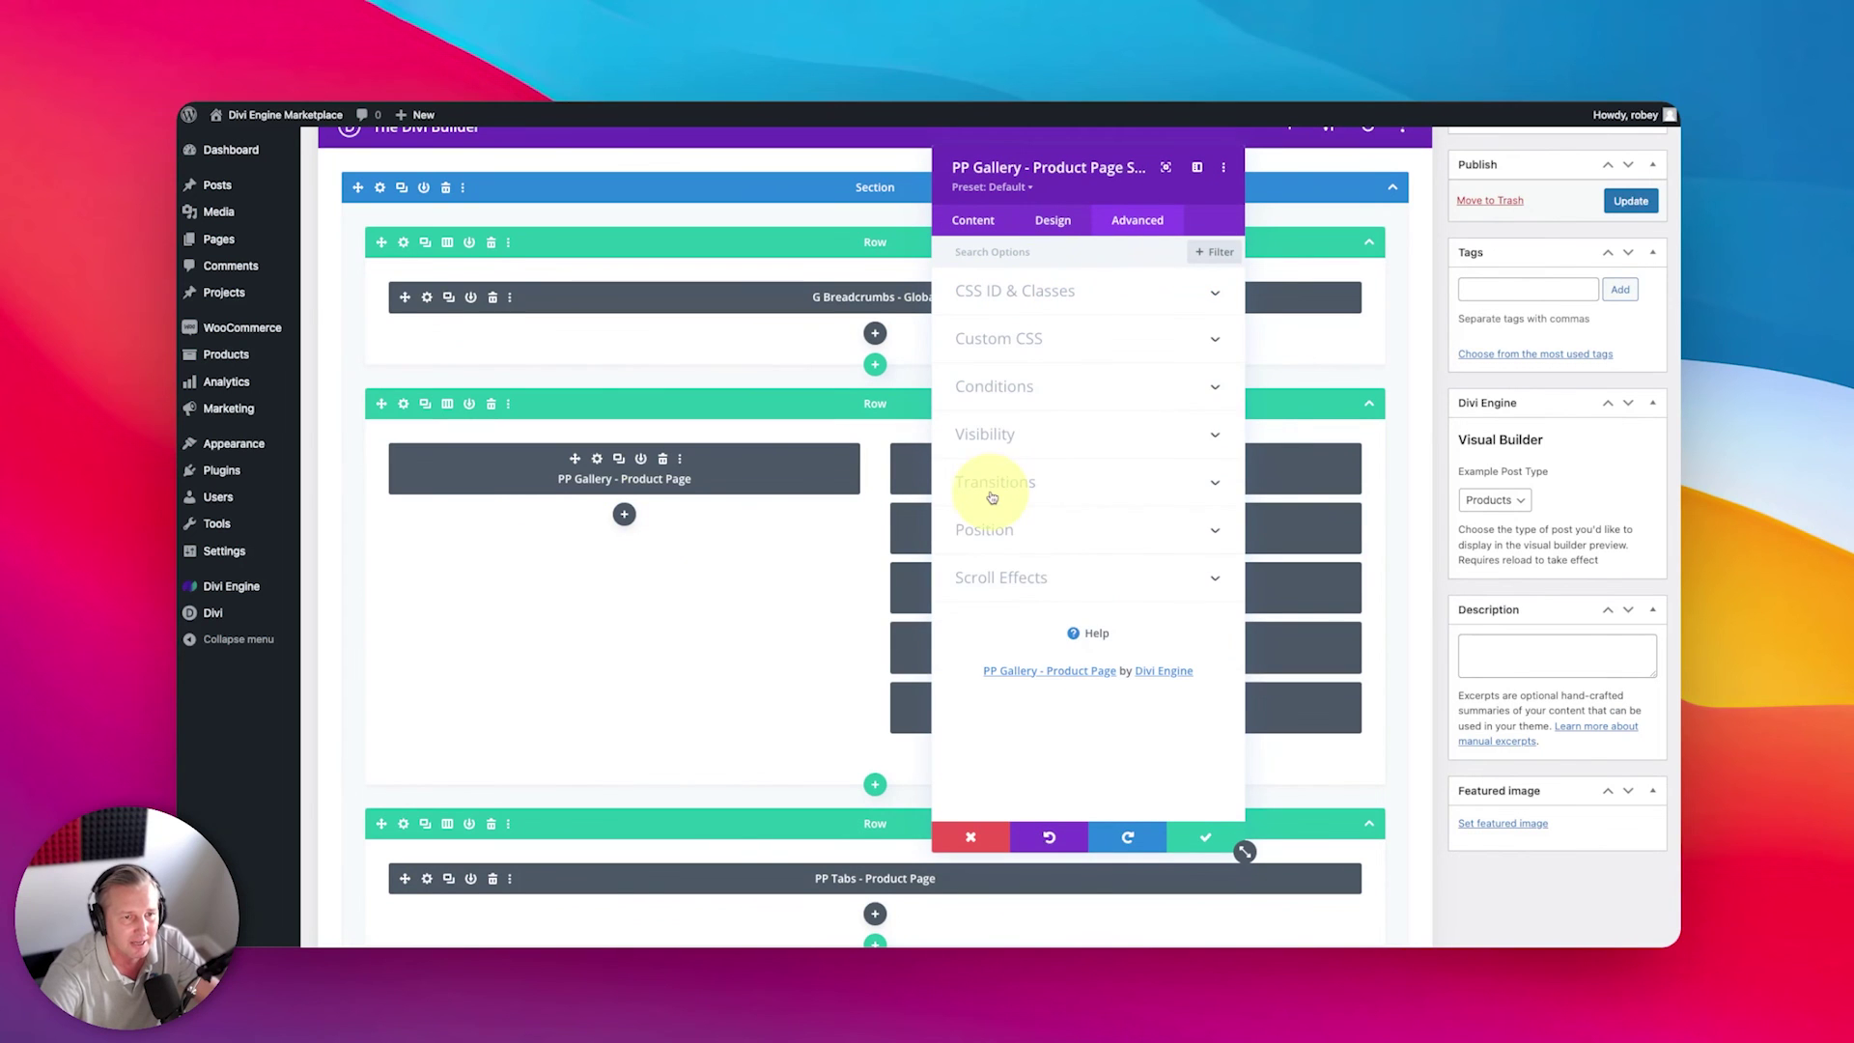
{"action": "left_click", "coordinate": [993, 577]}
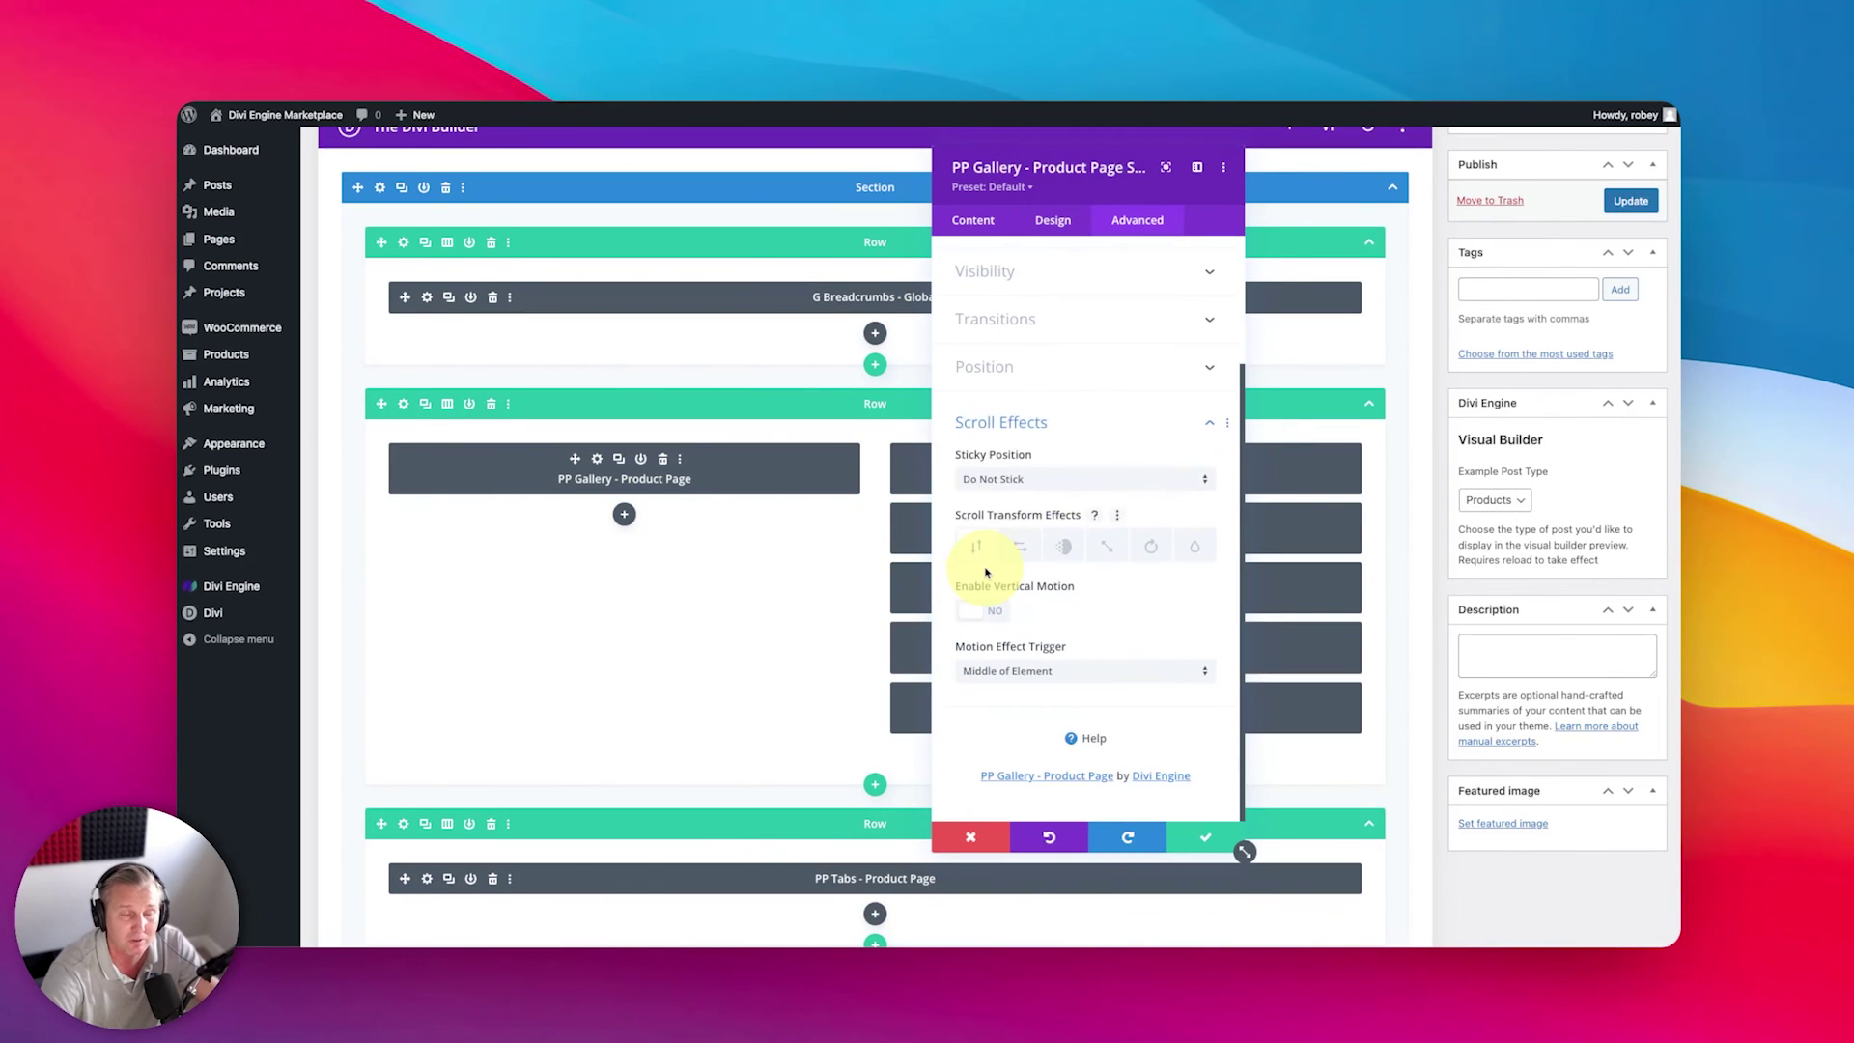
{"action": "left_click", "coordinate": [1026, 487]}
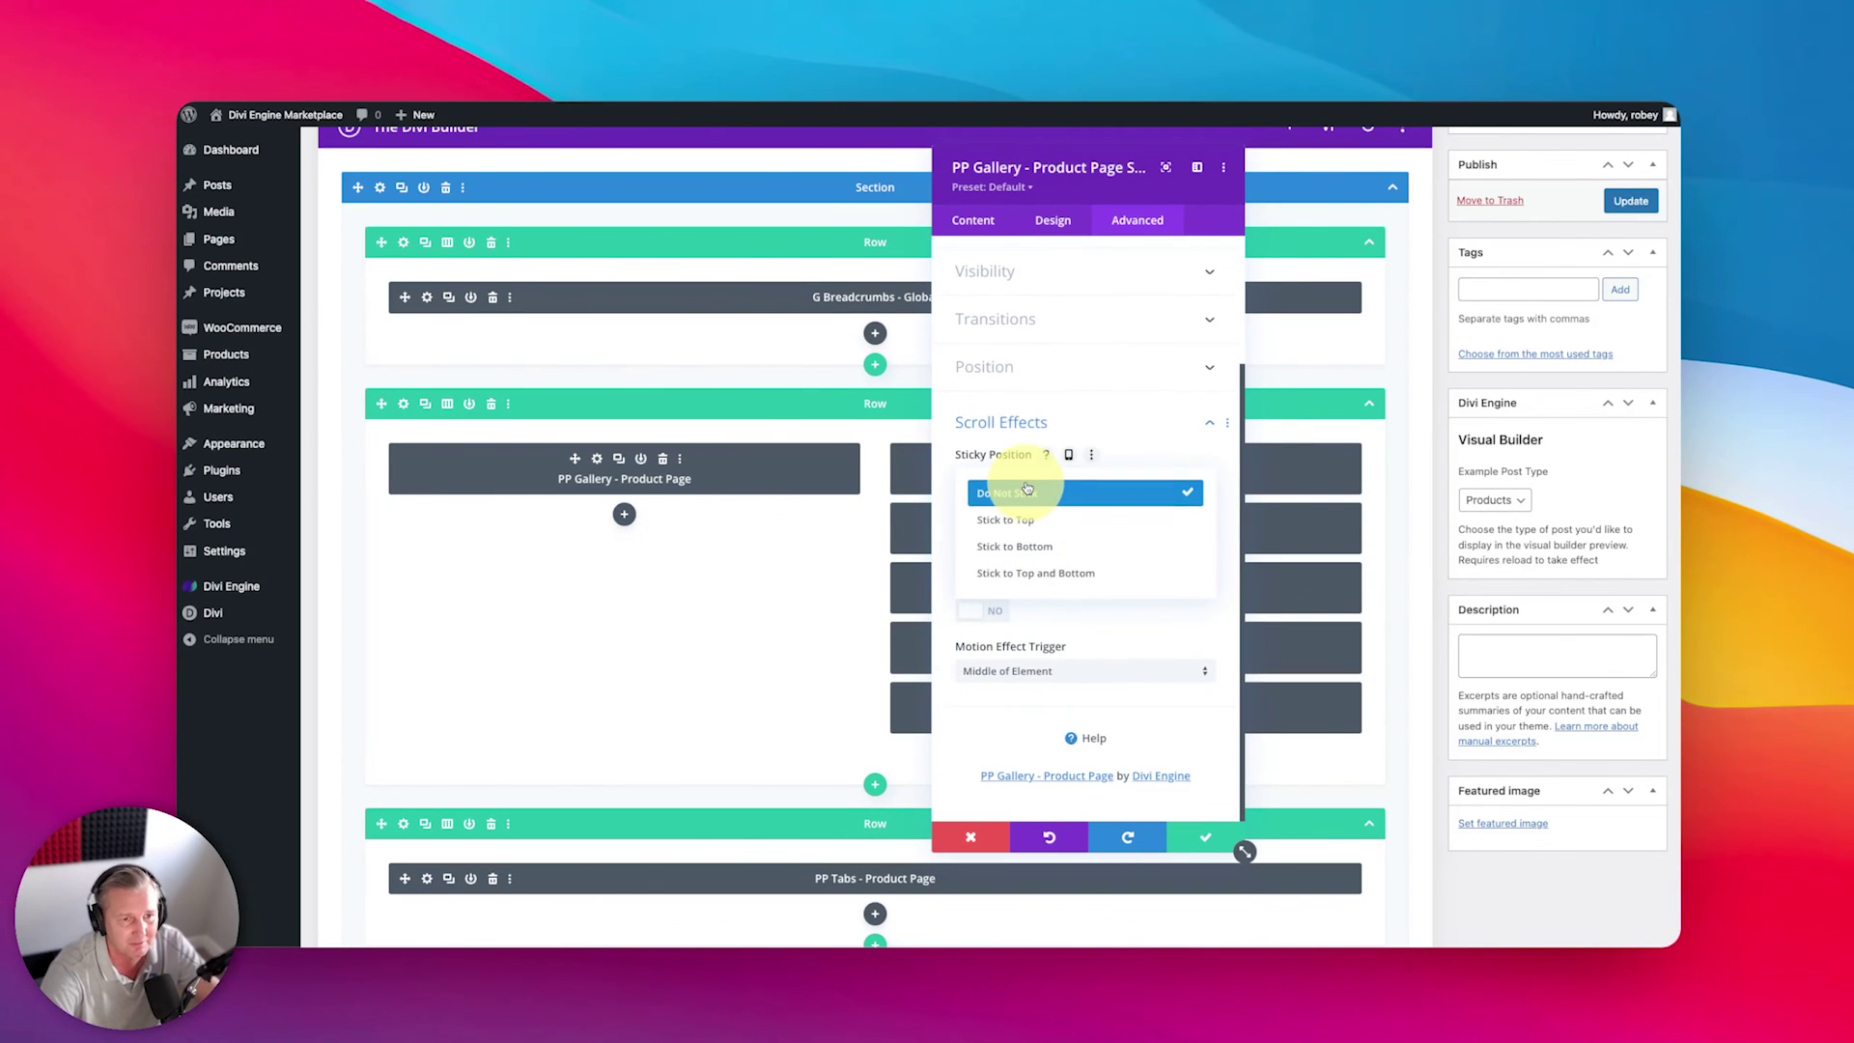
{"action": "left_click", "coordinate": [1012, 512]}
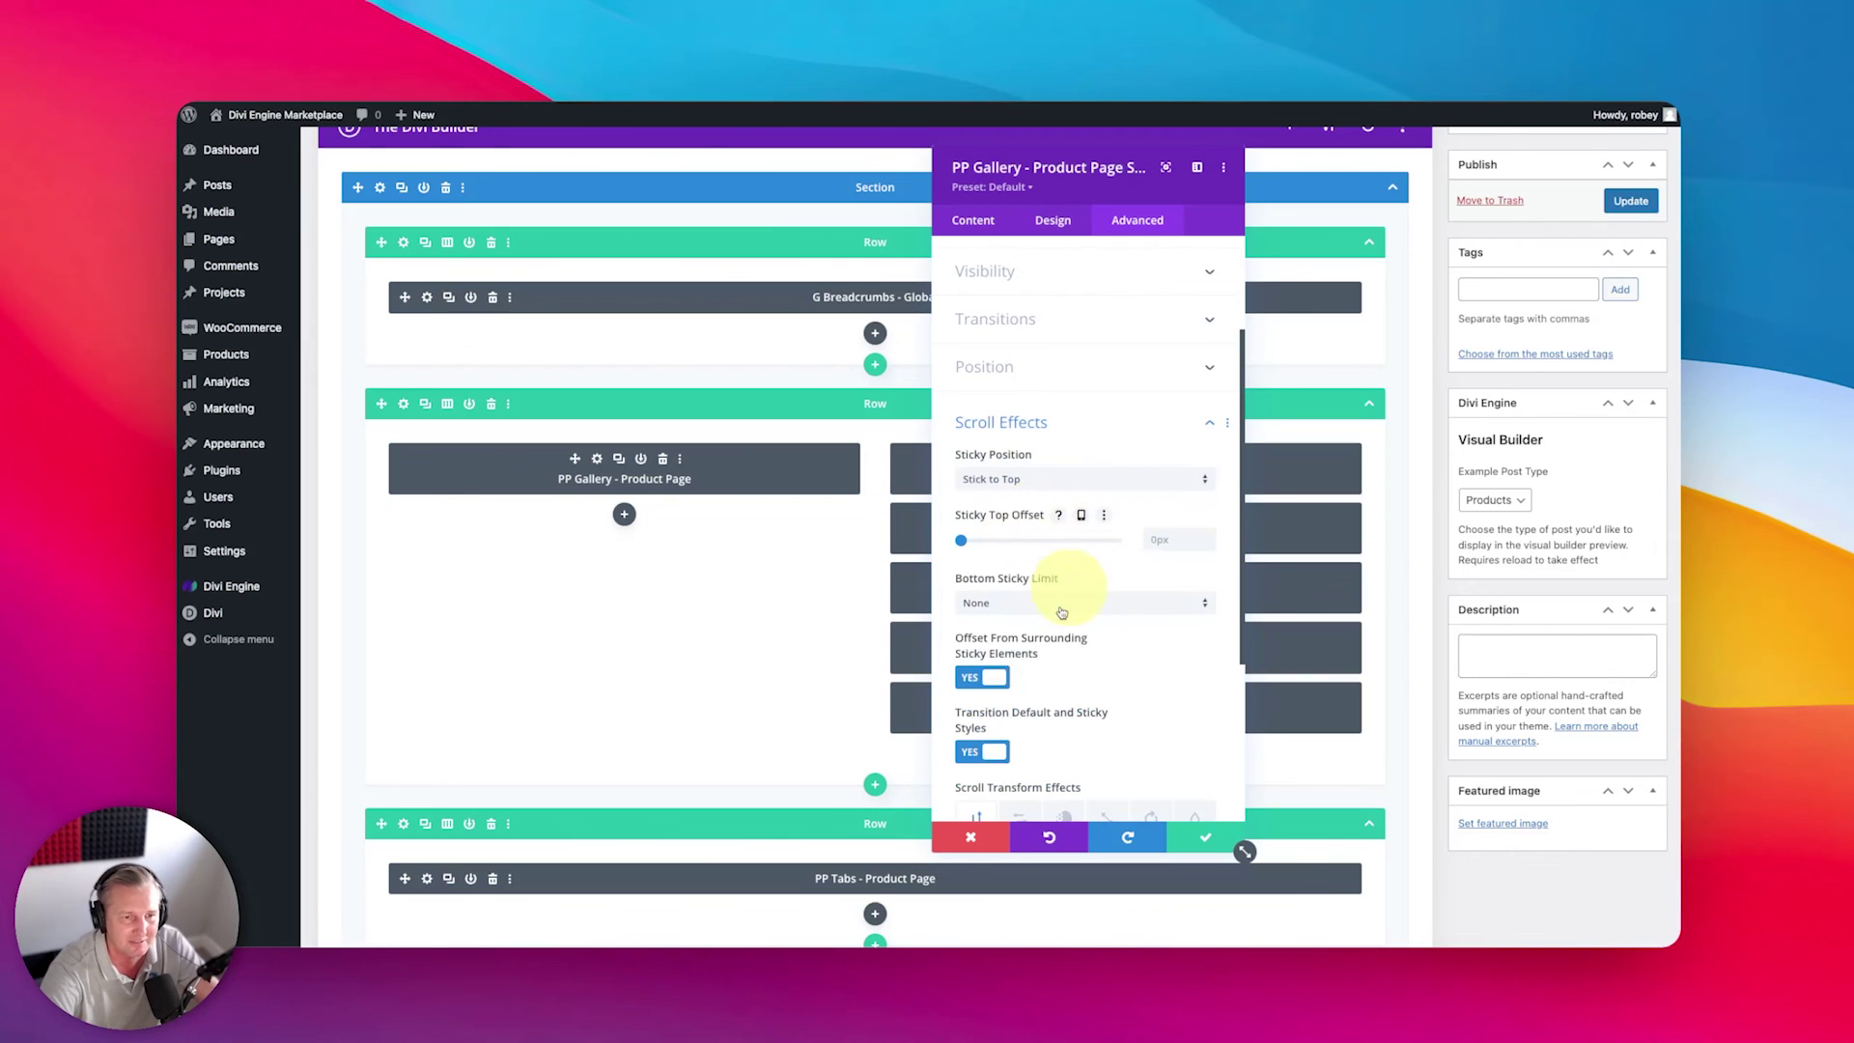
Step: Set the gallery module's bottom sticky limit to Row, save the module and update the template
{"action": "scroll", "coordinate": [1061, 611], "scroll_direction": "down", "scroll_amount": 1}
{"action": "left_click", "coordinate": [1040, 574]}
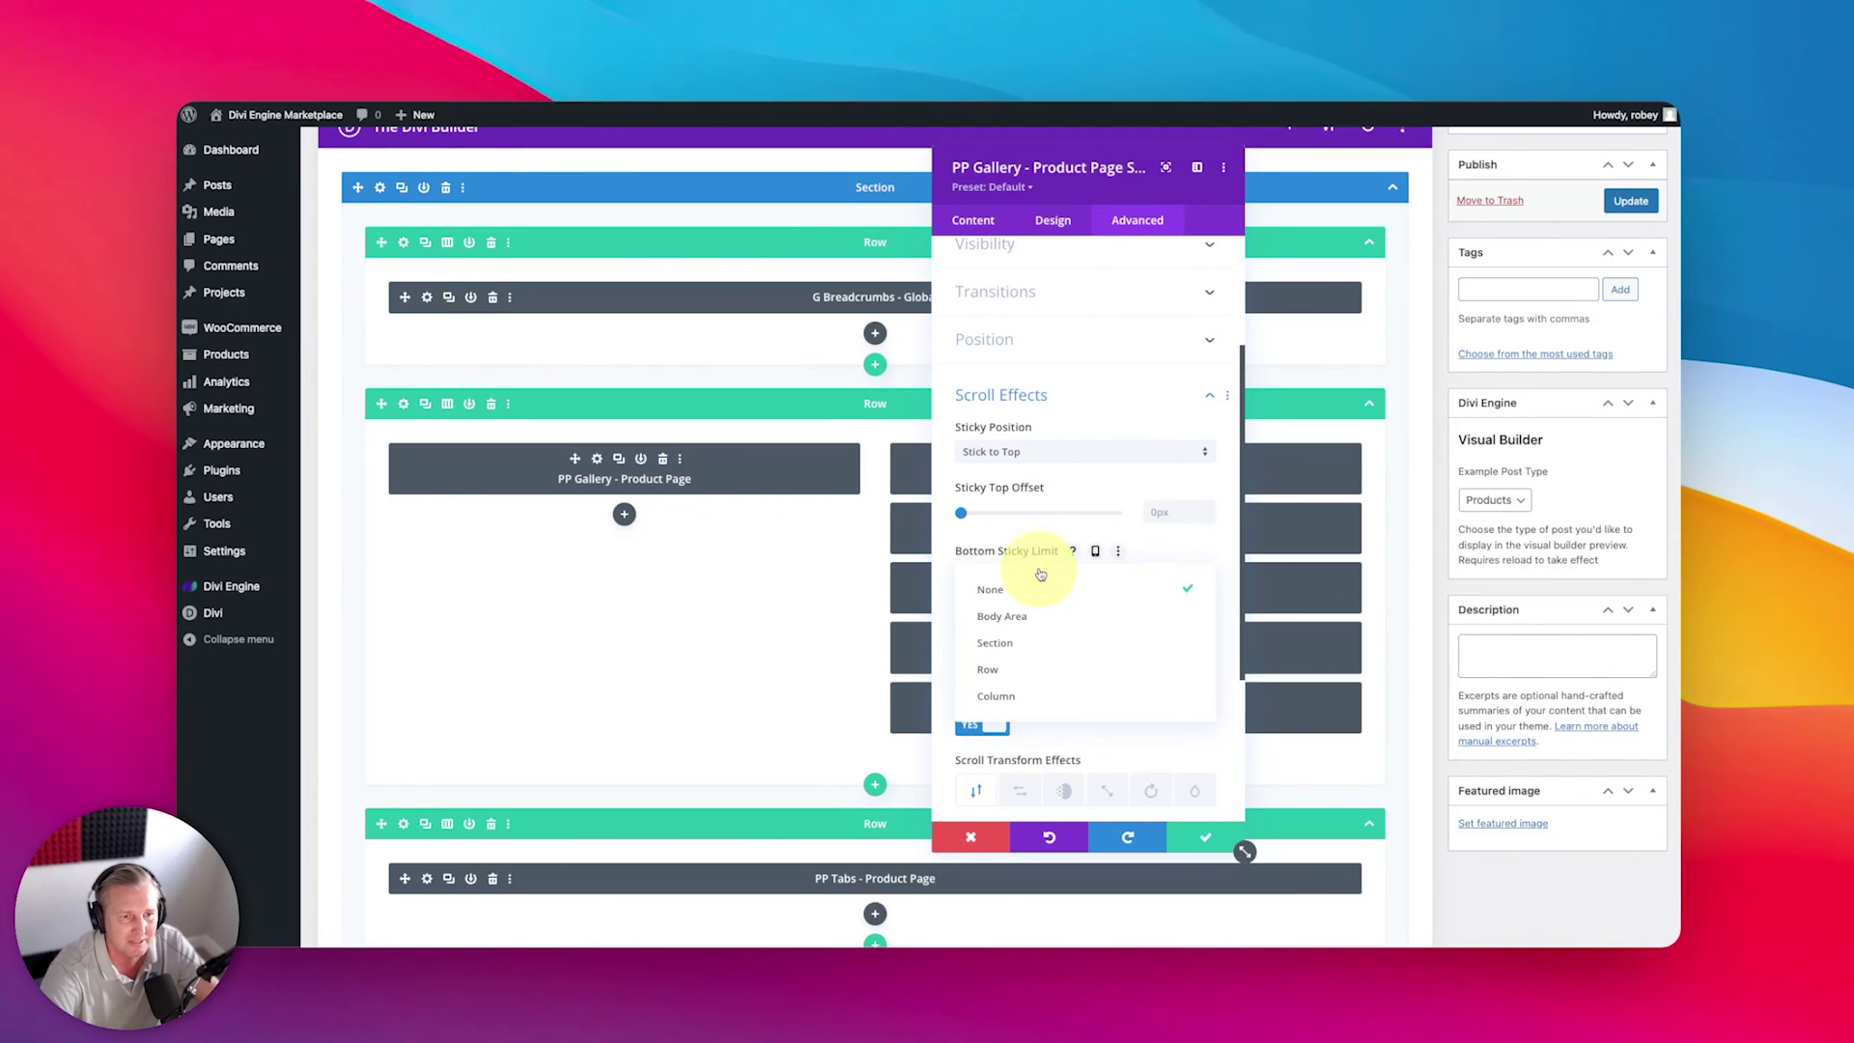
{"action": "left_click", "coordinate": [1026, 671]}
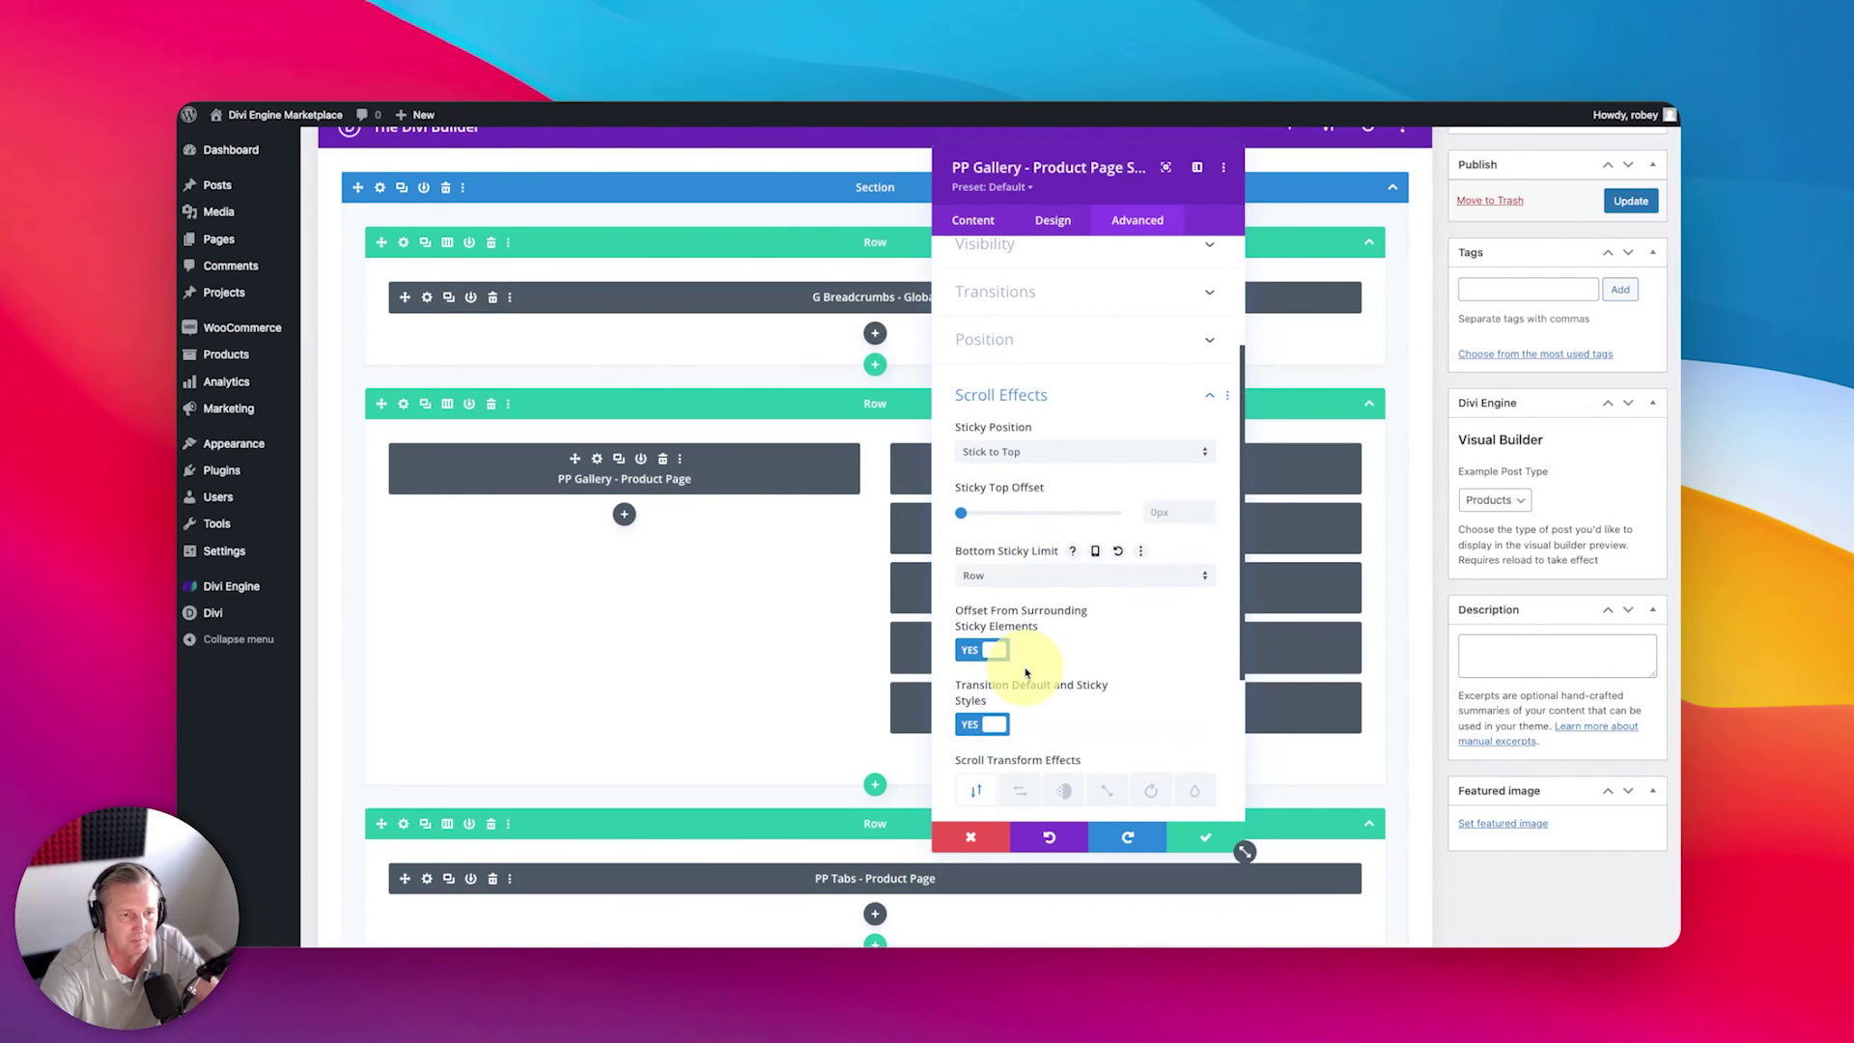
{"action": "left_click", "coordinate": [1203, 840]}
{"action": "left_click", "coordinate": [1614, 207]}
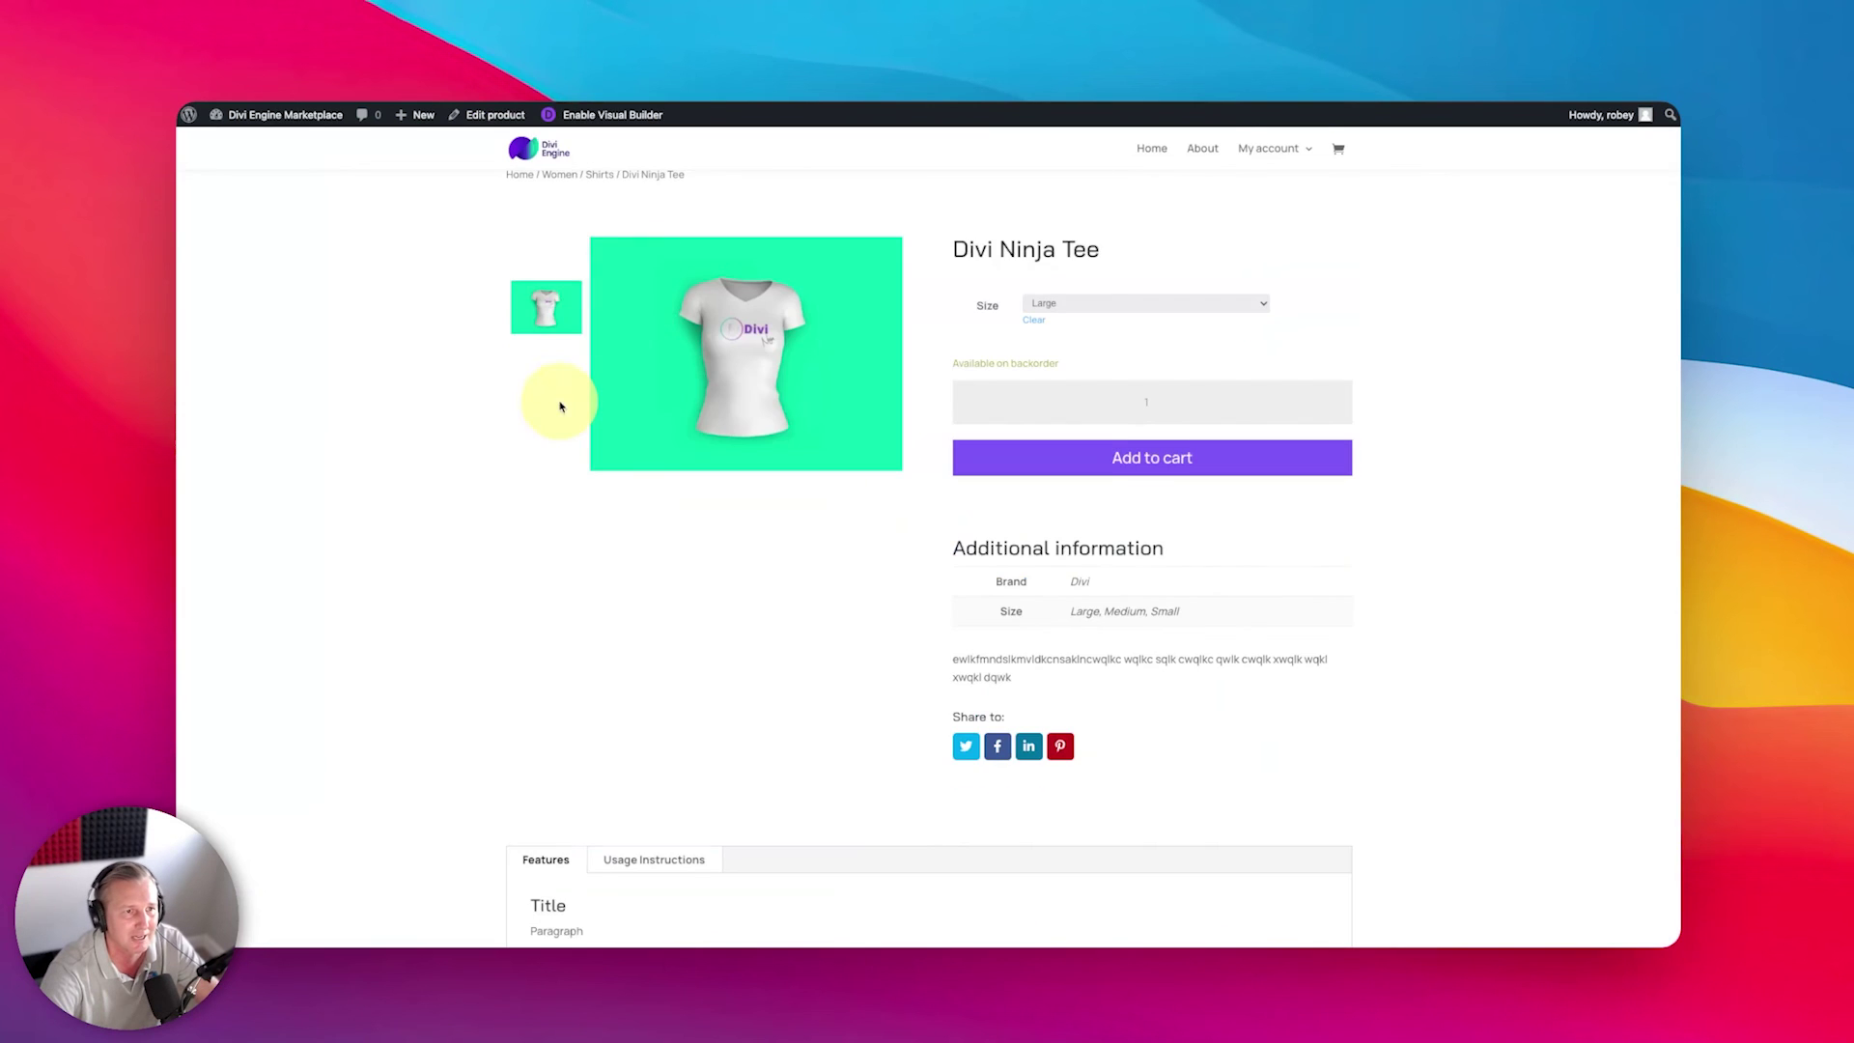
Step: Check how the gallery behaves while scrolling the Divi Ninja Tee page, and view the product's Size choices
{"action": "scroll", "coordinate": [551, 401], "scroll_direction": "up", "scroll_amount": 2}
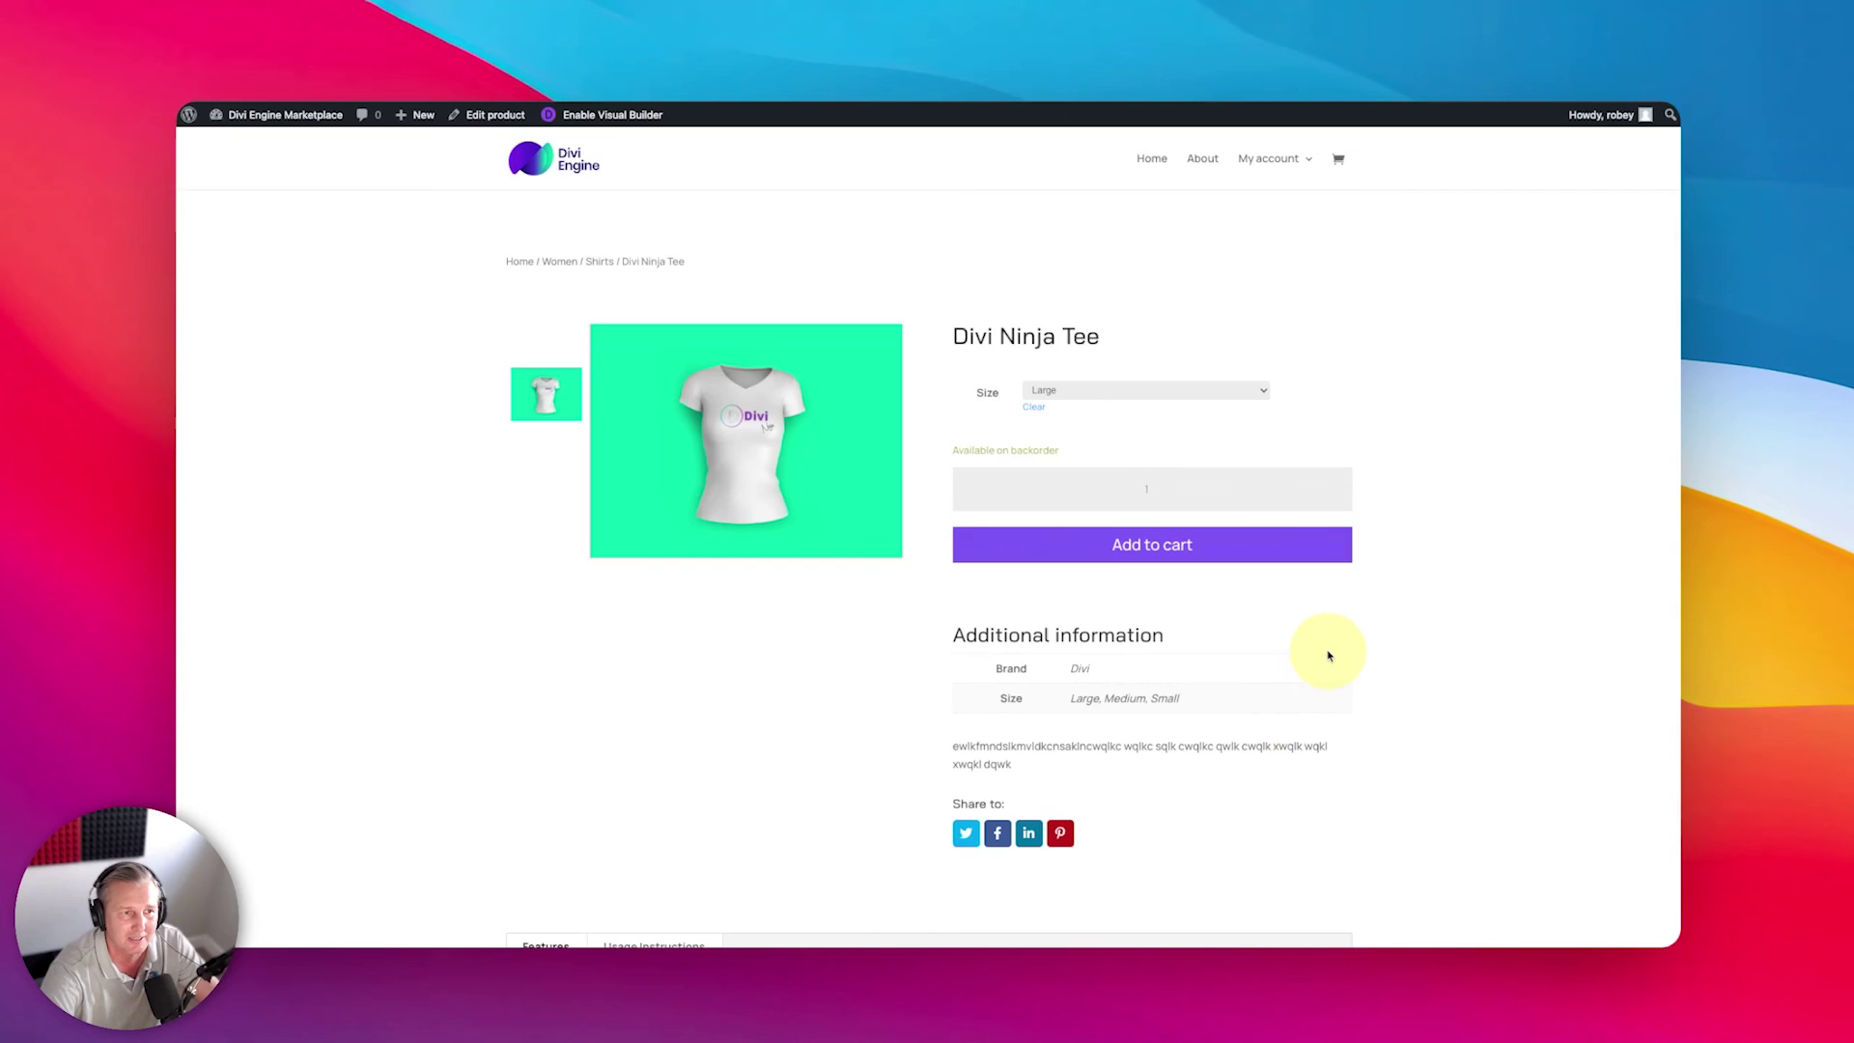
{"action": "scroll", "coordinate": [1327, 652], "scroll_direction": "down", "scroll_amount": 3}
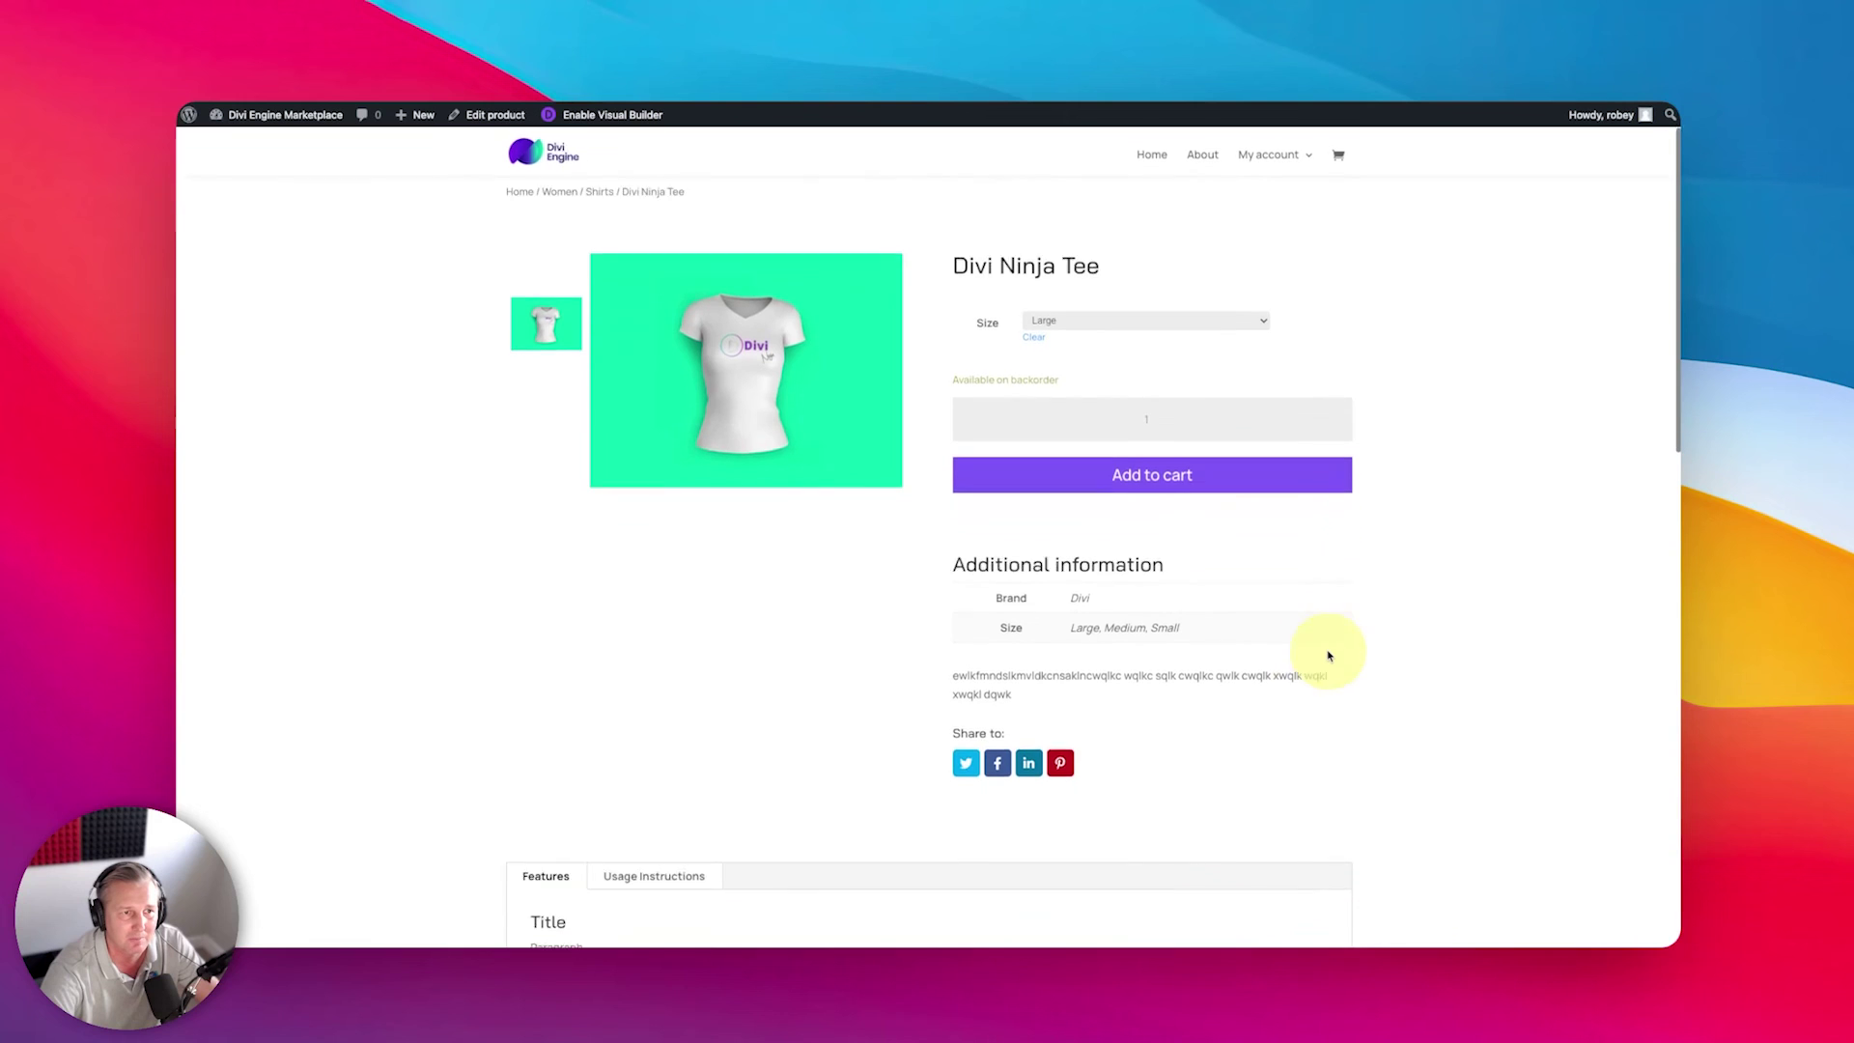
{"action": "scroll", "coordinate": [1326, 656], "scroll_direction": "down", "scroll_amount": 4}
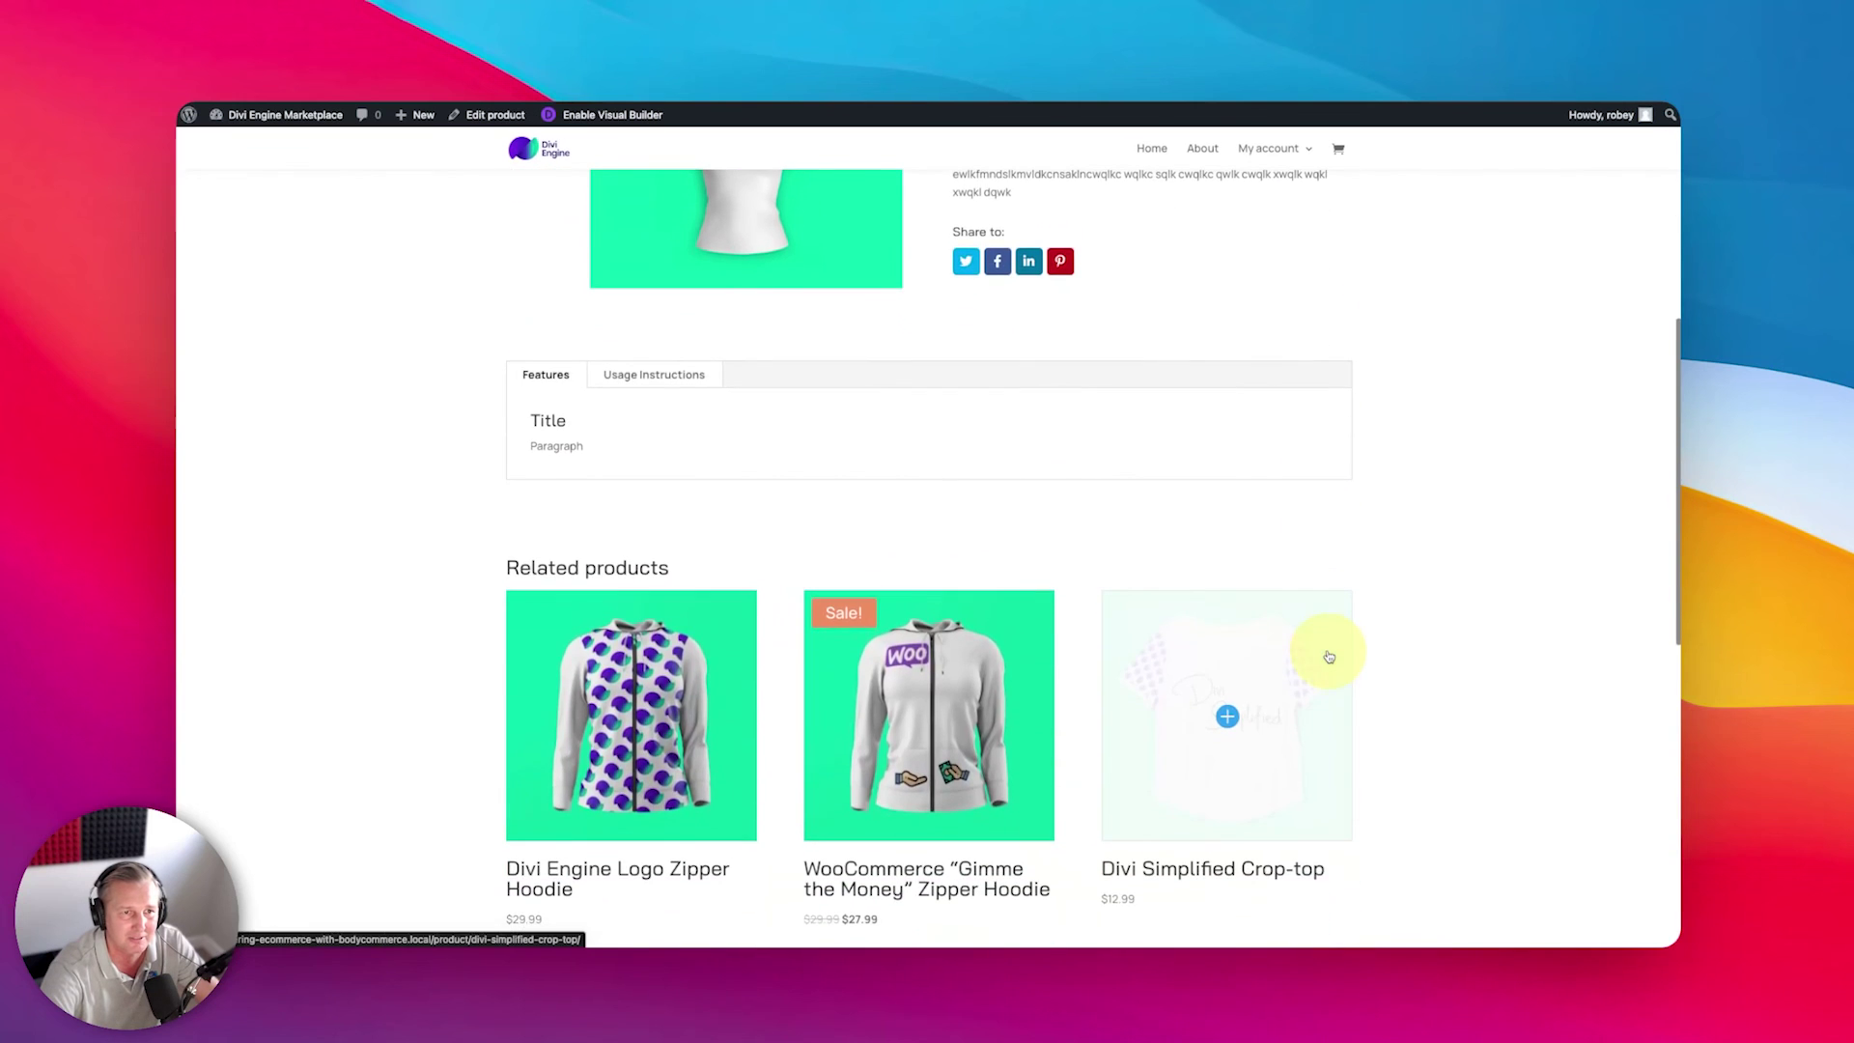
{"action": "scroll", "coordinate": [1327, 656], "scroll_direction": "down", "scroll_amount": 3}
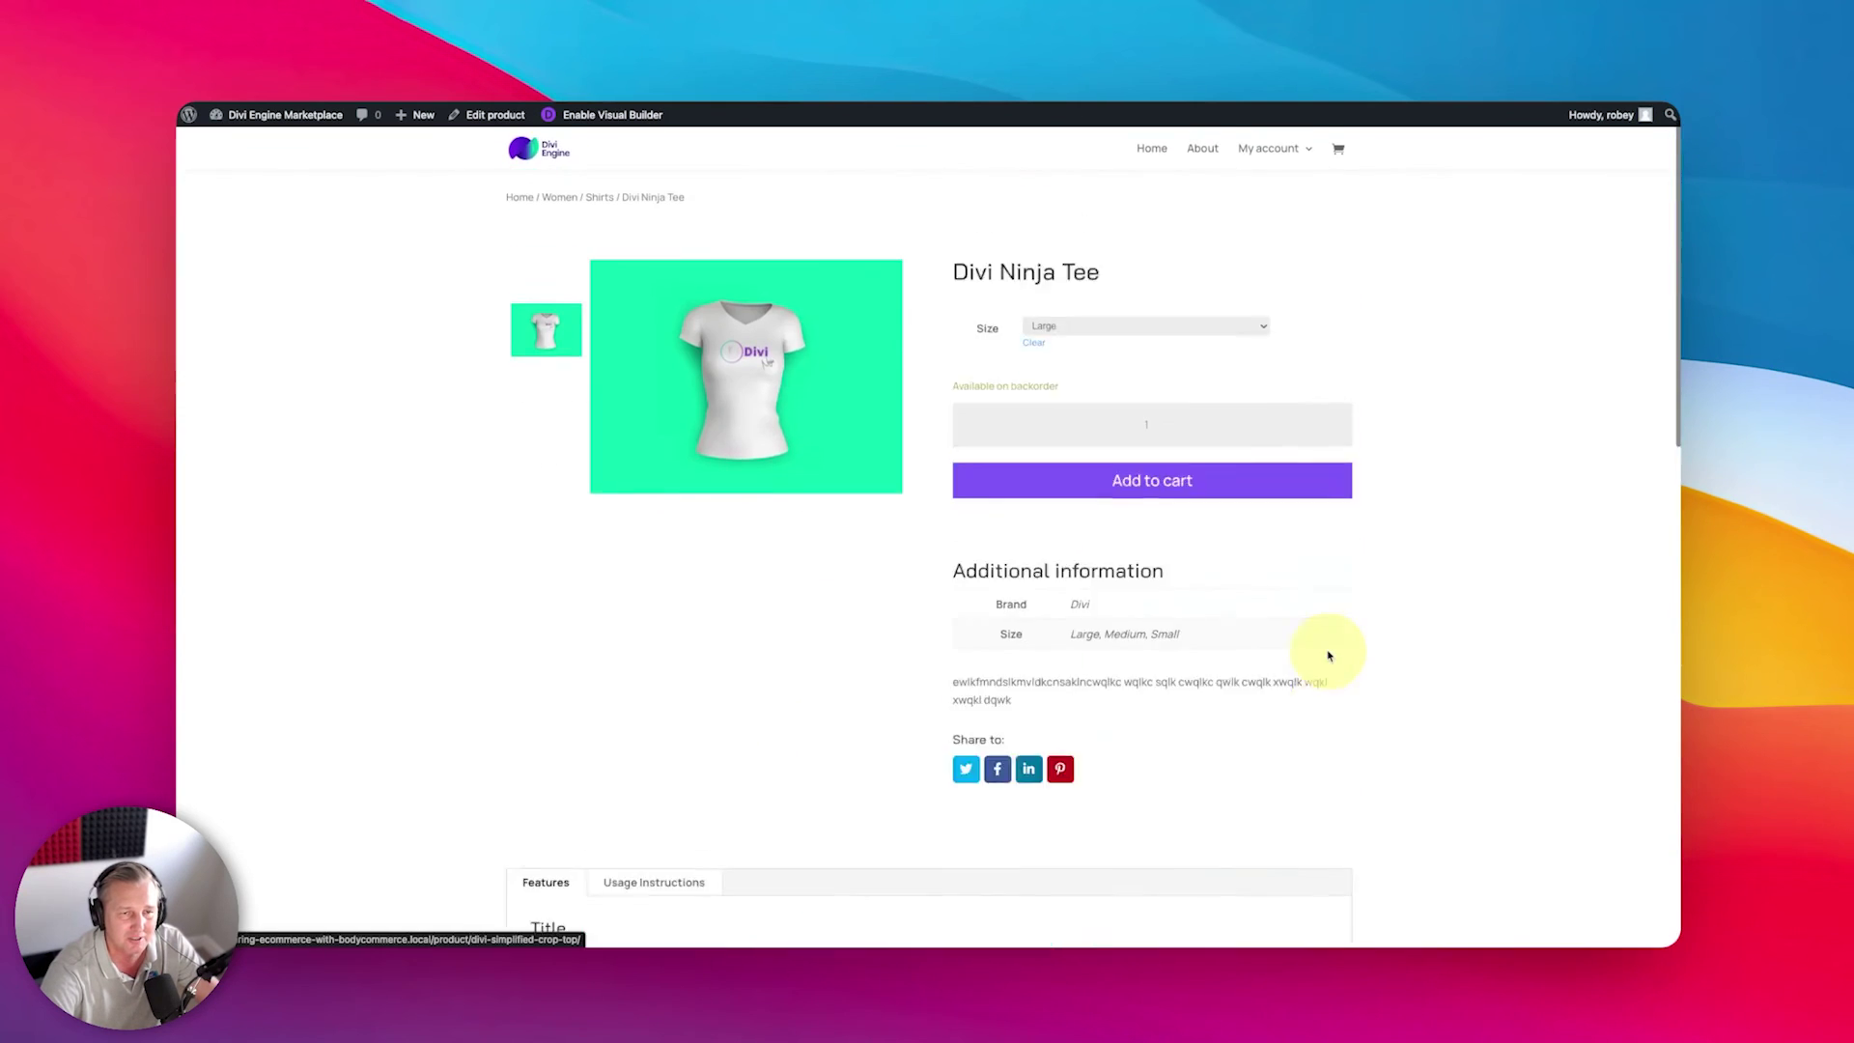
{"action": "scroll", "coordinate": [1317, 458], "scroll_direction": "up", "scroll_amount": 1}
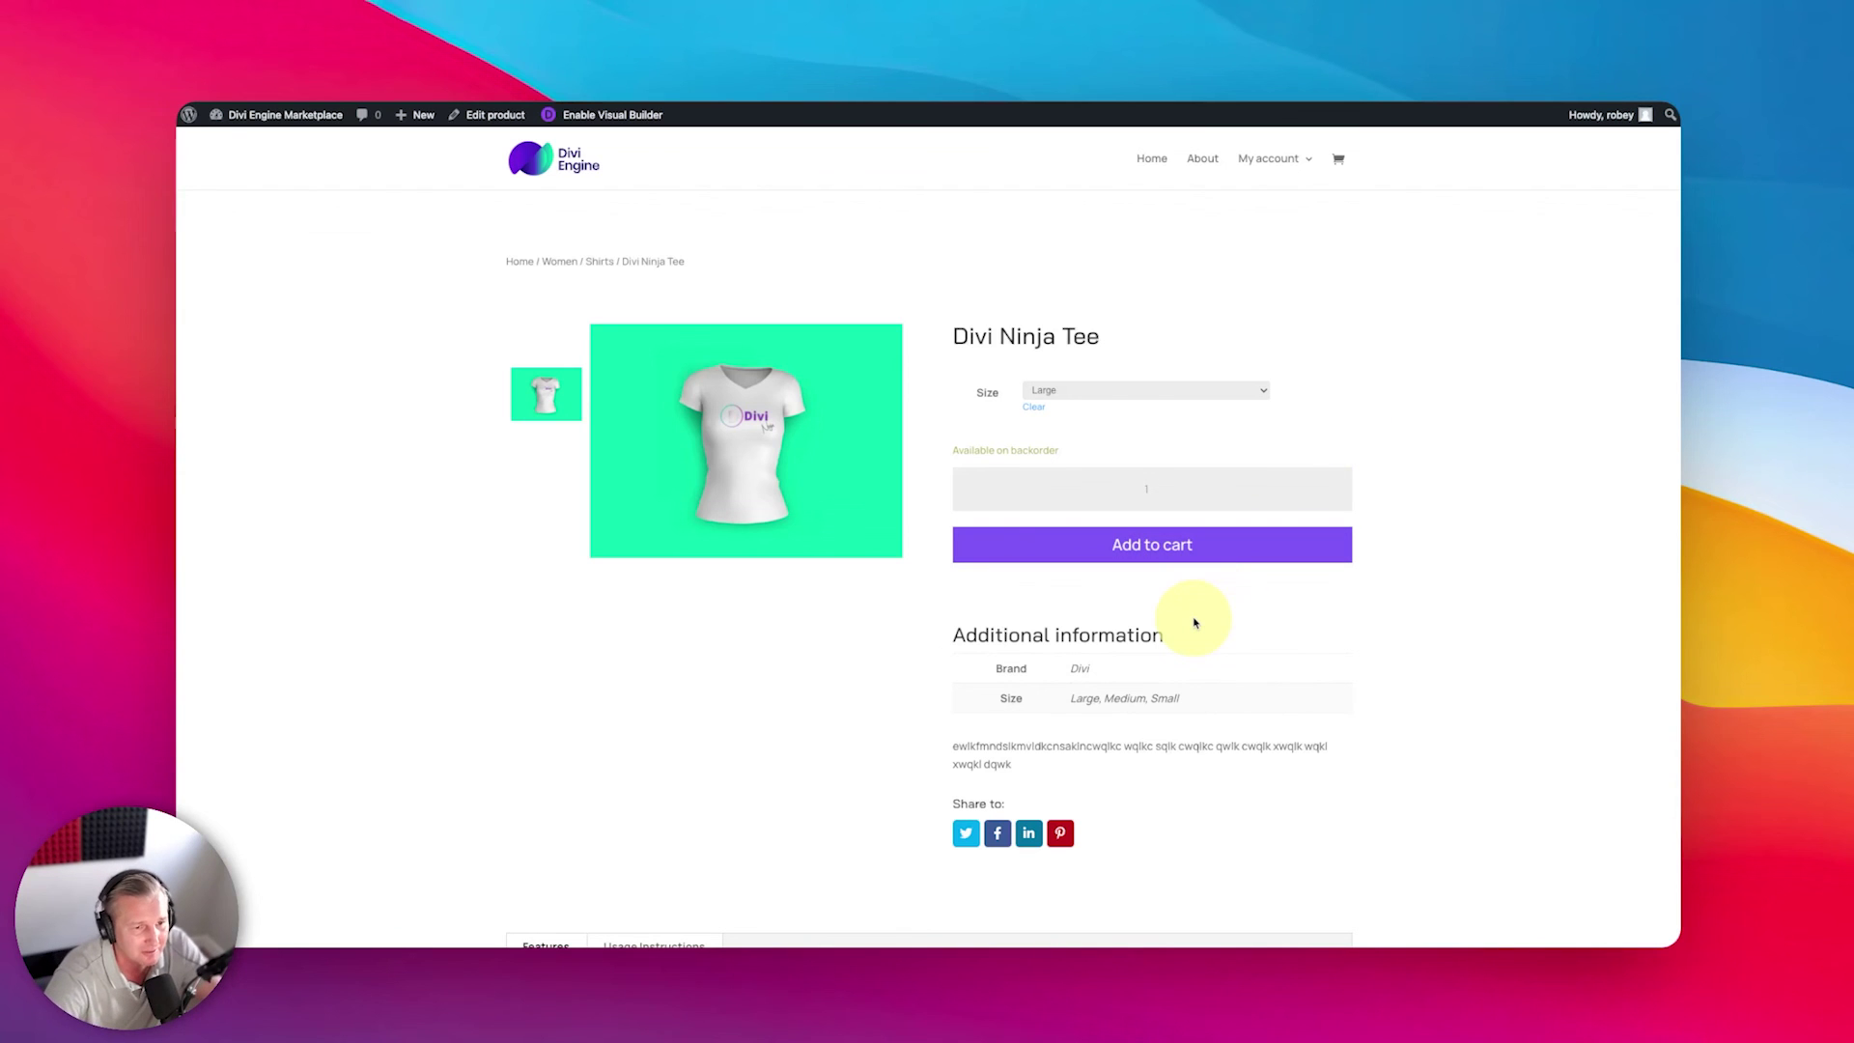
{"action": "scroll", "coordinate": [1067, 766], "scroll_direction": "down", "scroll_amount": 5}
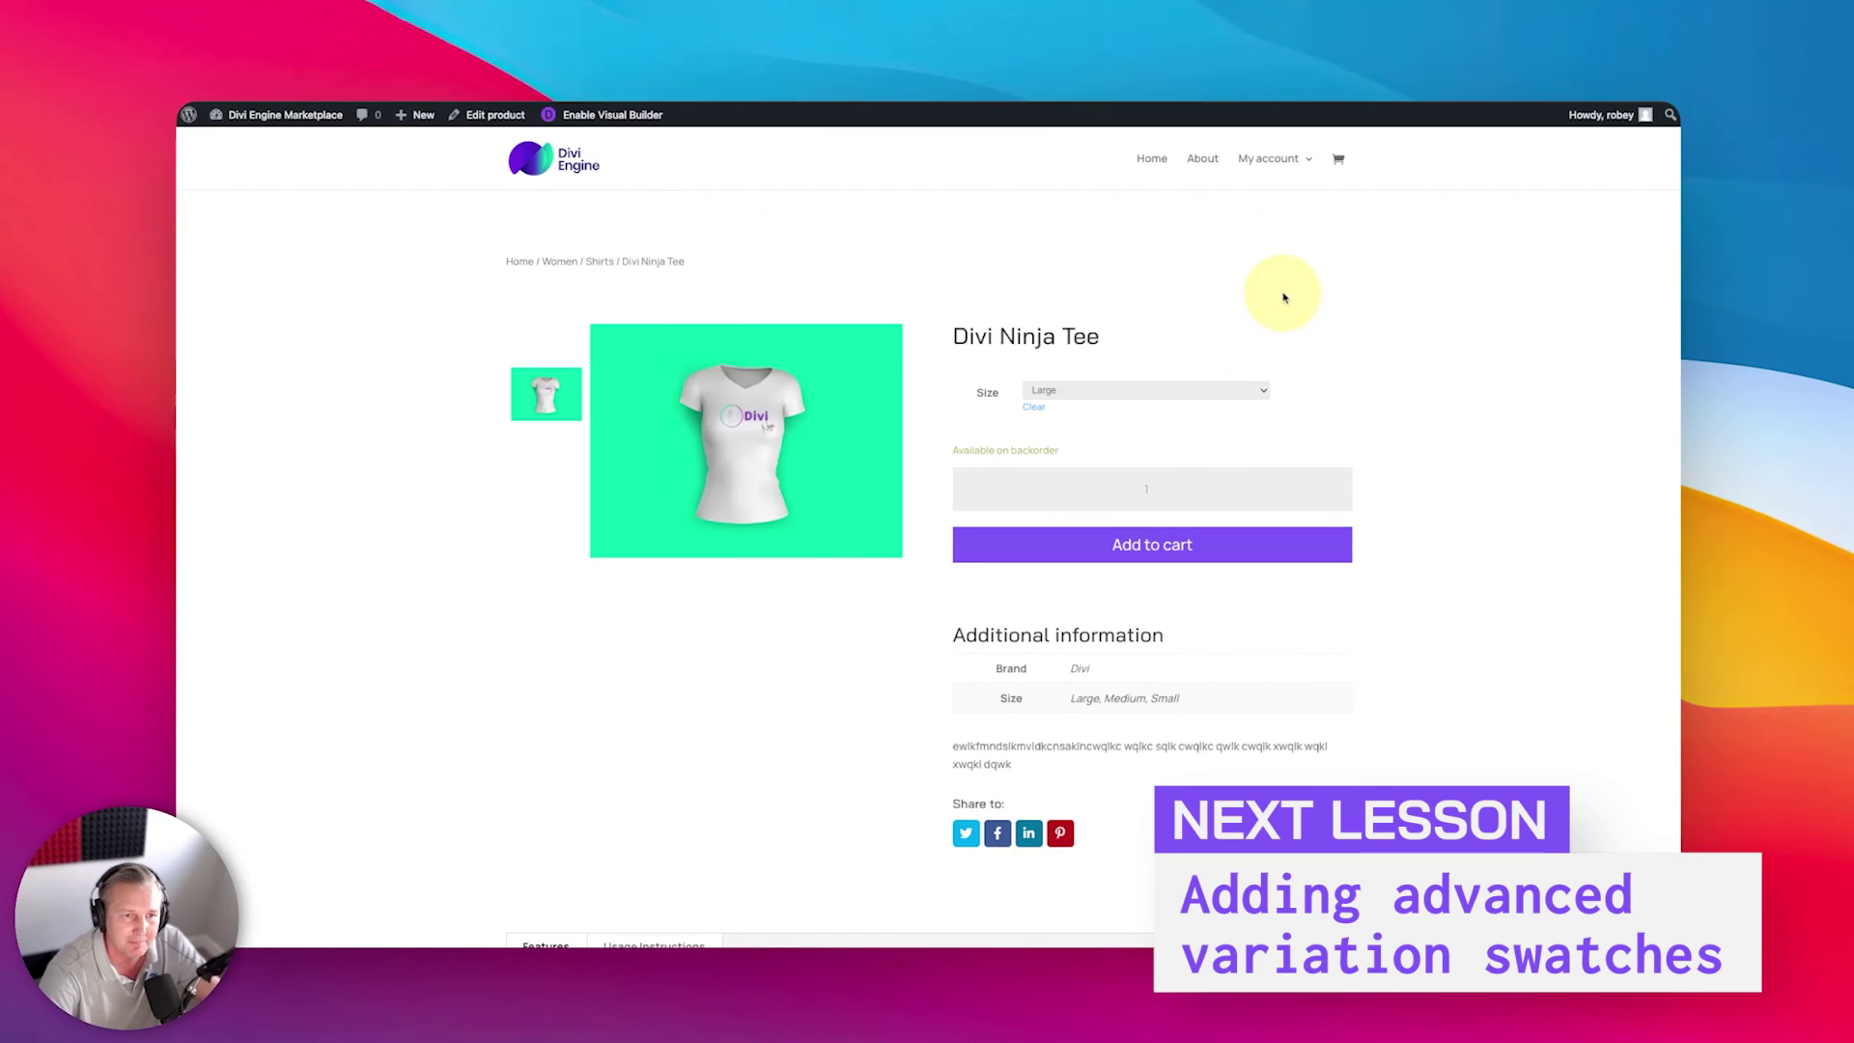
{"action": "left_click", "coordinate": [1066, 400]}
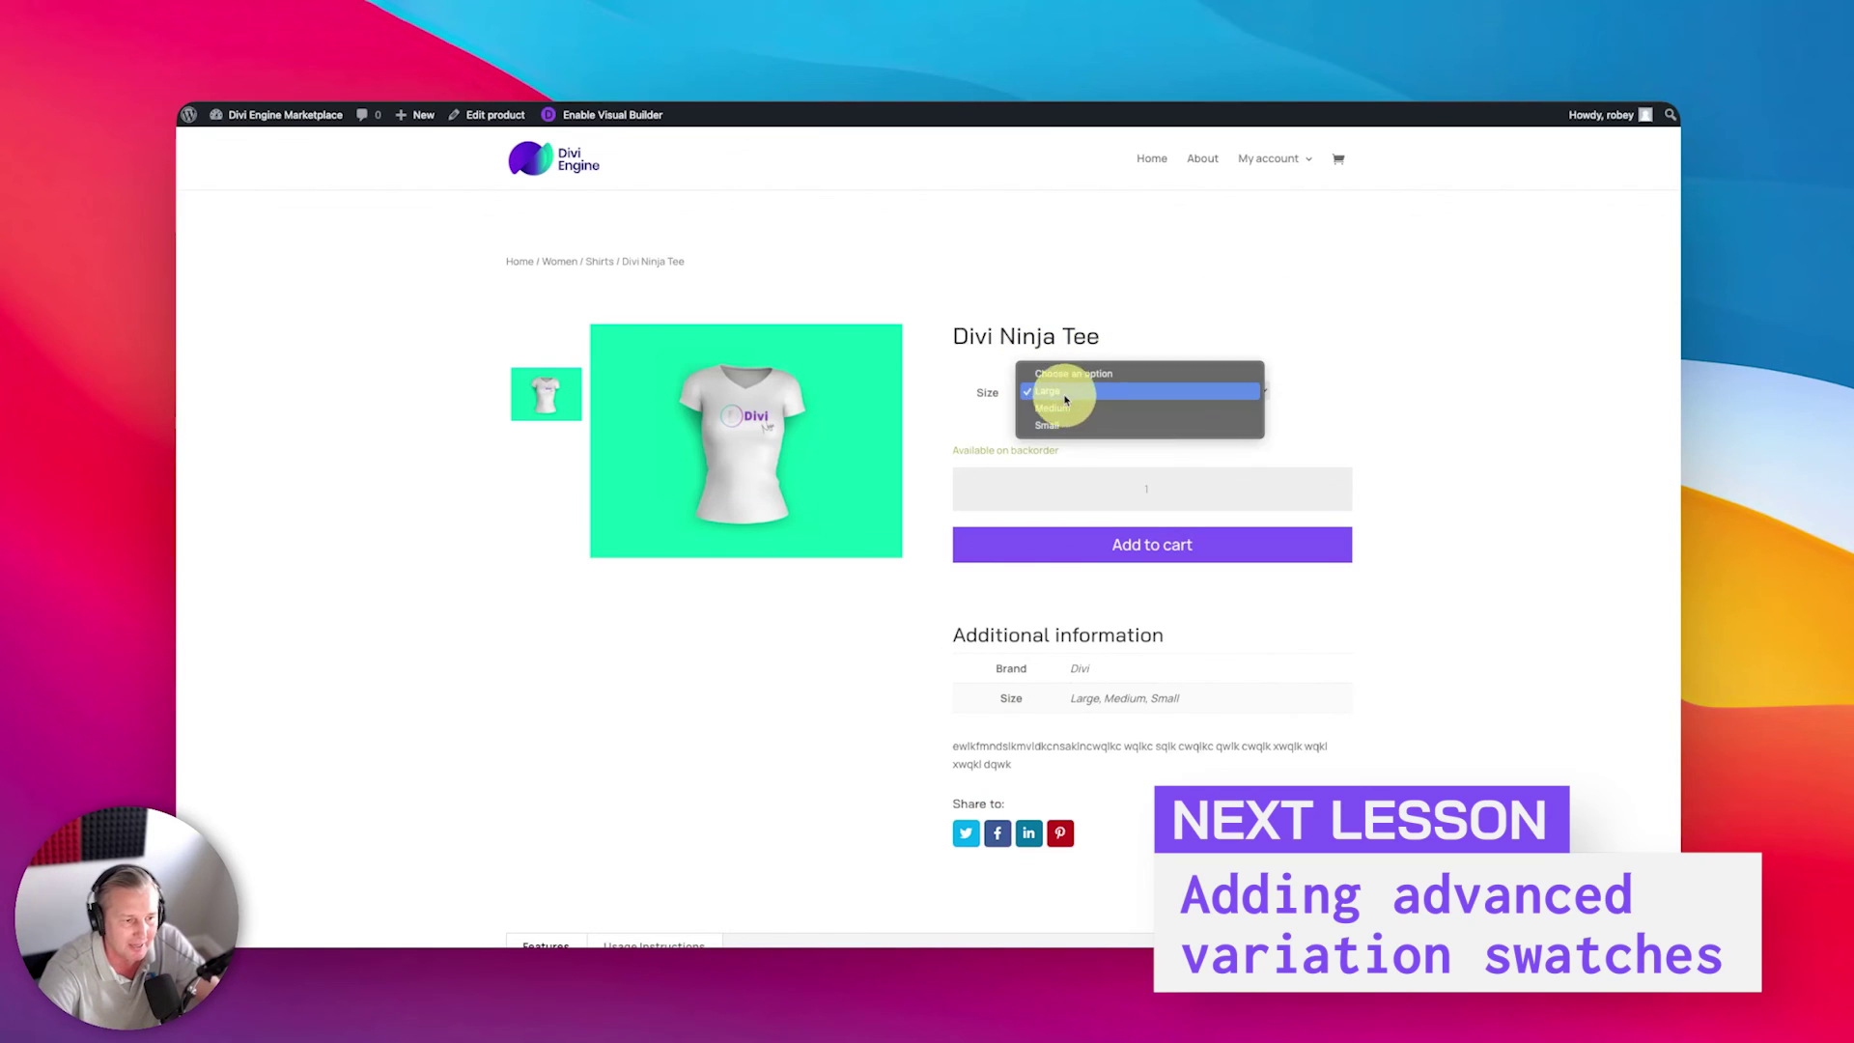
{"action": "left_click", "coordinate": [1491, 326]}
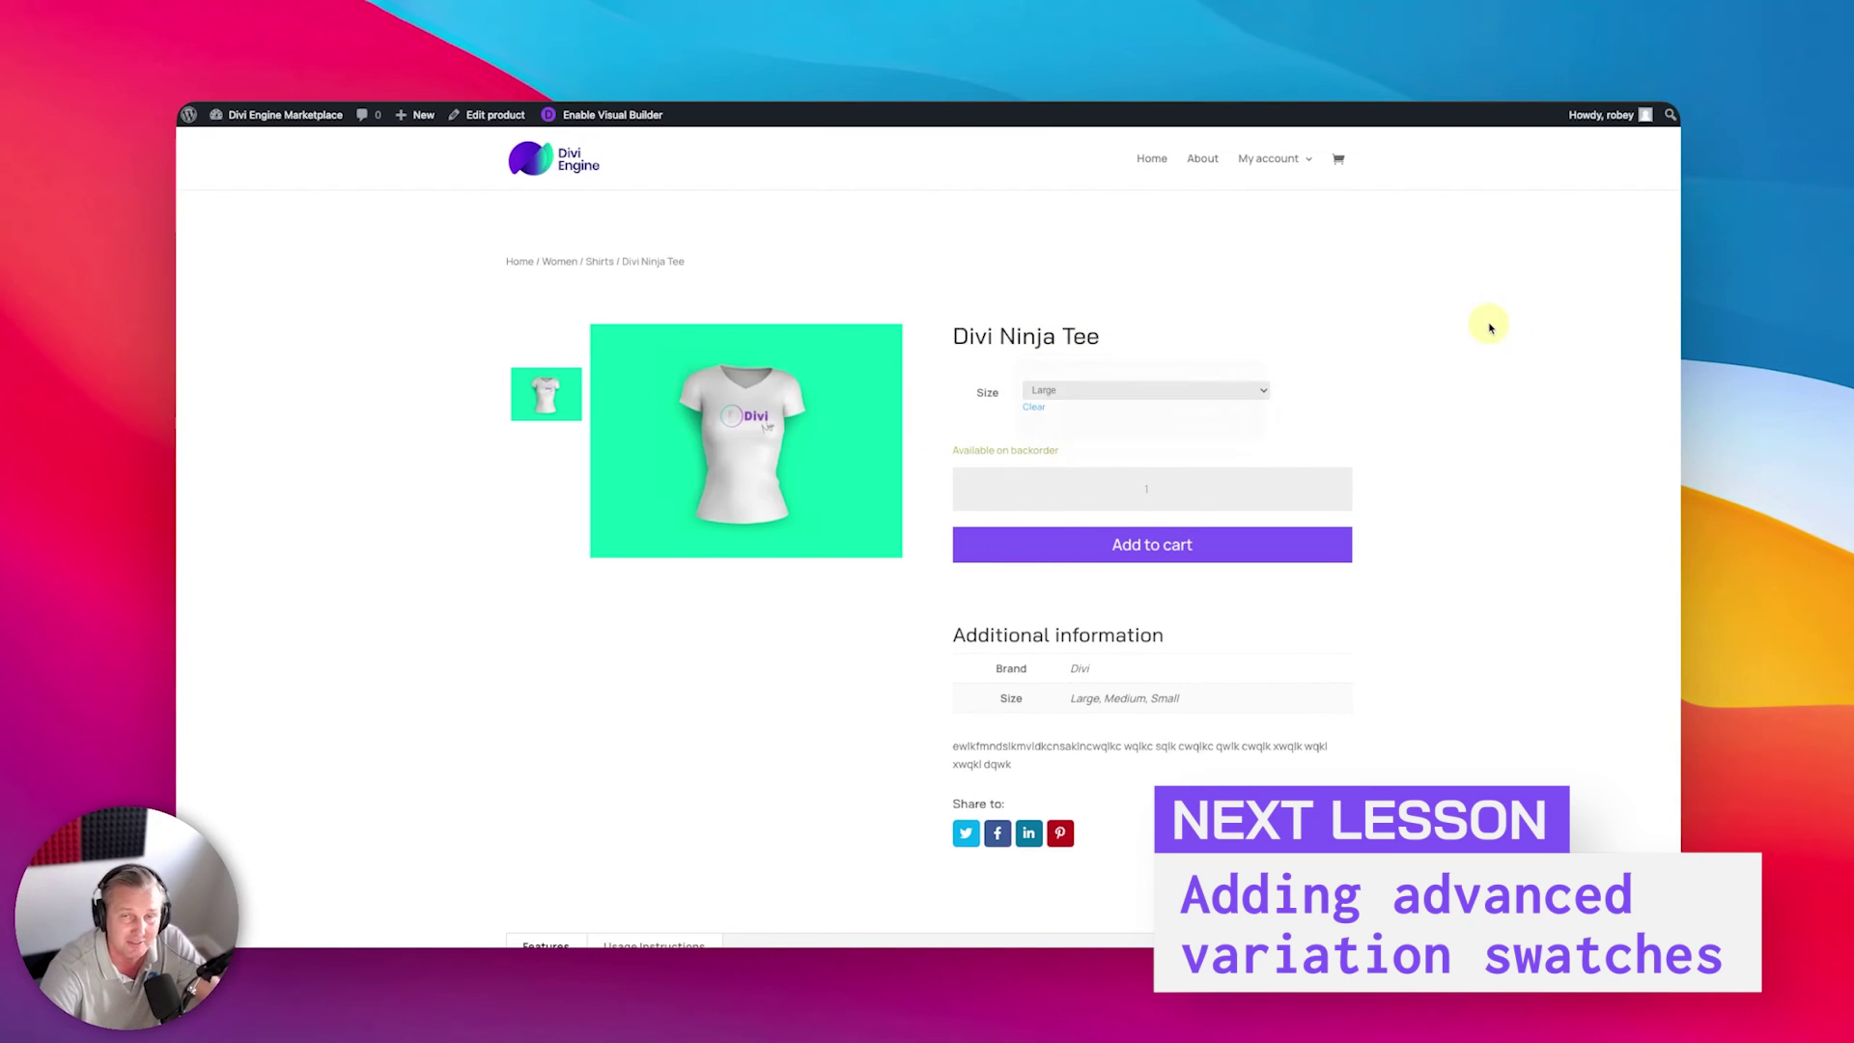